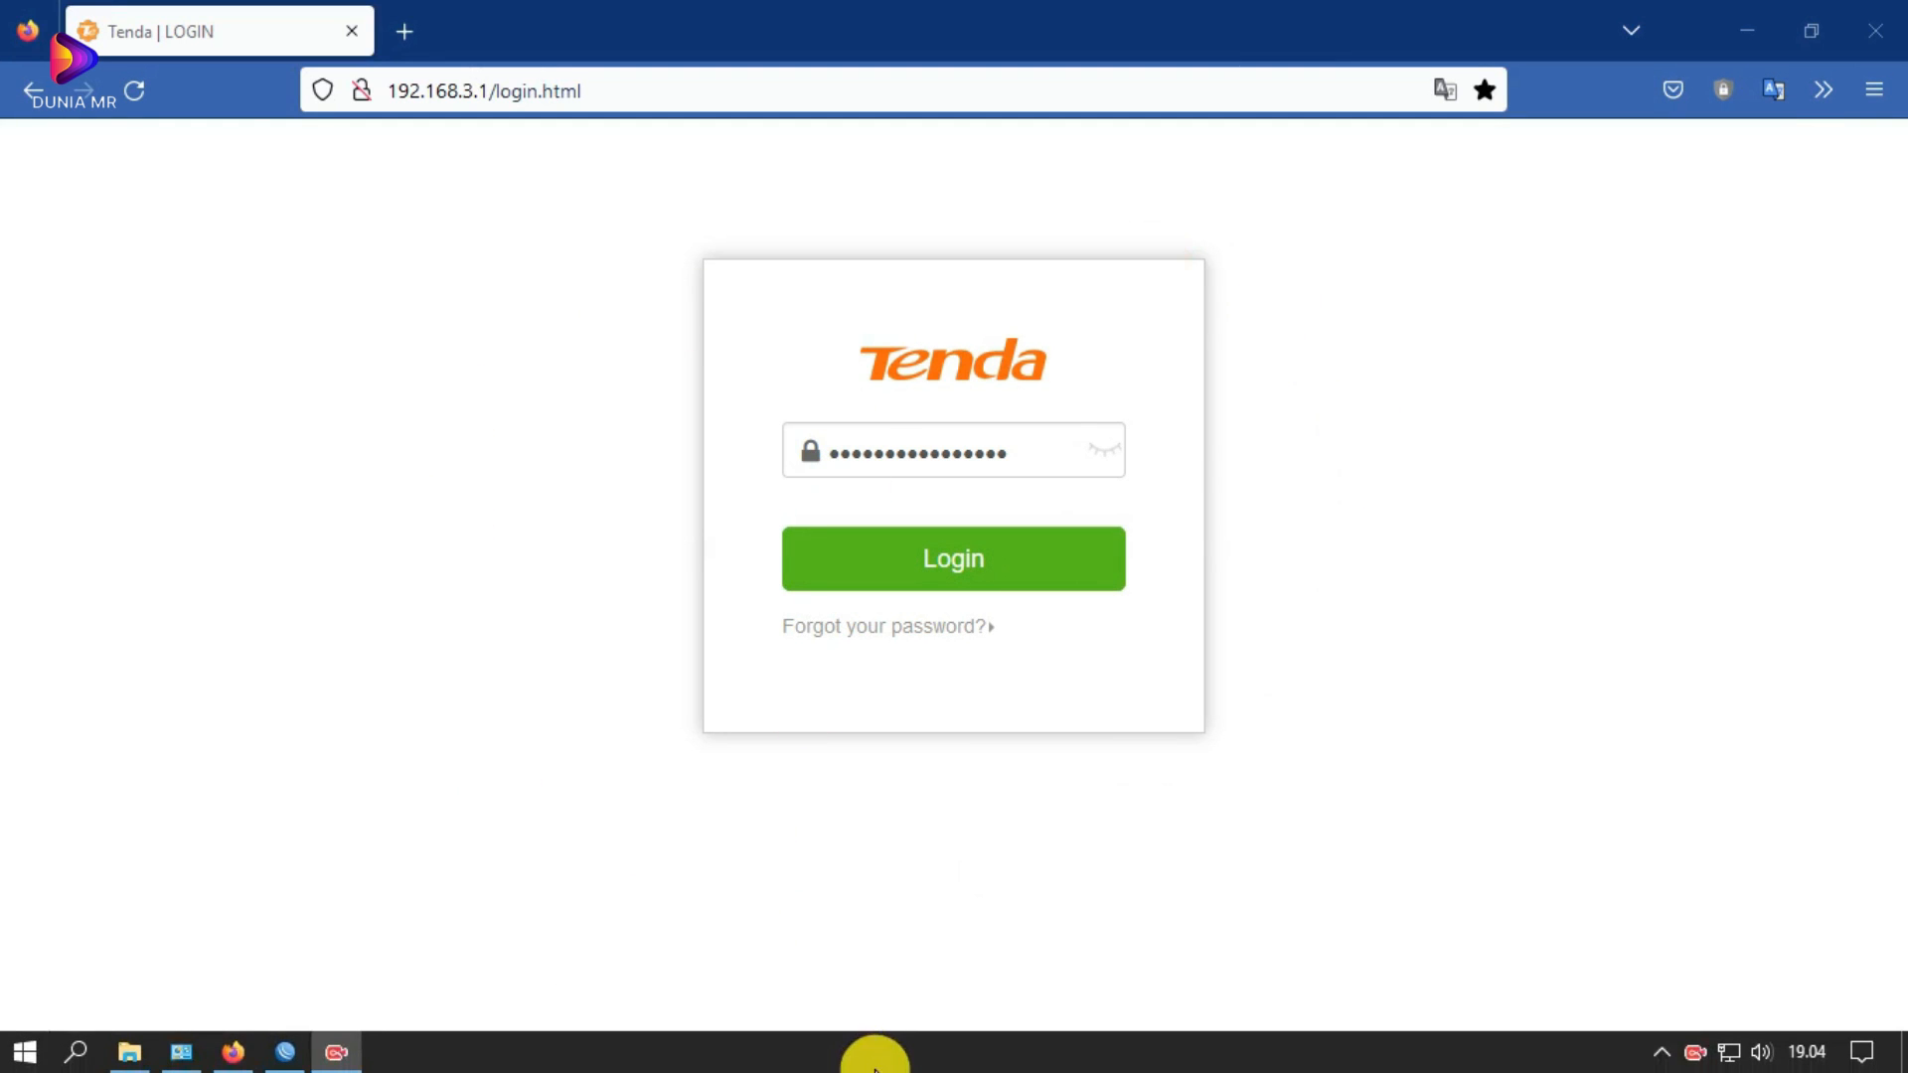
Step: Open Network Connections to list the Ethernet, VPN Client and Wi-Fi adapters
click(195, 1062)
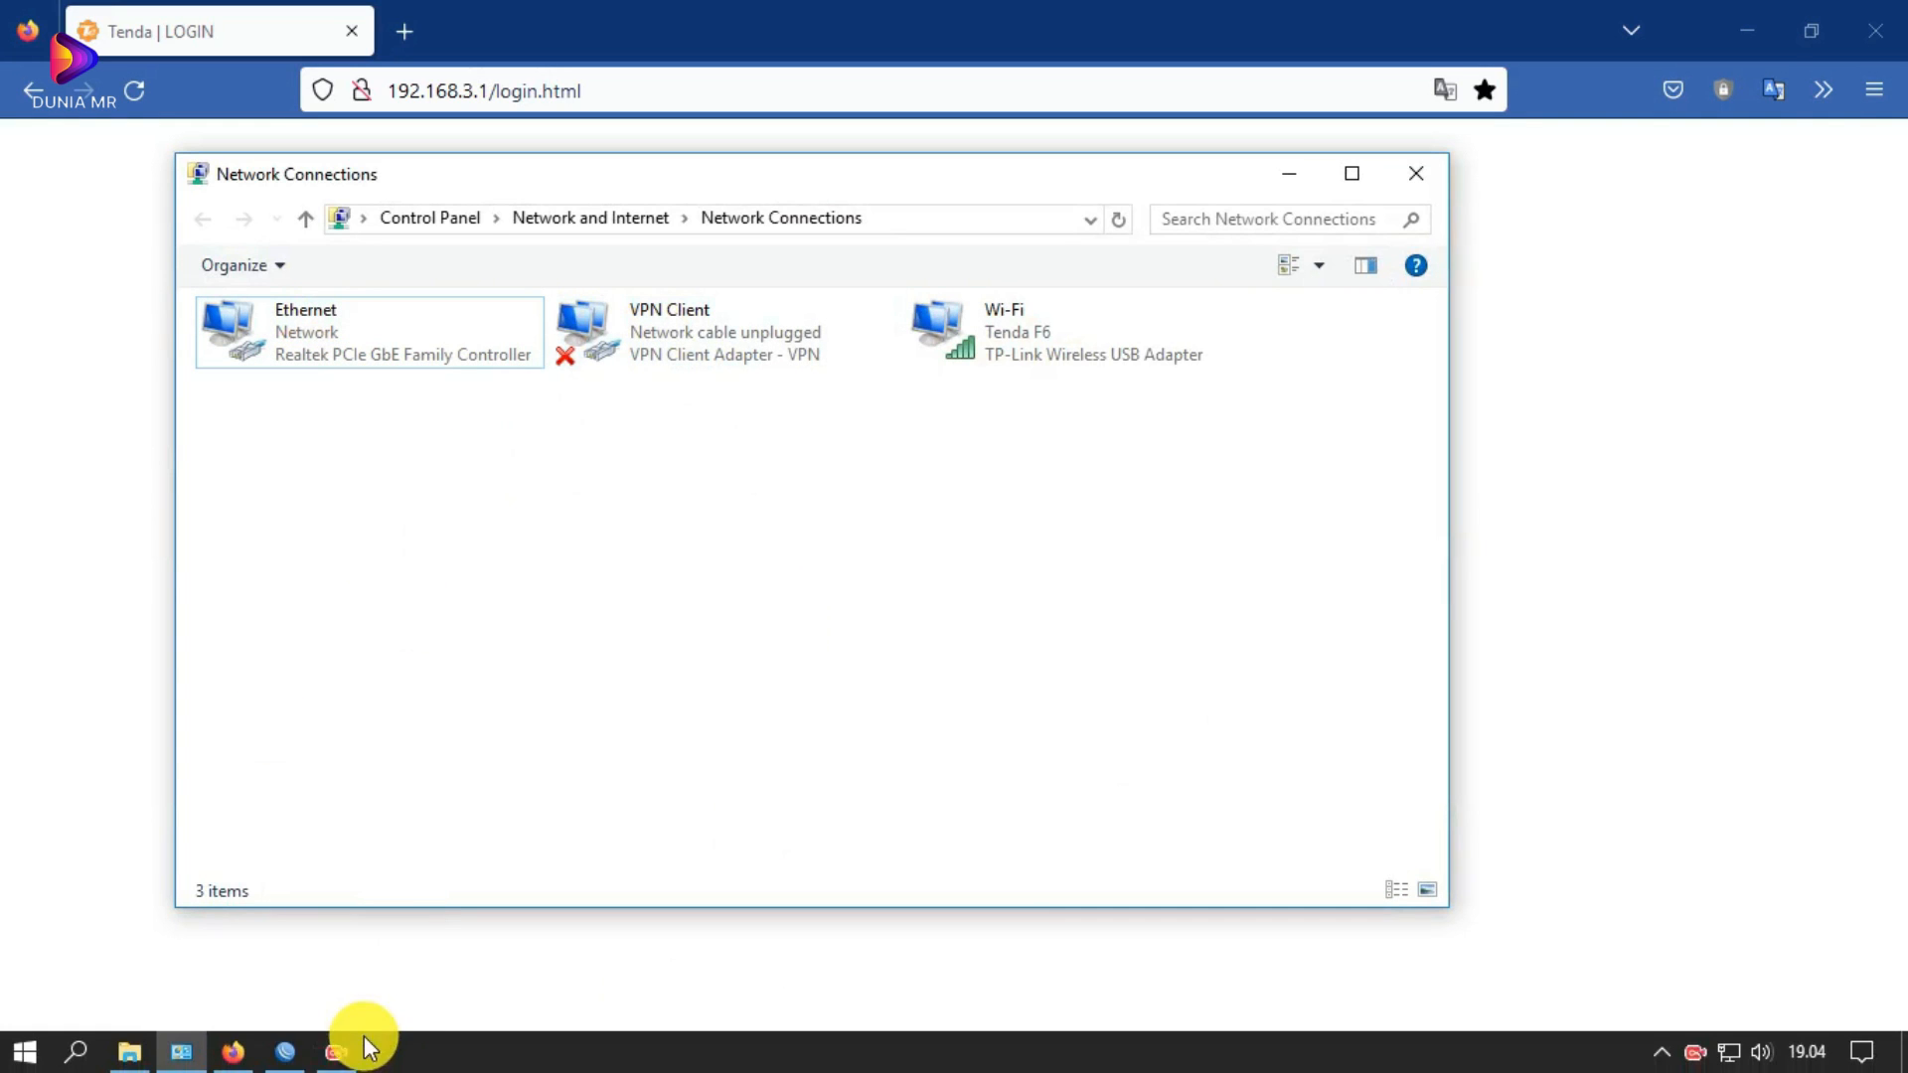
Step: Verify the Ethernet adapter and Tenda F6 Wi-Fi are connected, then return to the Tenda login page
click(1152, 1063)
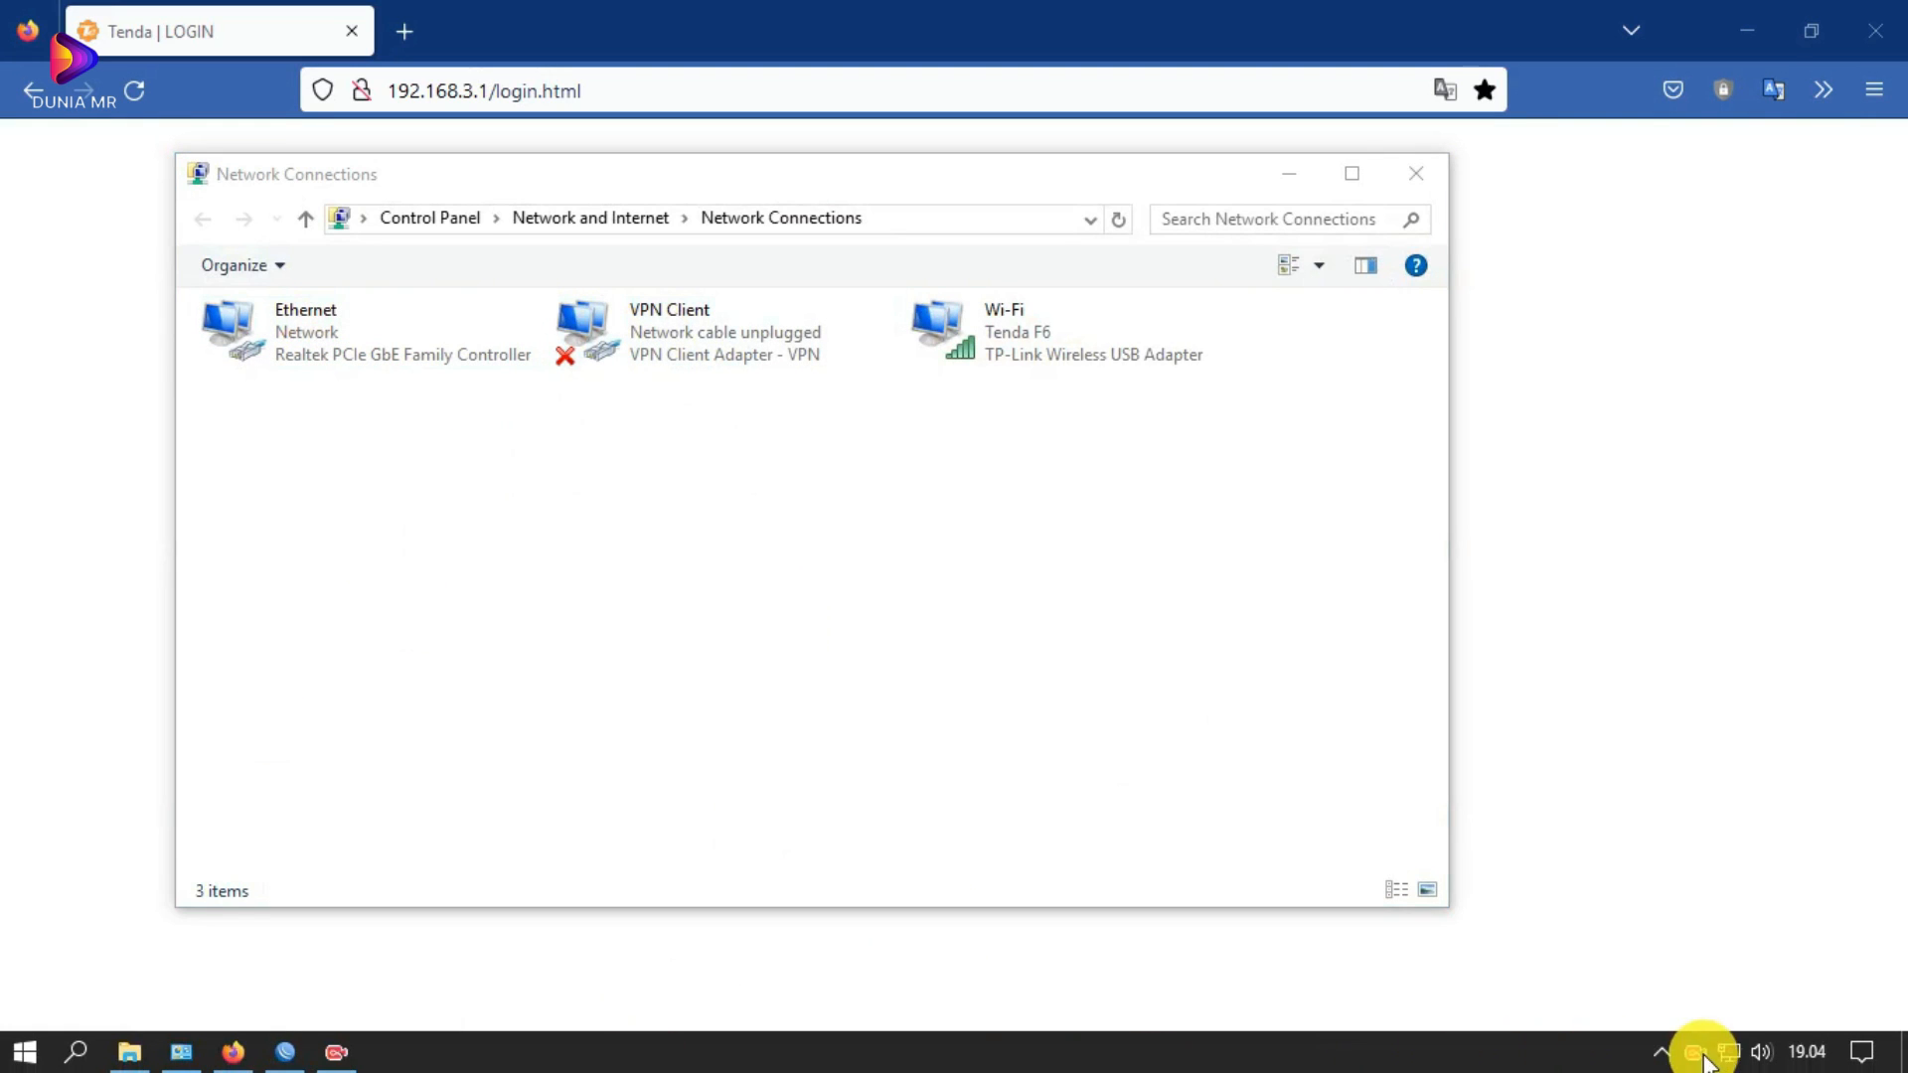
mouse_move(1731, 1060)
click(964, 12)
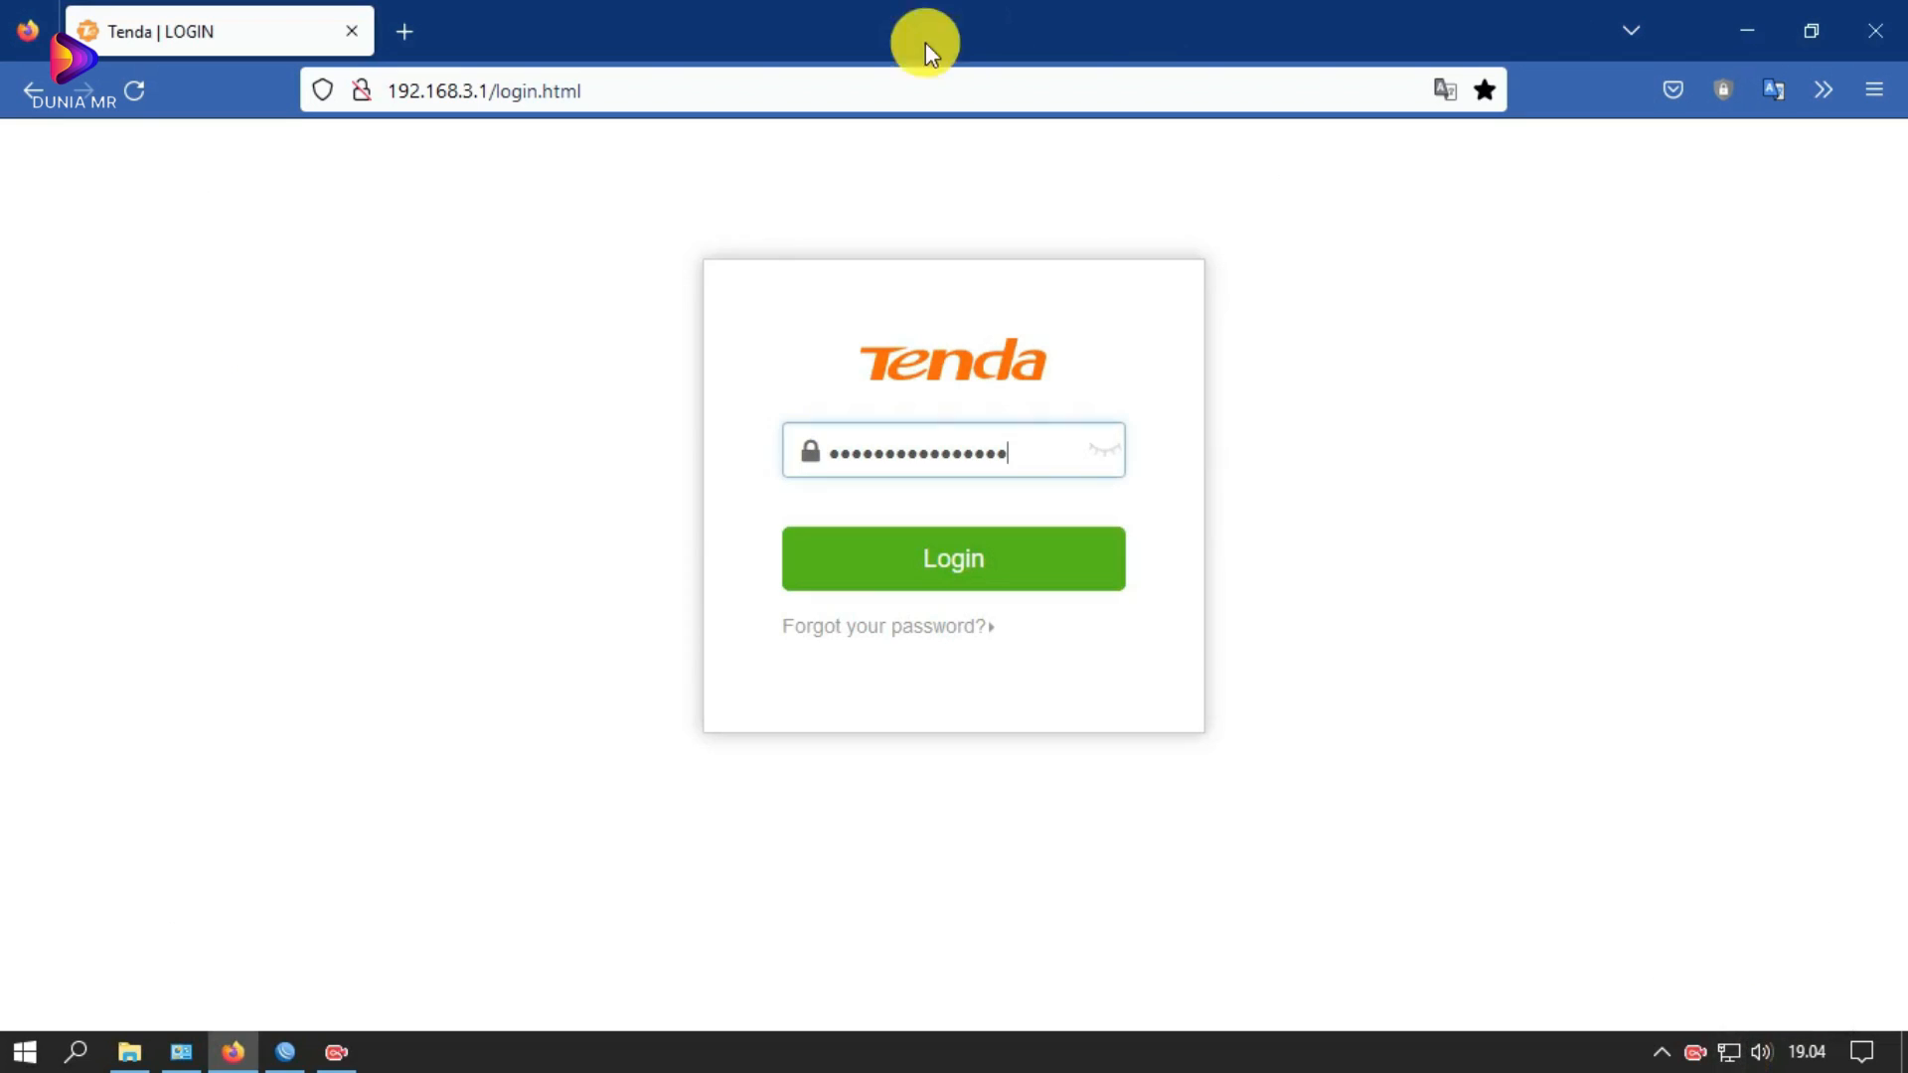
click(1728, 1051)
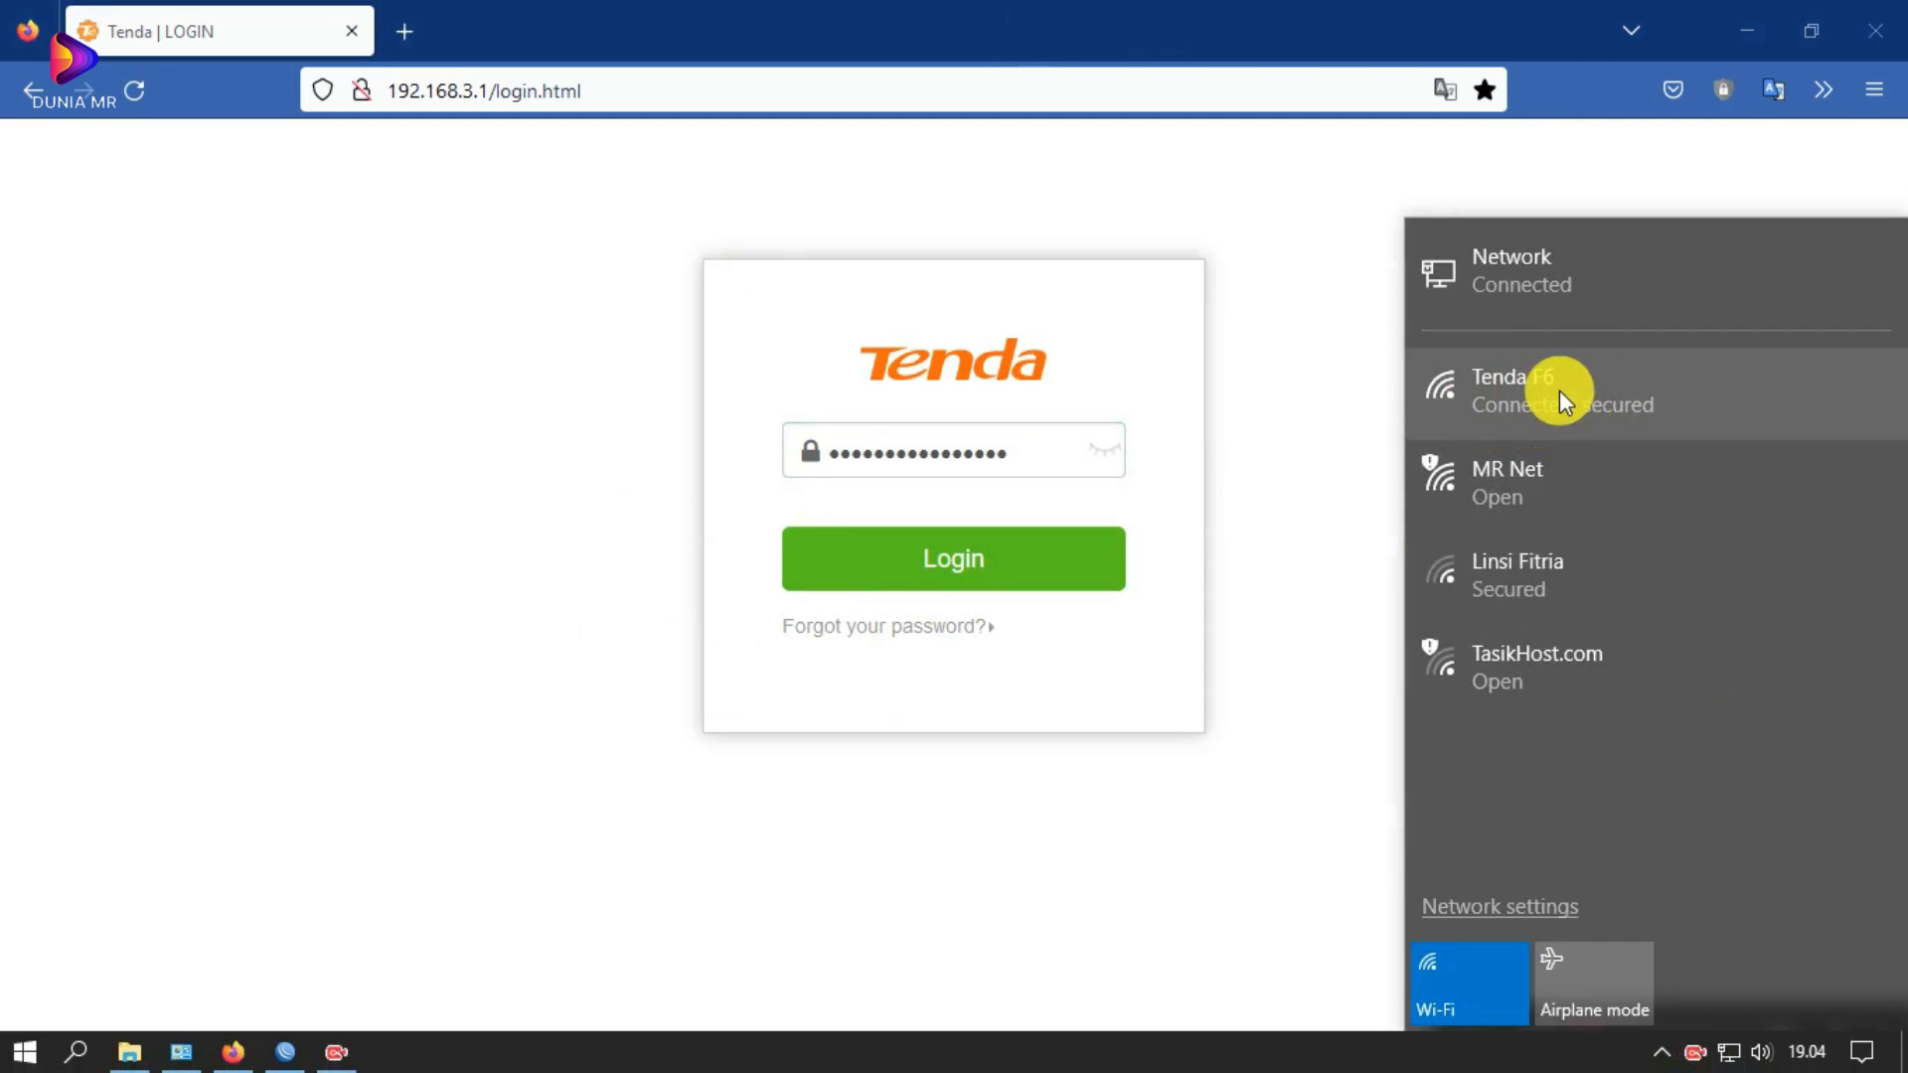
click(182, 1053)
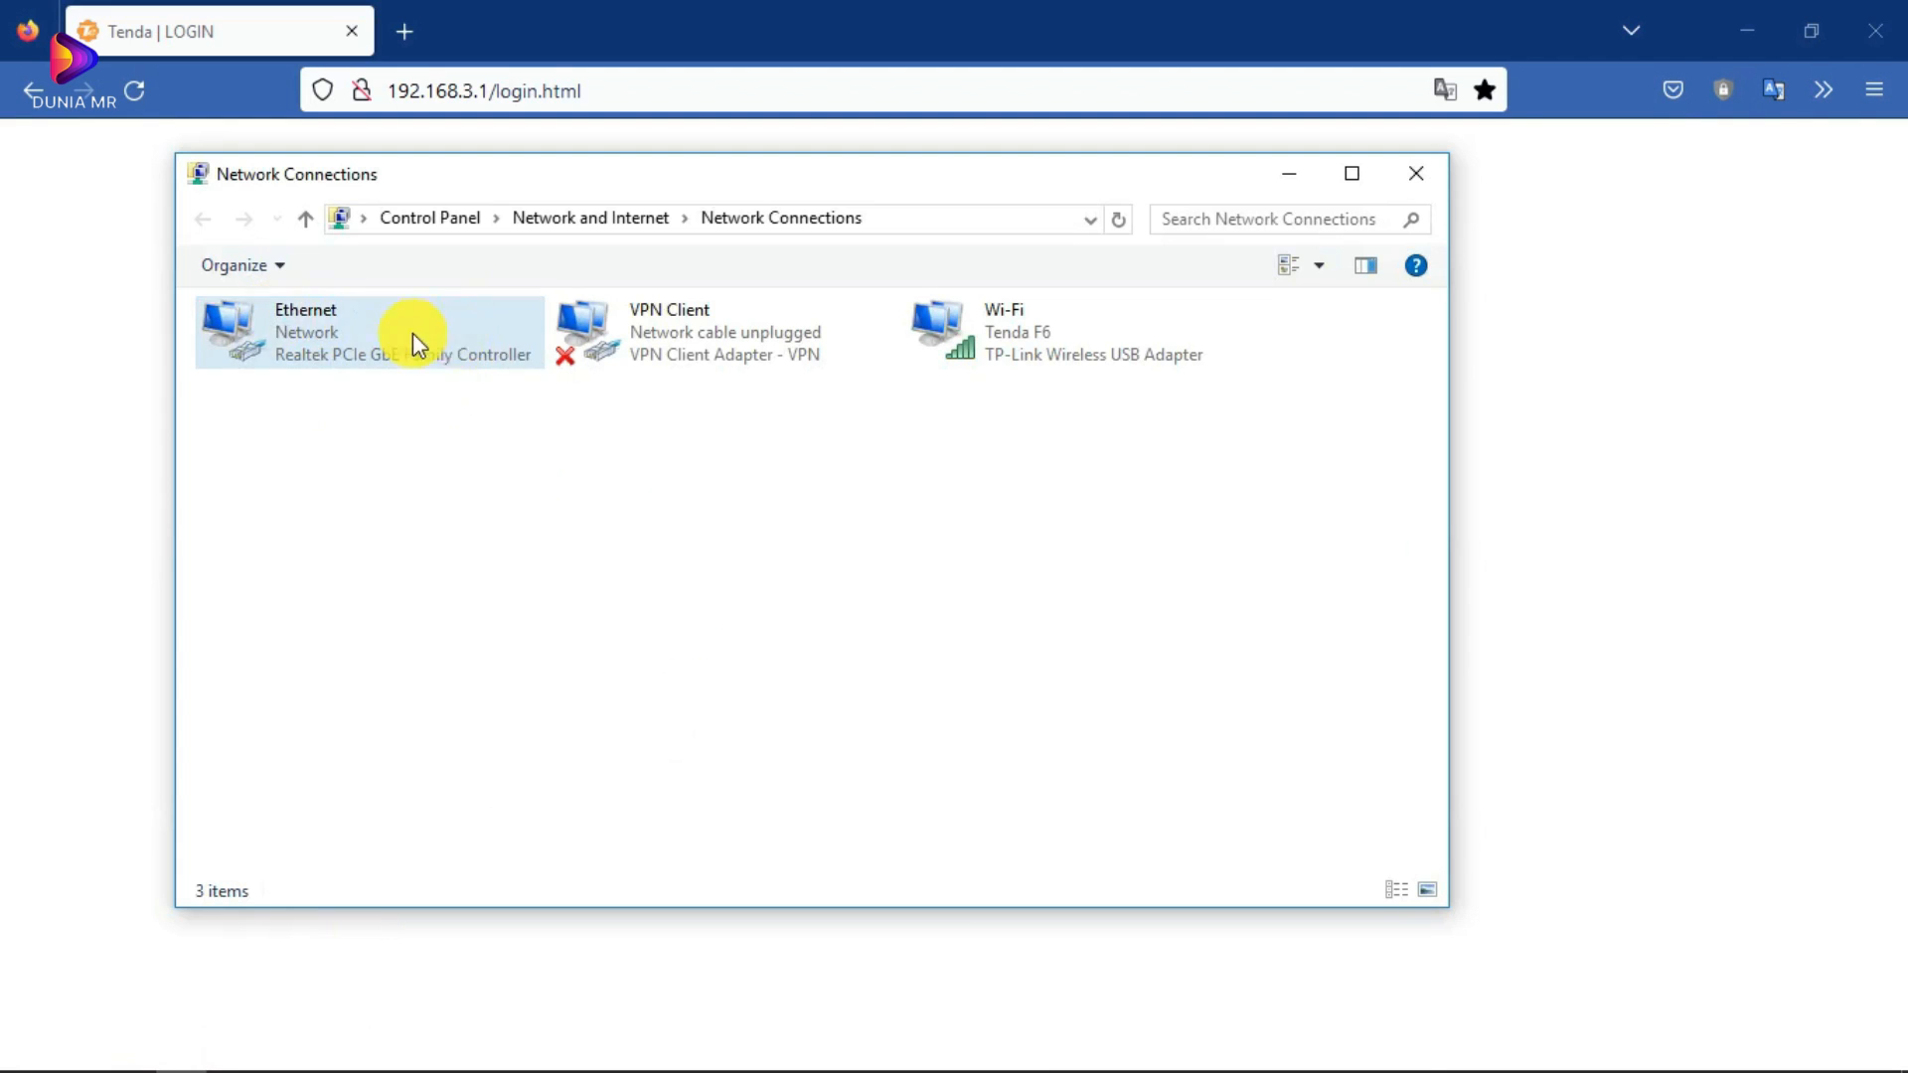
click(1729, 1051)
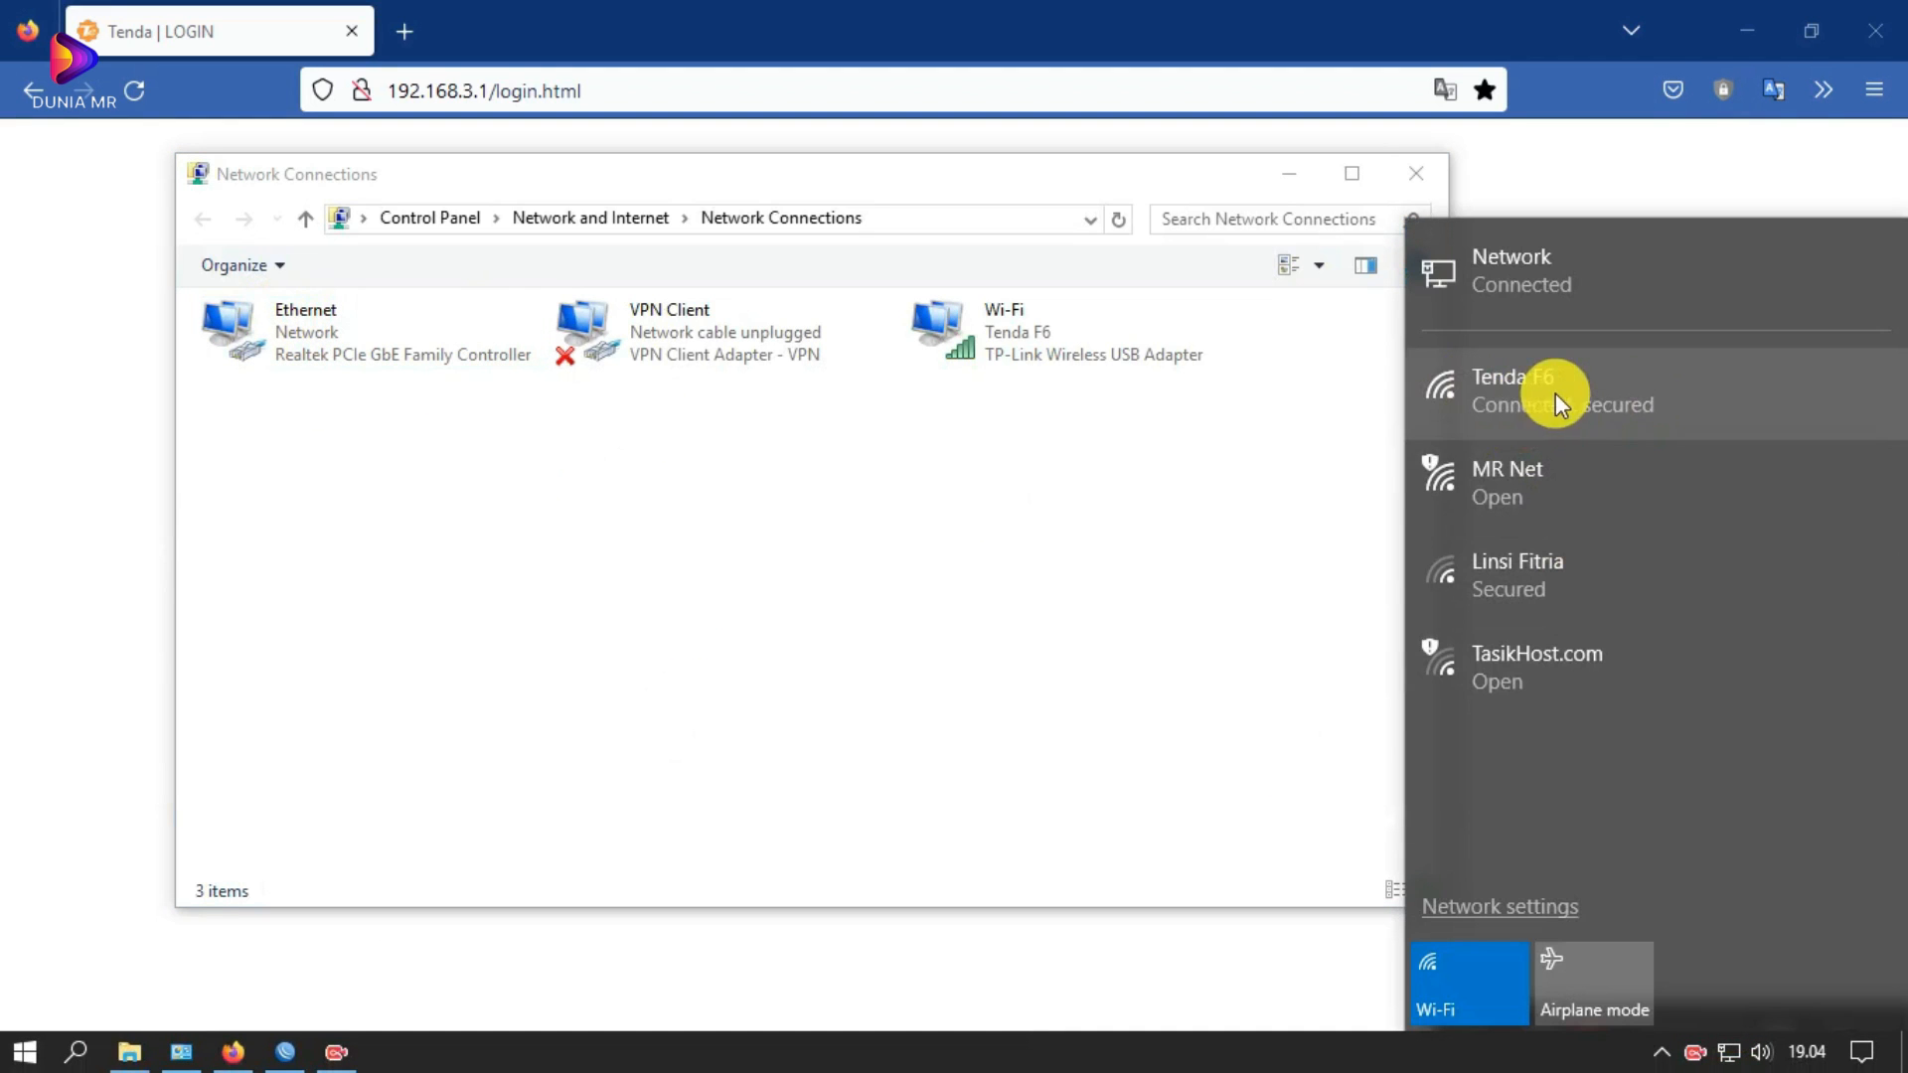
click(583, 30)
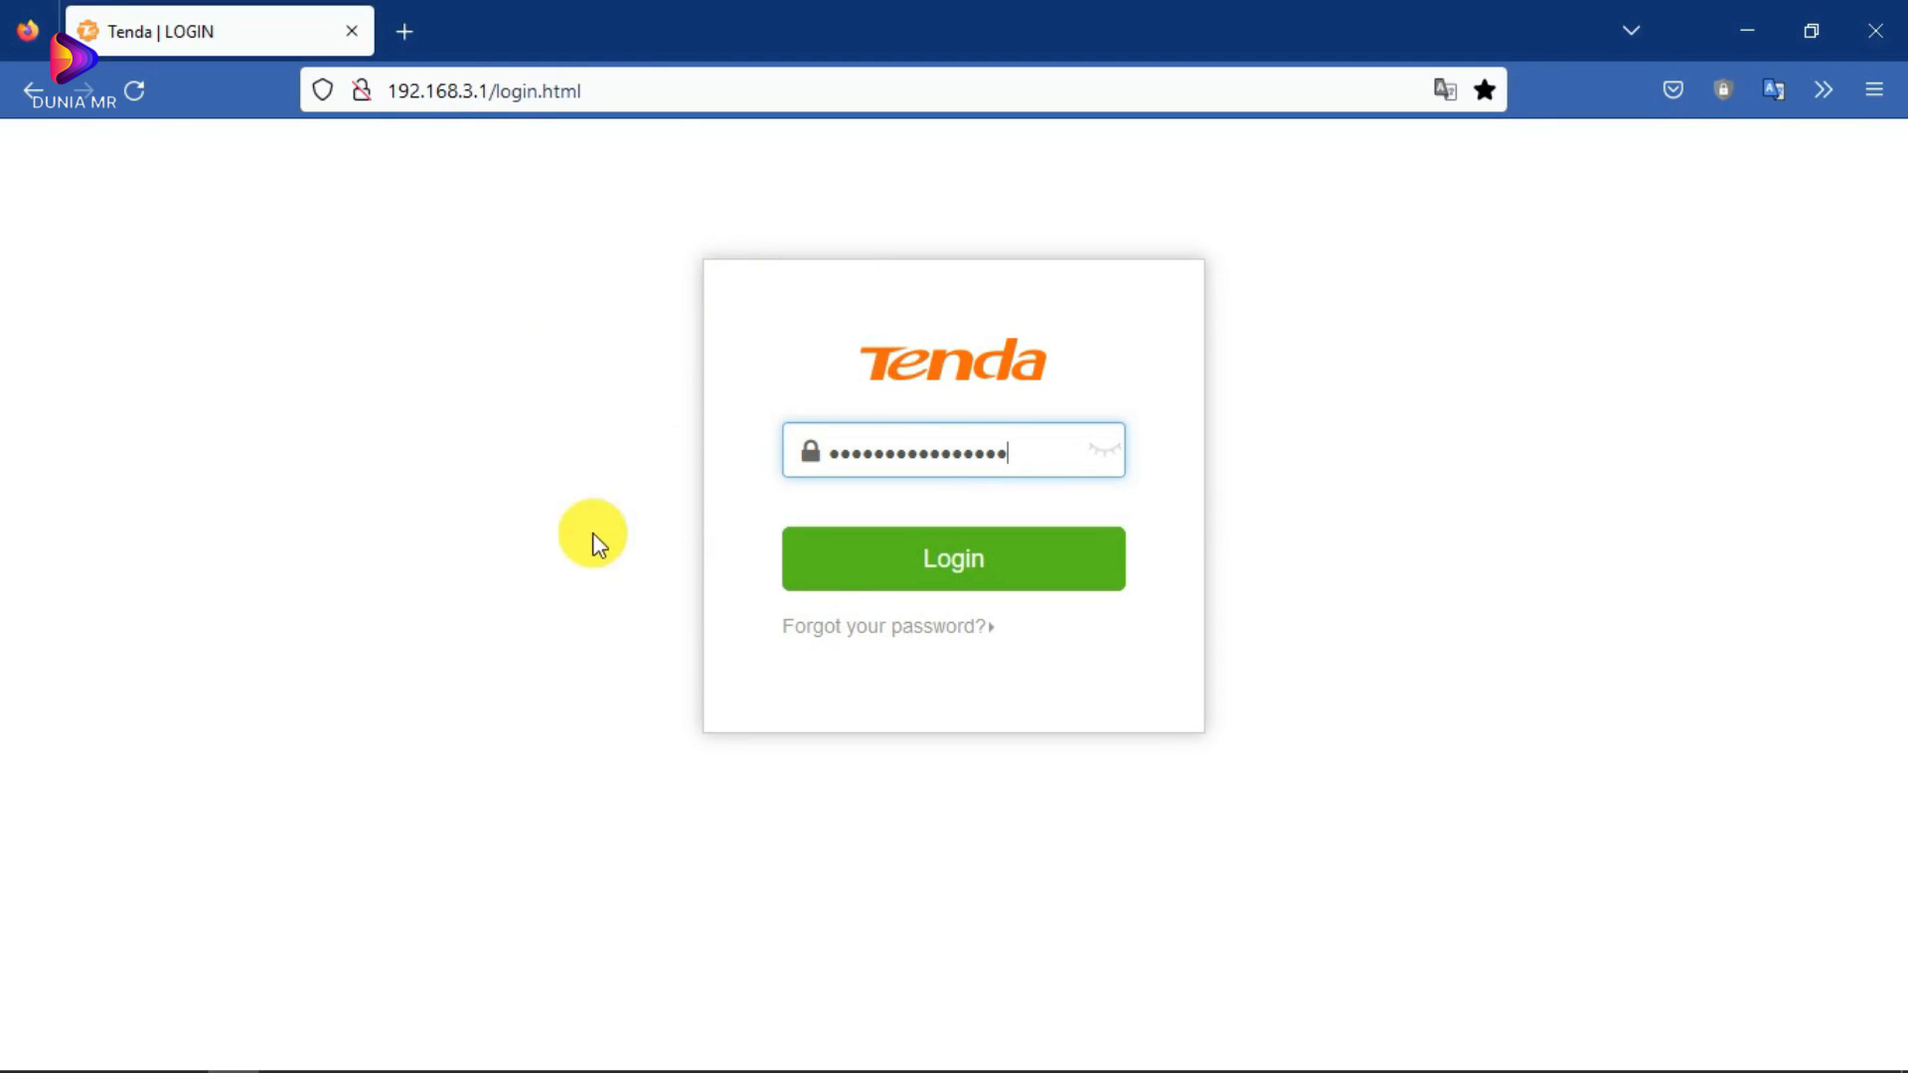
mouse_move(330, 1068)
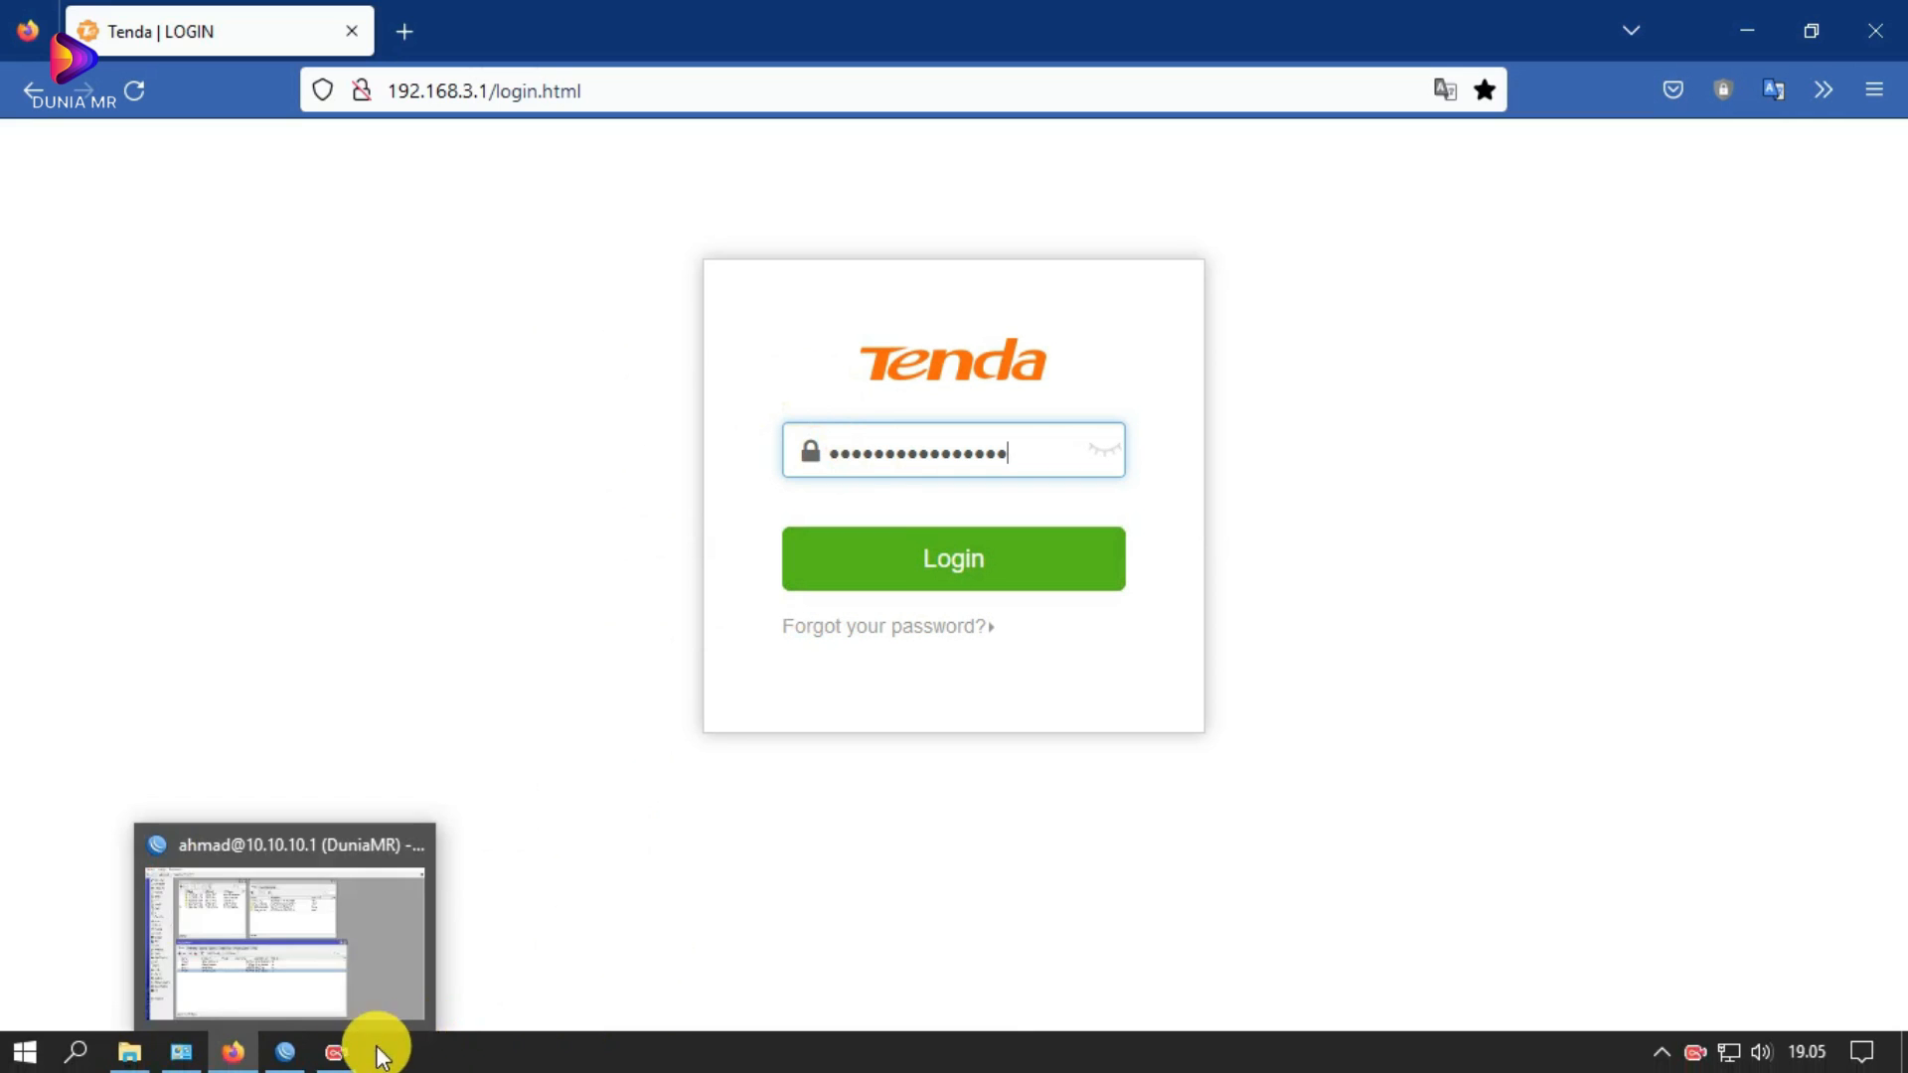
Step: Switch to WinBox showing Address List, IP Pool and DHCP Server with dhcp1–dhcp4 on ether2–ether5
click(289, 1054)
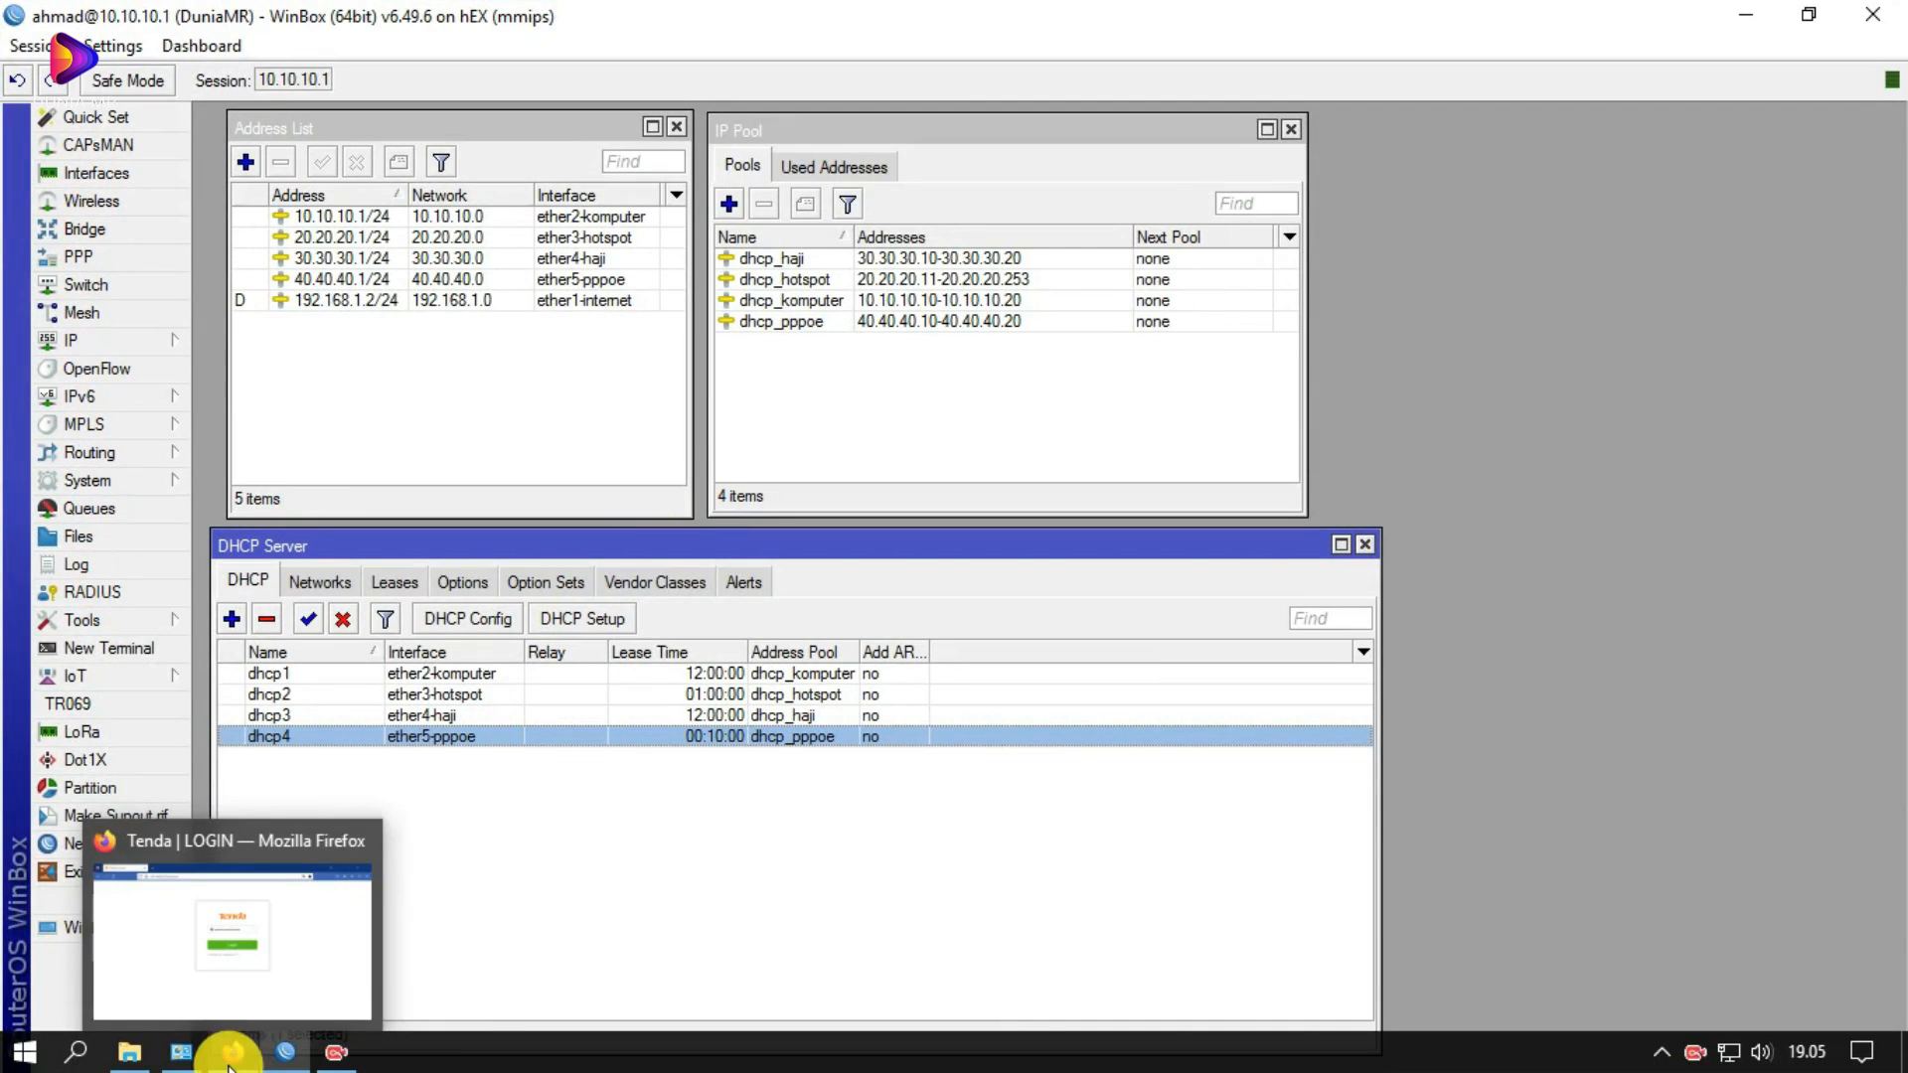
click(229, 1063)
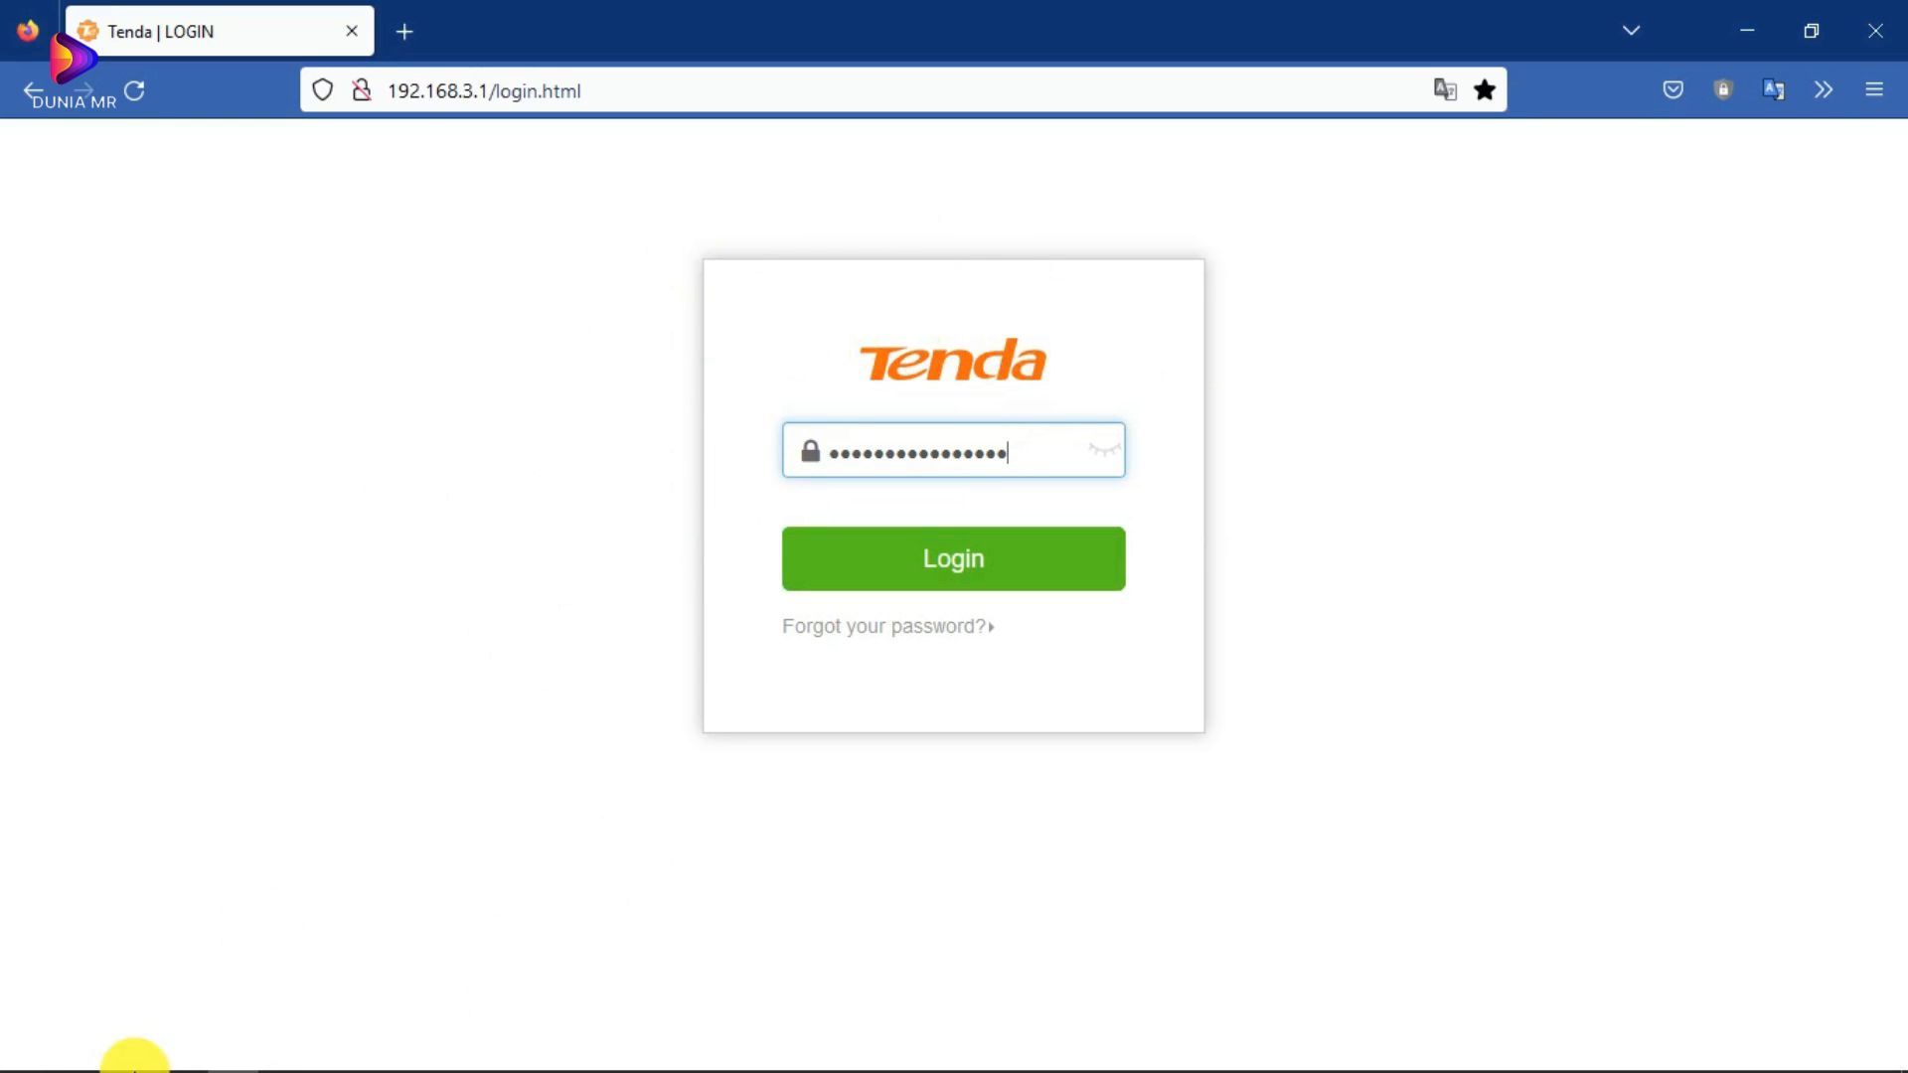
click(283, 1055)
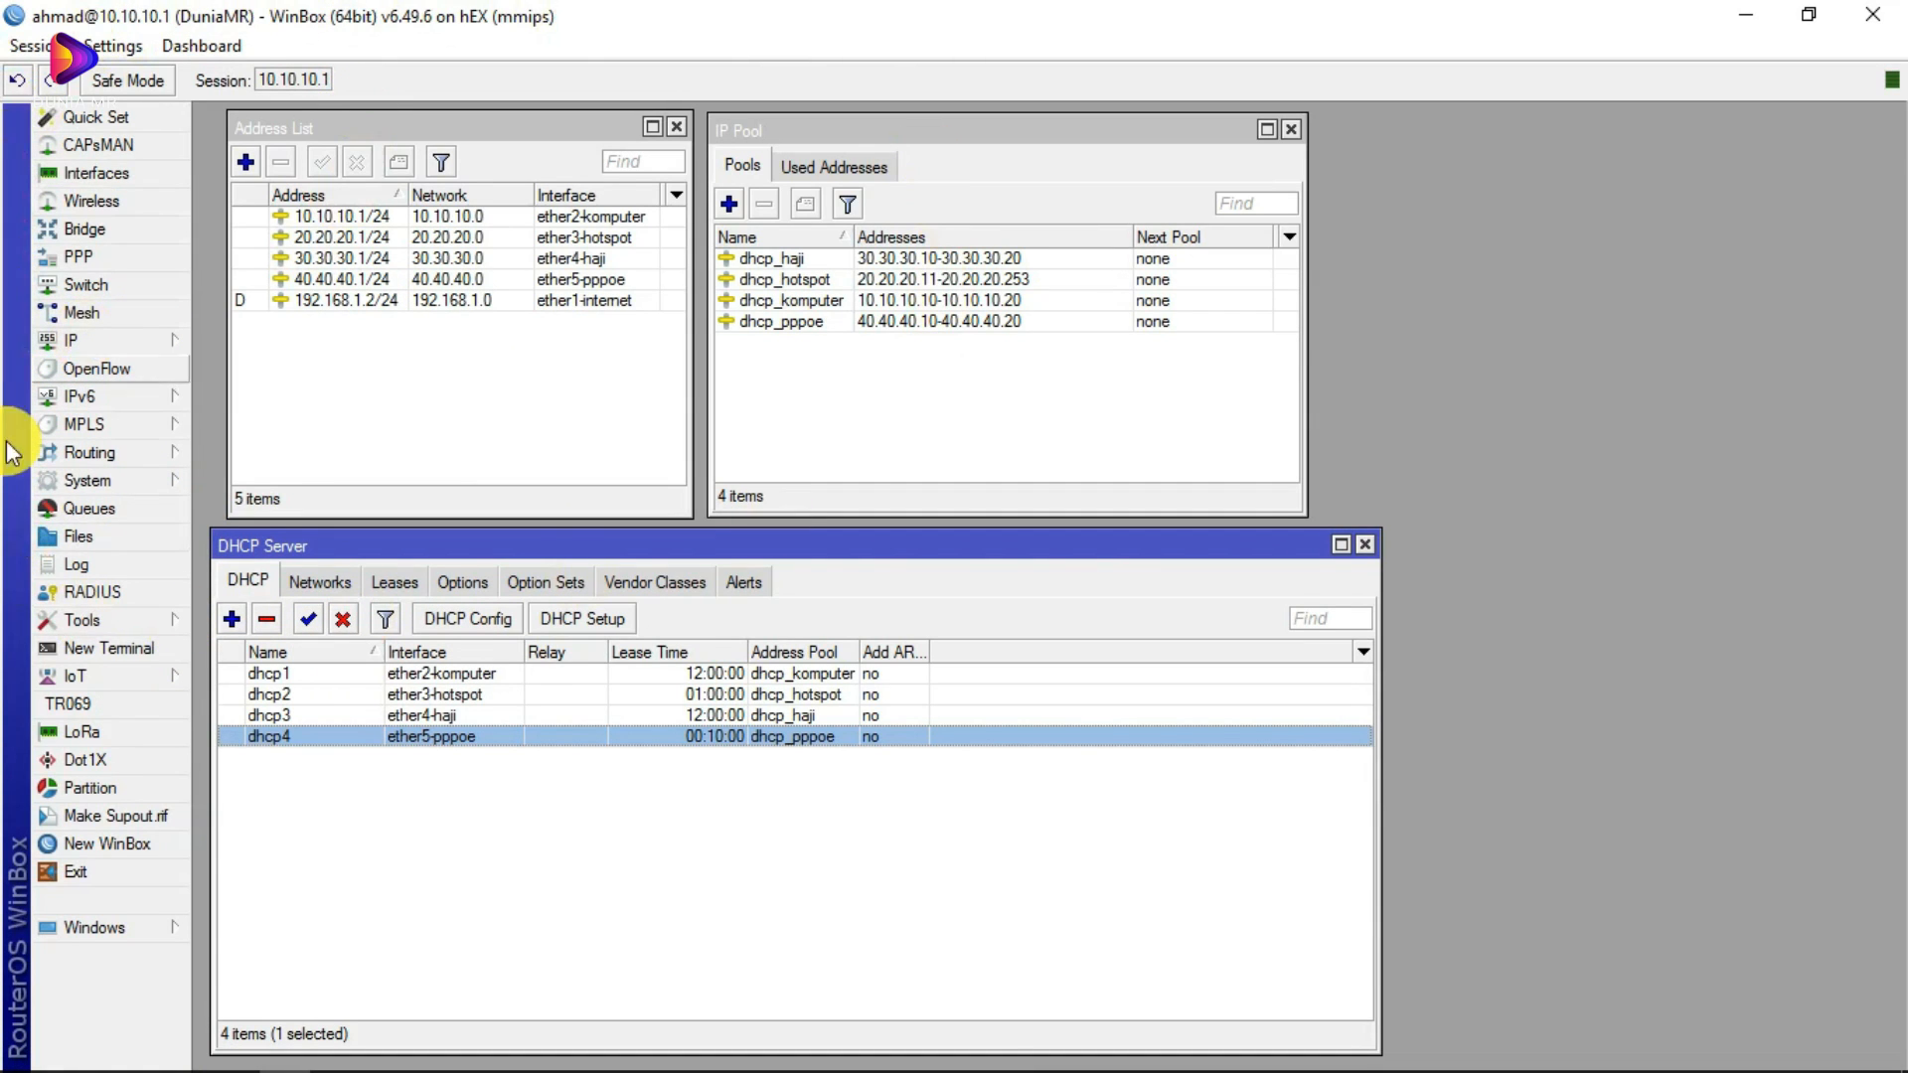
Step: Bring the Address List, IP Pool and DHCP Server windows forward and select the dhcp4 server
click(123, 342)
click(485, 543)
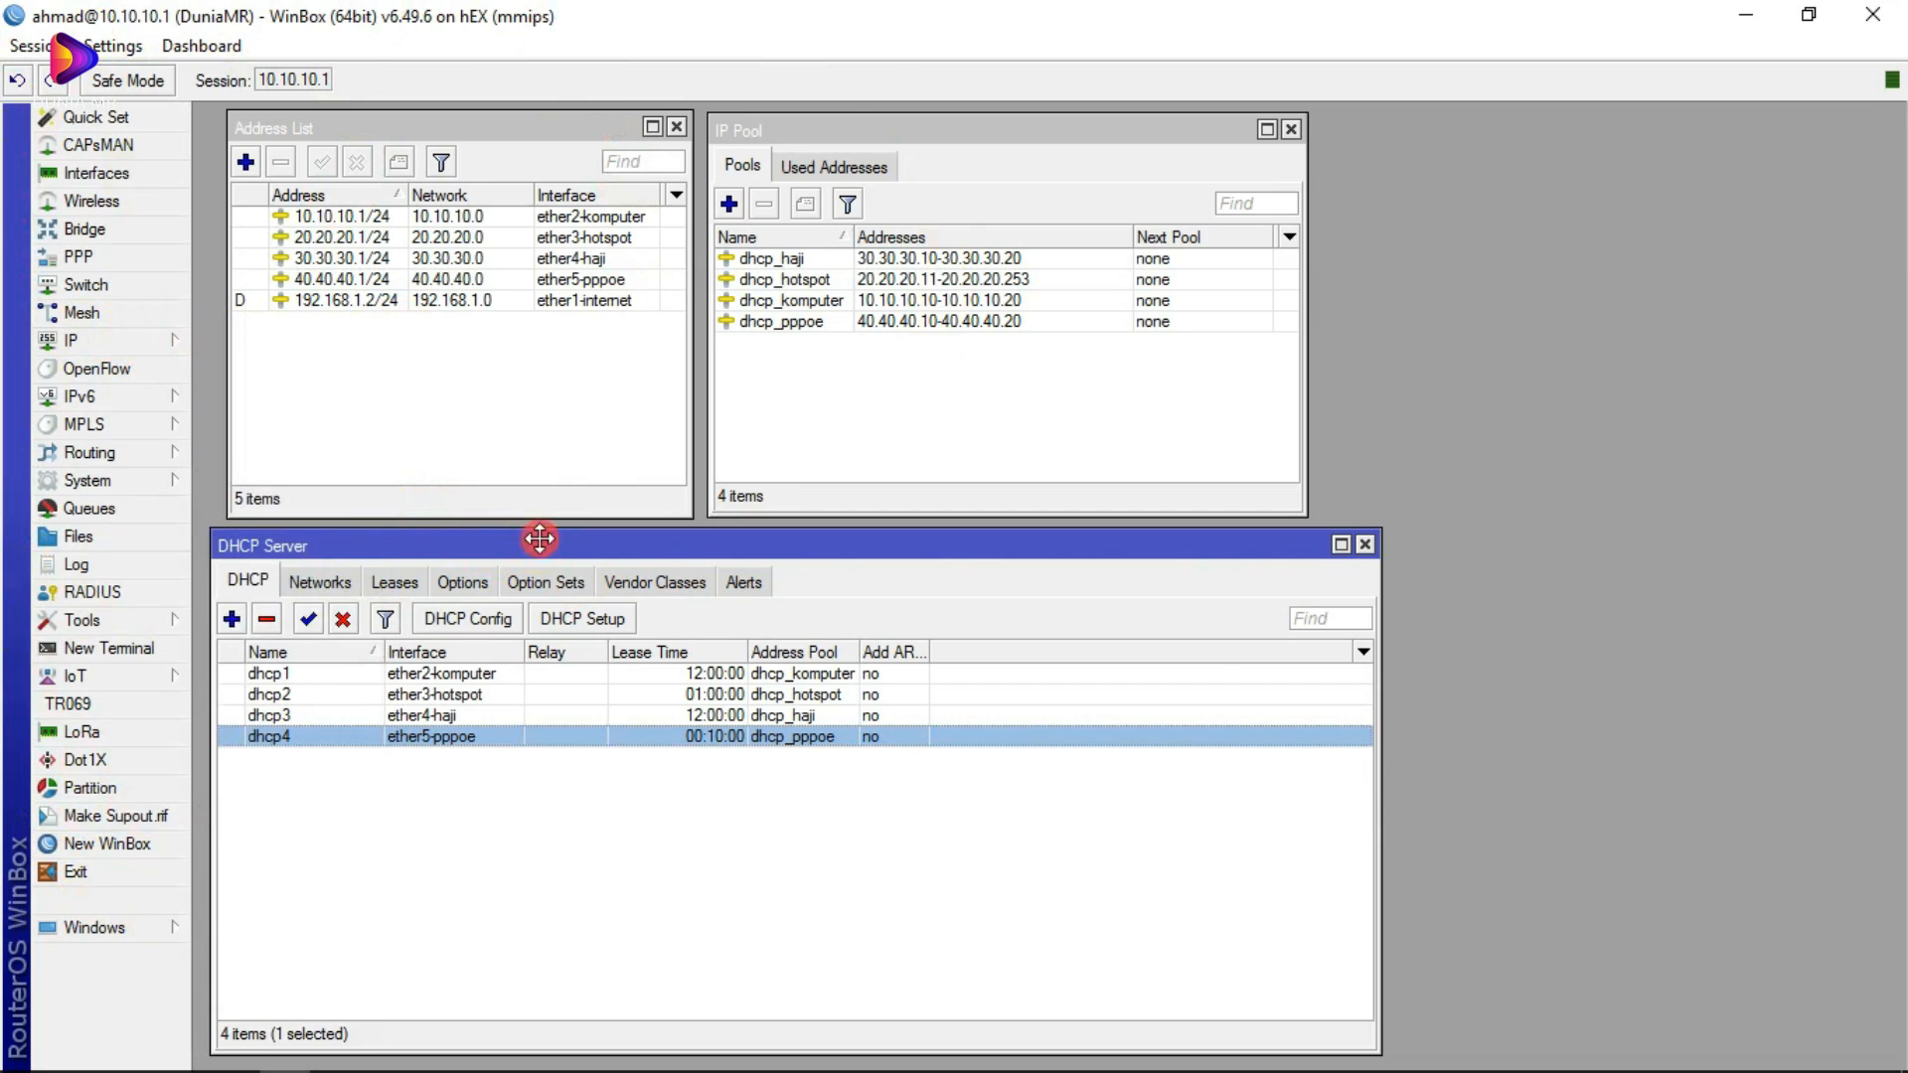
click(310, 127)
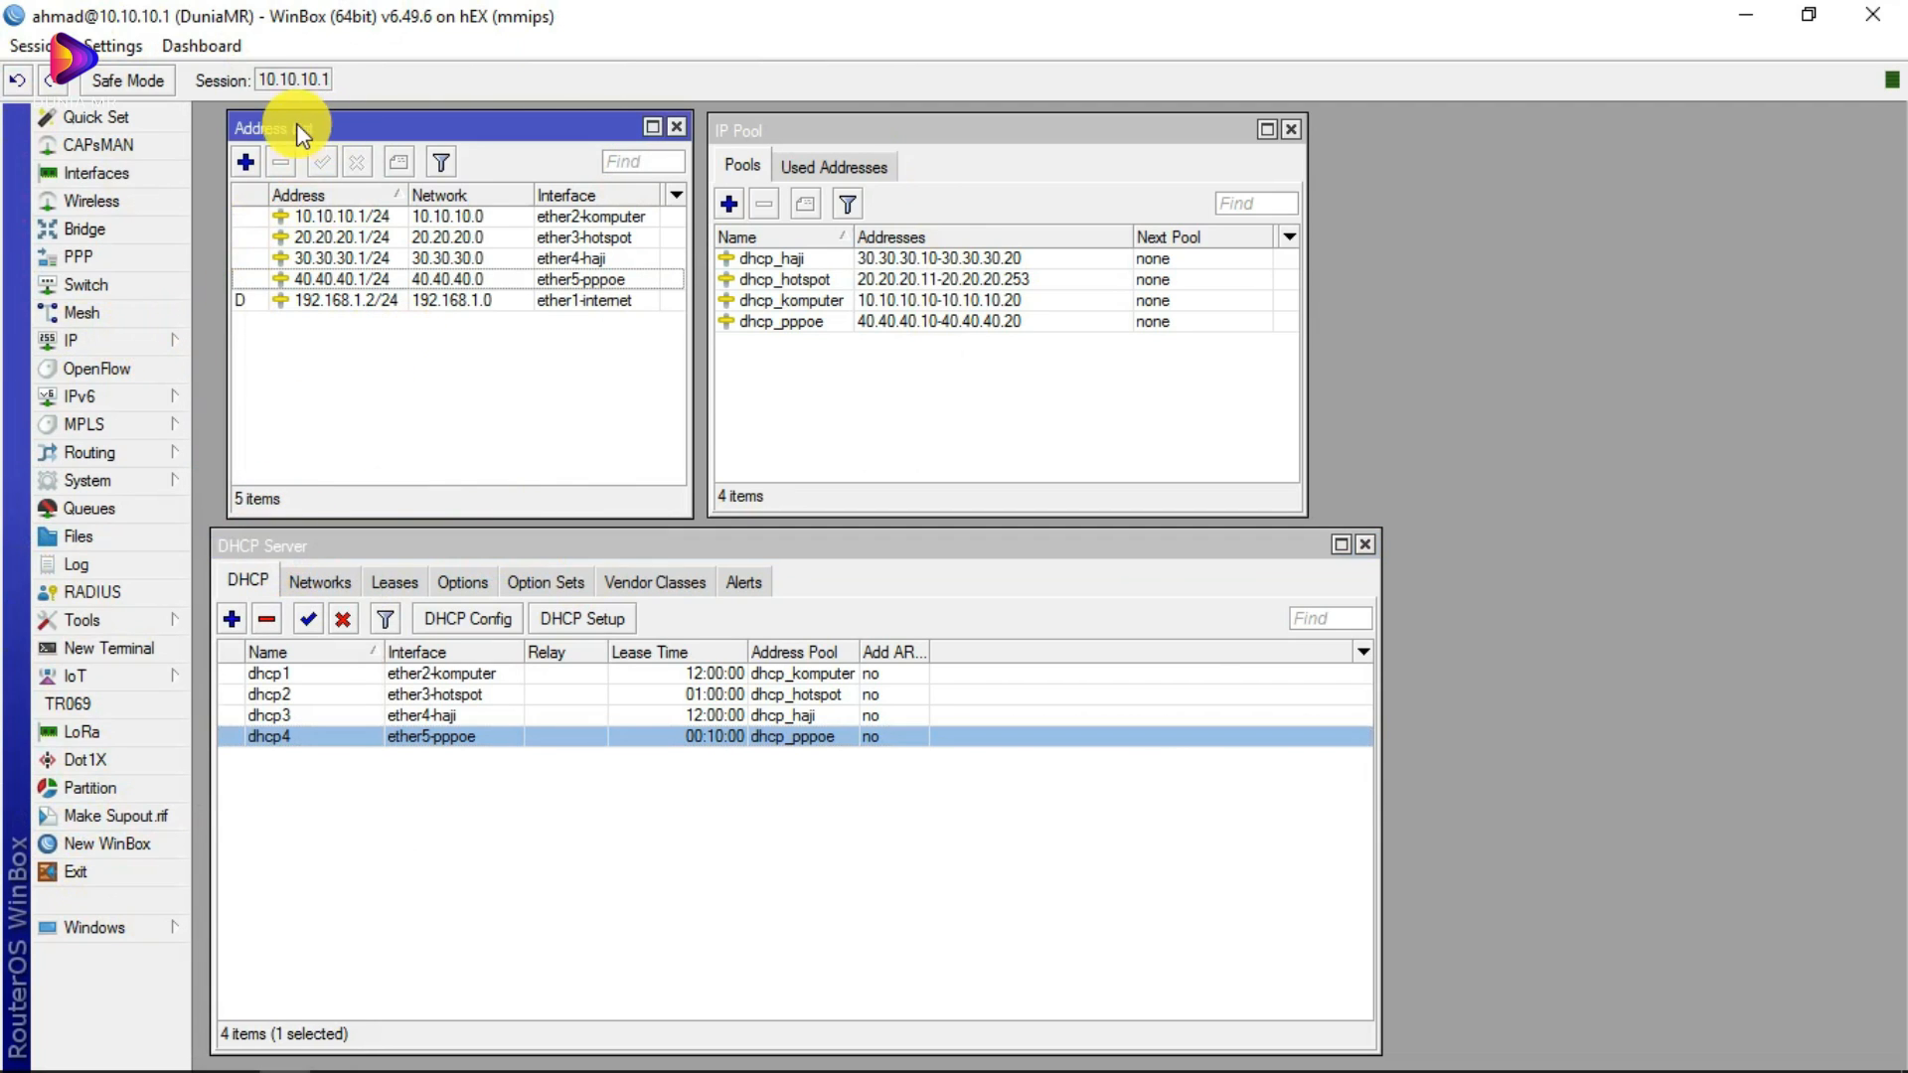
click(795, 125)
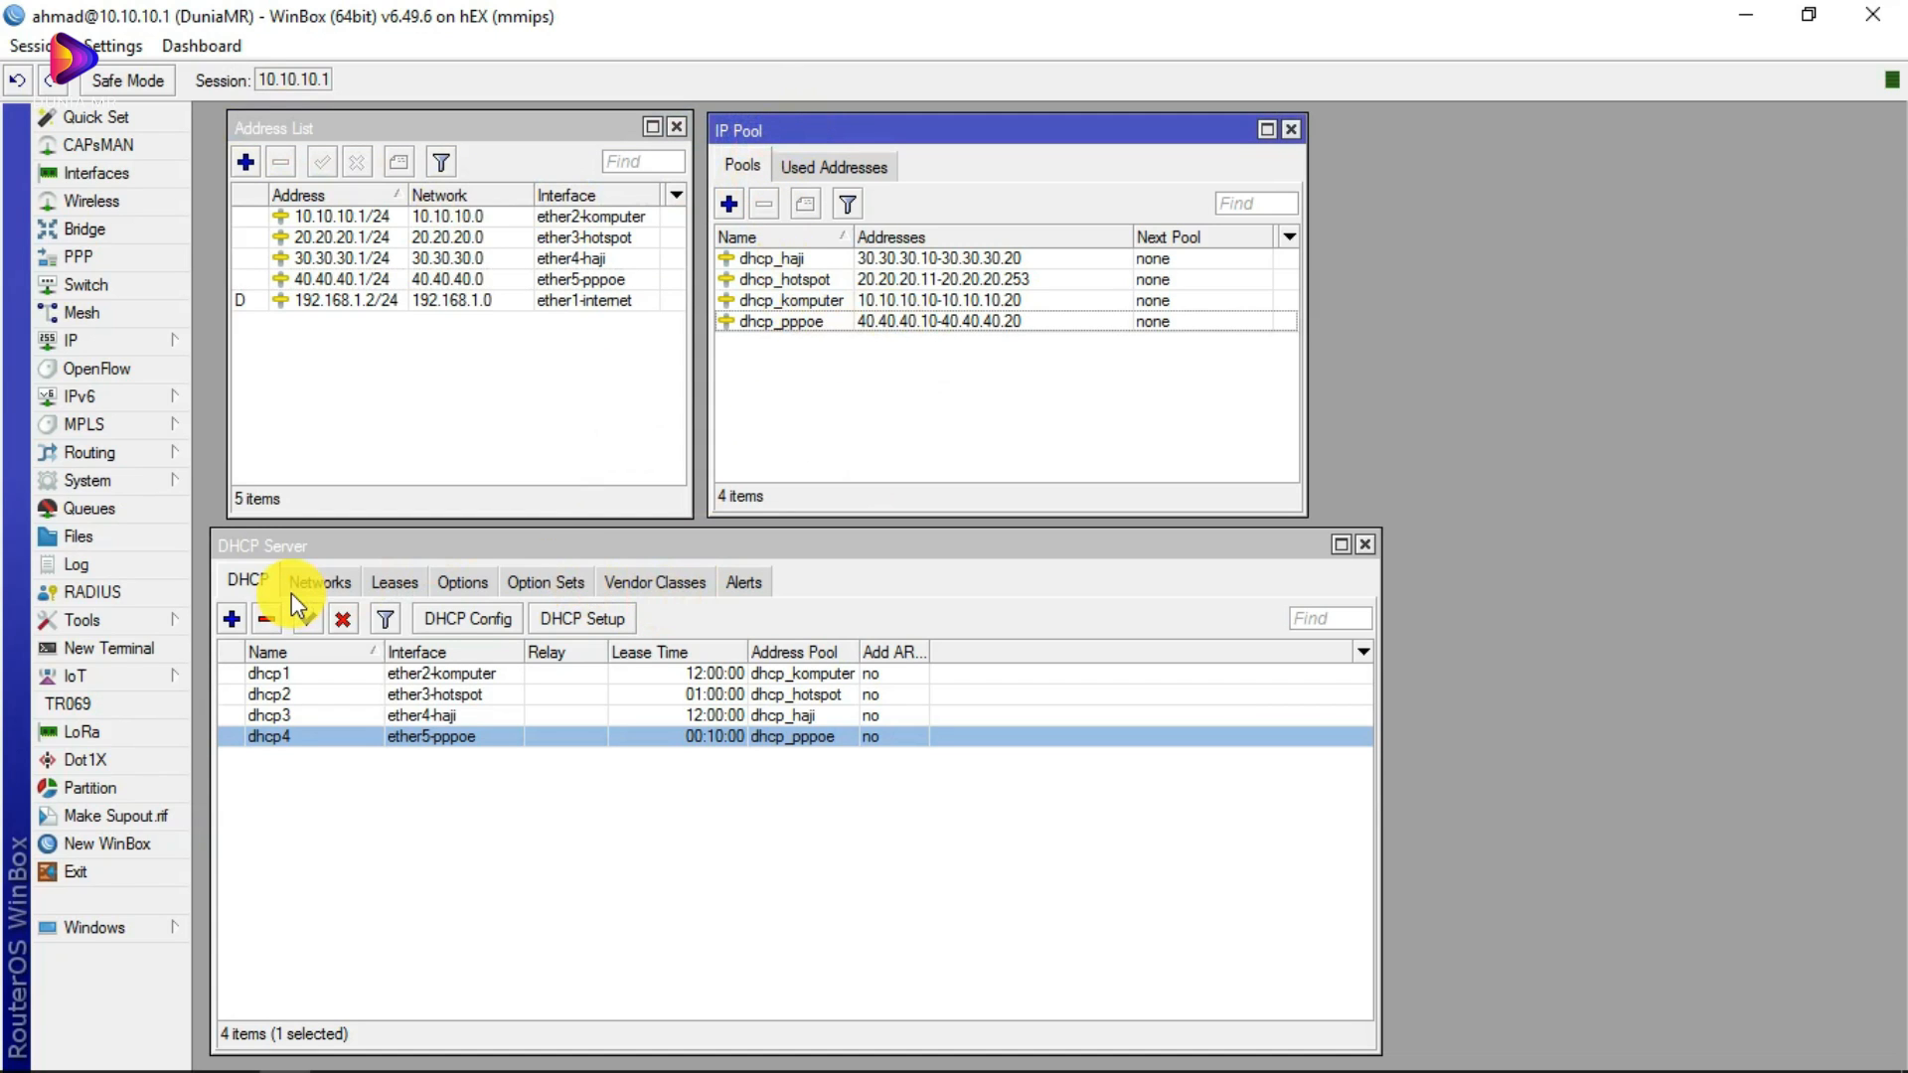
click(426, 795)
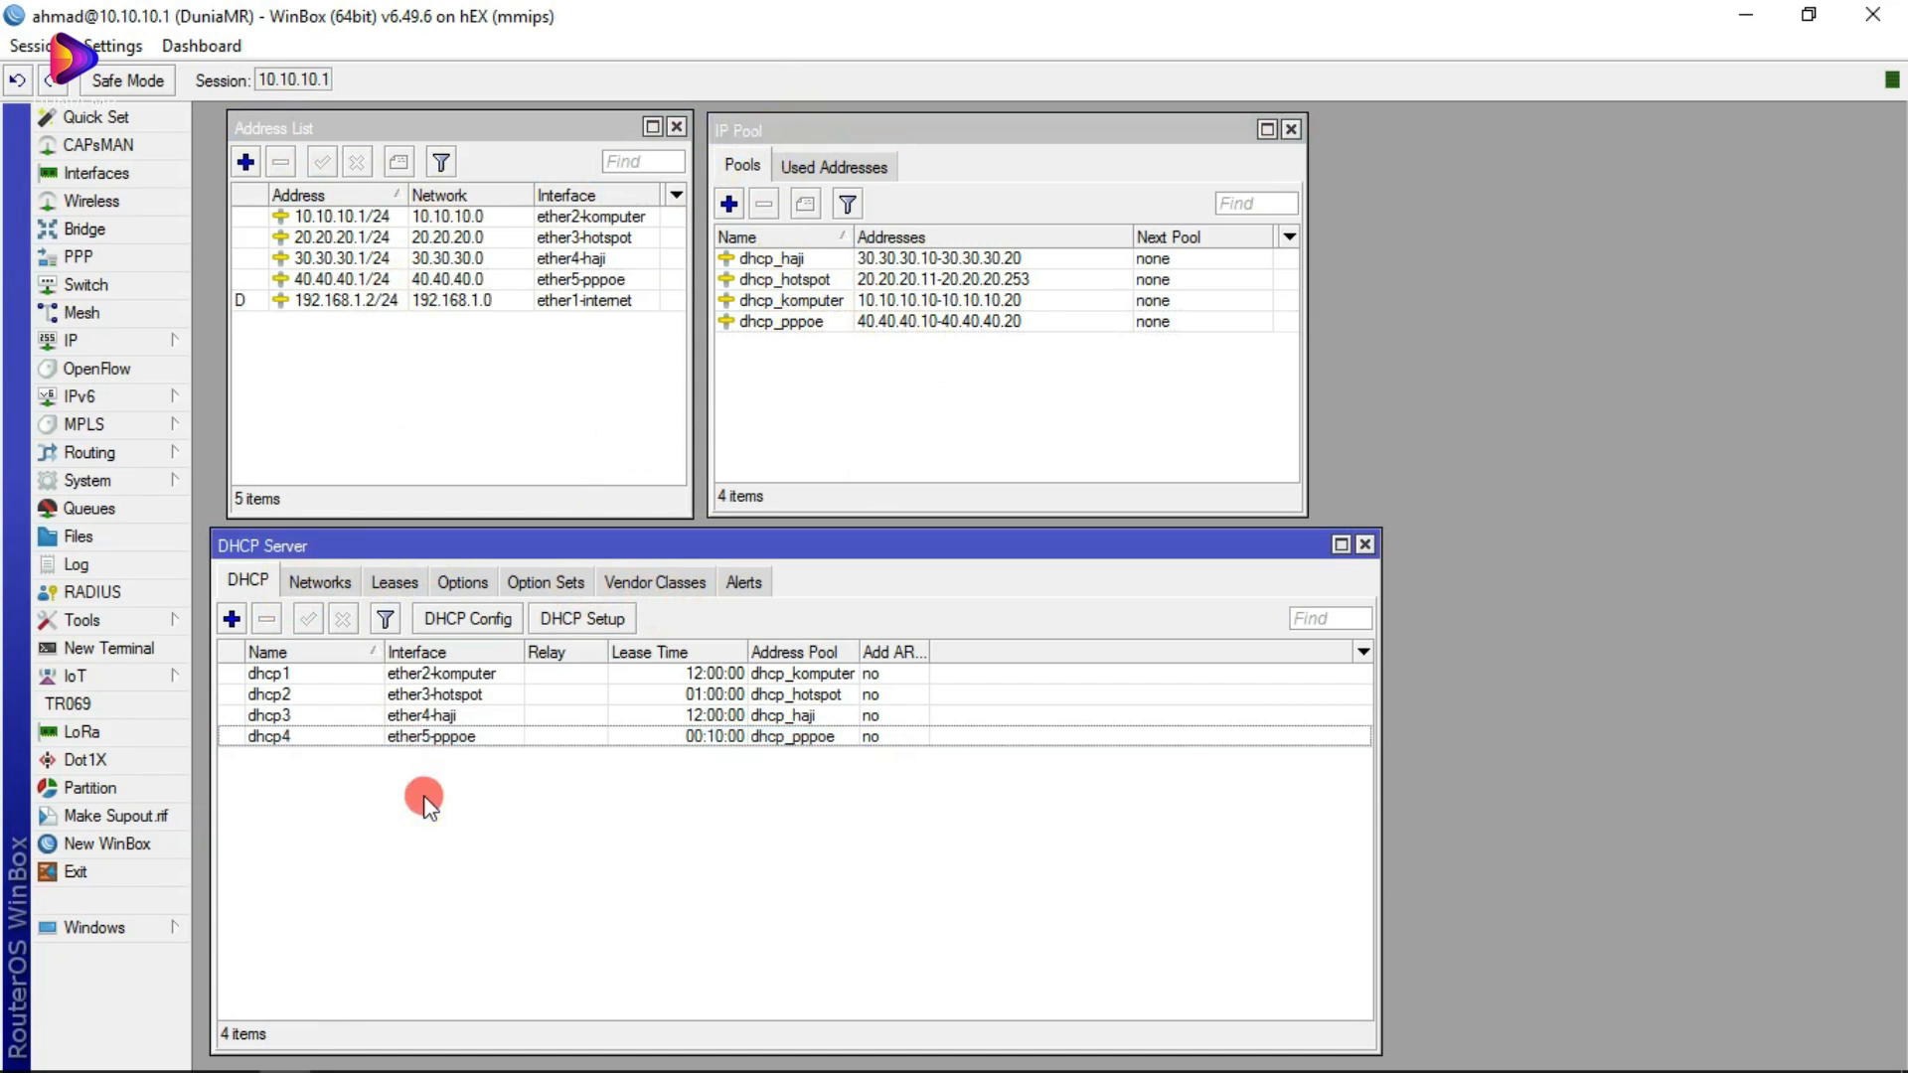
click(339, 740)
Step: Discard a new IP pool form and open the dhcp_pppoe pool's settings instead
click(731, 204)
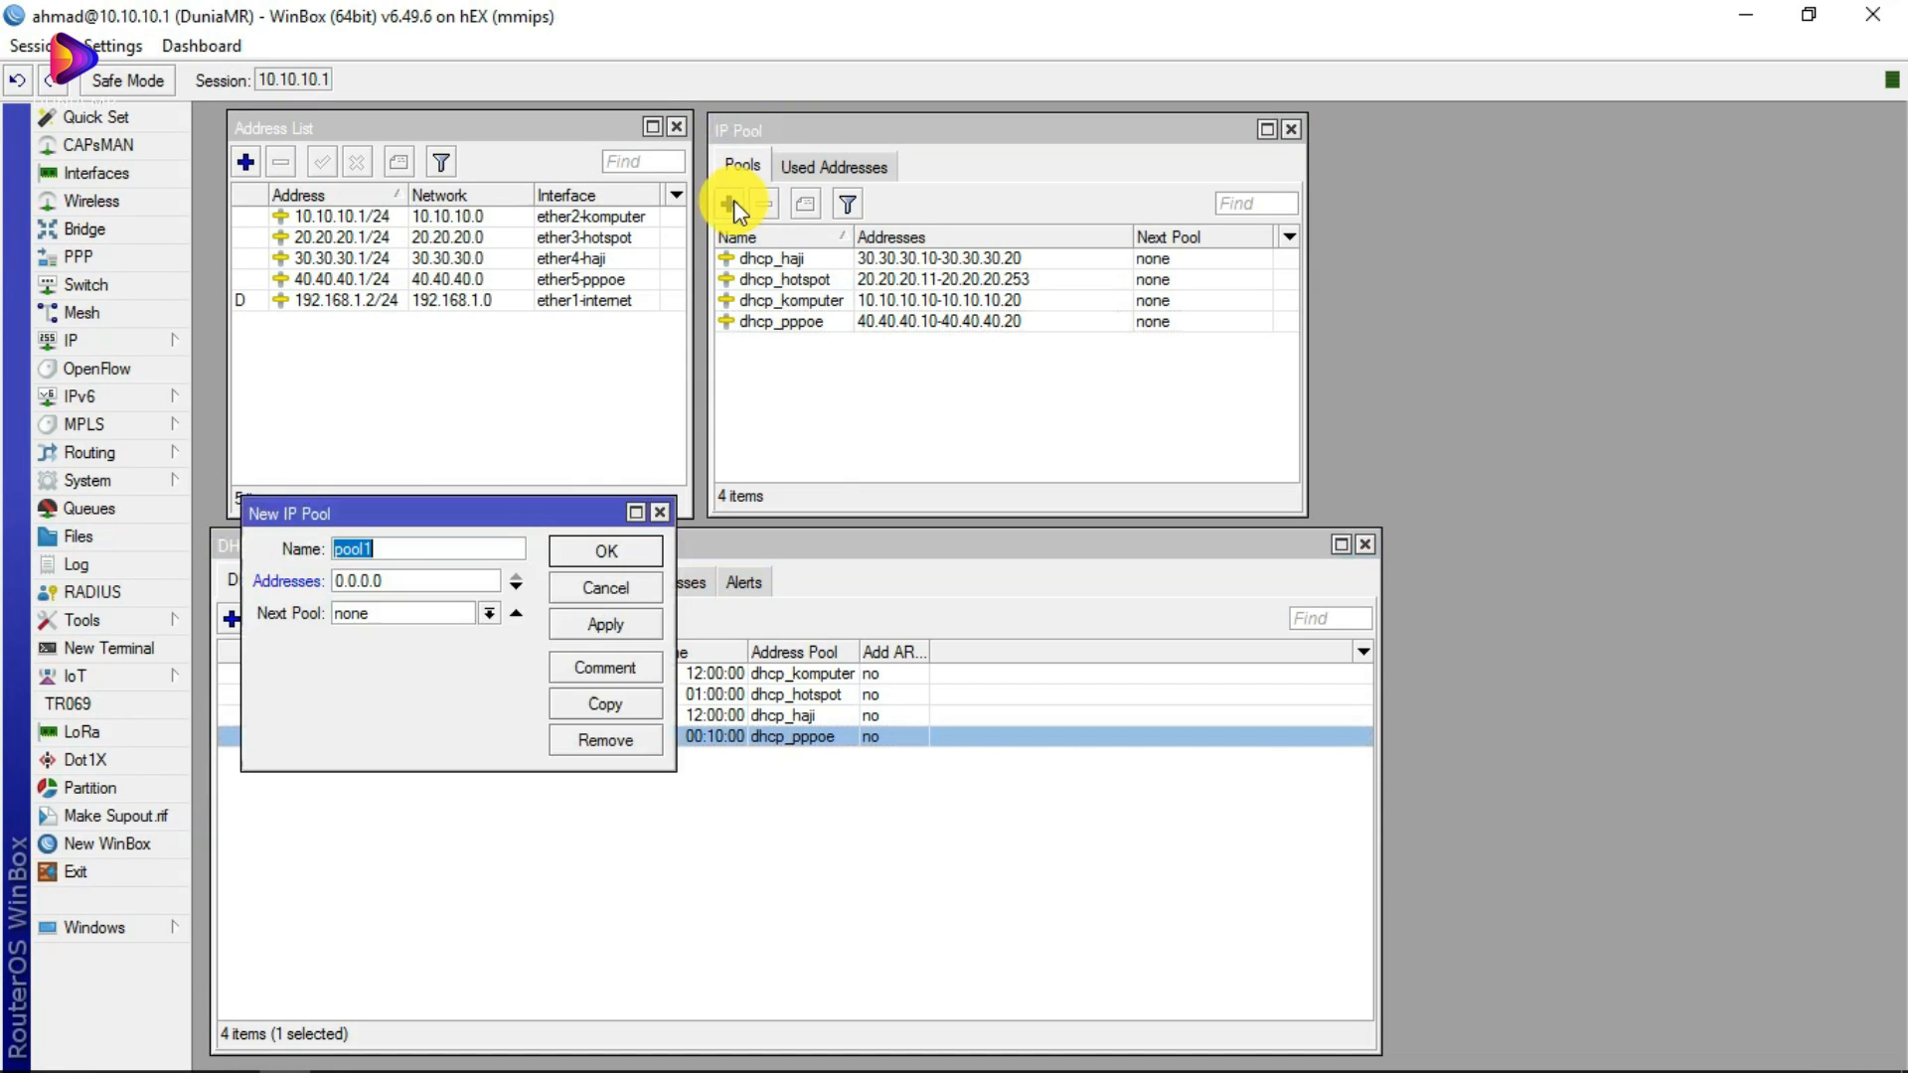
drag(415, 521, 822, 446)
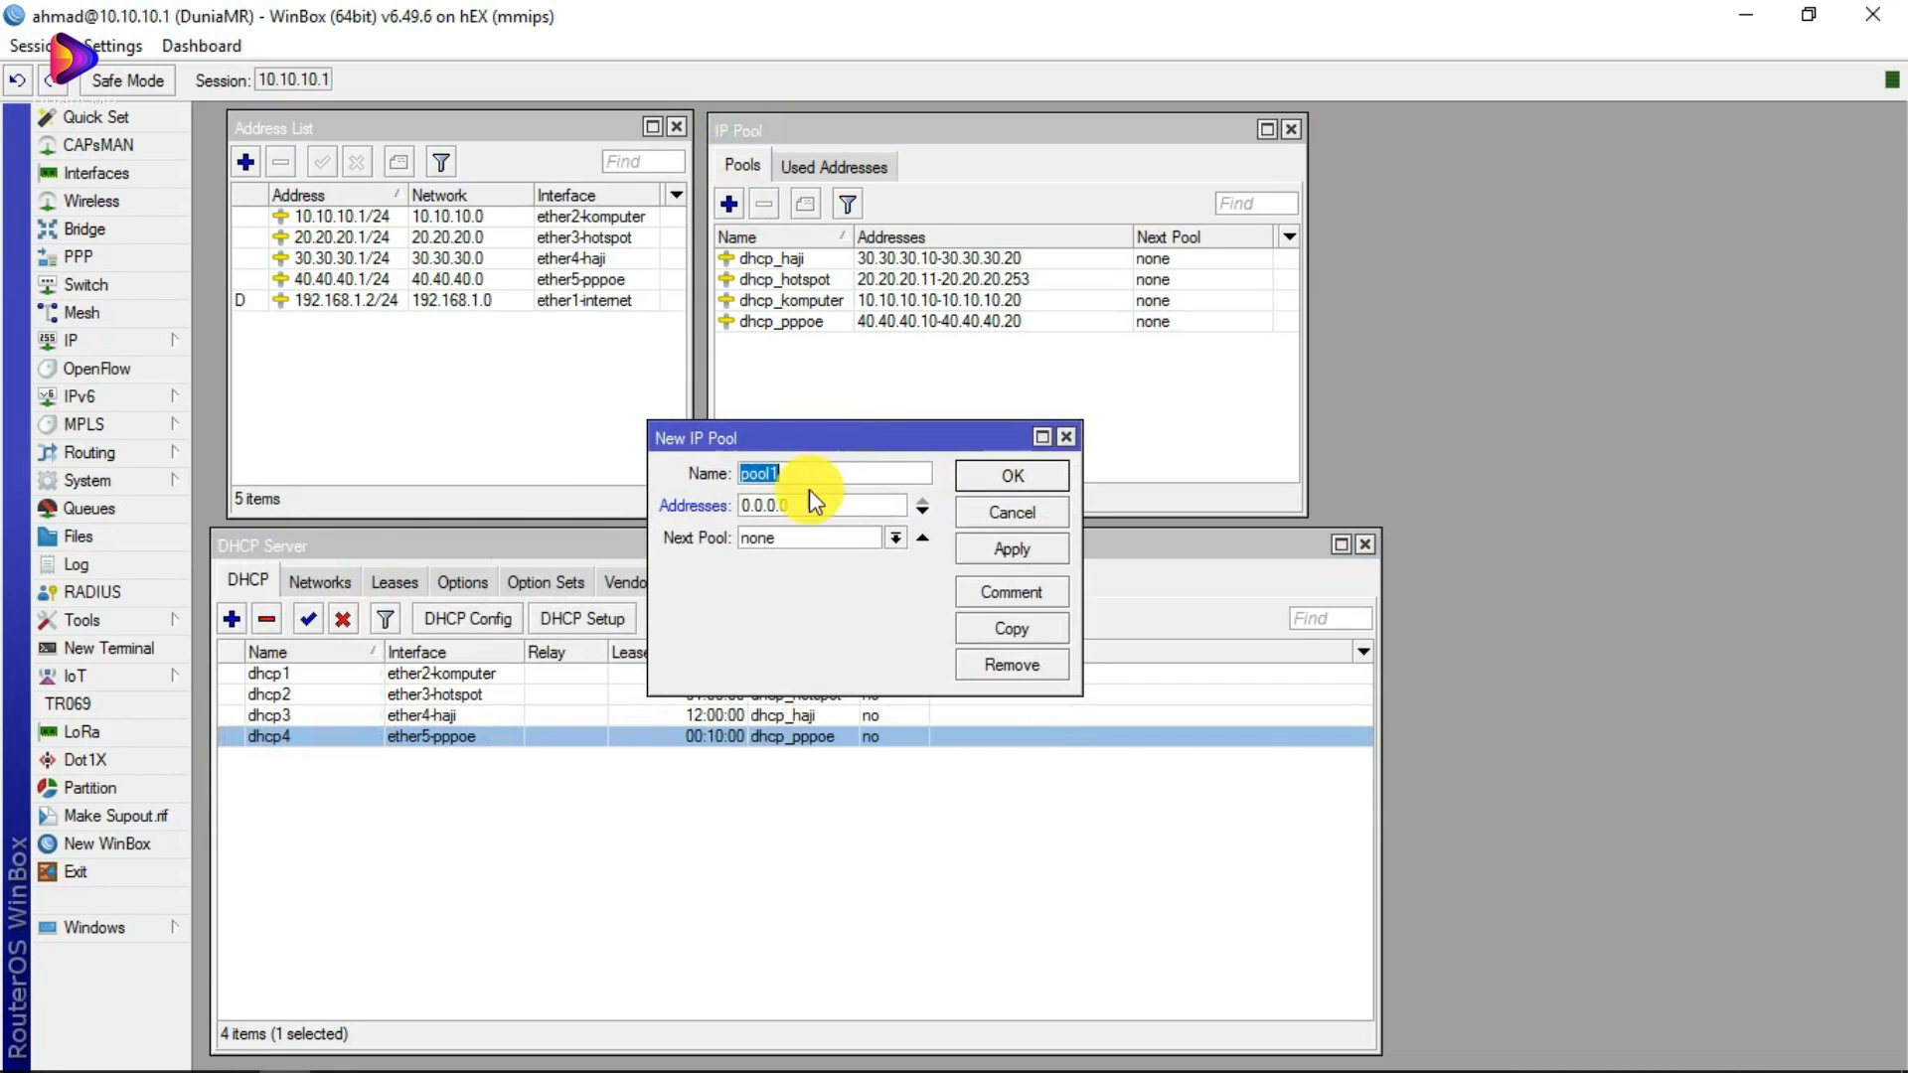
click(808, 472)
click(1066, 438)
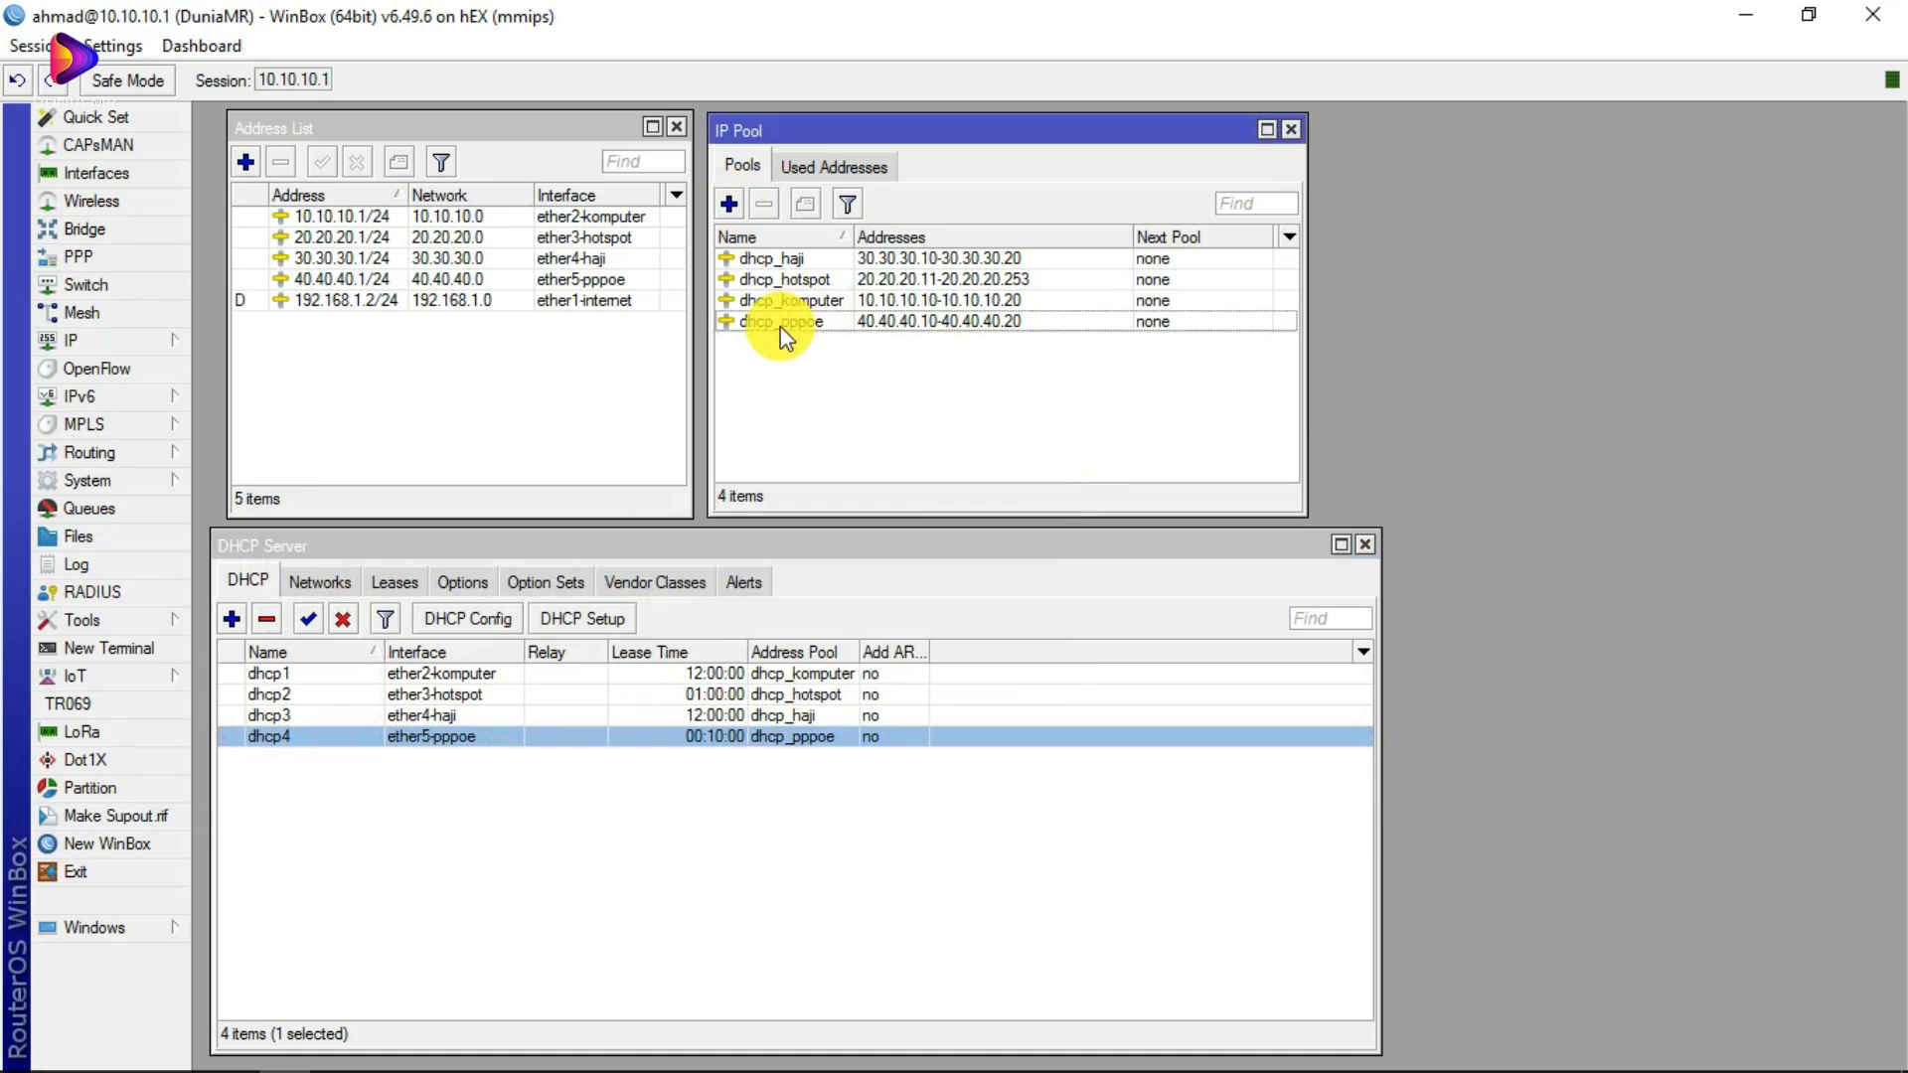
double_click(773, 321)
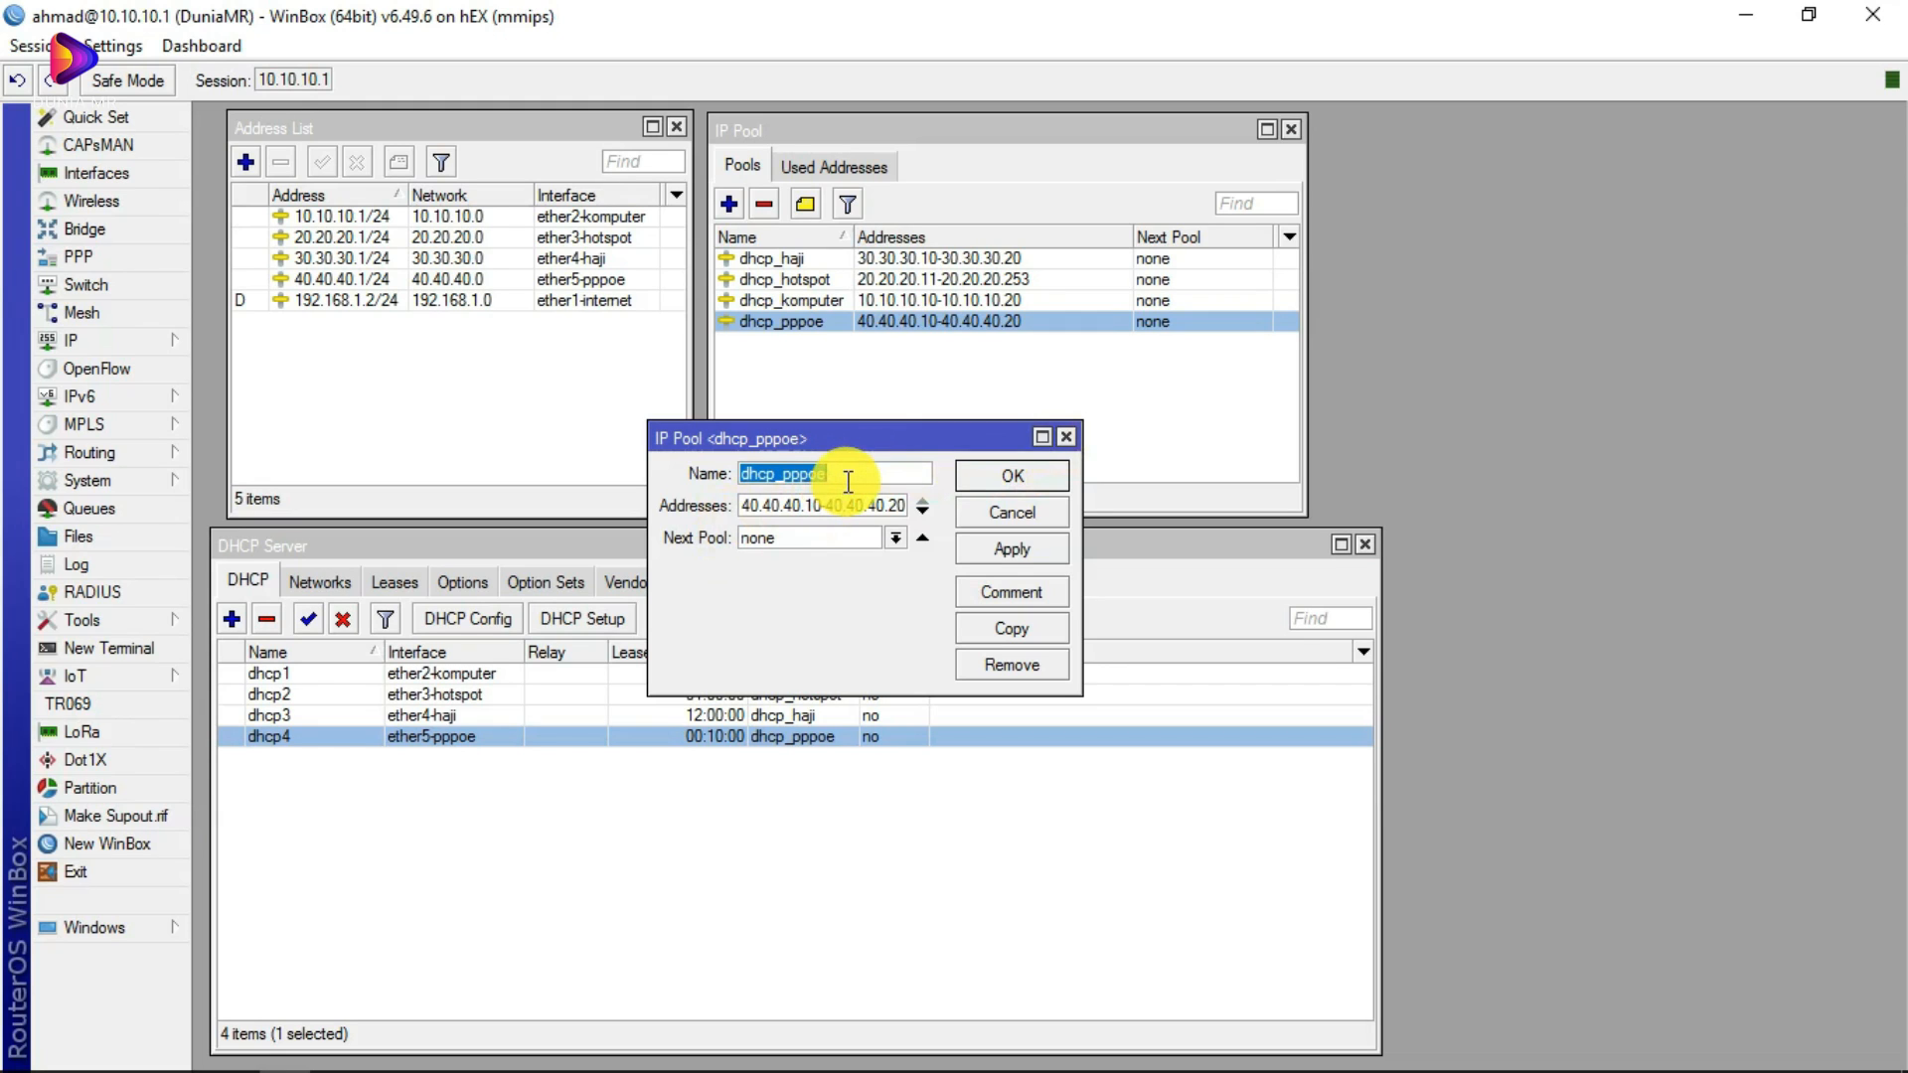
Step: Inspect the start and end of the dhcp_pppoe range 40.40.40.10-40.40.40.20
drag(741, 504, 906, 502)
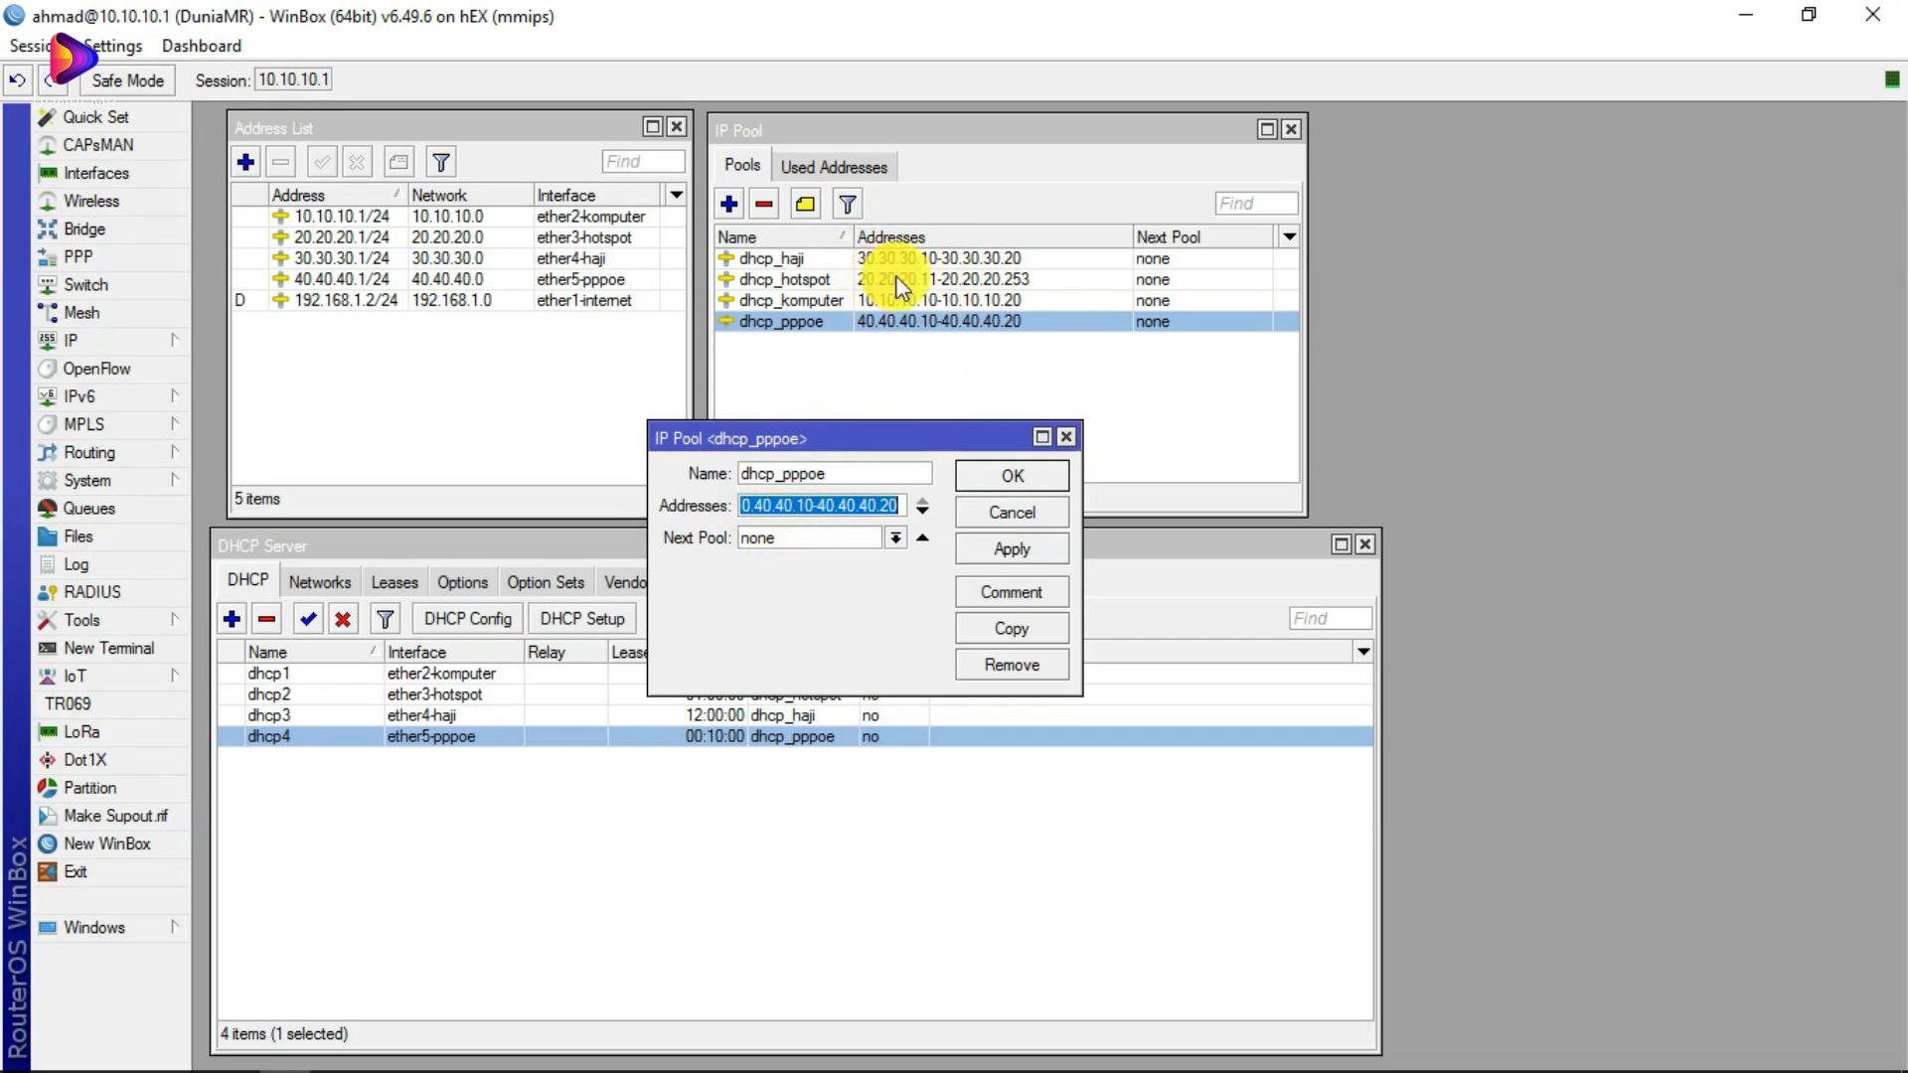
click(796, 506)
click(895, 512)
click(759, 513)
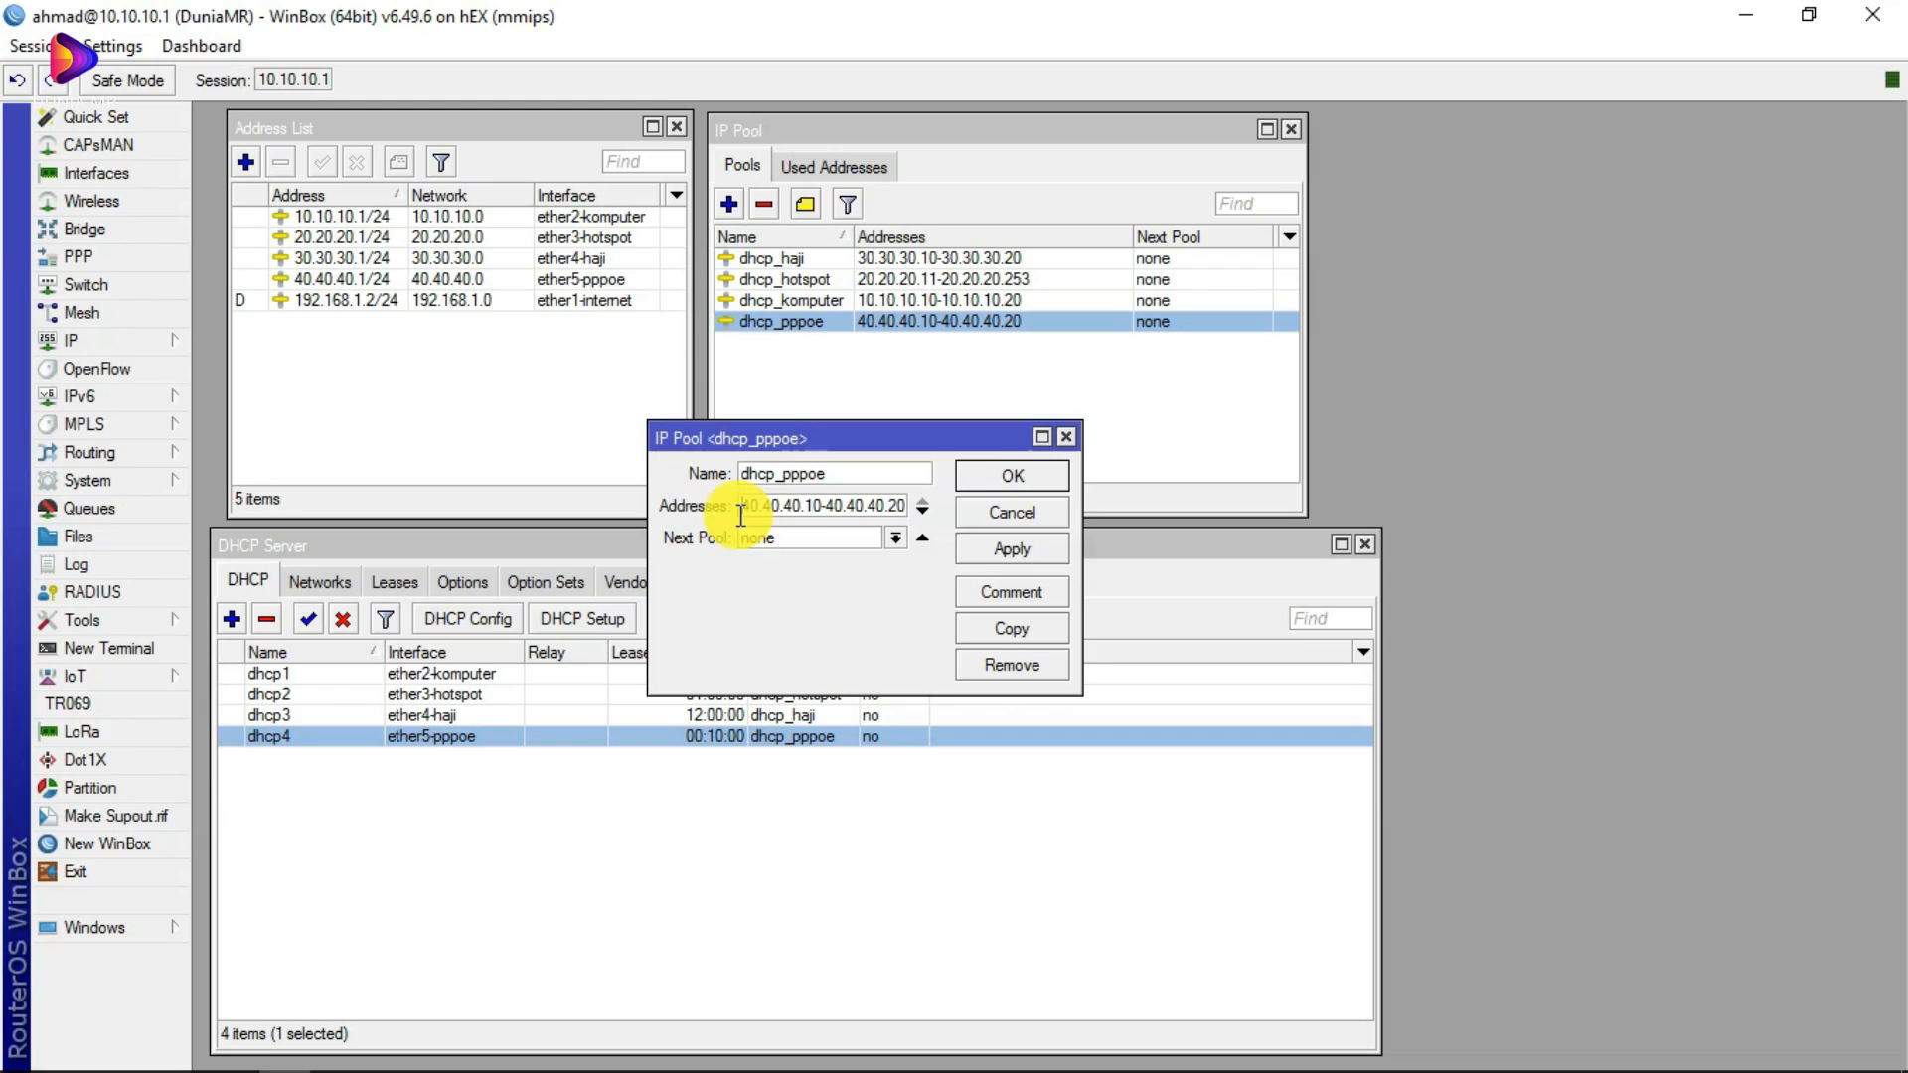
double_click(815, 509)
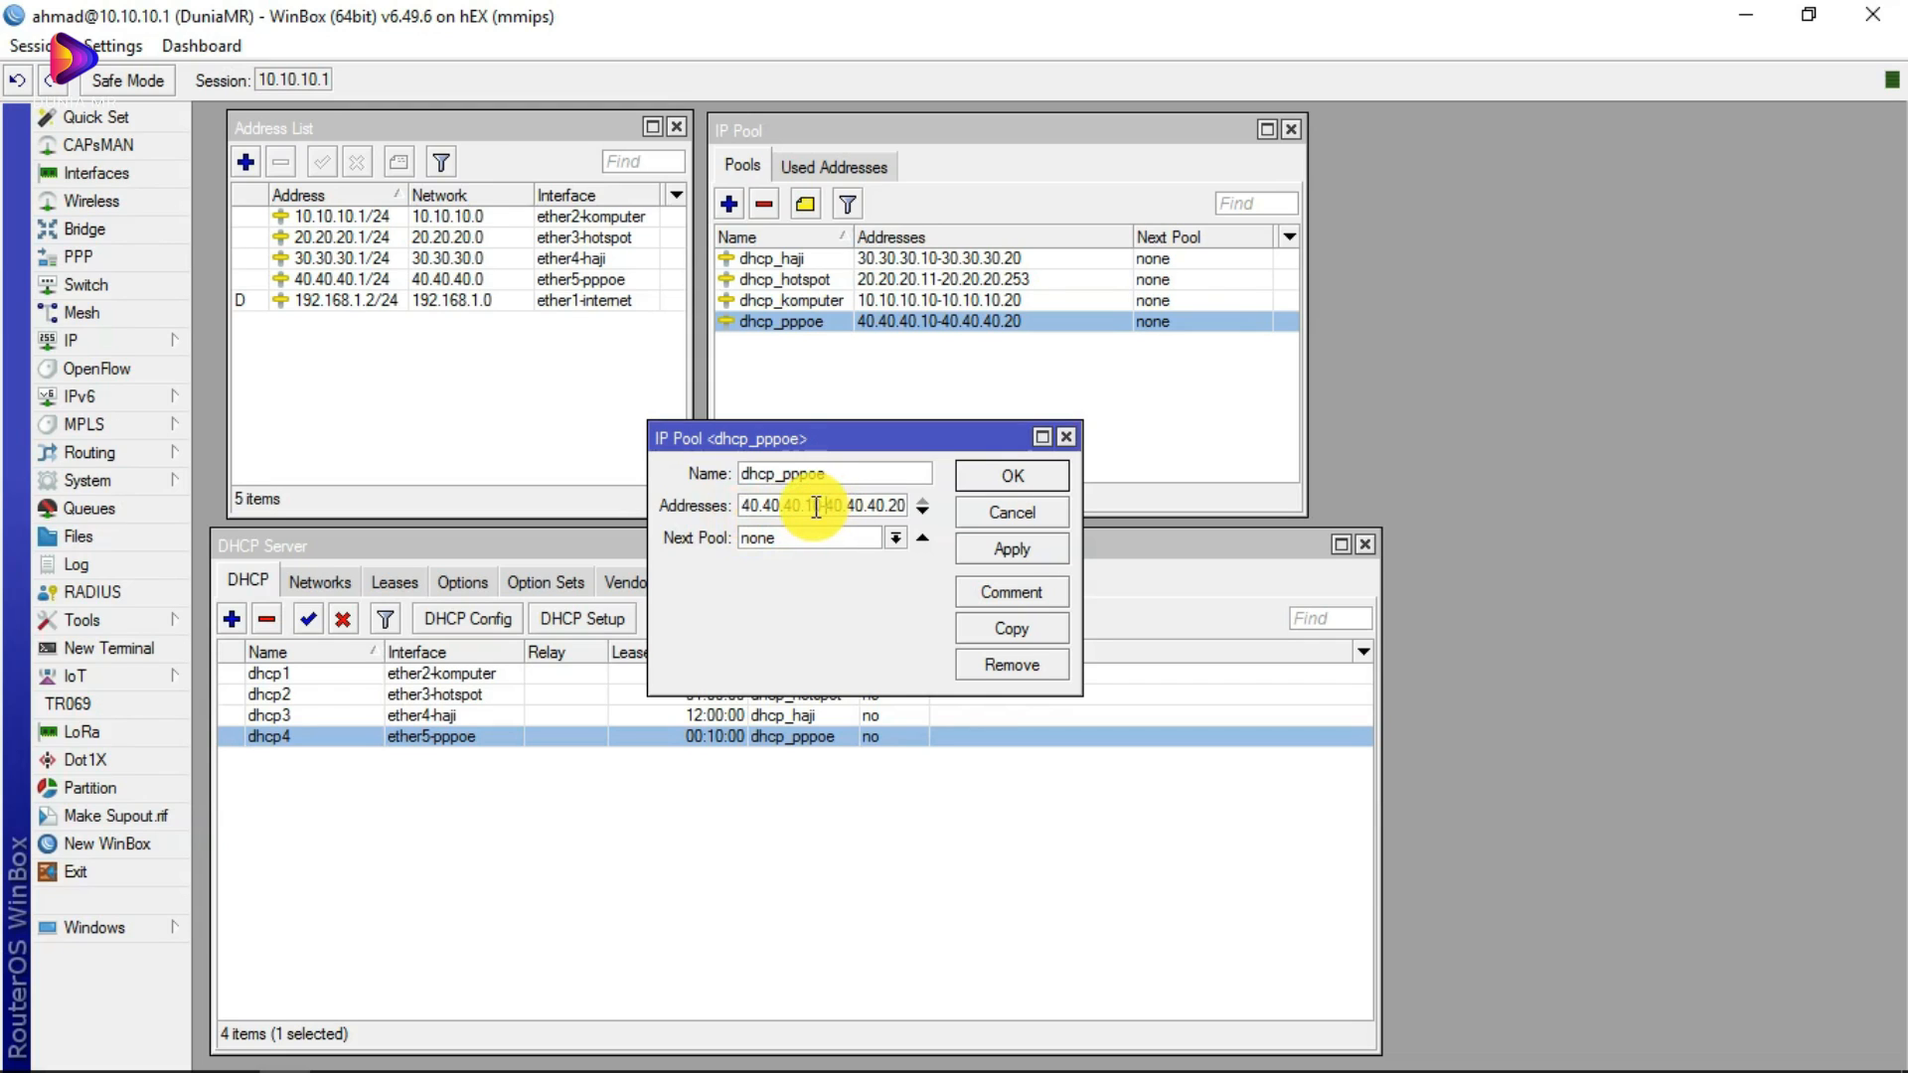
double_click(837, 506)
click(823, 506)
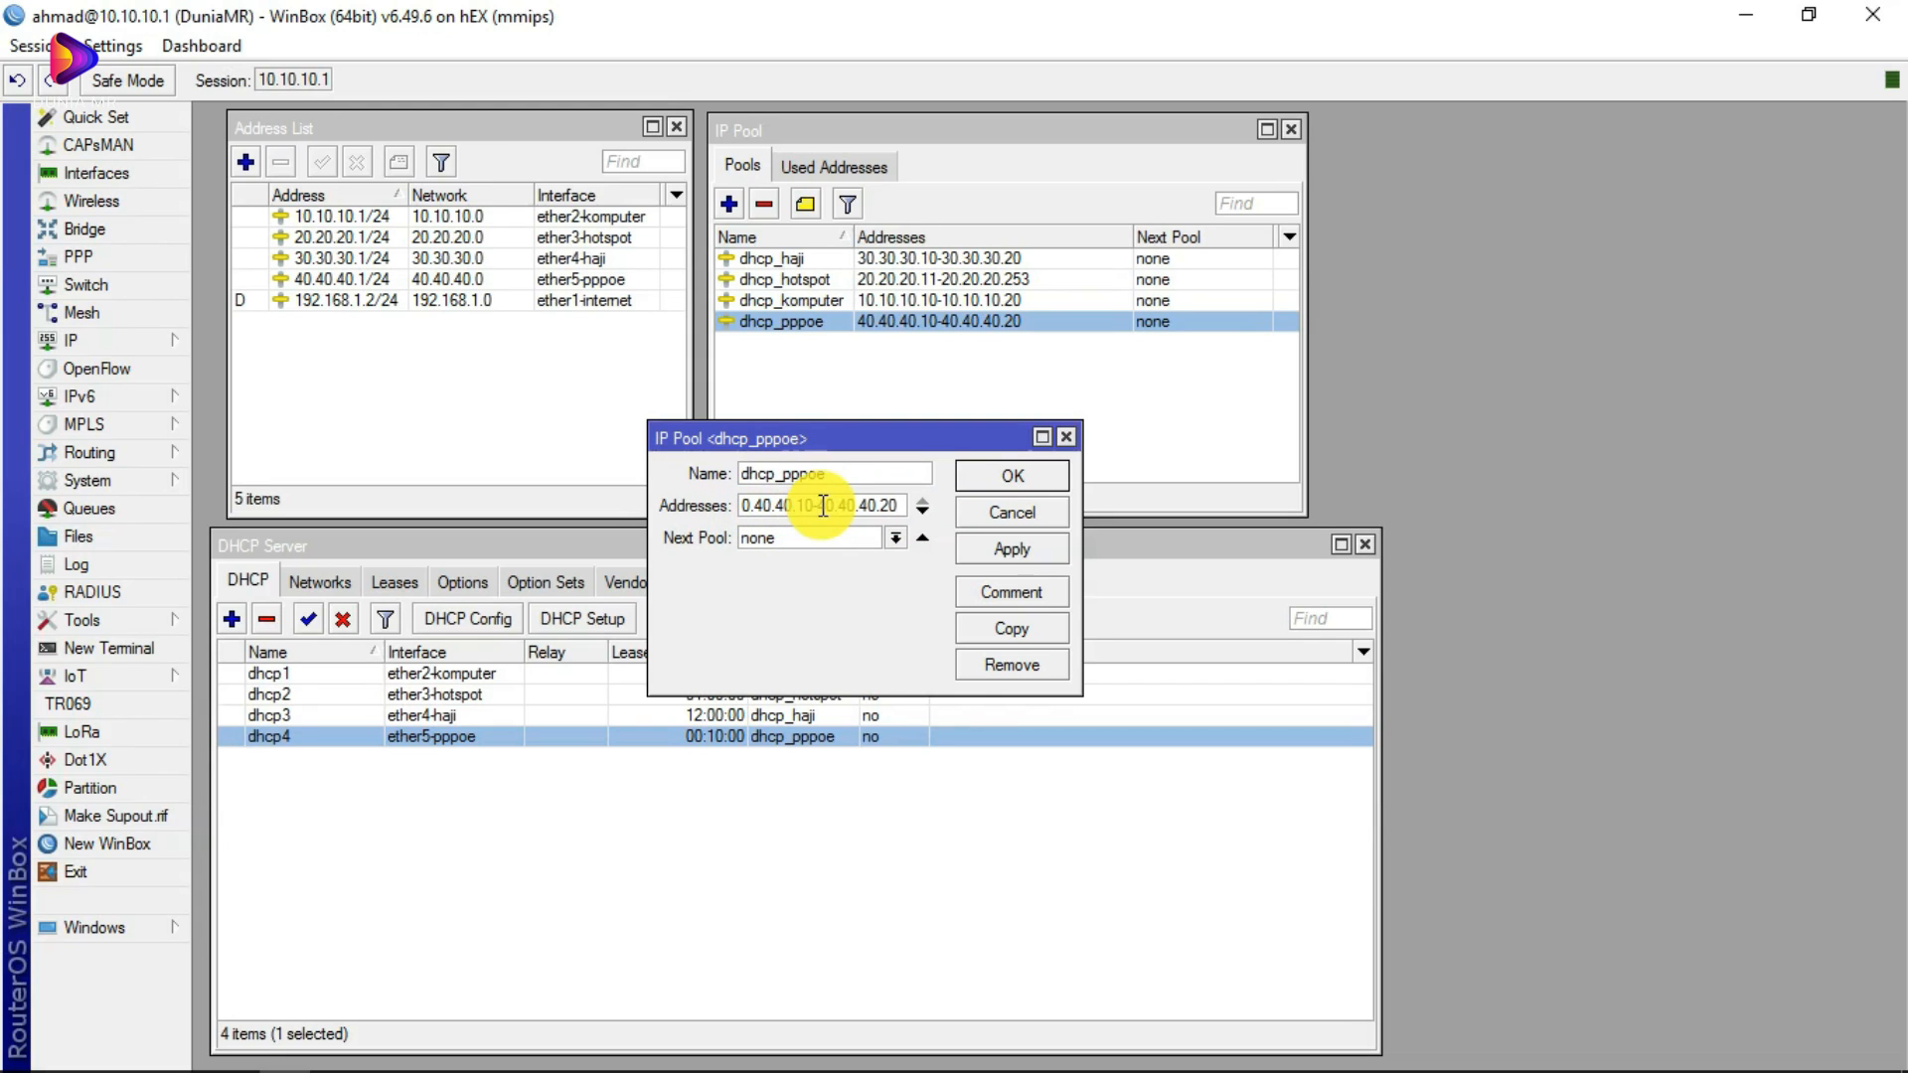
Step: Leave the 40.40.40.10-40.40.40.20 range unchanged, close the pool, and start a new address entry
drag(794, 508, 744, 505)
click(833, 507)
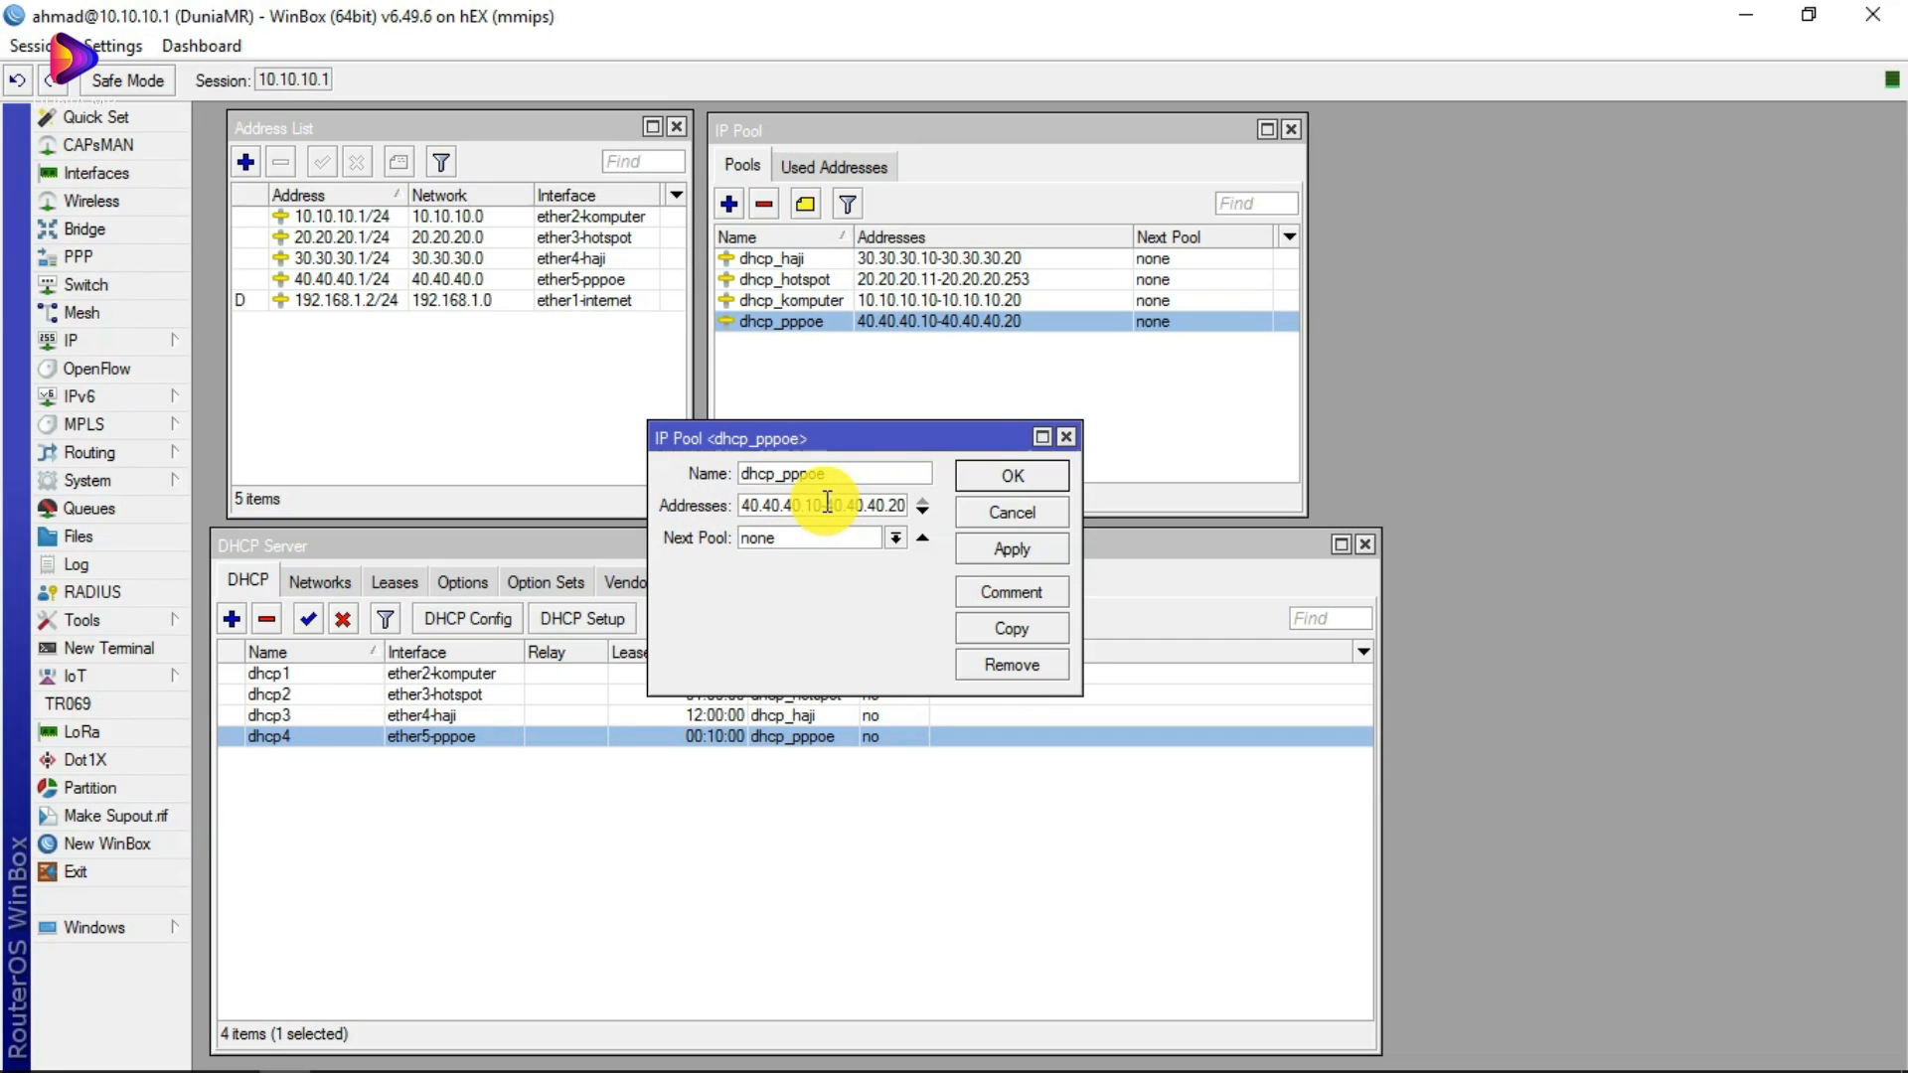
drag(828, 504, 916, 504)
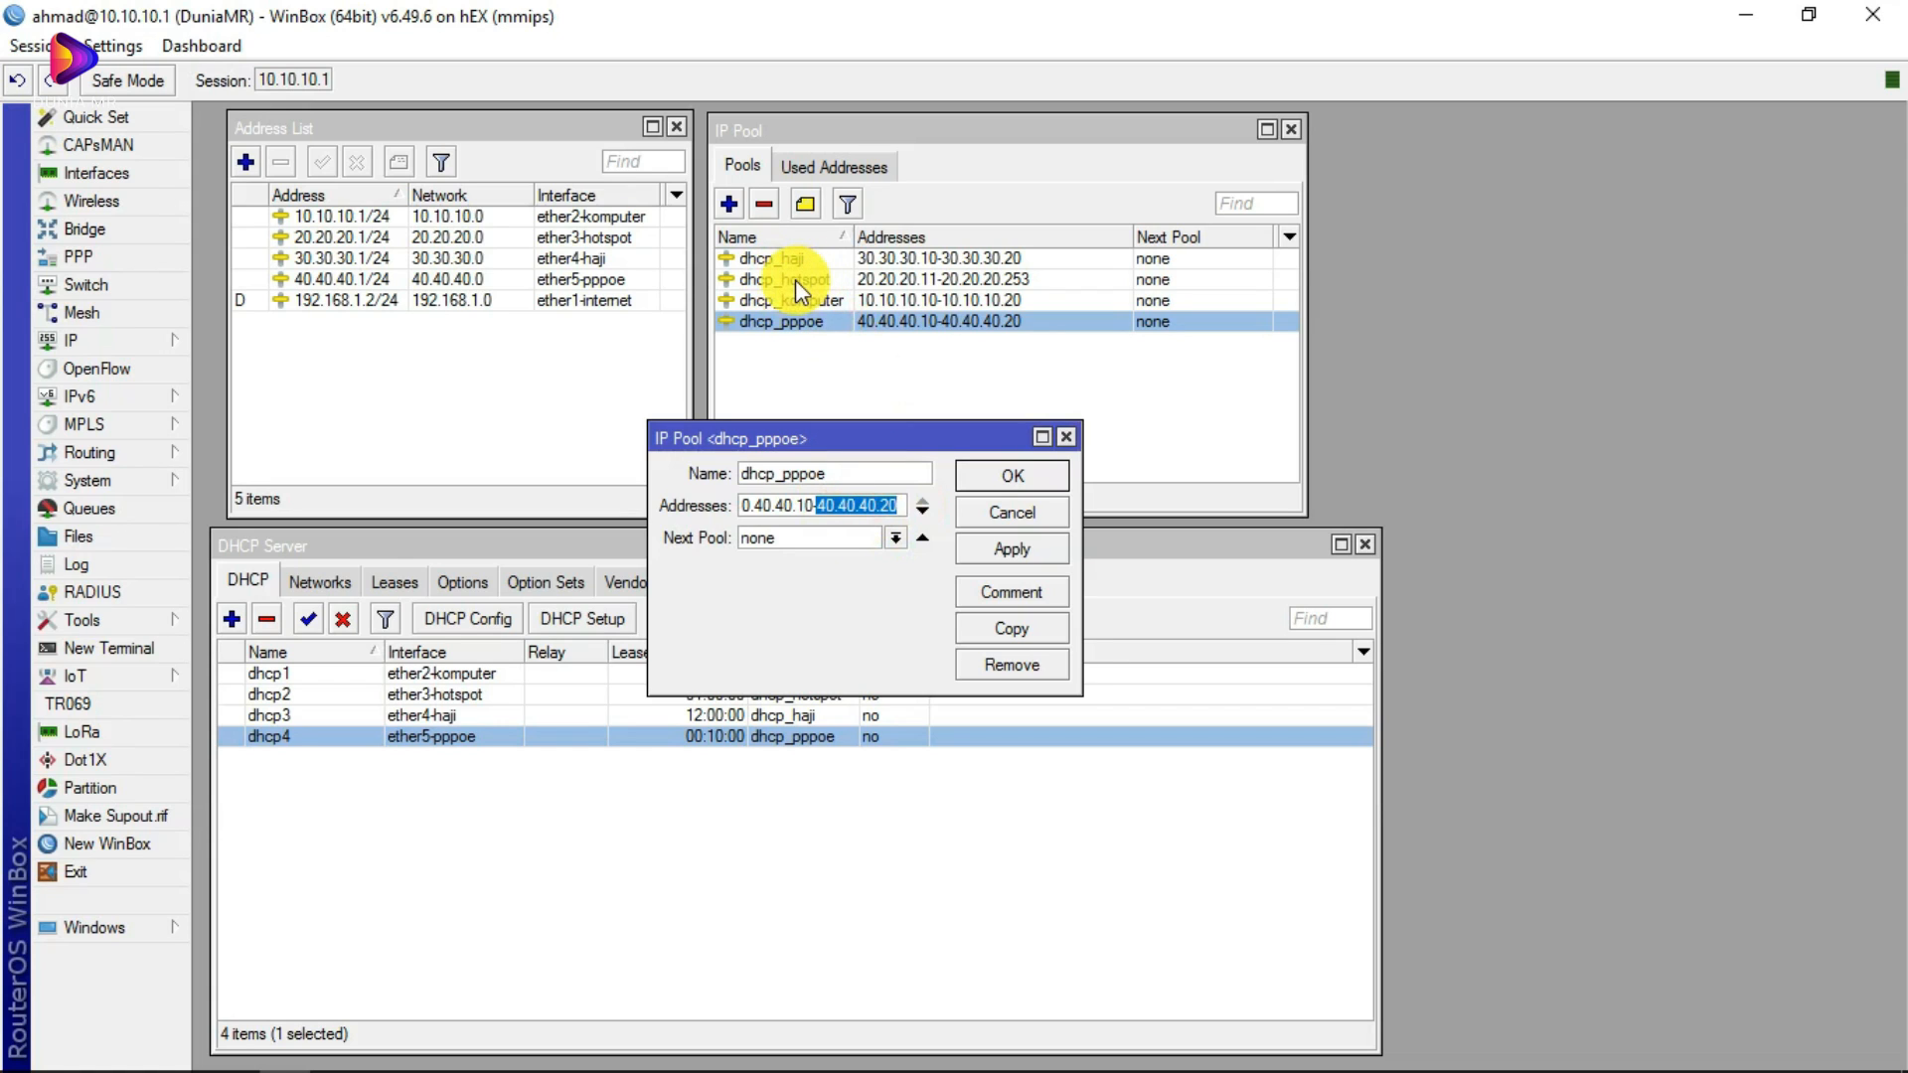
click(896, 508)
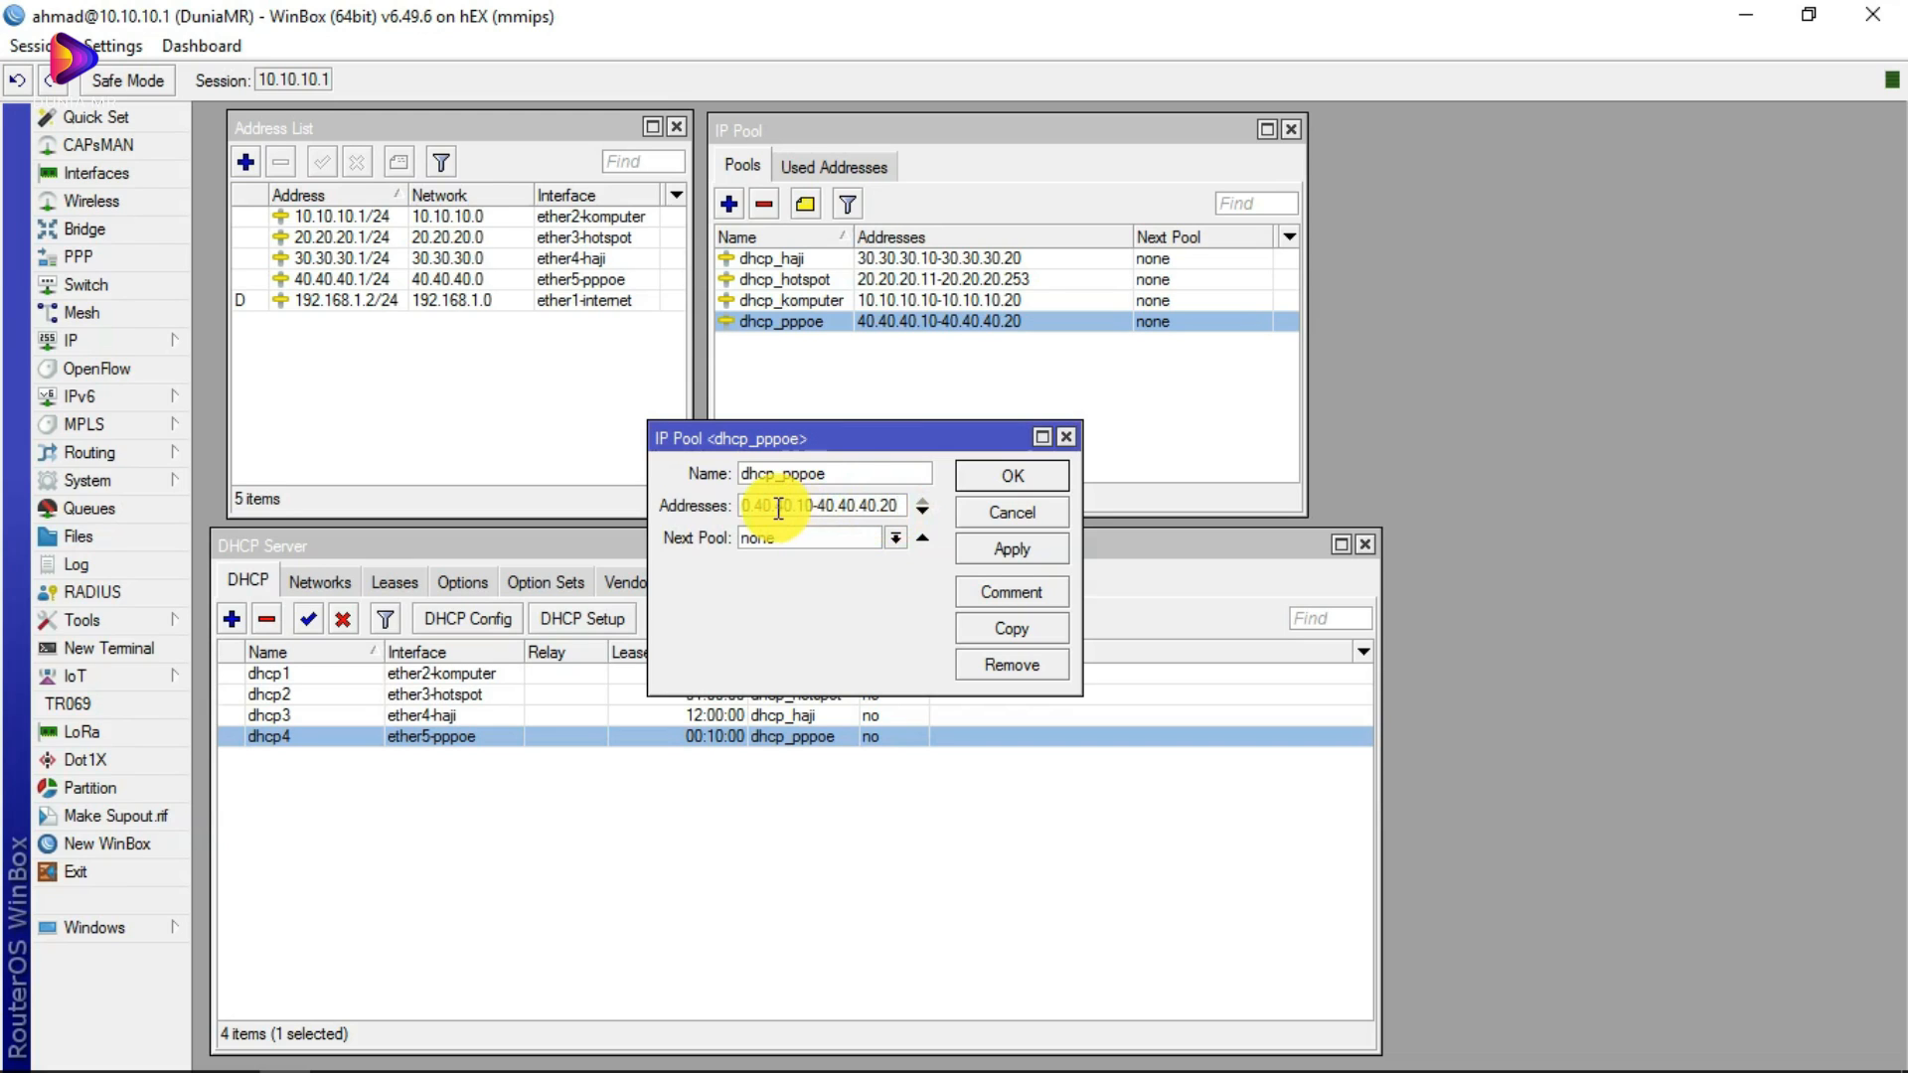
drag(901, 506, 758, 503)
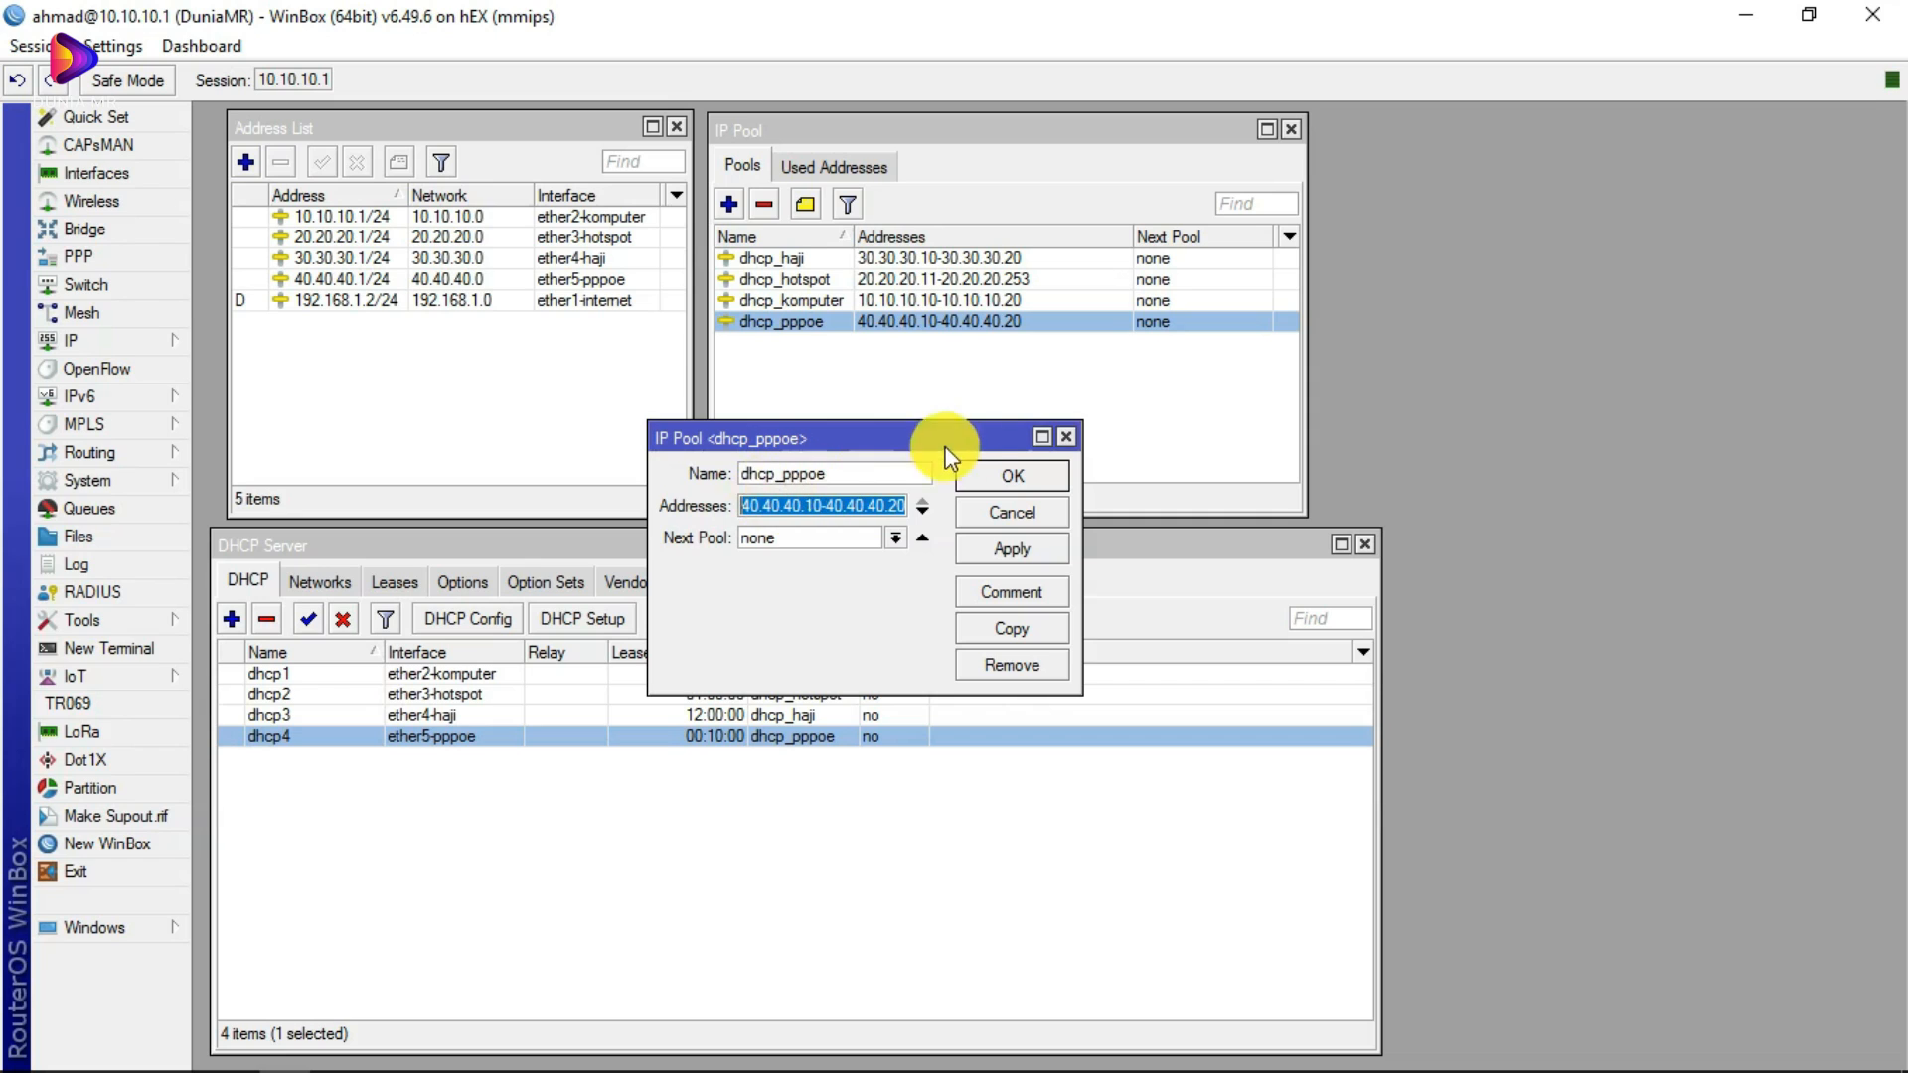
click(1067, 438)
click(246, 162)
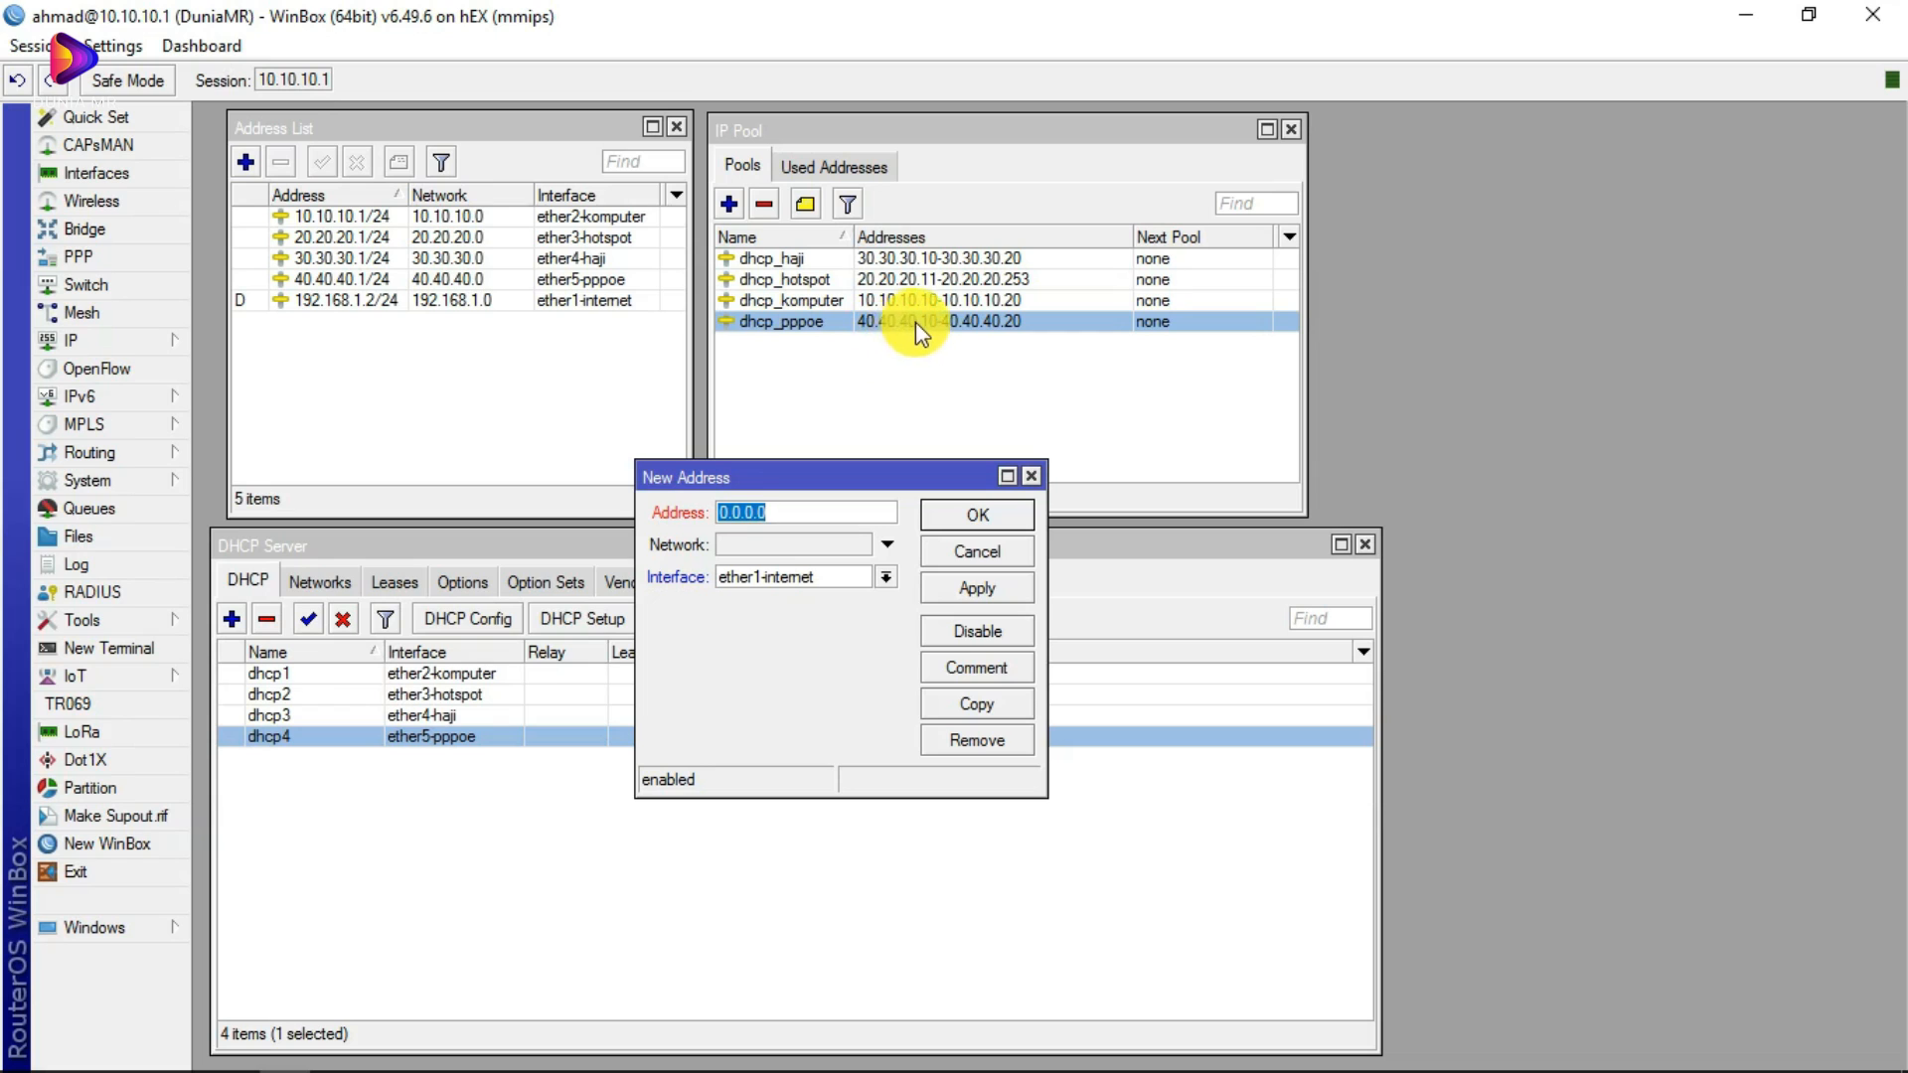
click(1030, 477)
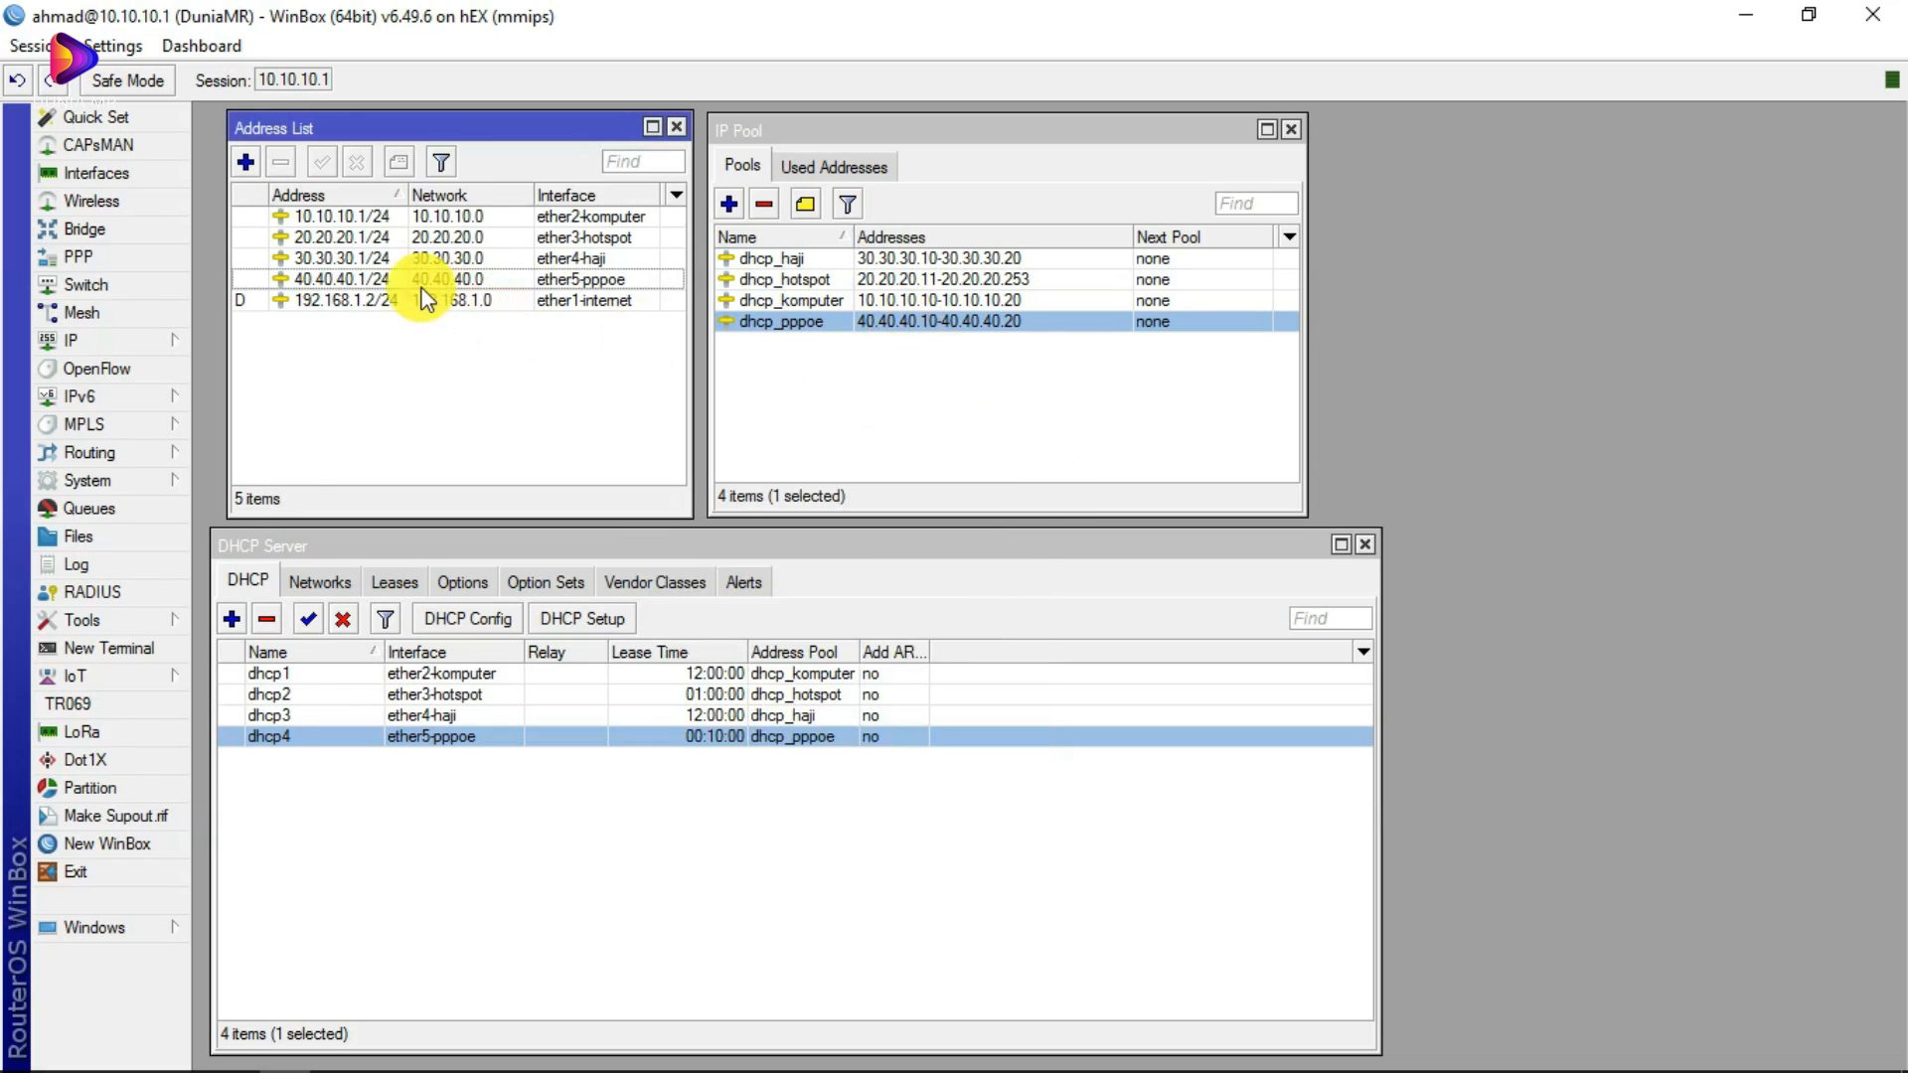
click(326, 279)
double_click(324, 278)
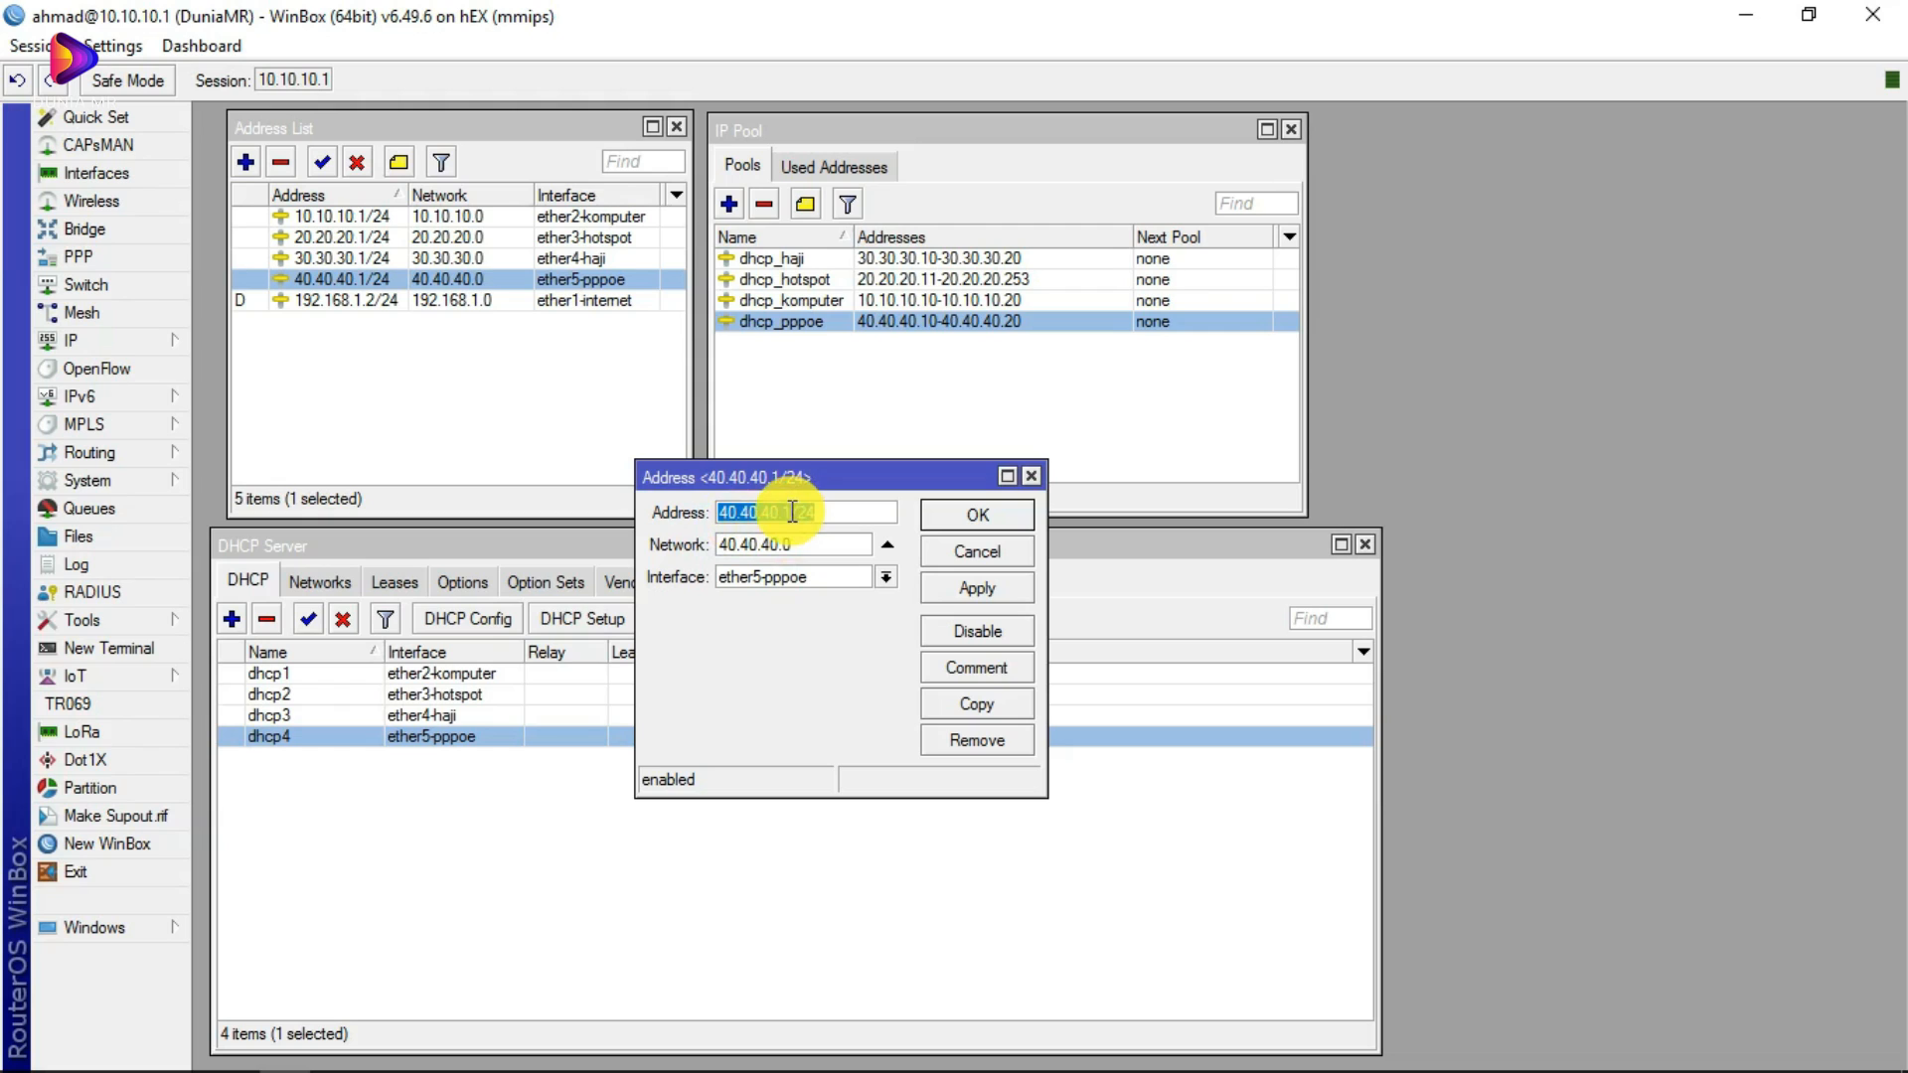
mouse_move(717, 512)
mouse_down()
mouse_move(809, 512)
mouse_move(688, 512)
mouse_up()
drag(851, 515, 686, 513)
click(834, 515)
drag(835, 515, 695, 501)
drag(844, 516, 716, 512)
click(783, 512)
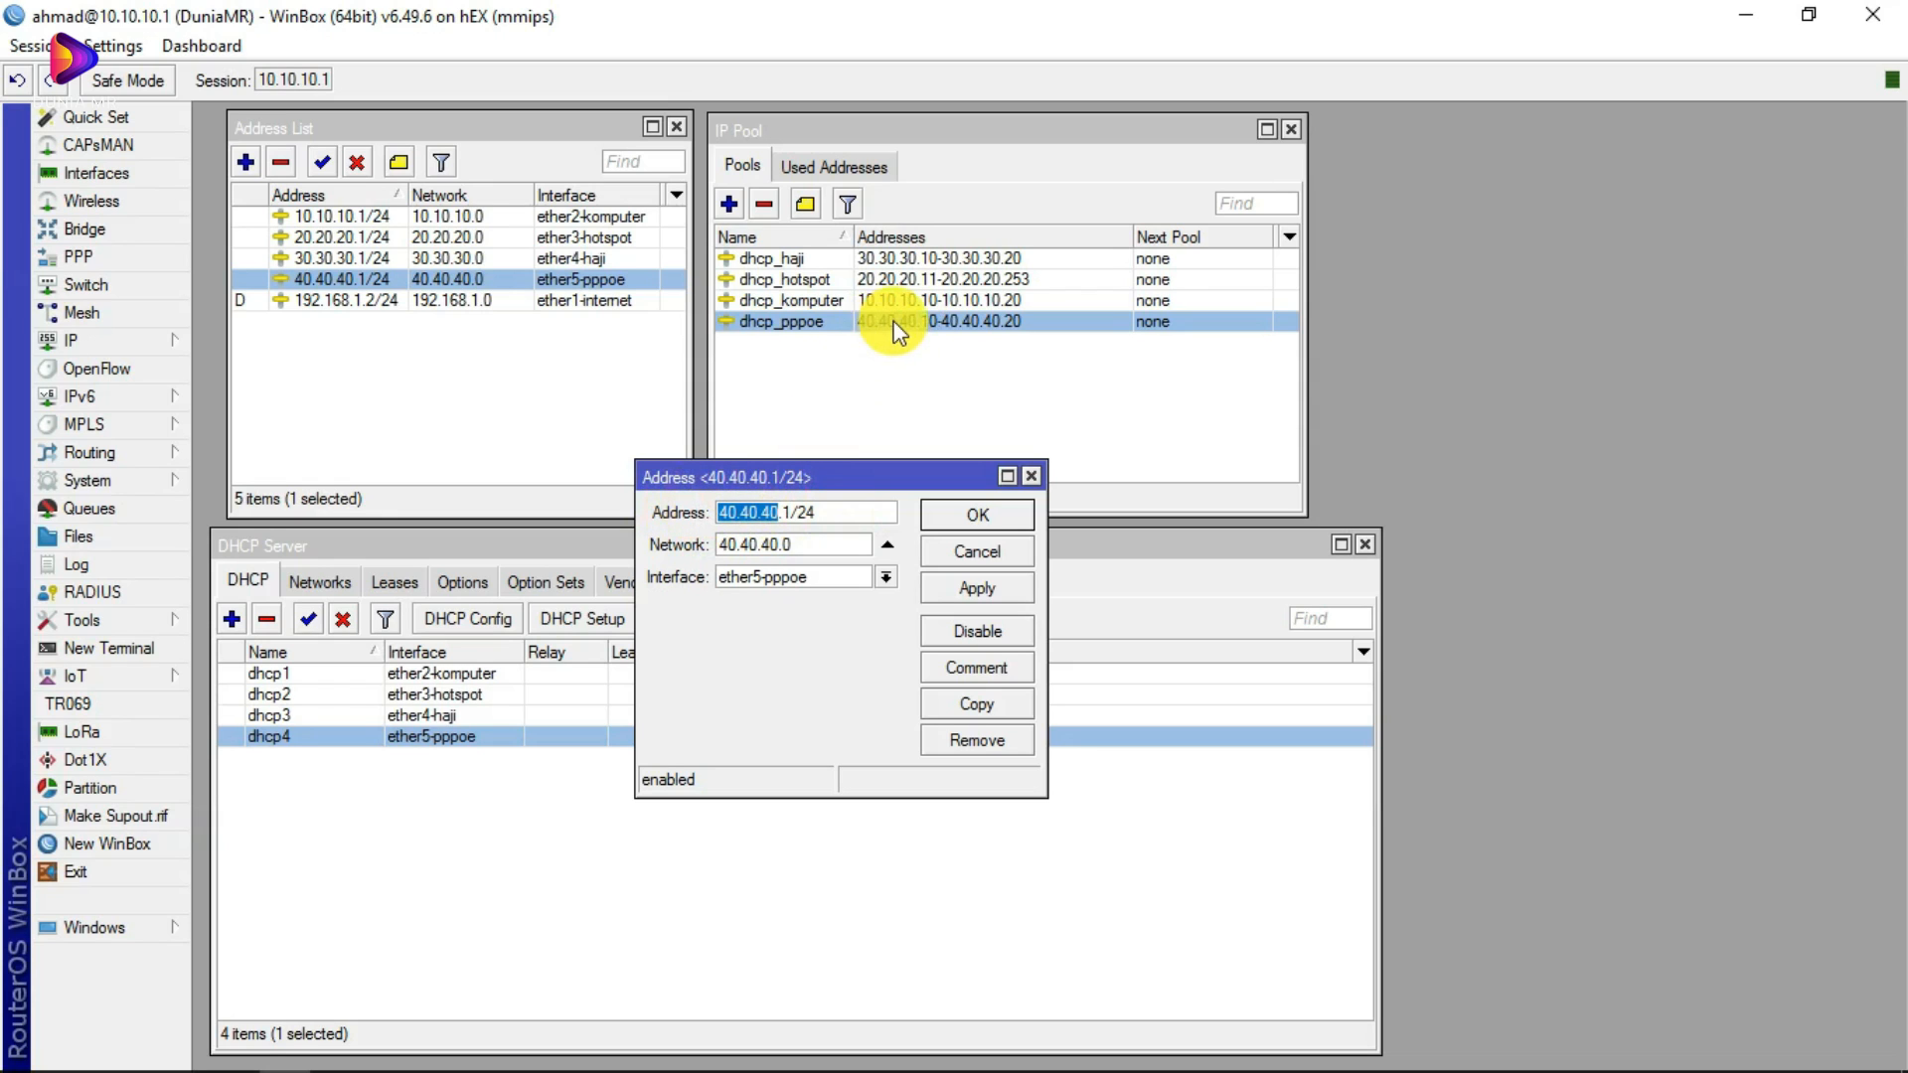
click(783, 511)
drag(735, 508, 696, 520)
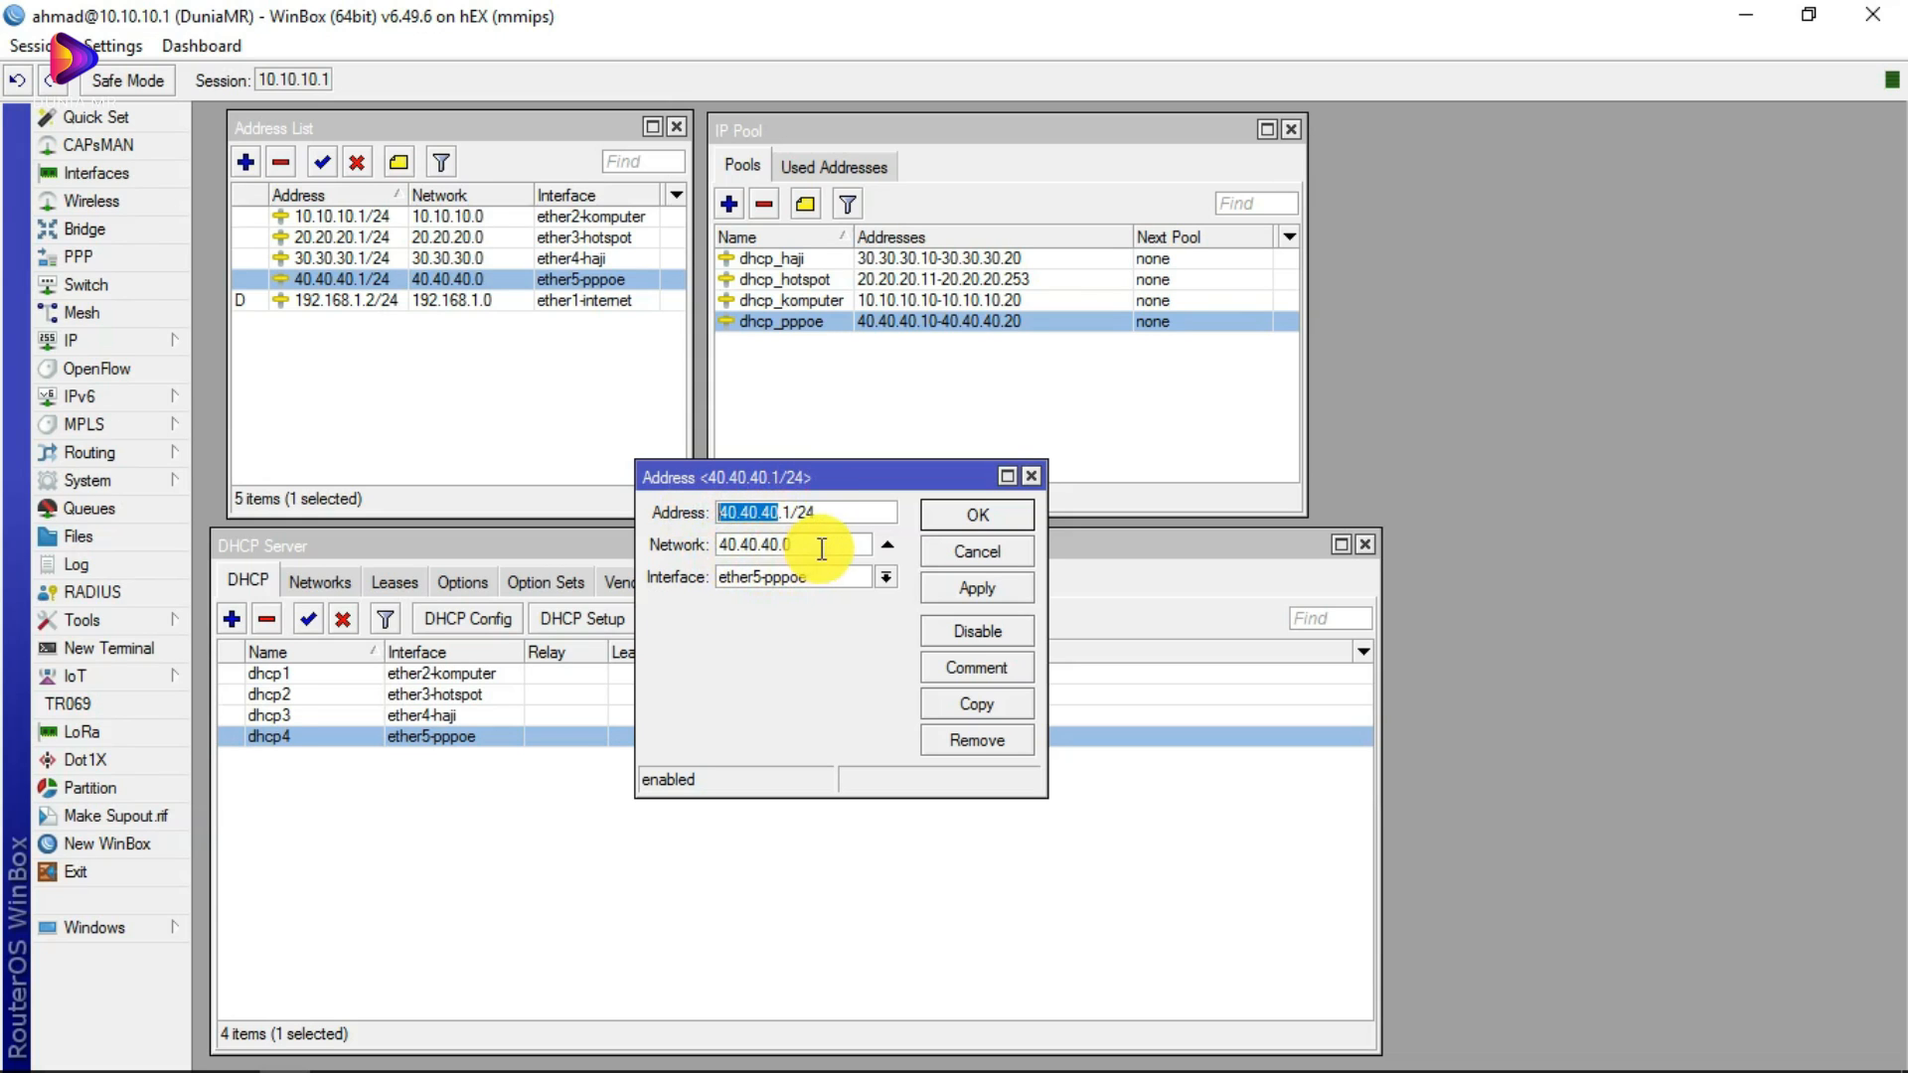
drag(809, 544, 694, 542)
click(785, 543)
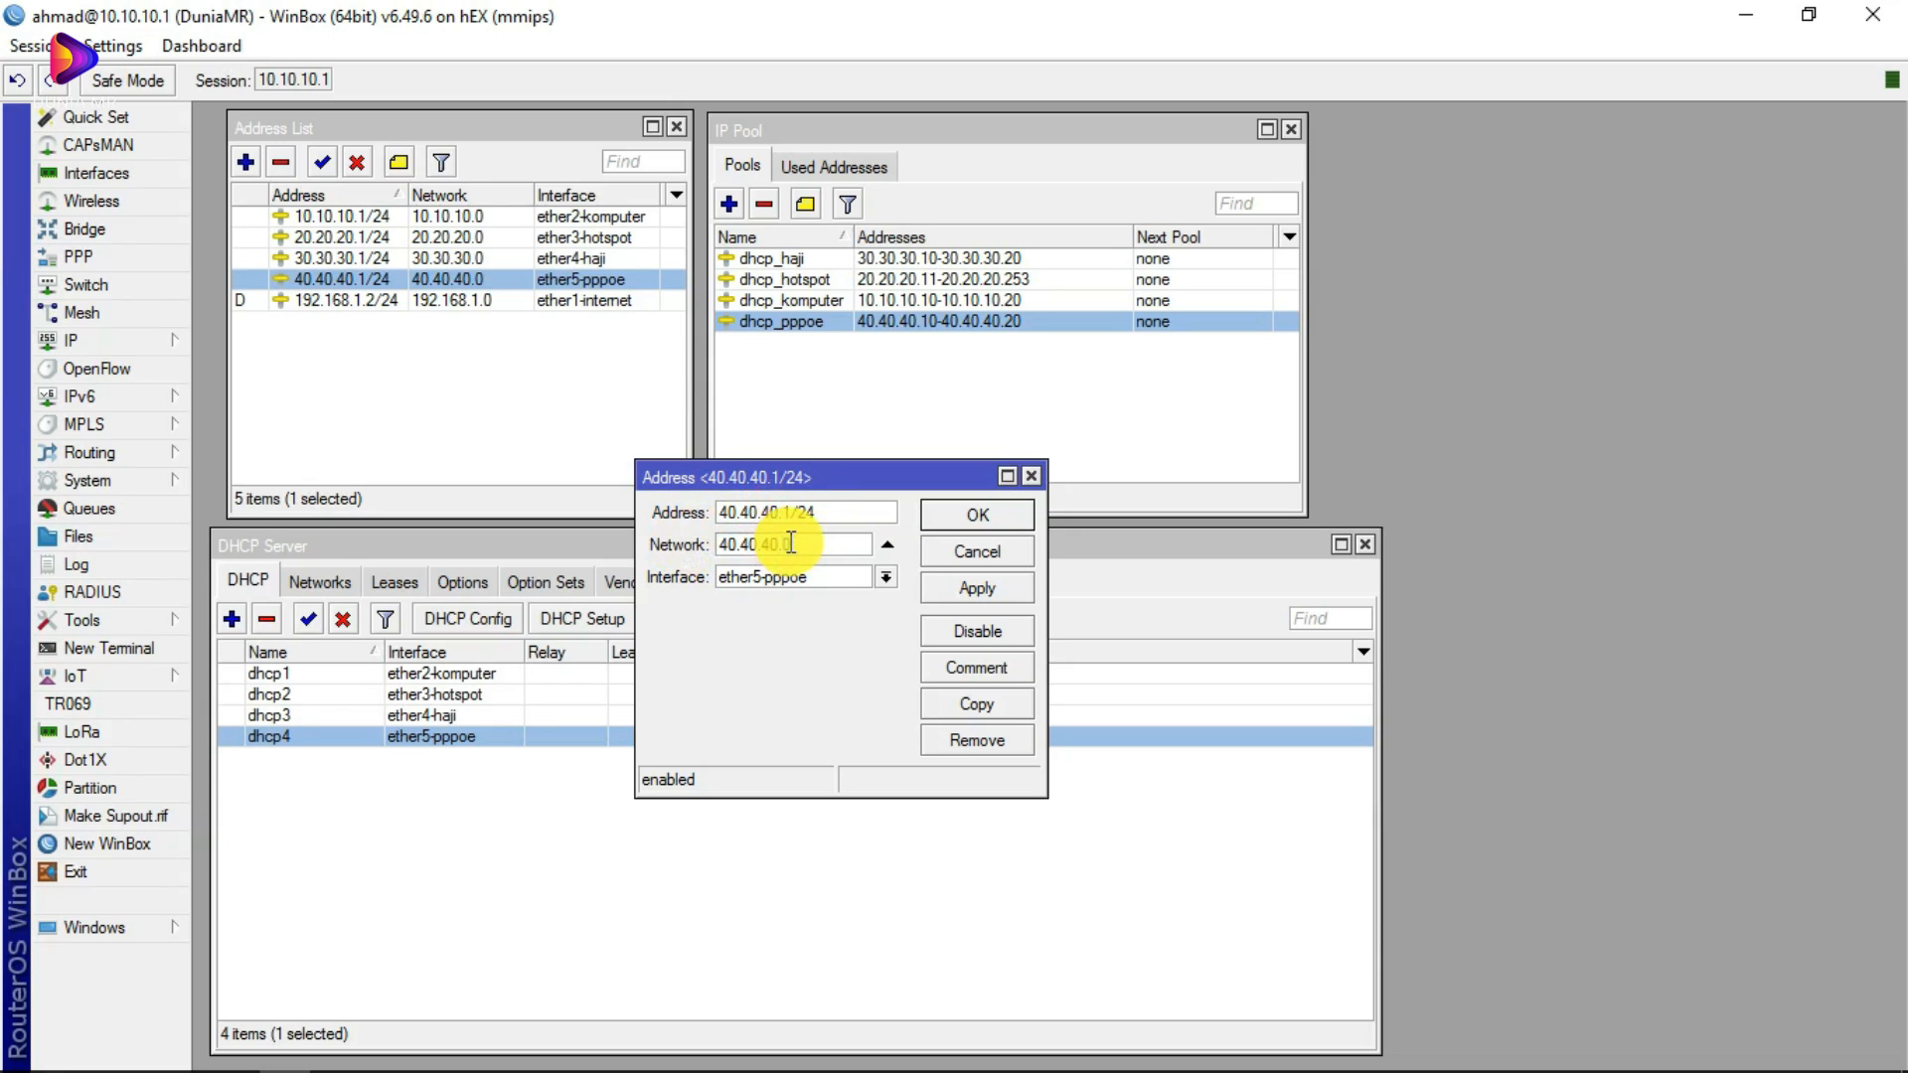
drag(782, 543, 720, 550)
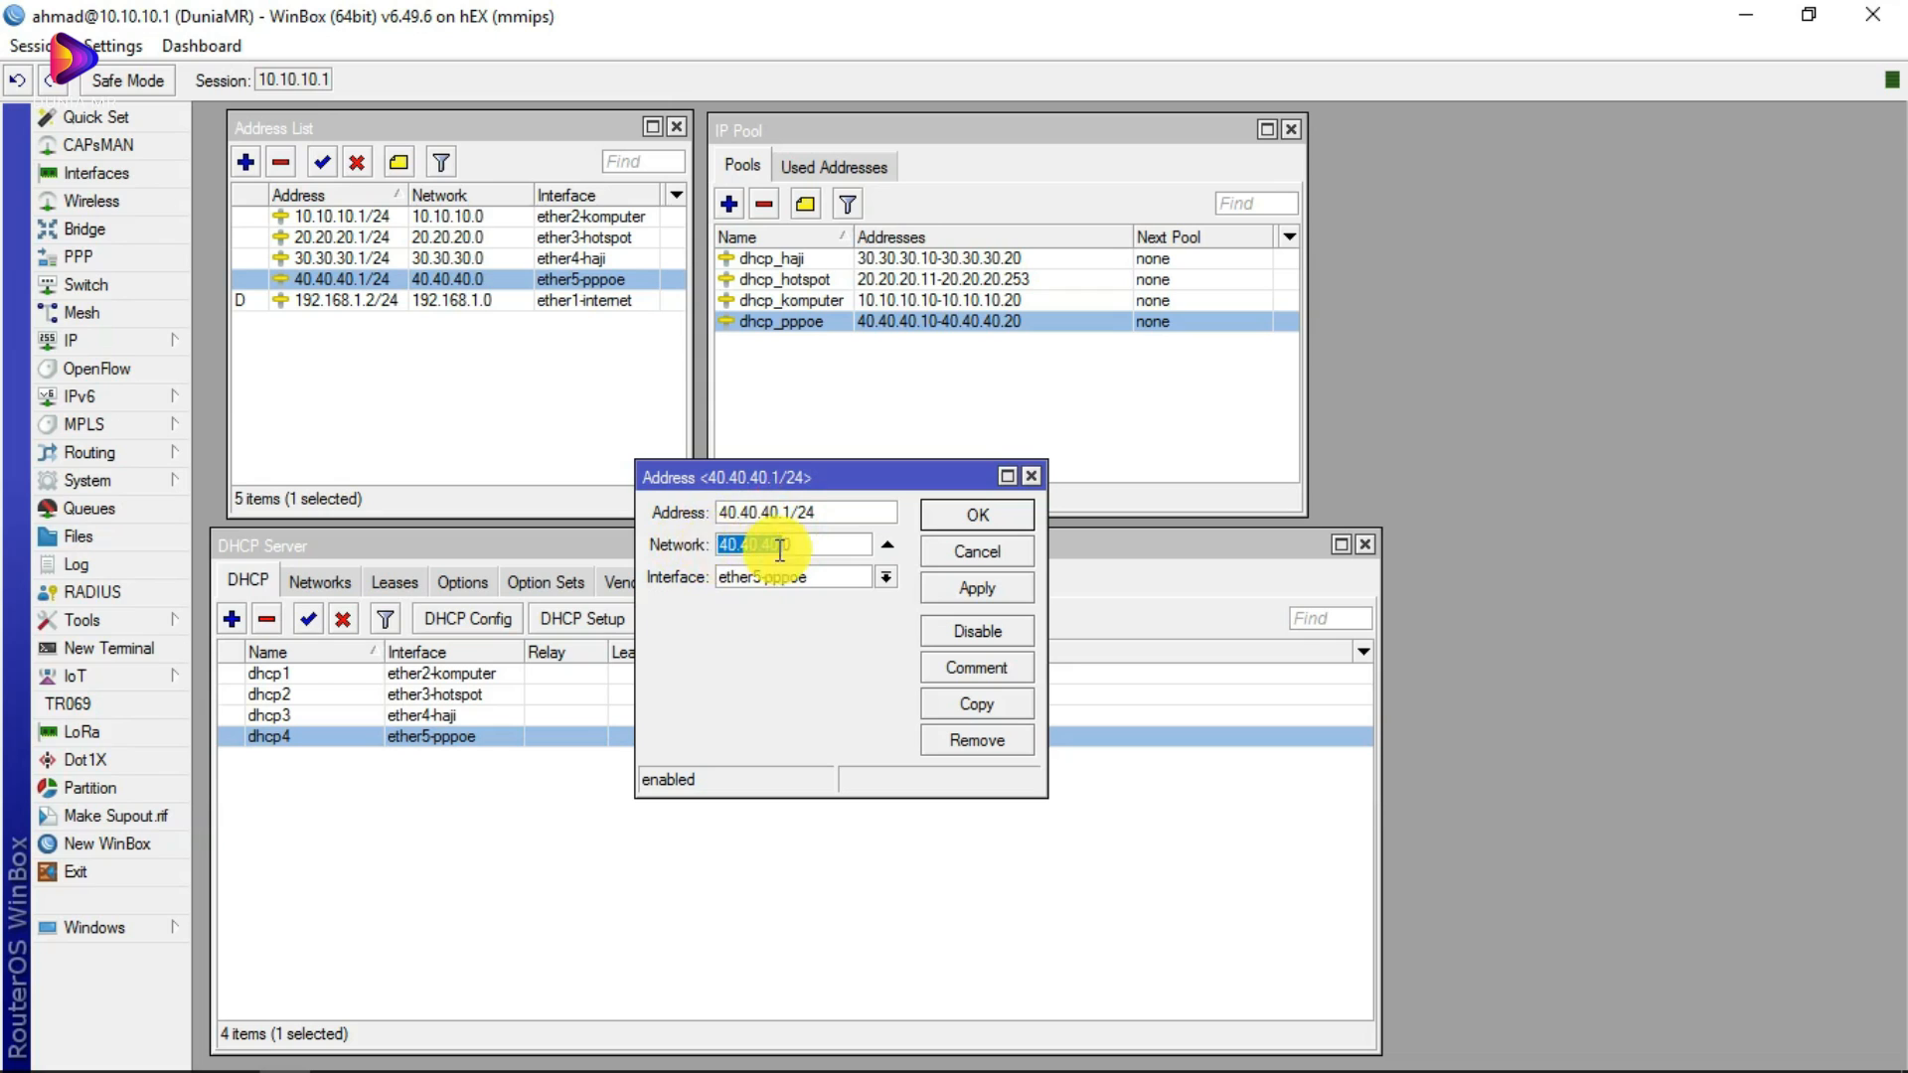
click(770, 510)
drag(717, 512, 798, 542)
key(Escape)
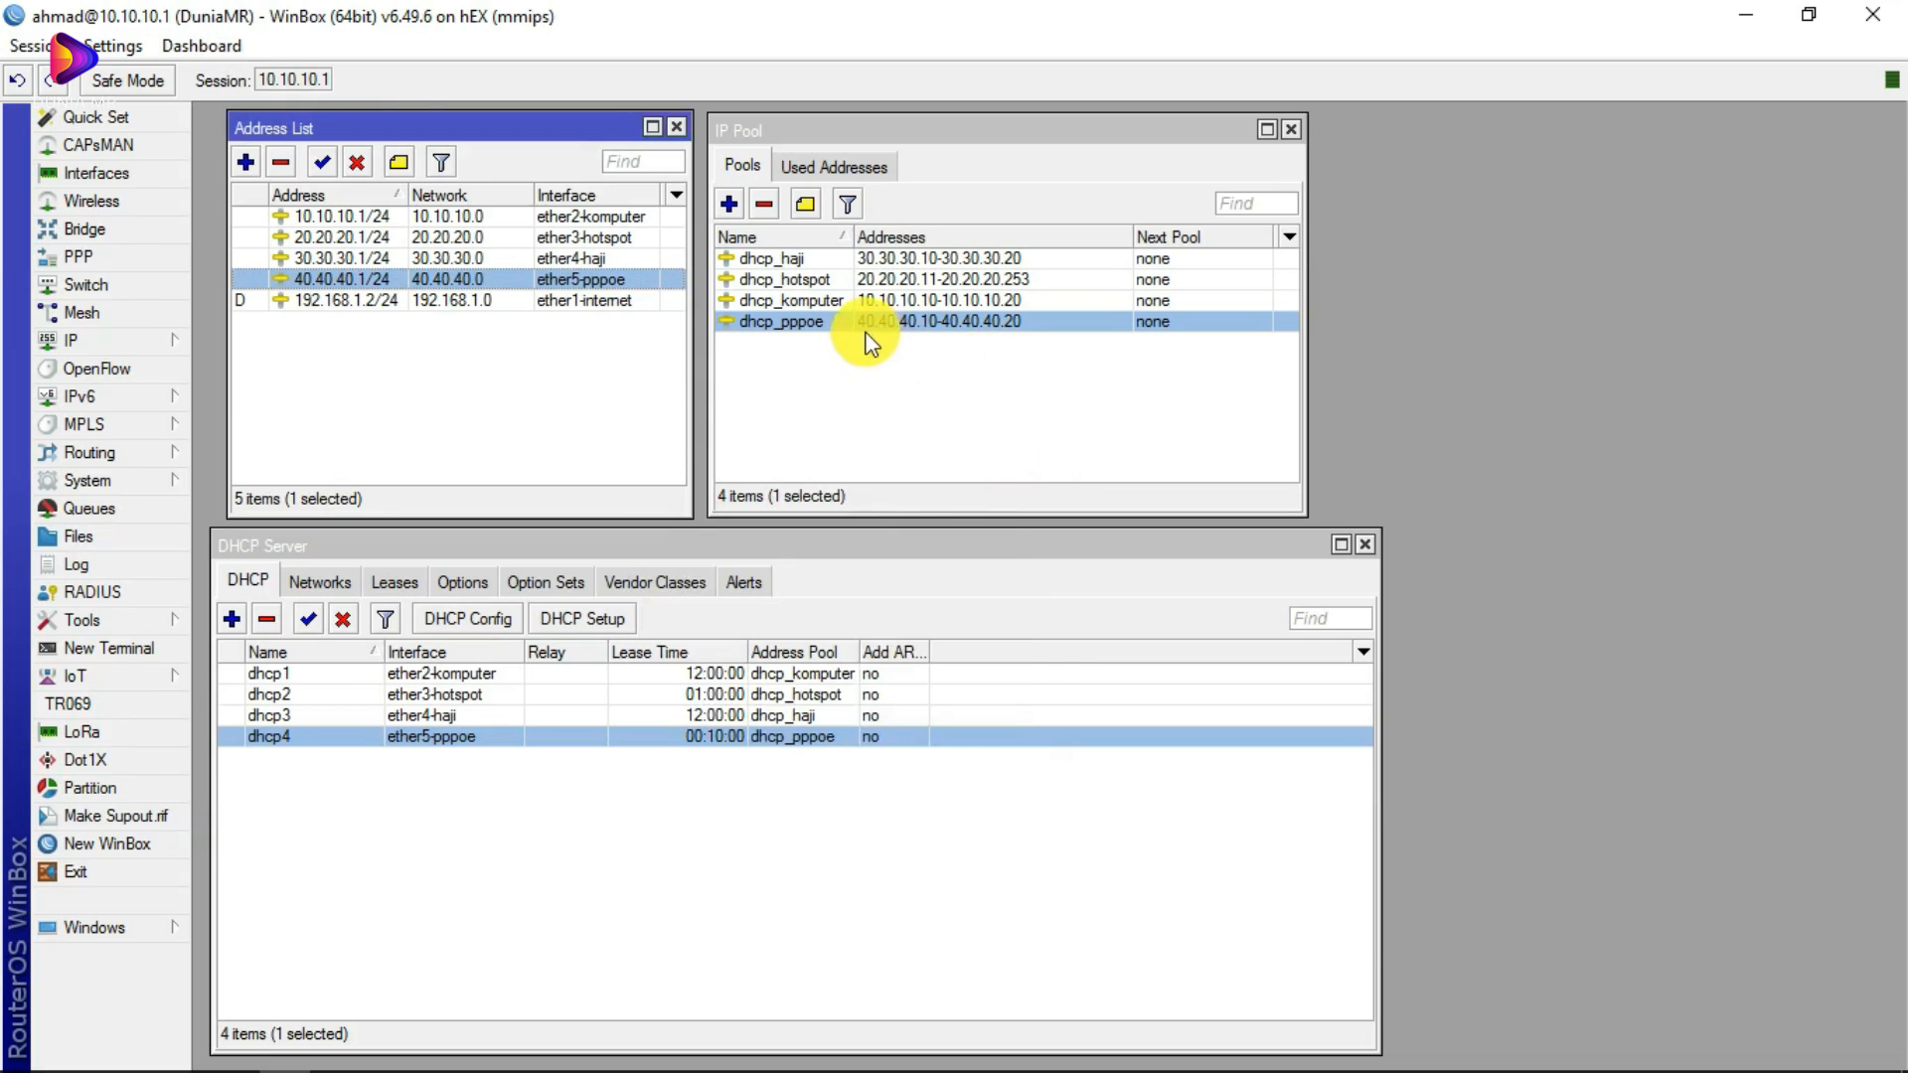
double_click(826, 319)
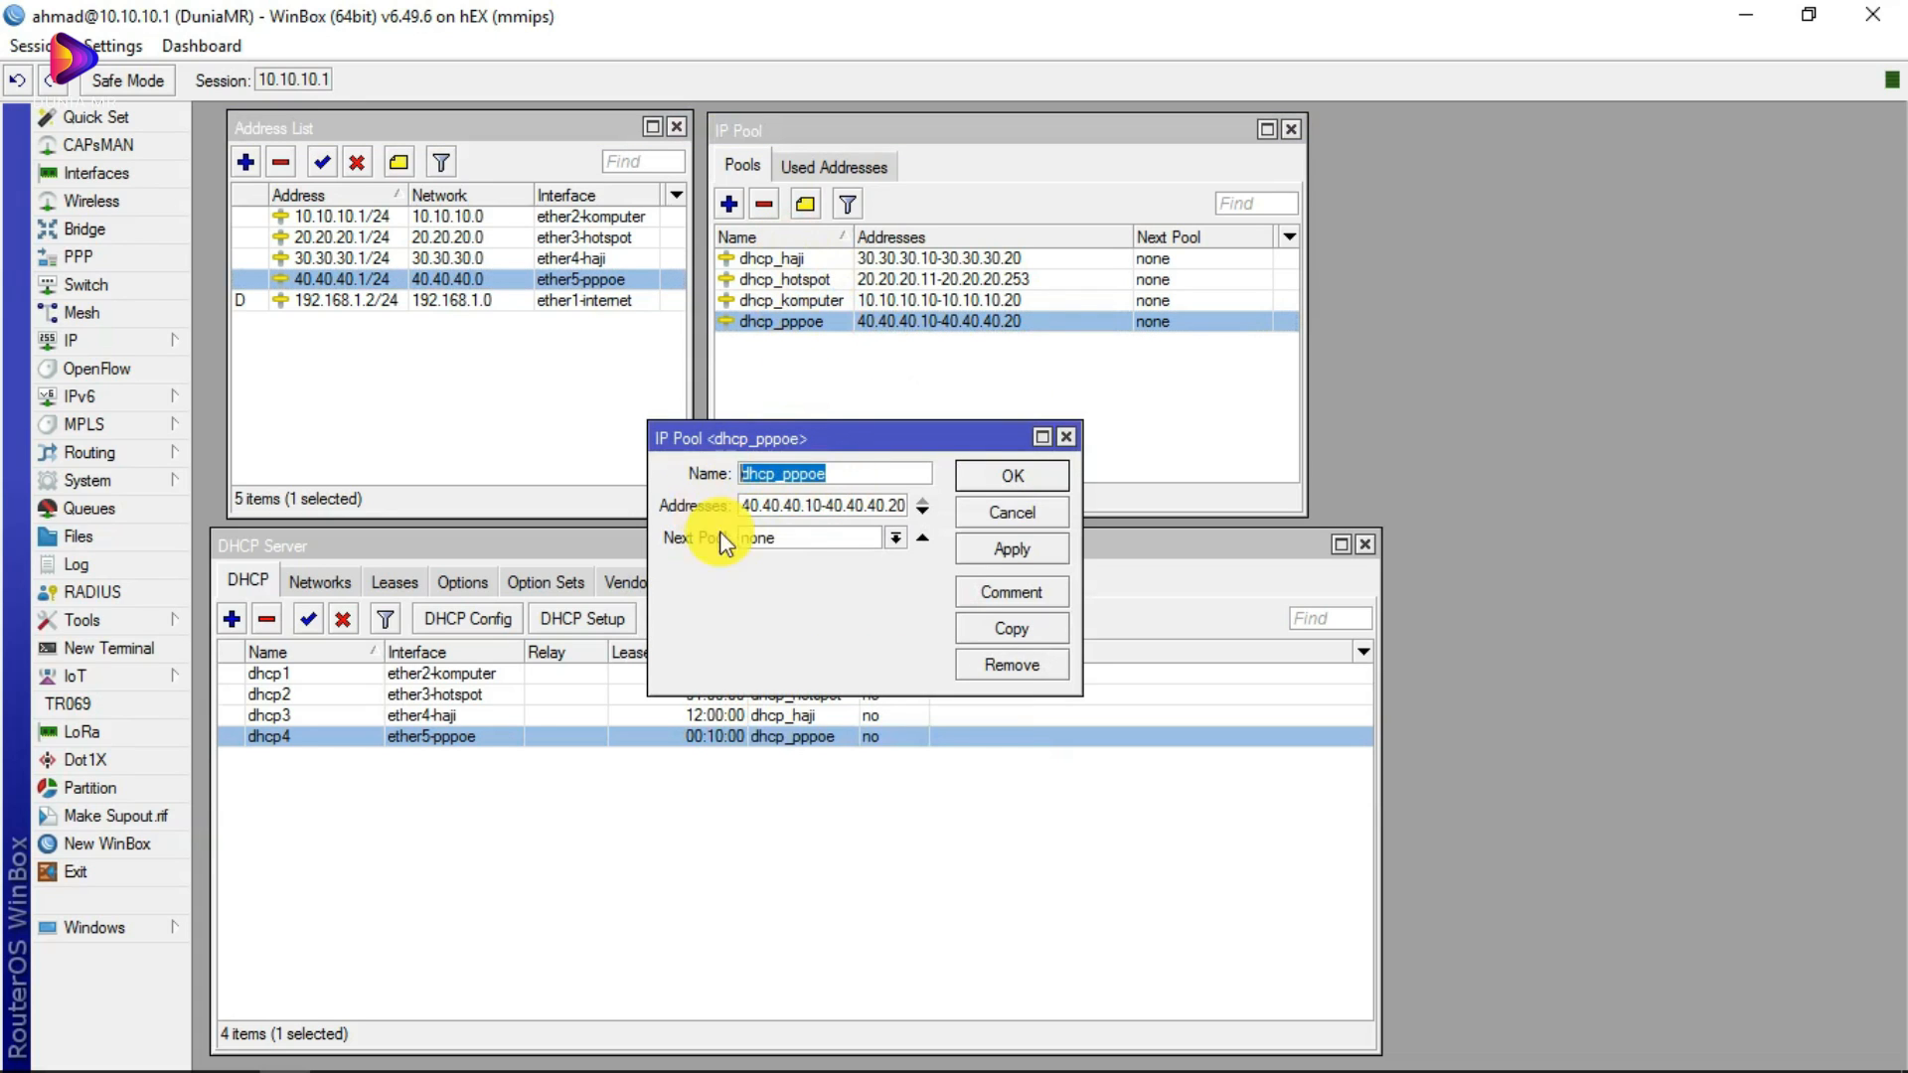
click(747, 507)
drag(742, 507, 806, 504)
click(808, 506)
drag(808, 506, 888, 506)
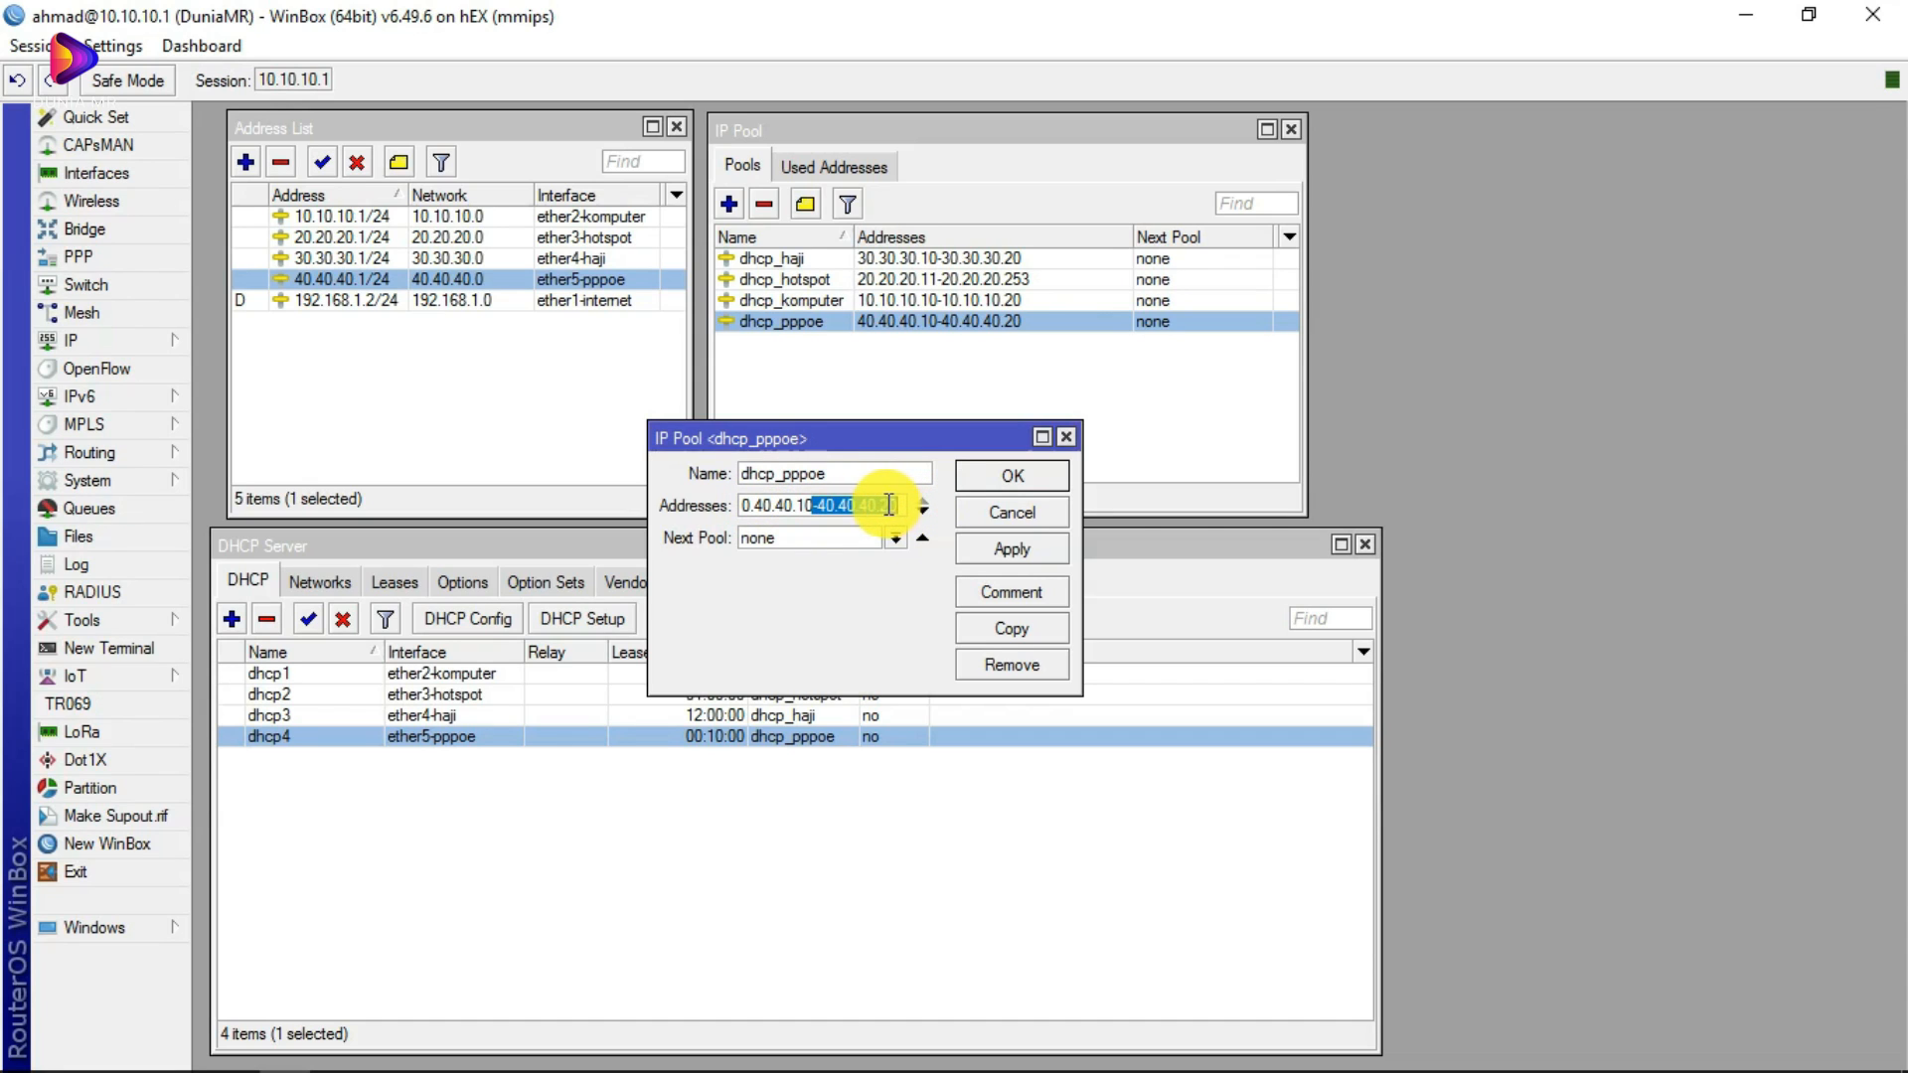
double_click(888, 506)
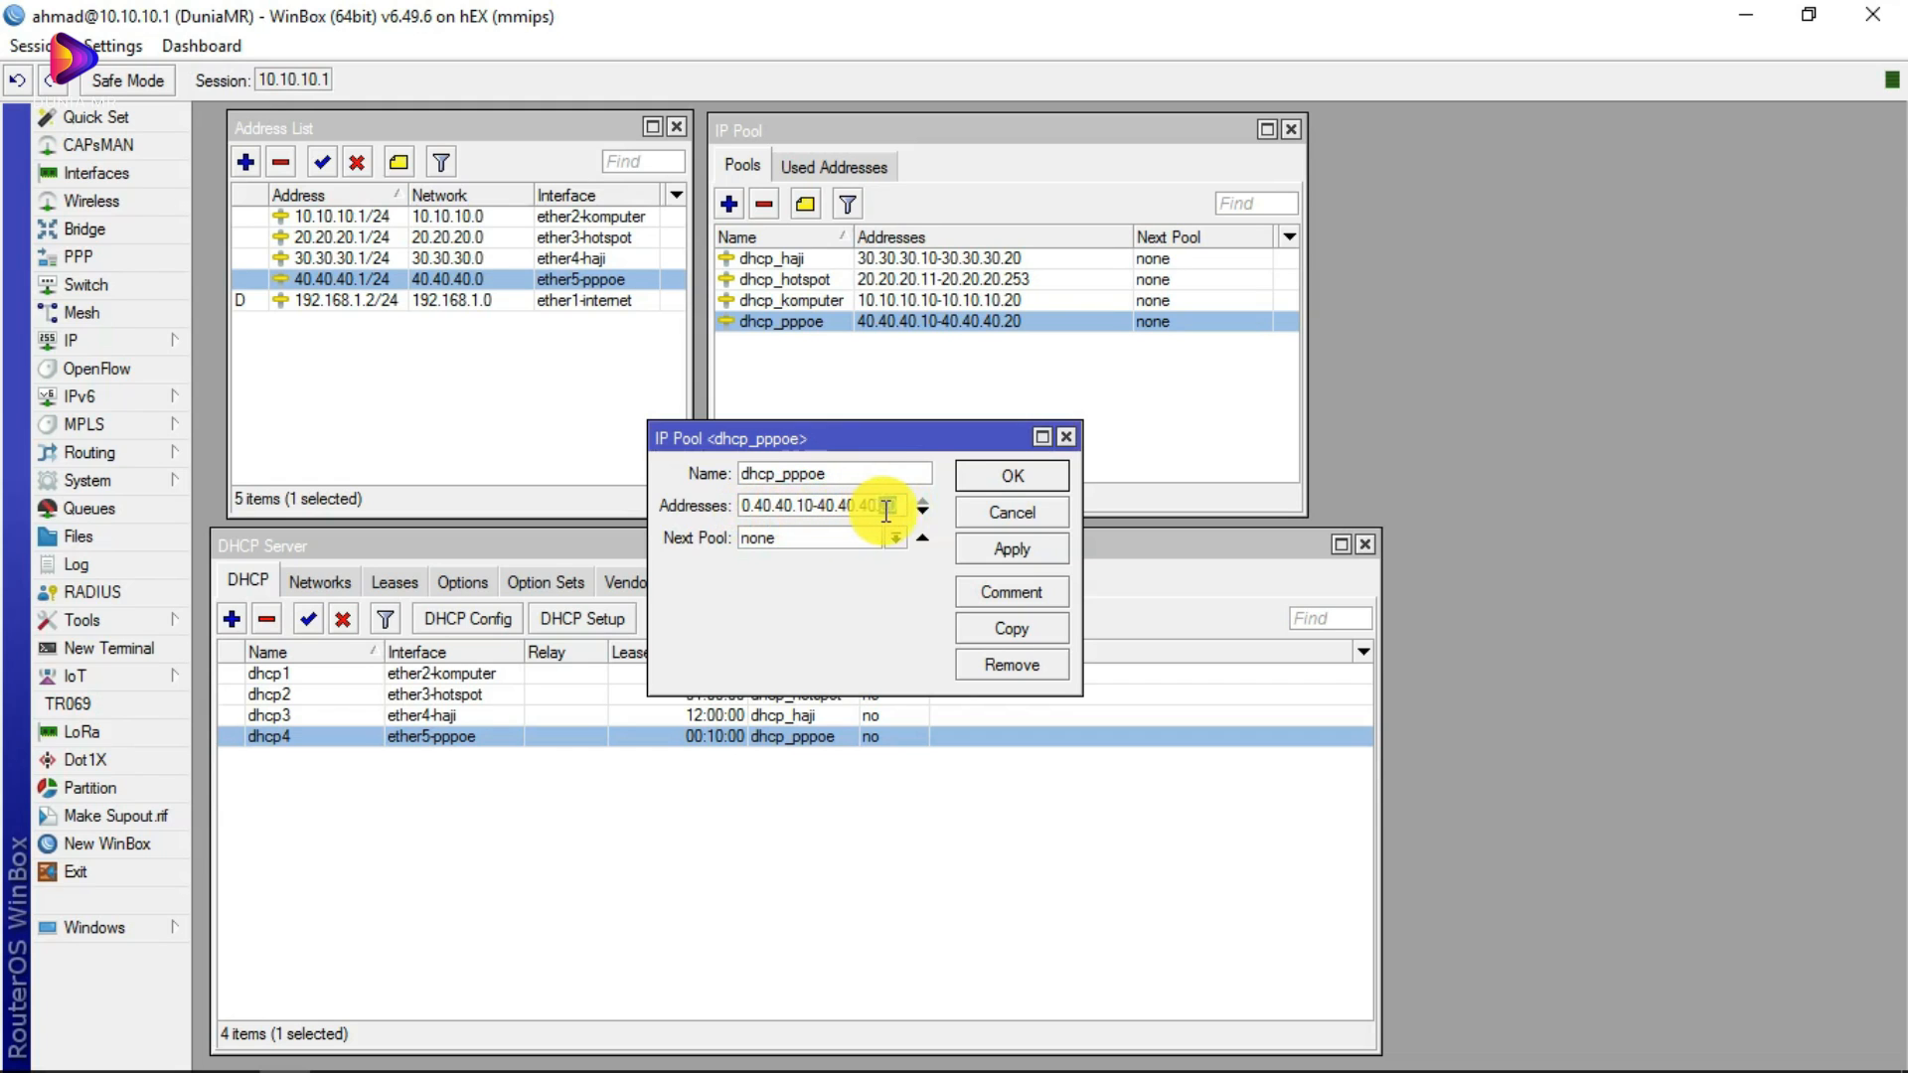
click(1065, 437)
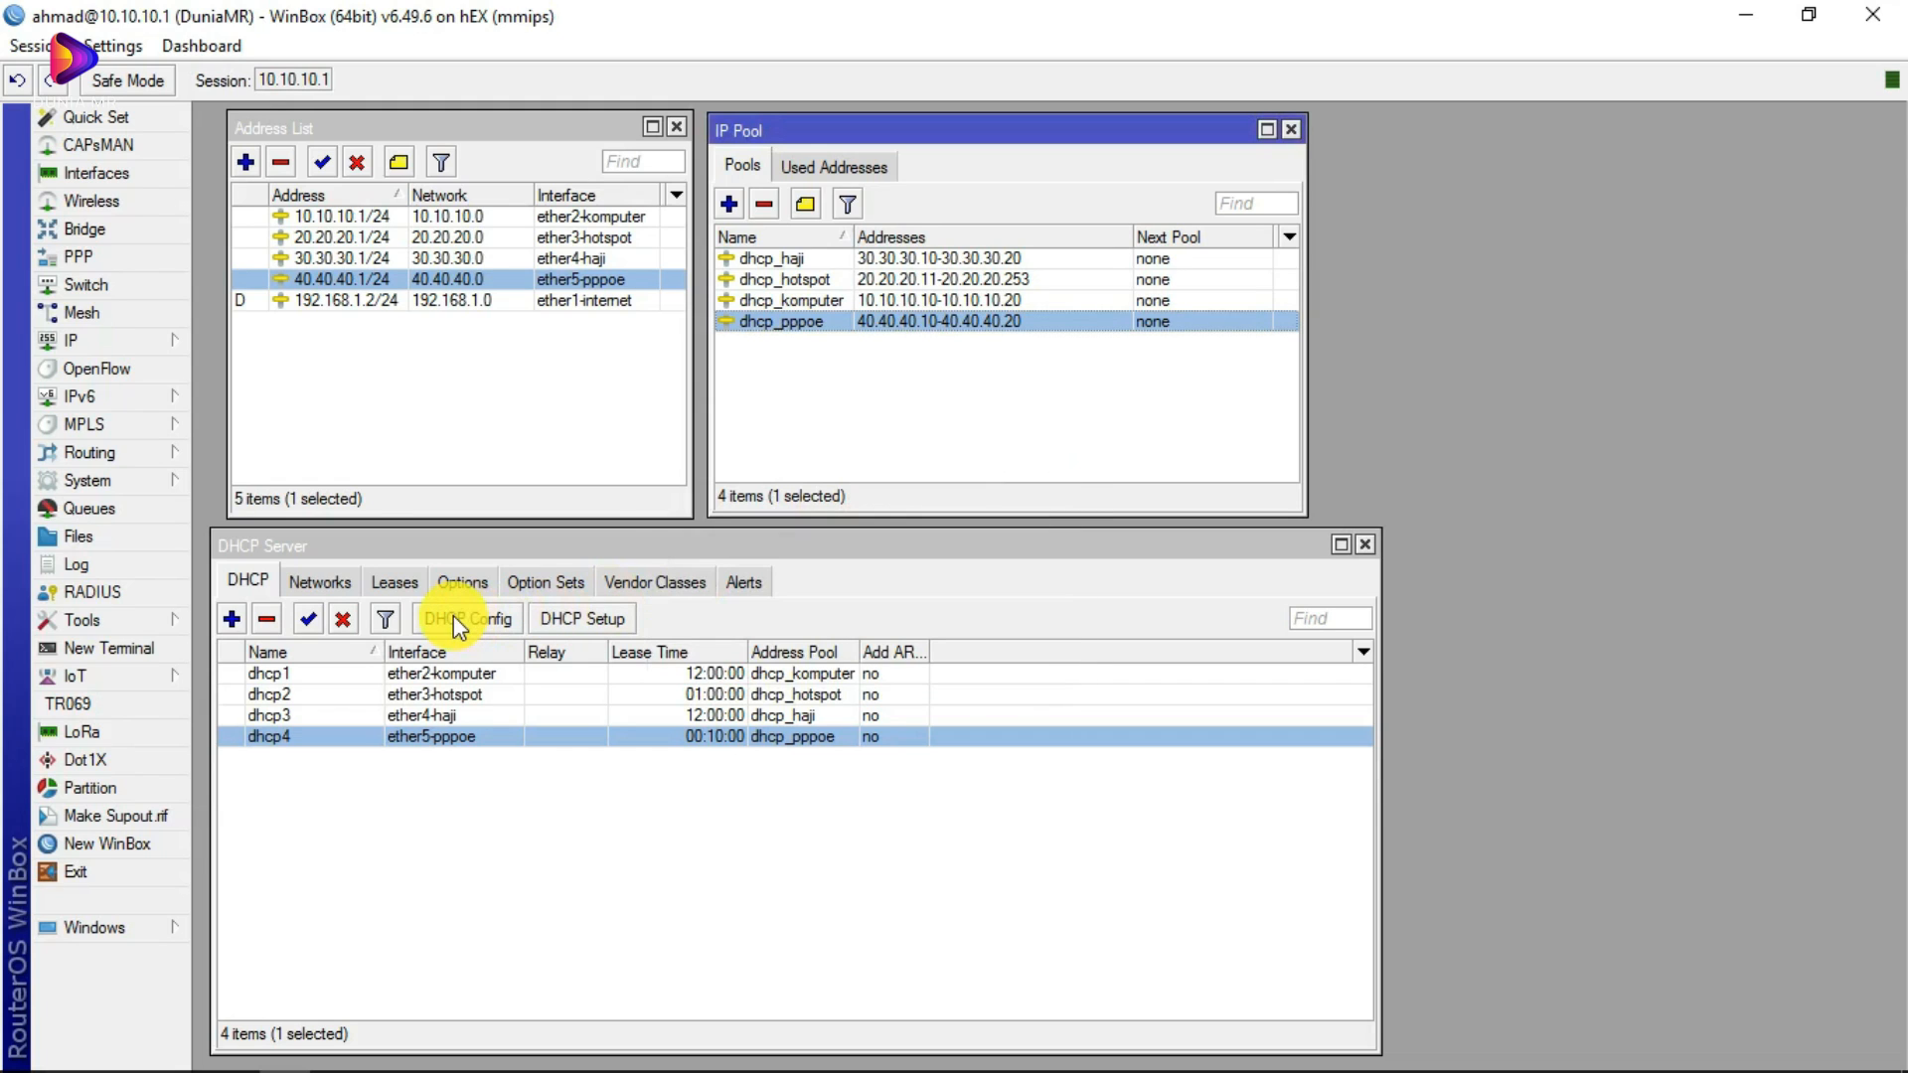
double_click(280, 740)
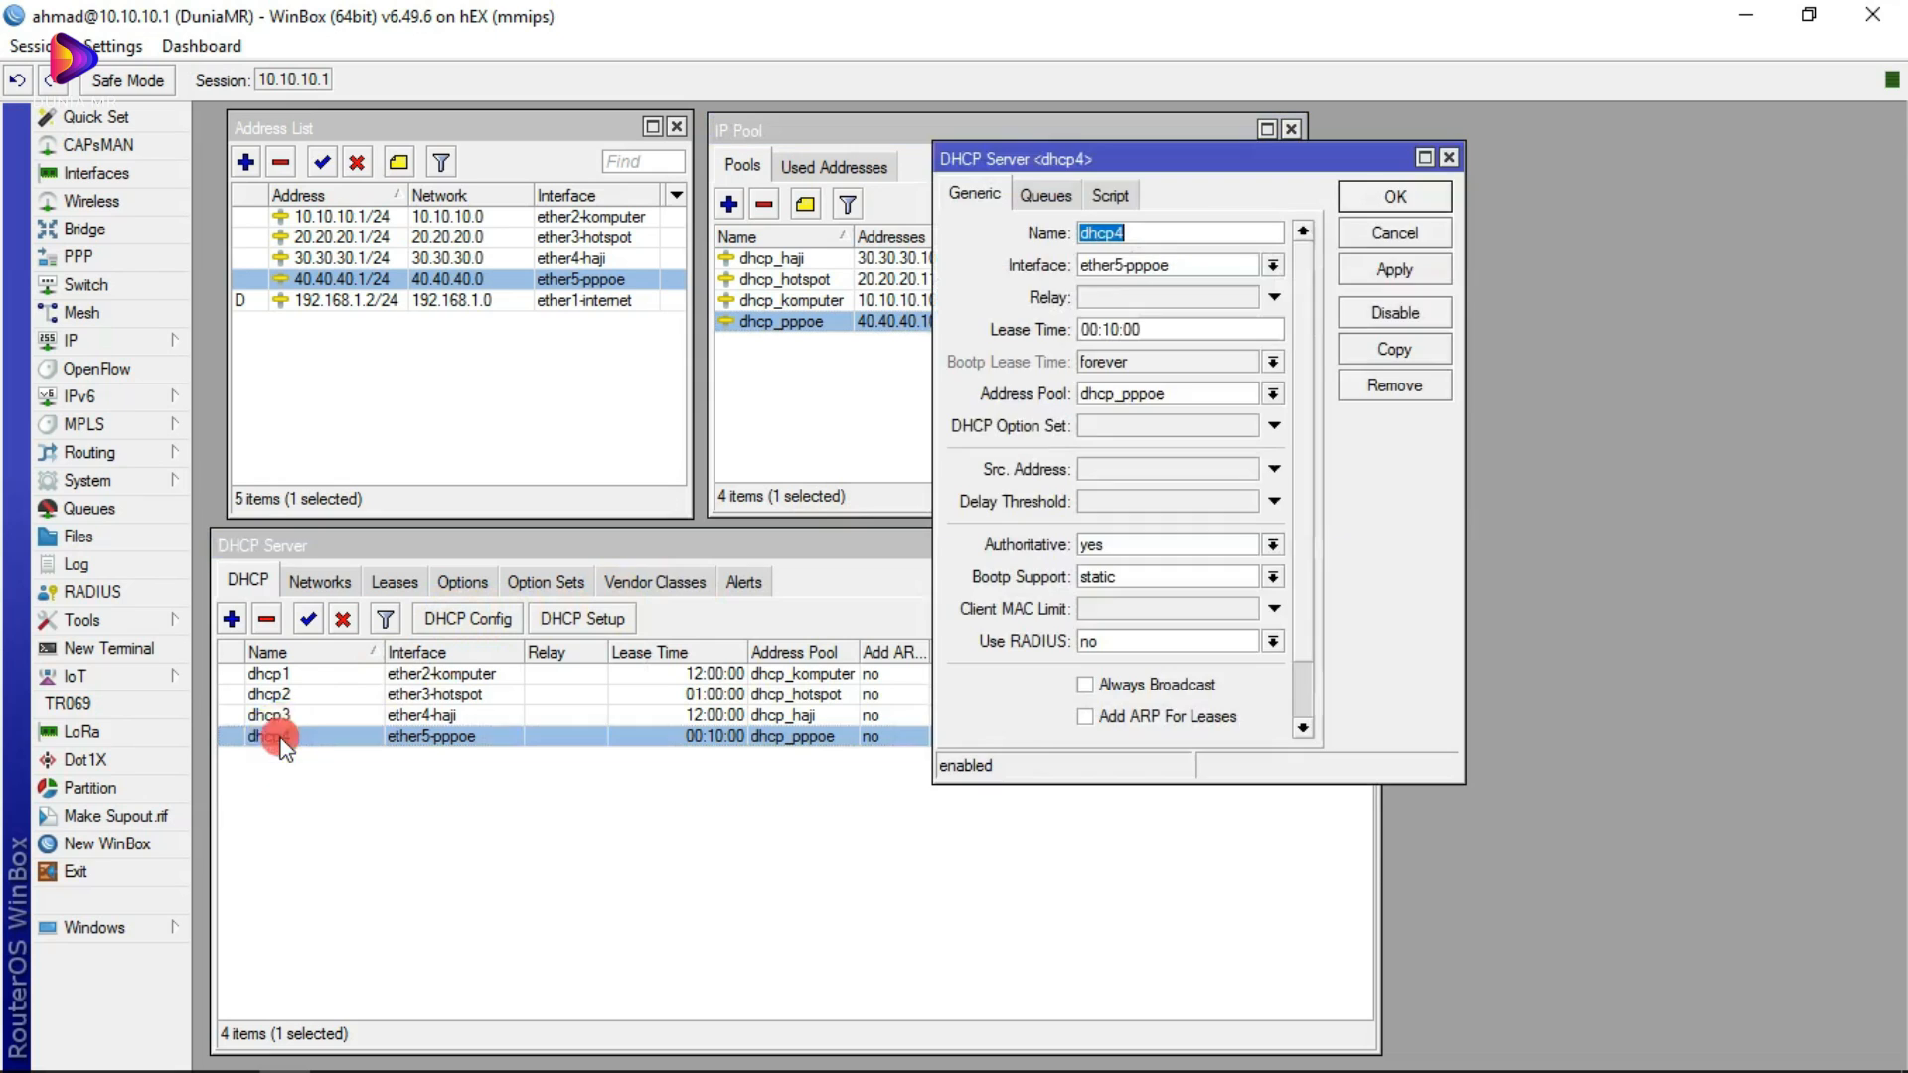
click(1449, 157)
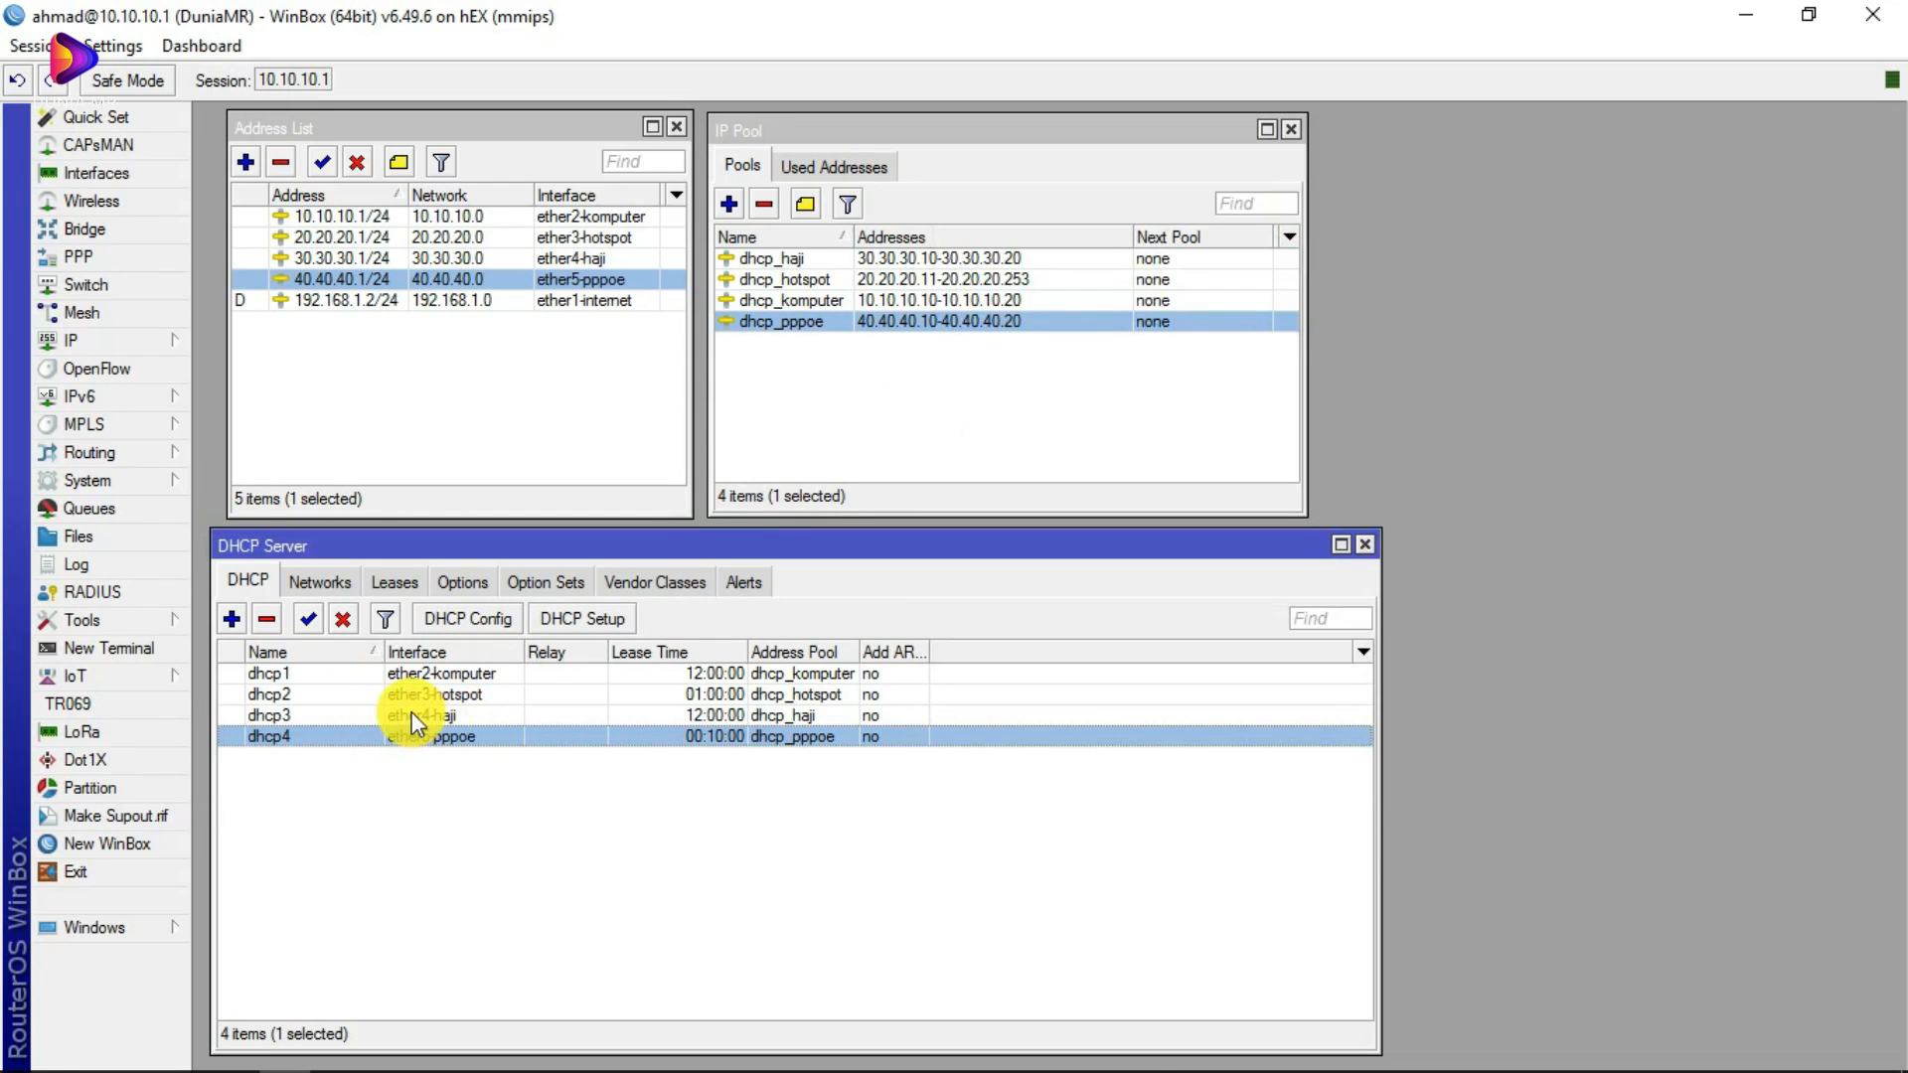
click(598, 616)
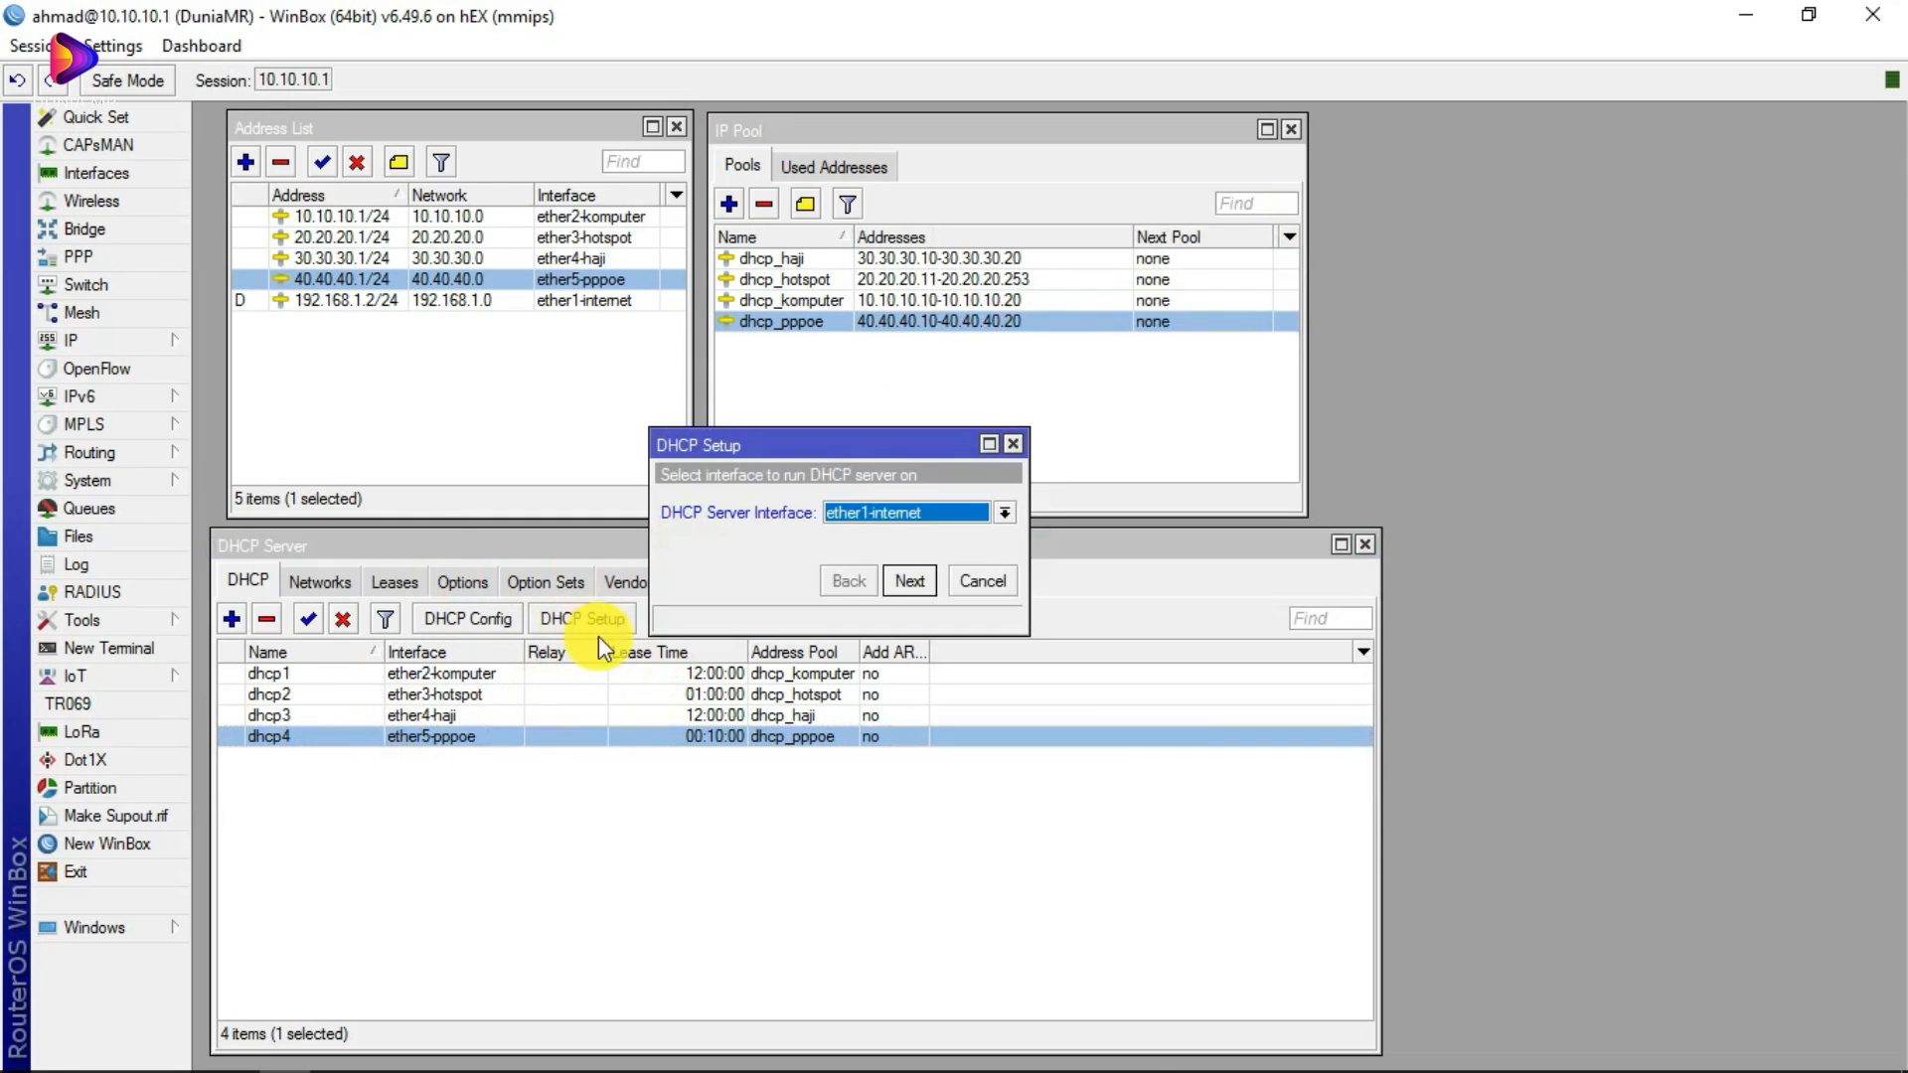
click(1012, 444)
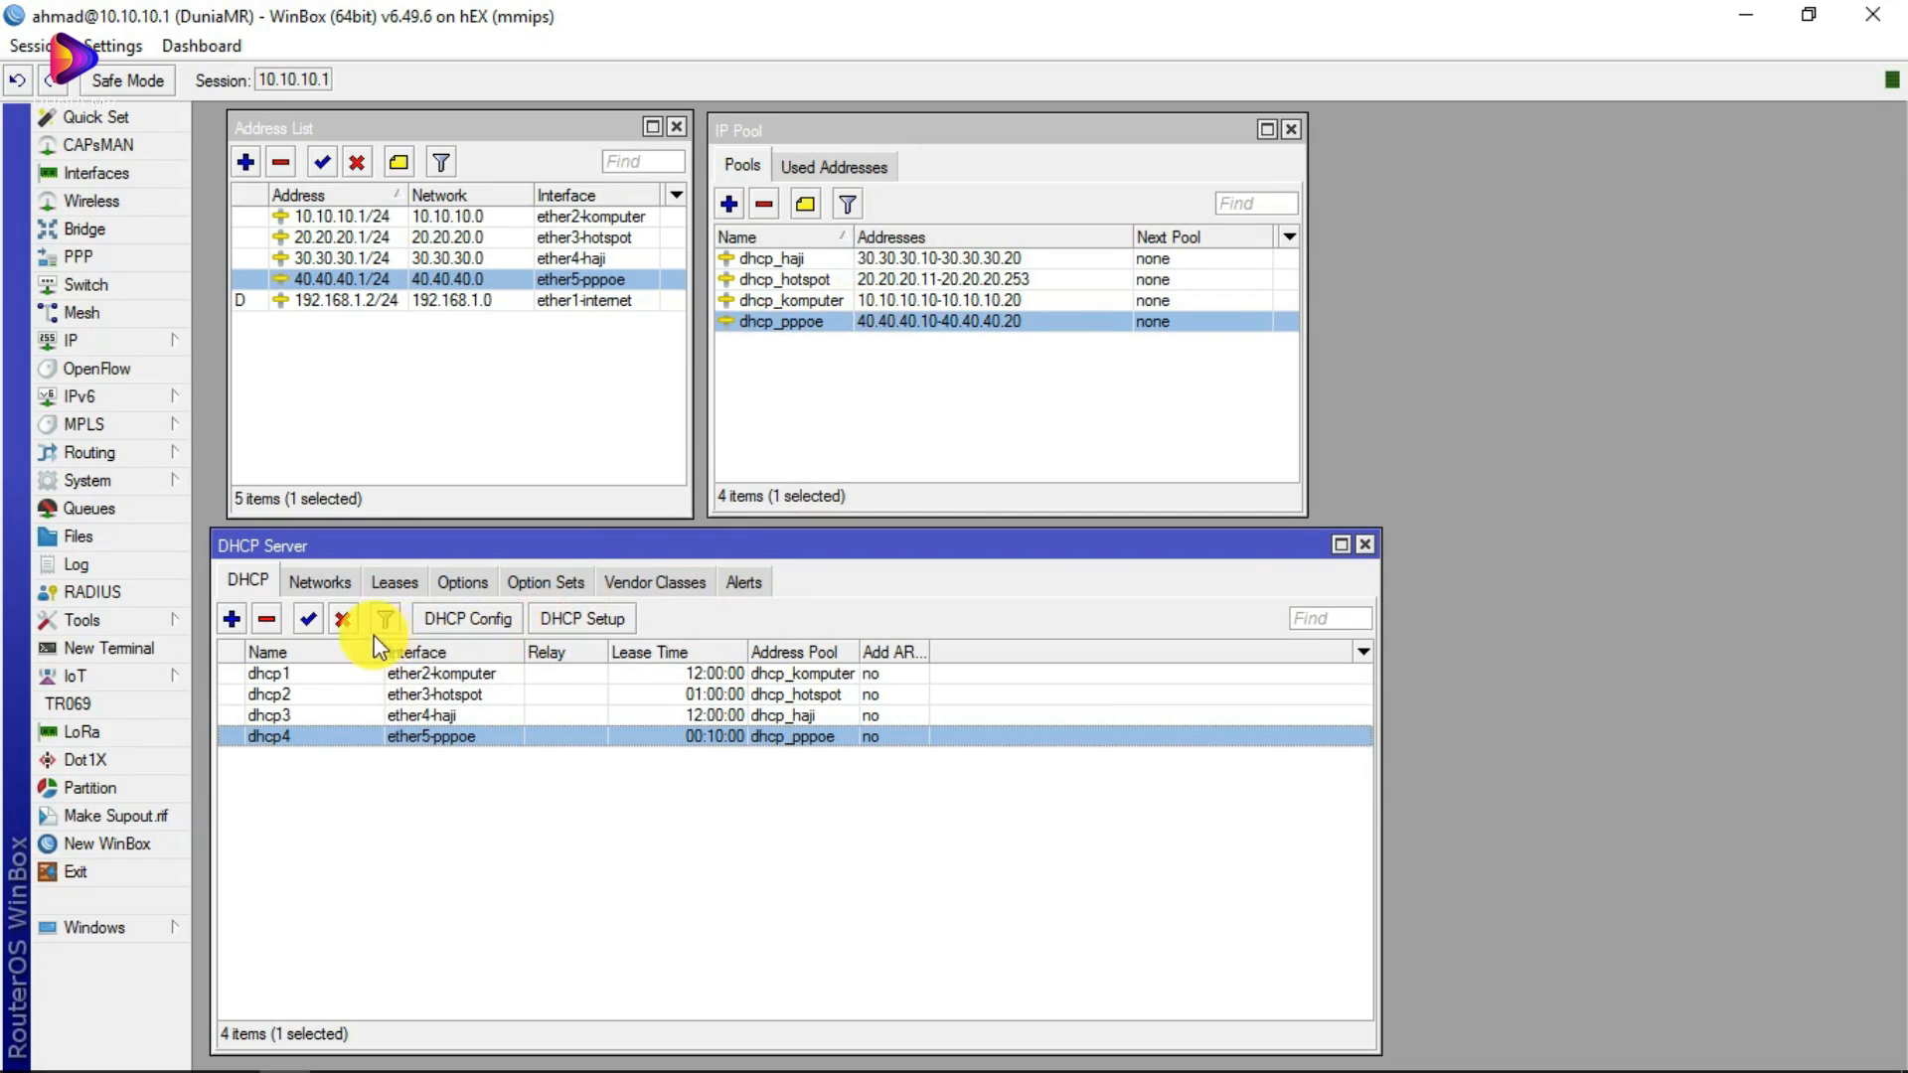
double_click(300, 736)
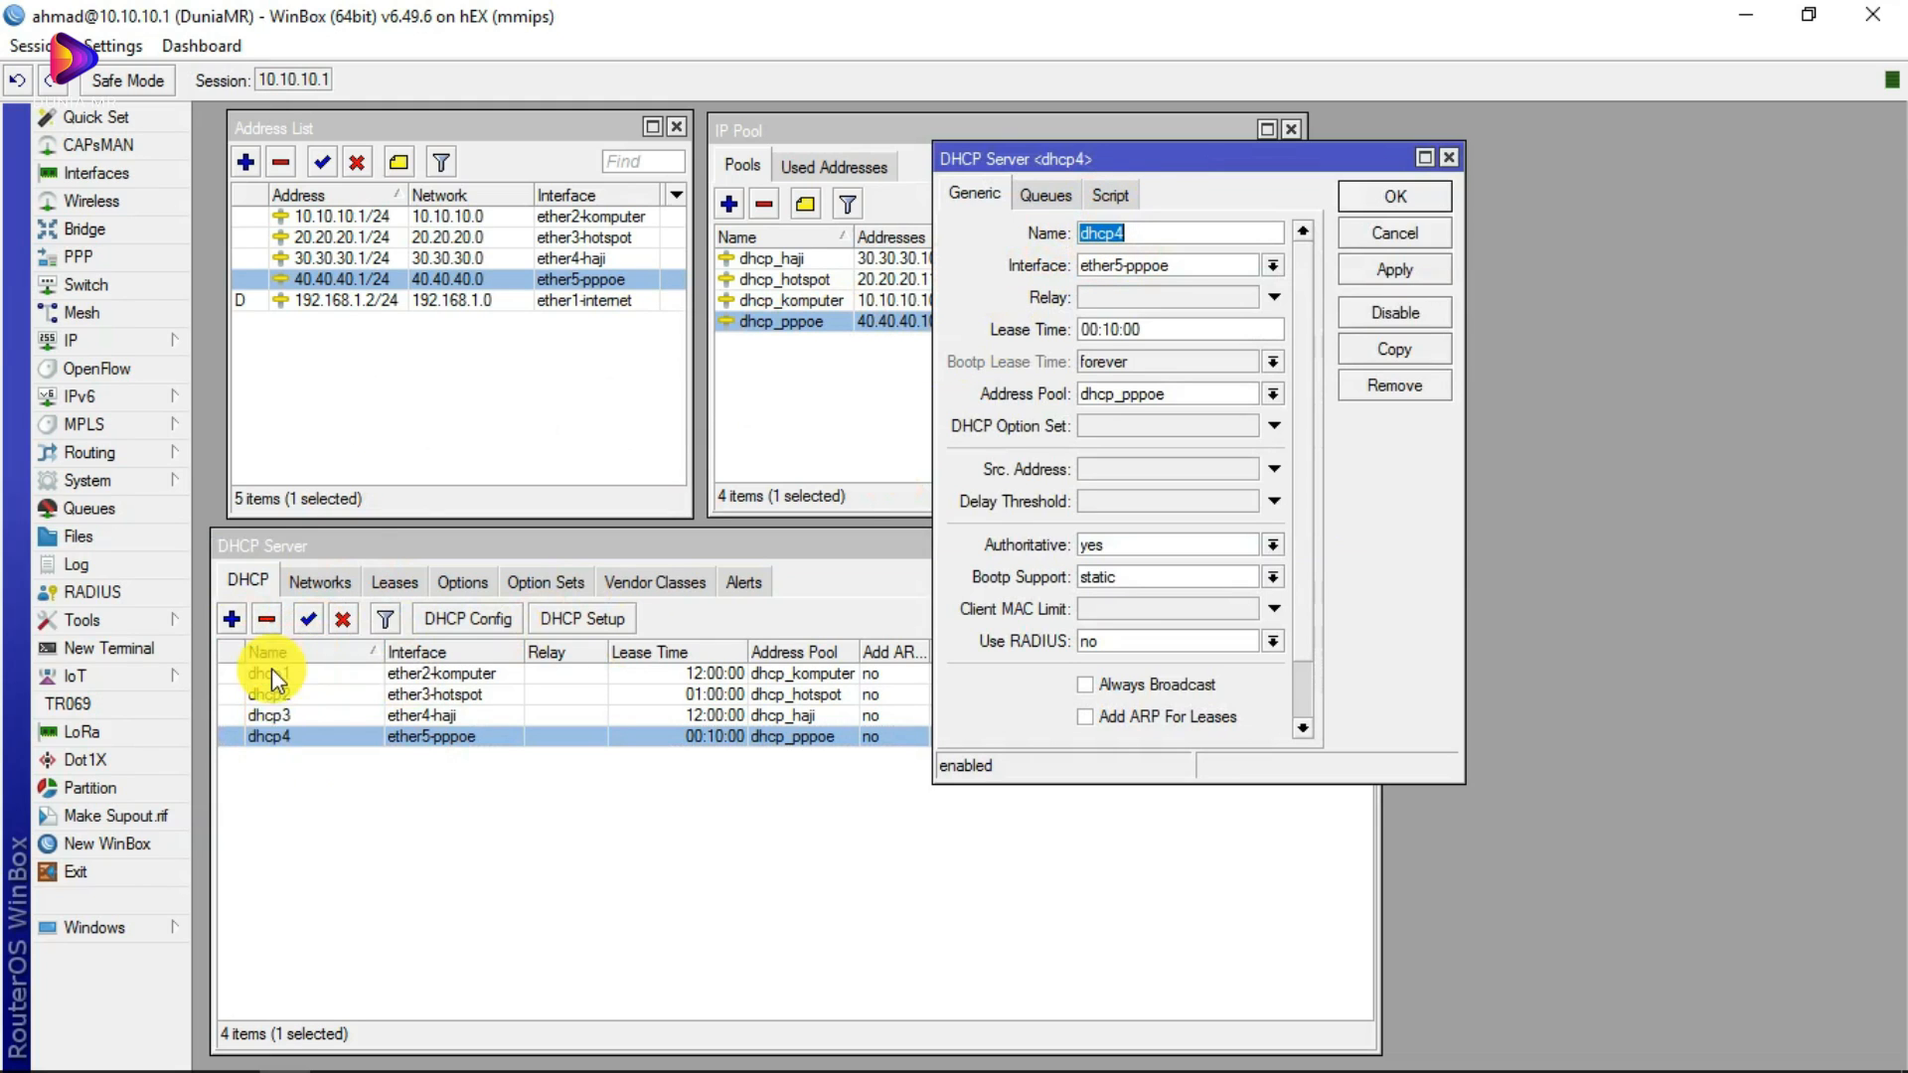
click(1273, 264)
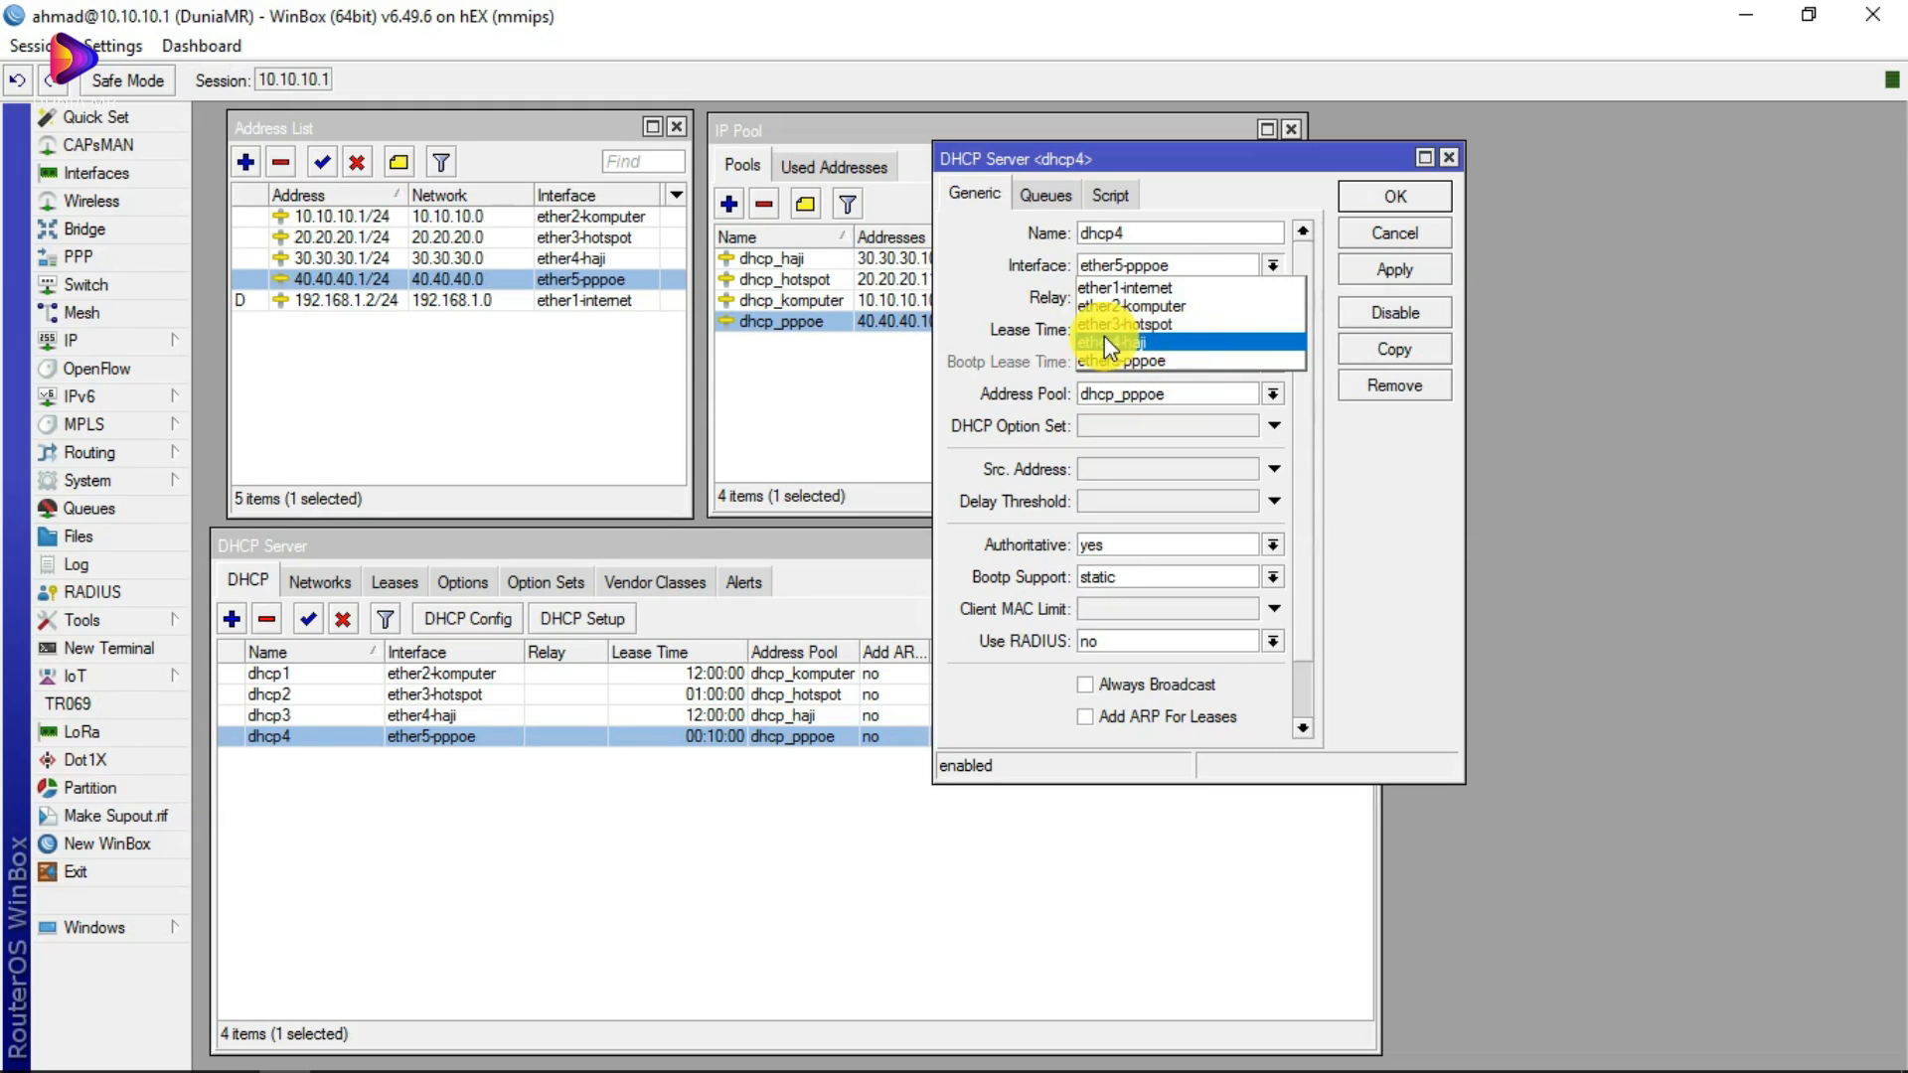
click(1164, 352)
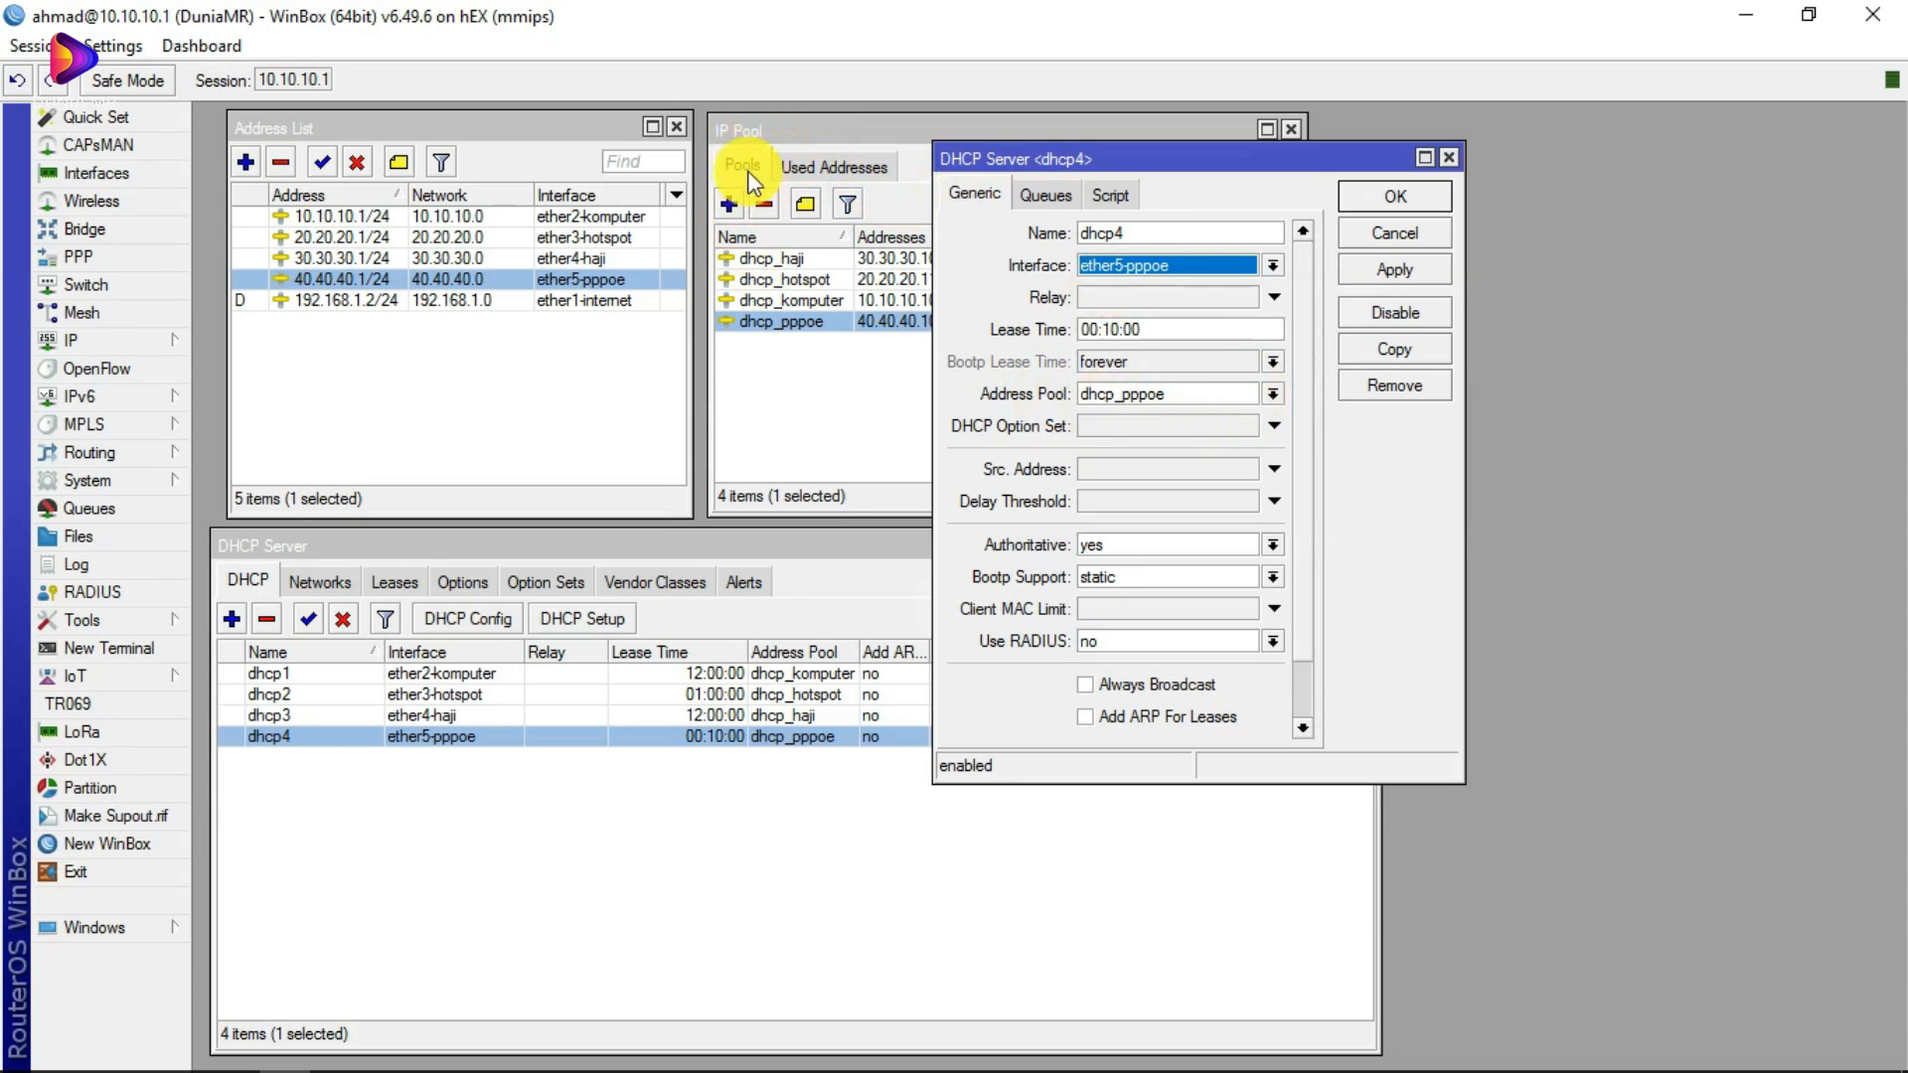
drag(1002, 155, 1272, 171)
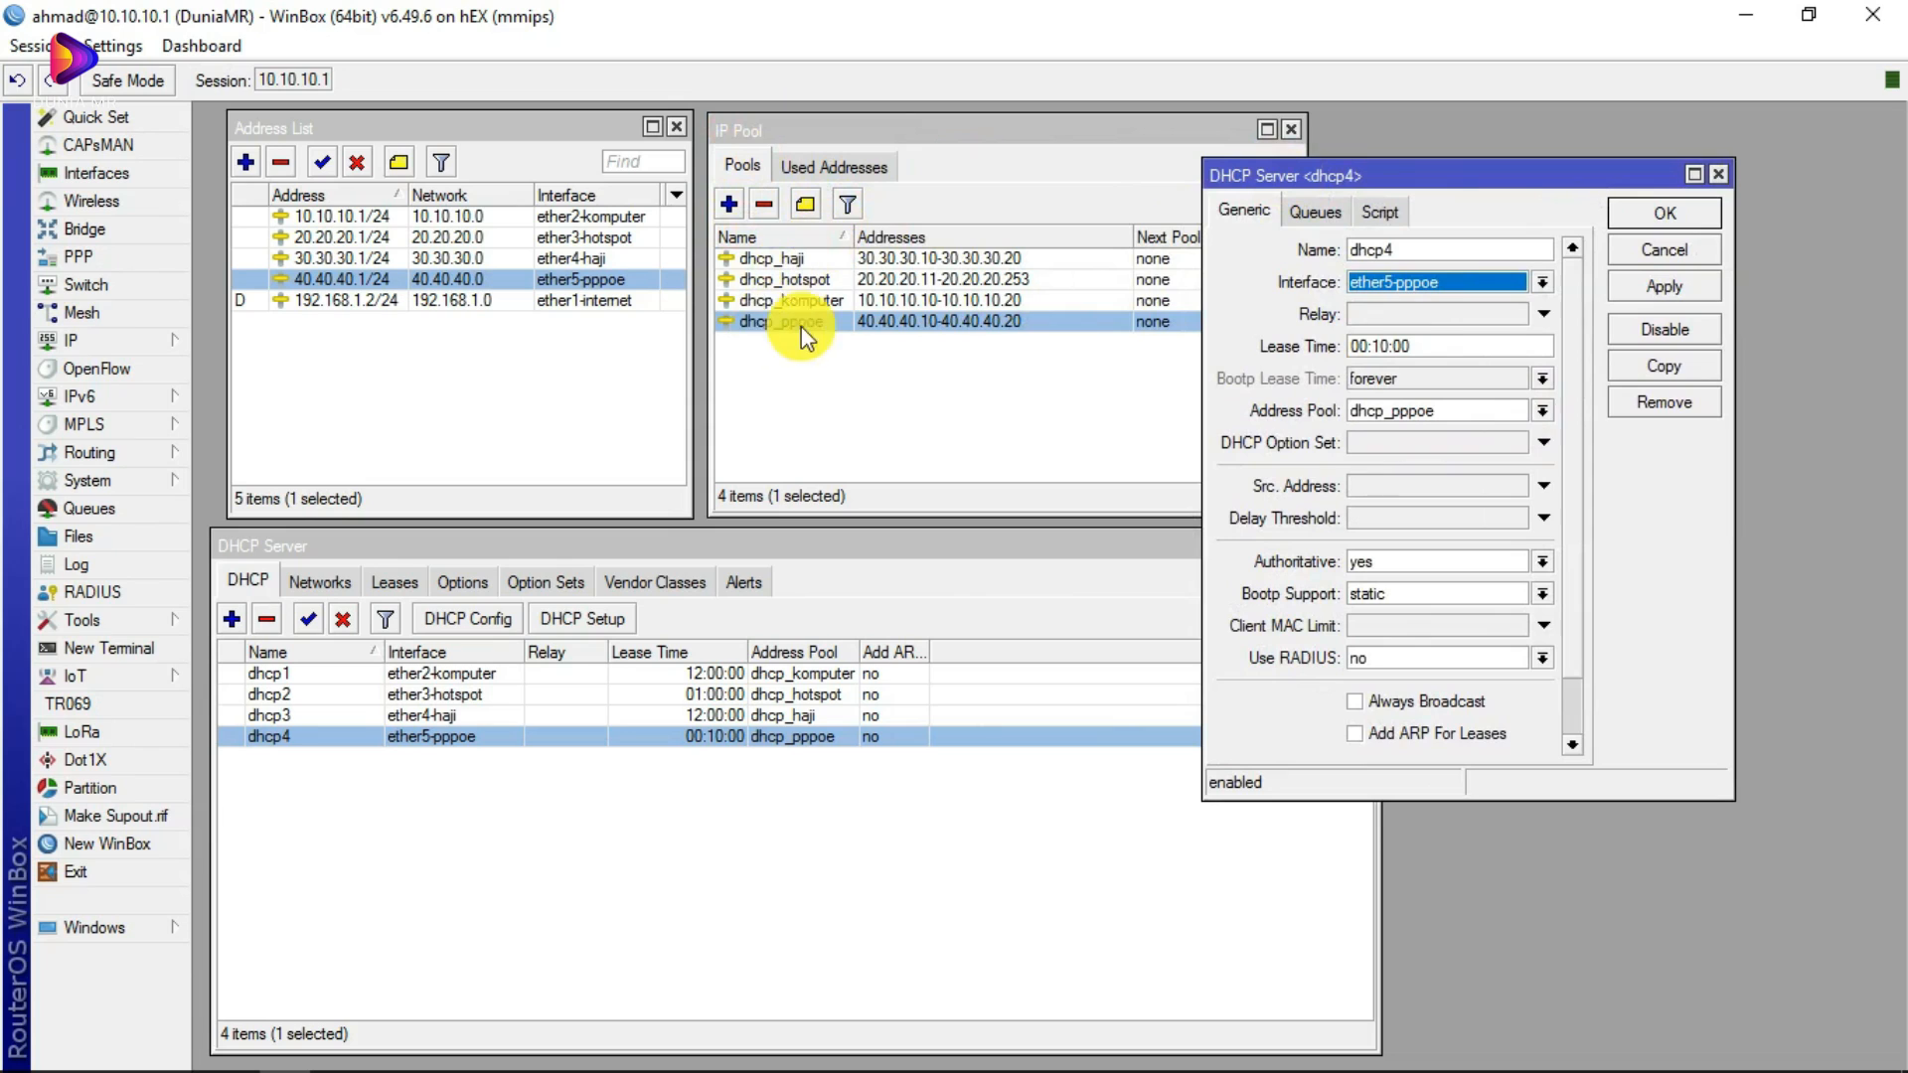
click(1544, 410)
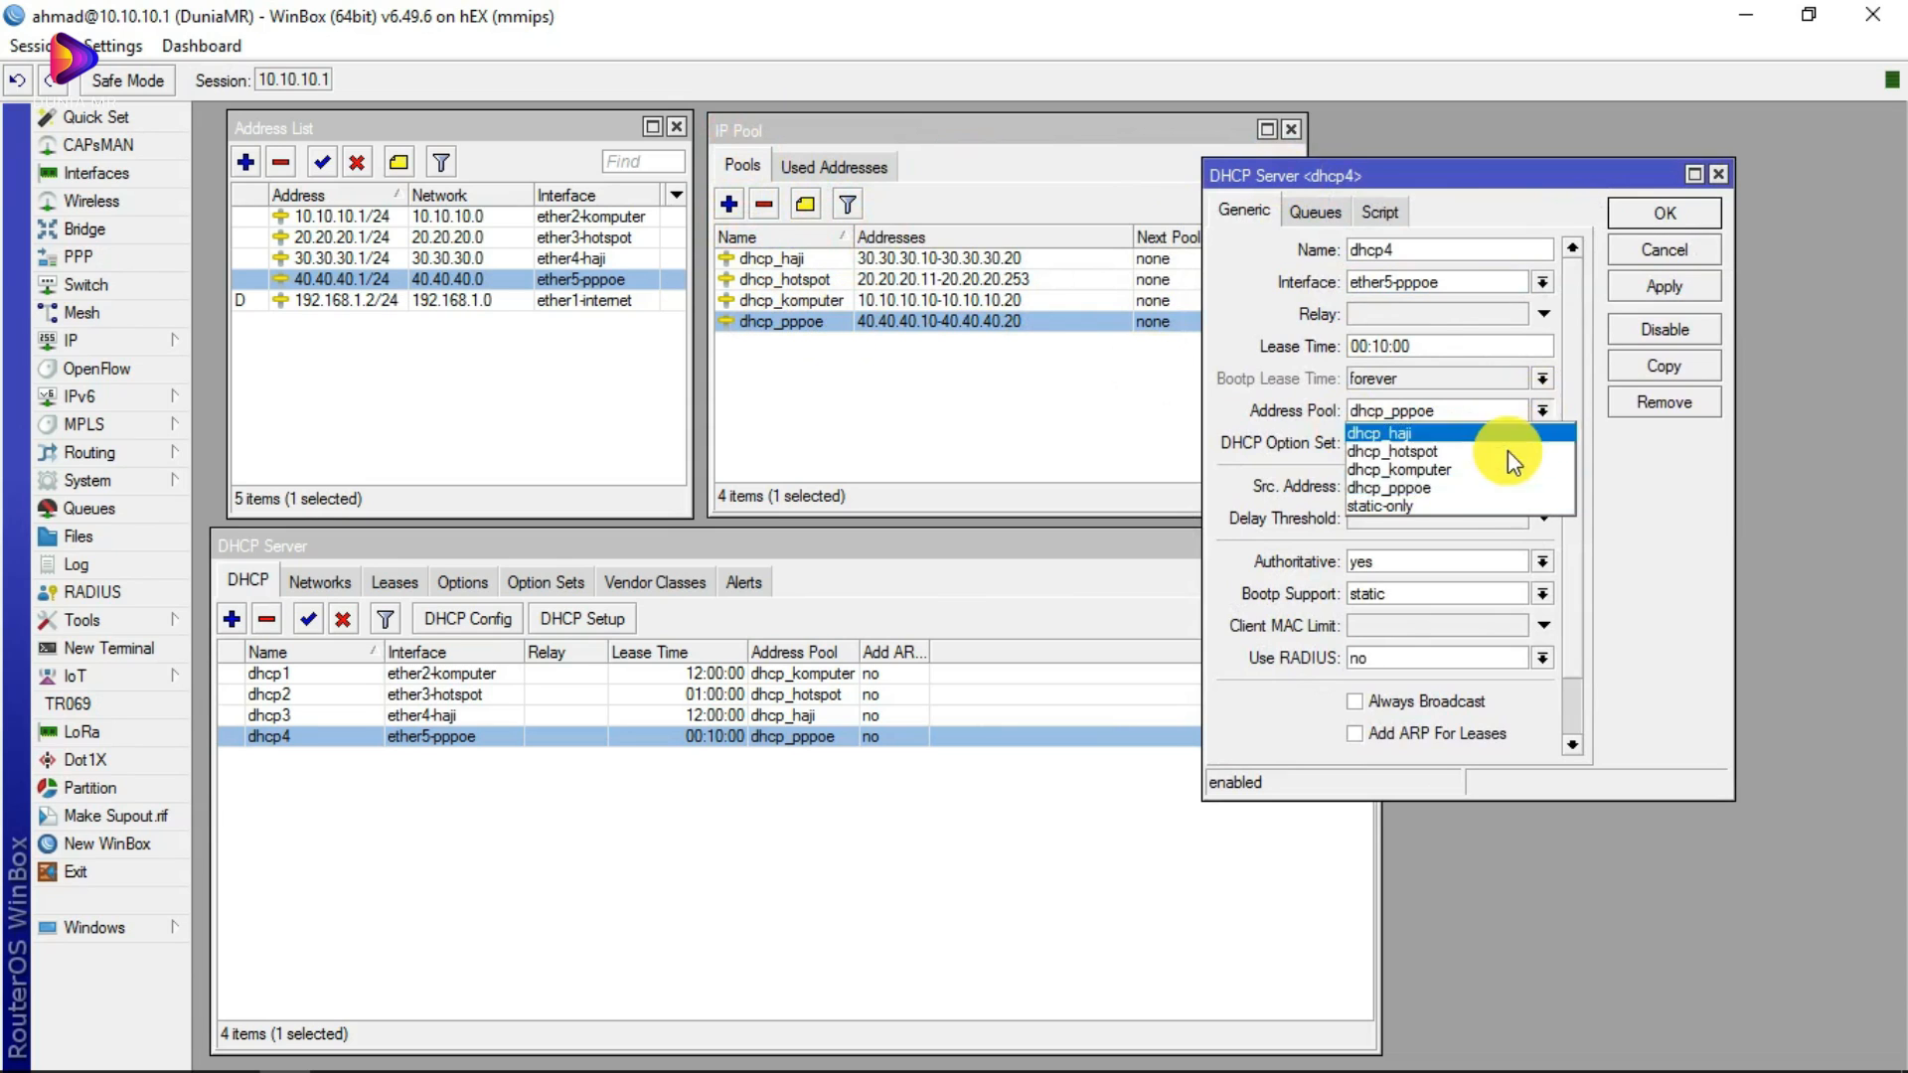
click(1425, 483)
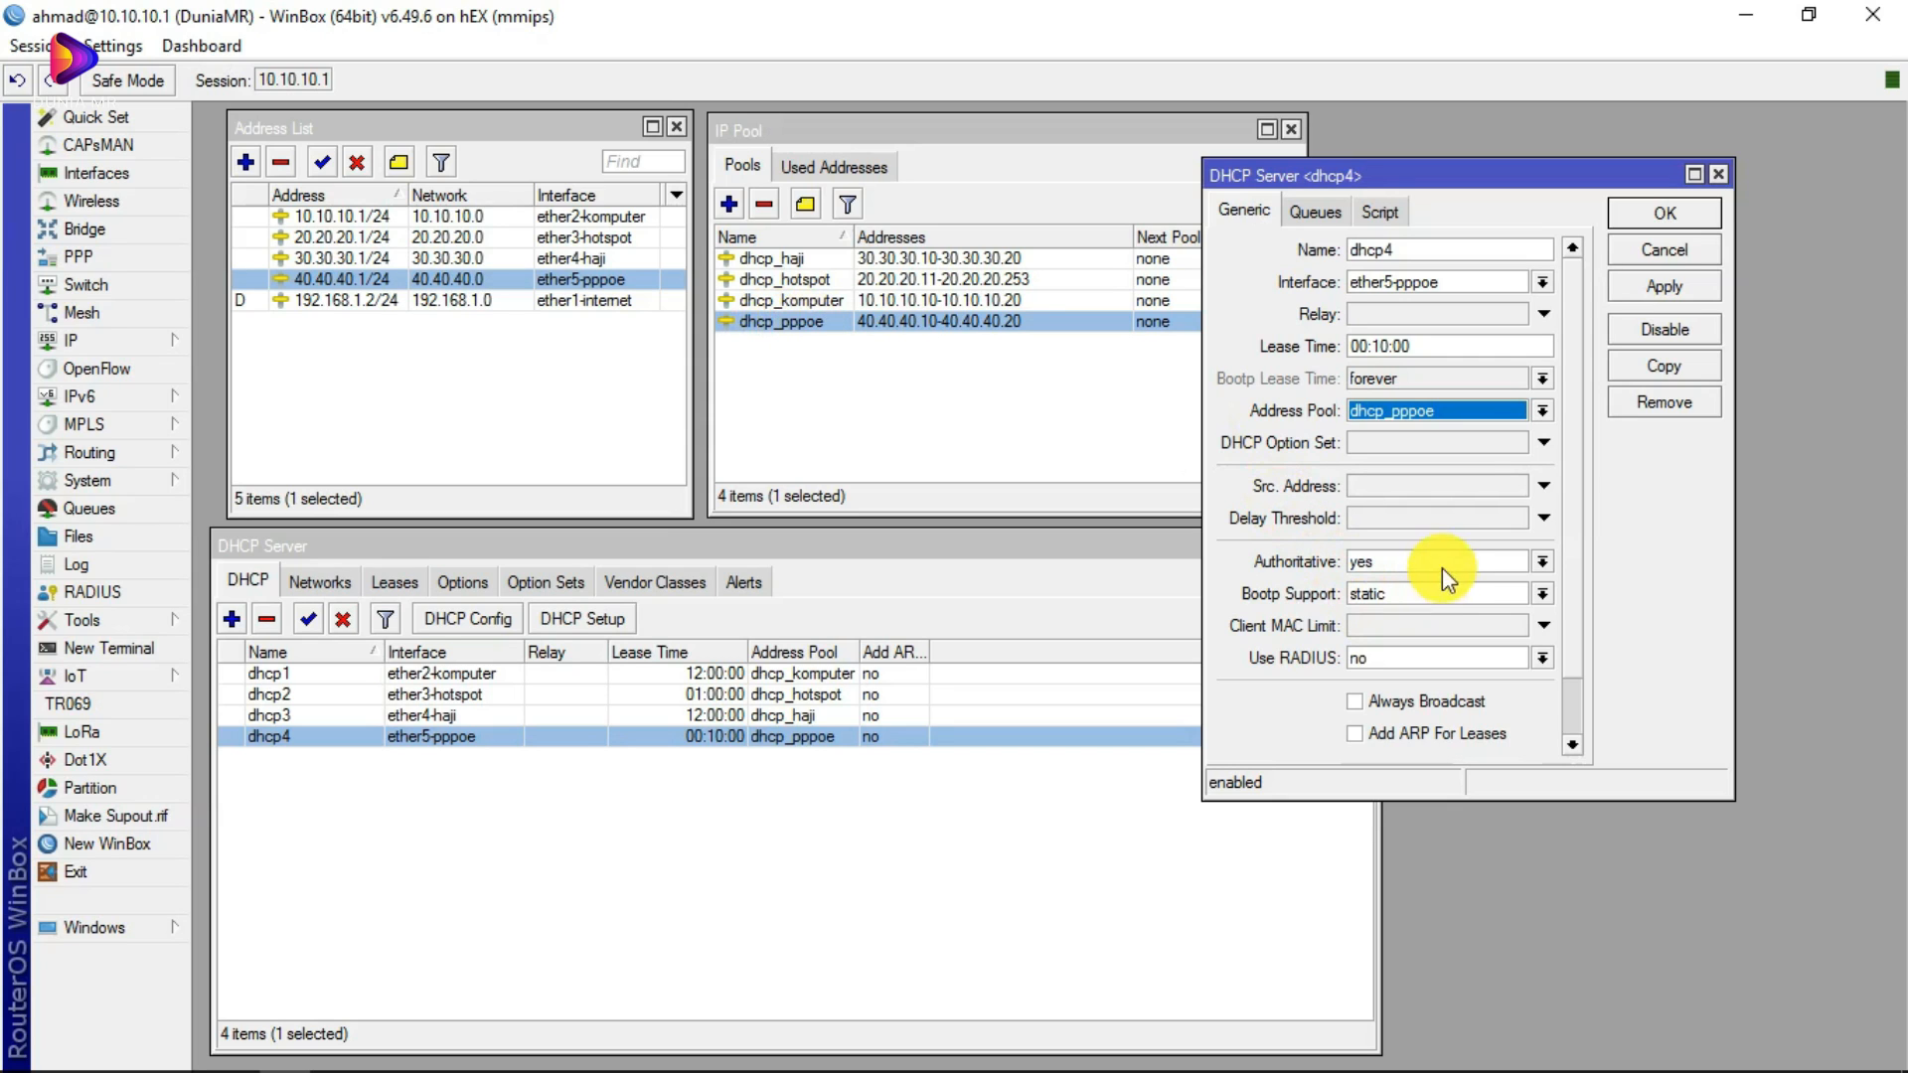
click(1309, 212)
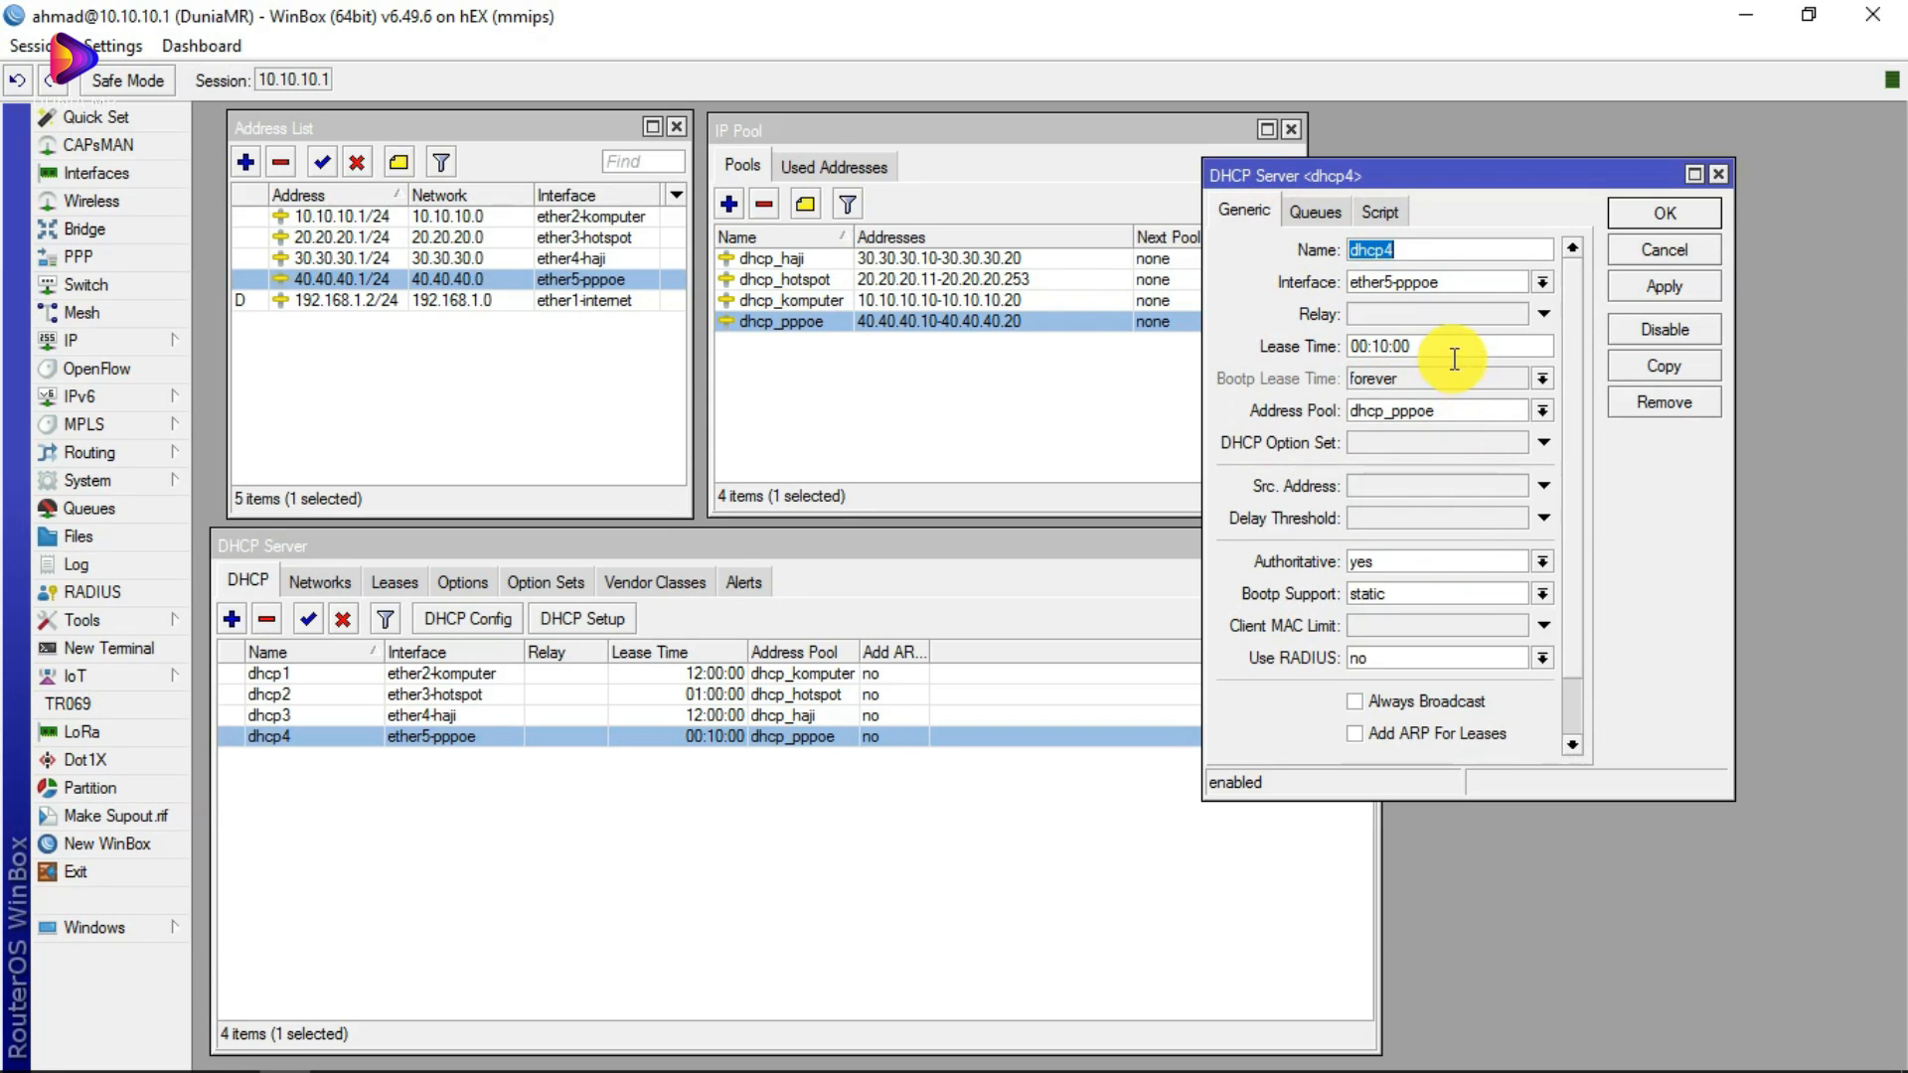
click(1297, 350)
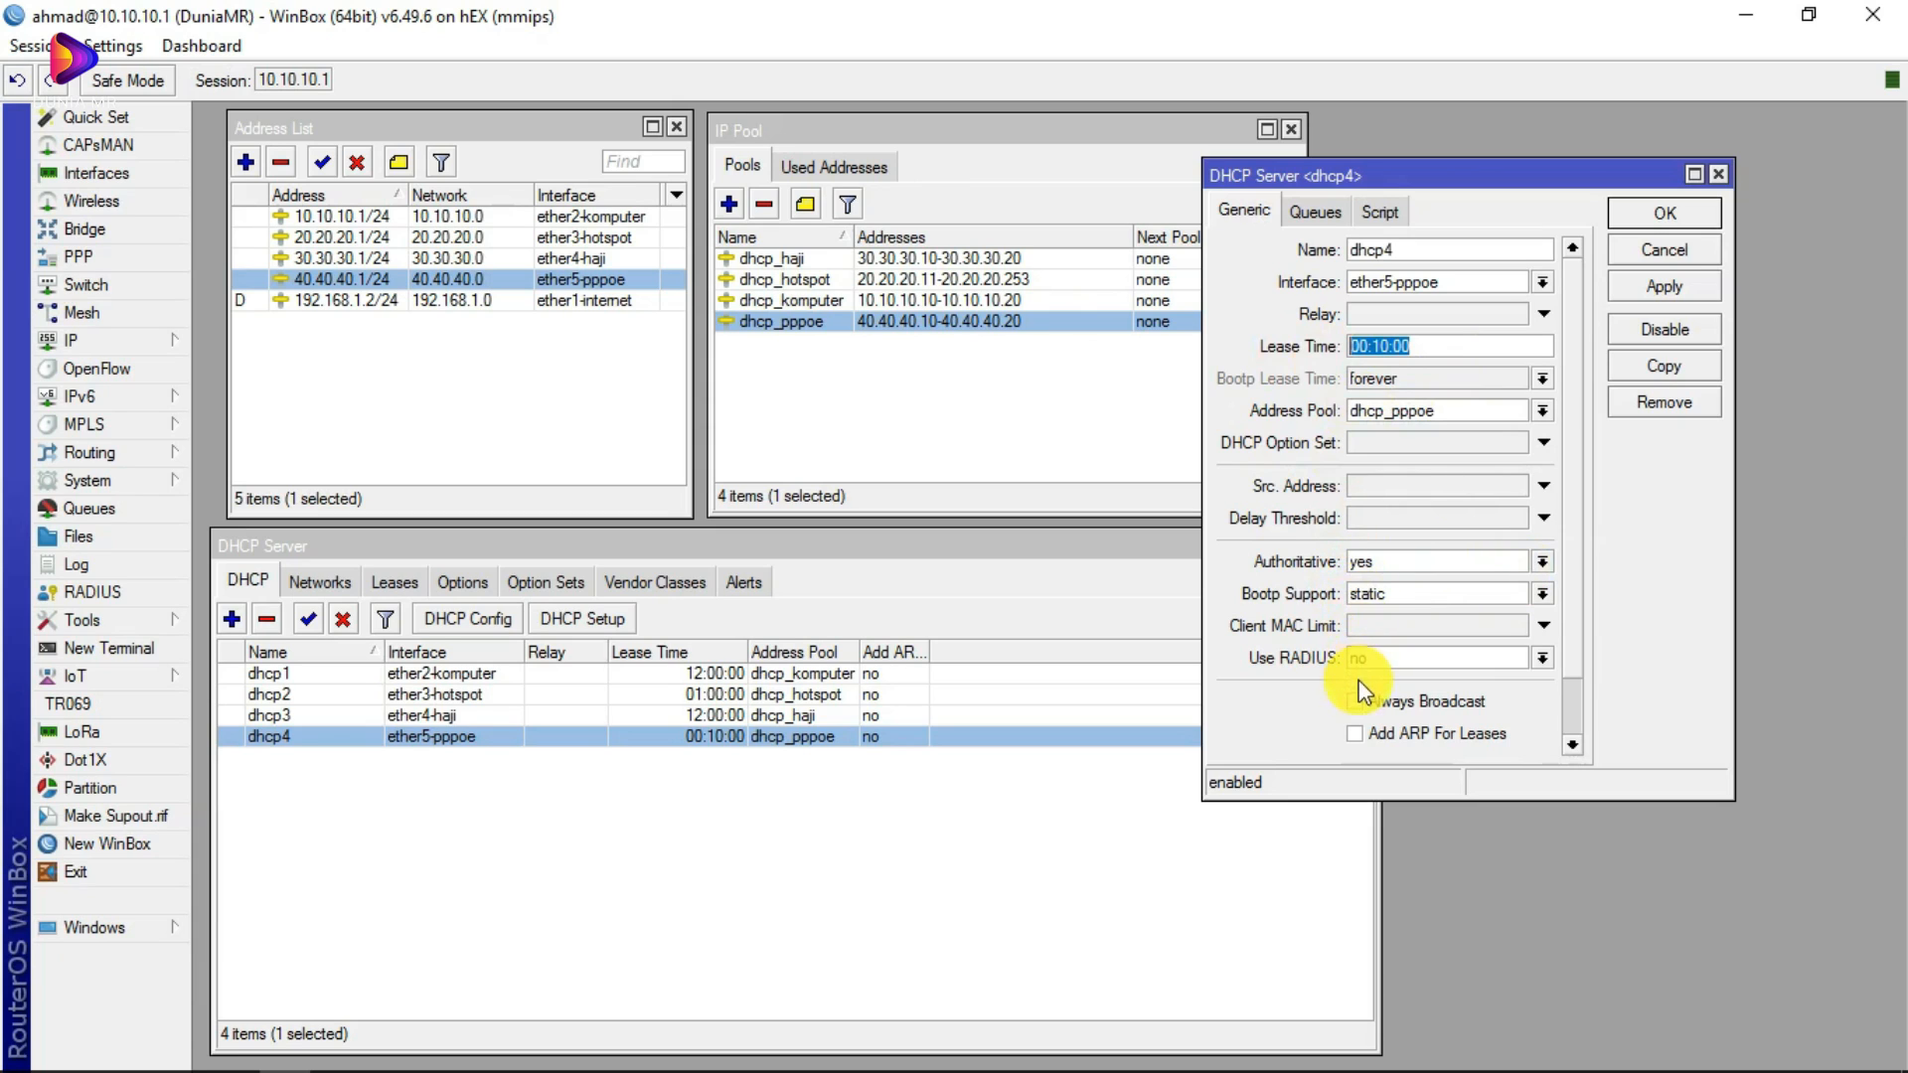
key(Escape)
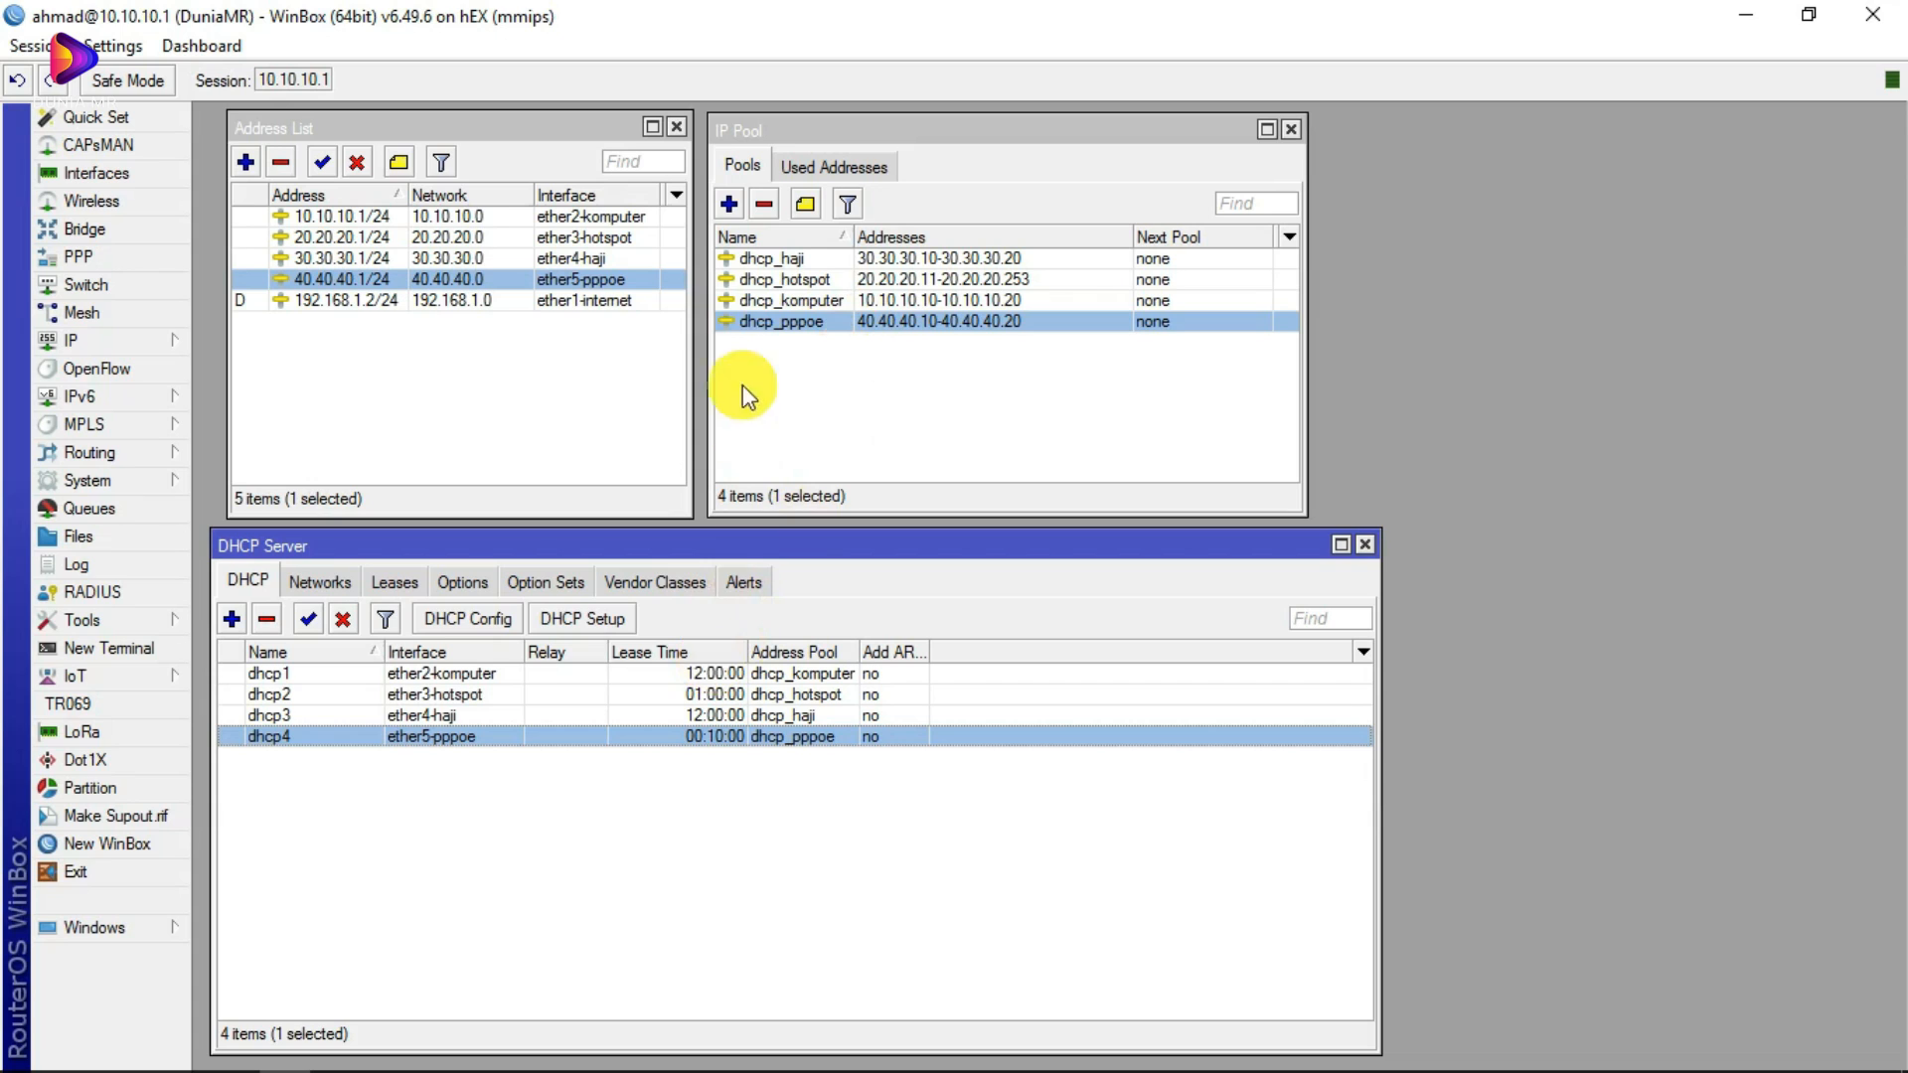
mouse_move(331, 1051)
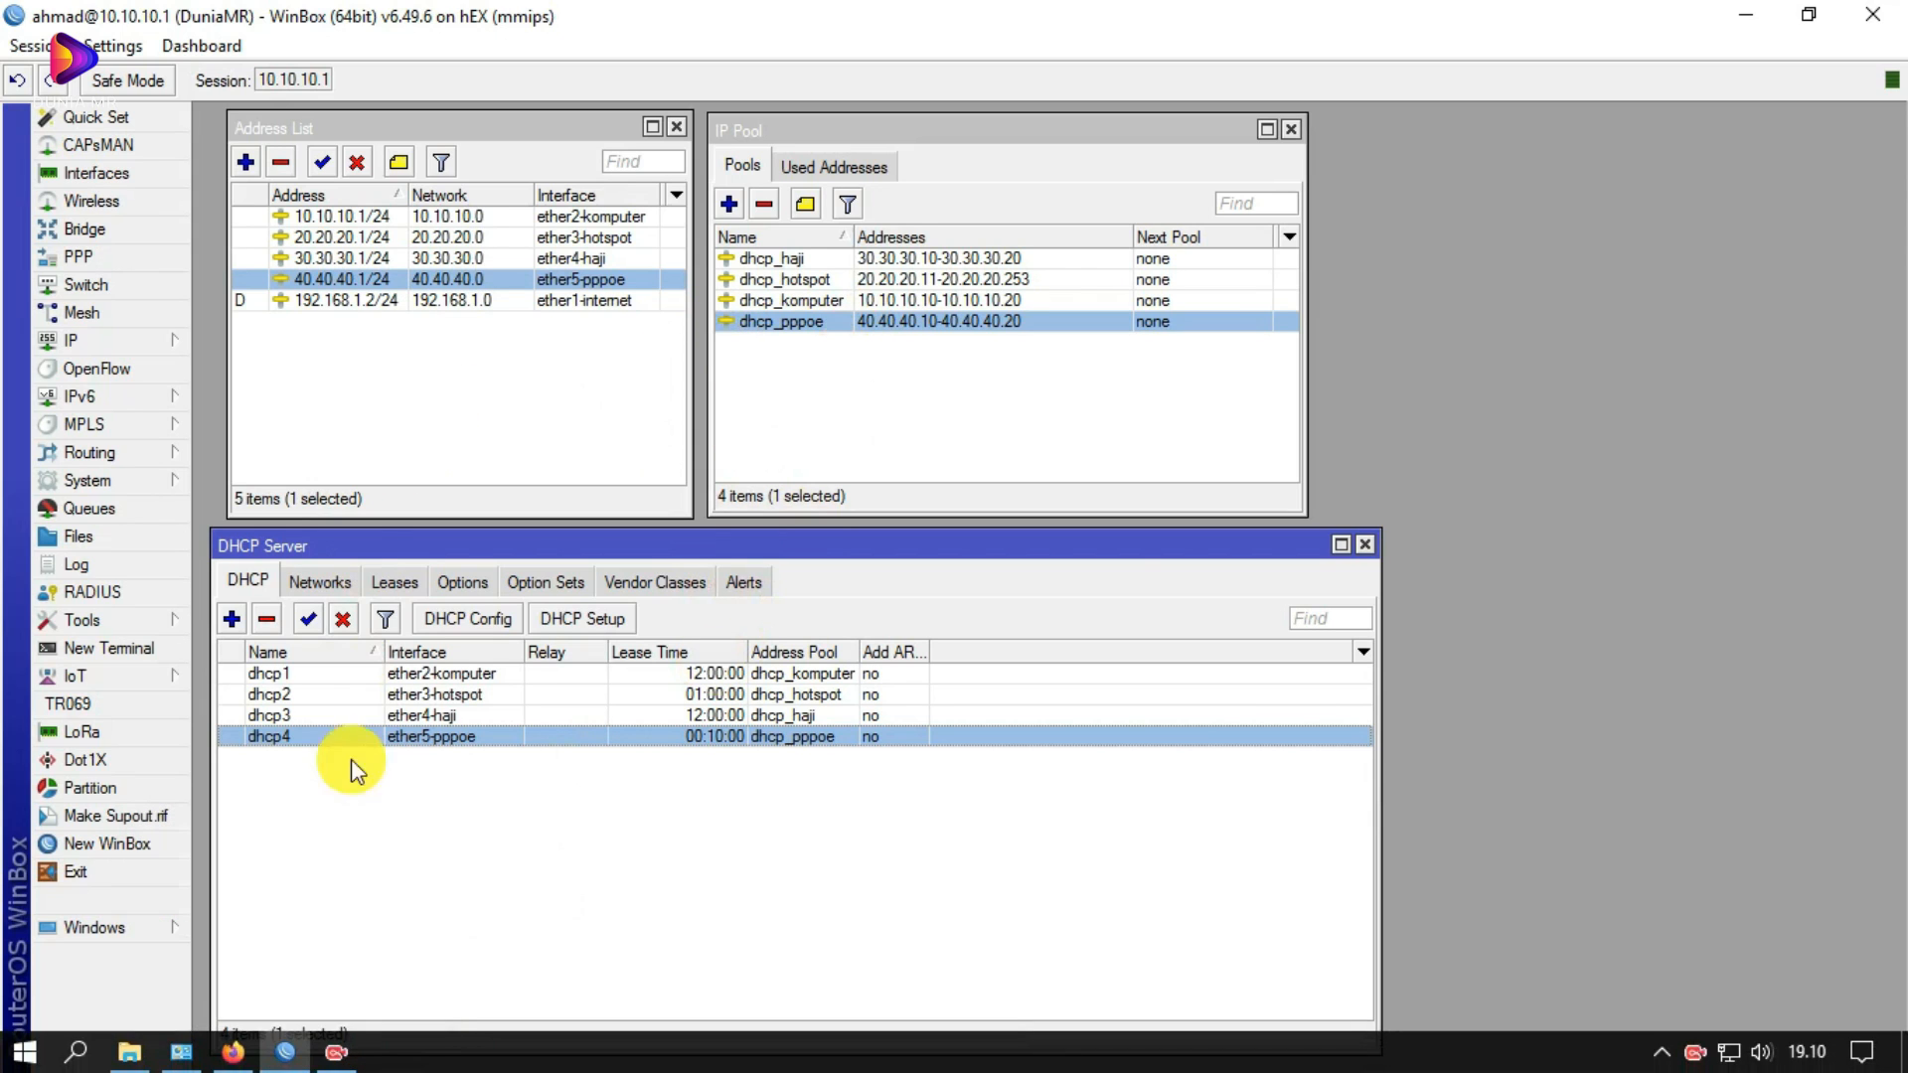
click(232, 1055)
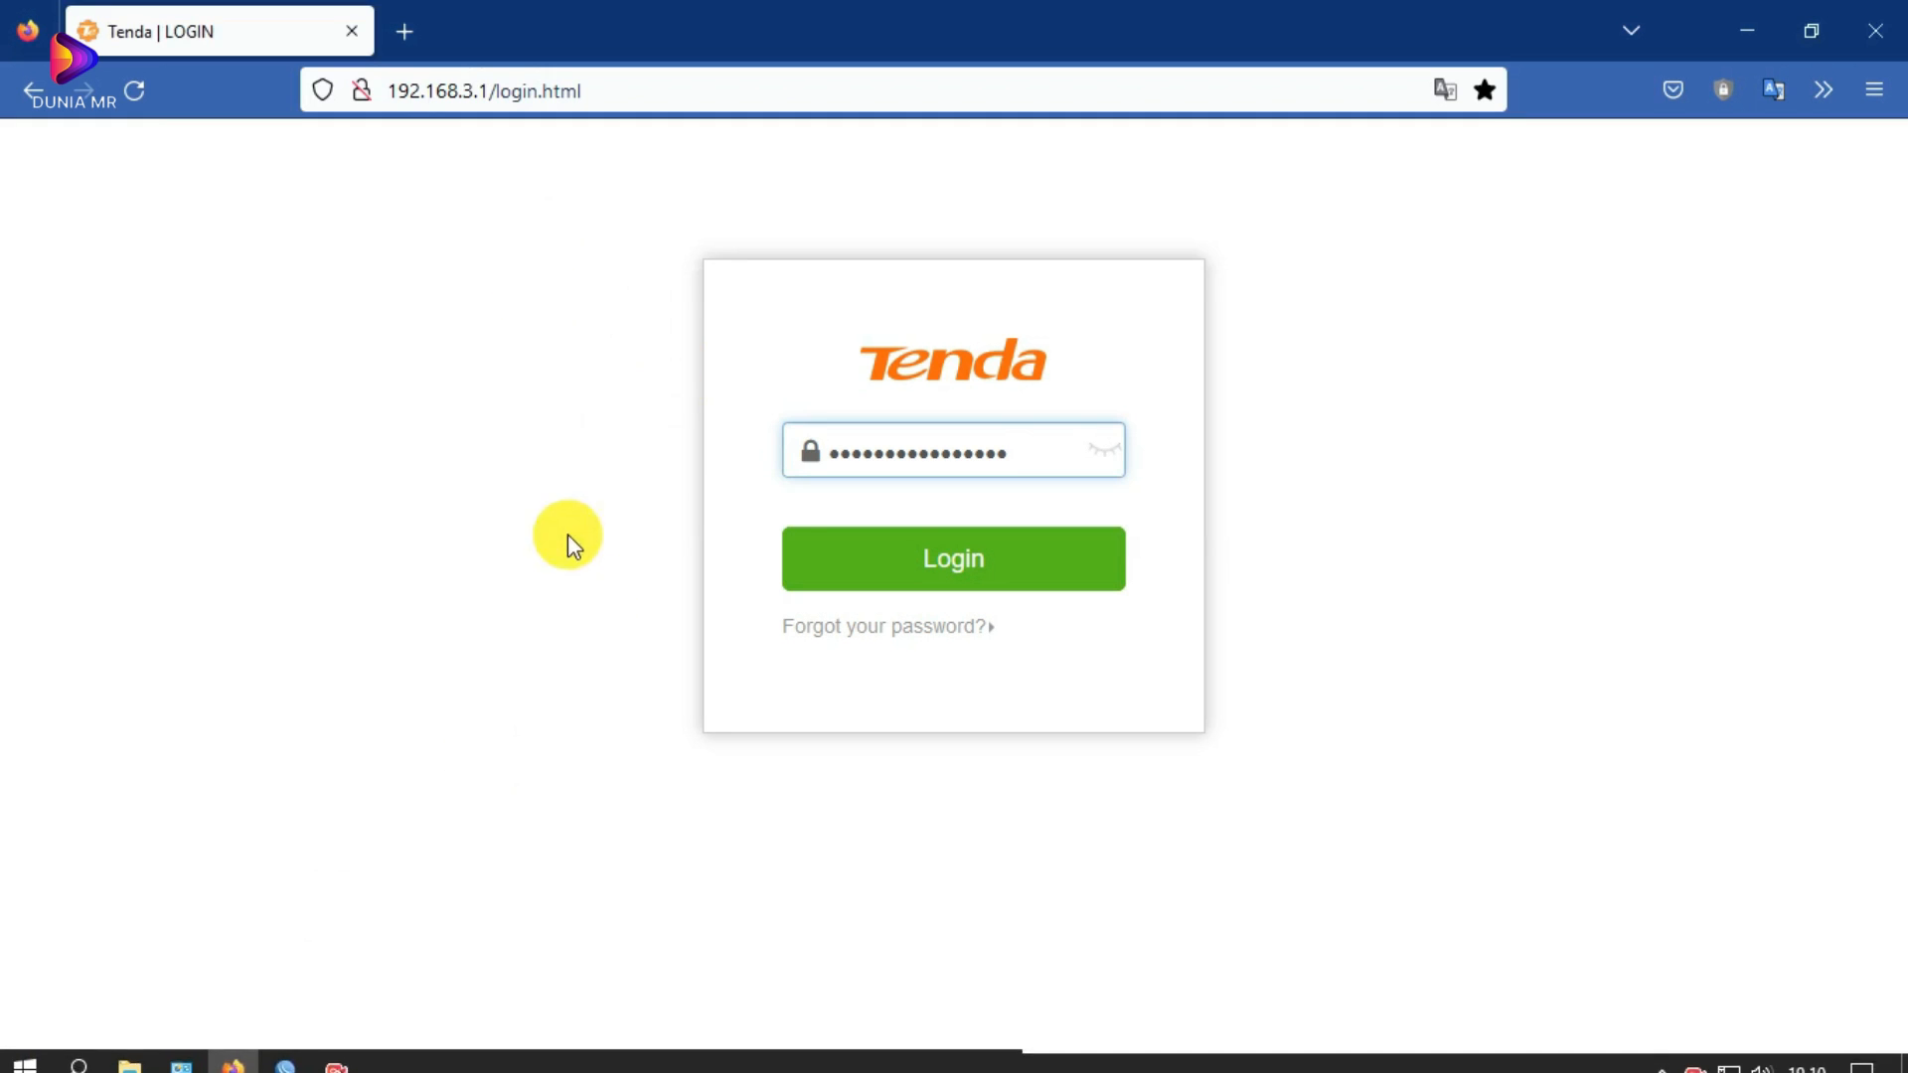
click(333, 1051)
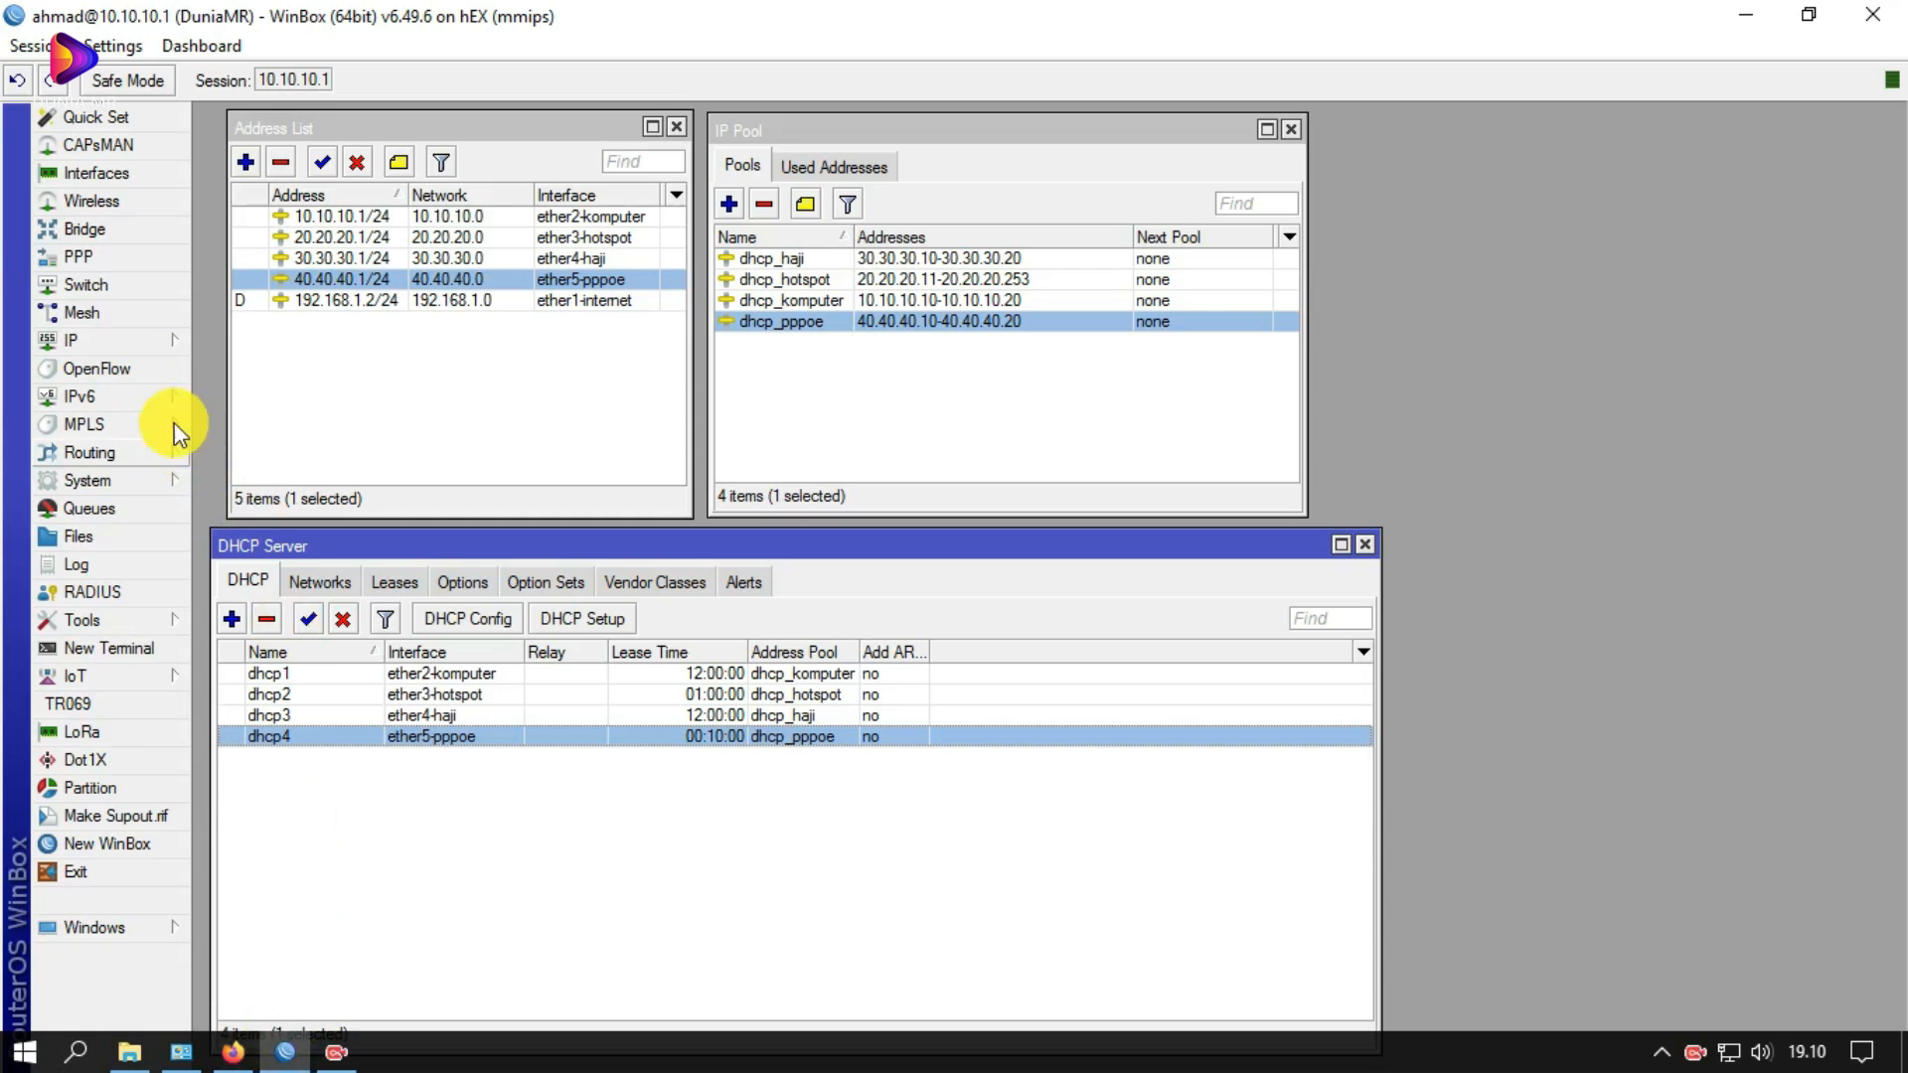
Step: Open PPP and browse the Secrets, PPPoE Servers and Profiles lists, discarding a new profile
click(88, 260)
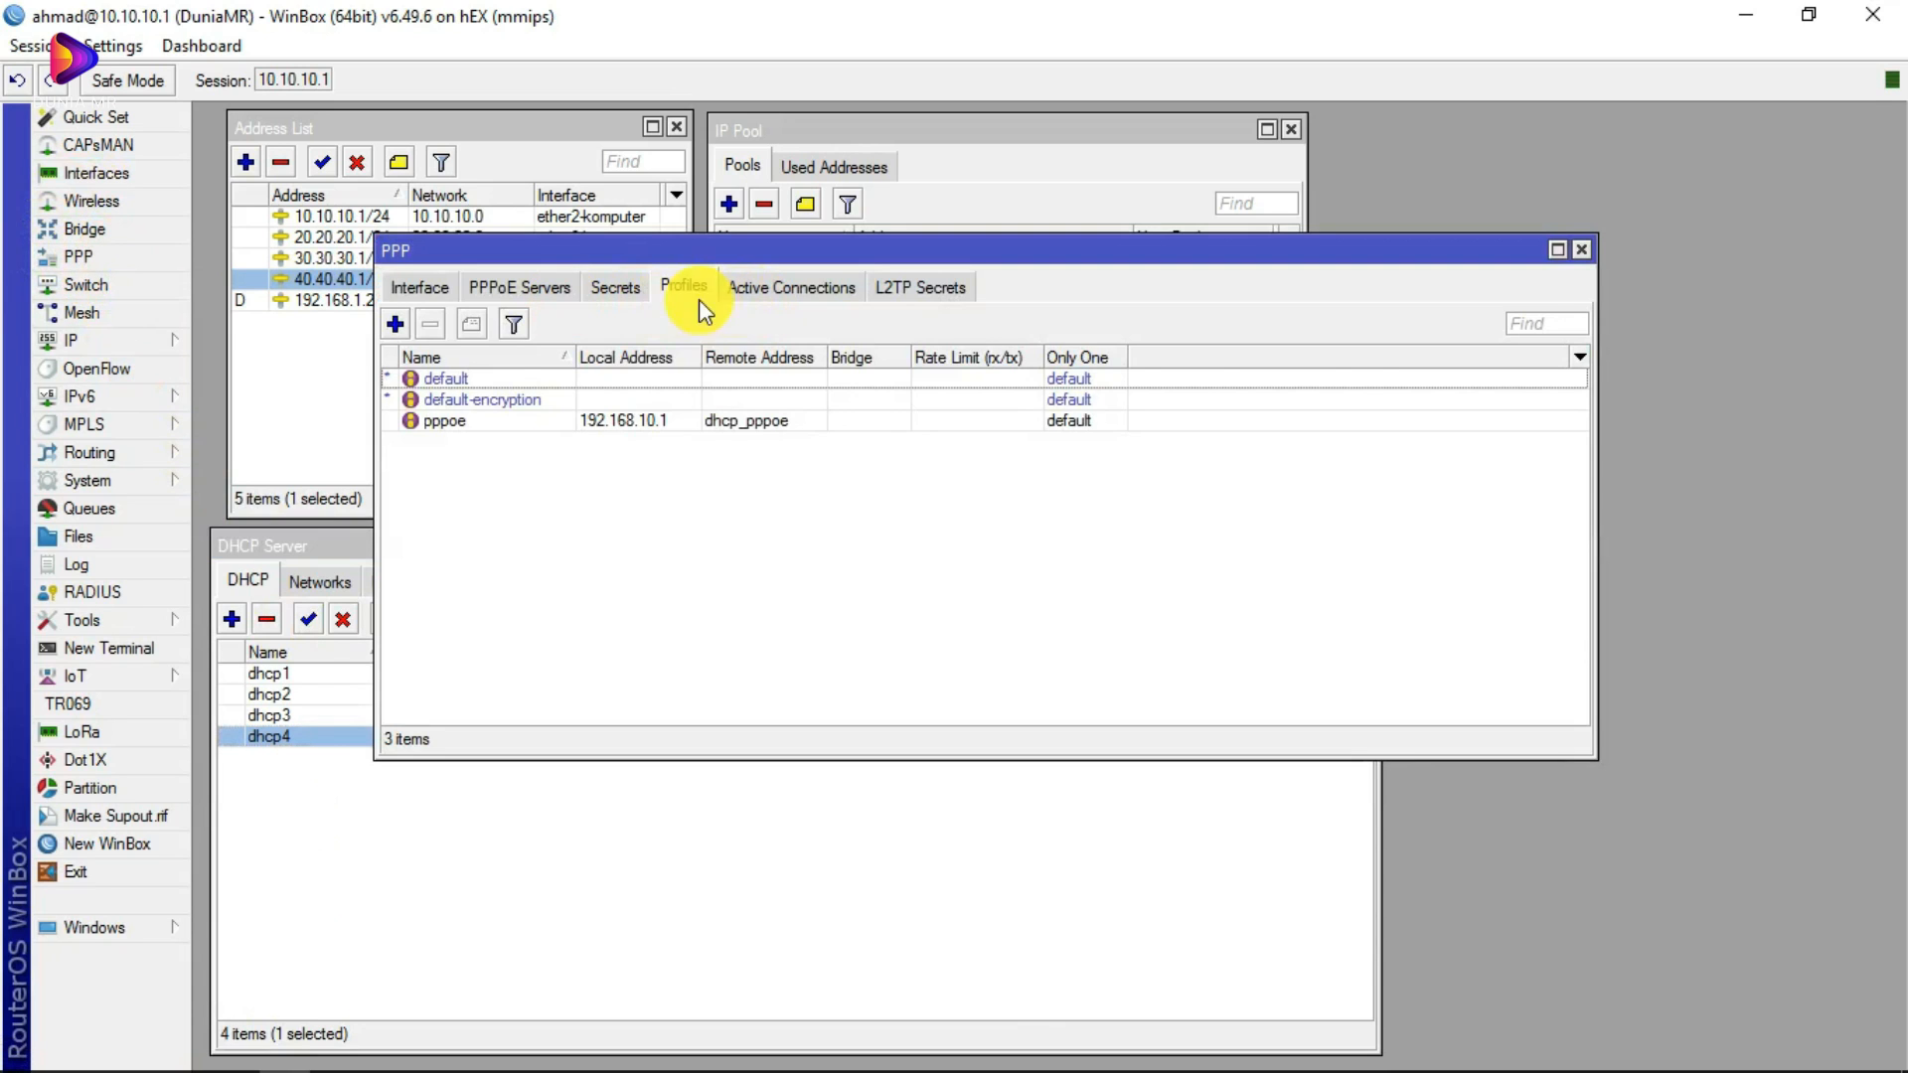
click(611, 287)
click(516, 290)
click(615, 287)
click(562, 293)
click(684, 291)
drag(799, 250, 772, 275)
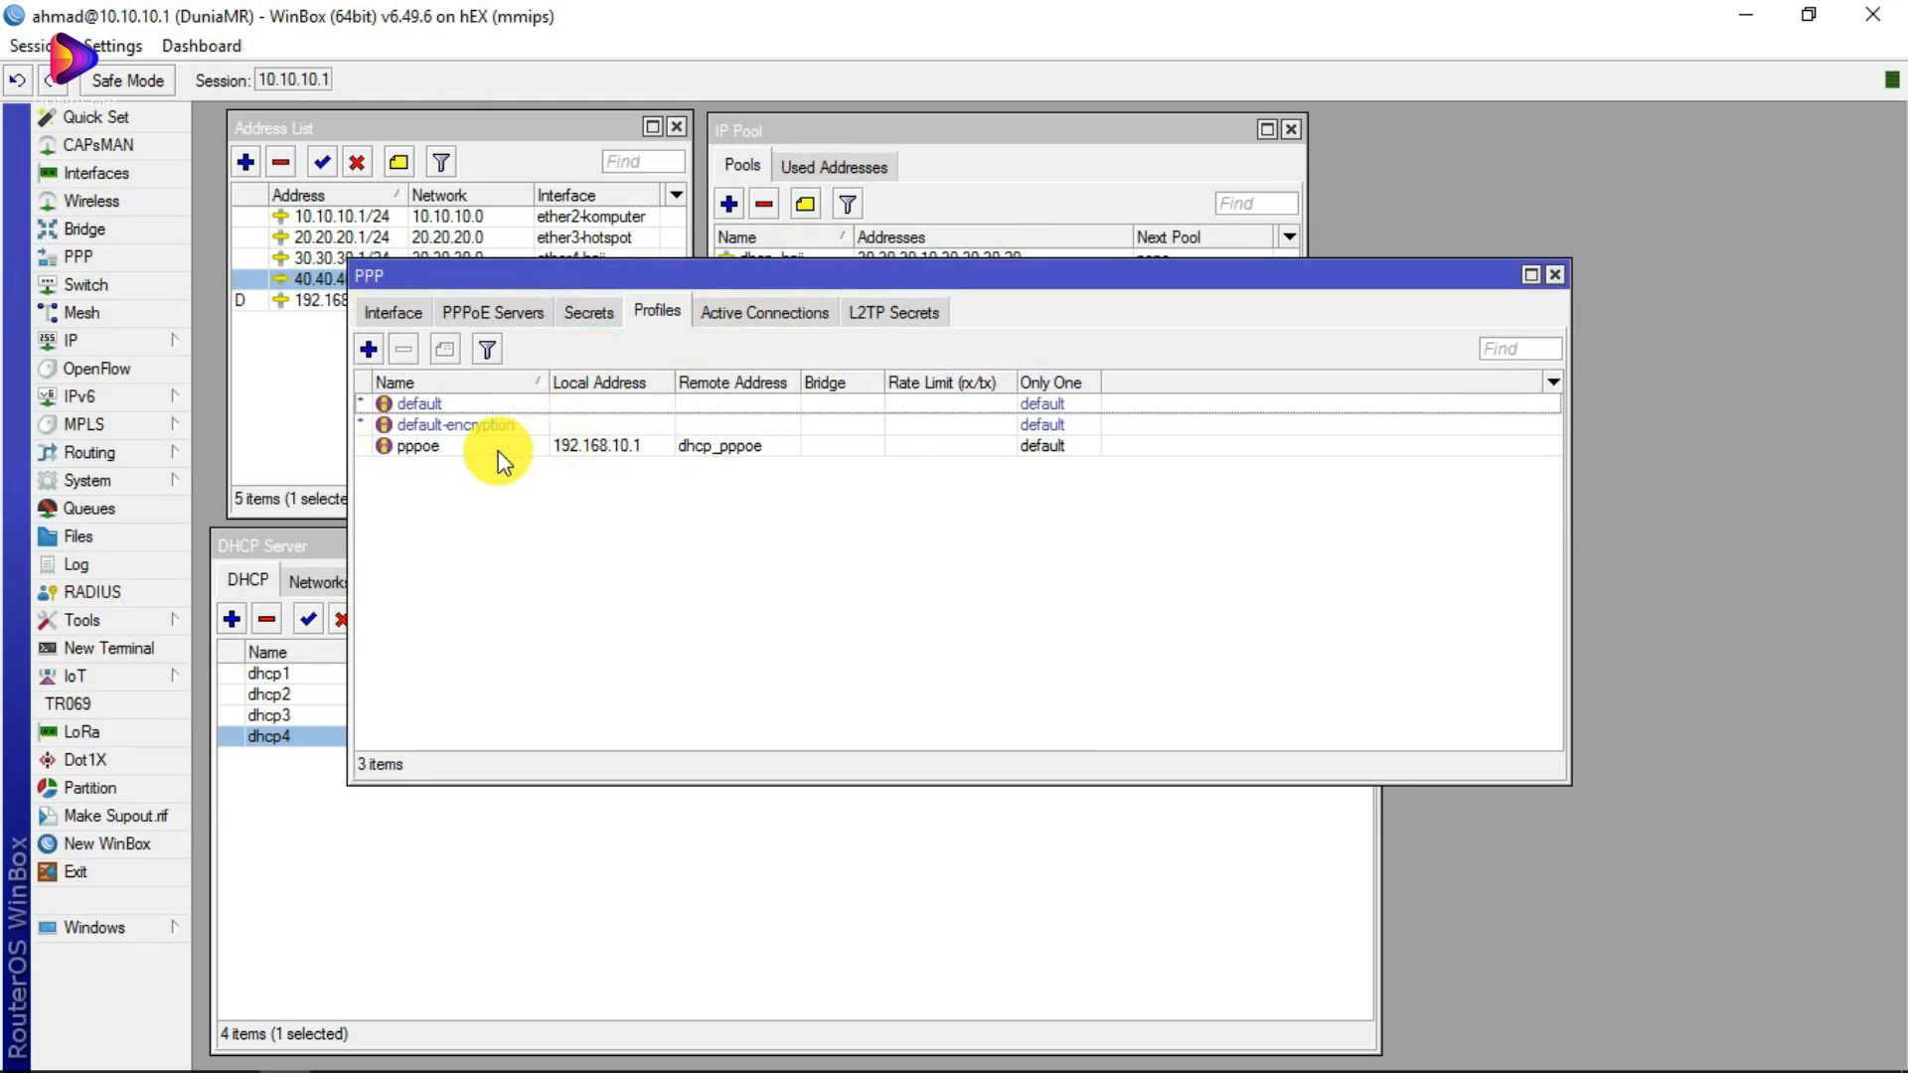
click(368, 352)
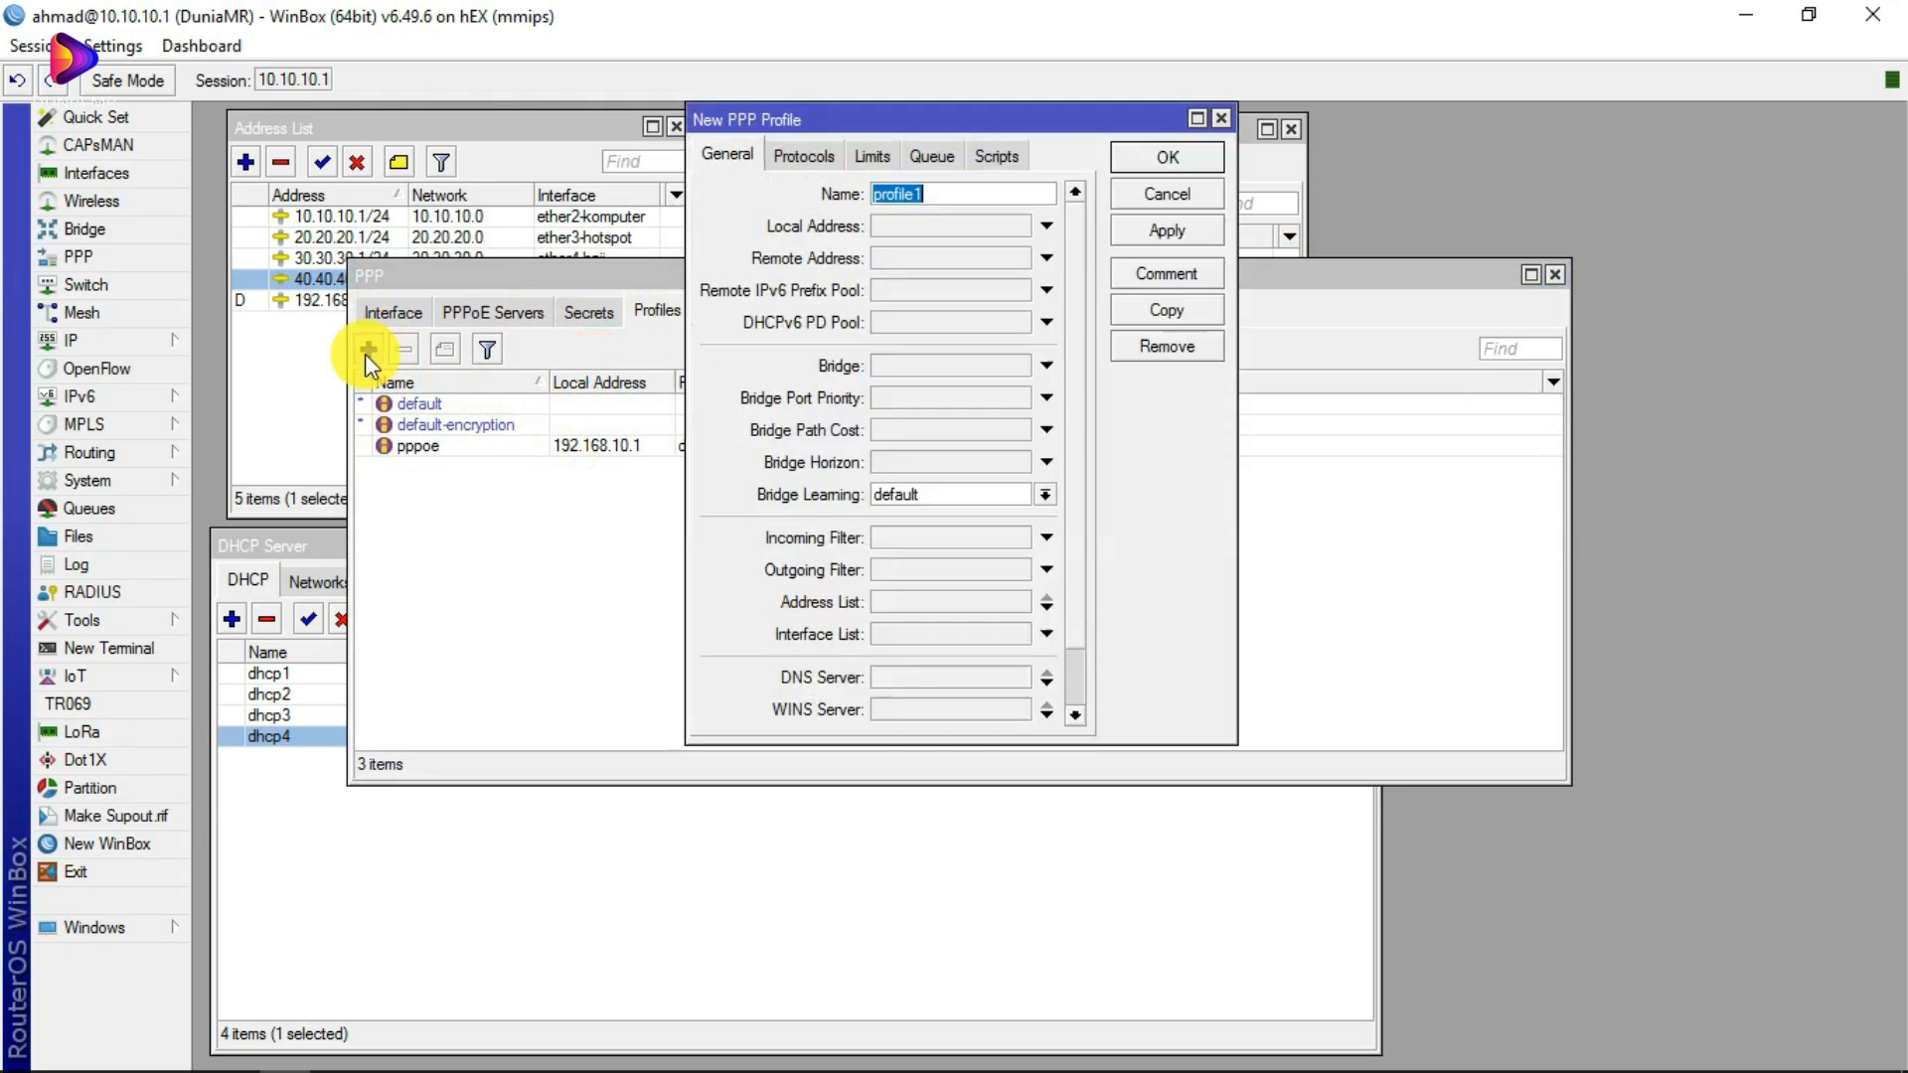
click(1220, 119)
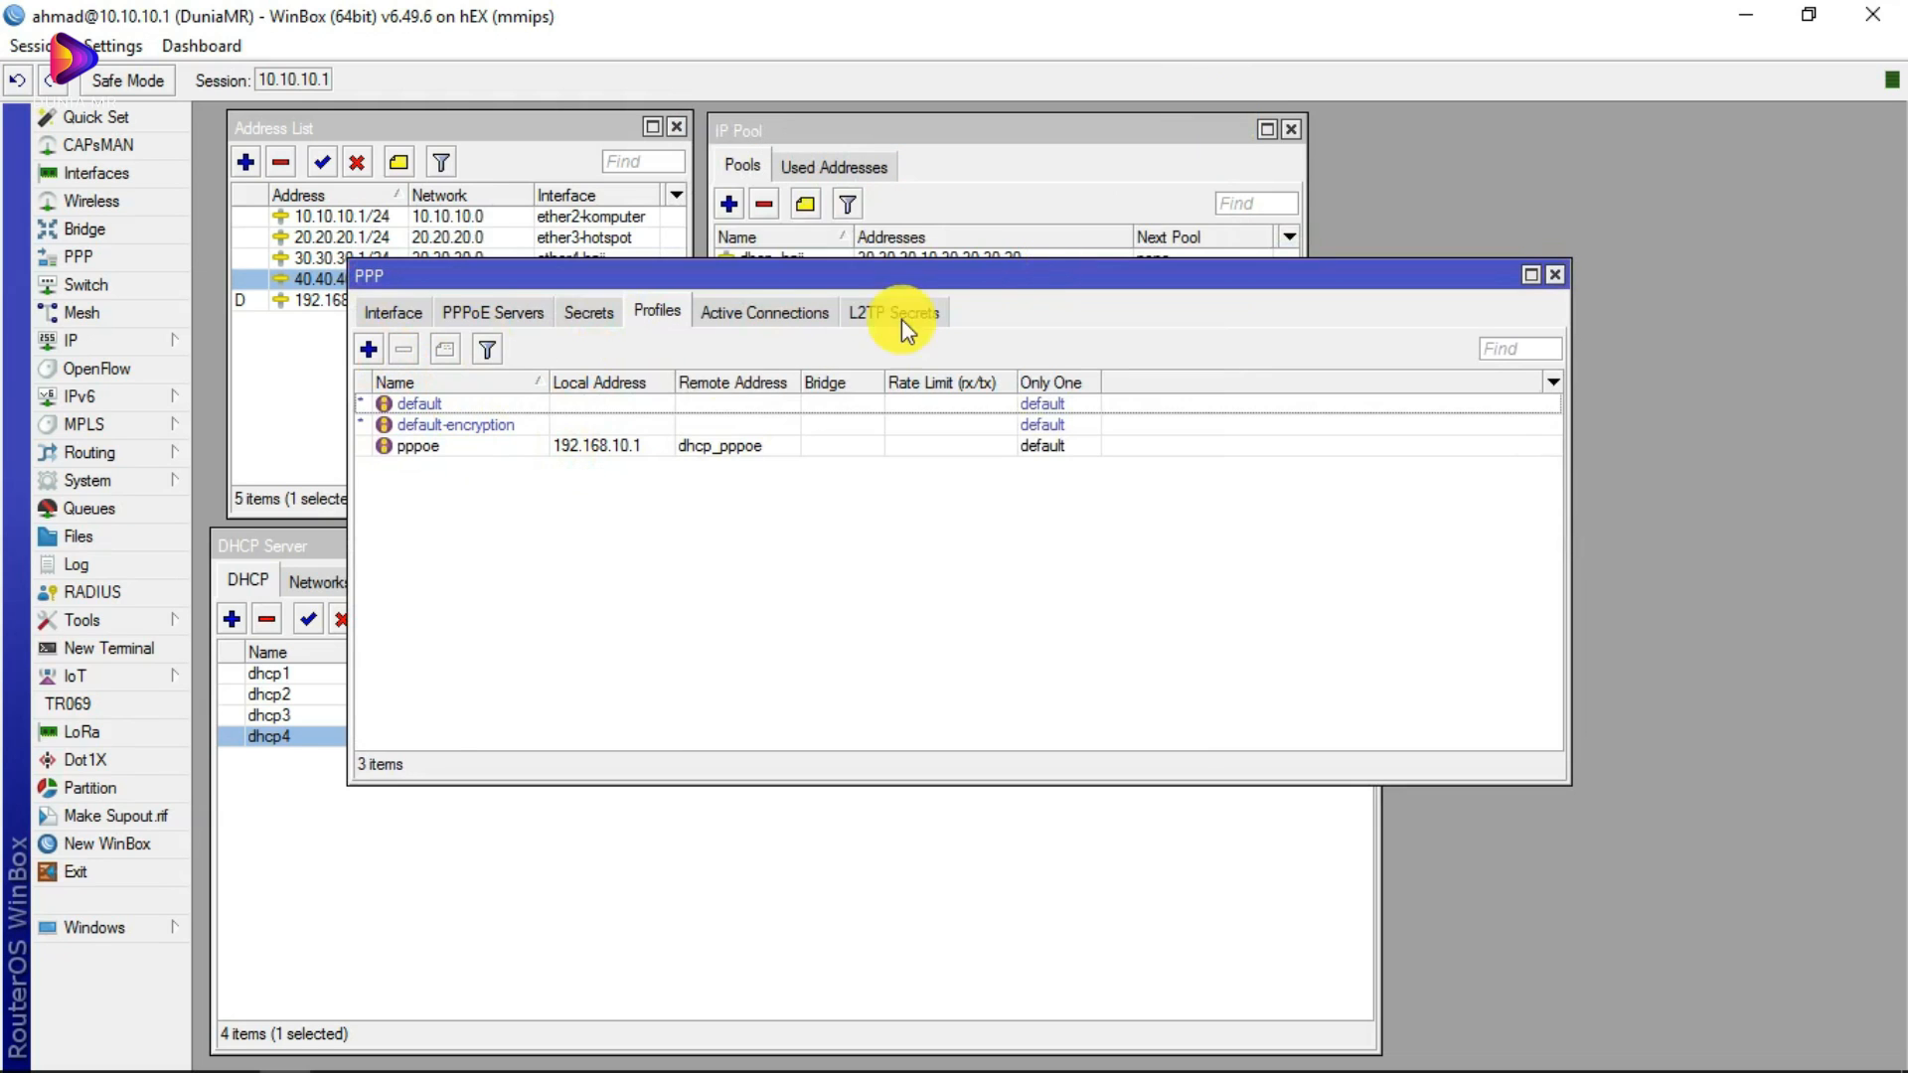
Step: Open the pppoe profile, check local address 192.168.10.1 and remote pool dhcp_pppoe, and move it aside
double_click(461, 446)
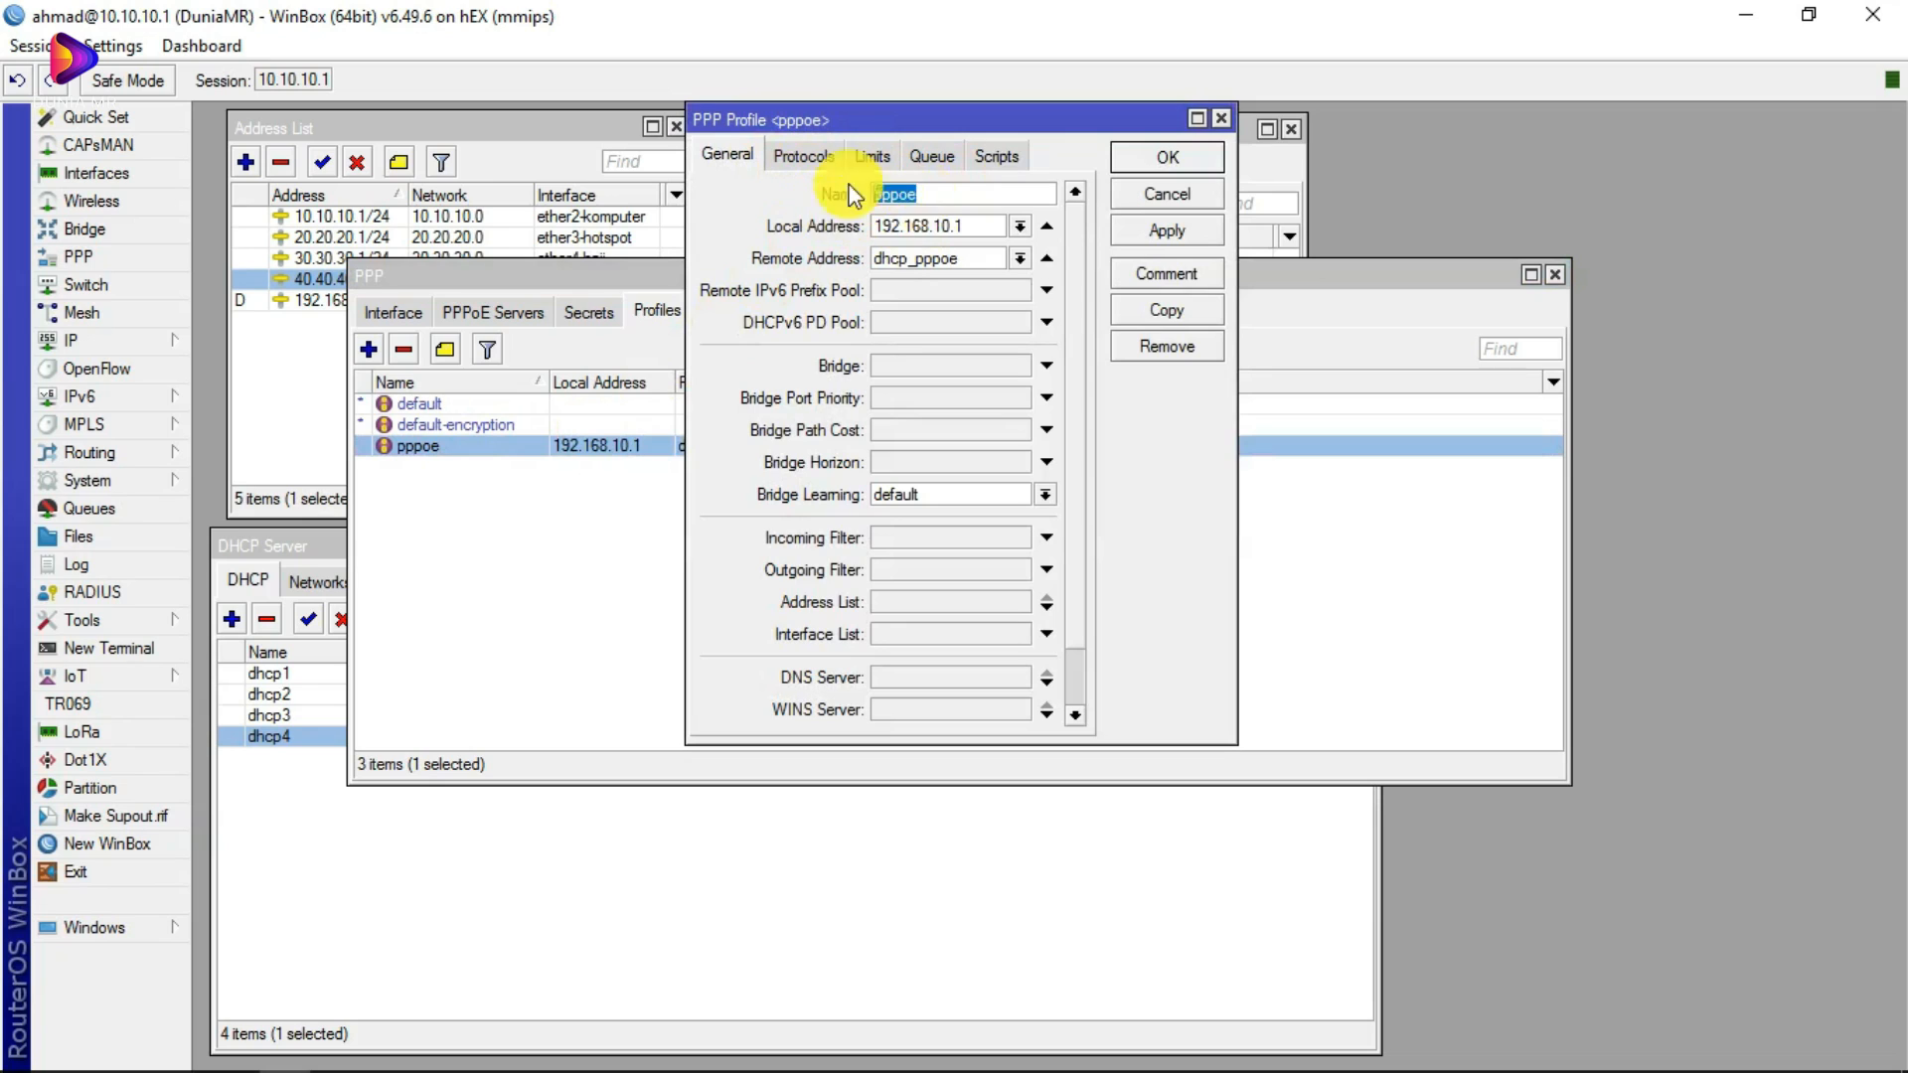
drag(934, 196, 842, 189)
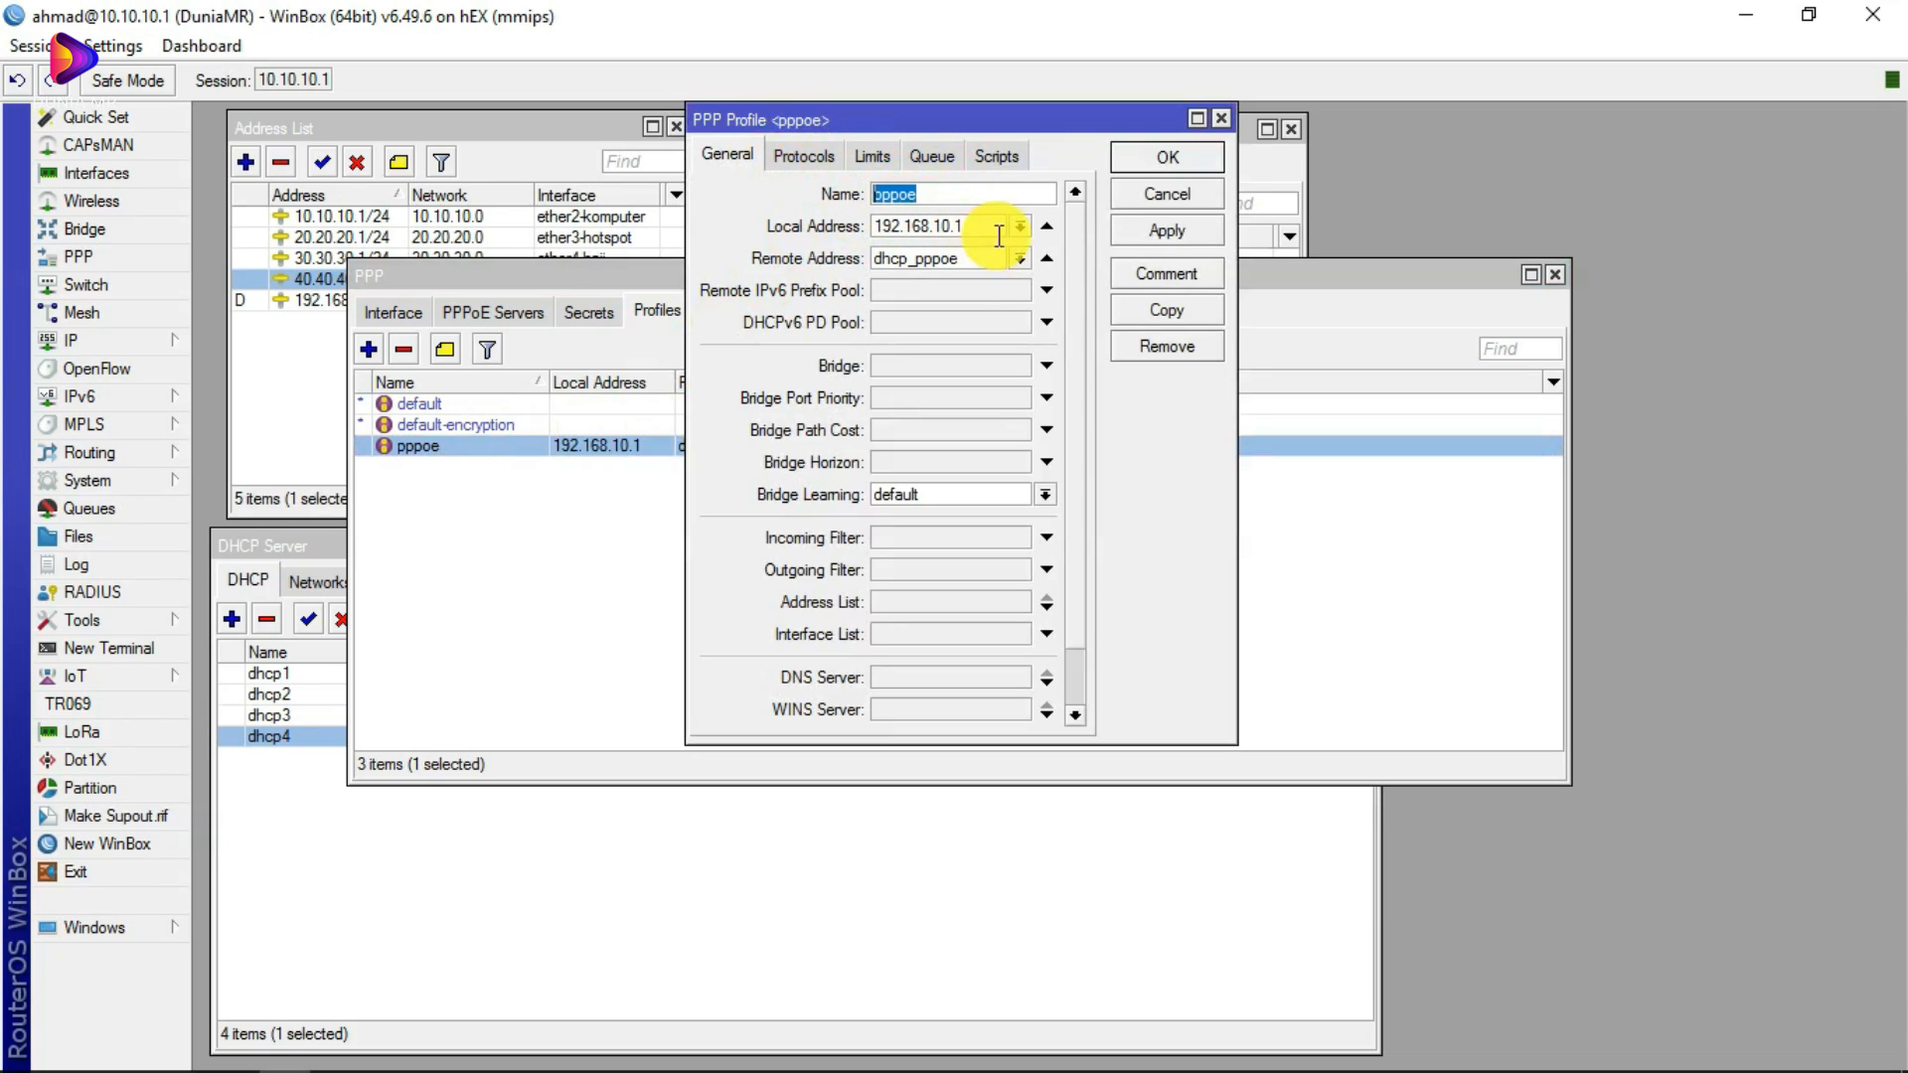
click(978, 227)
drag(978, 227, 833, 217)
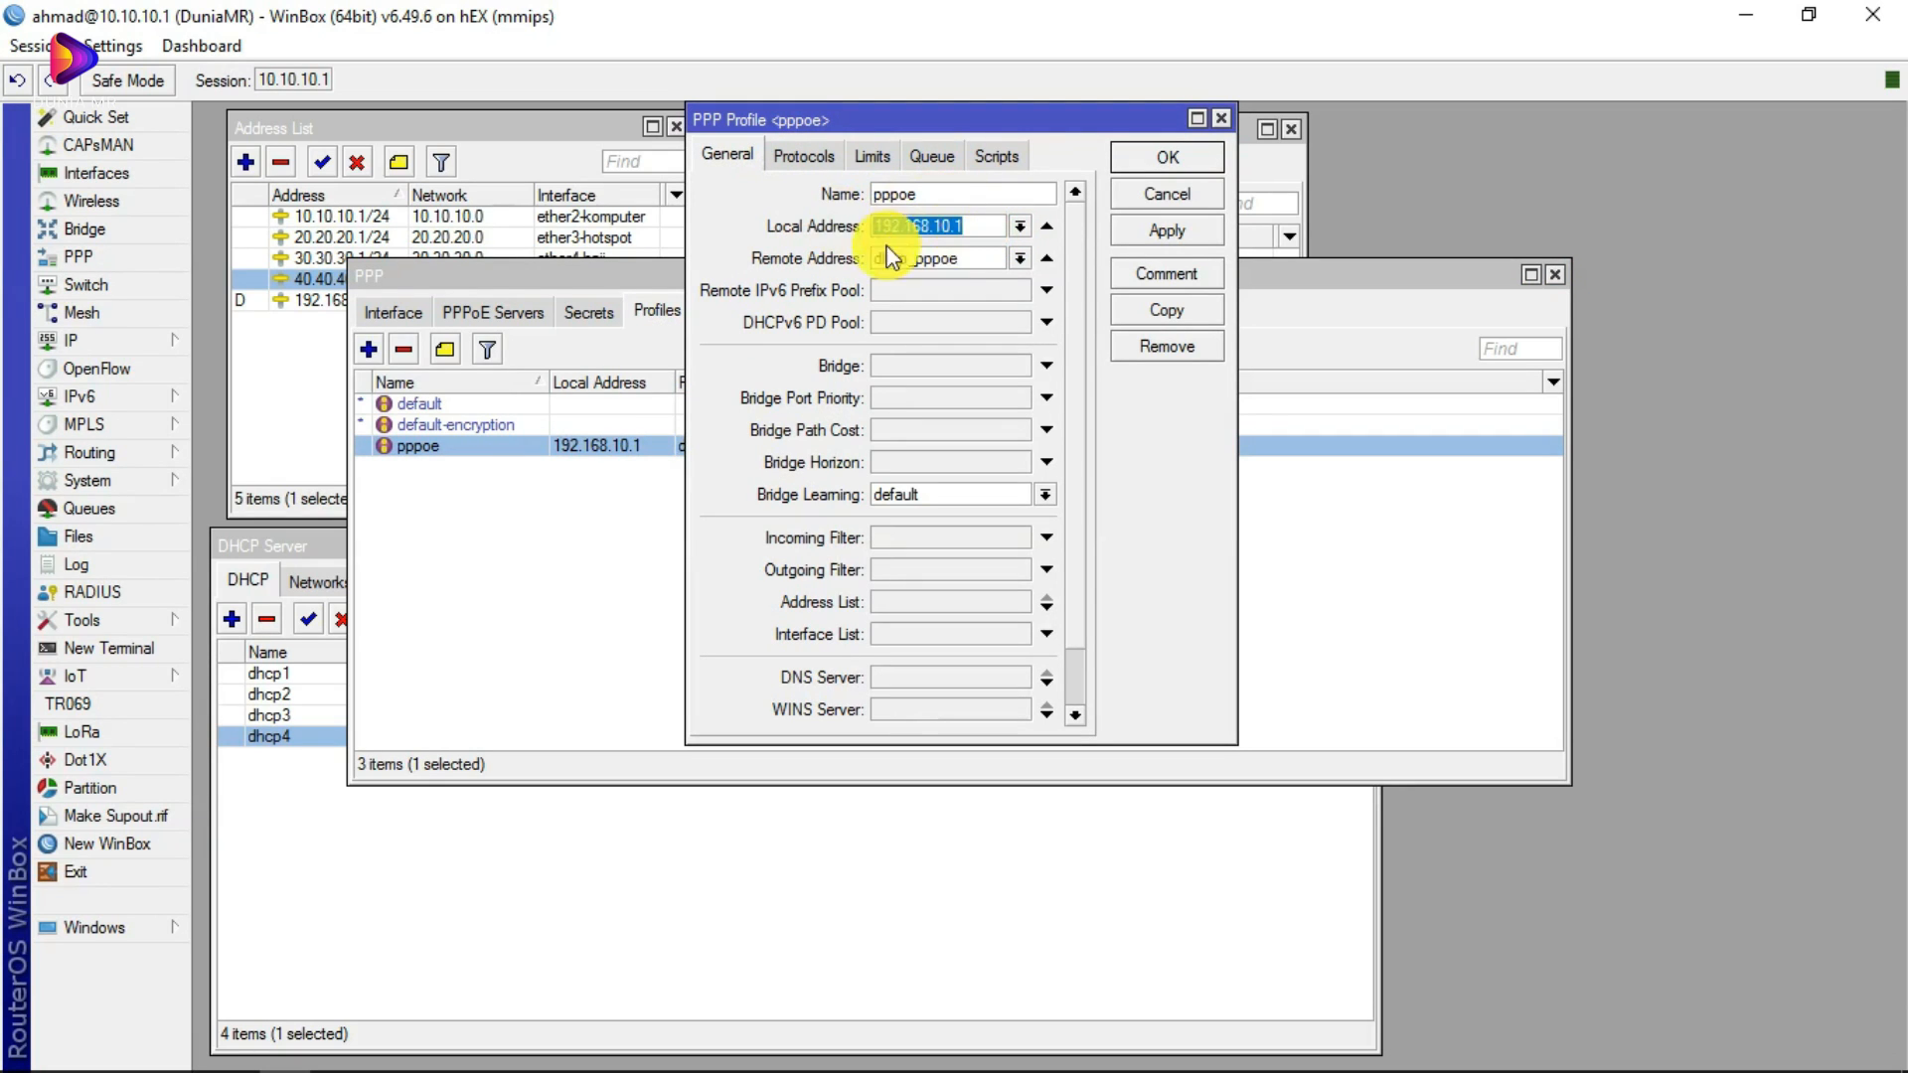
drag(966, 230, 755, 227)
drag(984, 228, 822, 228)
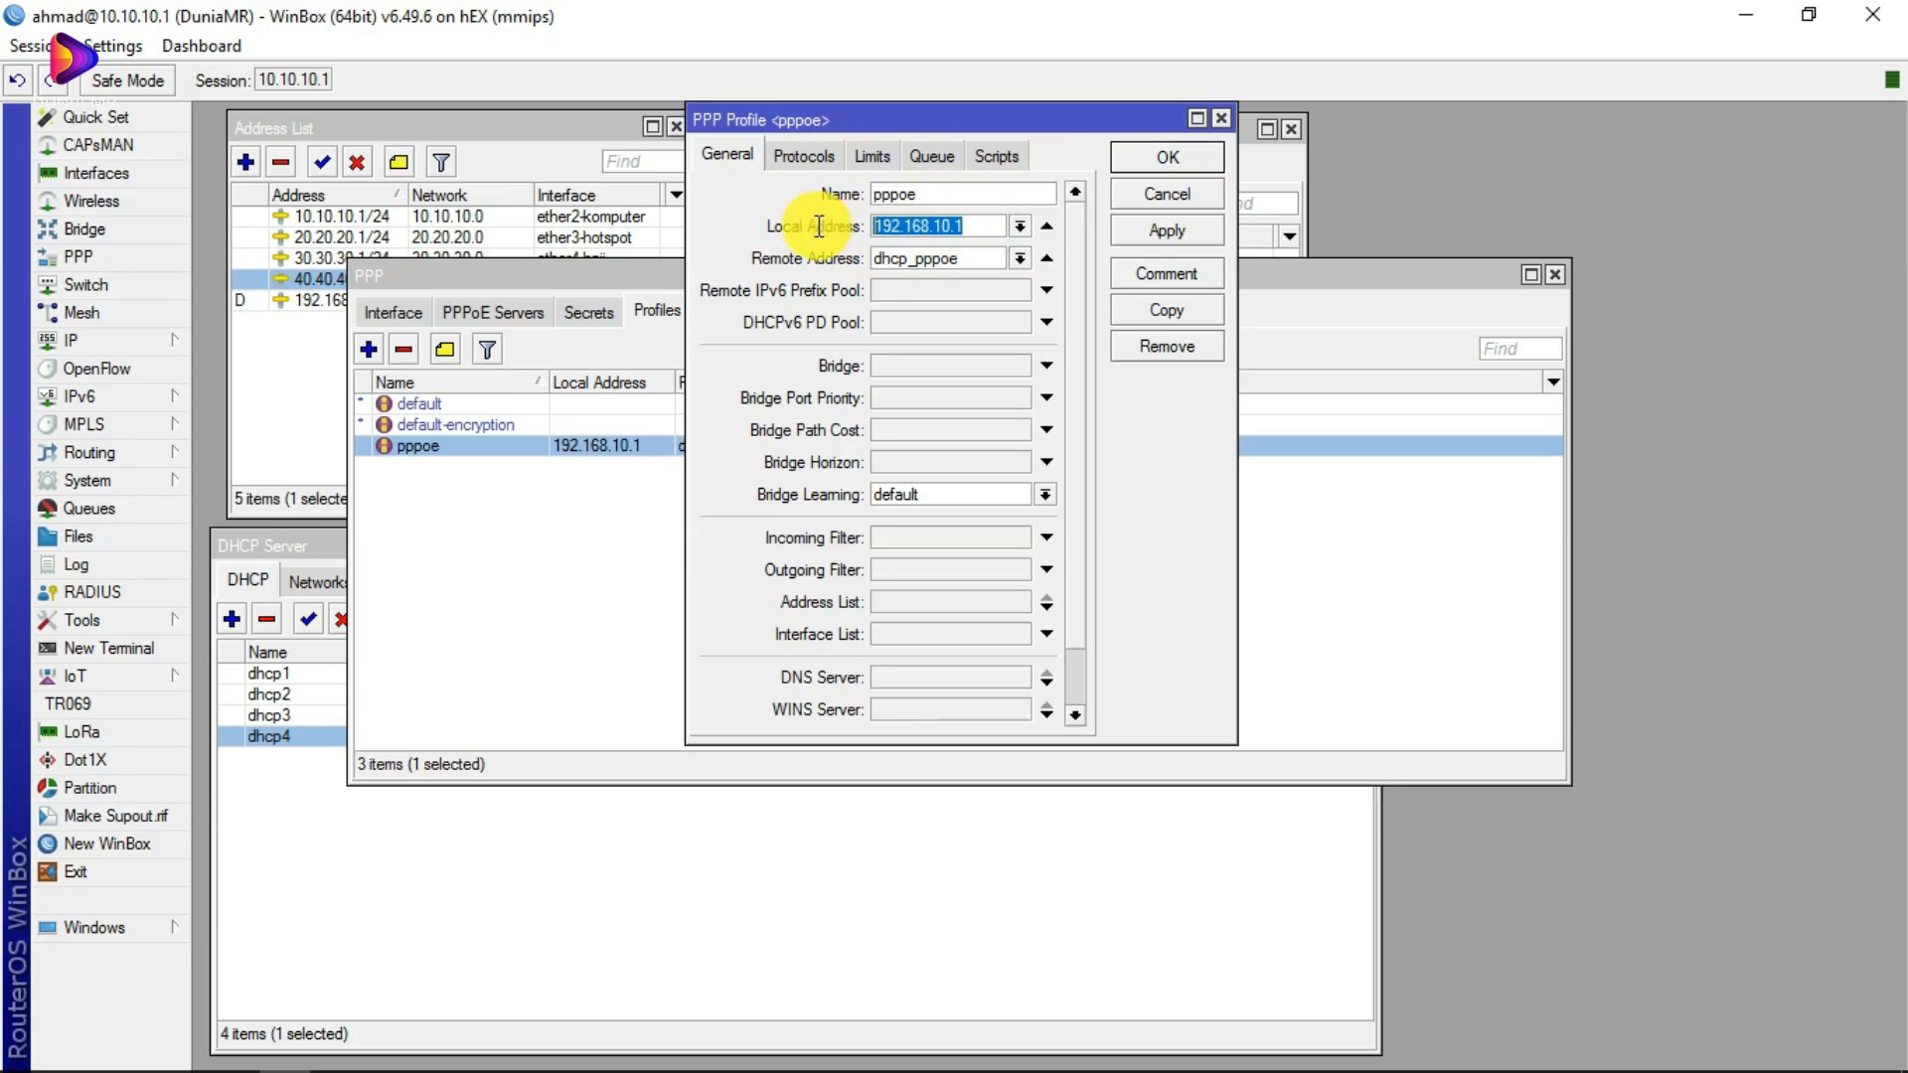
click(943, 228)
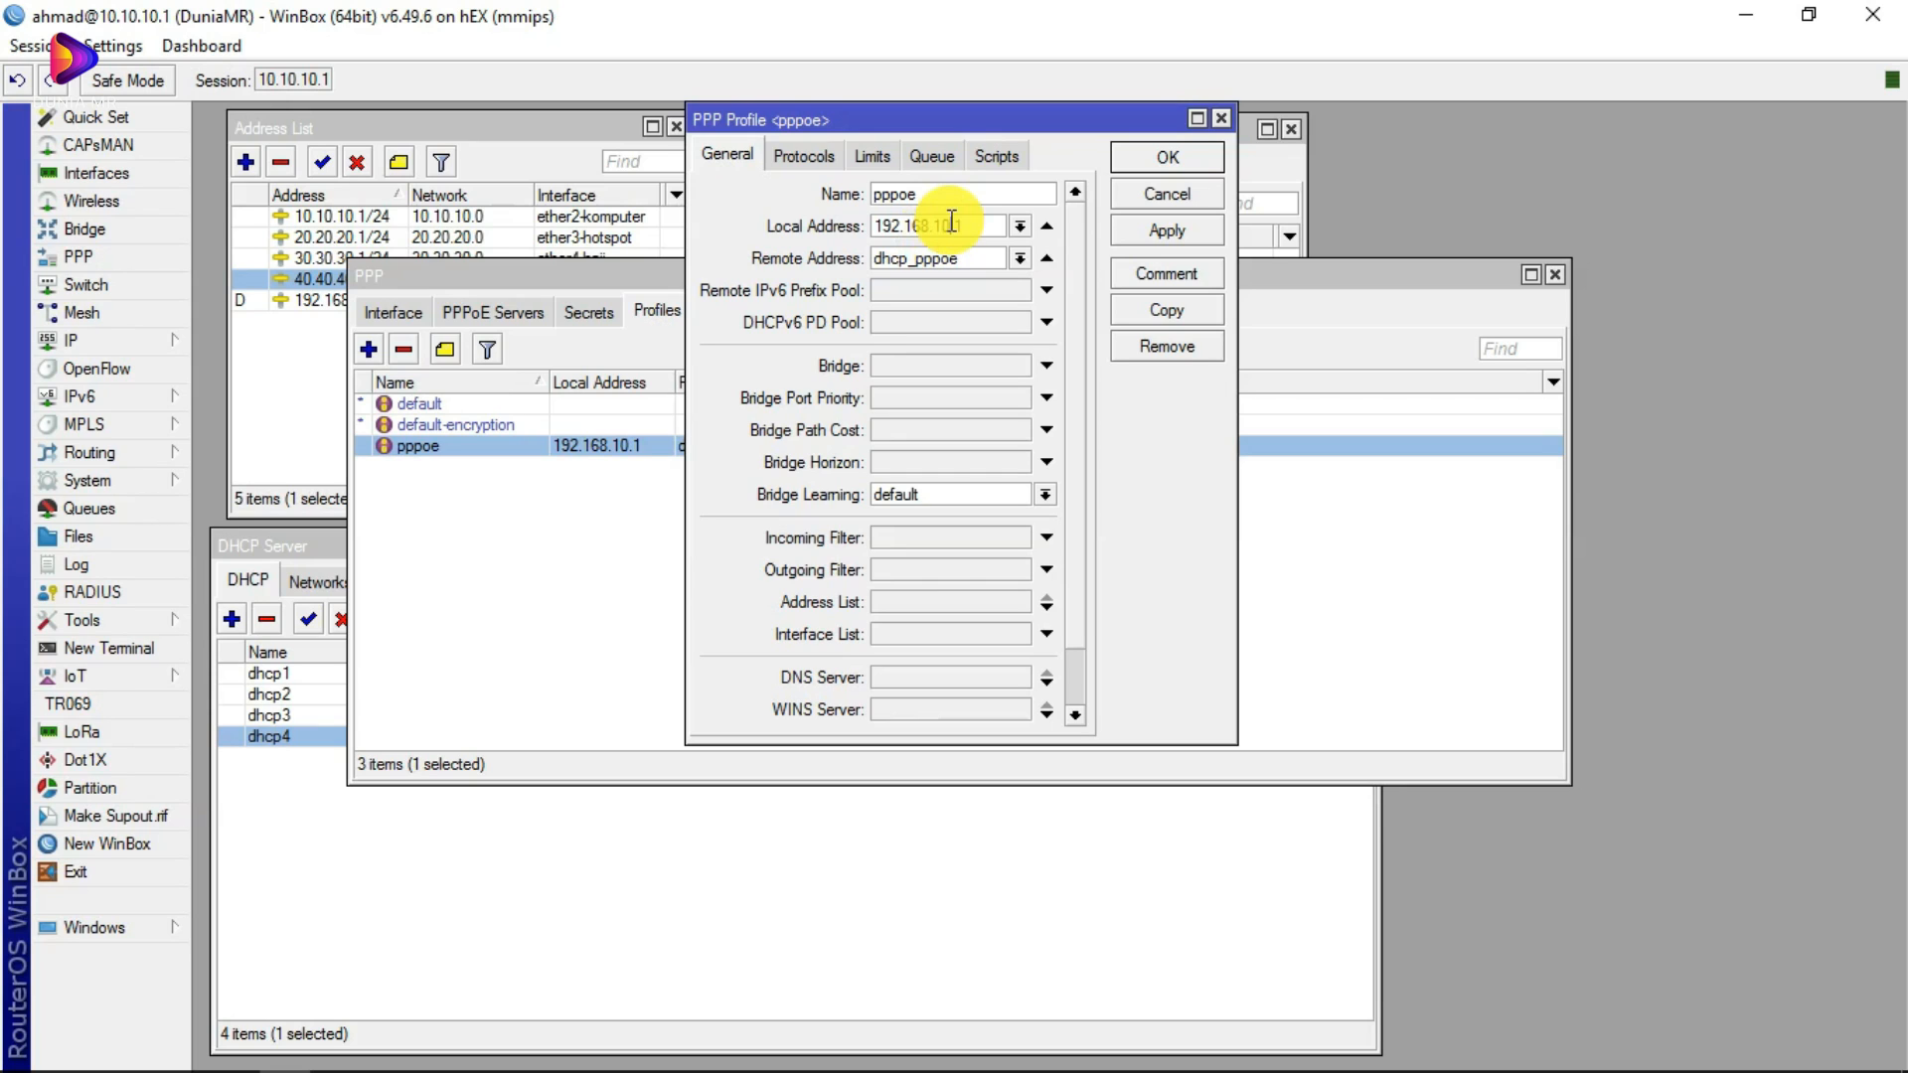
double_click(953, 225)
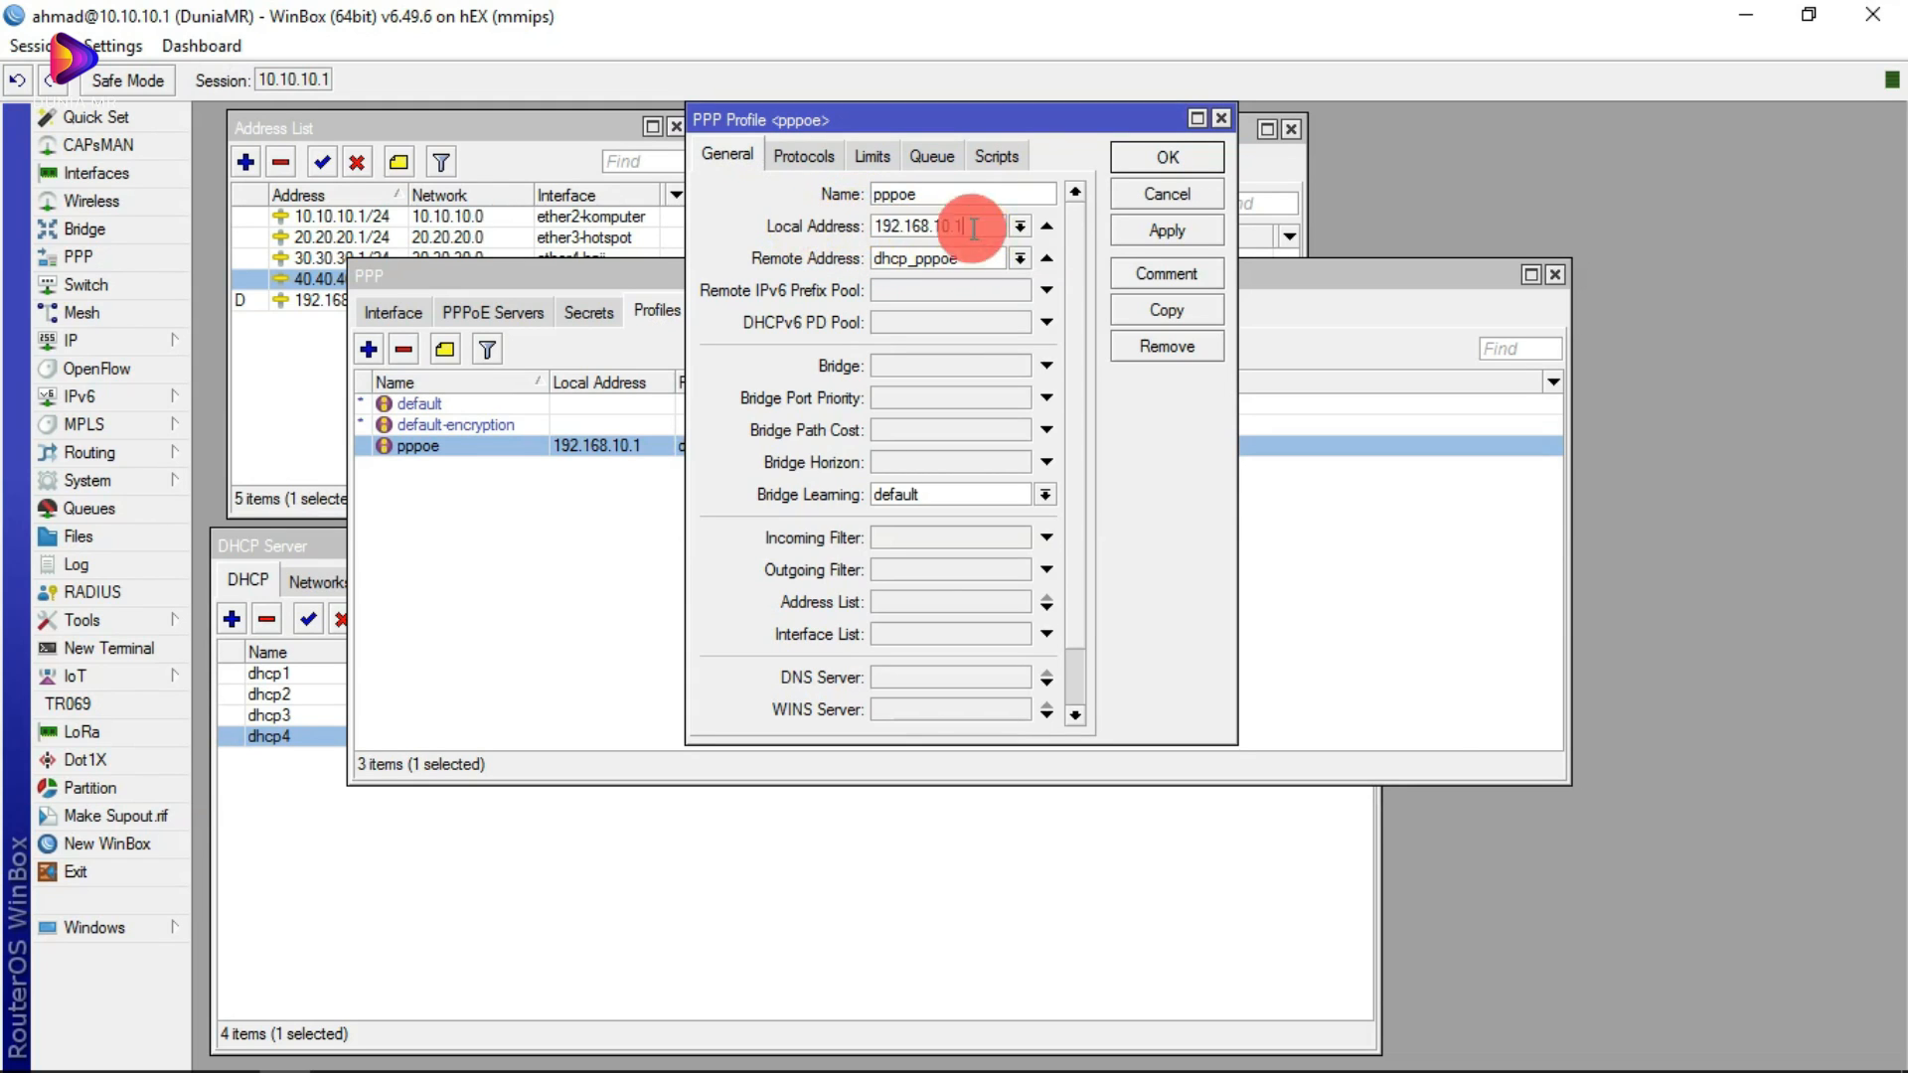
click(983, 260)
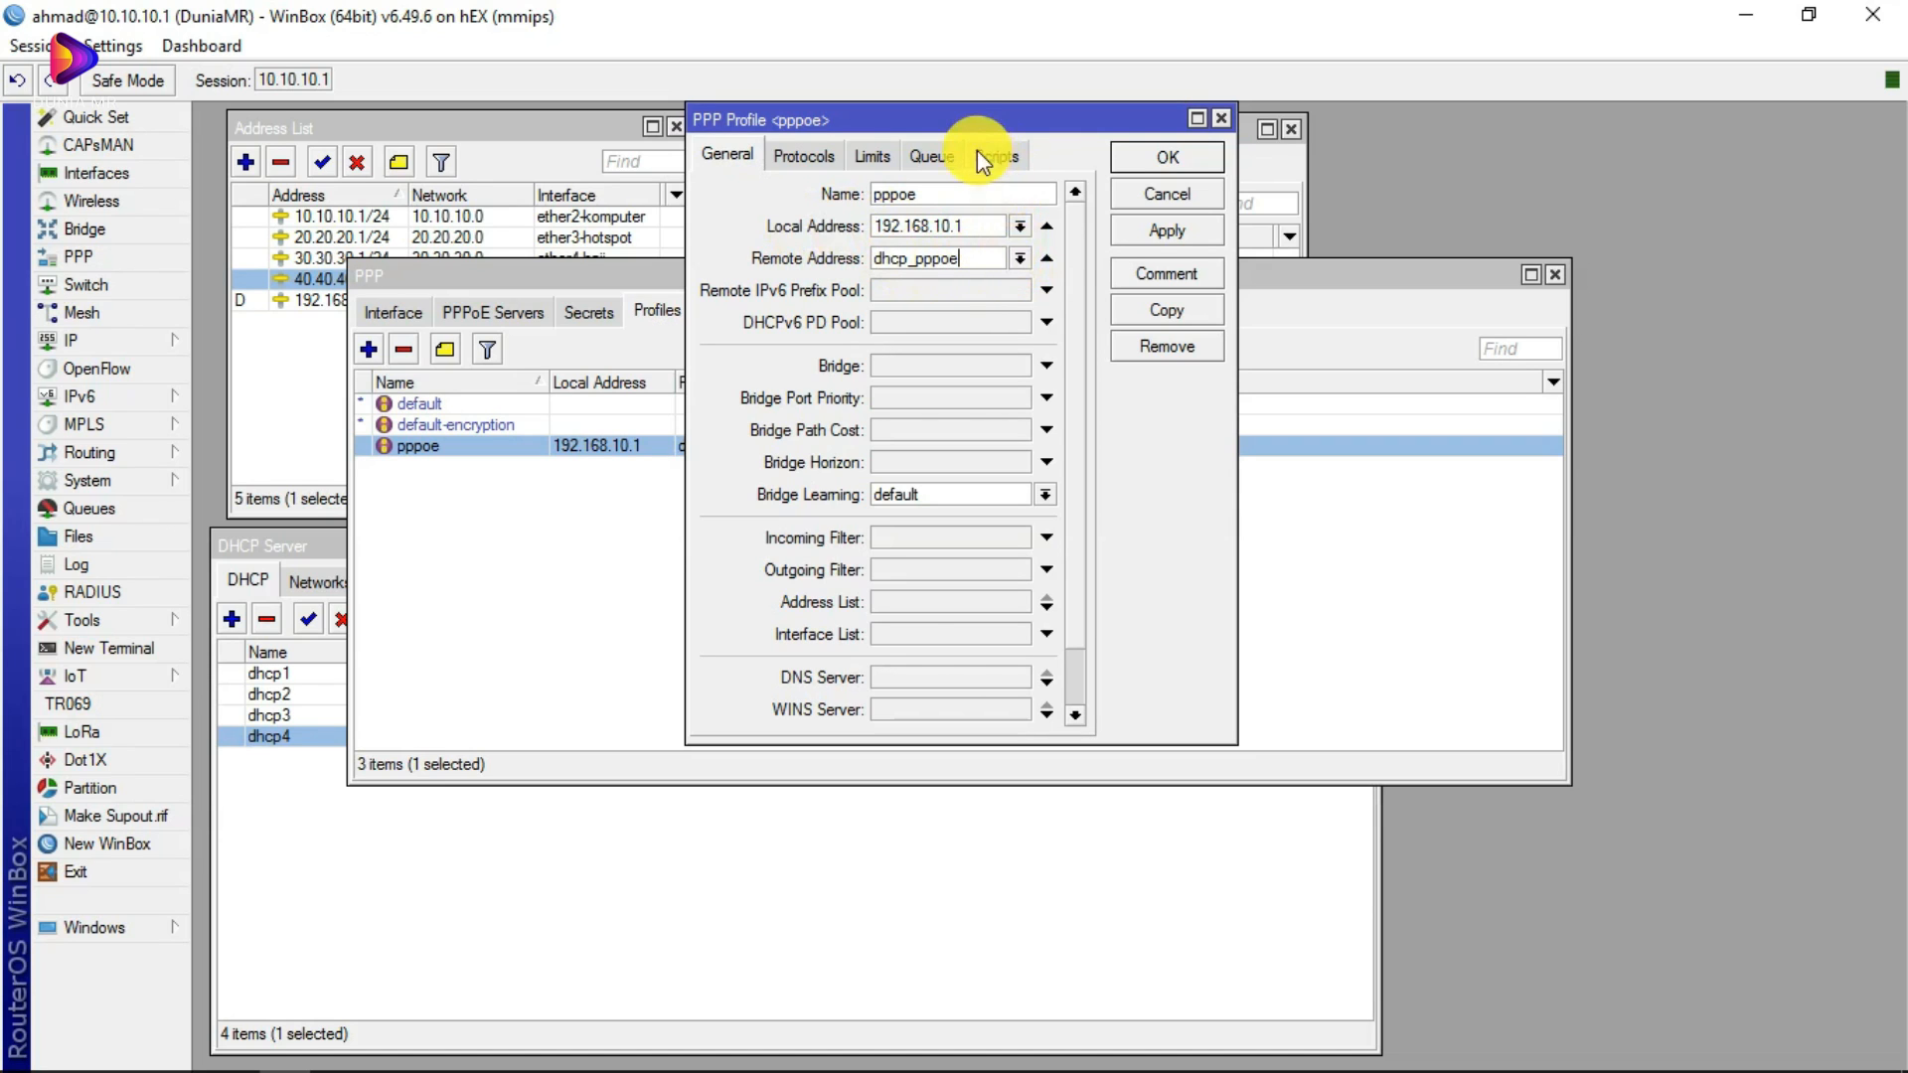
drag(949, 139, 1192, 251)
drag(814, 280, 946, 480)
click(1158, 241)
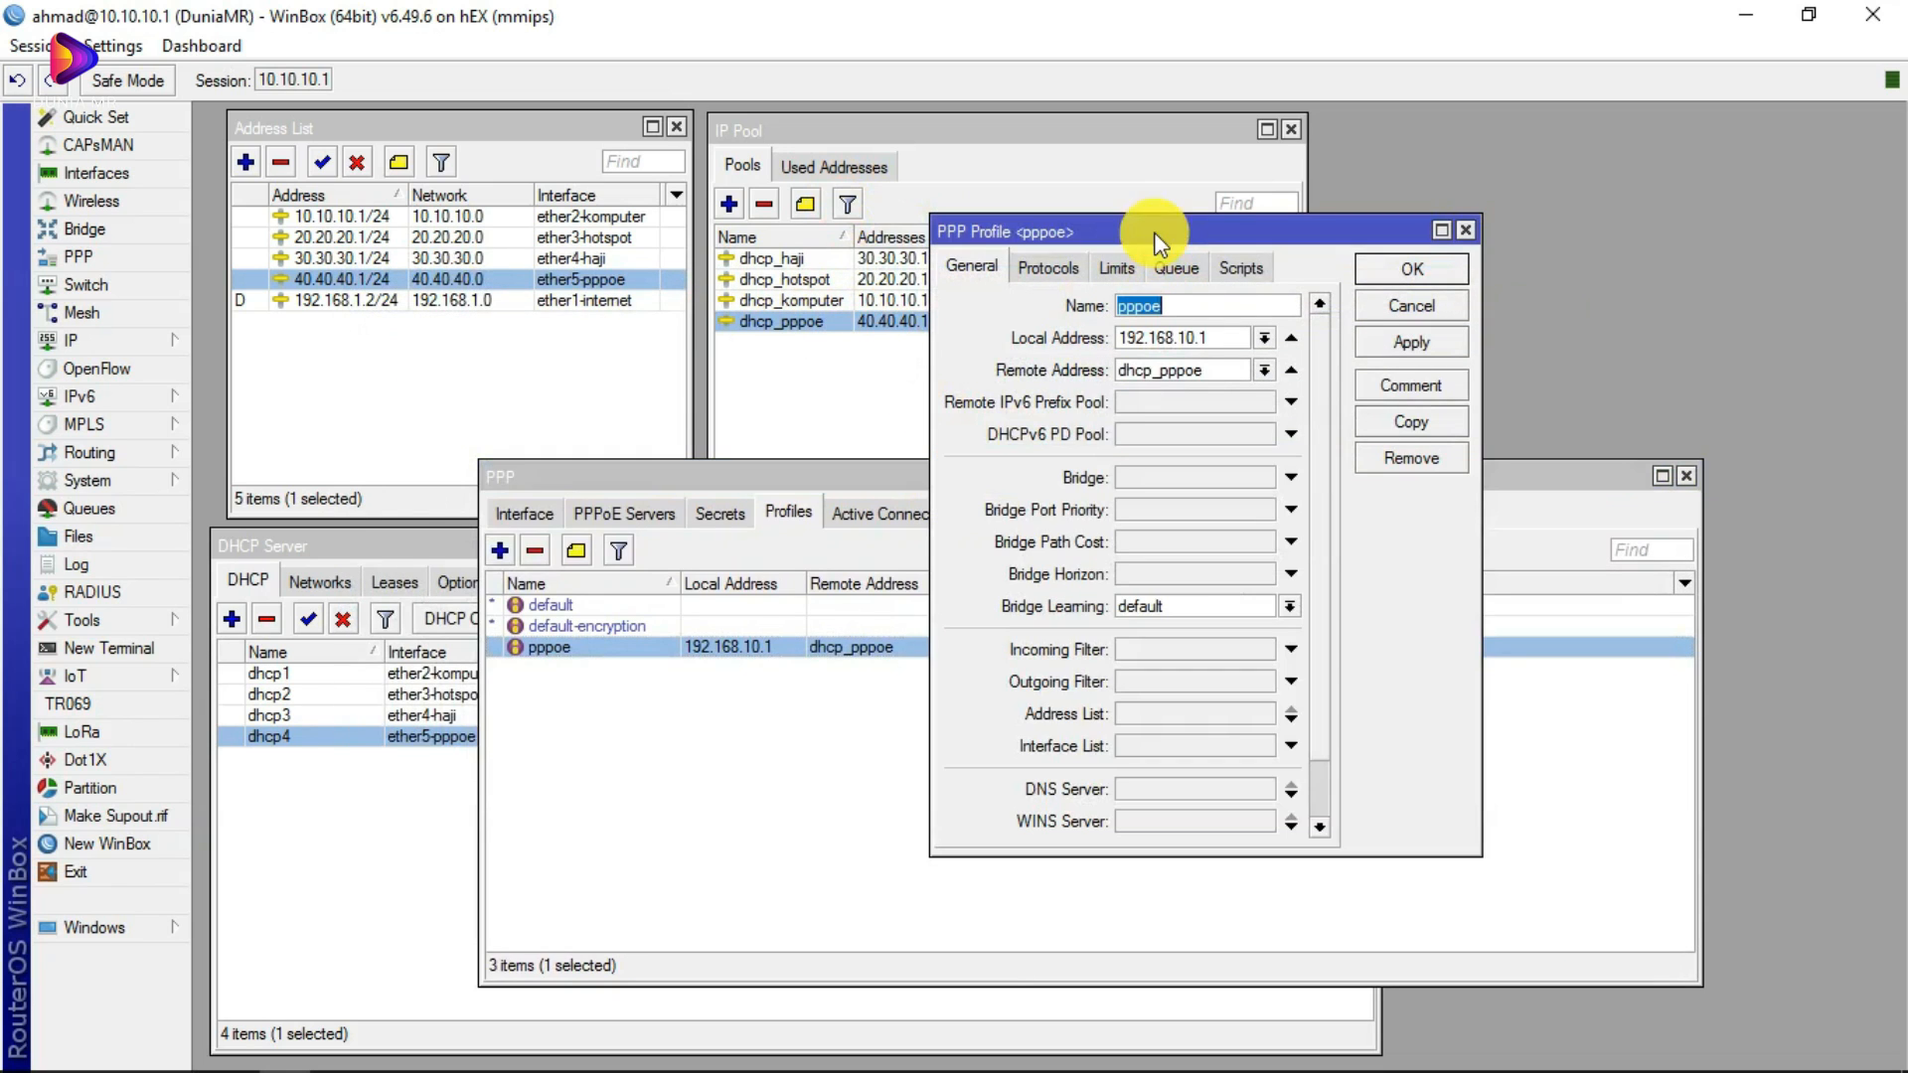
click(1263, 370)
click(1170, 447)
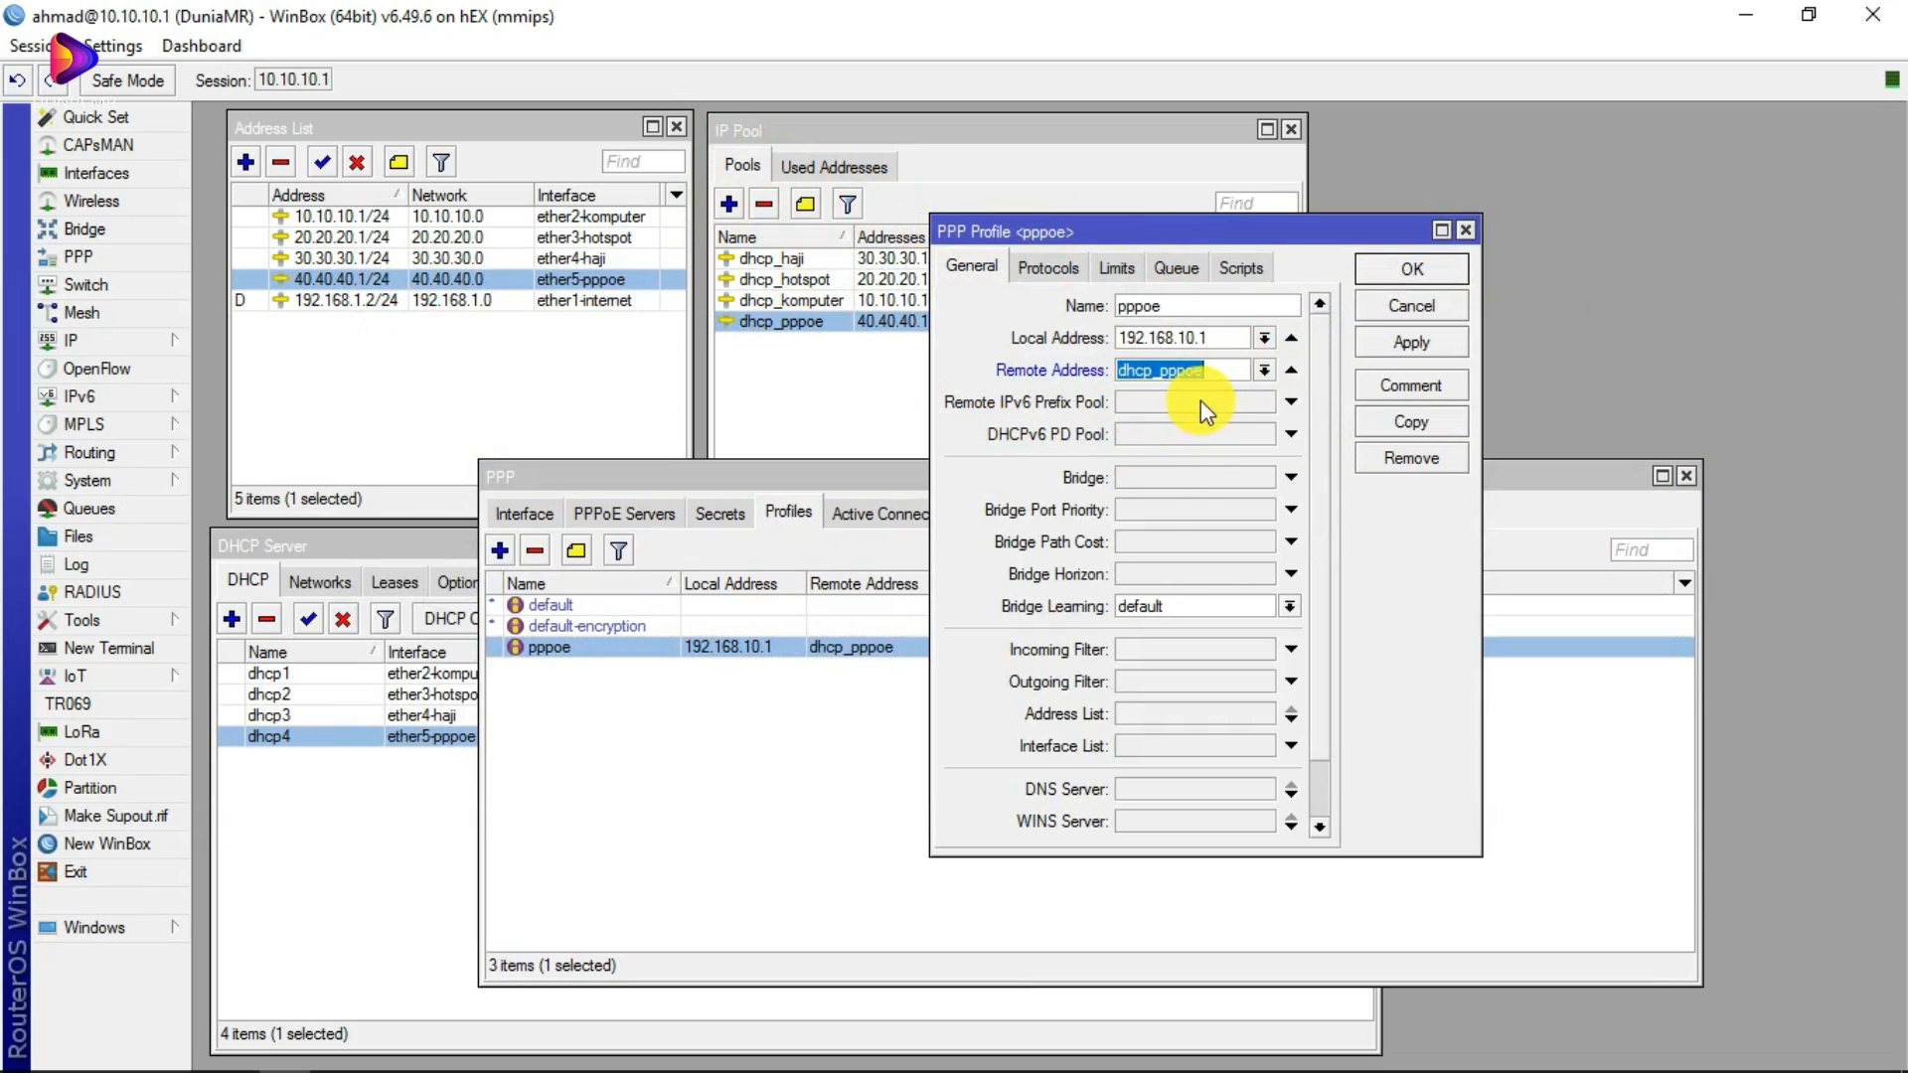
click(1049, 266)
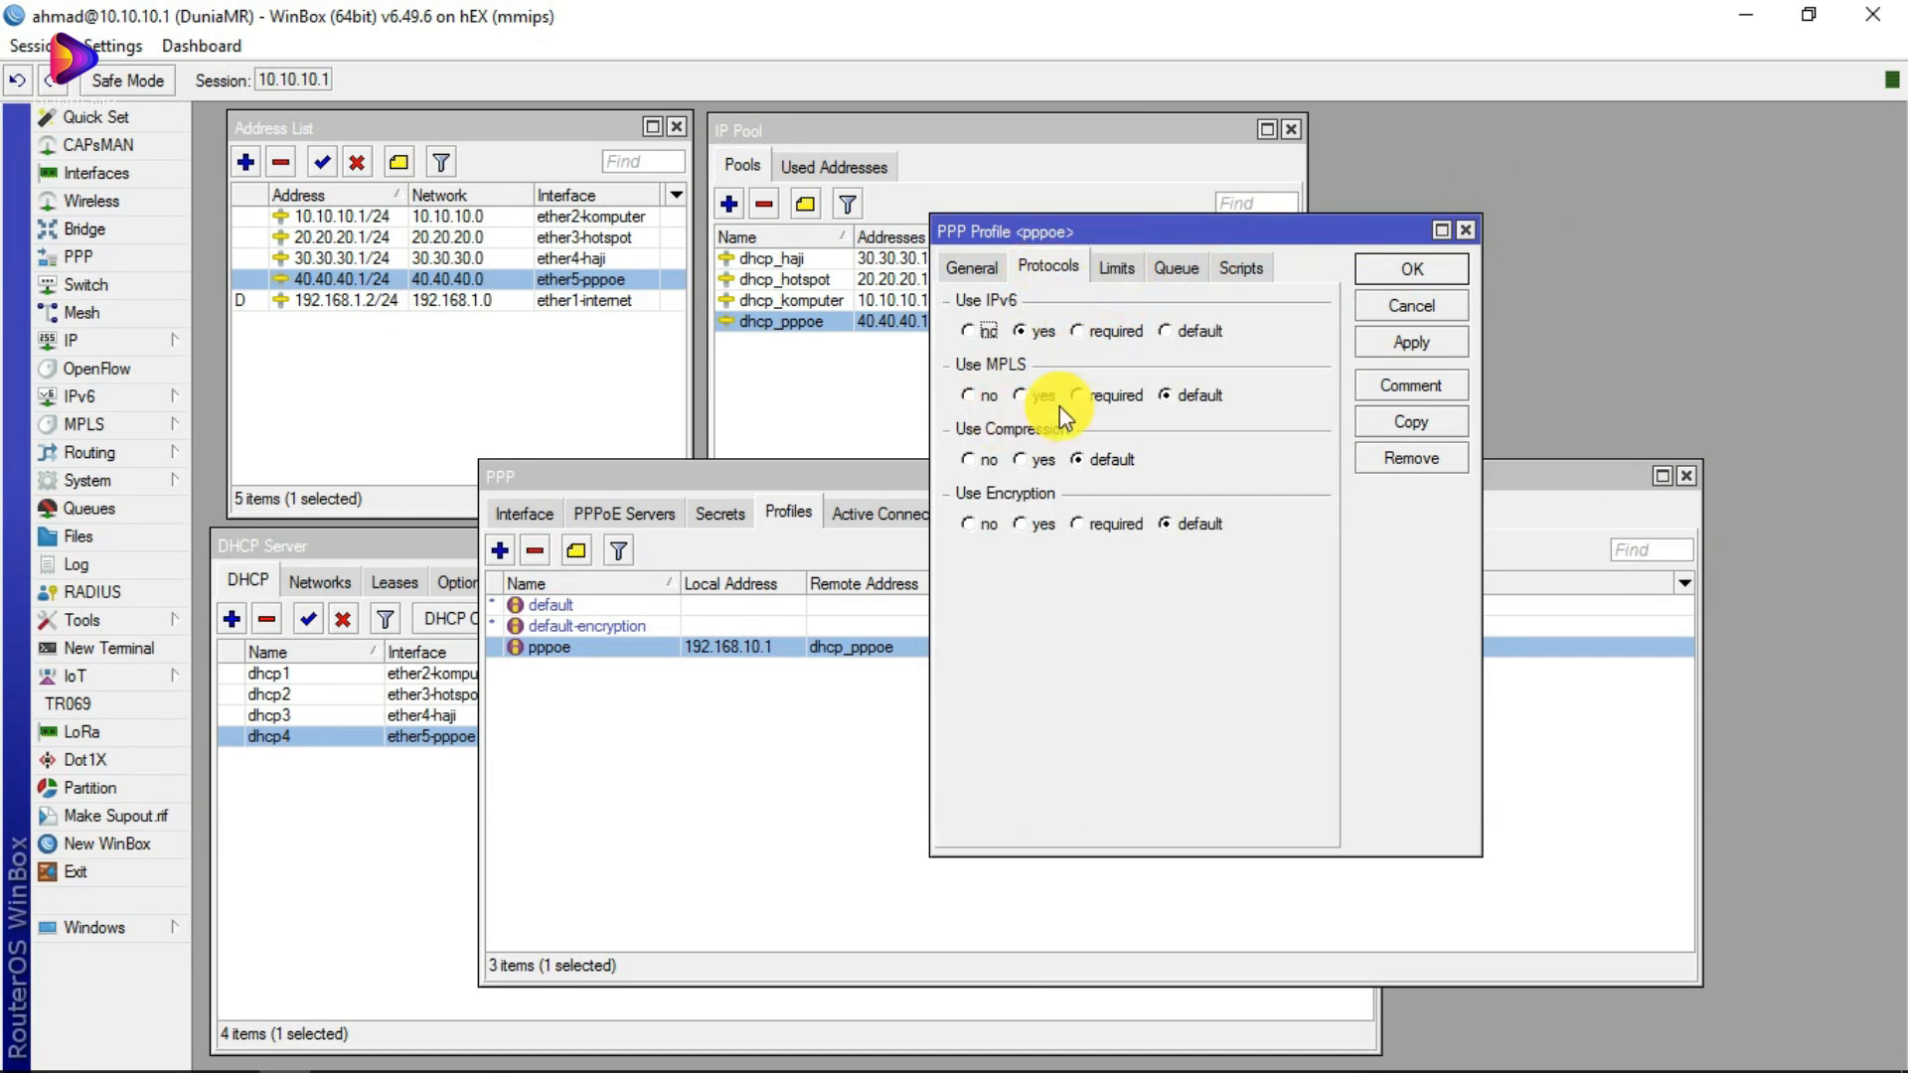
click(1176, 267)
click(1116, 267)
click(954, 268)
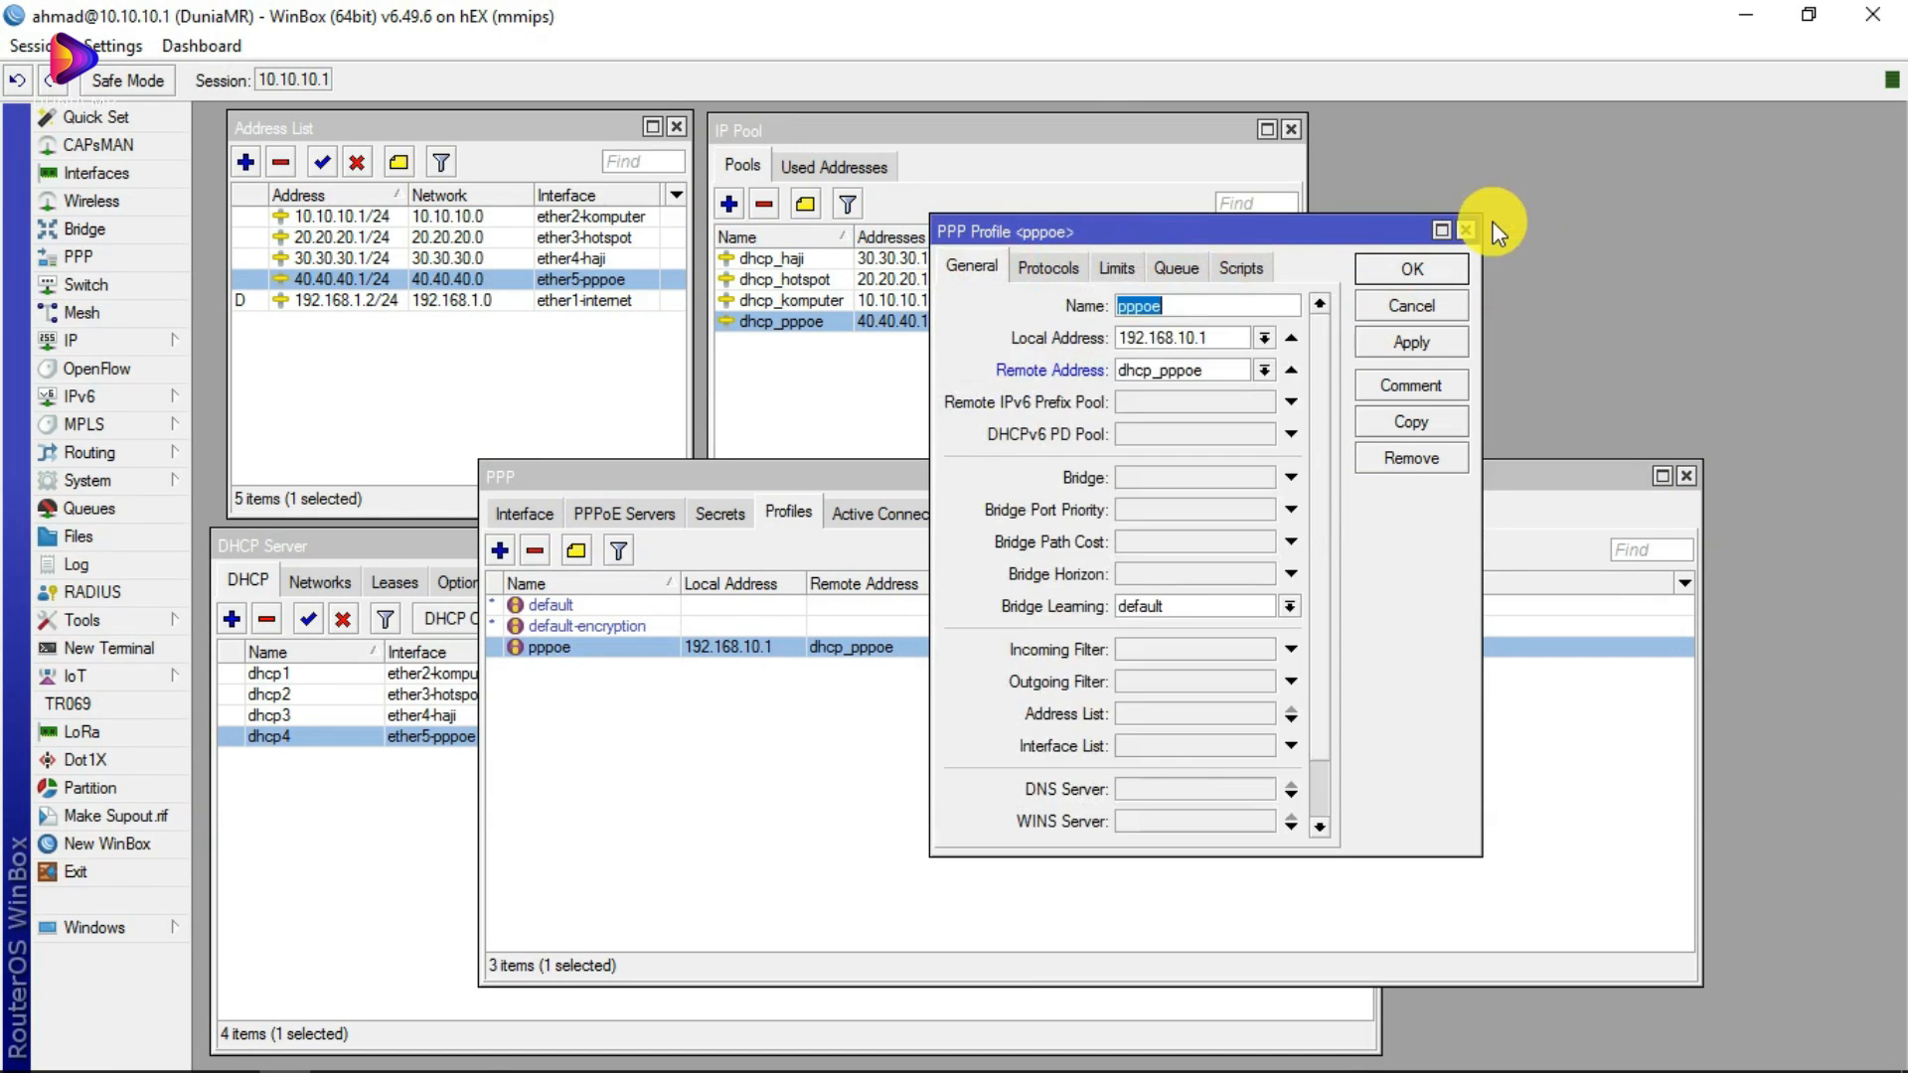
click(1463, 228)
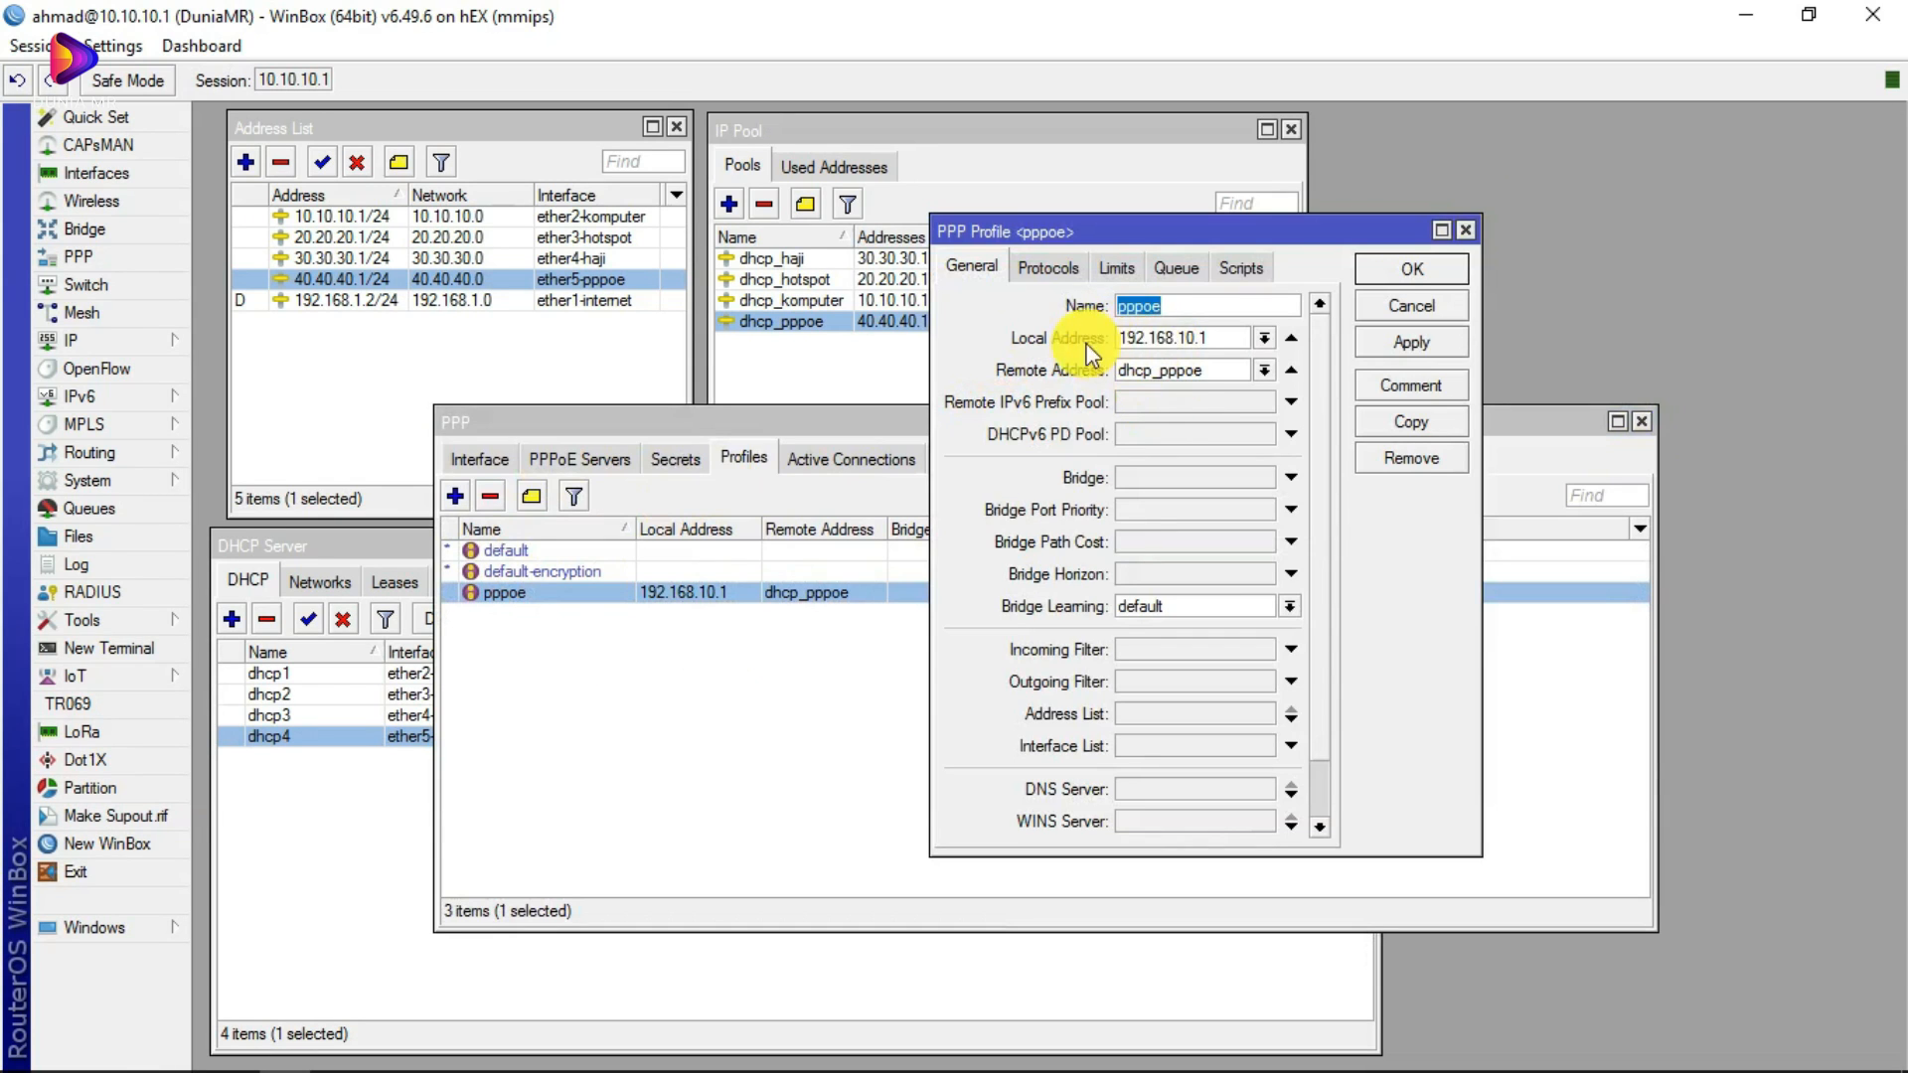
double_click(1202, 340)
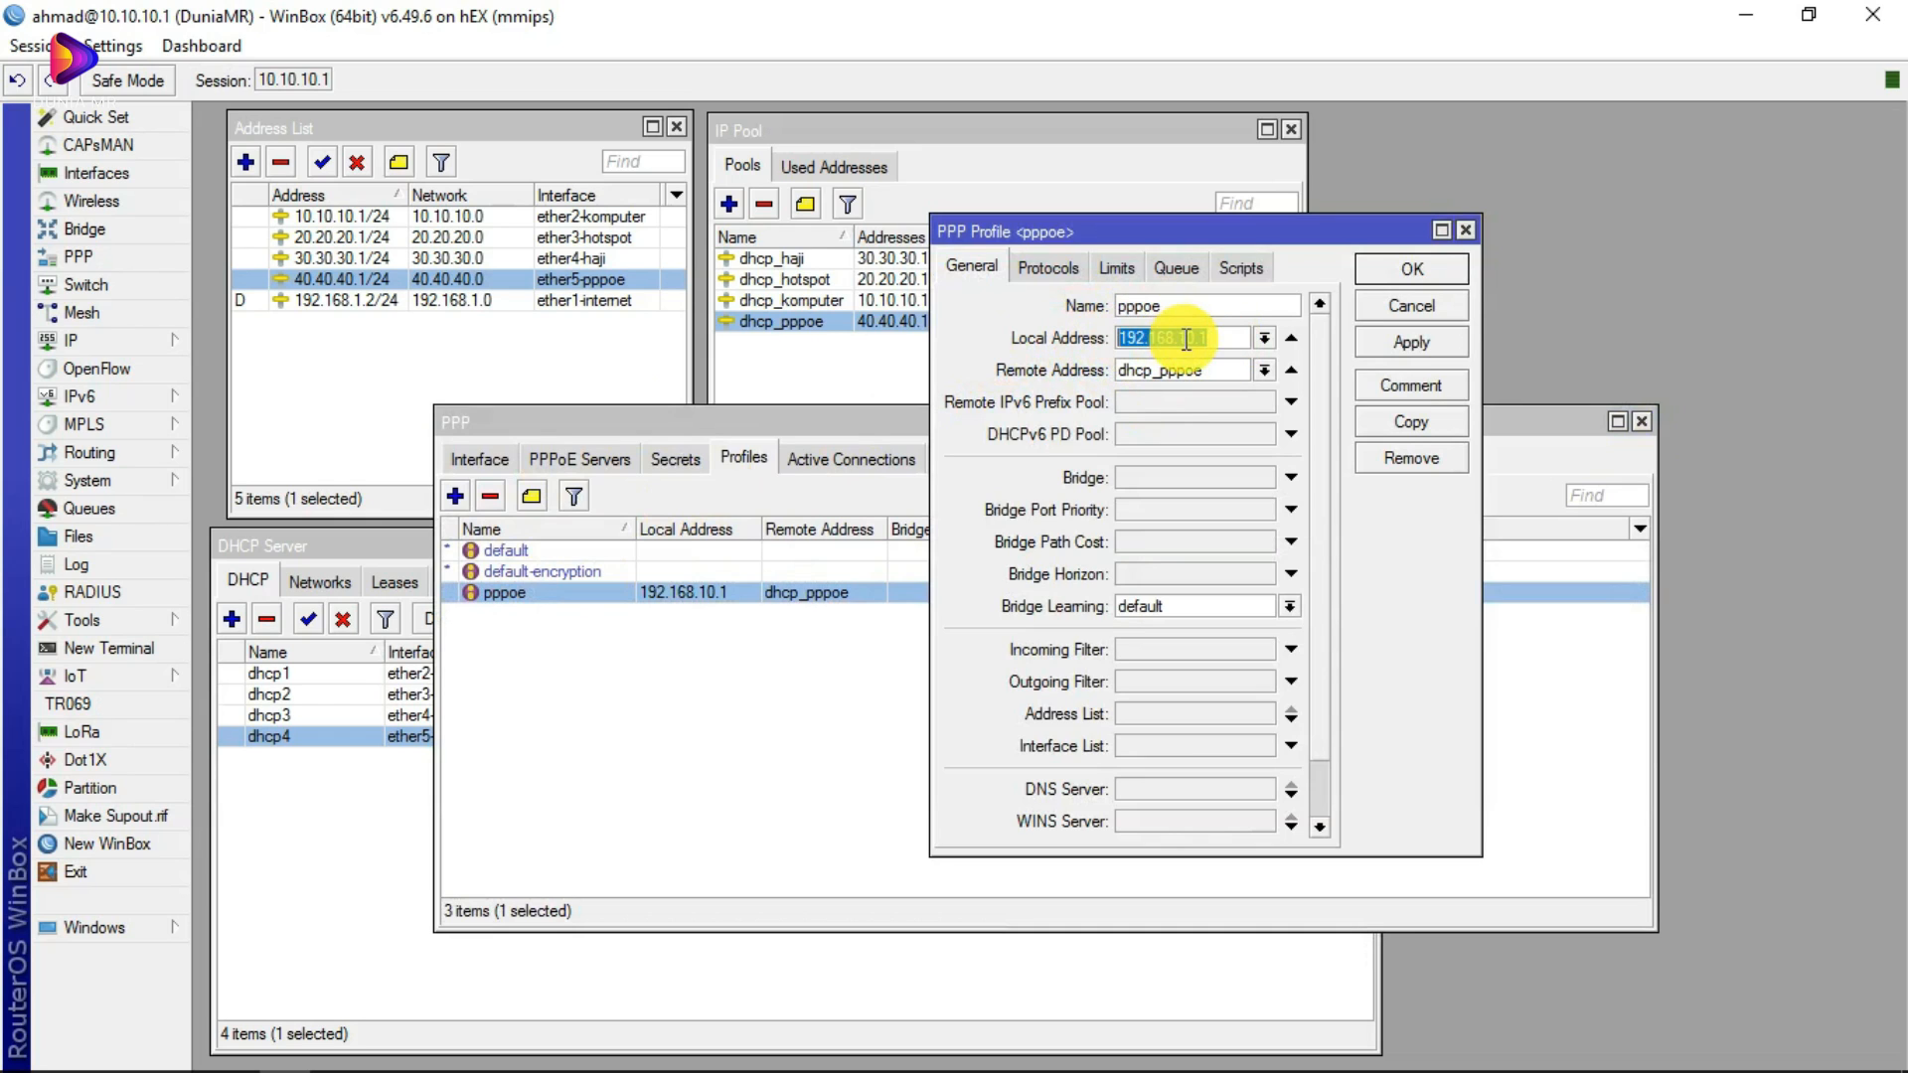
click(1217, 371)
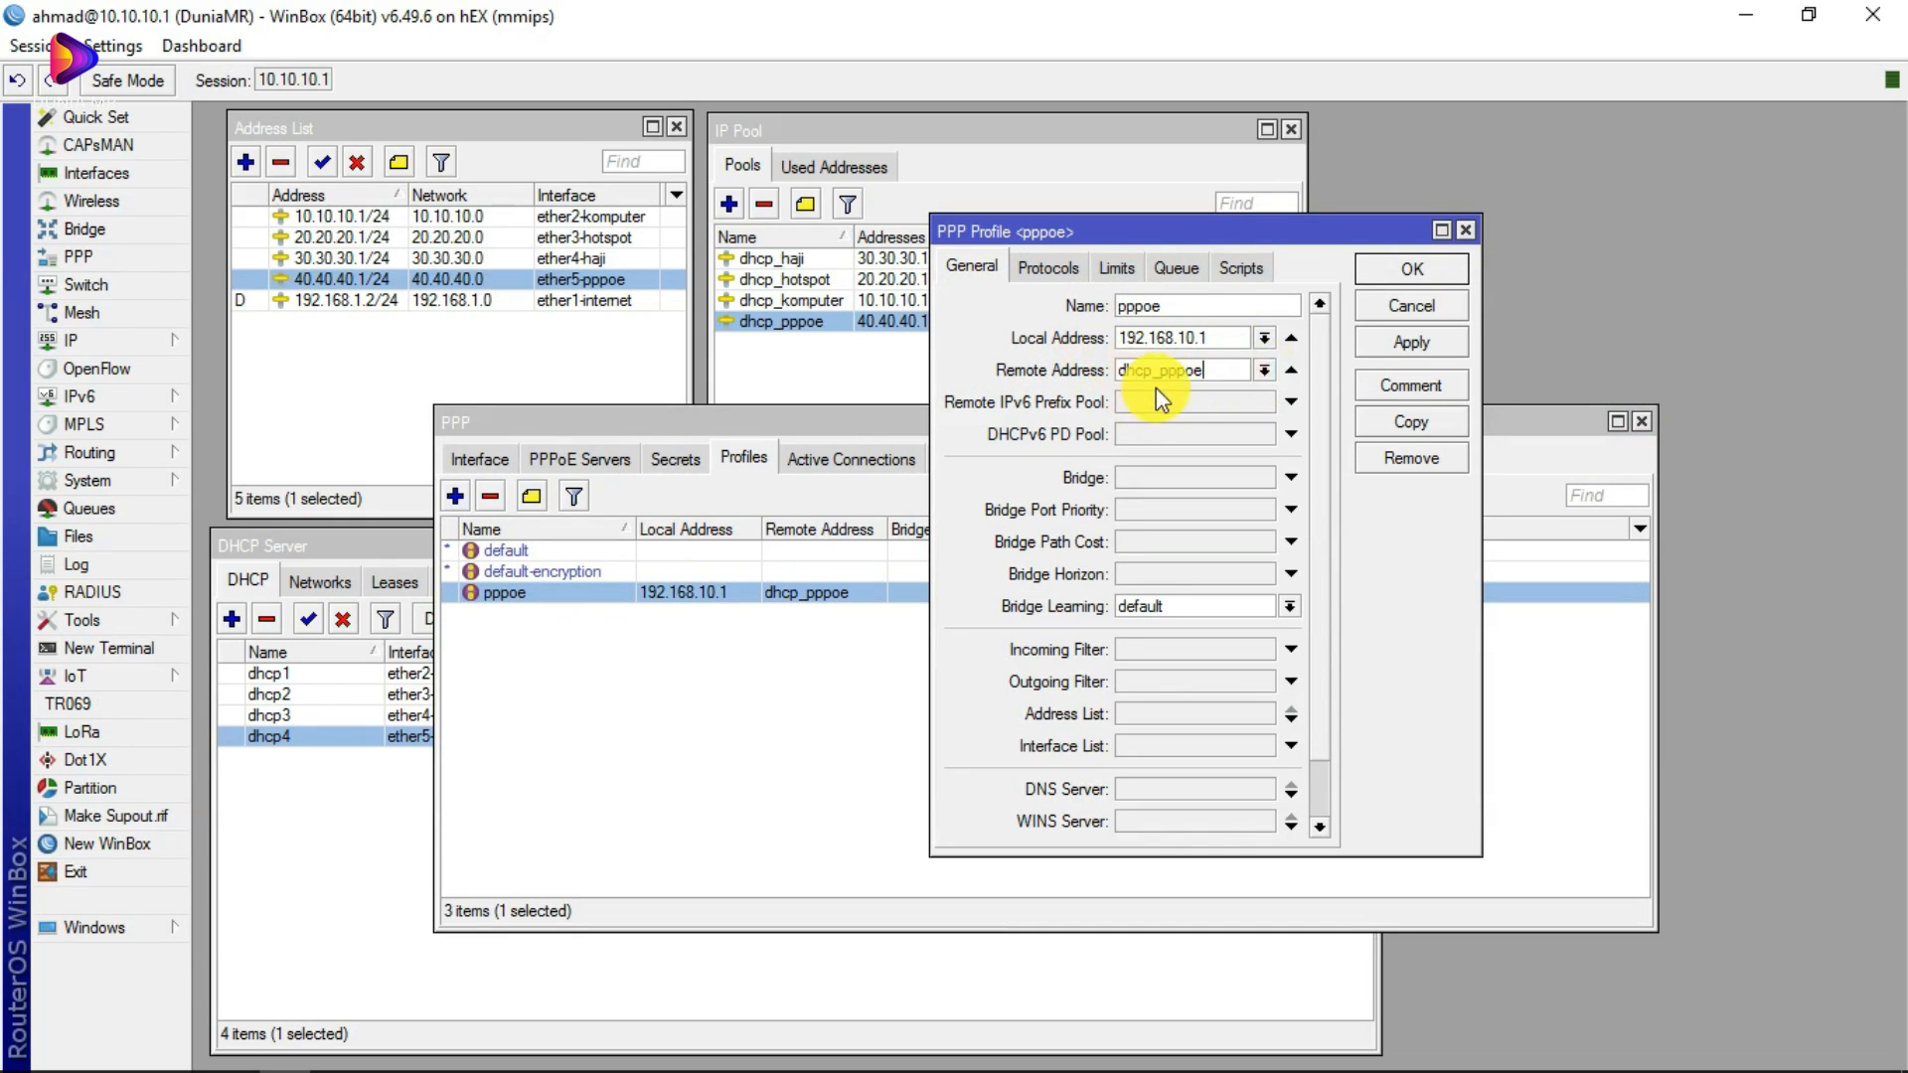
click(1265, 371)
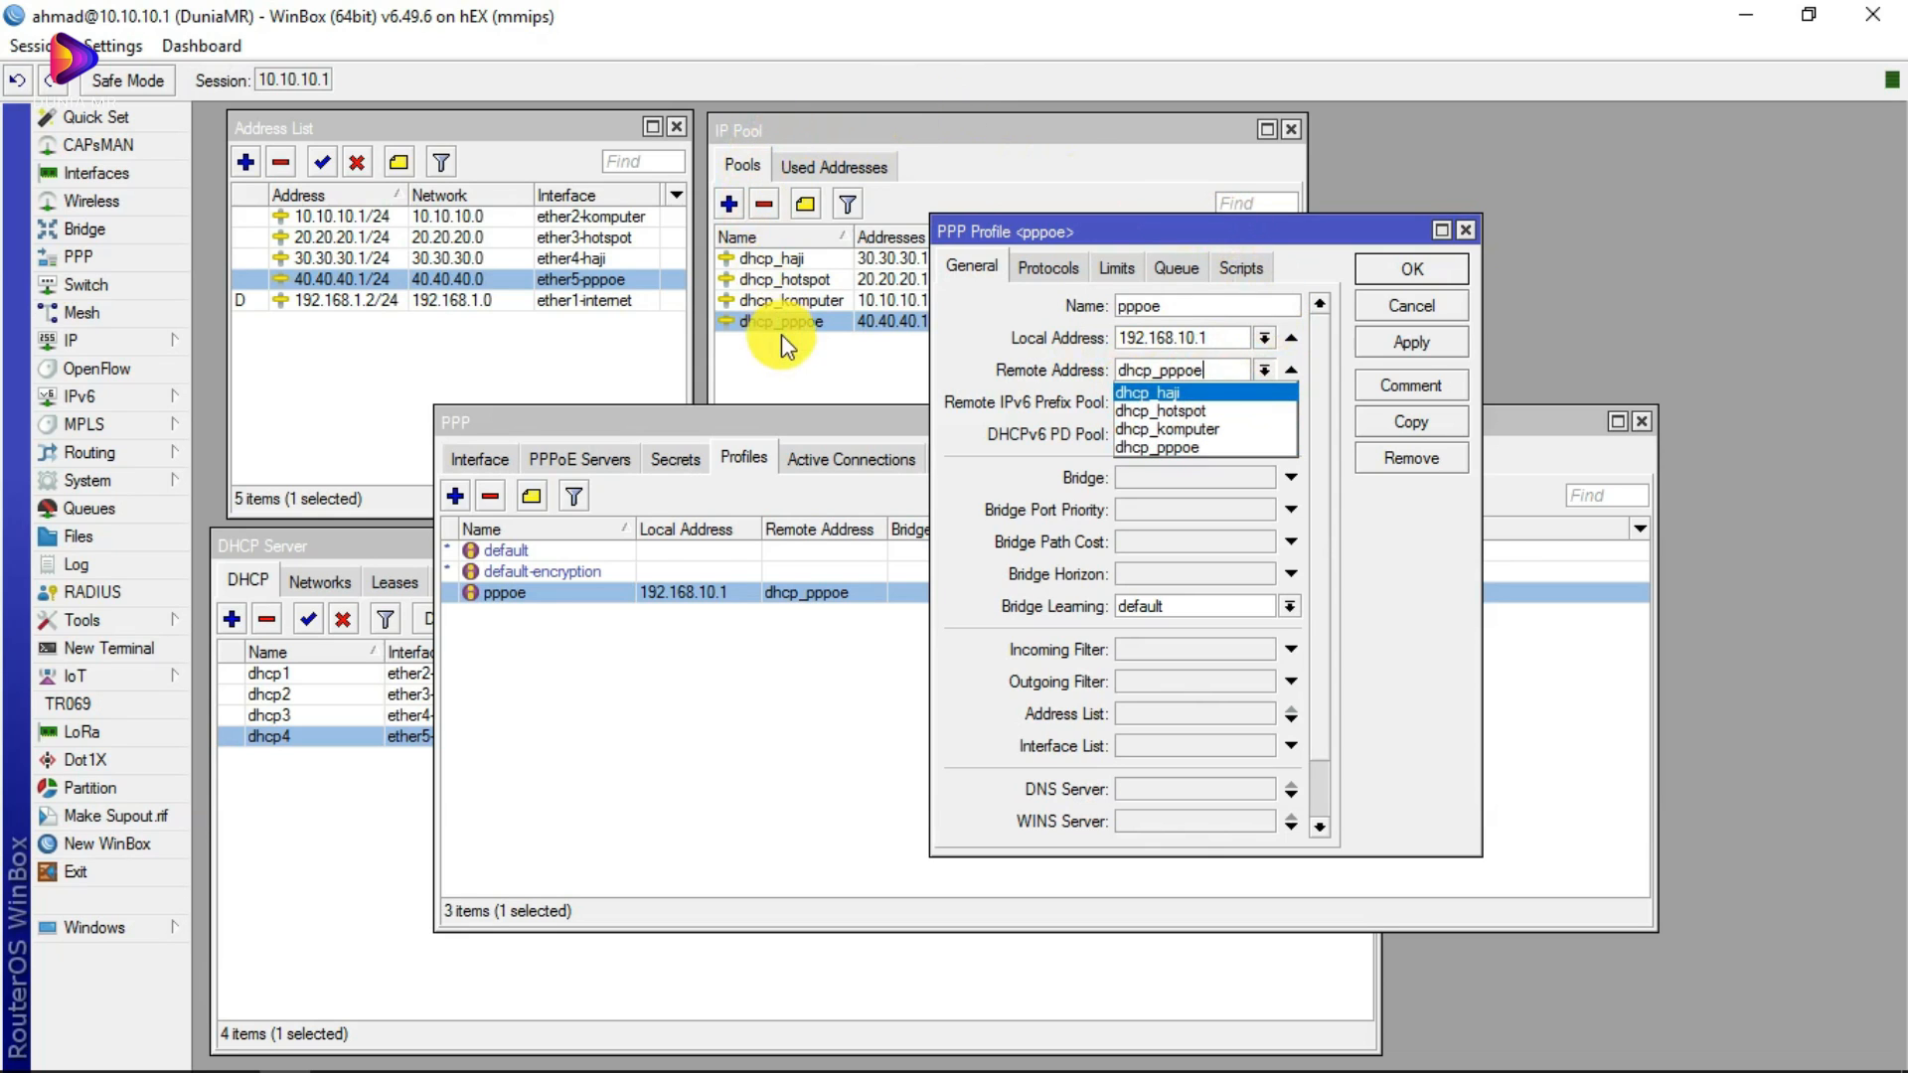
click(1103, 261)
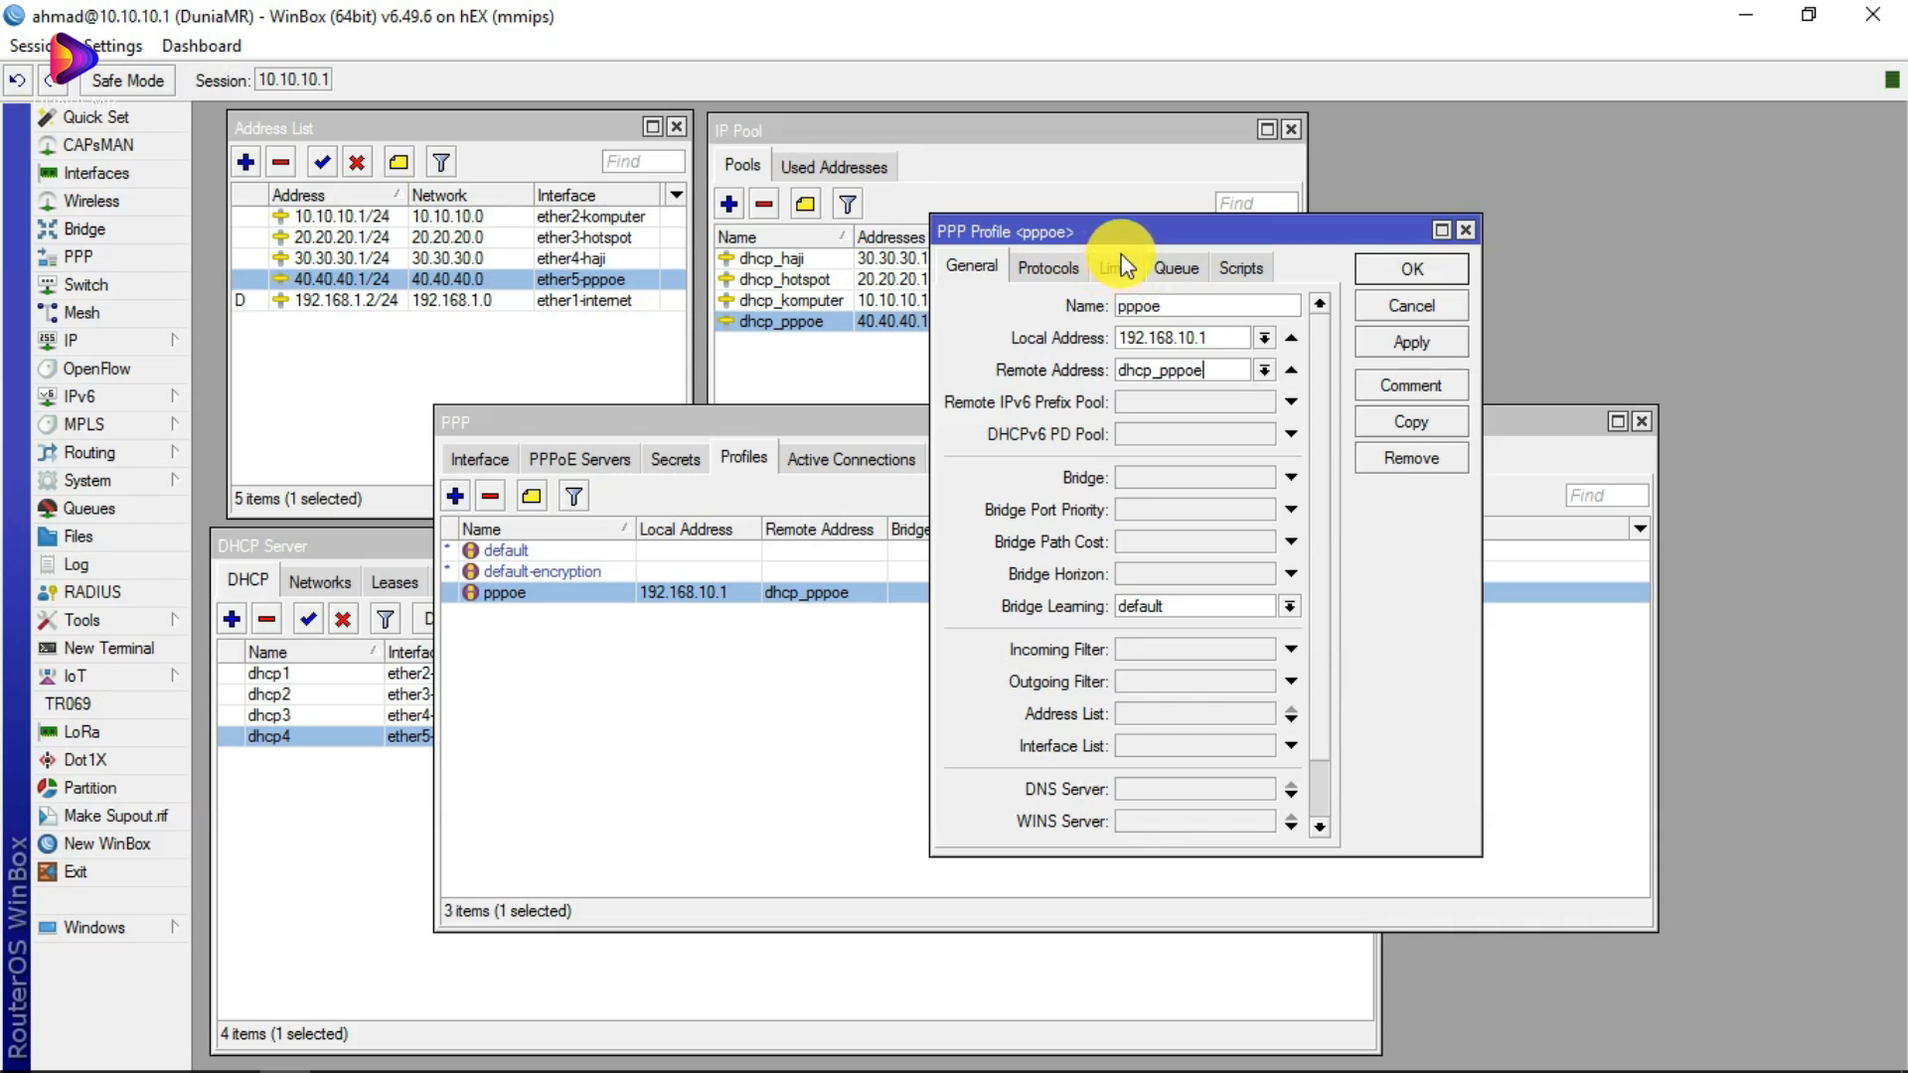
Step: Enter a 2m/2m rate limit on the pppoe profile's Limits tab, then close it without saving
click(1117, 267)
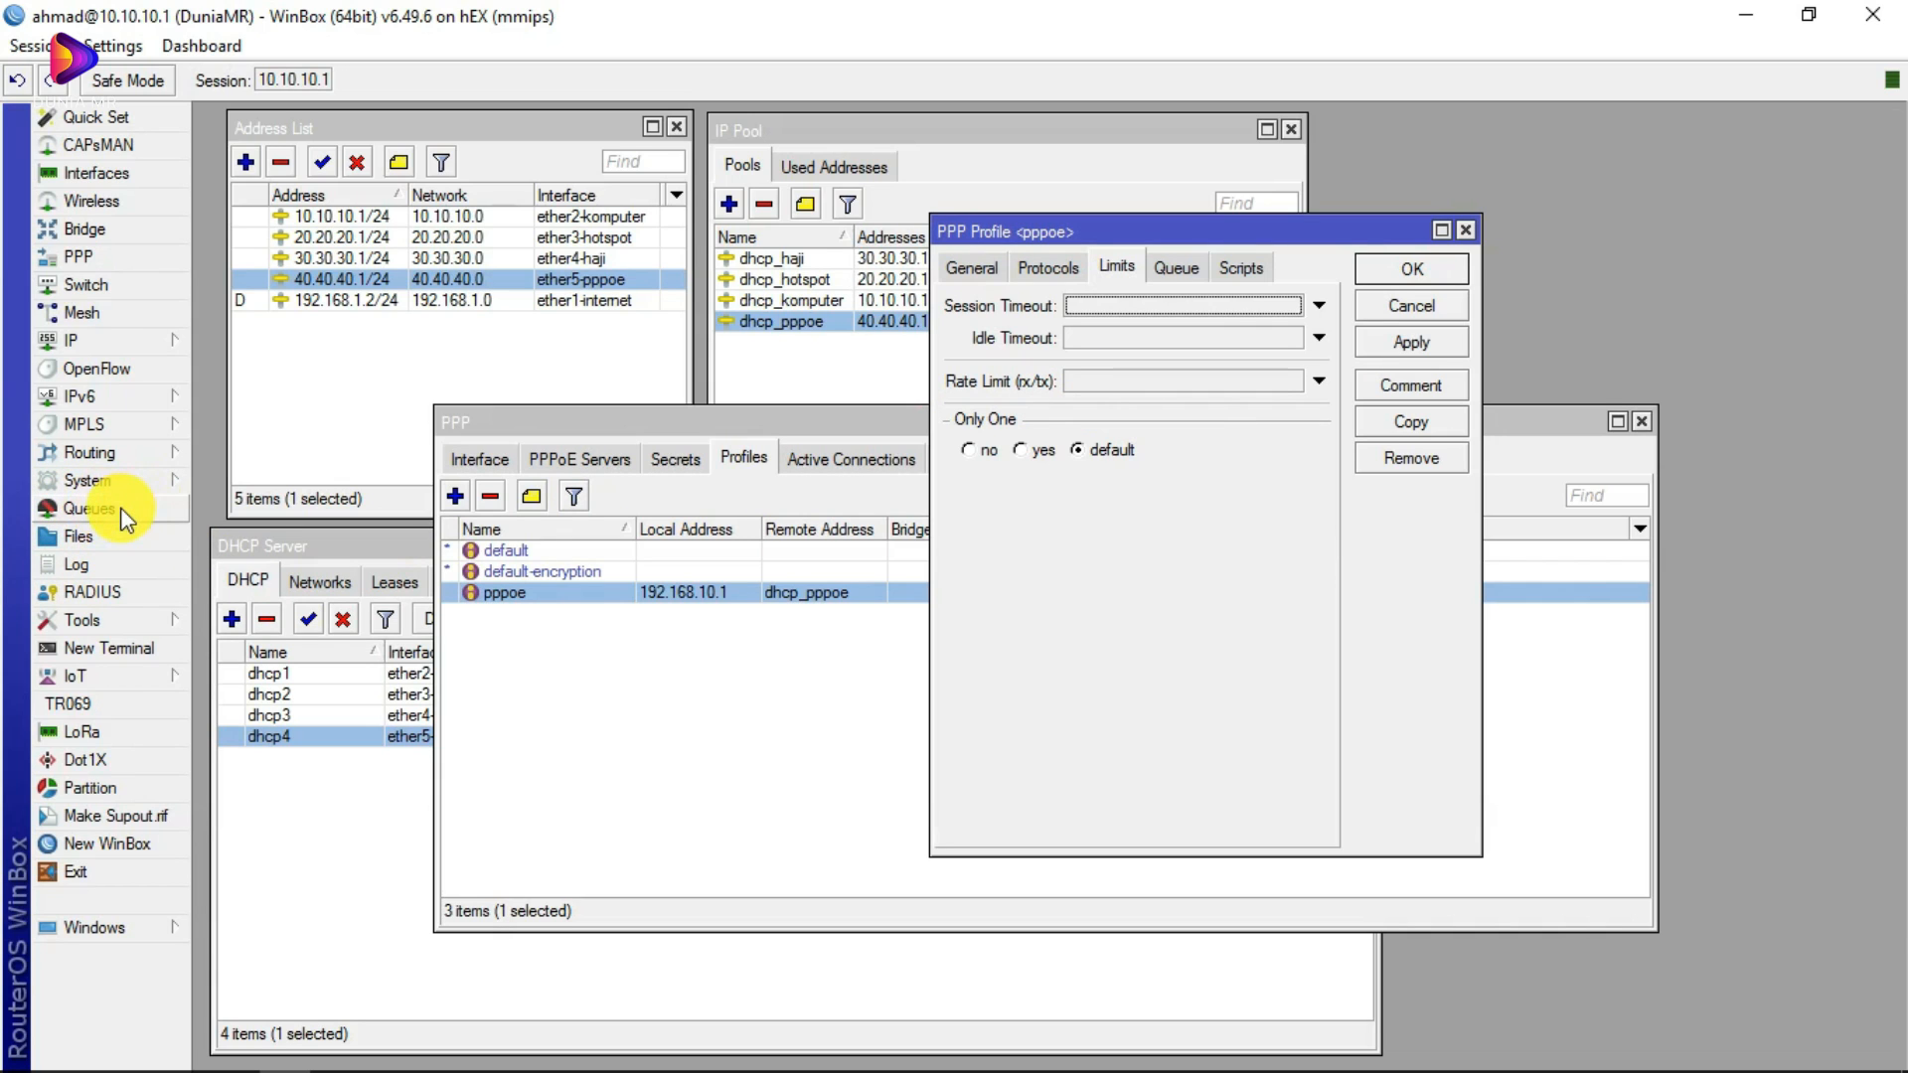
drag(1076, 229, 1045, 212)
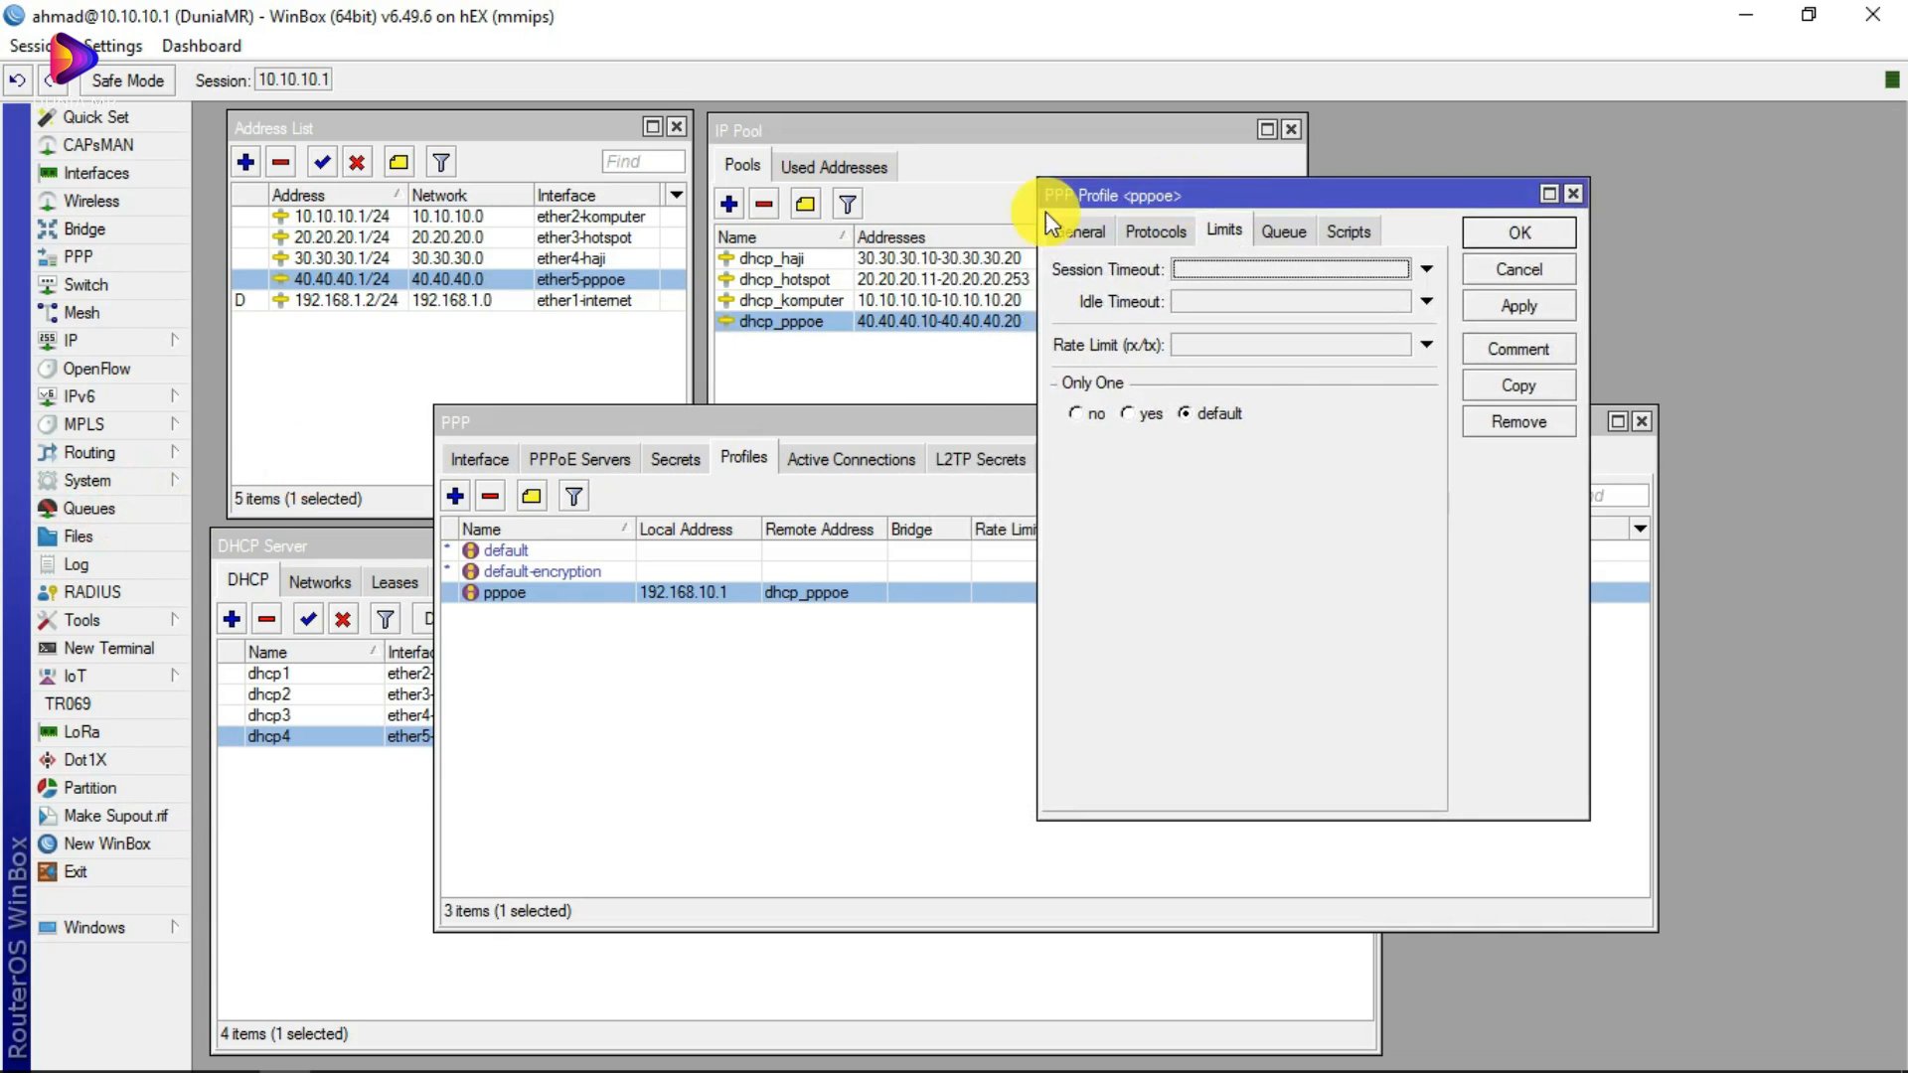
click(1309, 349)
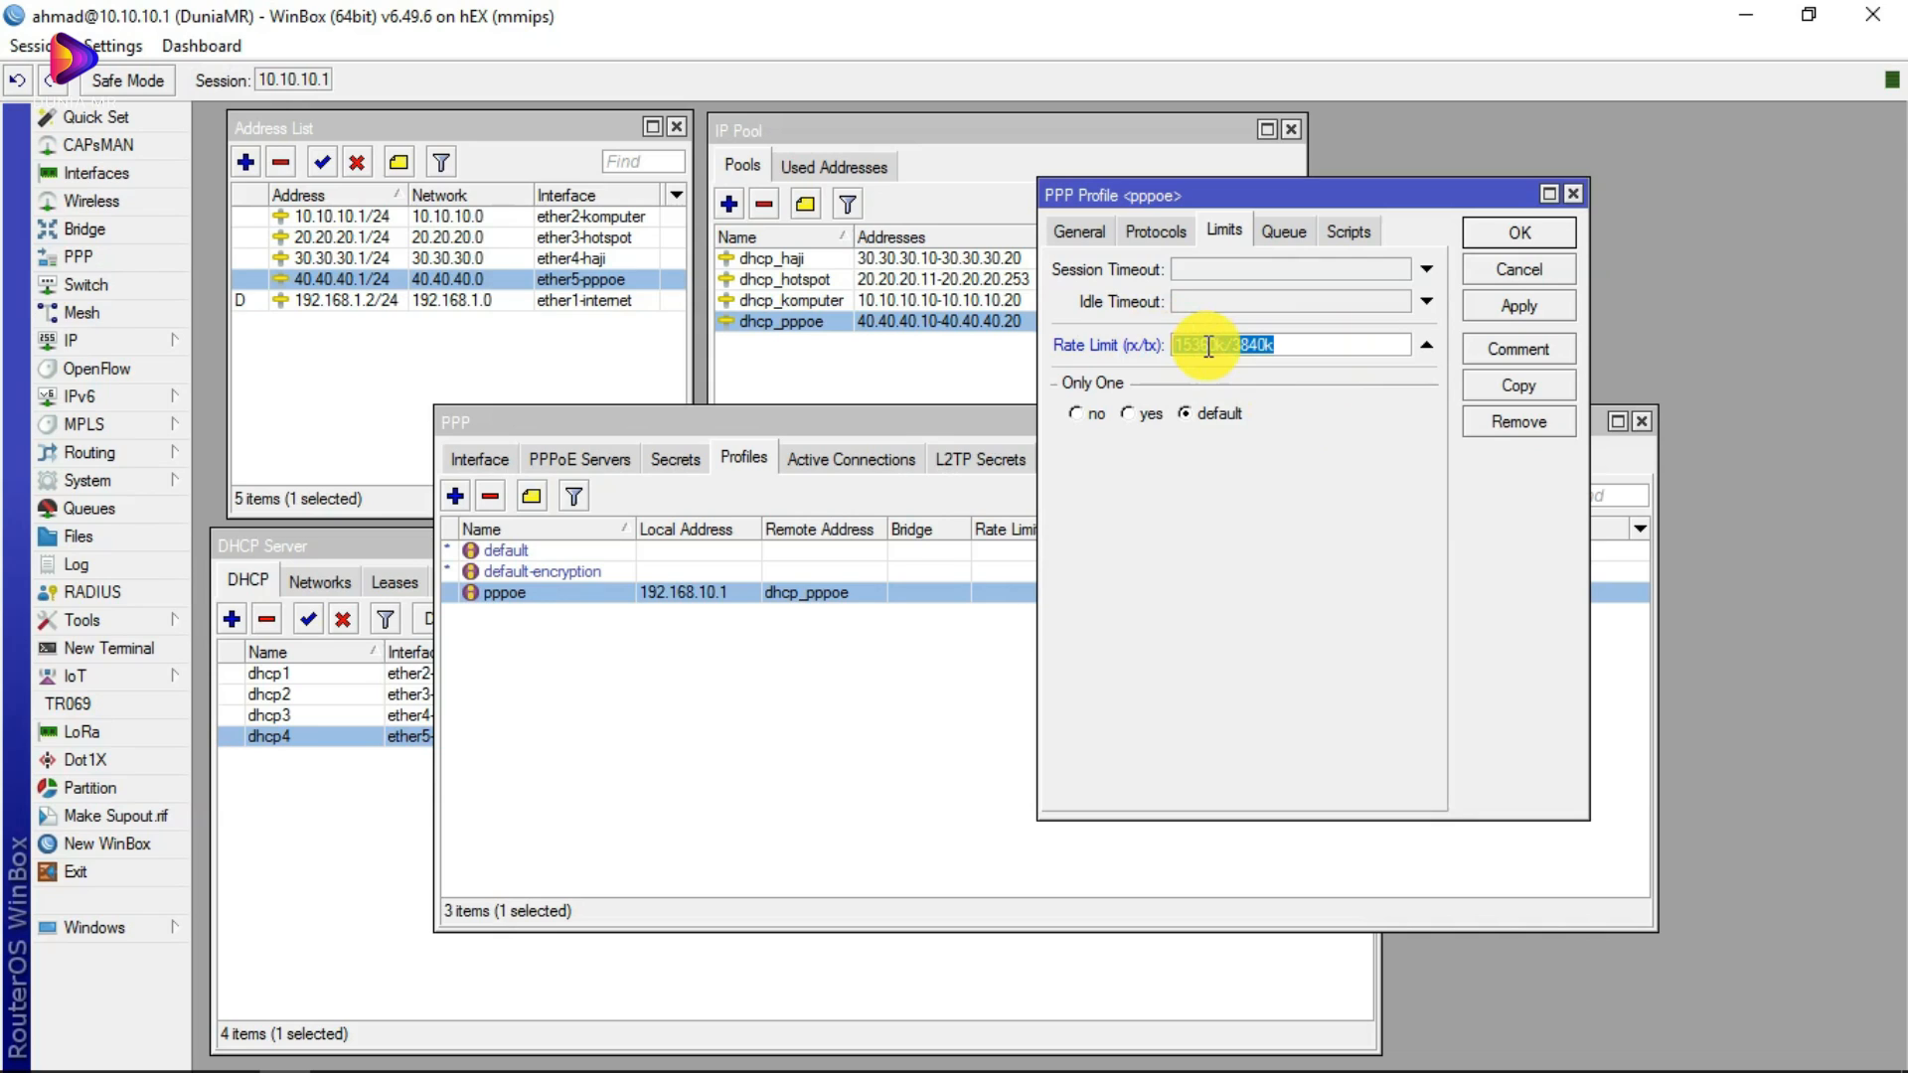
key(BackSpace)
text(2)
text(m/4)
key(BackSpace)
text(2m)
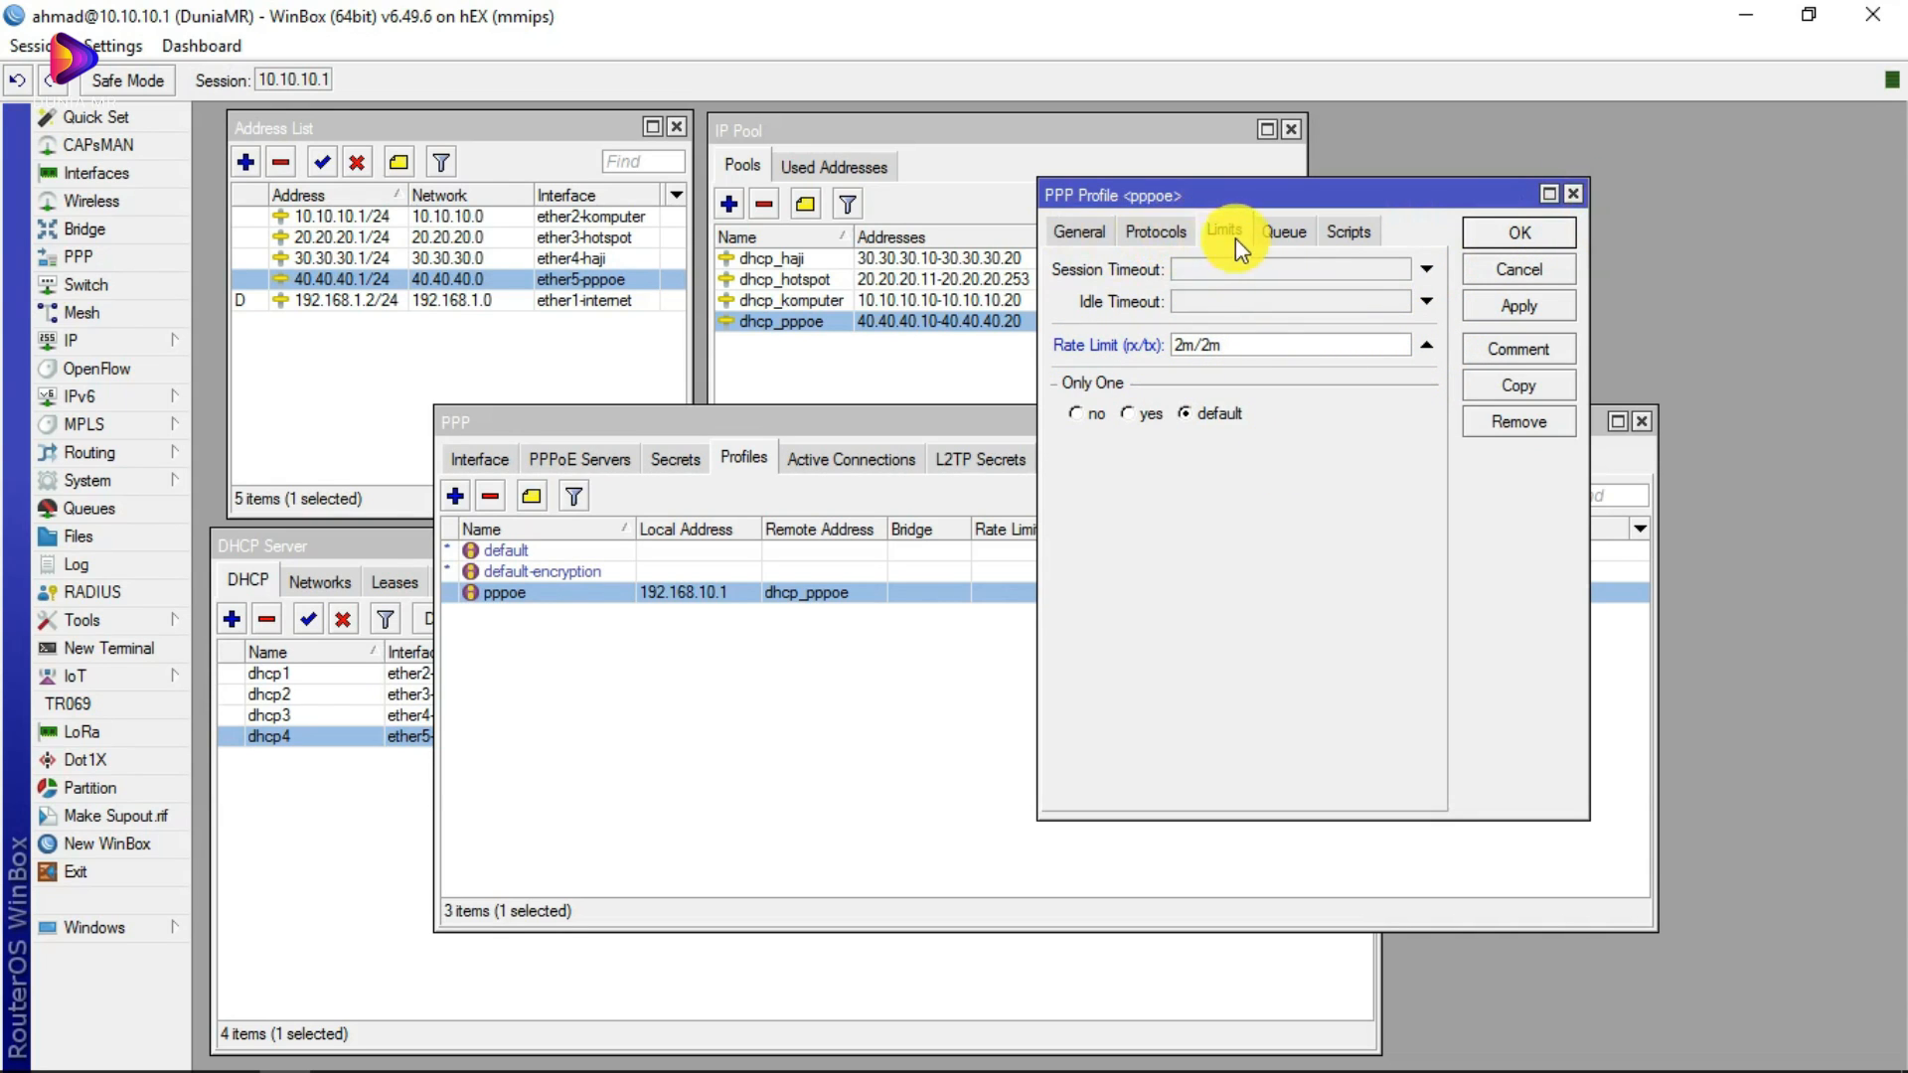
click(1573, 194)
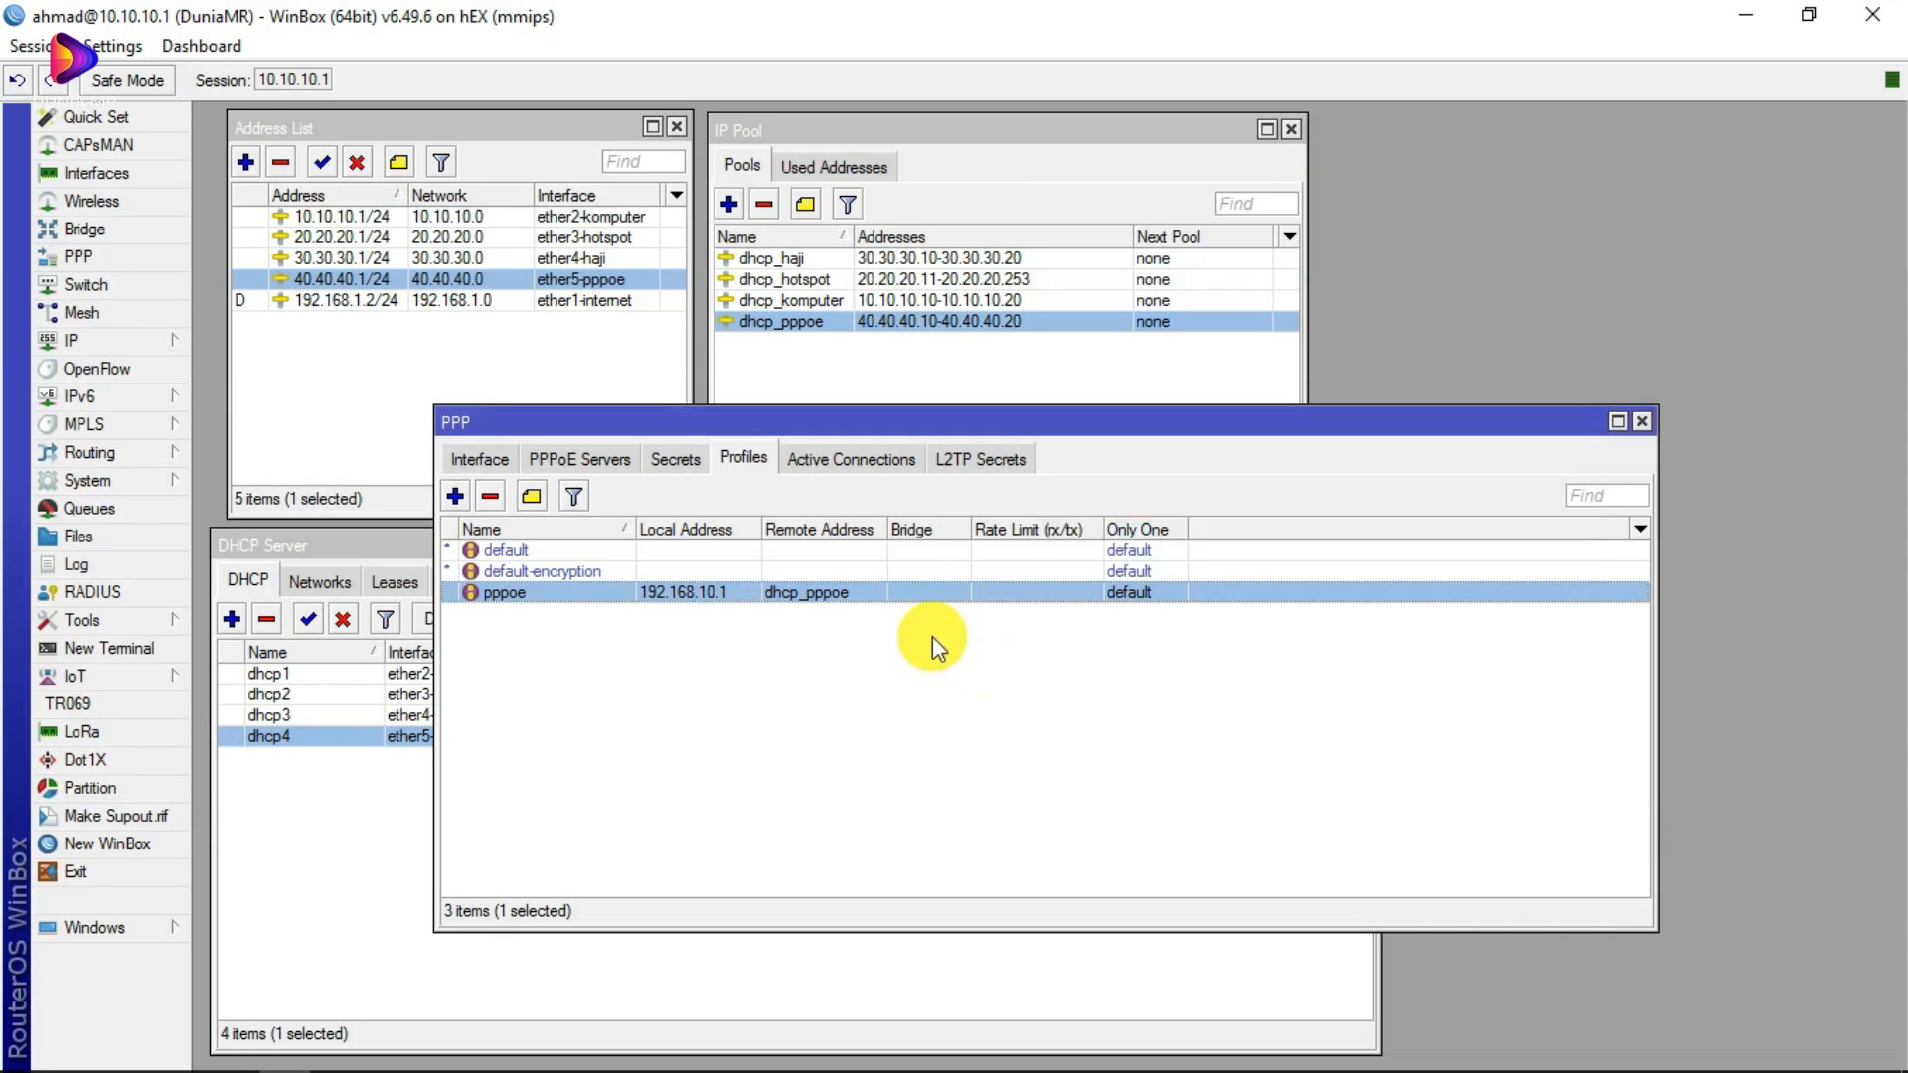
Step: Switch to the PPPoE Servers list, discard a new server, and open server pppoe
click(544, 594)
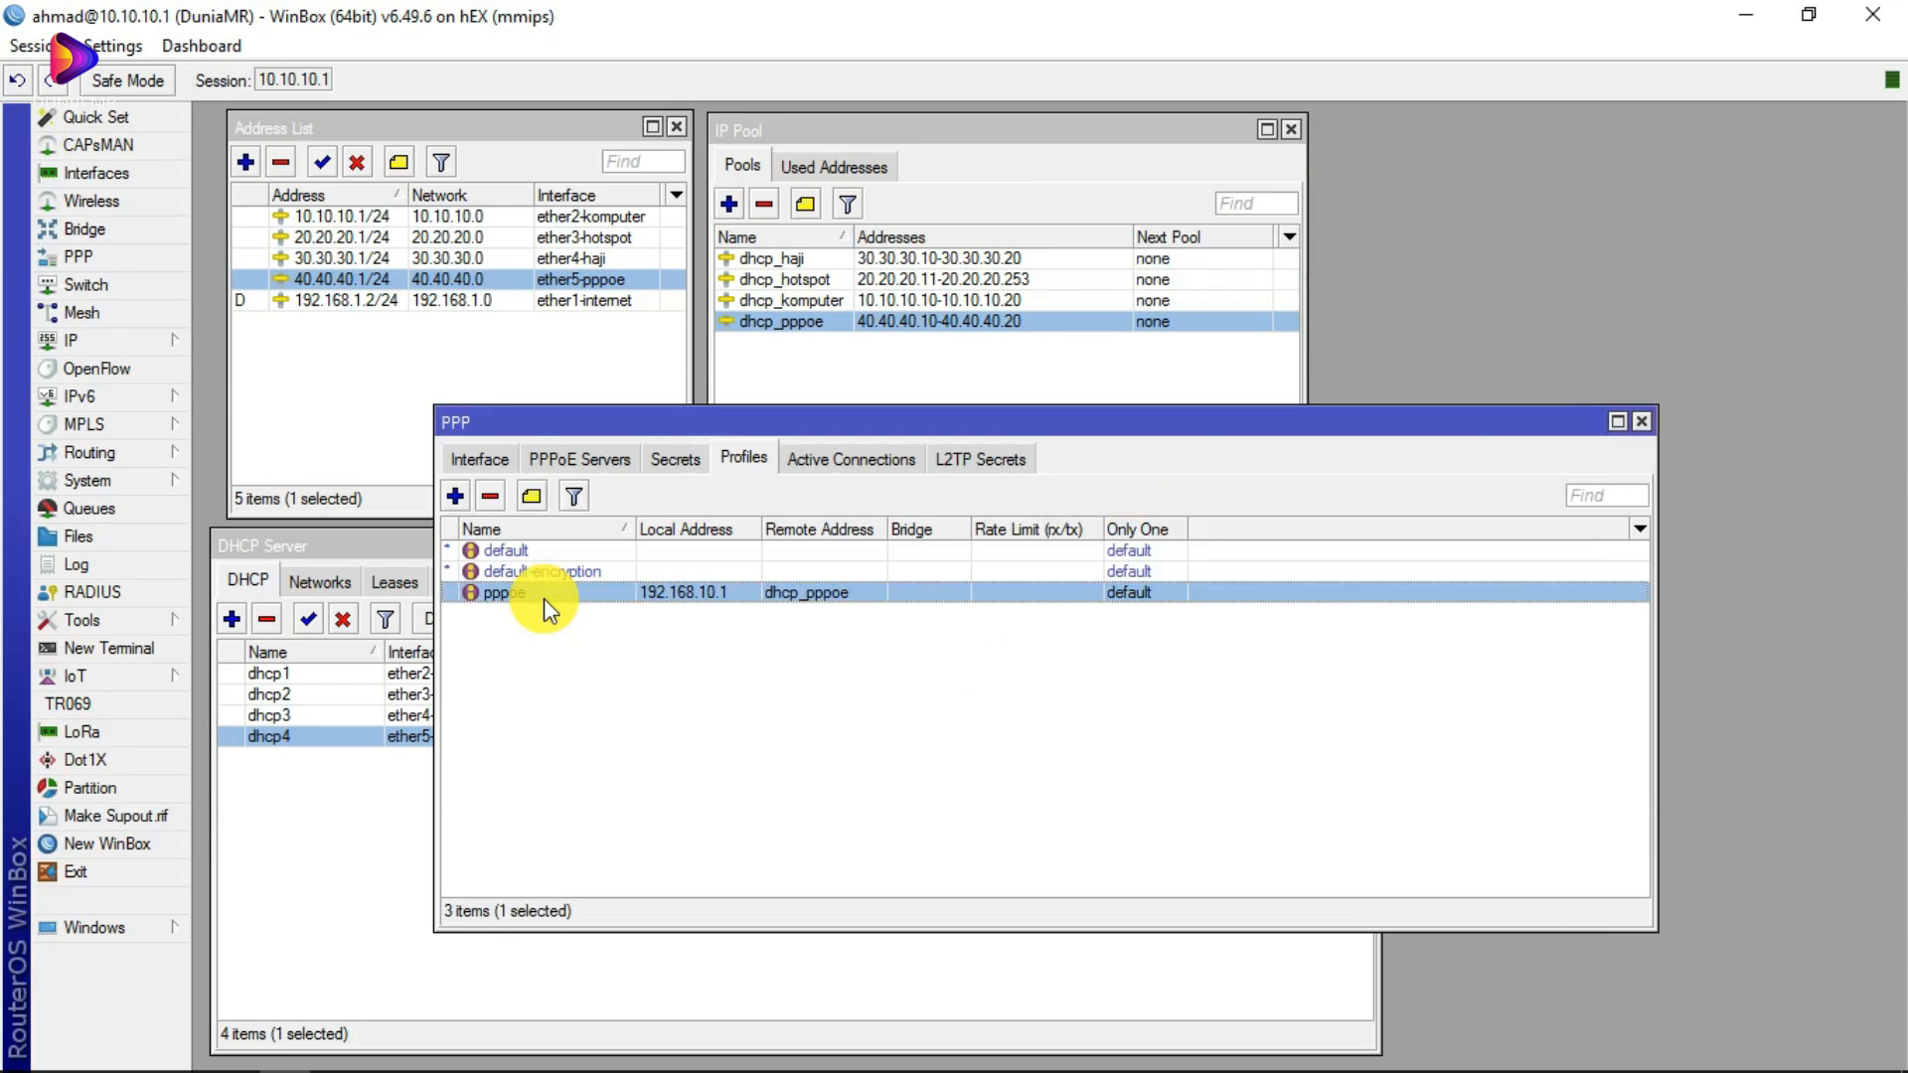
click(564, 459)
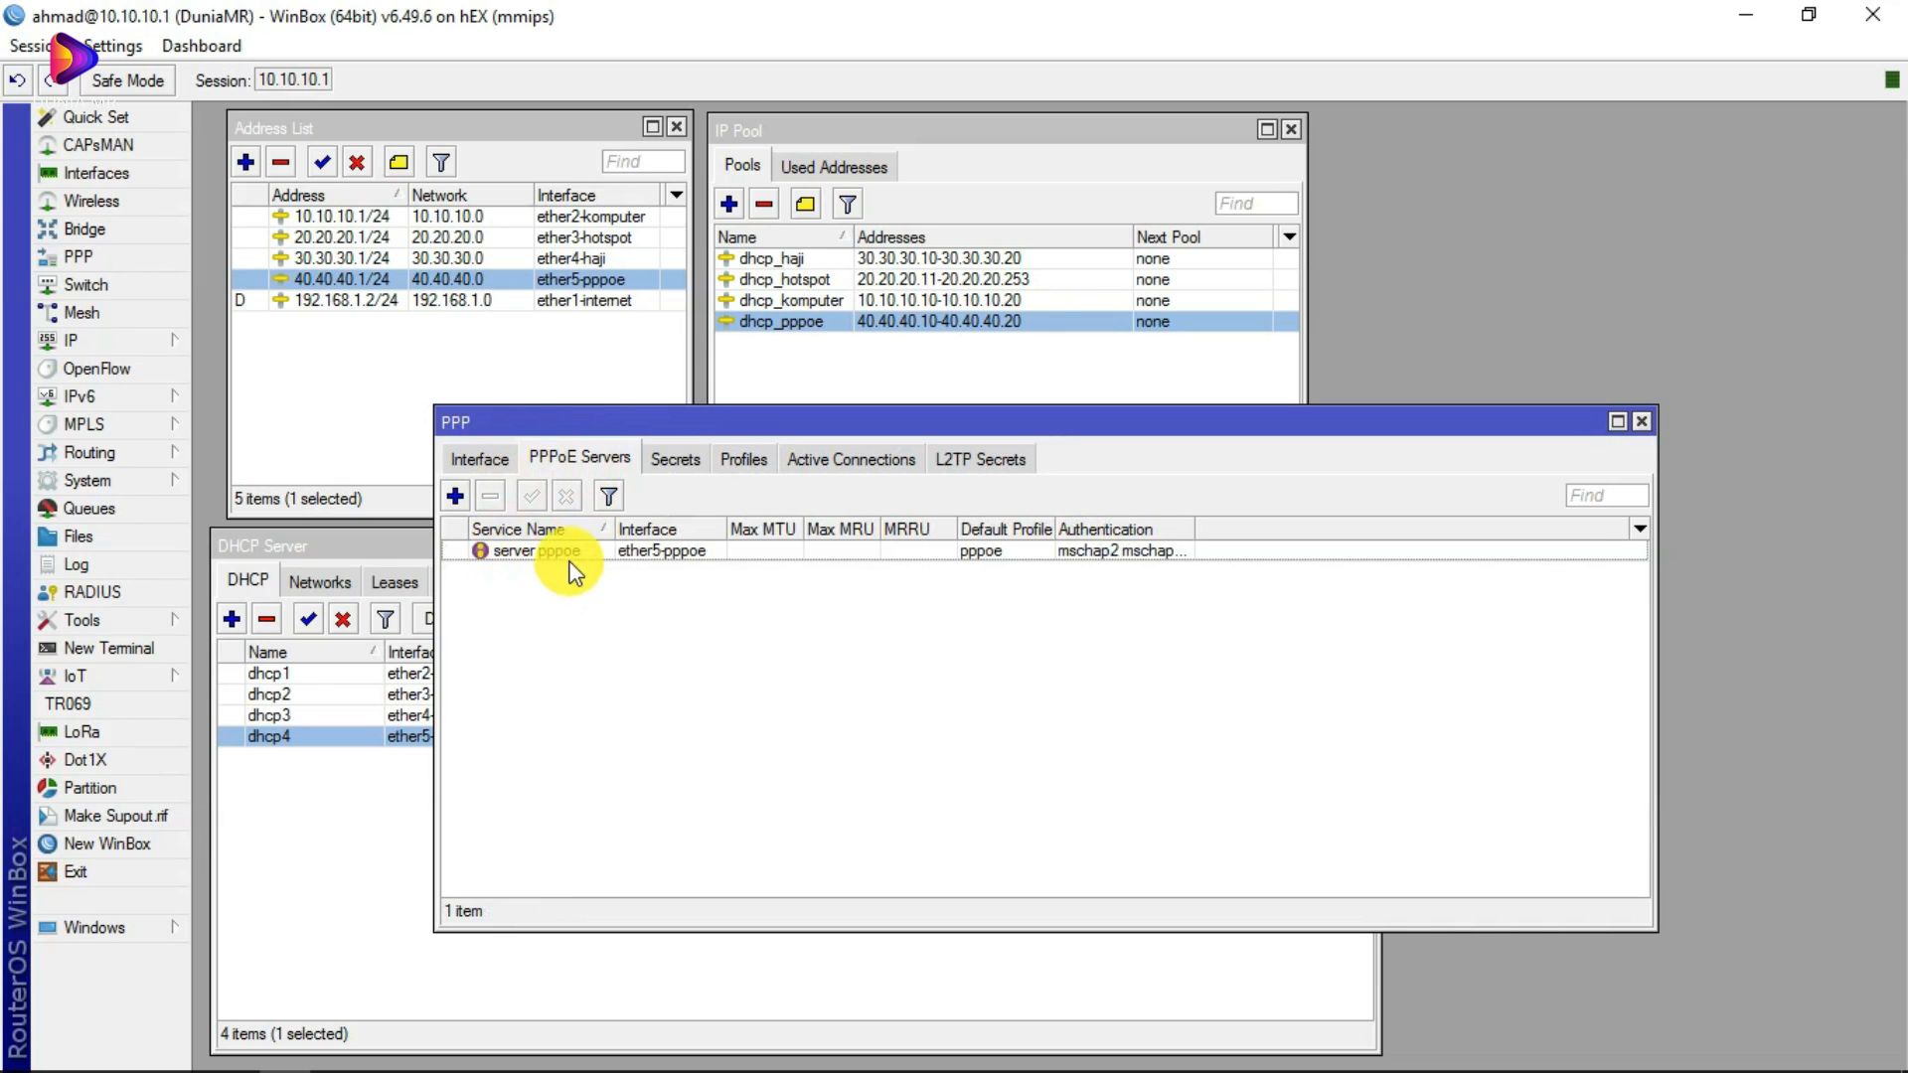
click(455, 496)
click(1040, 209)
double_click(522, 552)
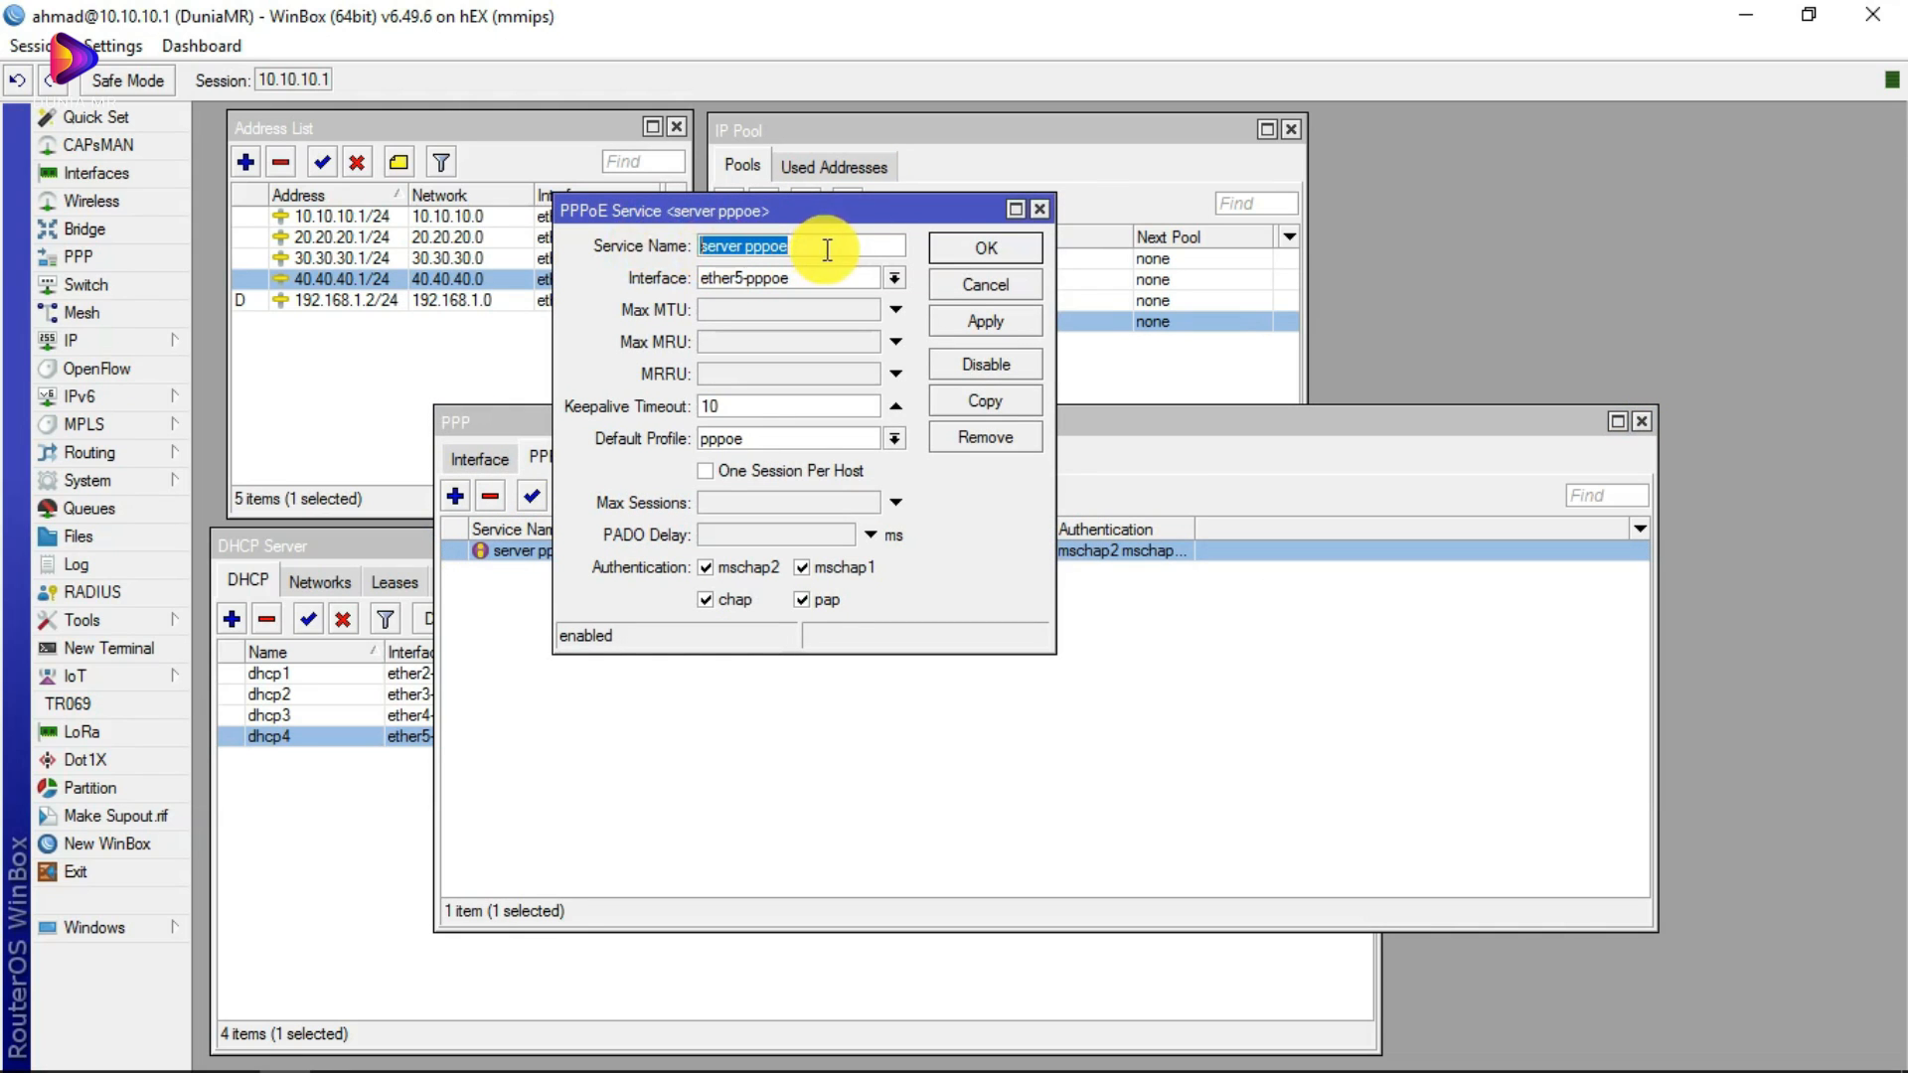
Step: Check the server's interface and keep its Default Profile set to pppoe
drag(823, 223, 965, 373)
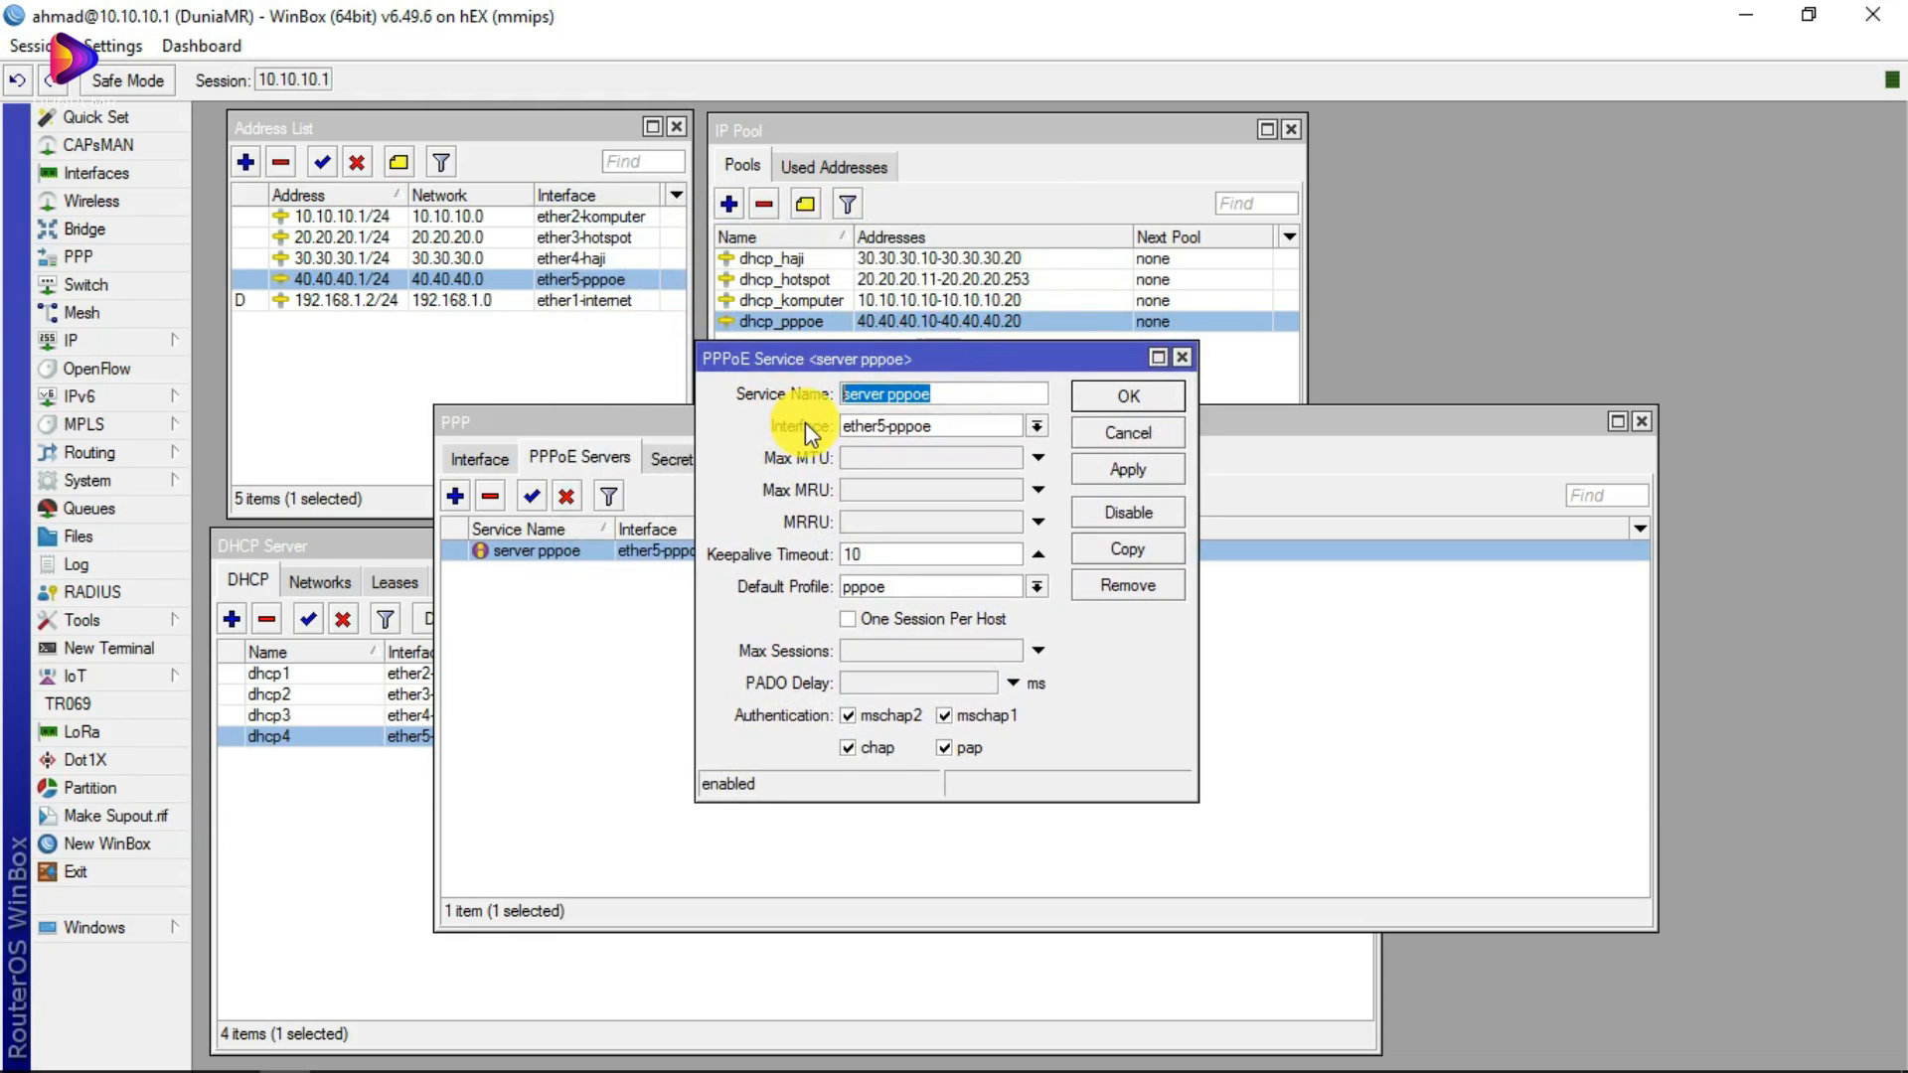
click(1035, 427)
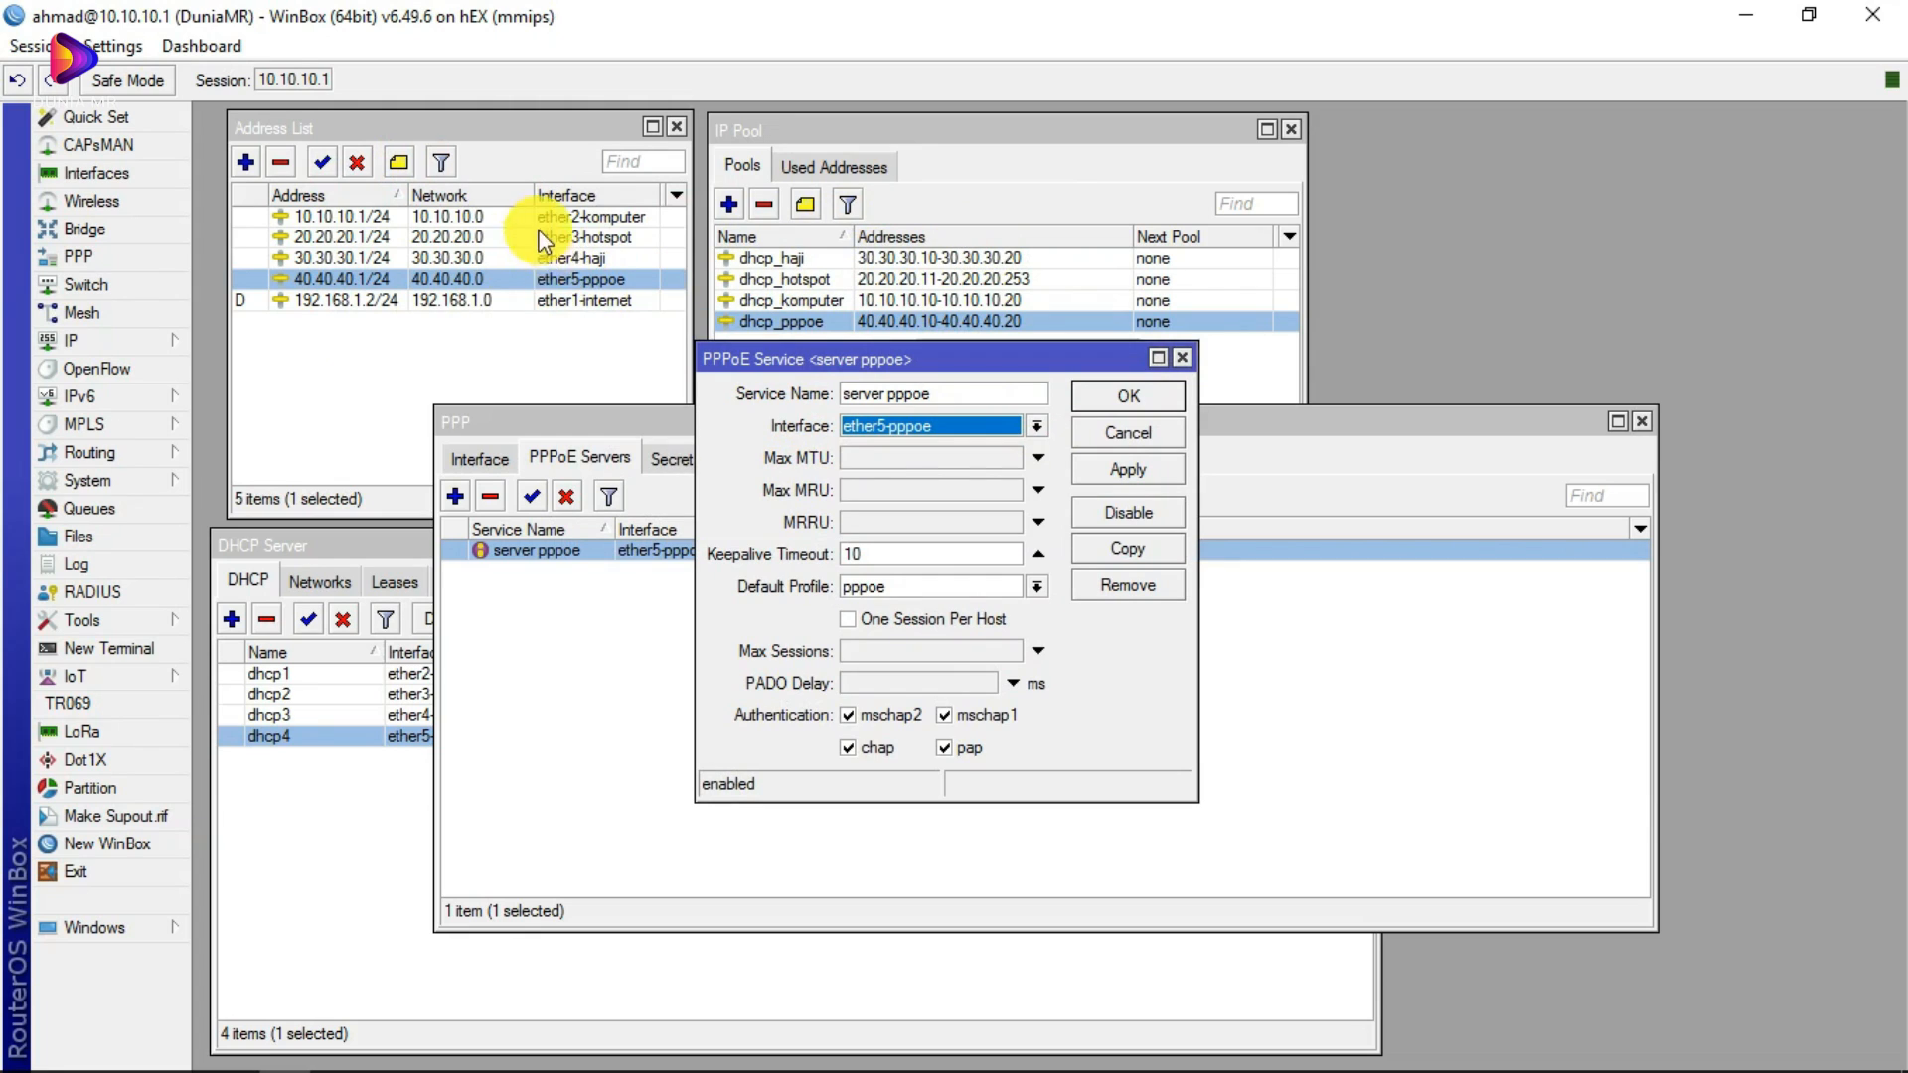
drag(974, 358, 1170, 379)
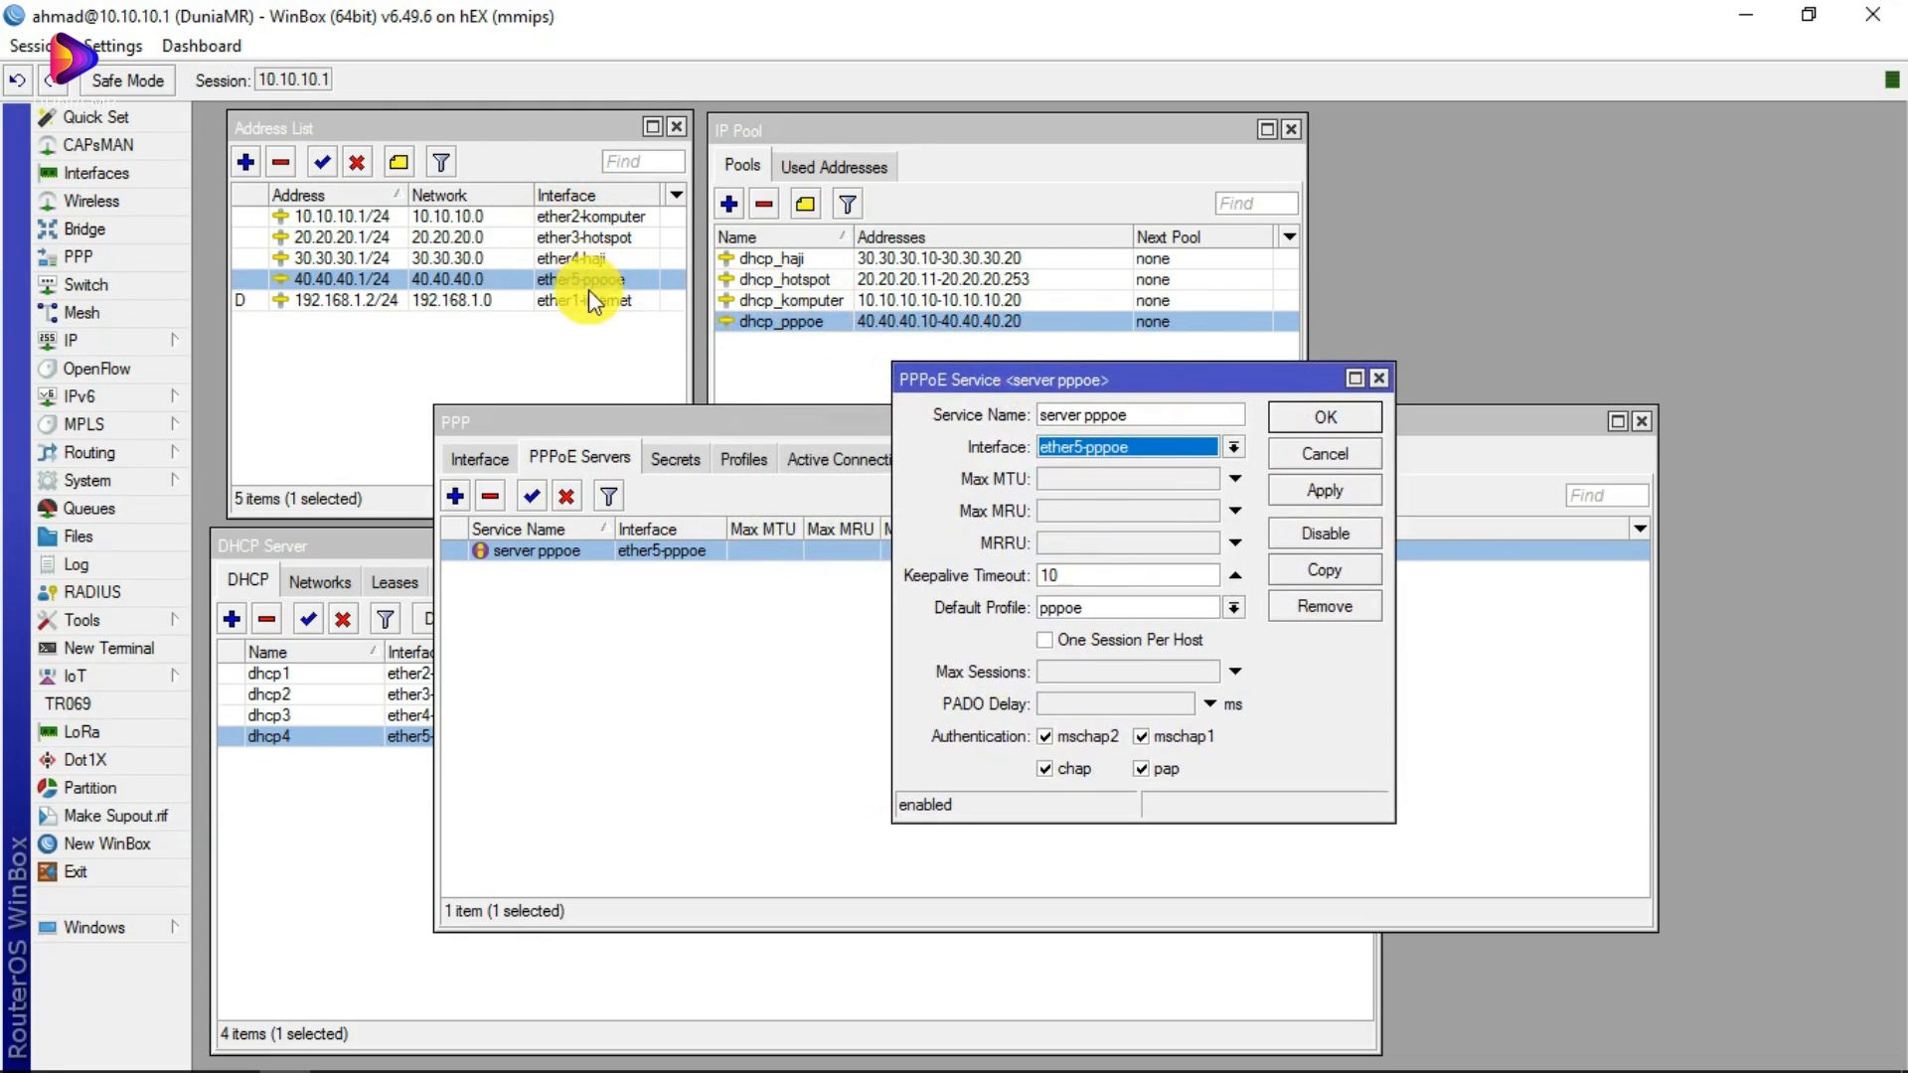
click(354, 739)
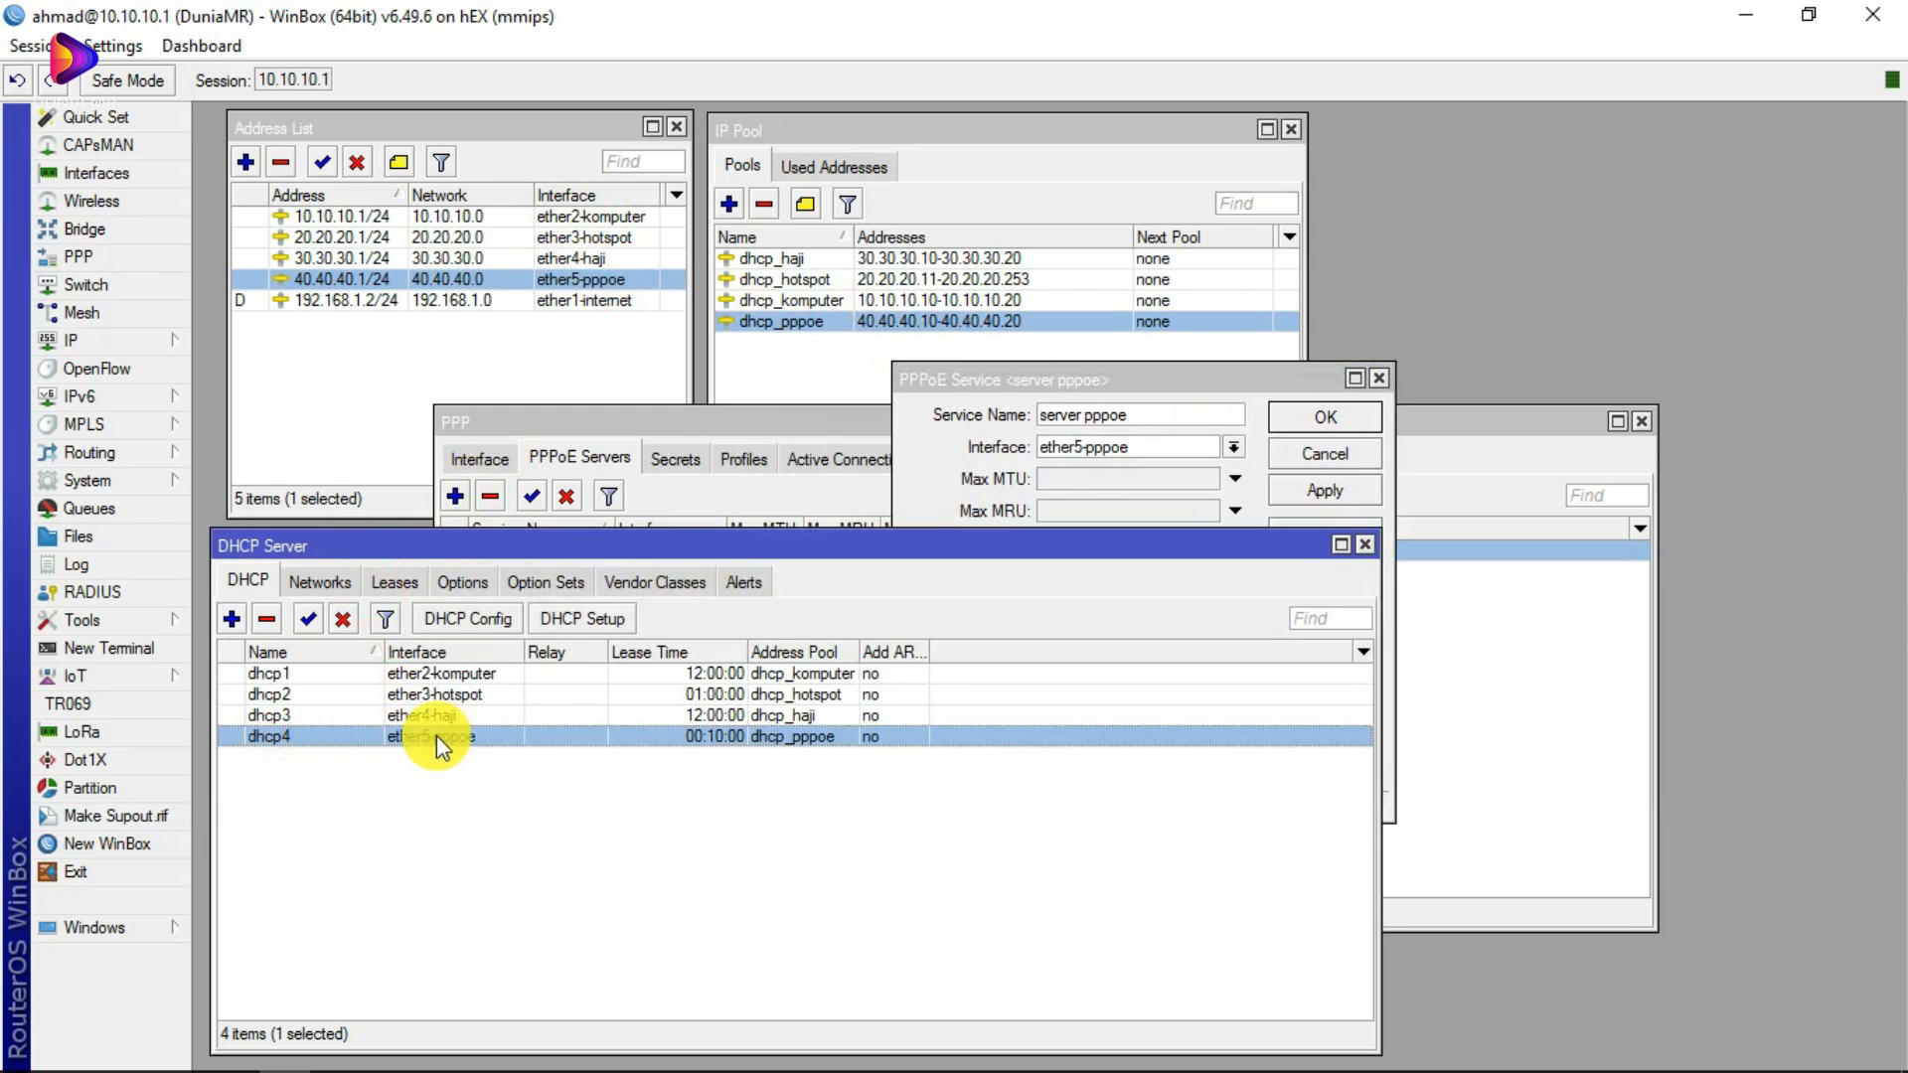
click(1135, 522)
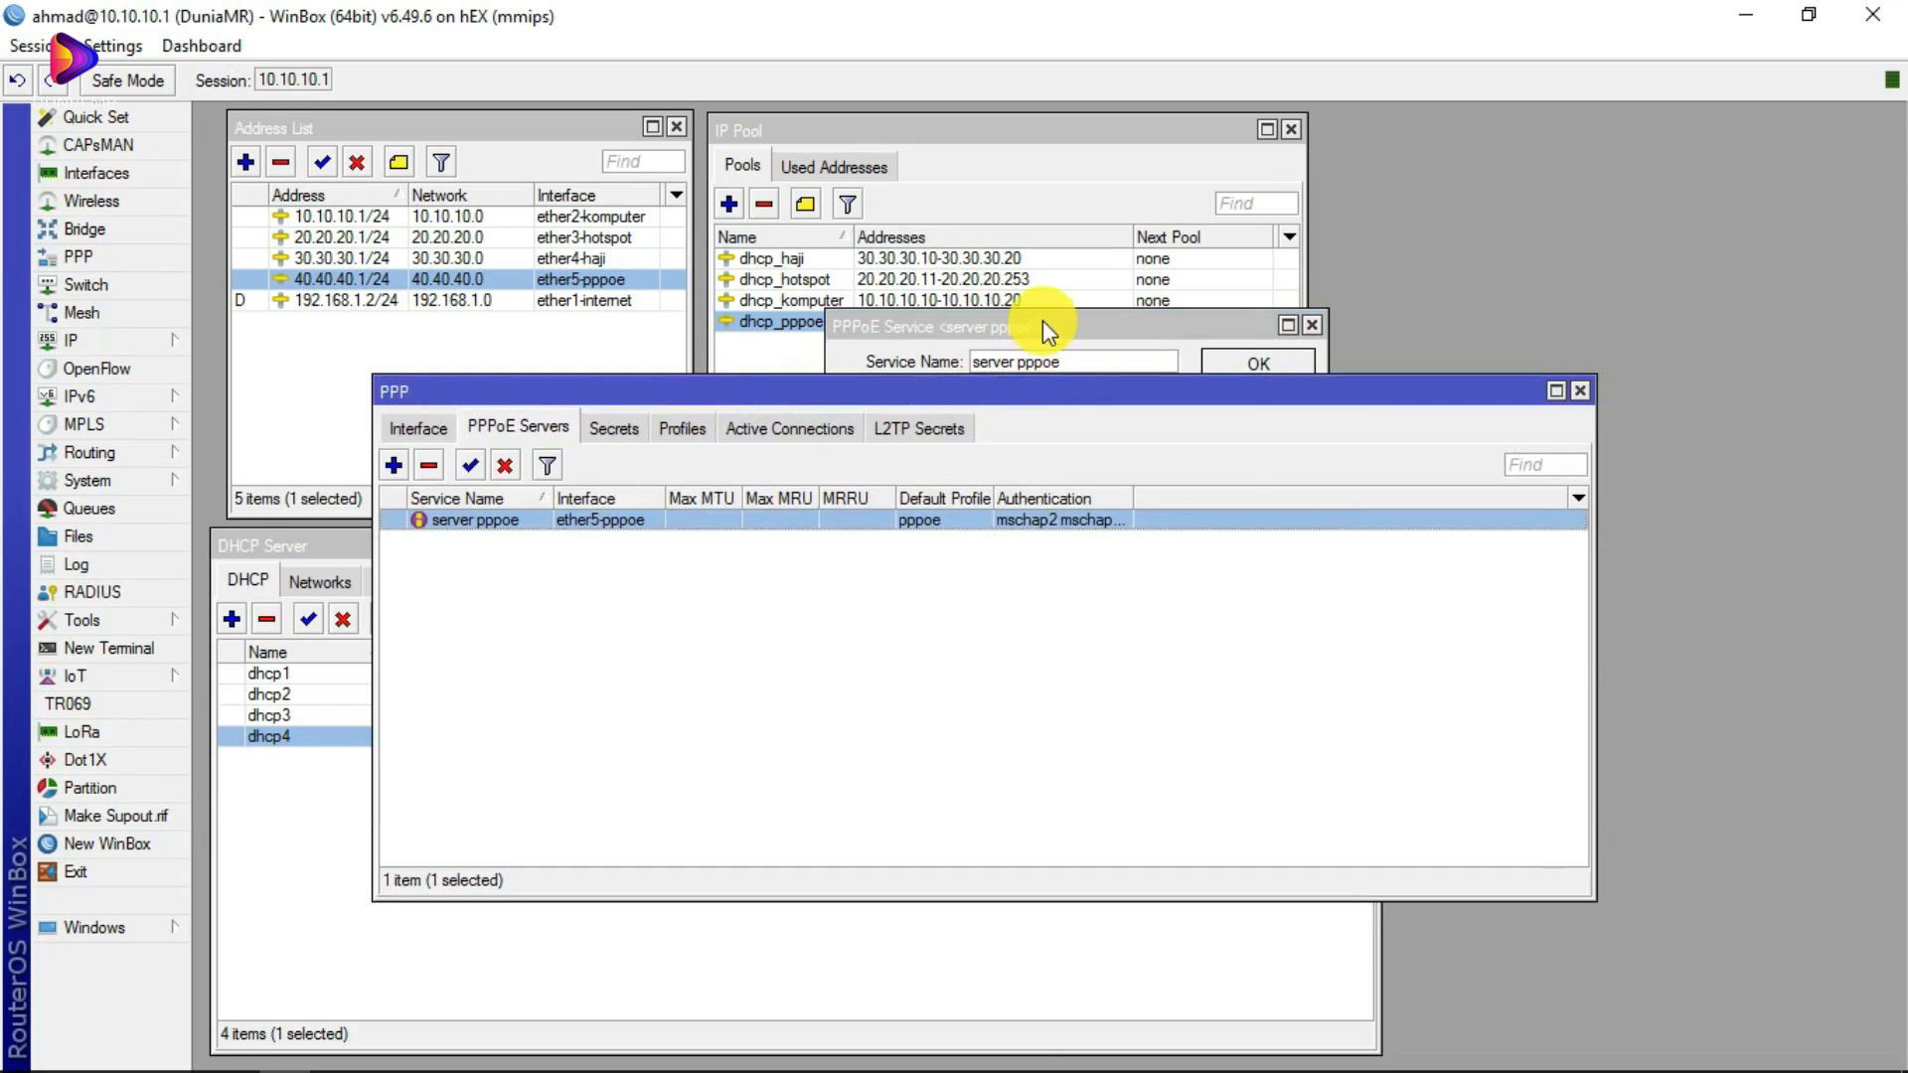
drag(1044, 323, 1424, 273)
double_click(1254, 258)
click(1868, 115)
click(1498, 500)
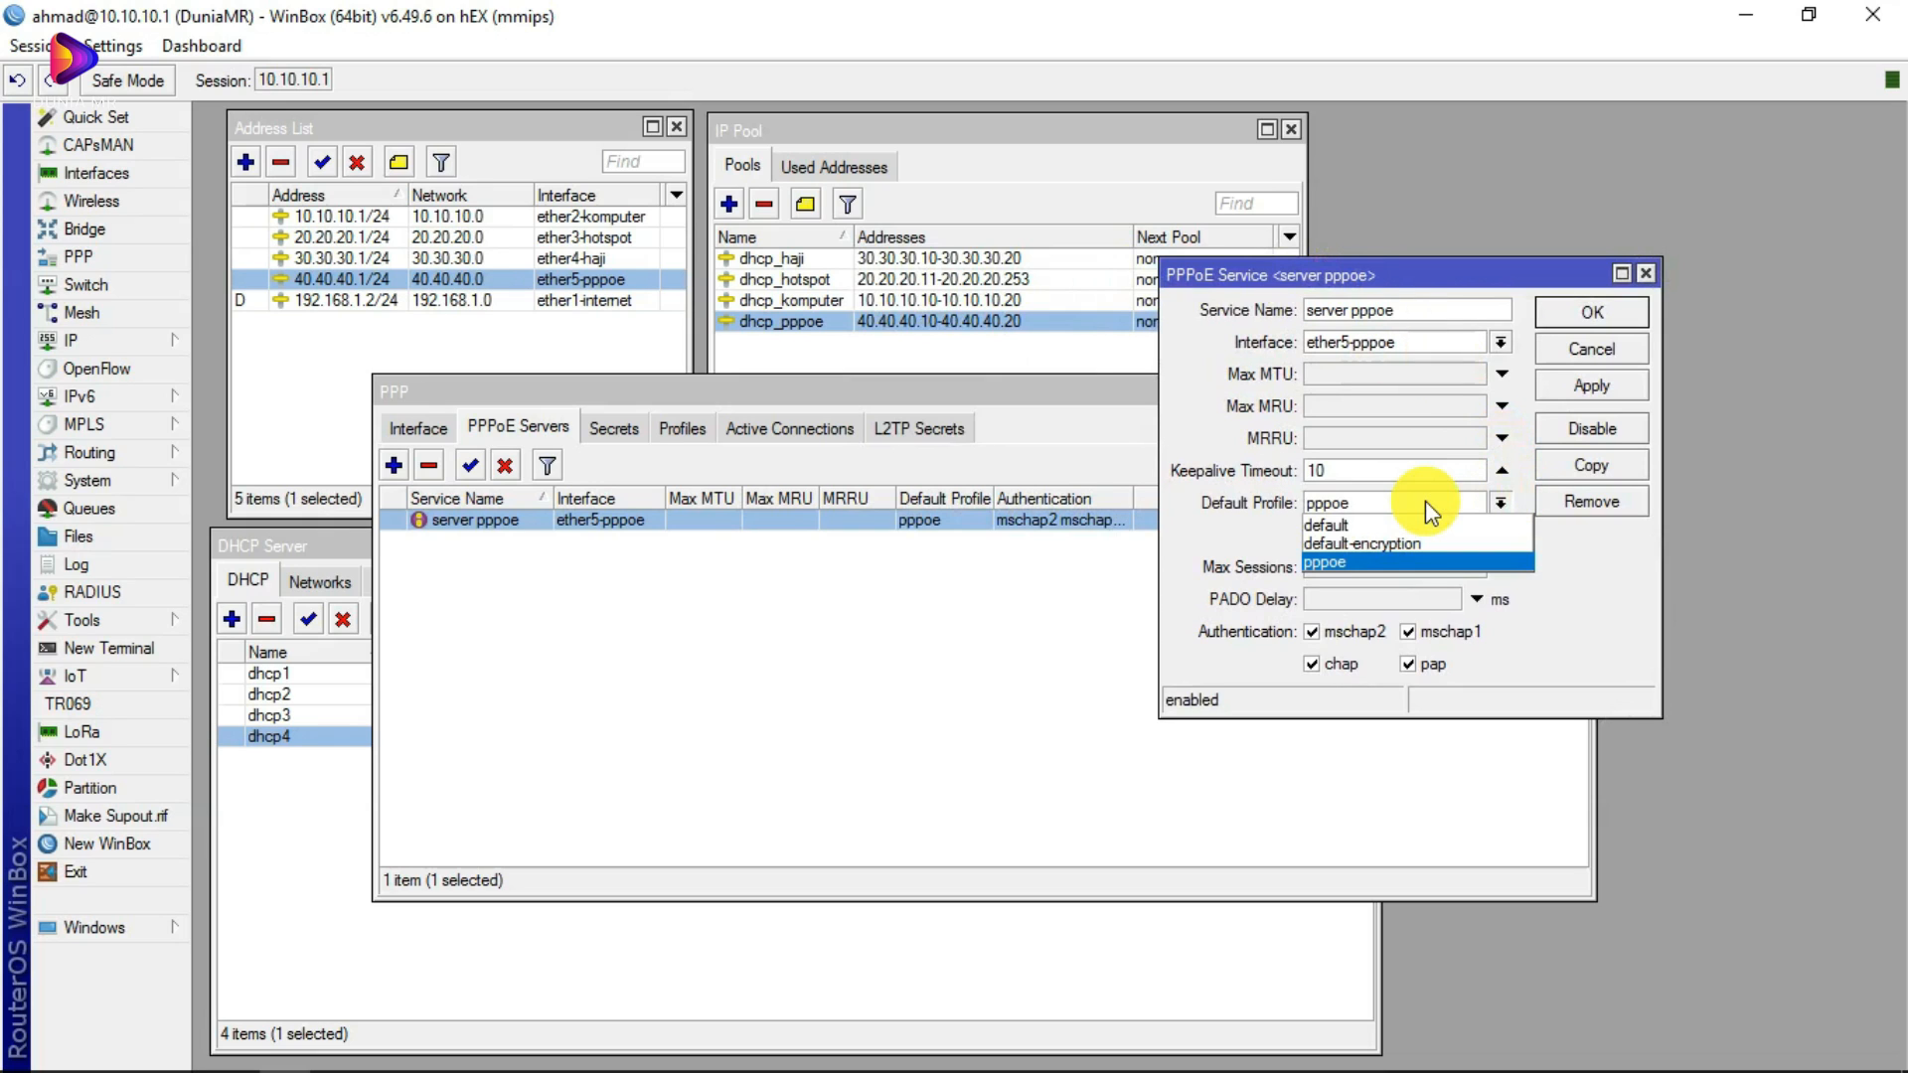
click(1425, 501)
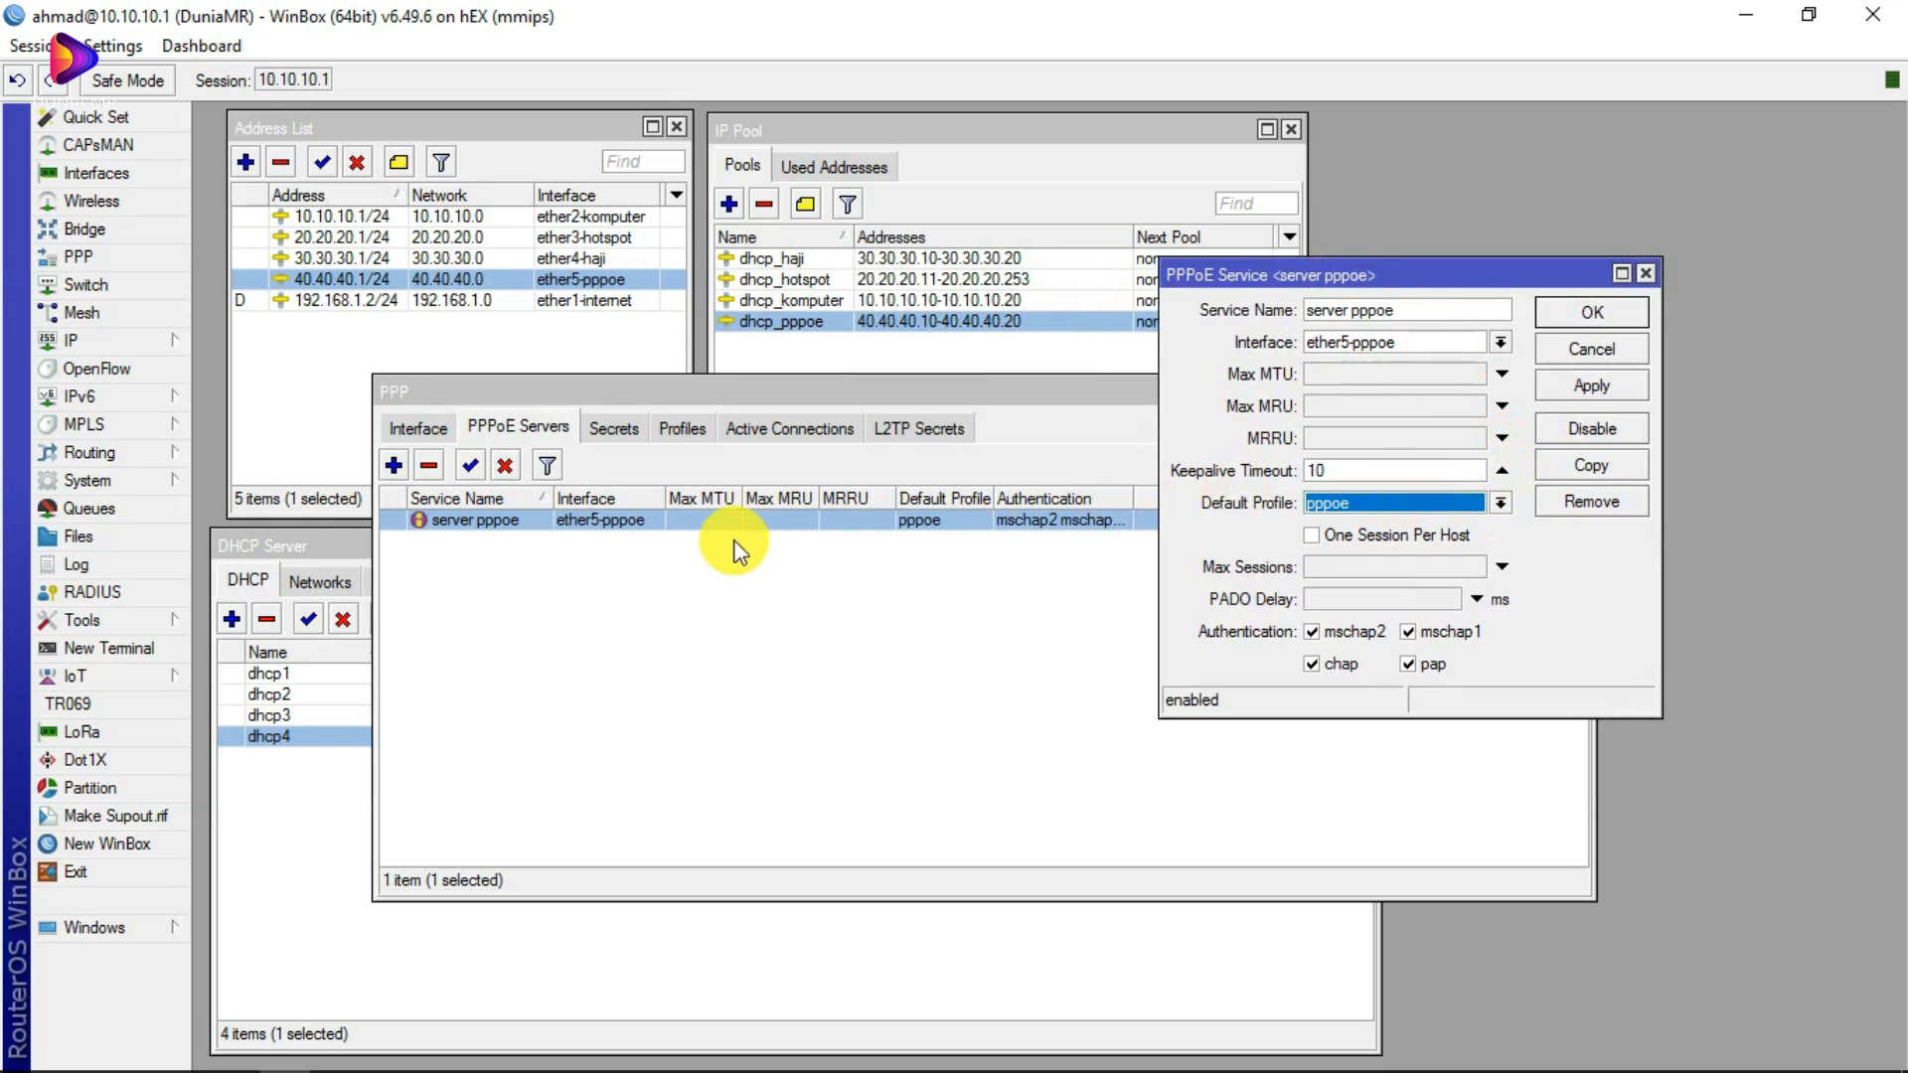
Step: Reconfirm Default Profile pppoe, close the server settings, and reopen the pppoe profile
click(676, 433)
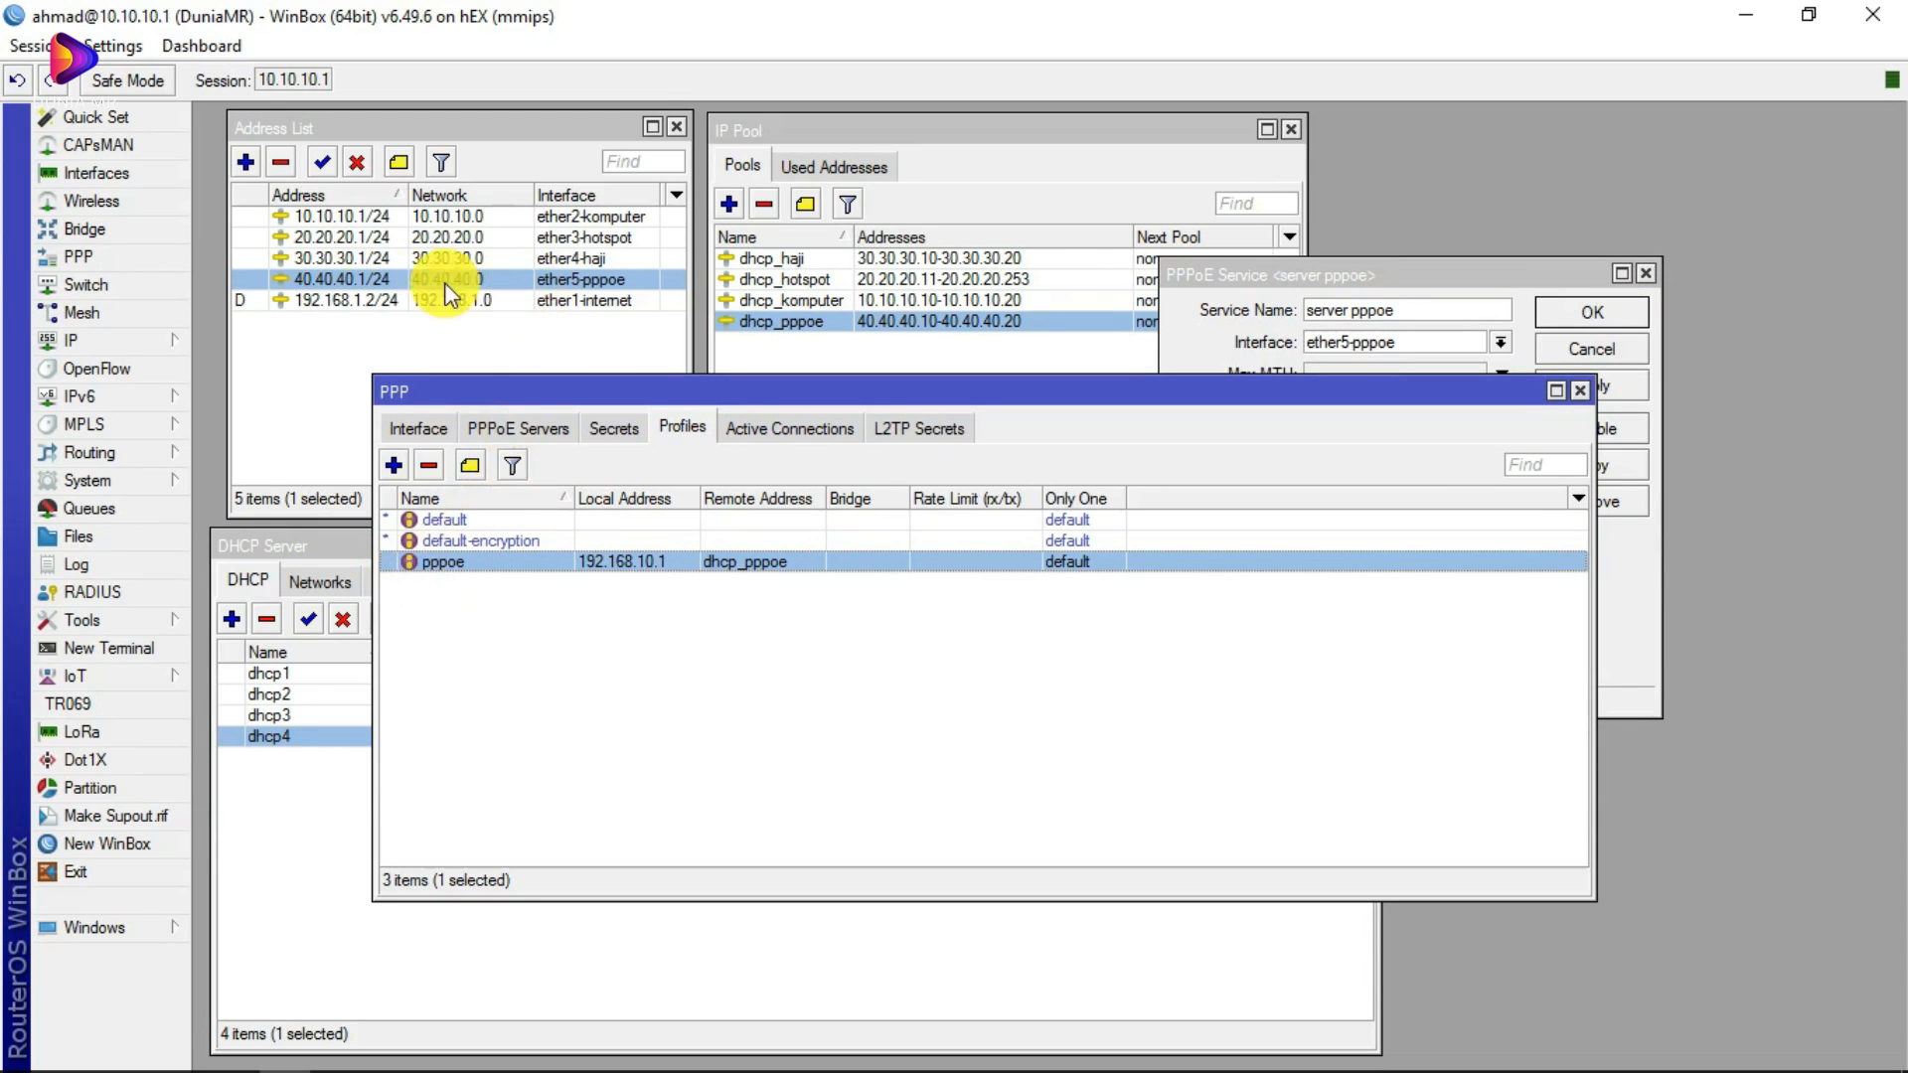
drag(749, 395, 753, 354)
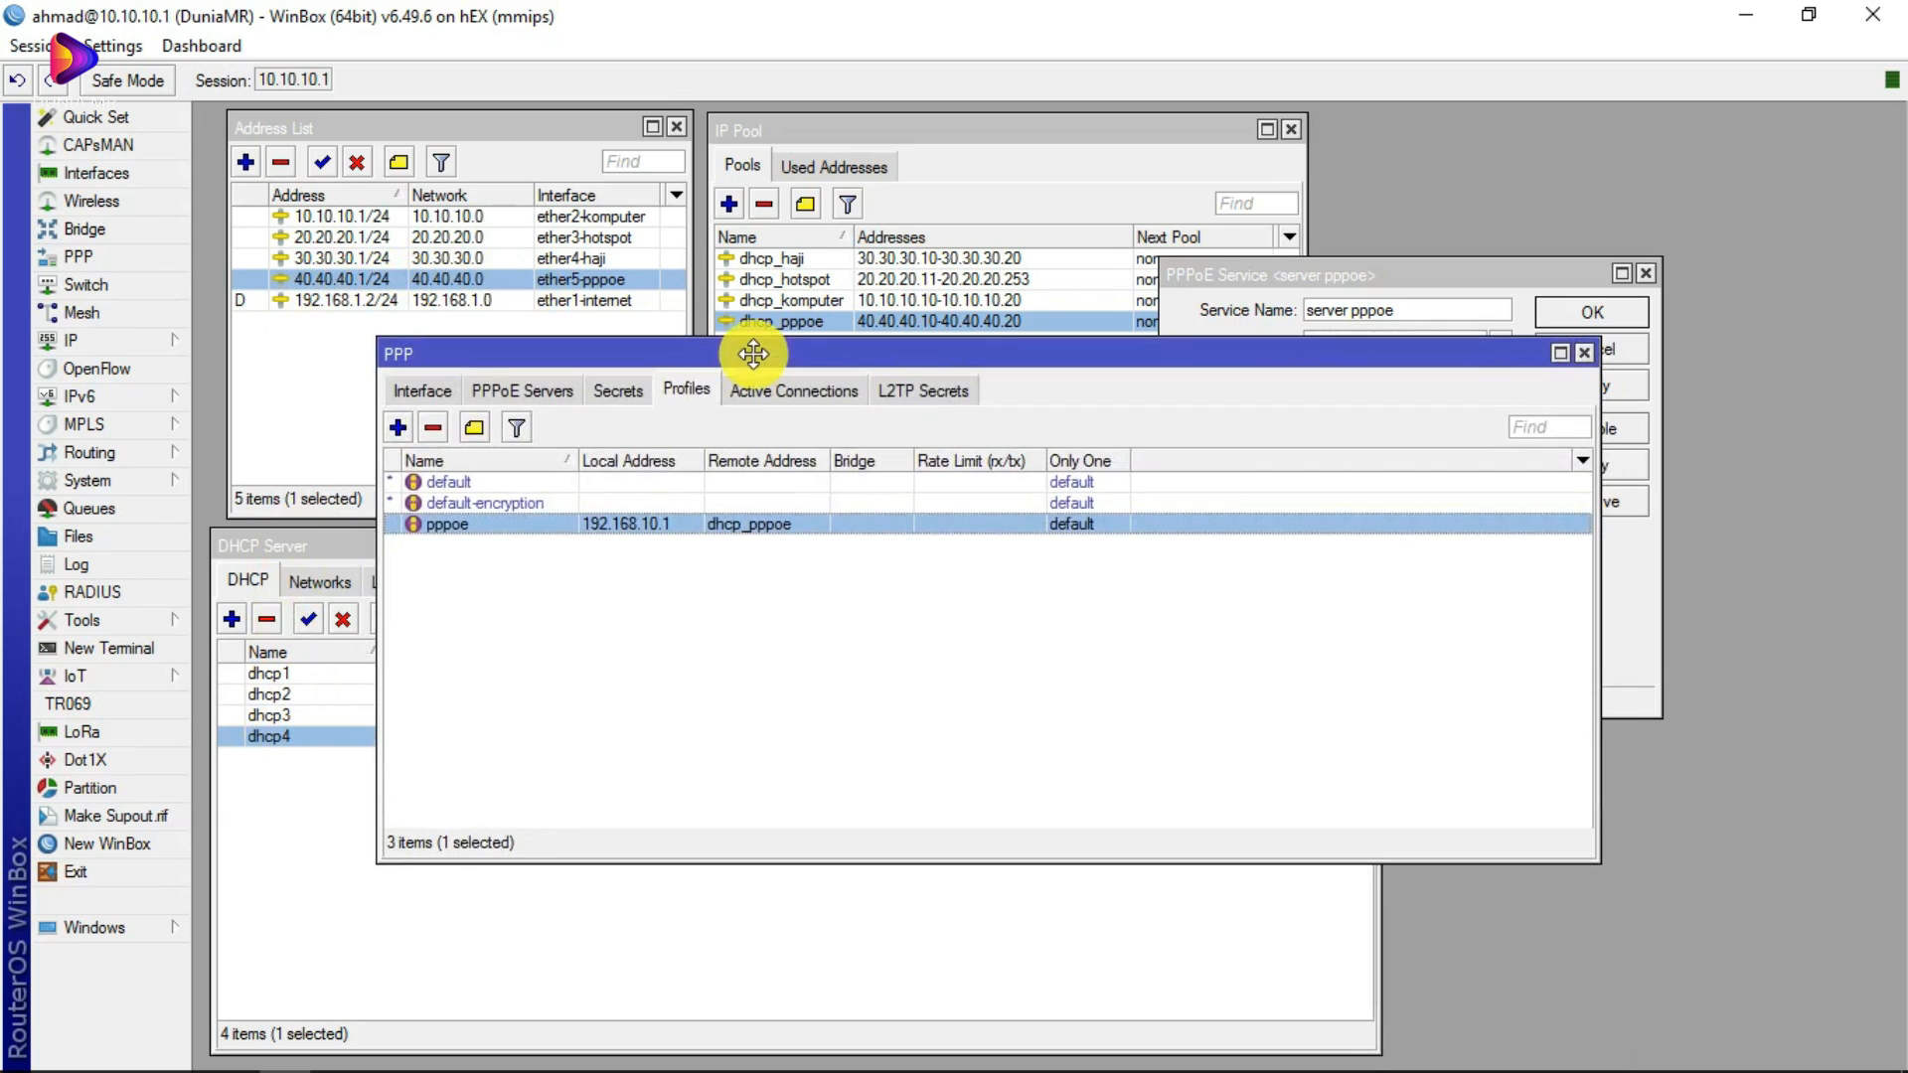
click(1272, 276)
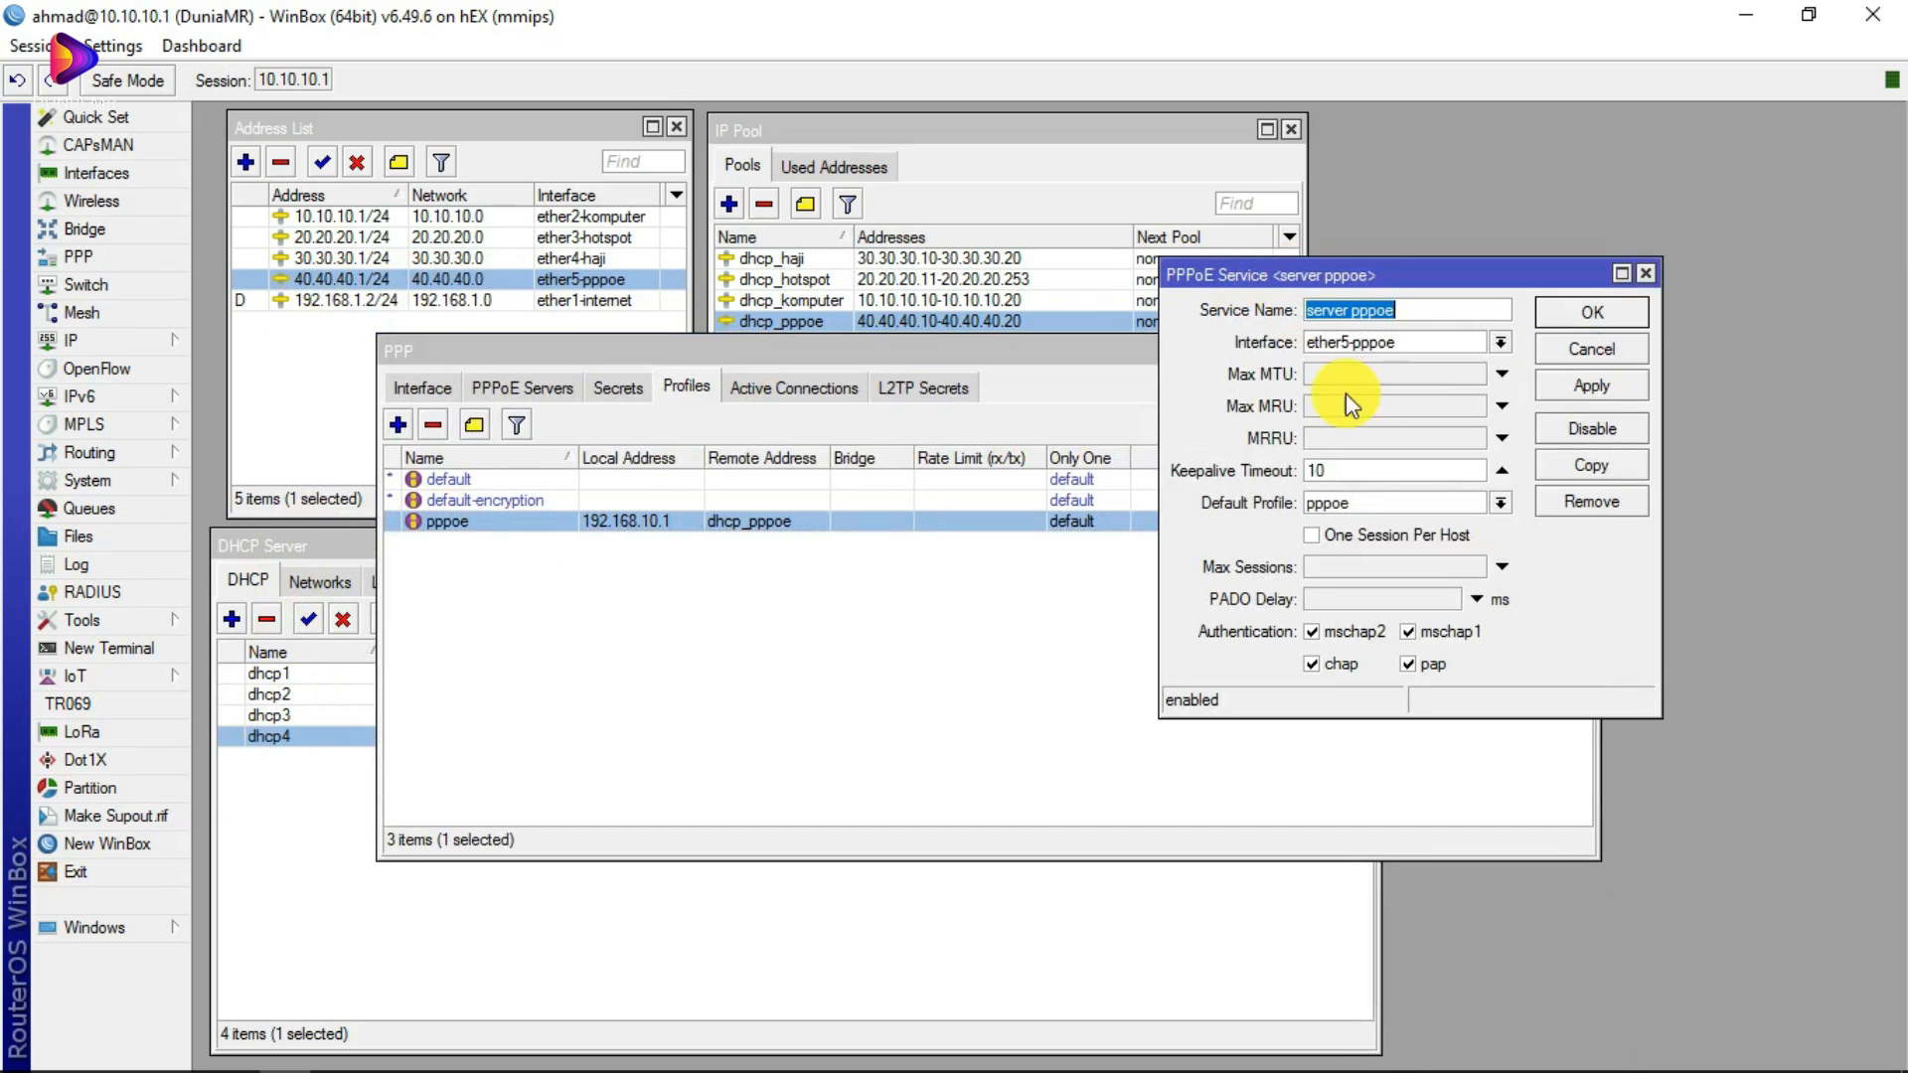
click(1500, 503)
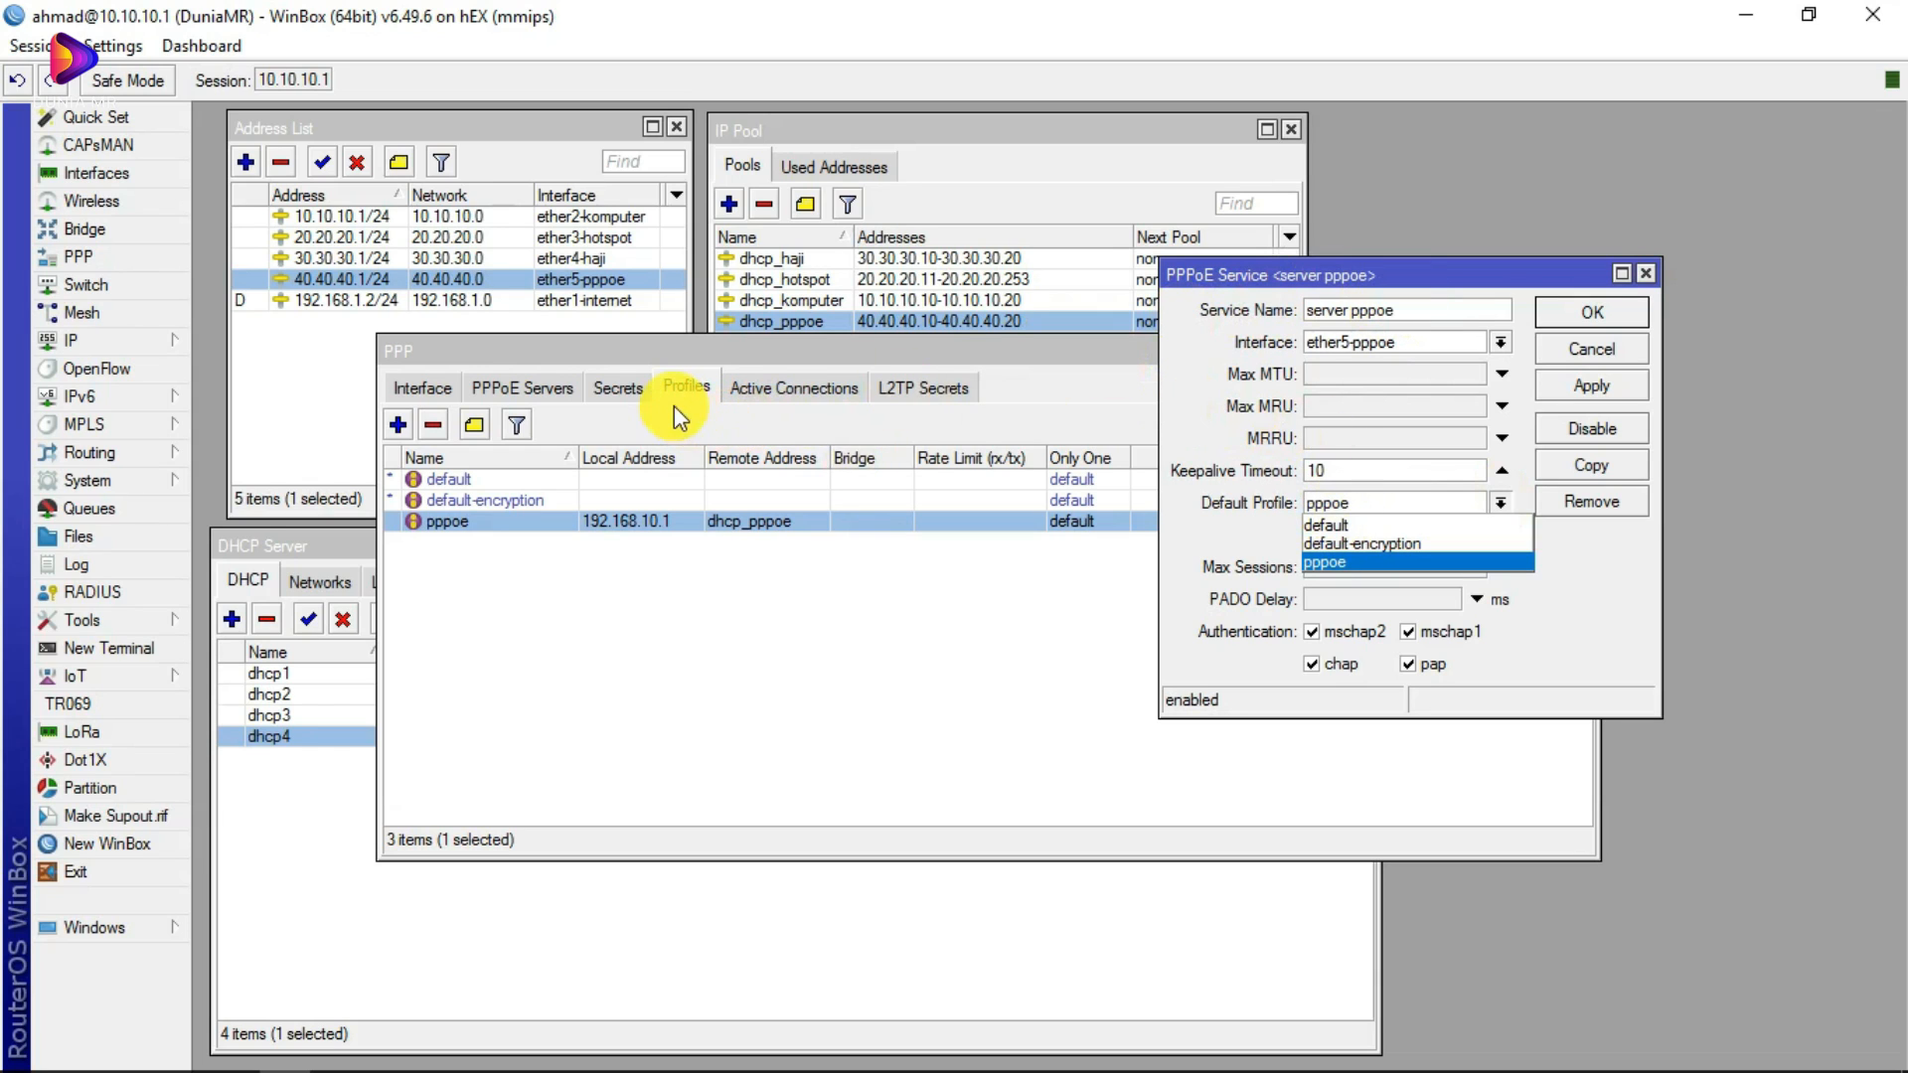
key(Return)
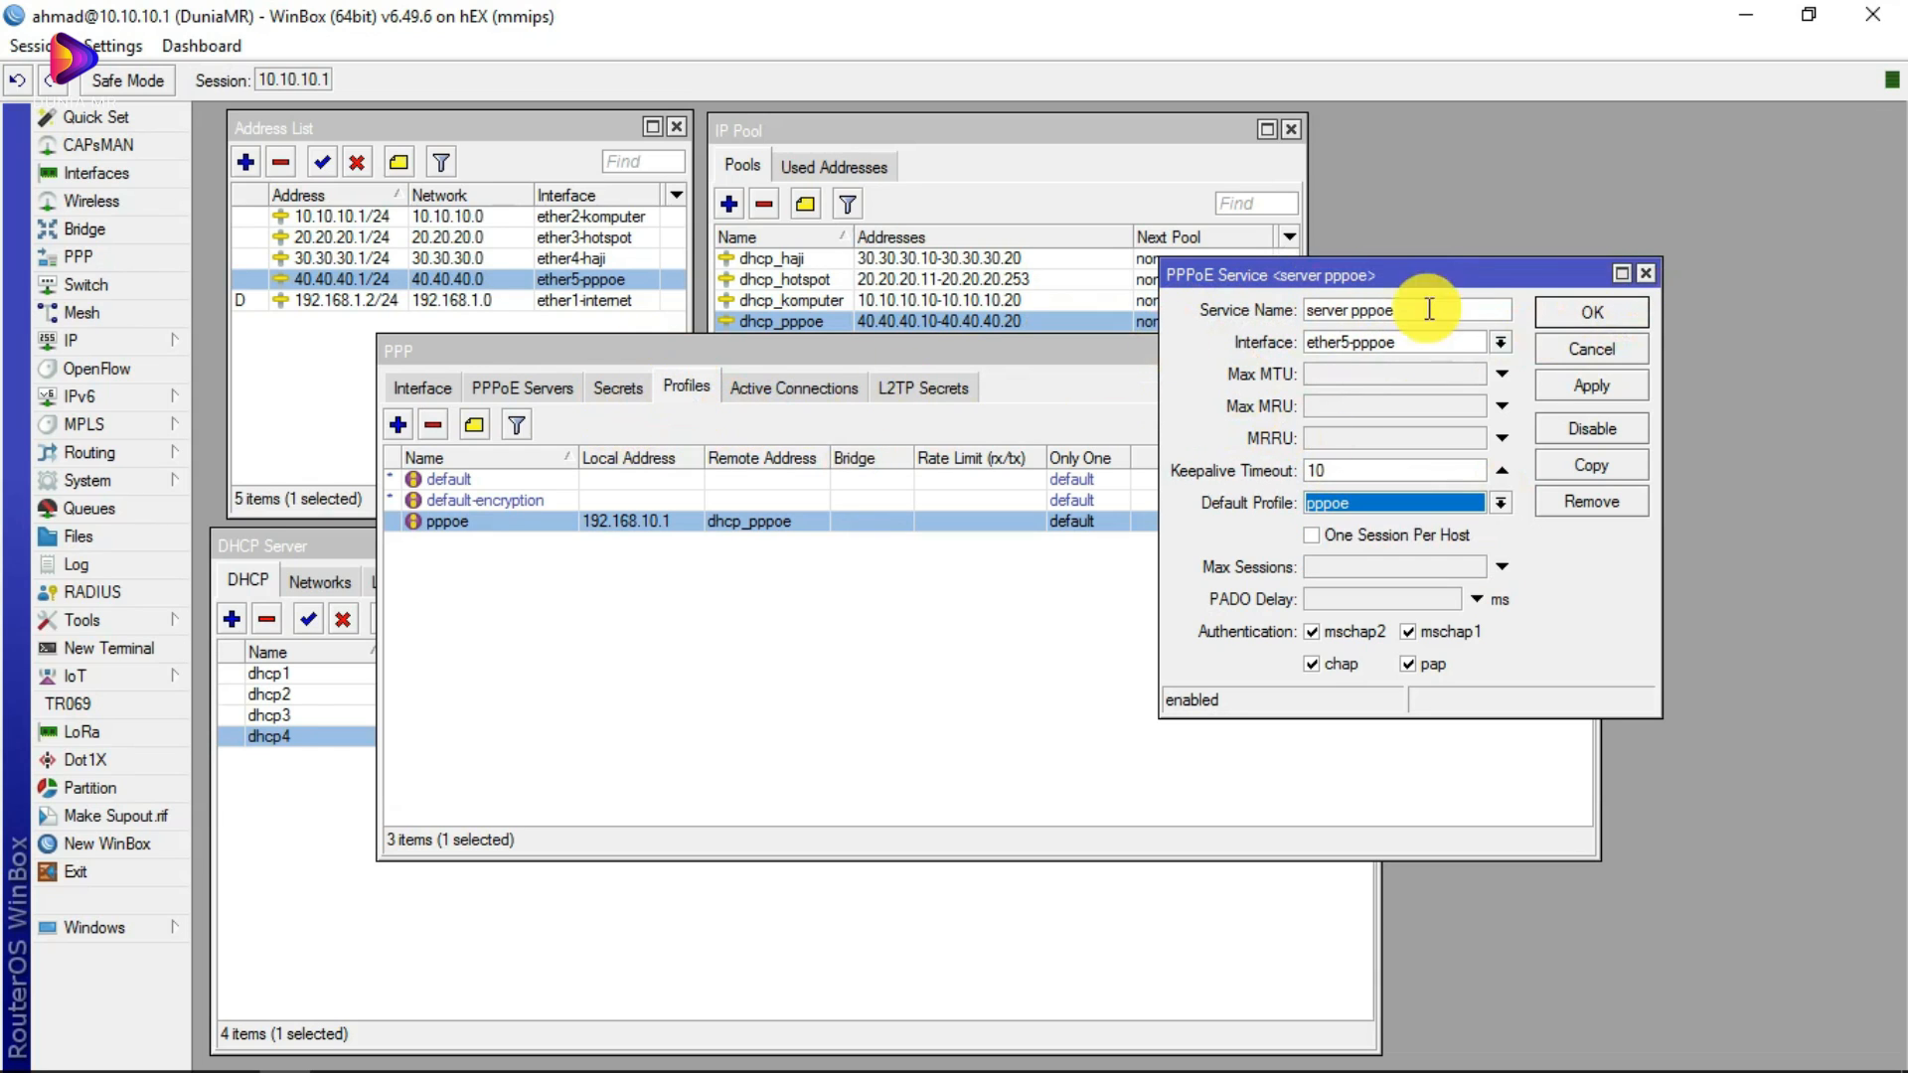
click(1643, 274)
click(491, 527)
double_click(492, 523)
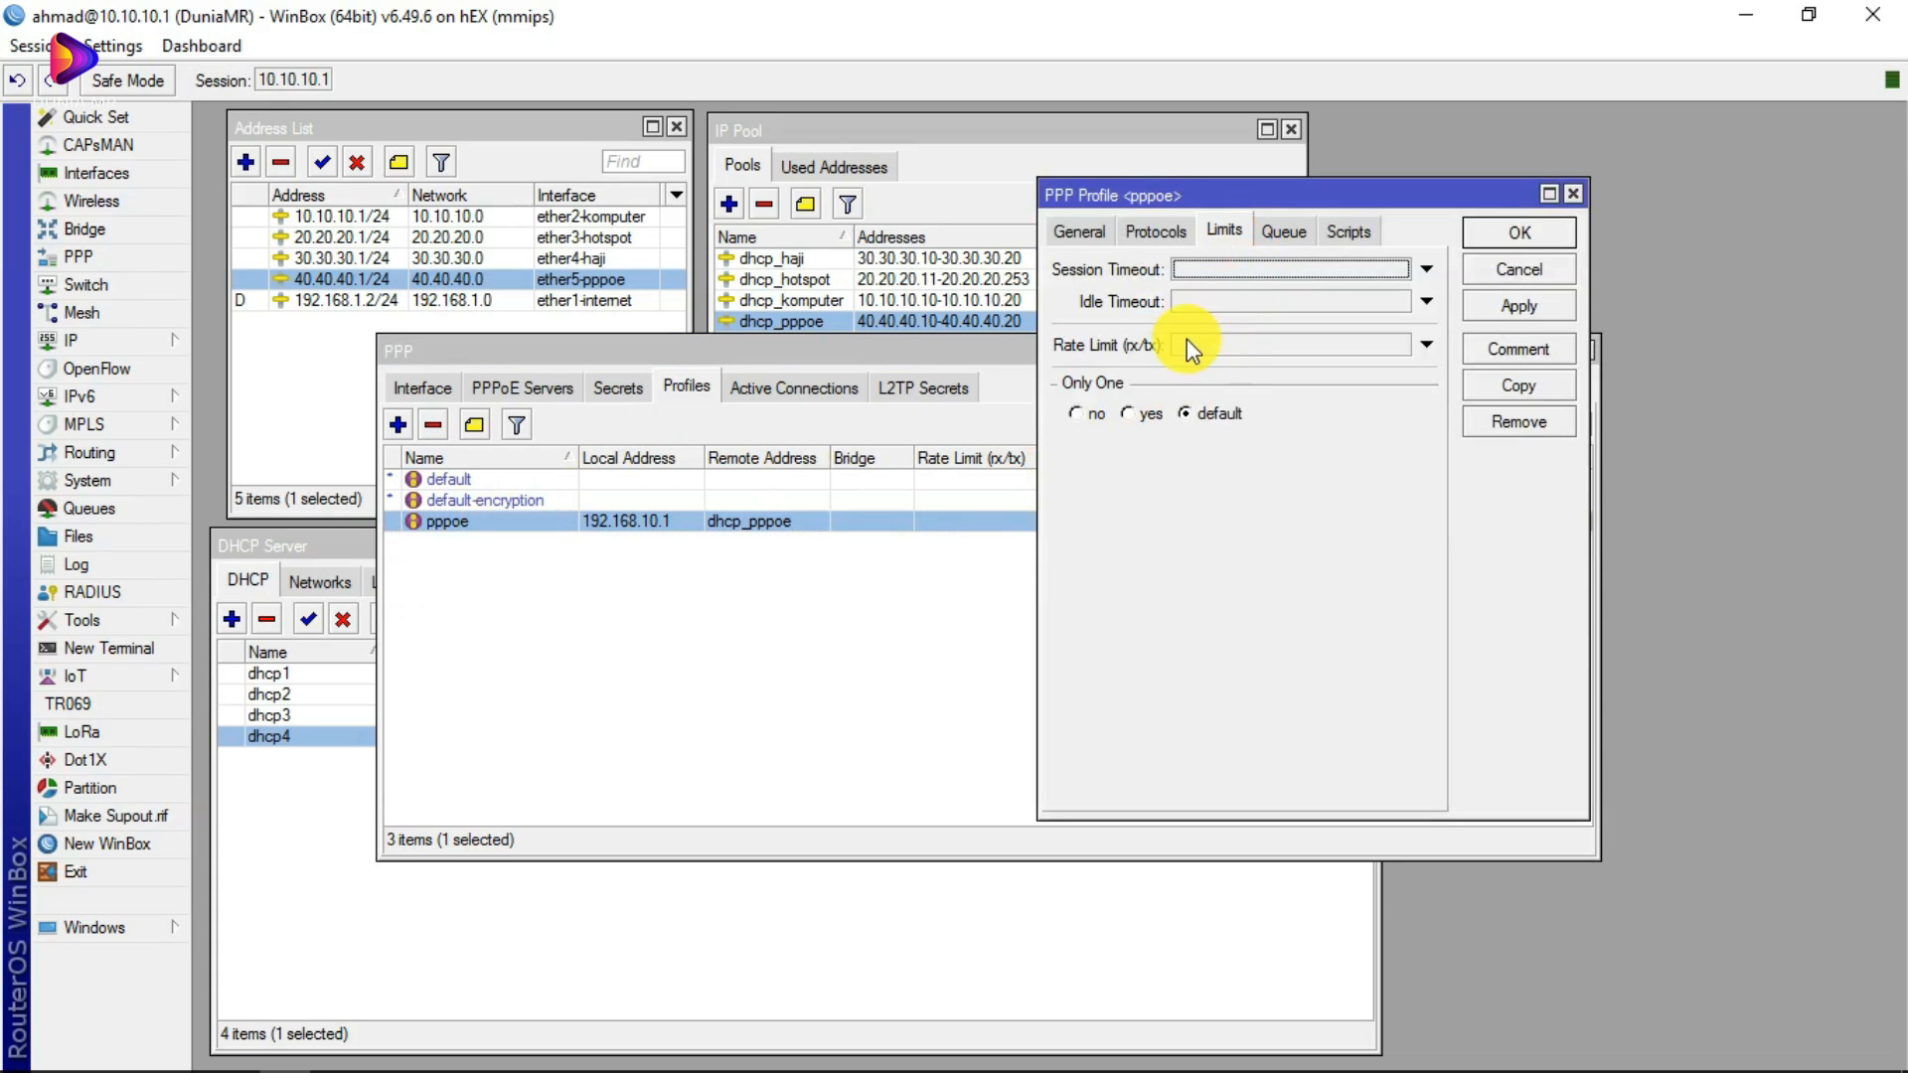
Step: Check server pppoe's default profile and review the pppoe profile's General and Protocols tabs, then close it
click(574, 384)
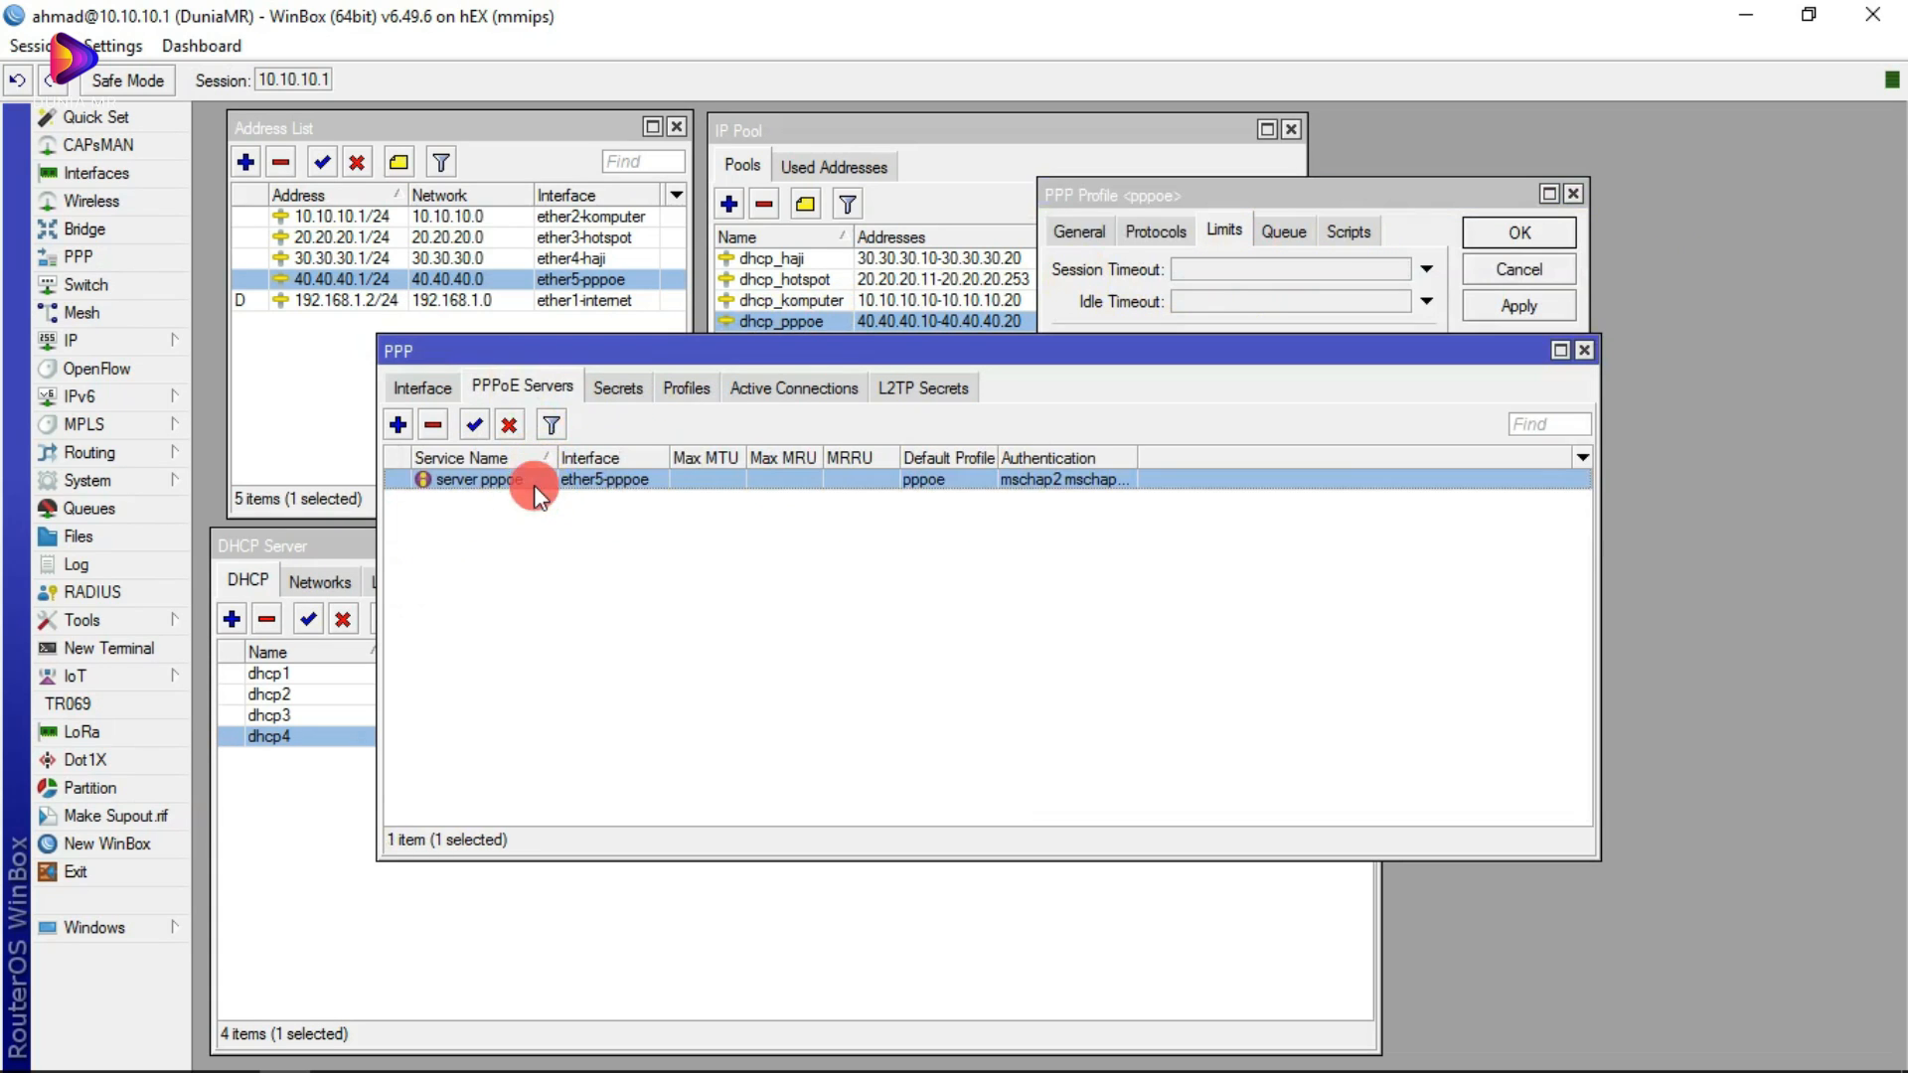
double_click(534, 483)
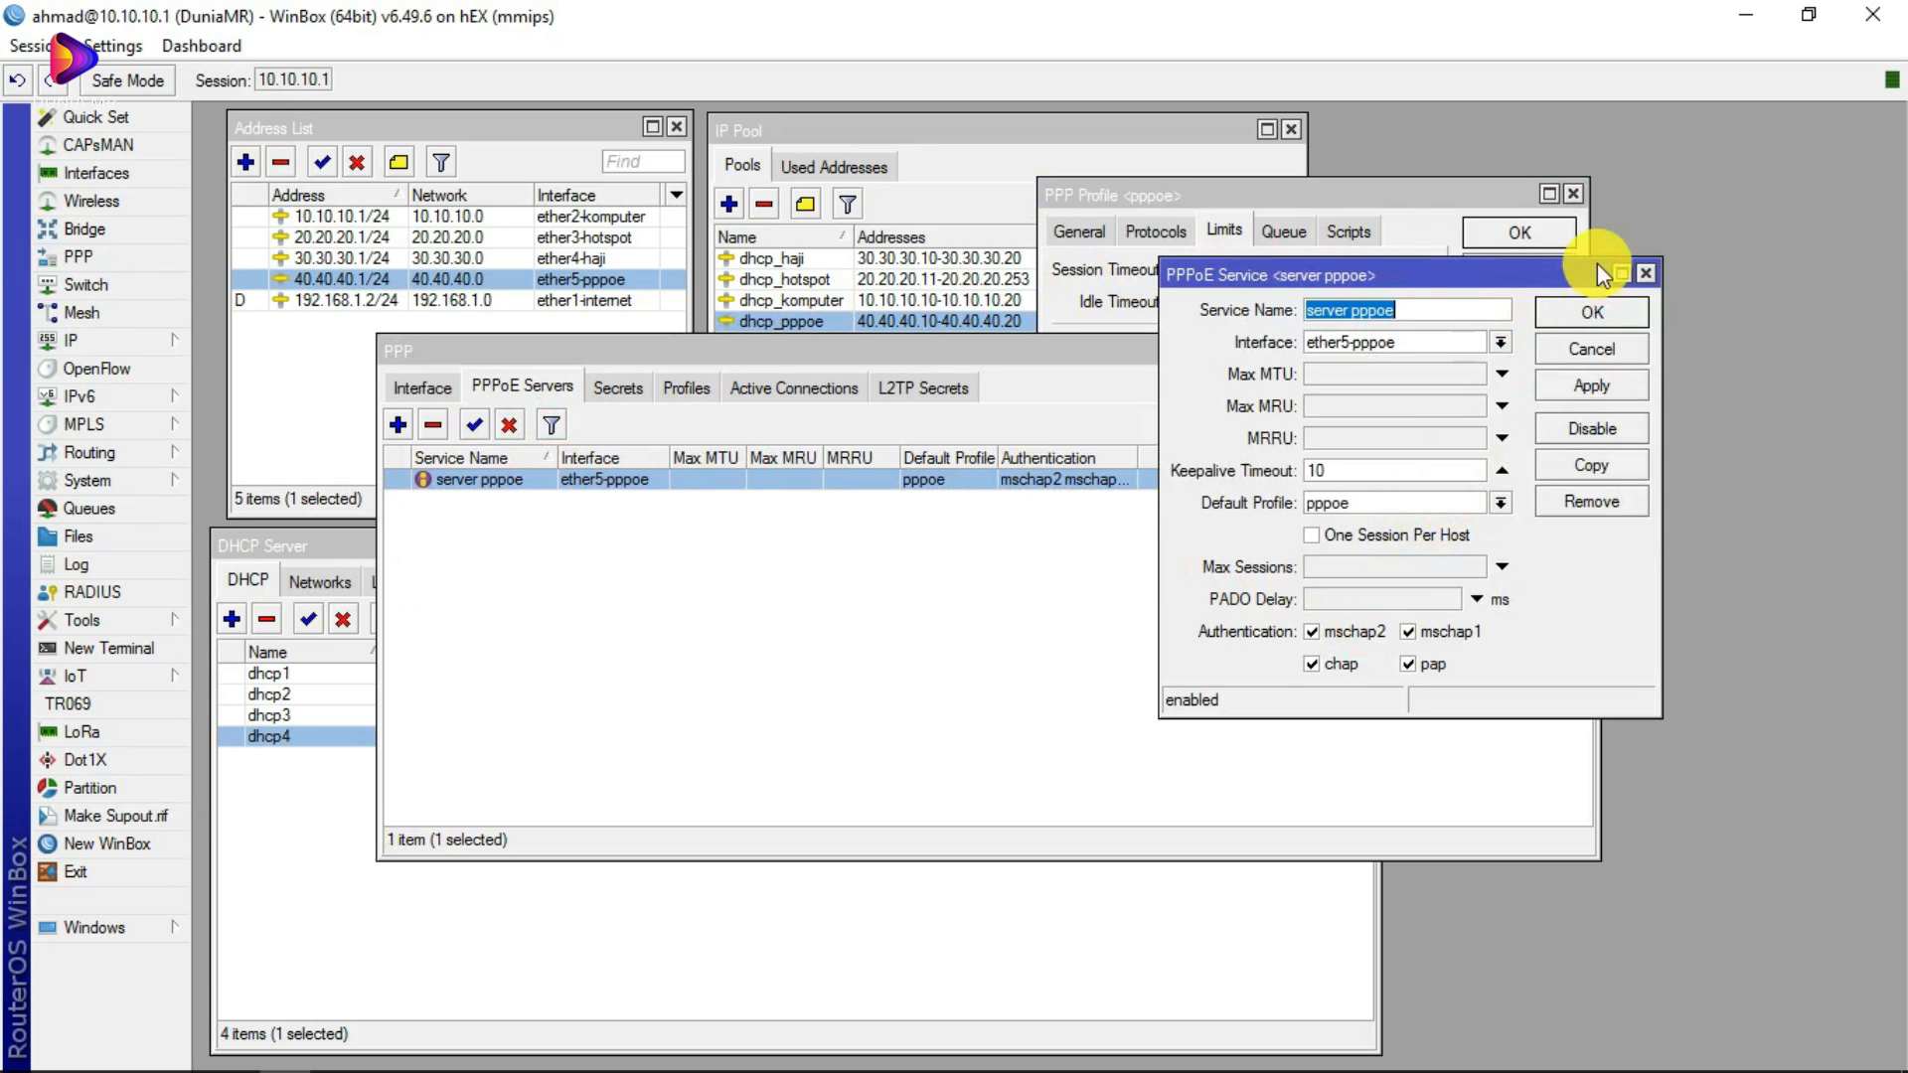
click(1499, 503)
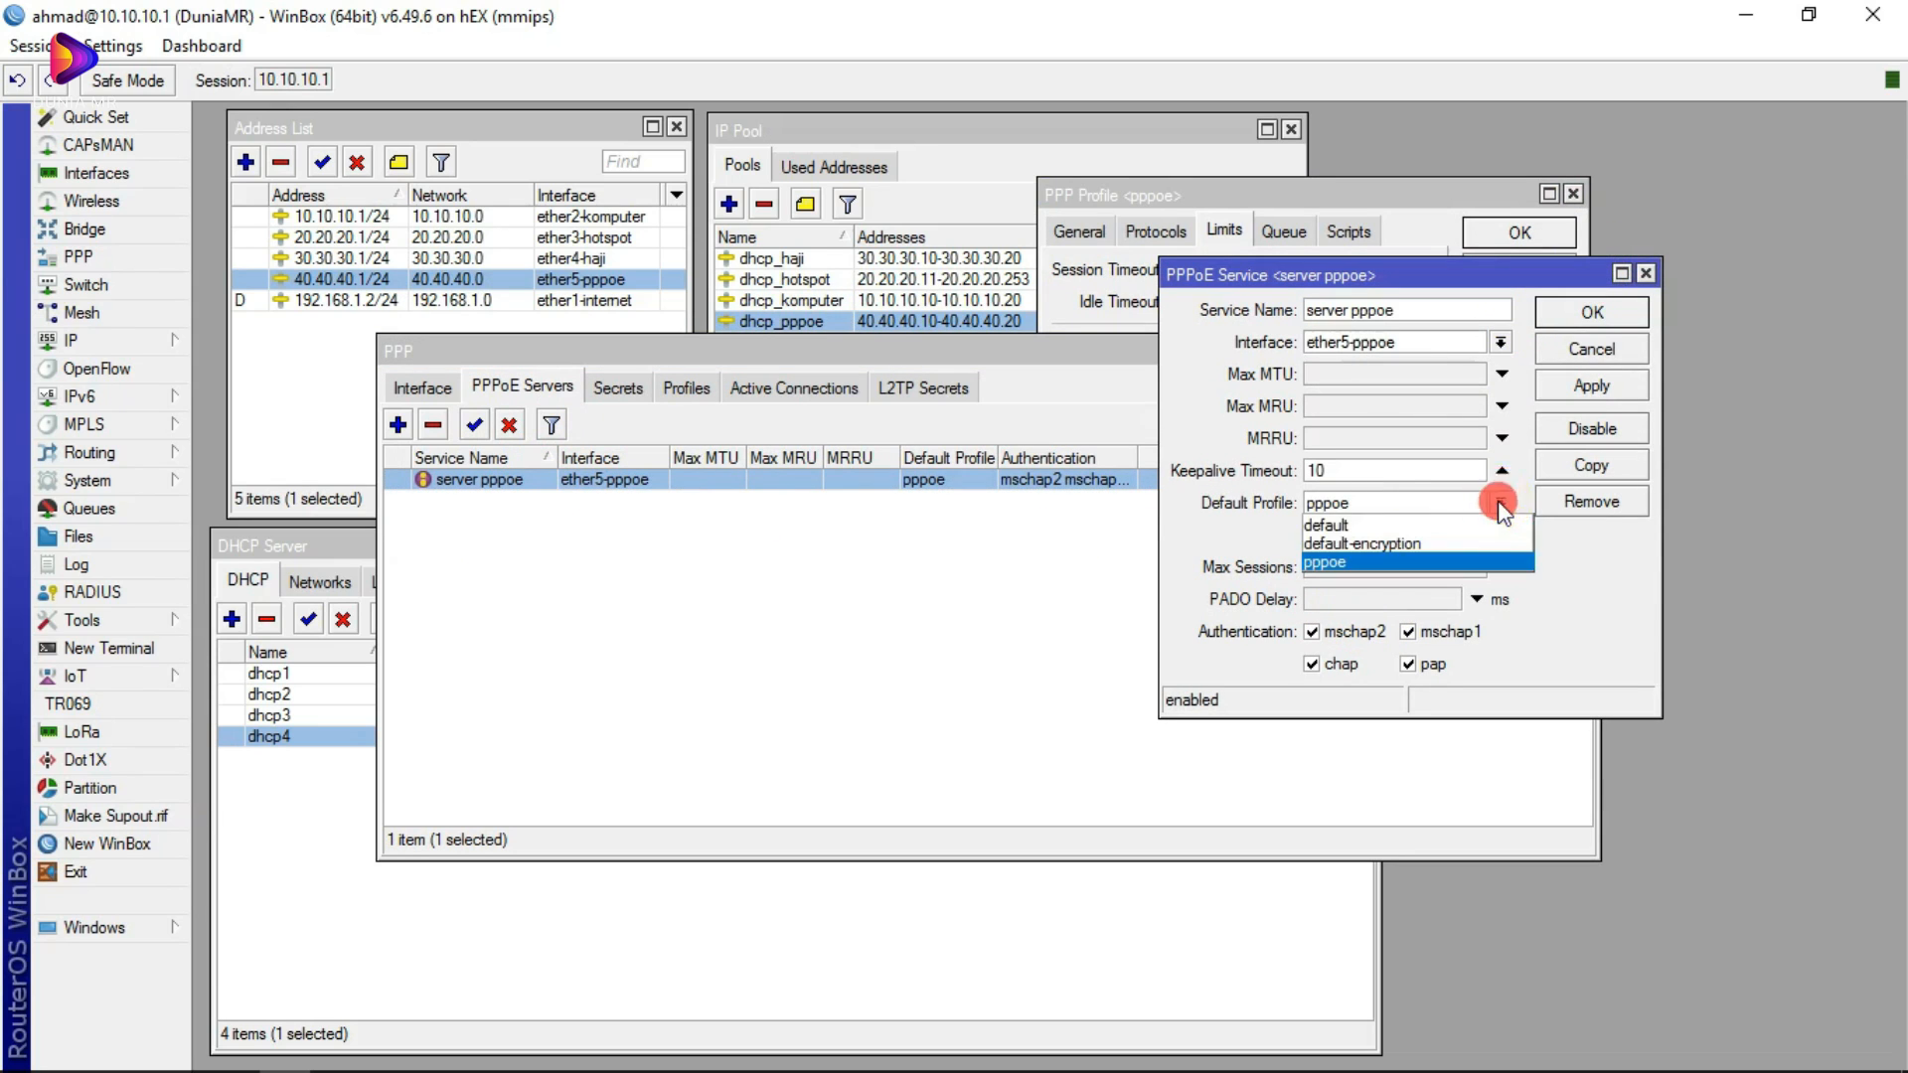
click(1646, 274)
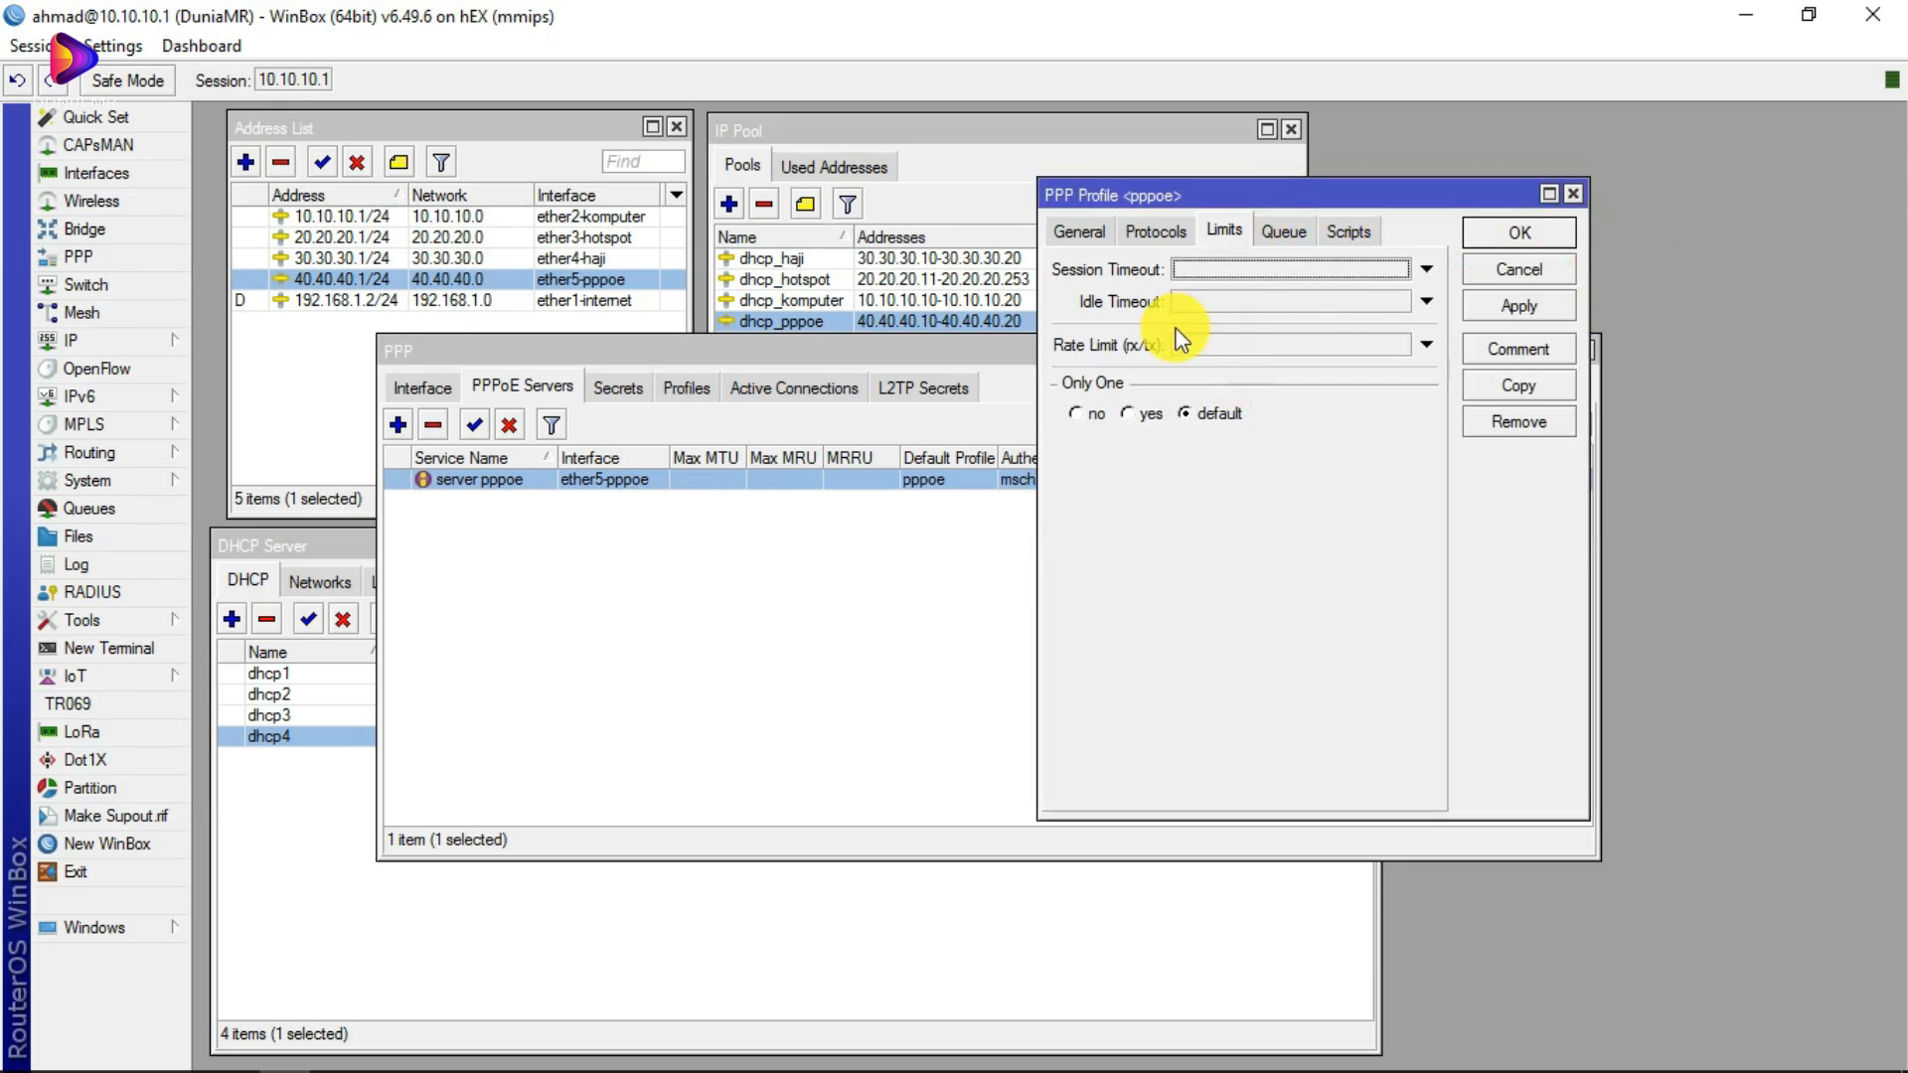
click(1153, 232)
click(1079, 232)
click(1573, 194)
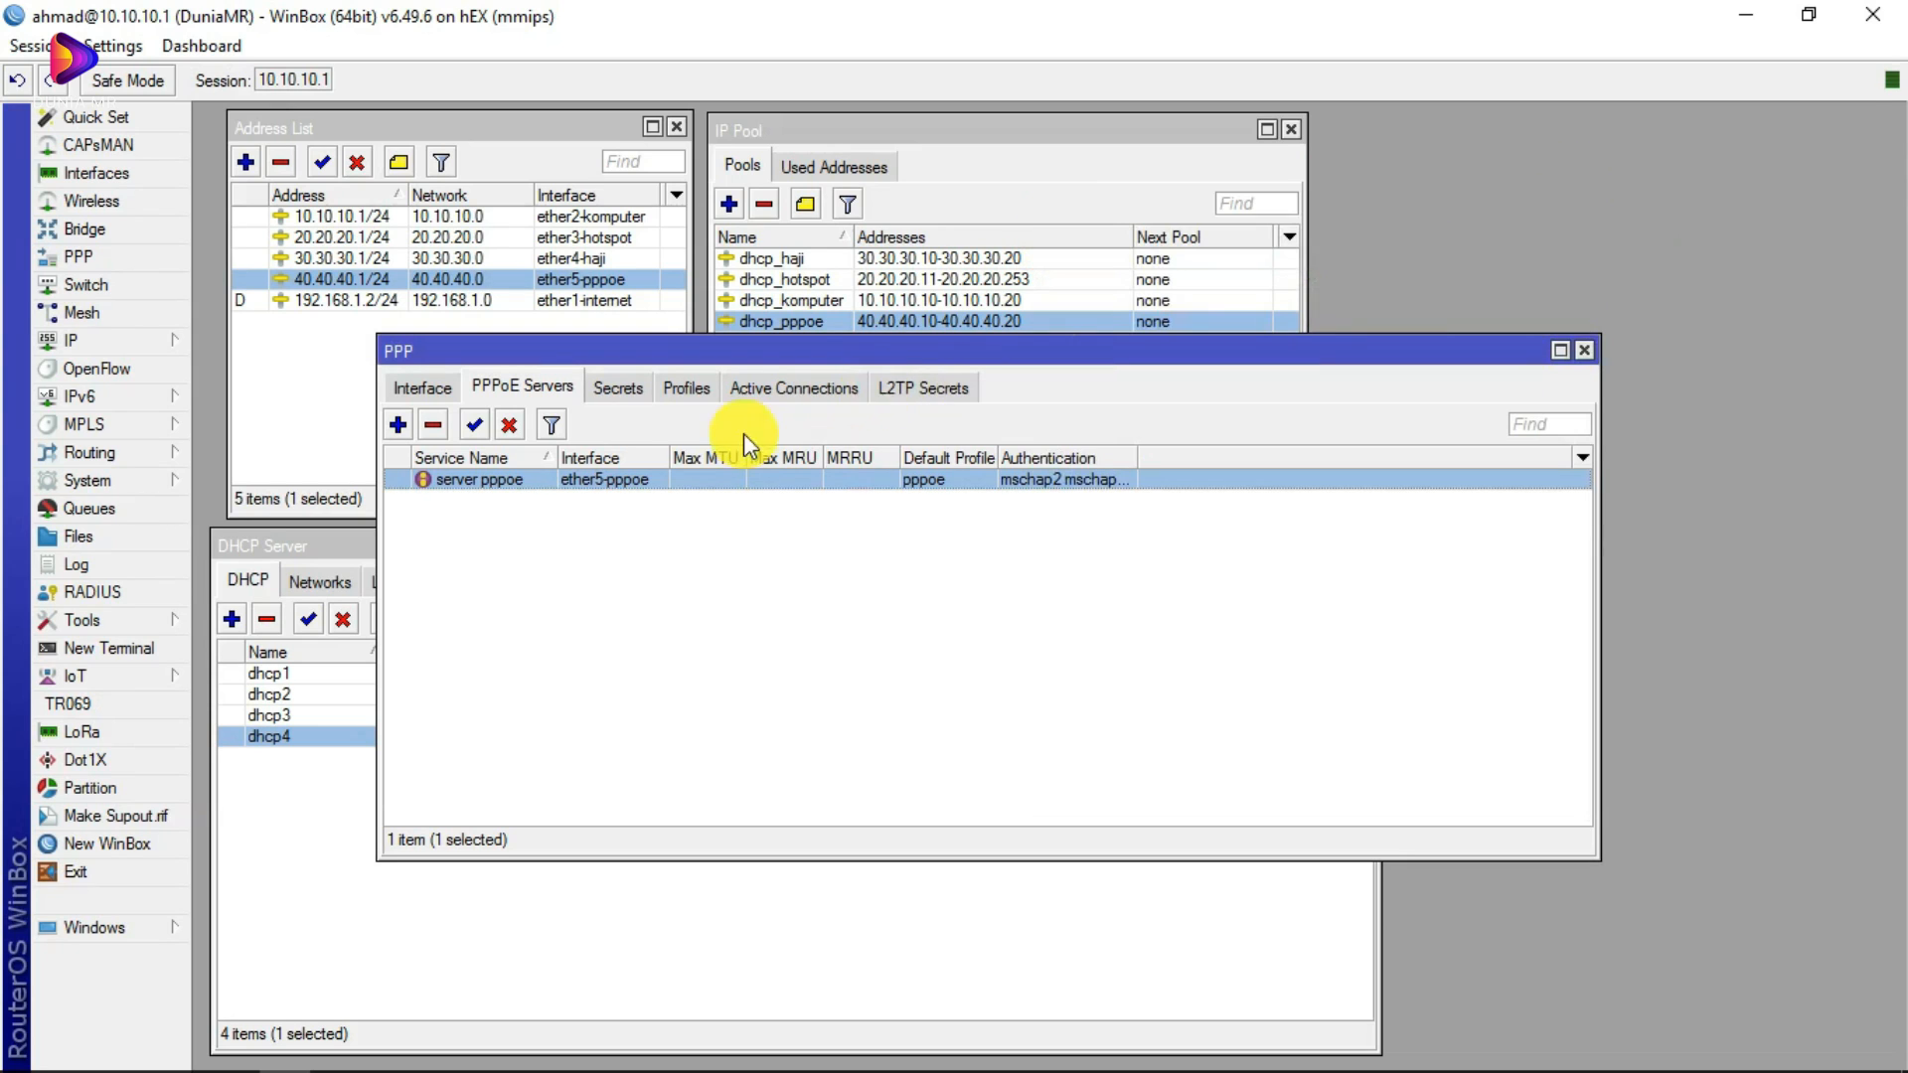
Step: Reconfirm server pppoe's Default Profile as pppoe and show the PPP Secrets list
double_click(474, 477)
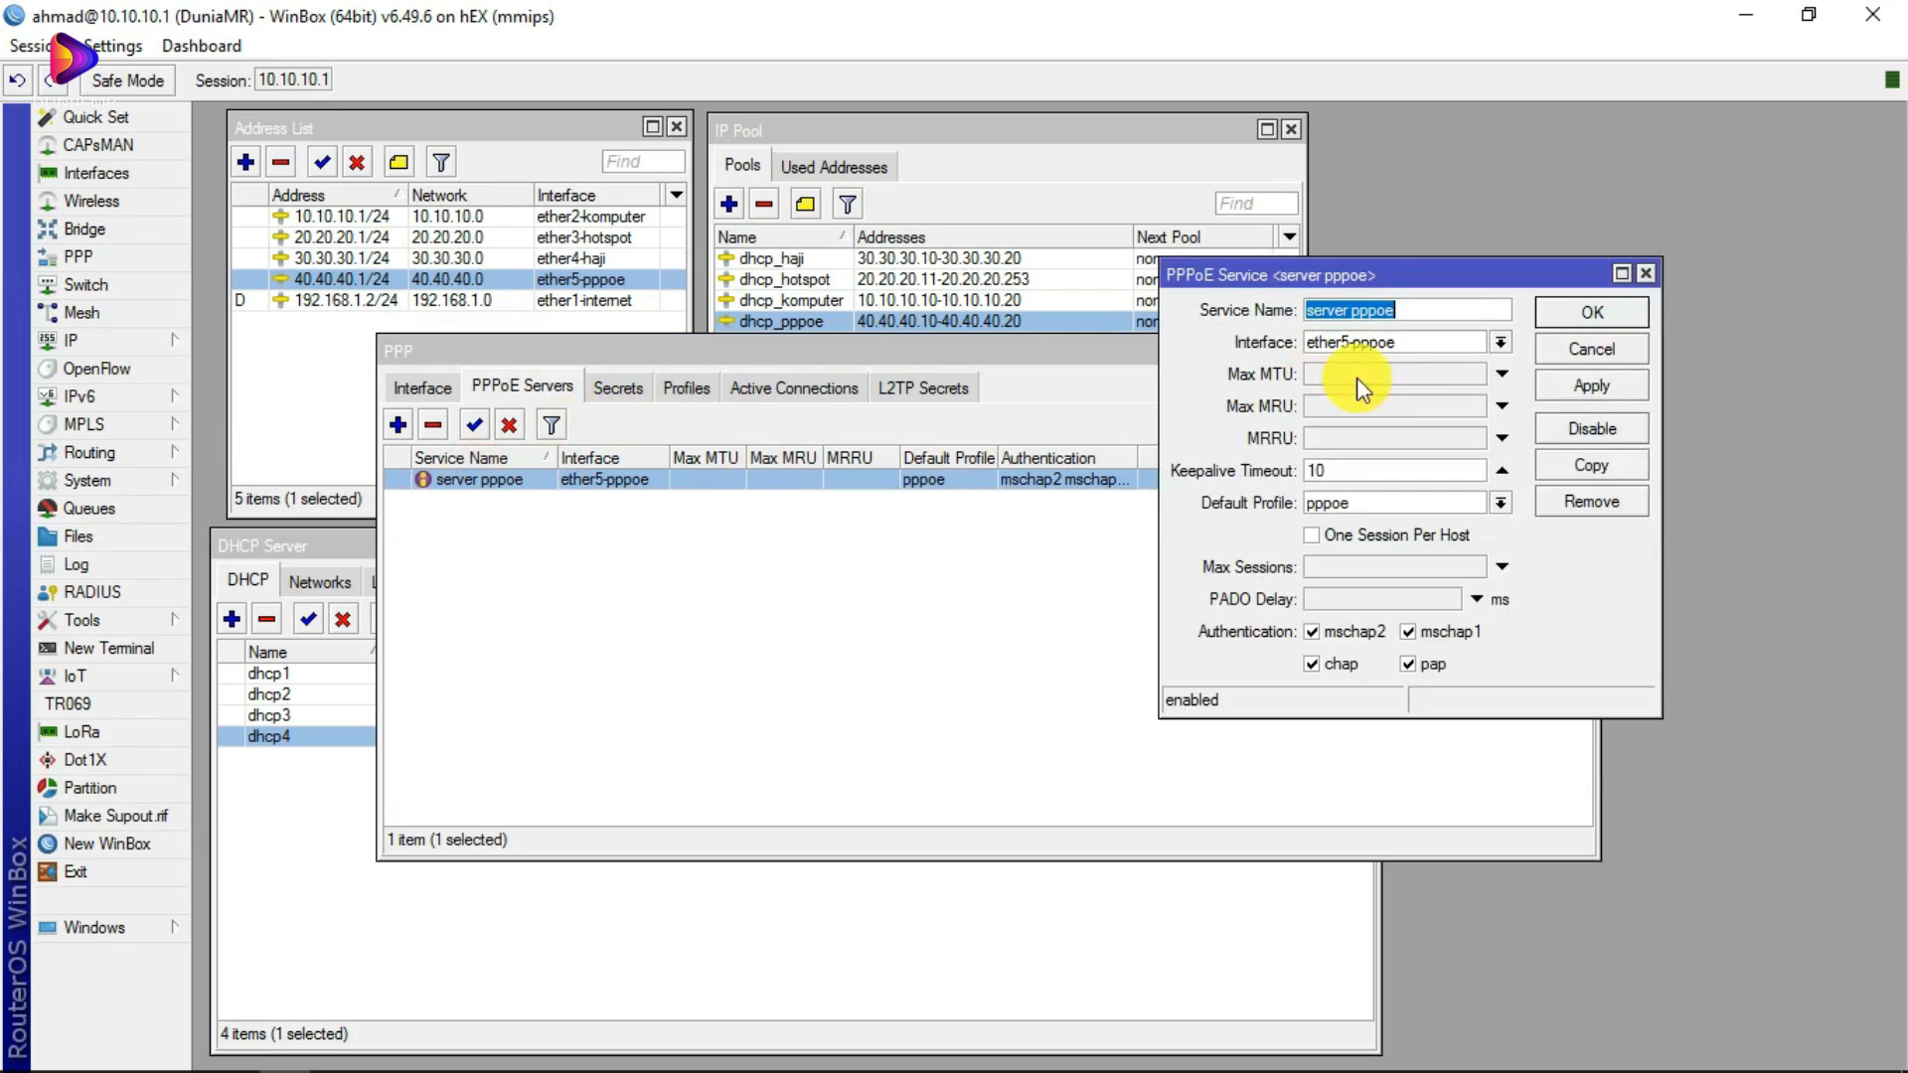
click(1500, 502)
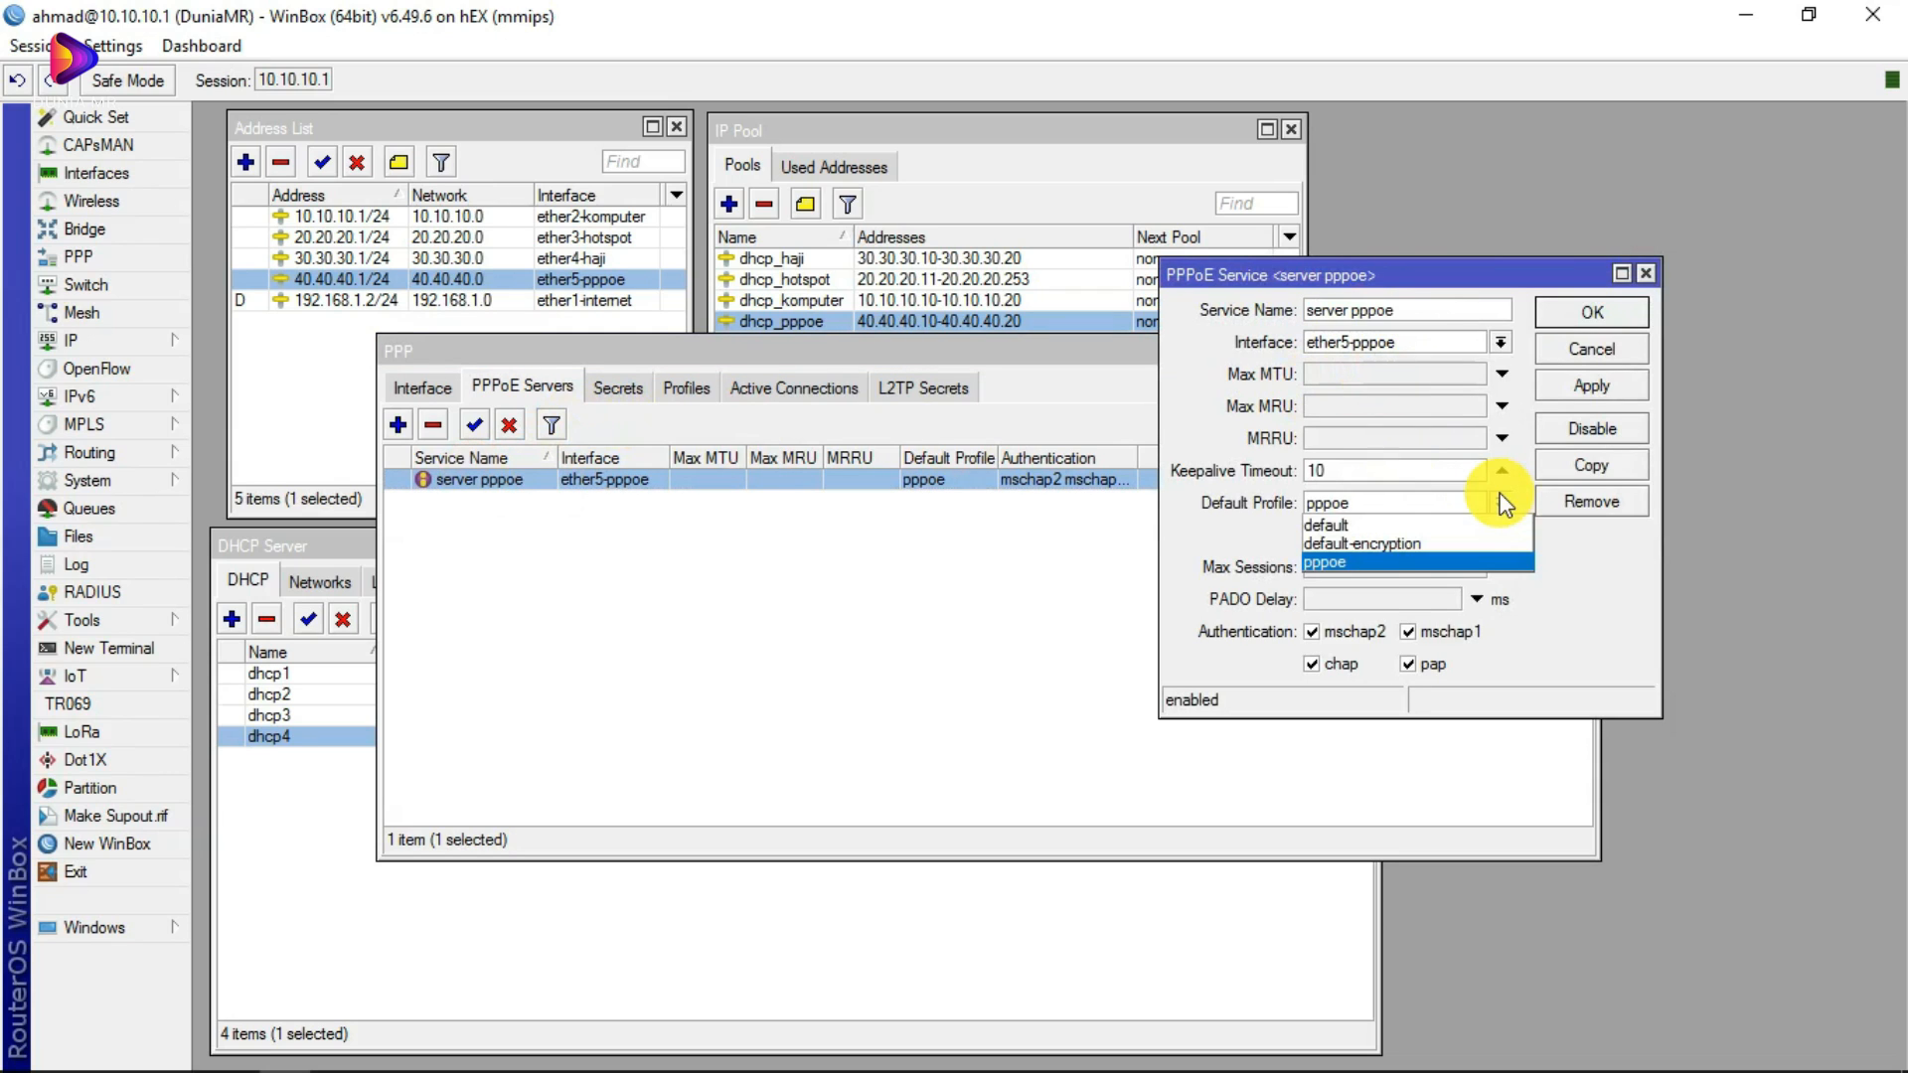
click(1344, 562)
click(1645, 274)
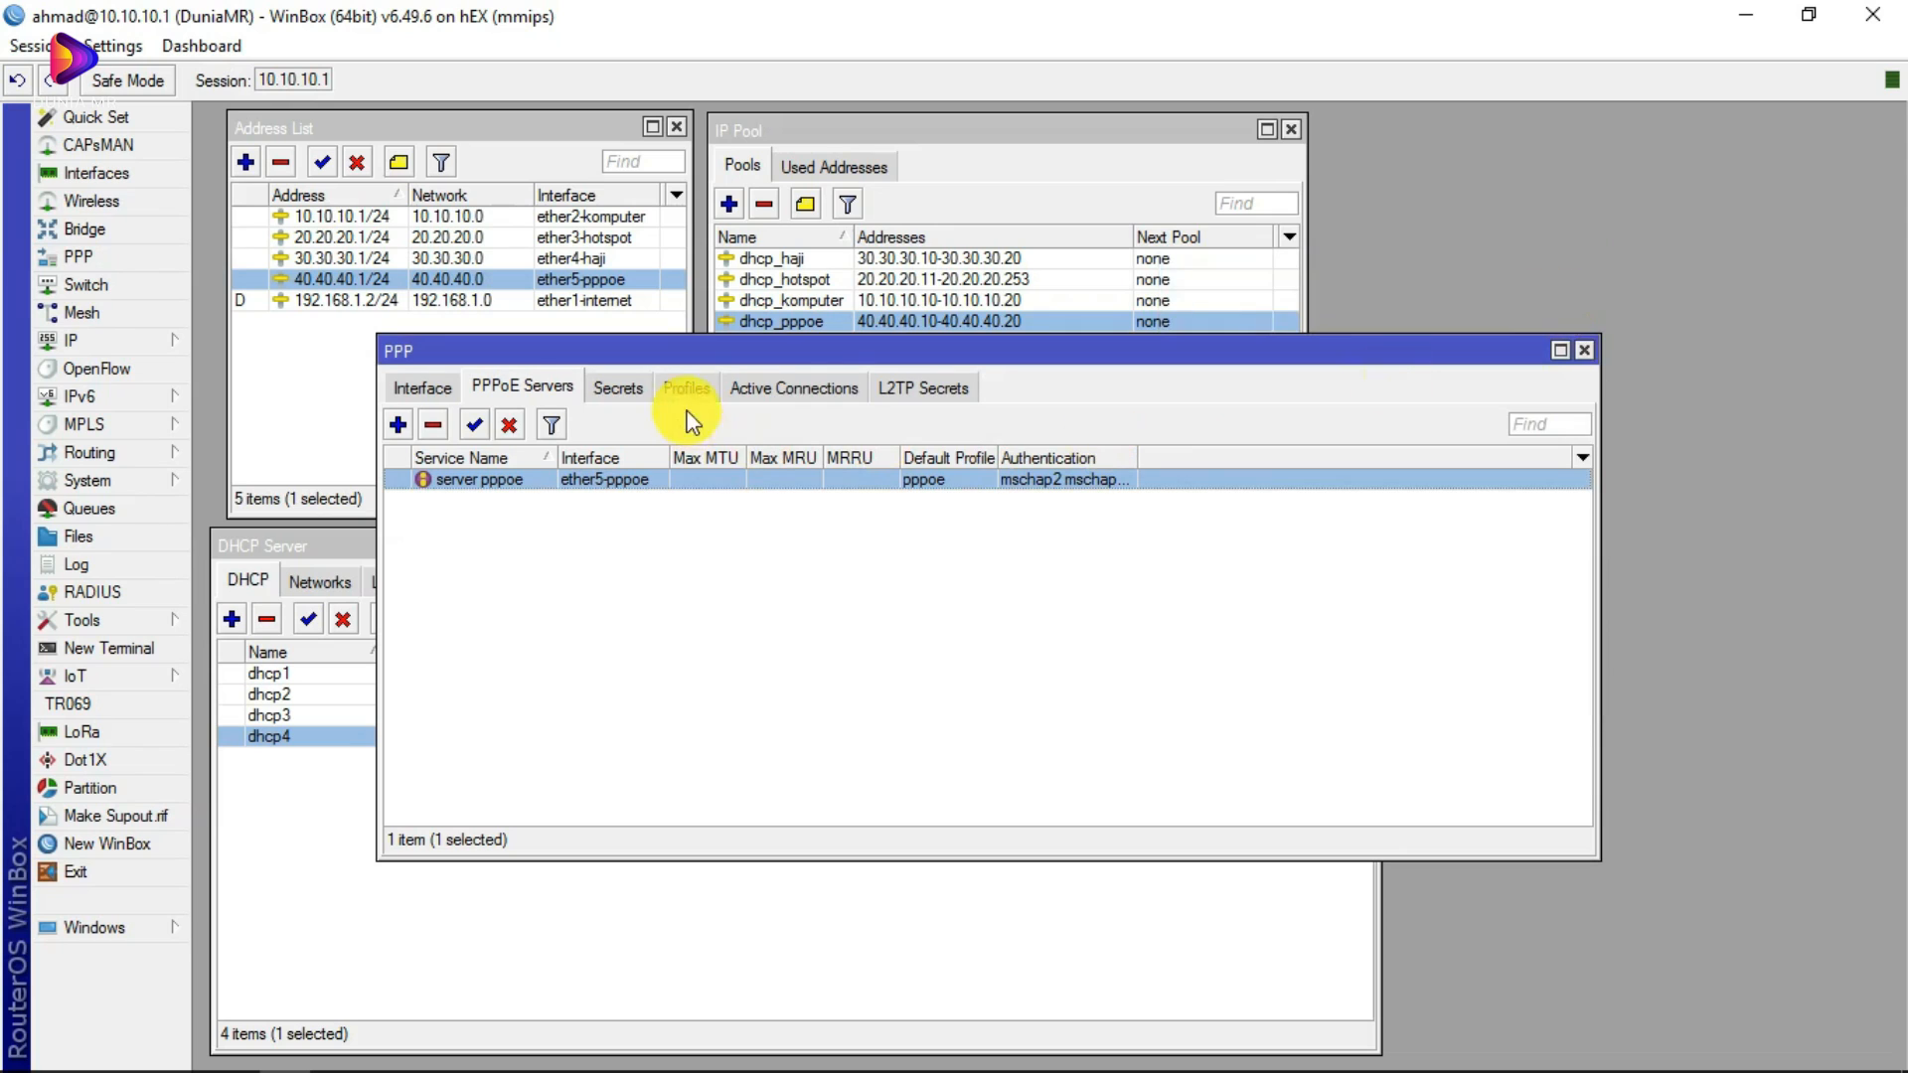
click(618, 387)
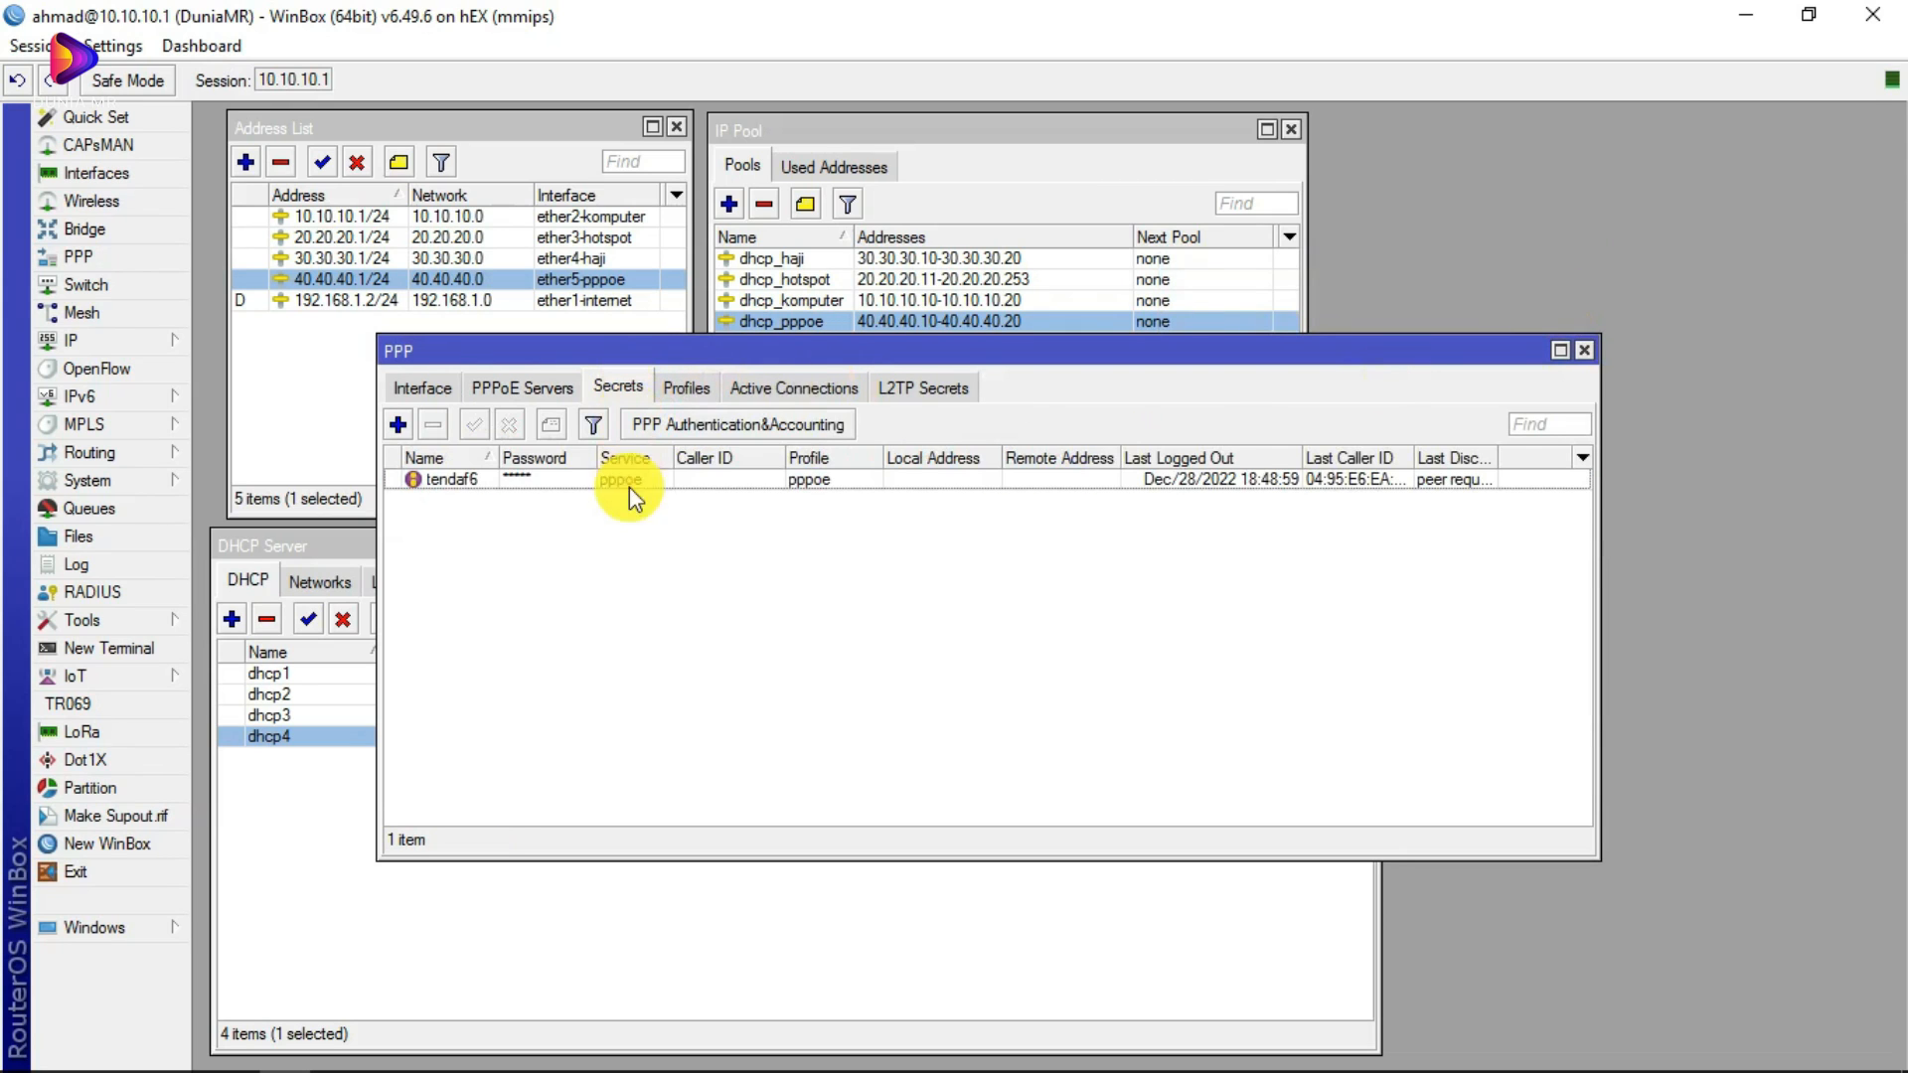
Step: Open the existing PPP secret and set its Service to pppoe
double_click(514, 479)
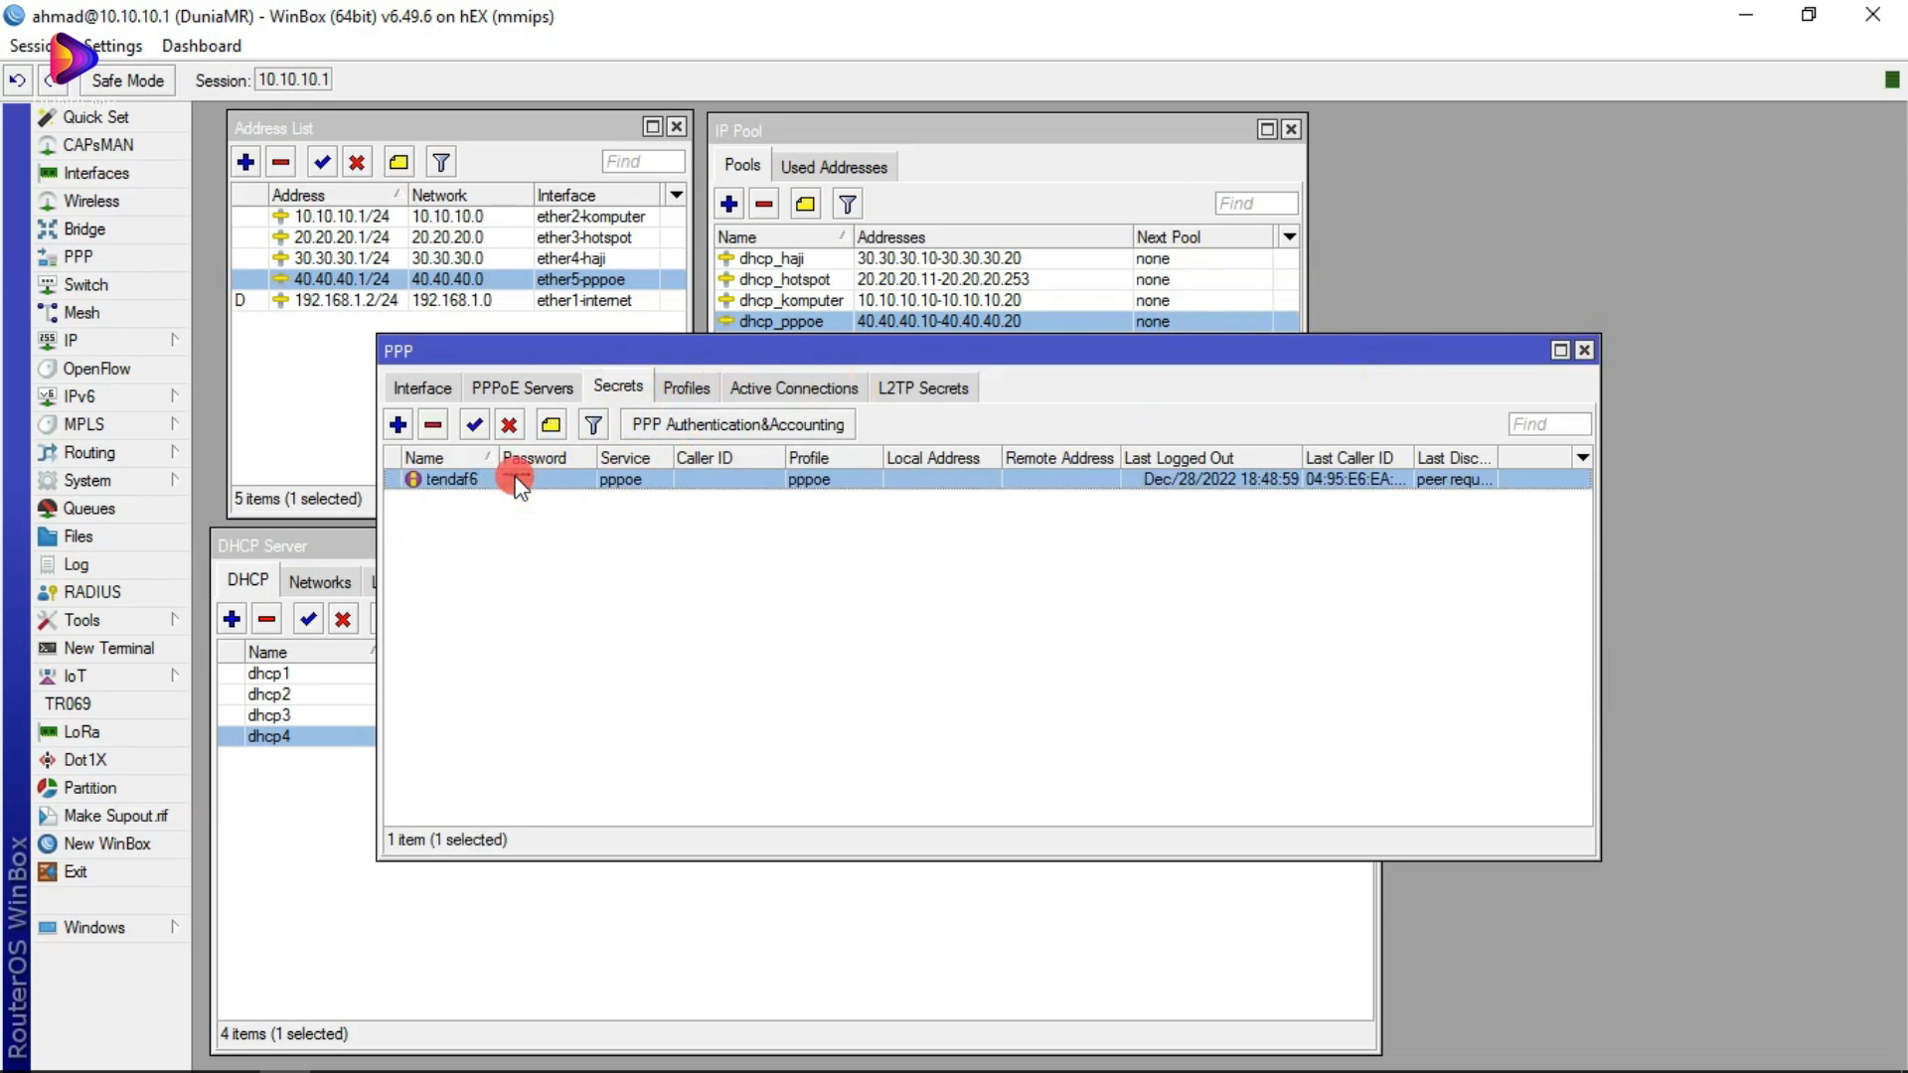
click(1064, 261)
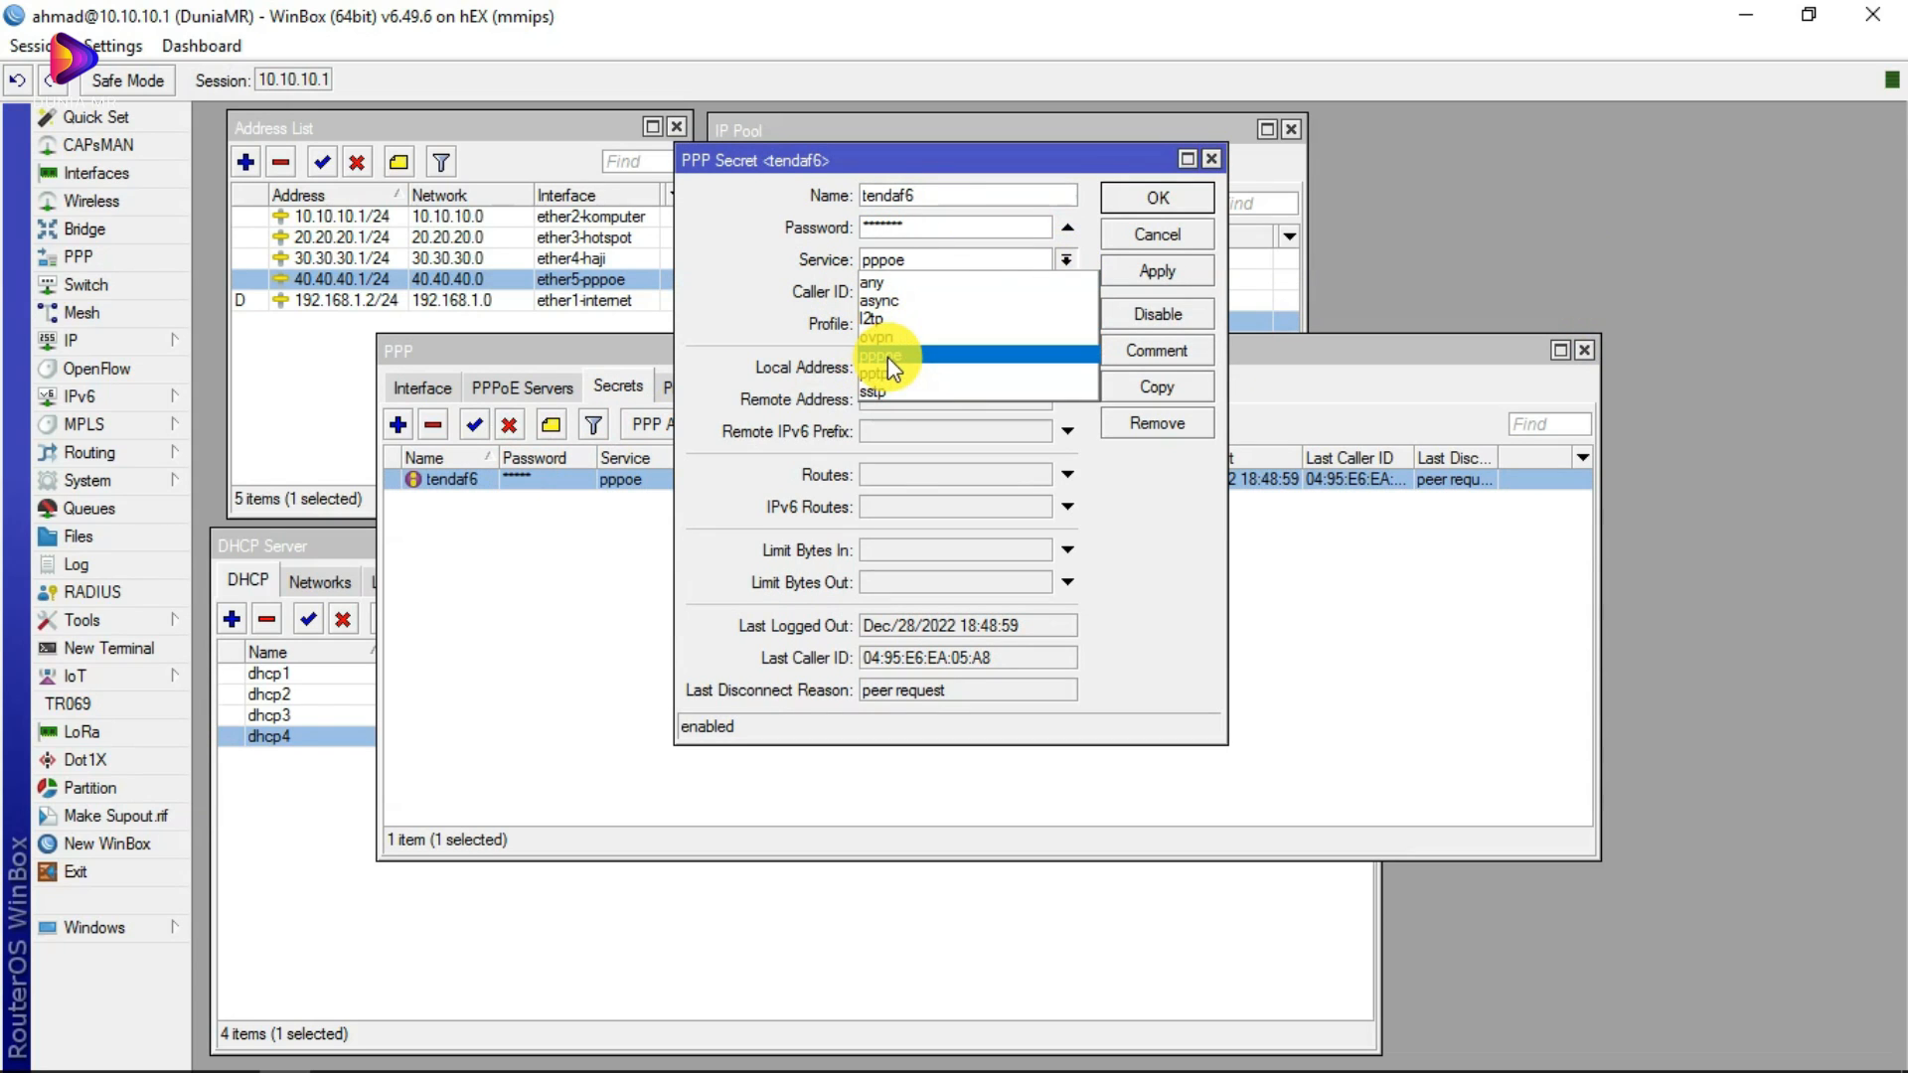
click(1016, 164)
drag(1016, 161, 1183, 202)
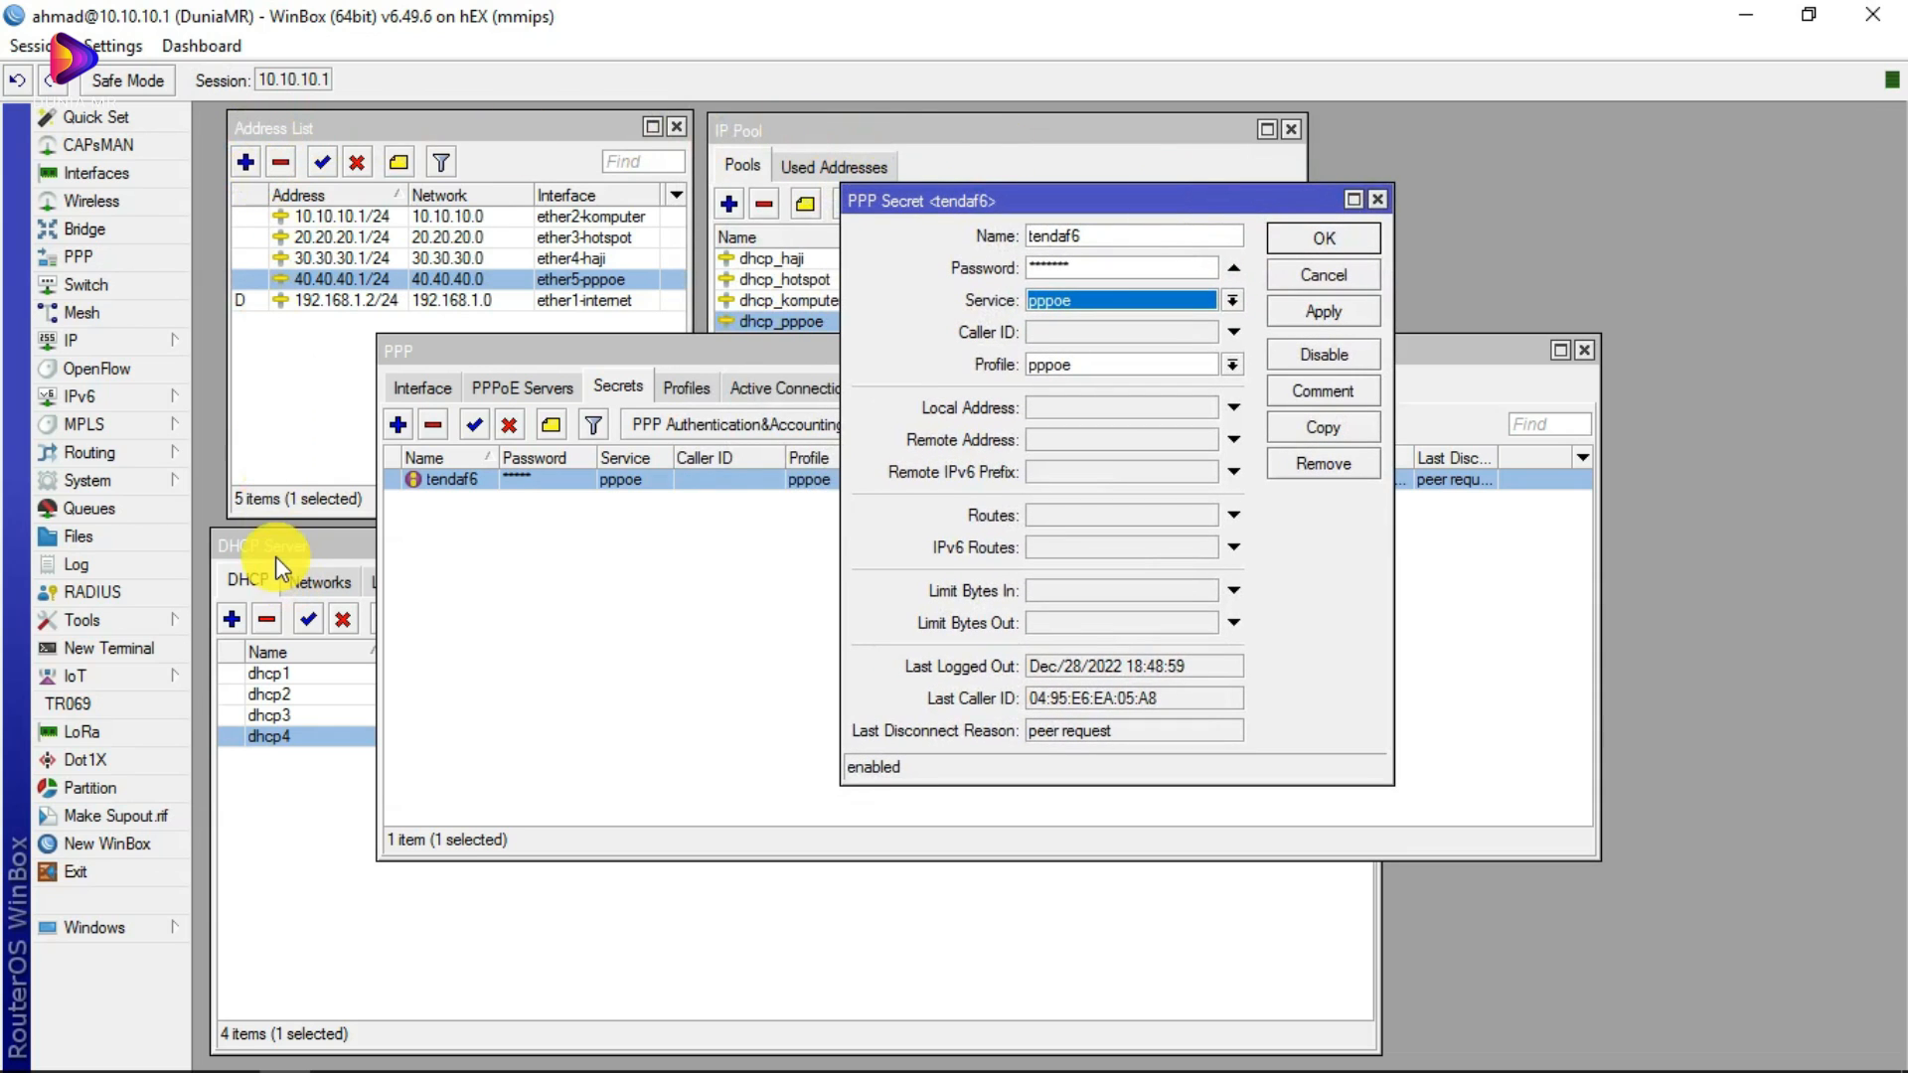
click(1232, 300)
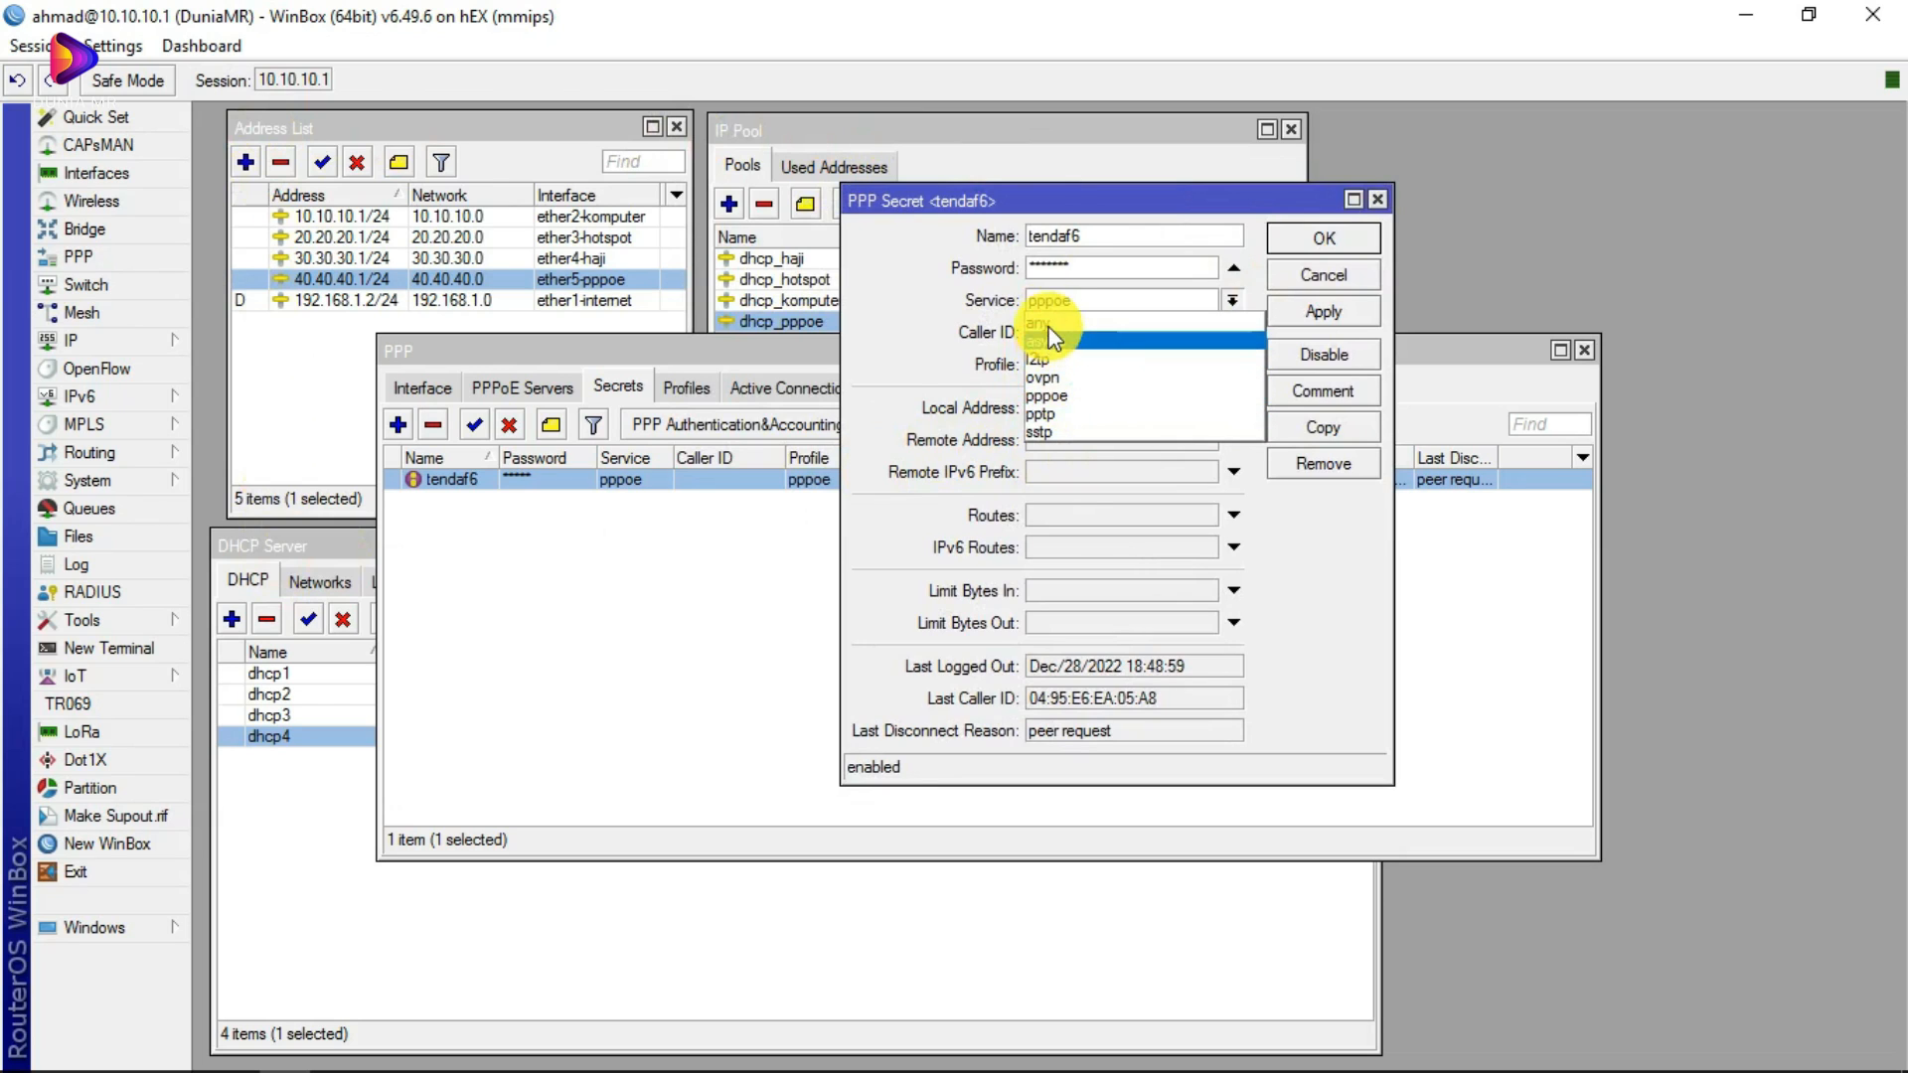
click(1093, 393)
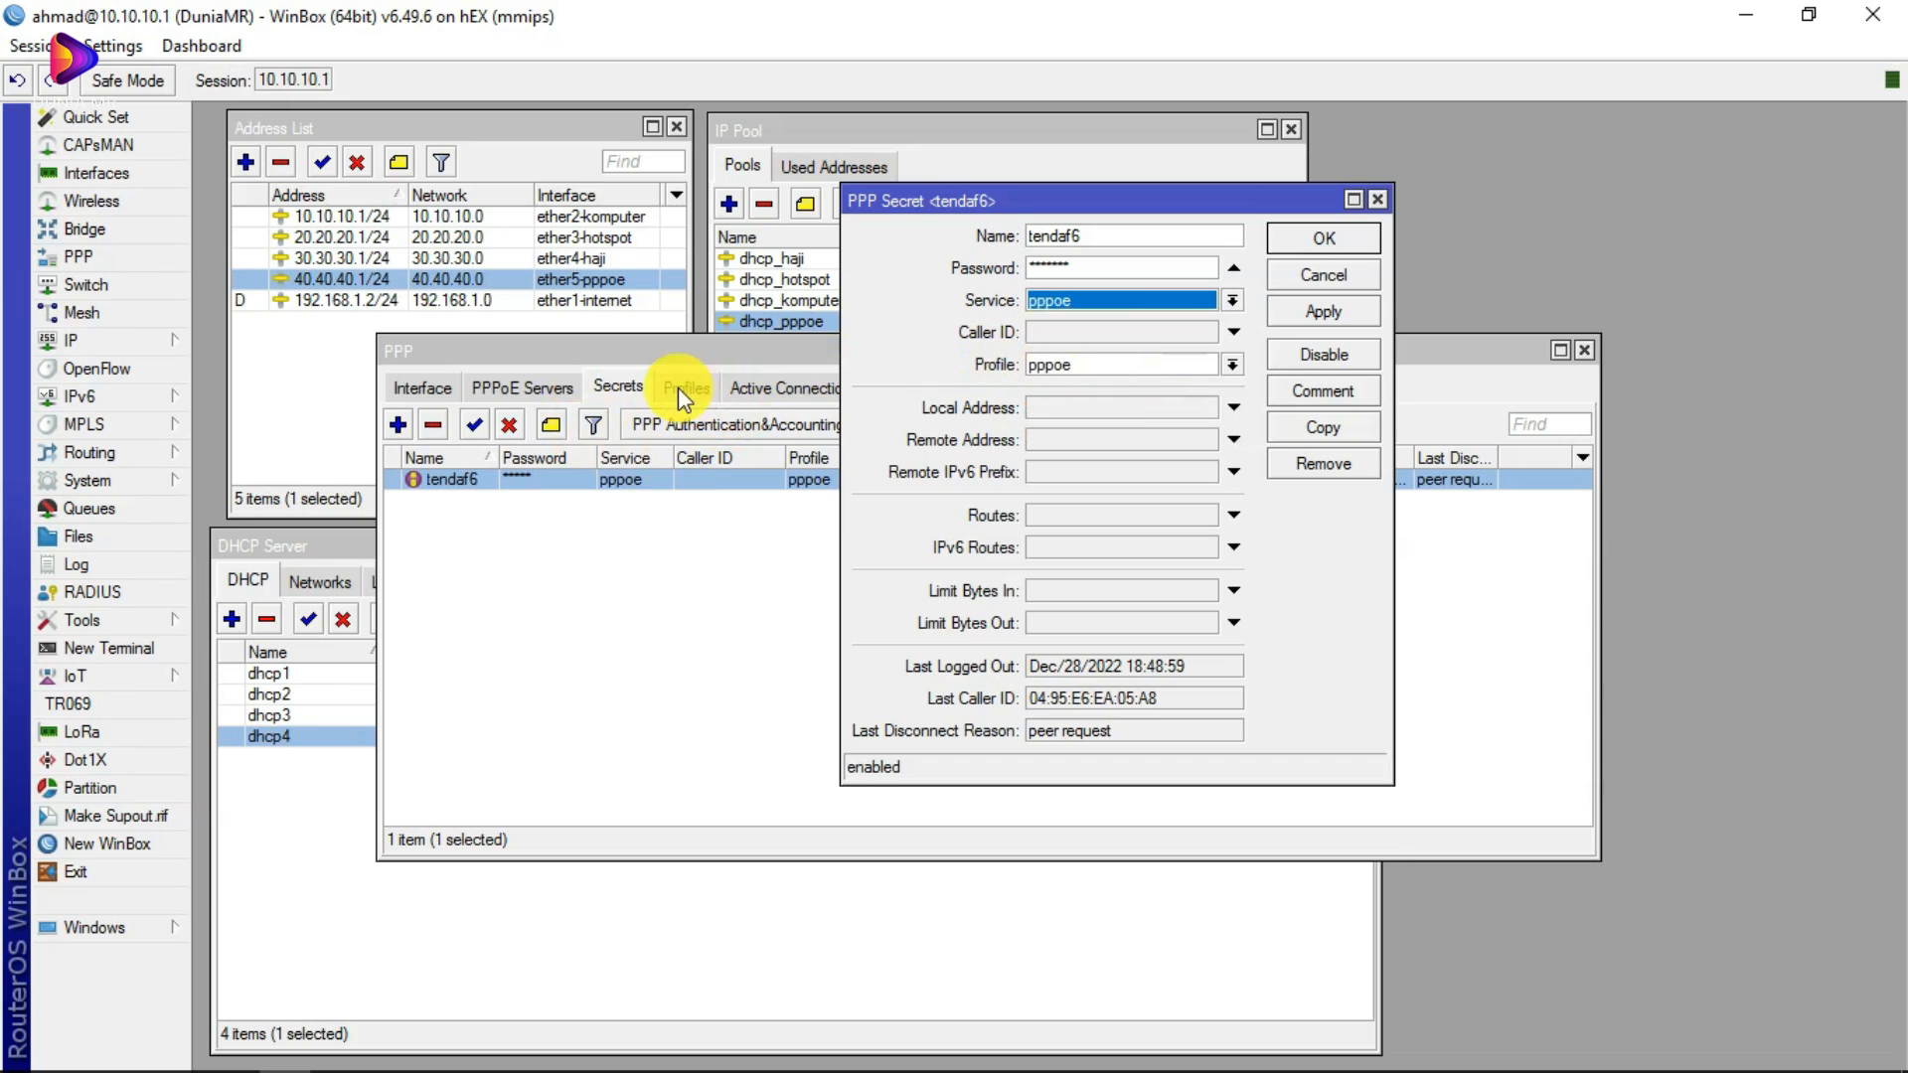
click(497, 386)
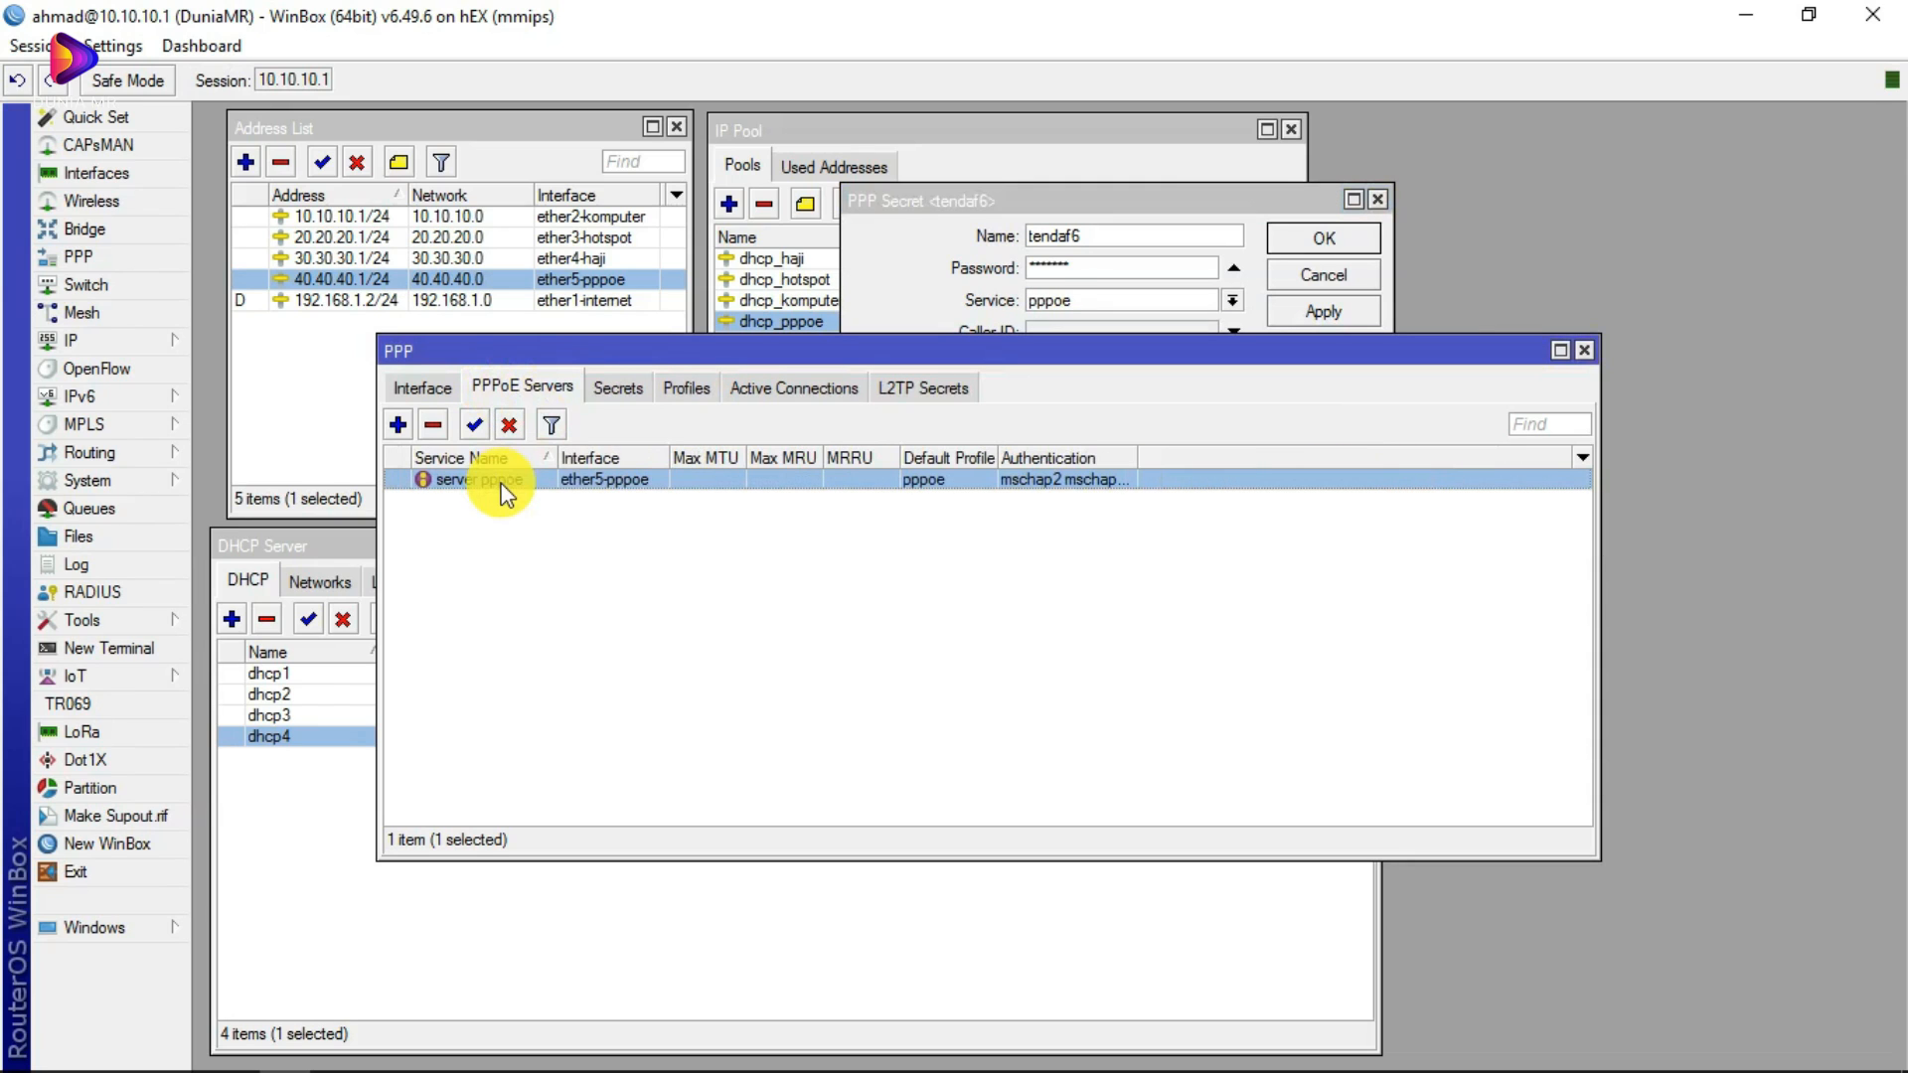
click(687, 387)
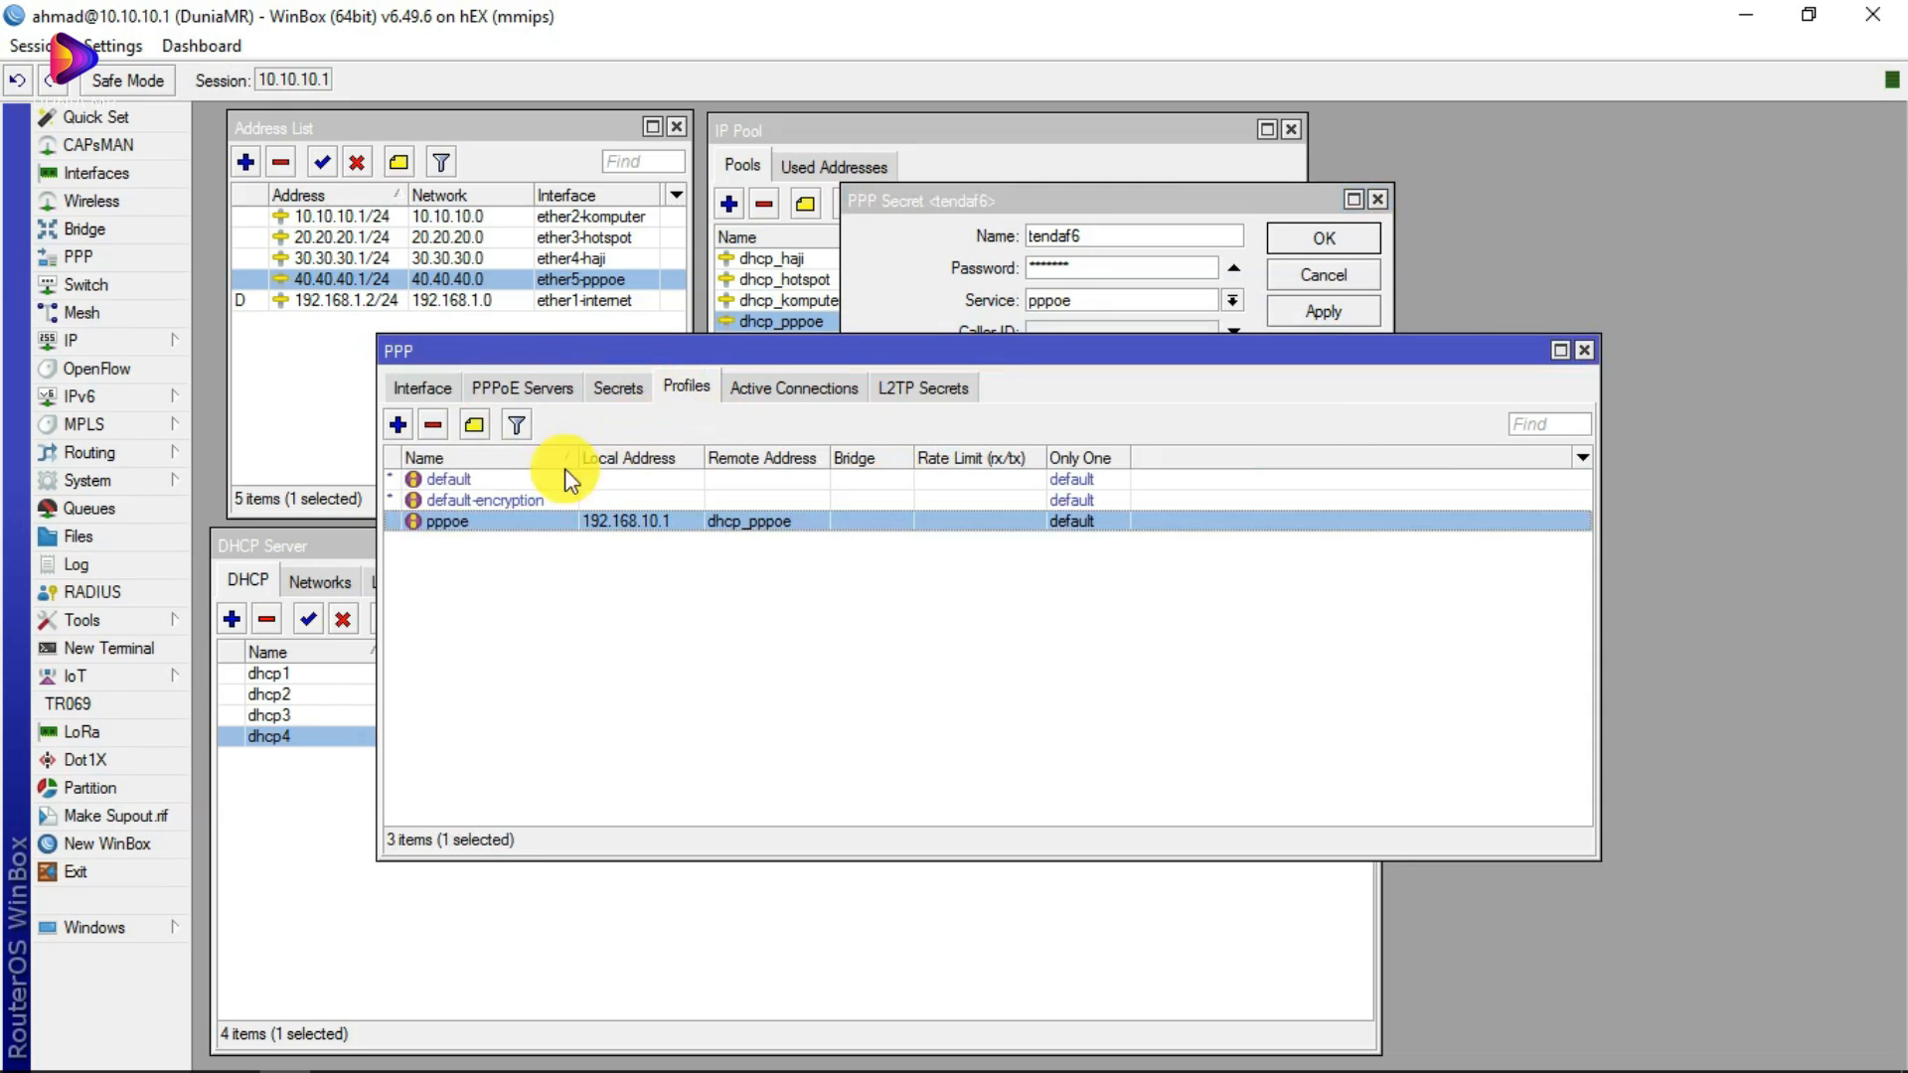
click(616, 386)
drag(1030, 206, 1108, 206)
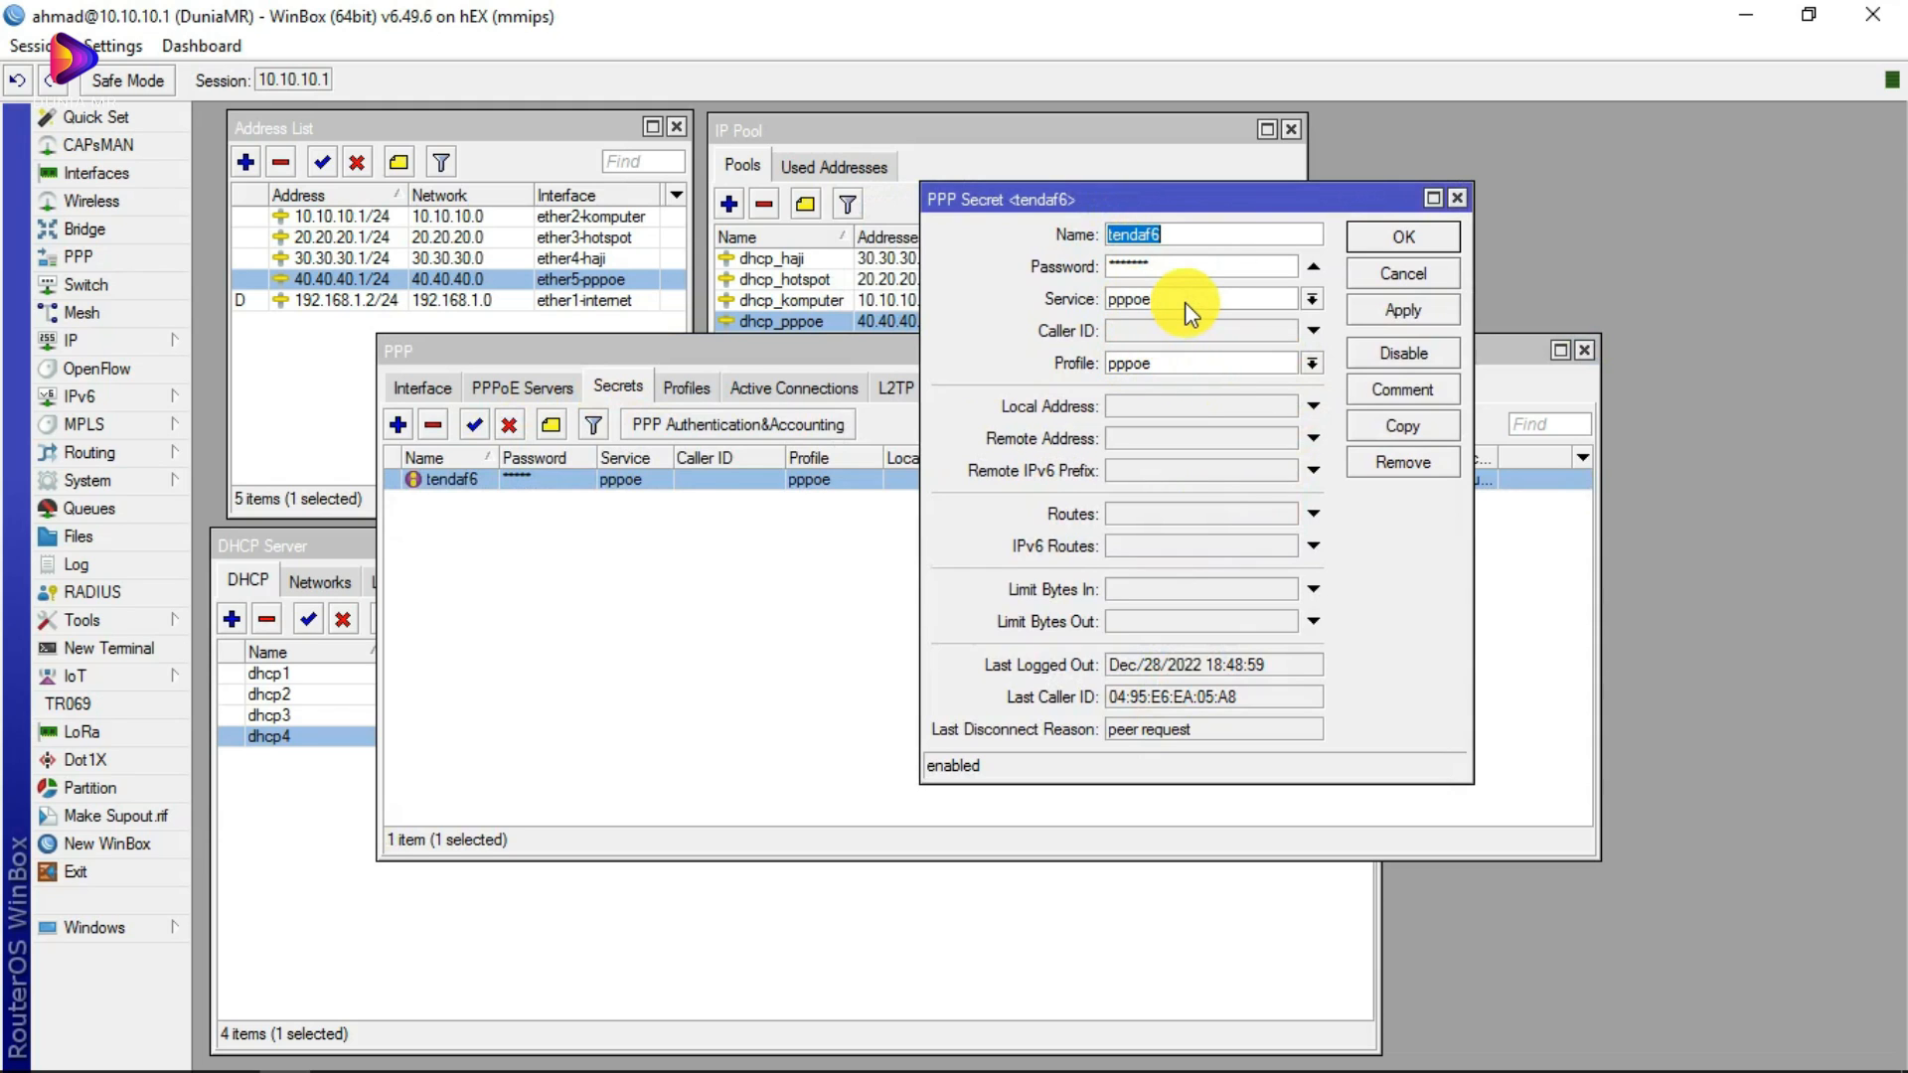
Step: Replace the secret's username and password, then apply and close it
click(1166, 239)
drag(1165, 240, 1082, 245)
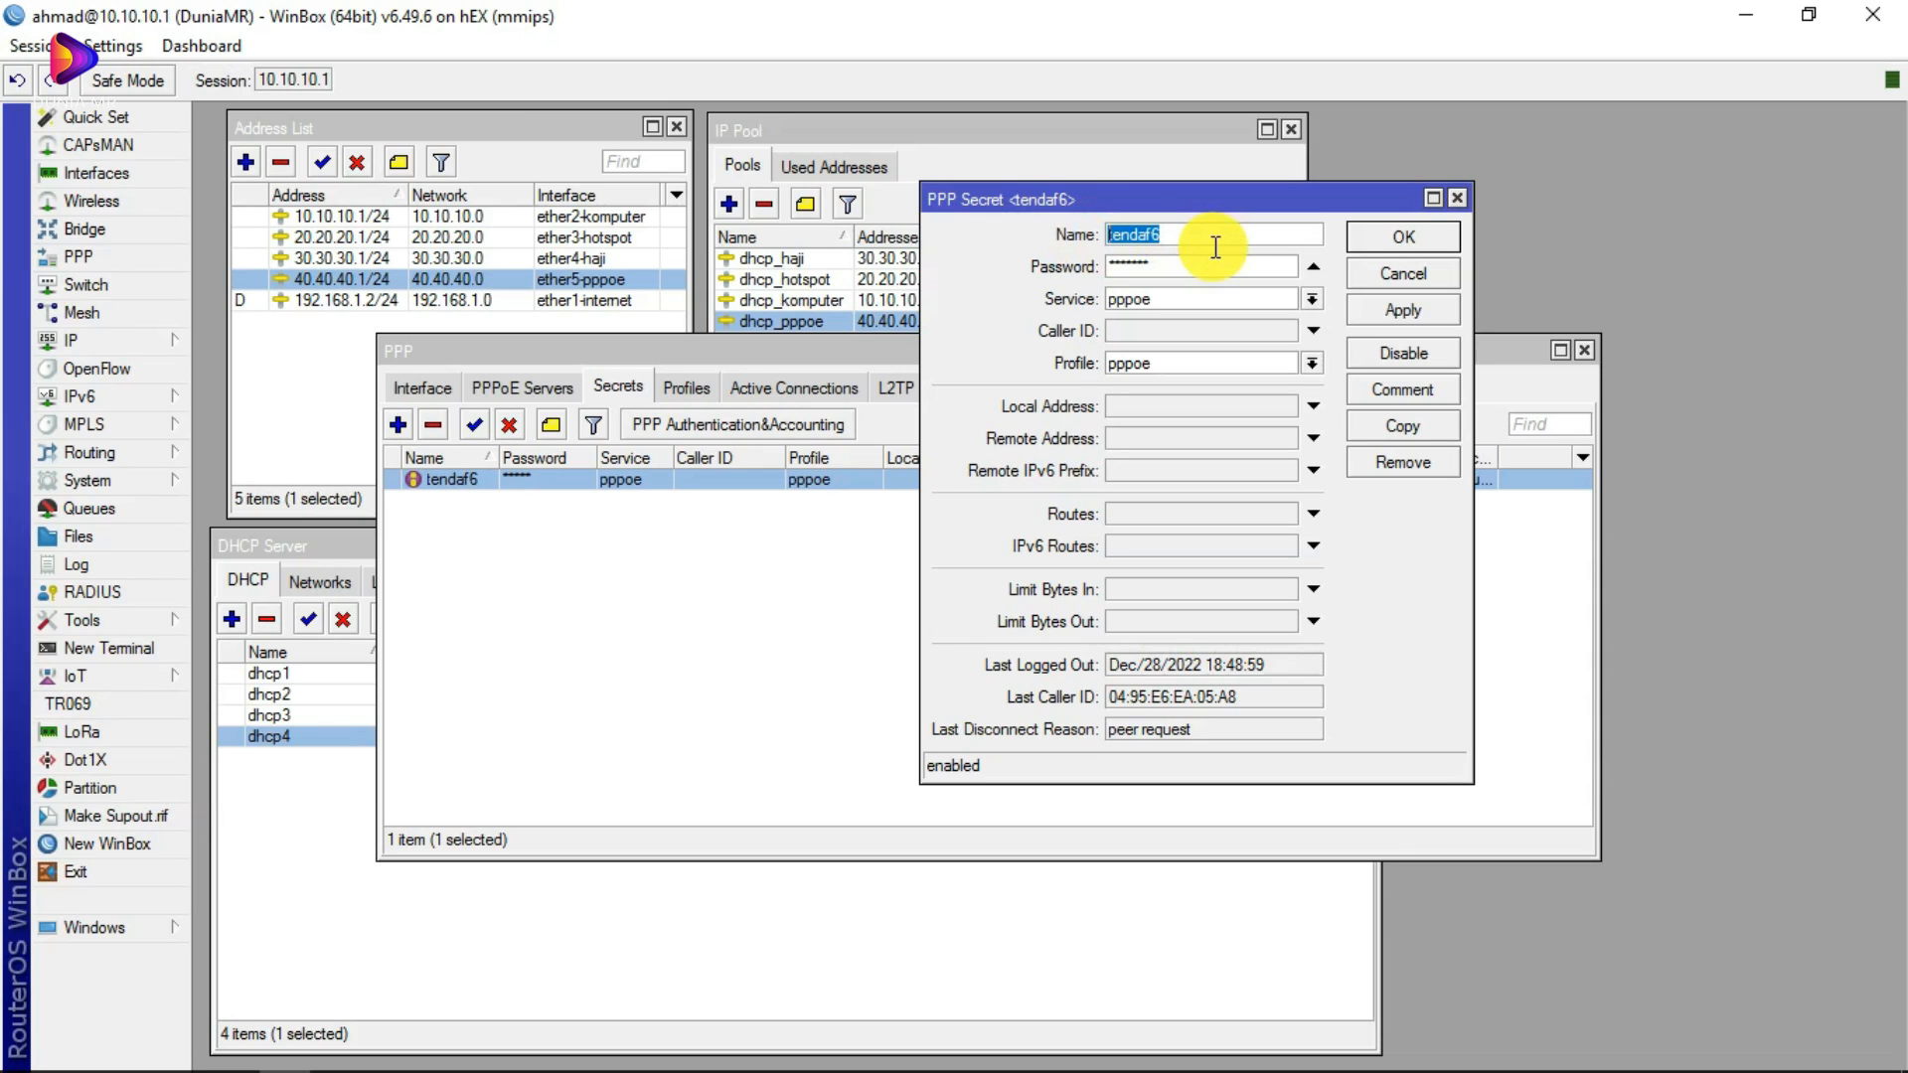
text(duniamr)
key(Tab)
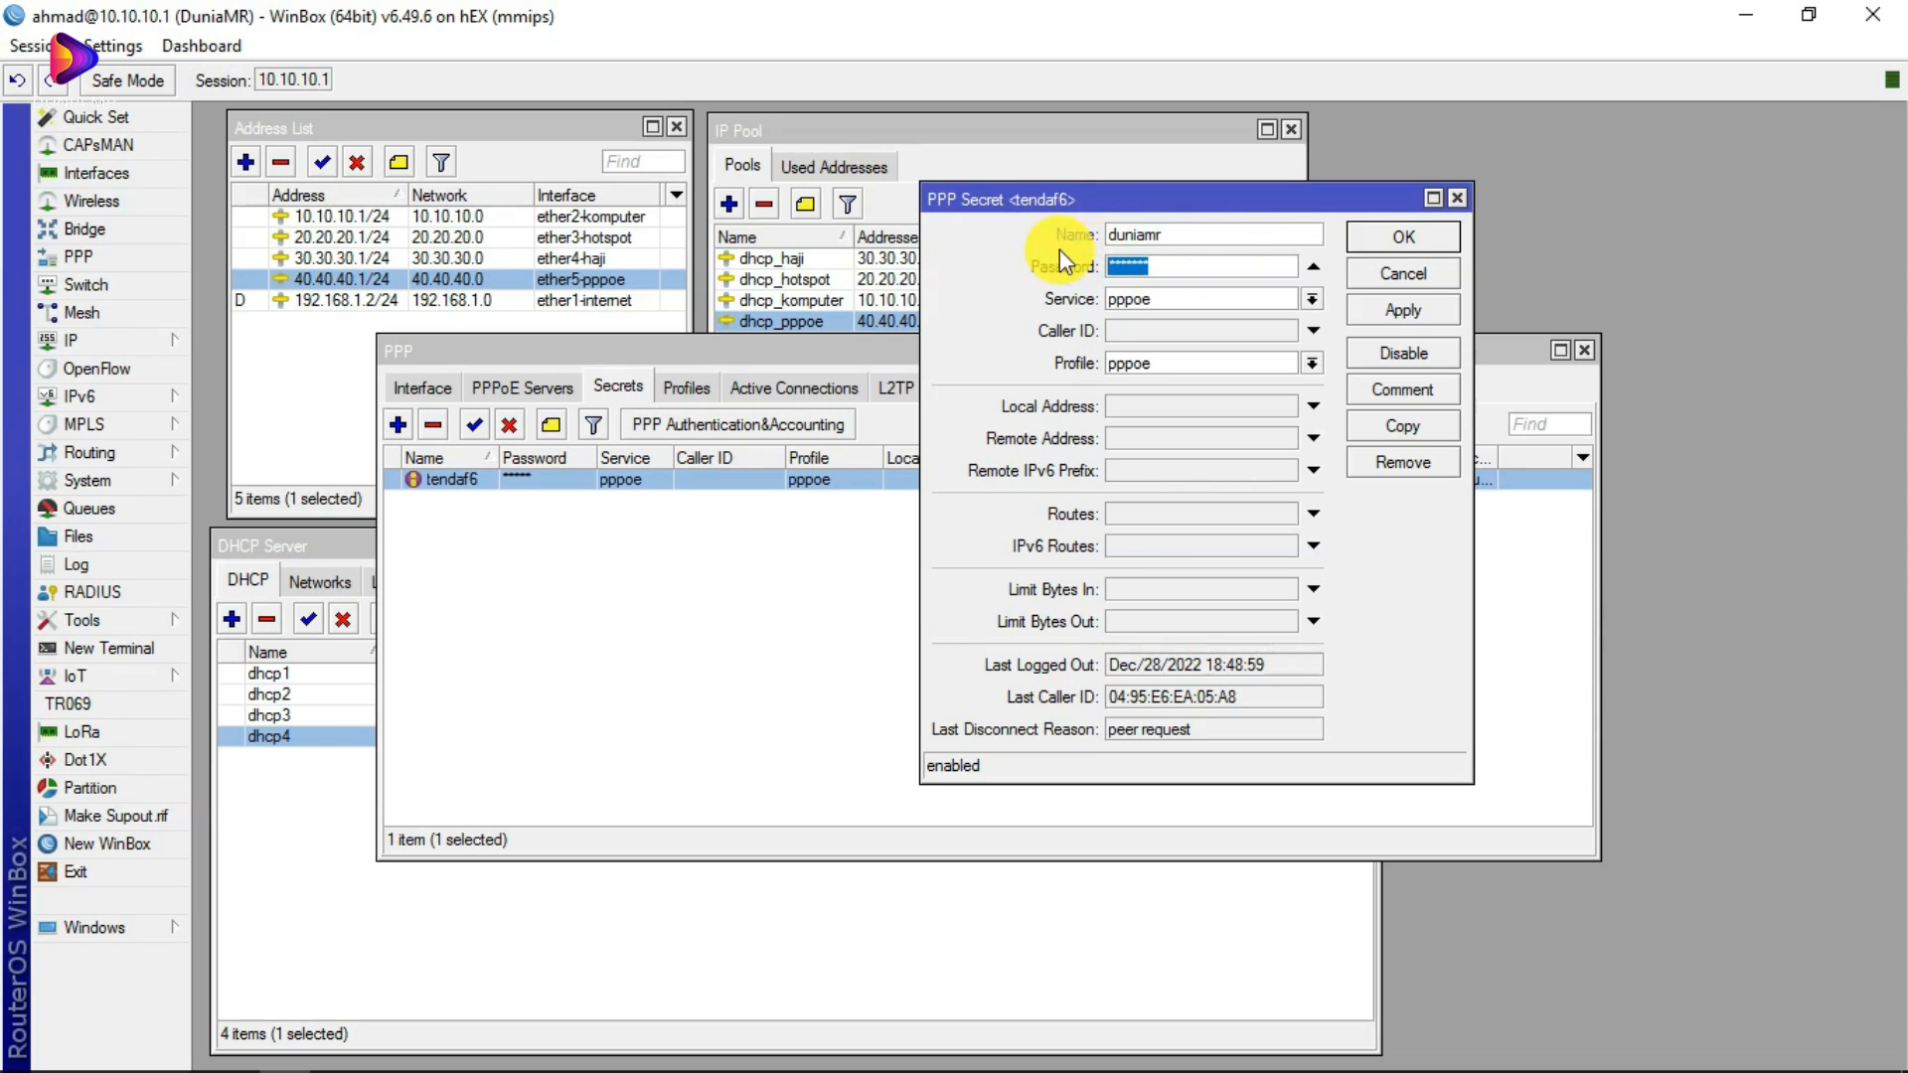
text(********)
click(1411, 311)
click(1415, 241)
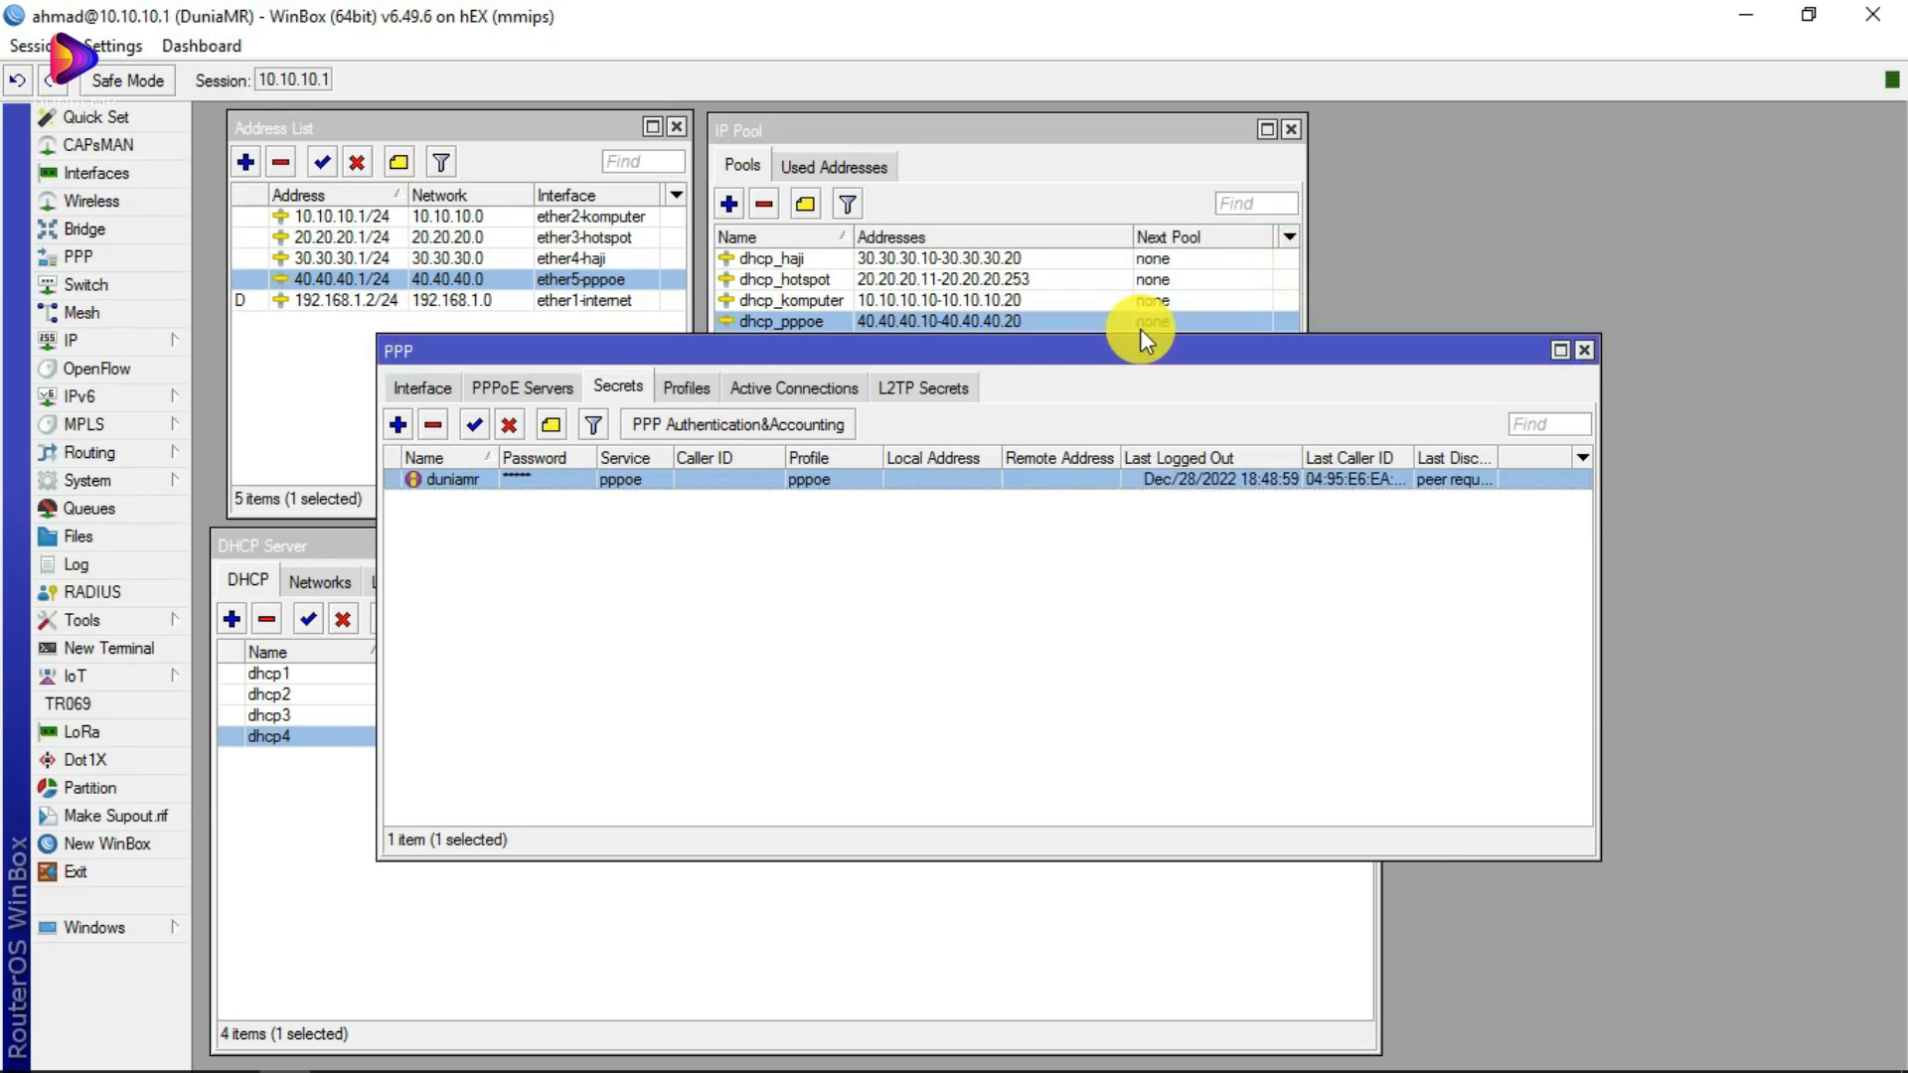
click(672, 544)
click(552, 477)
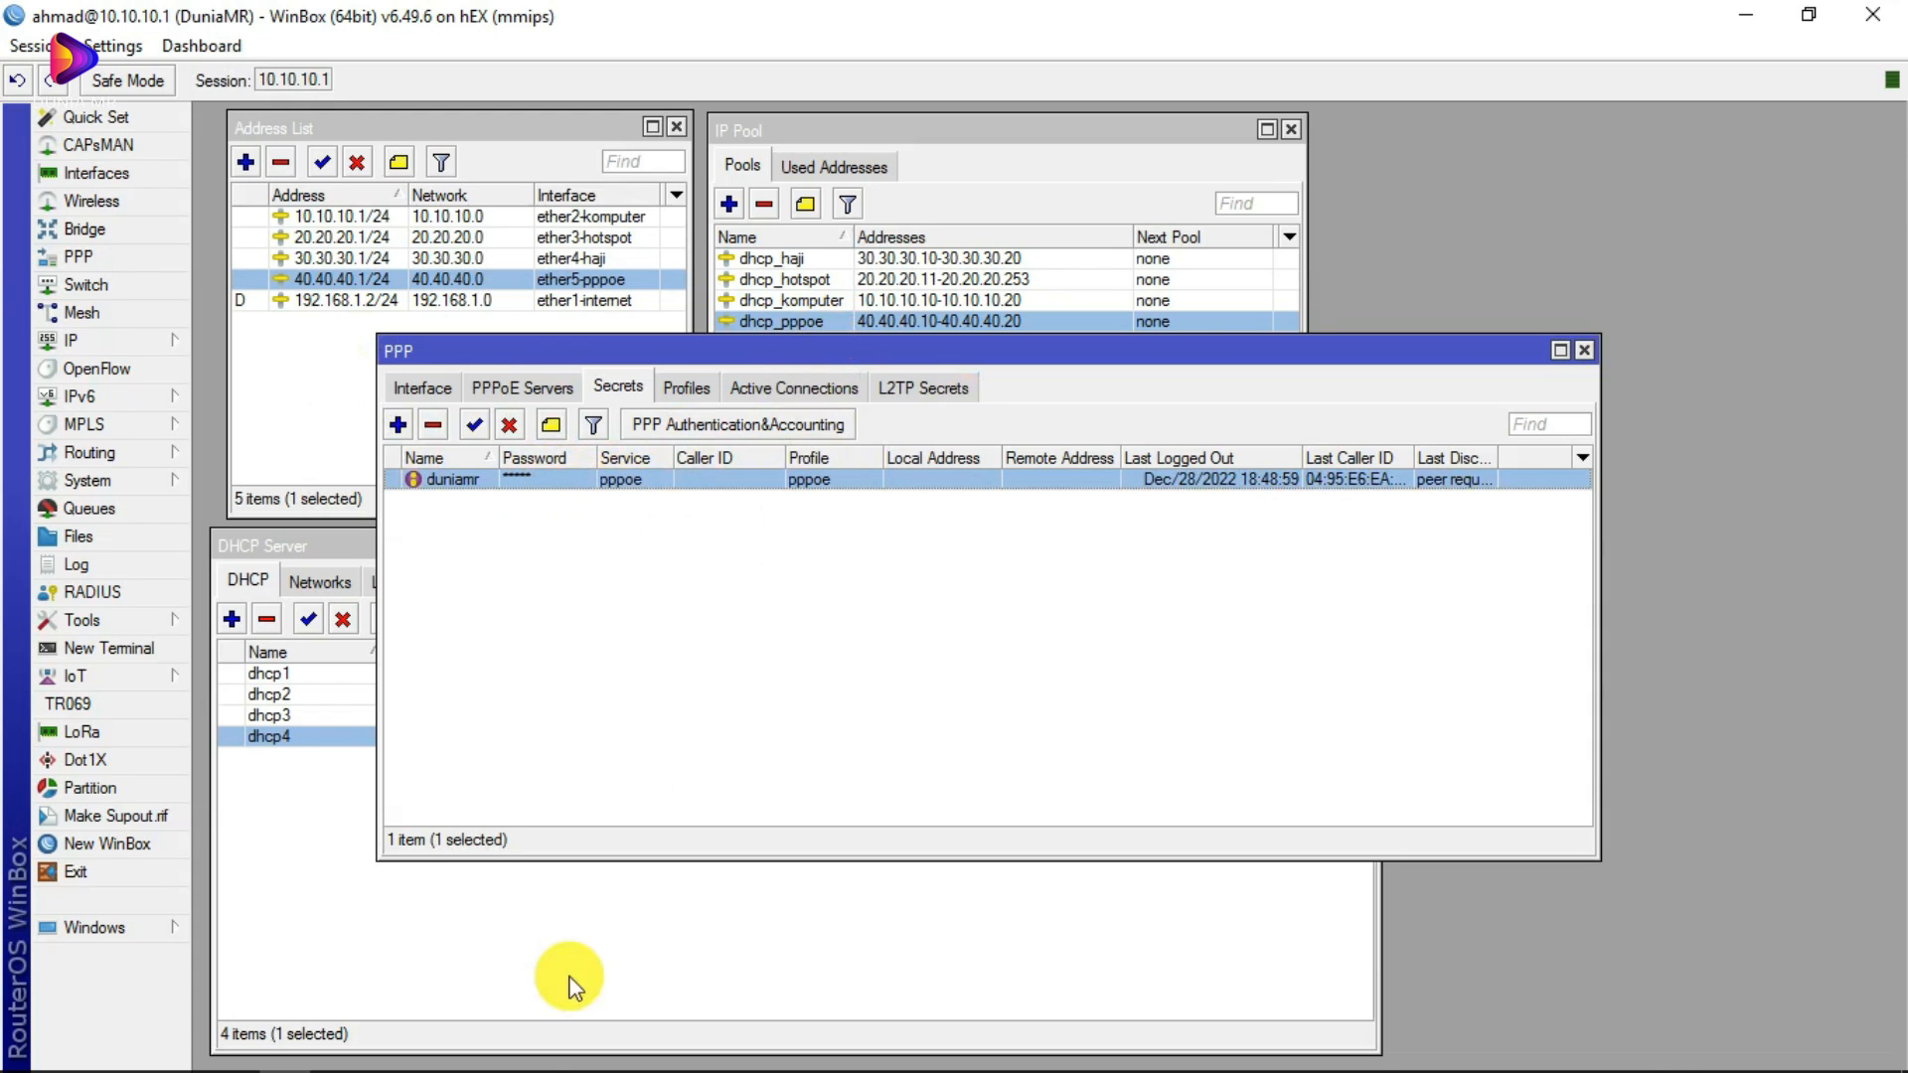
Step: Bring the Tenda login page forward and show the Wi-Fi list with Tenda F6 connected
click(237, 1053)
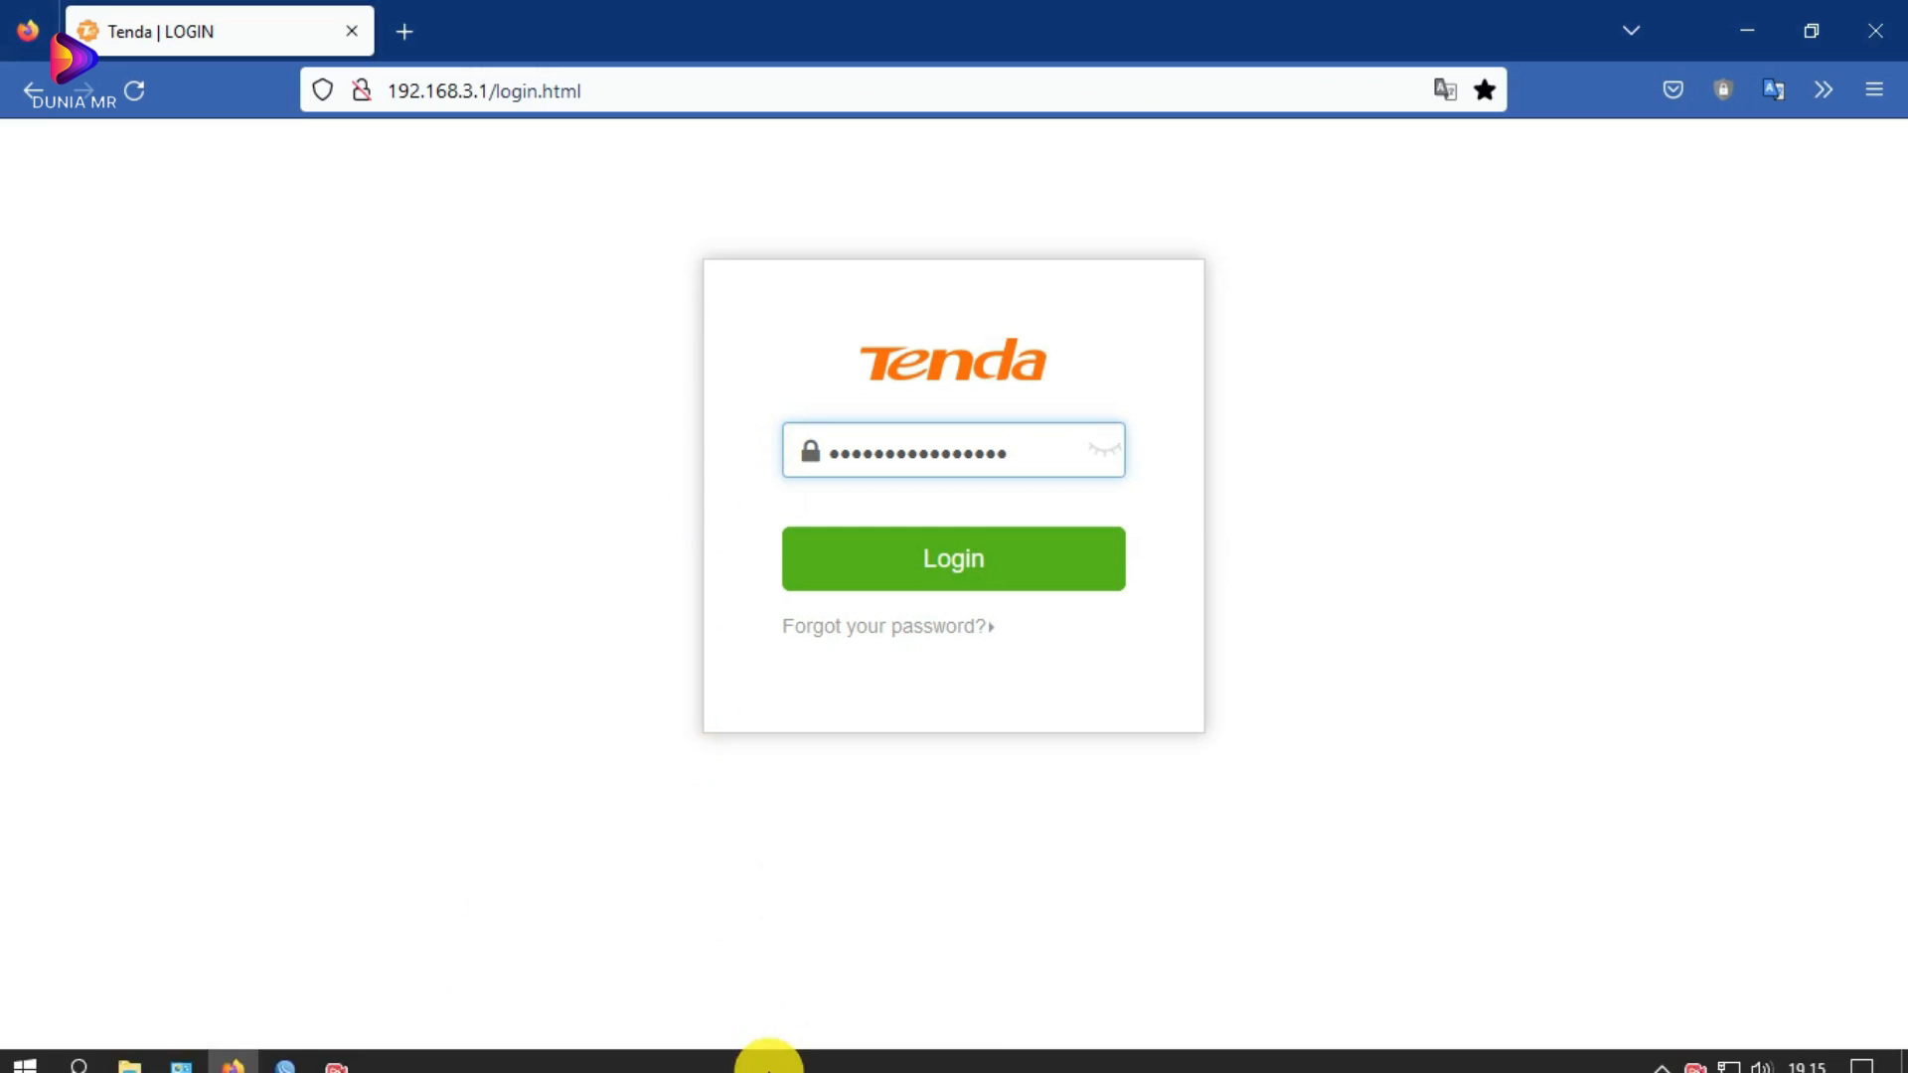
mouse_move(1171, 1056)
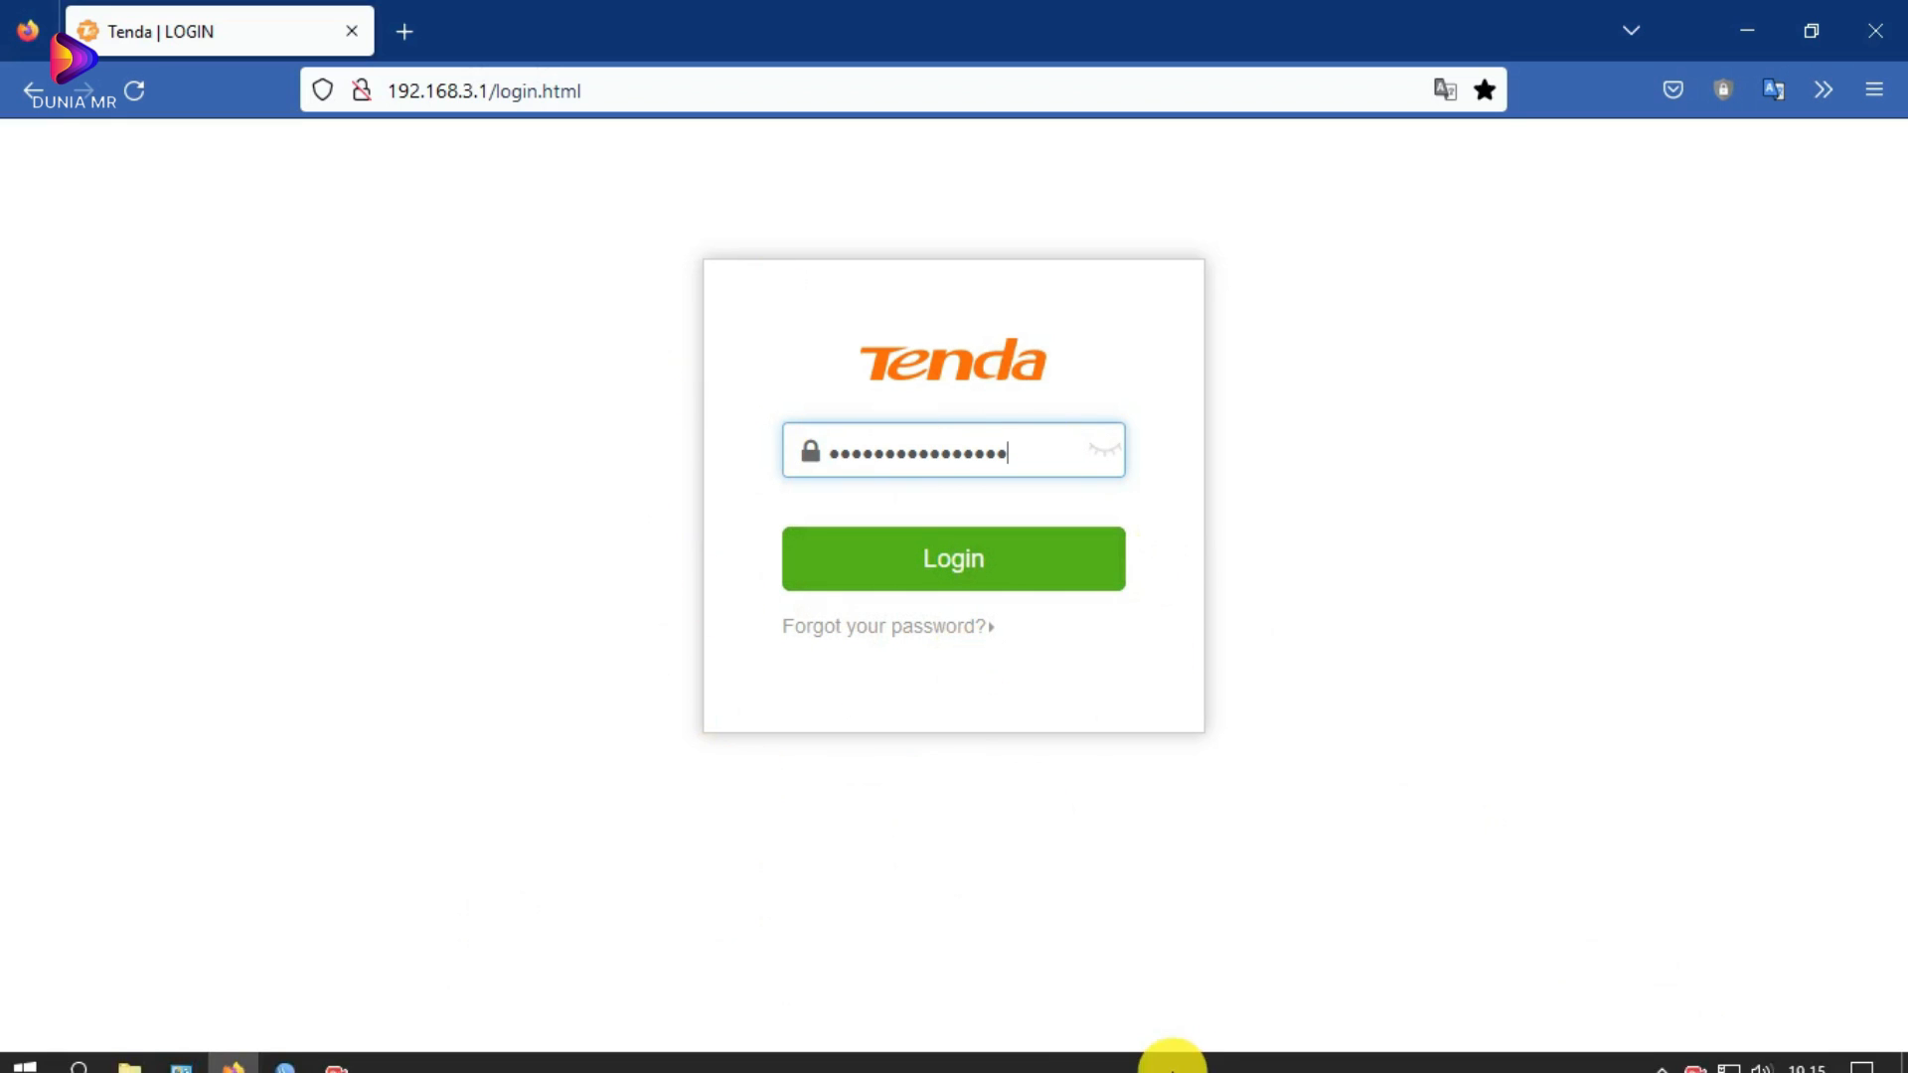
click(1732, 1056)
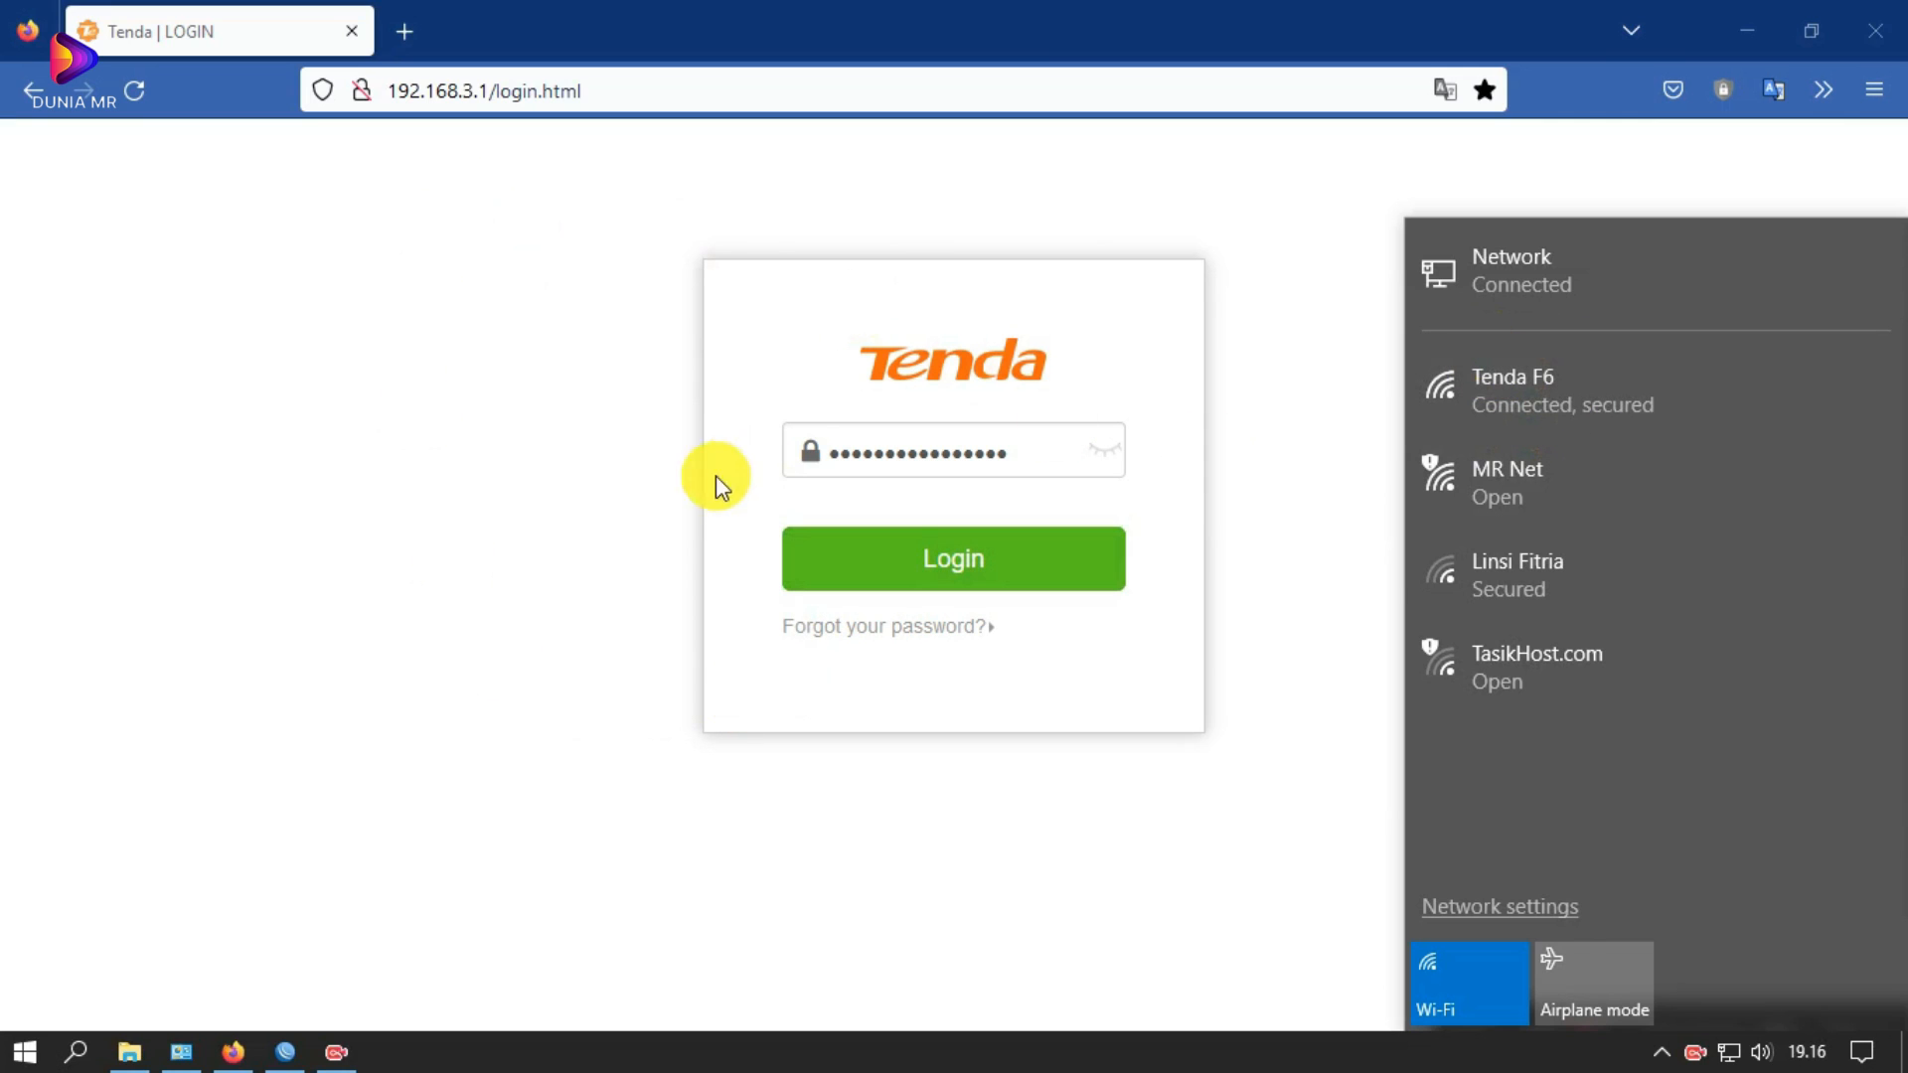
mouse_move(274, 1064)
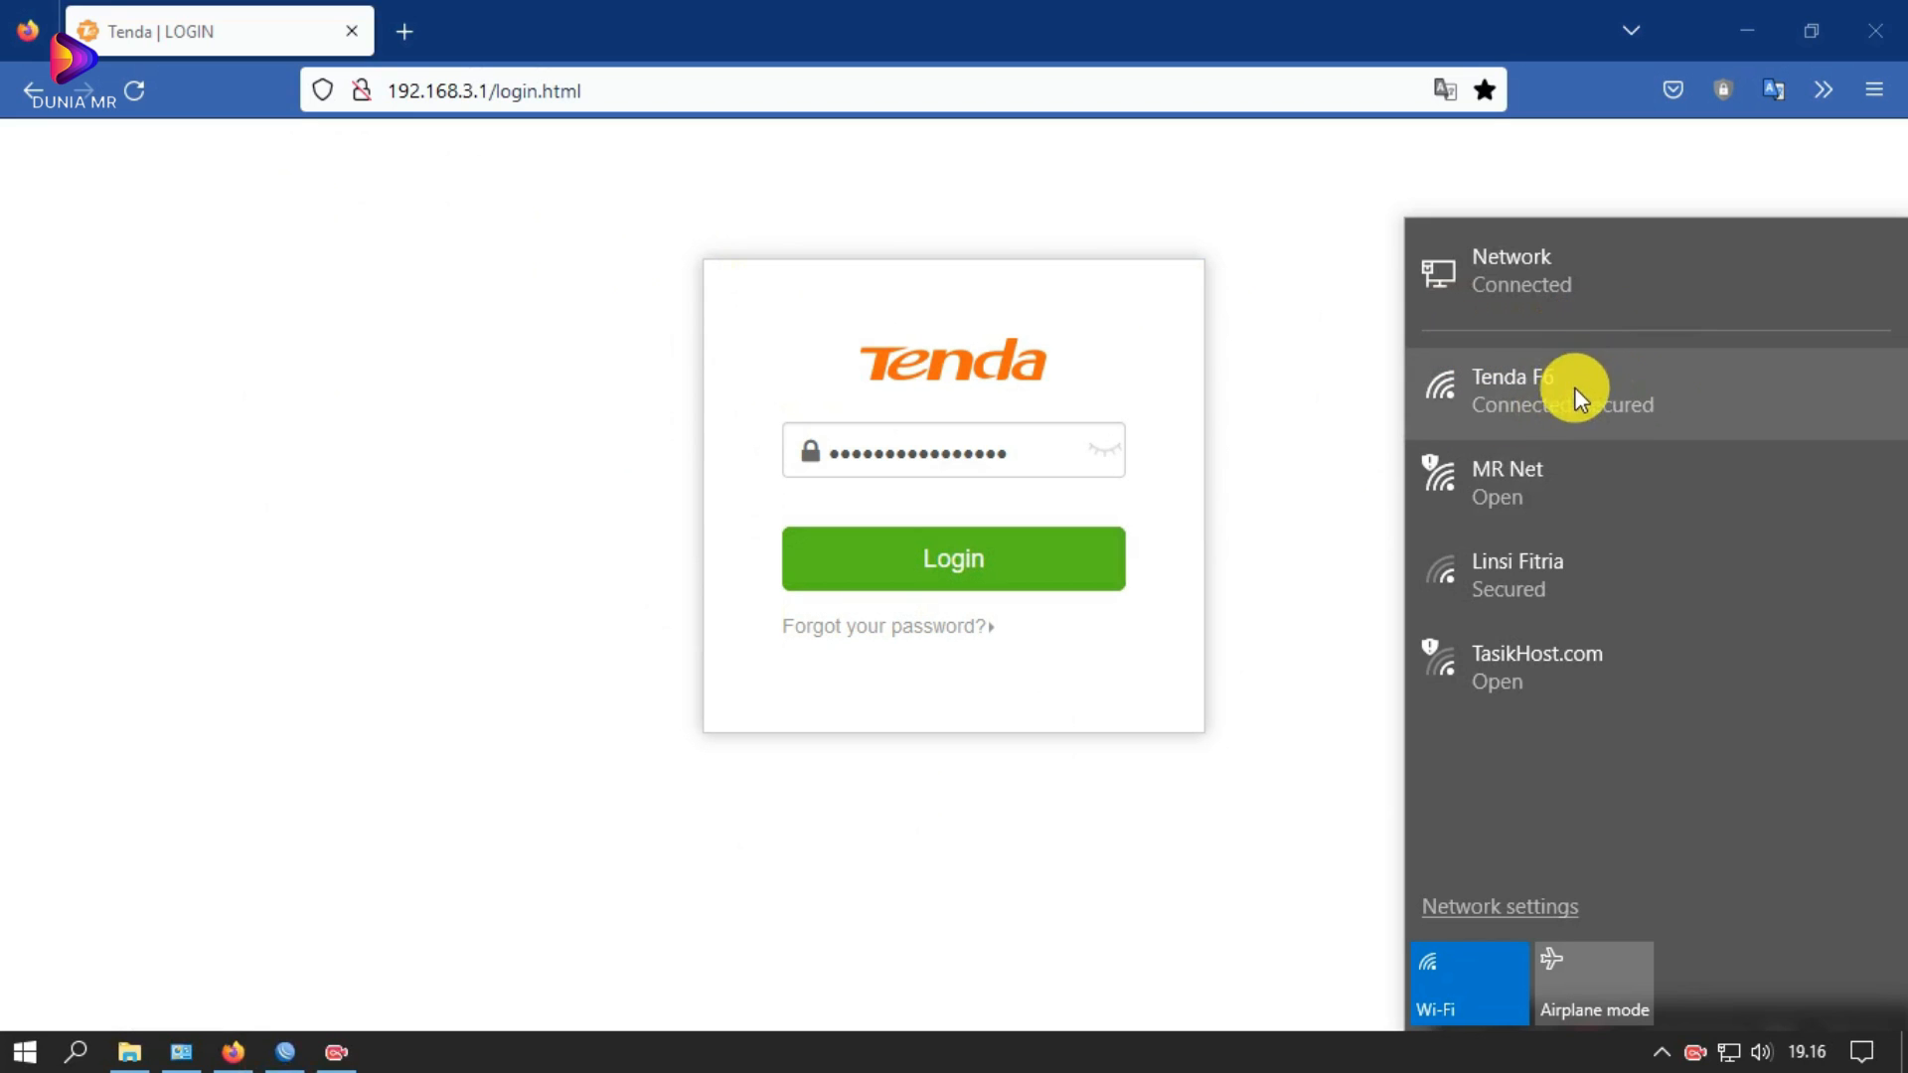
Step: Log in to the Tenda admin, go to Internet Settings, and expand the Connection Type list
click(922, 559)
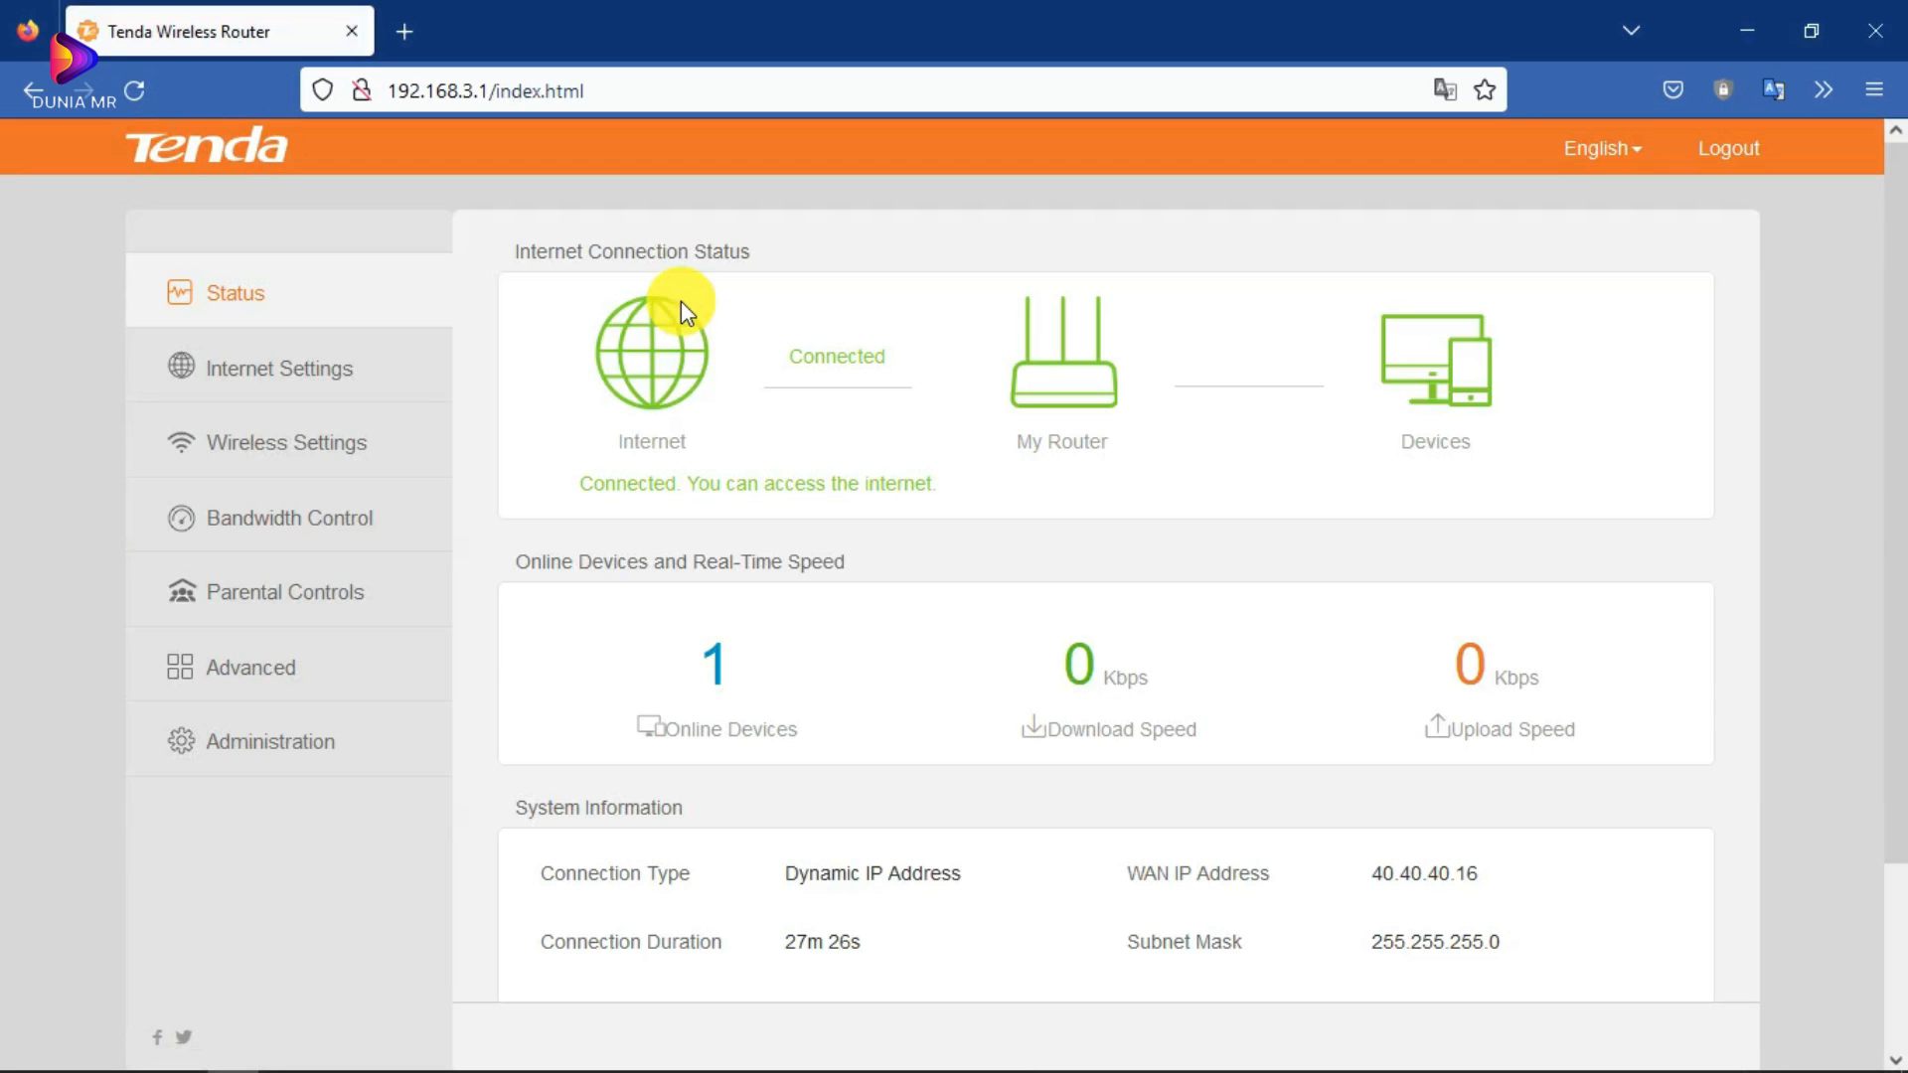
scroll(894, 487, down, 2)
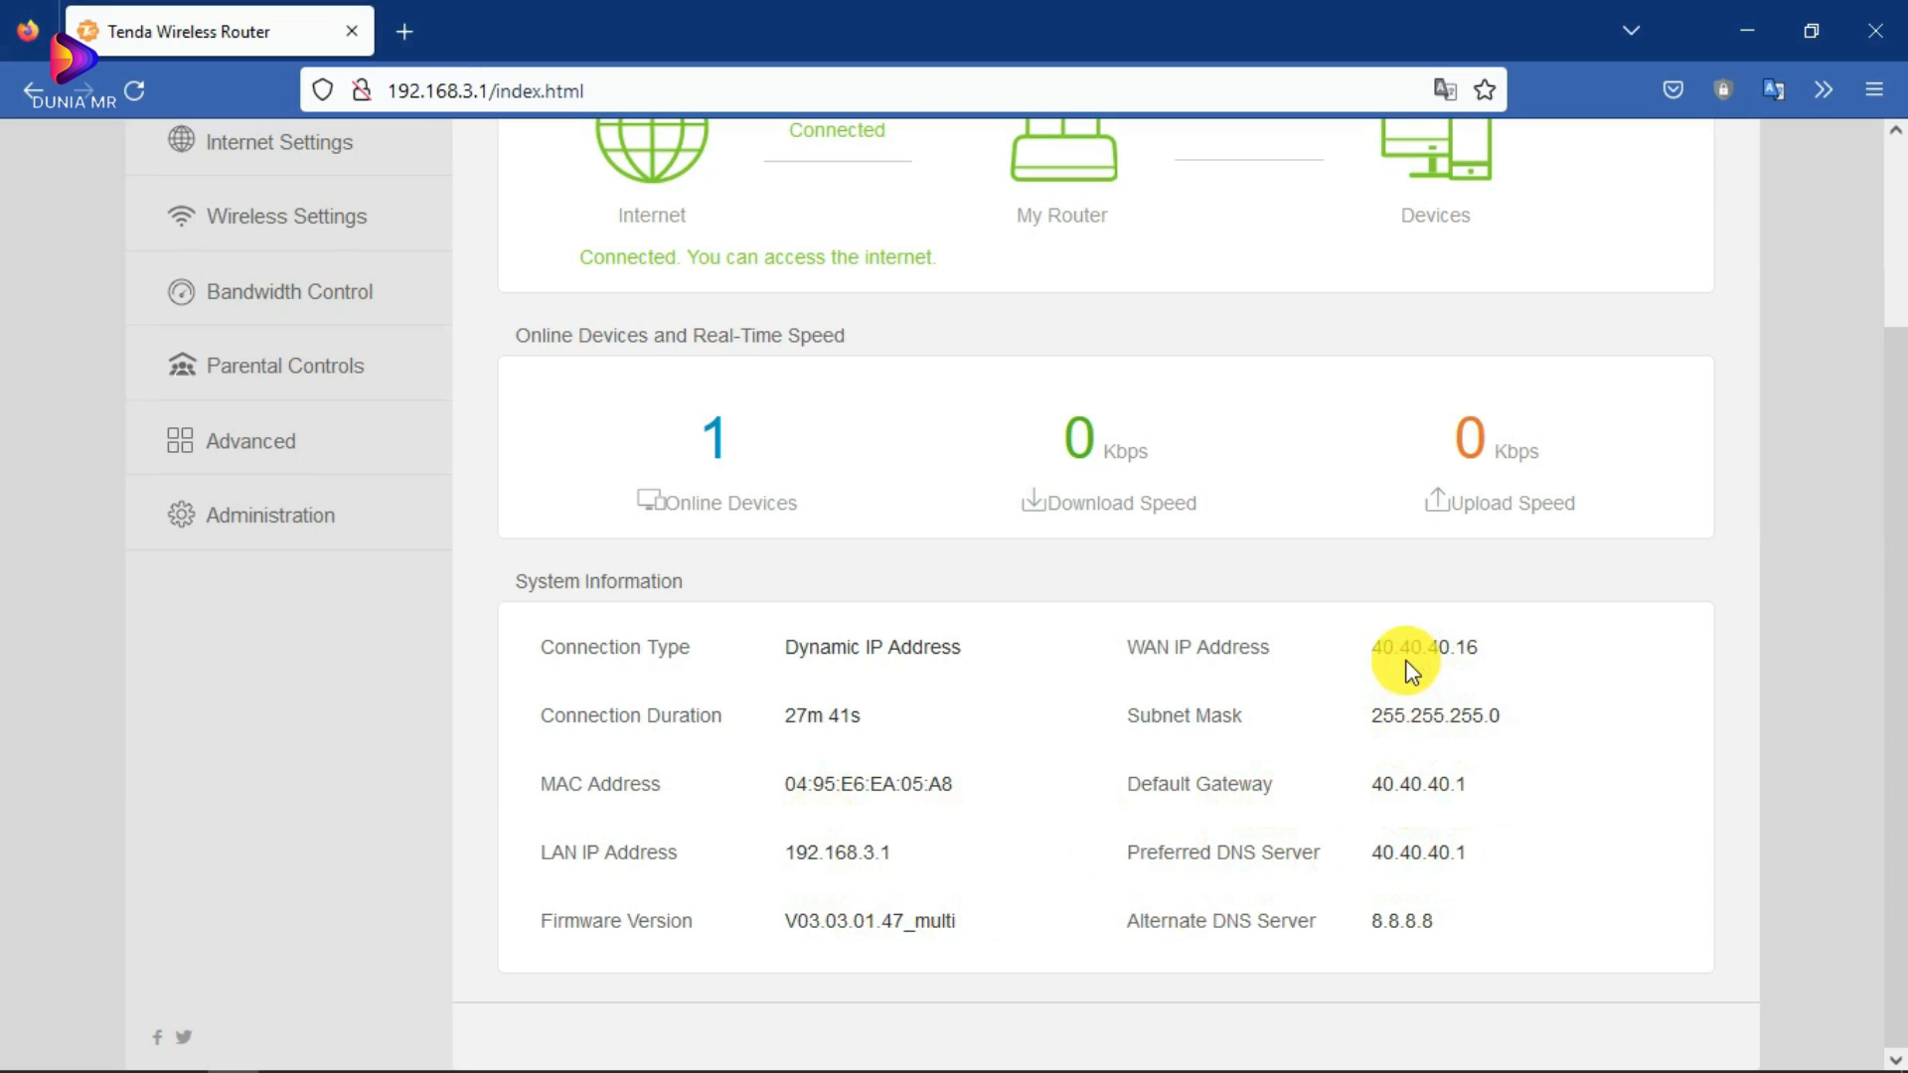
scroll(715, 477, up, 3)
click(398, 359)
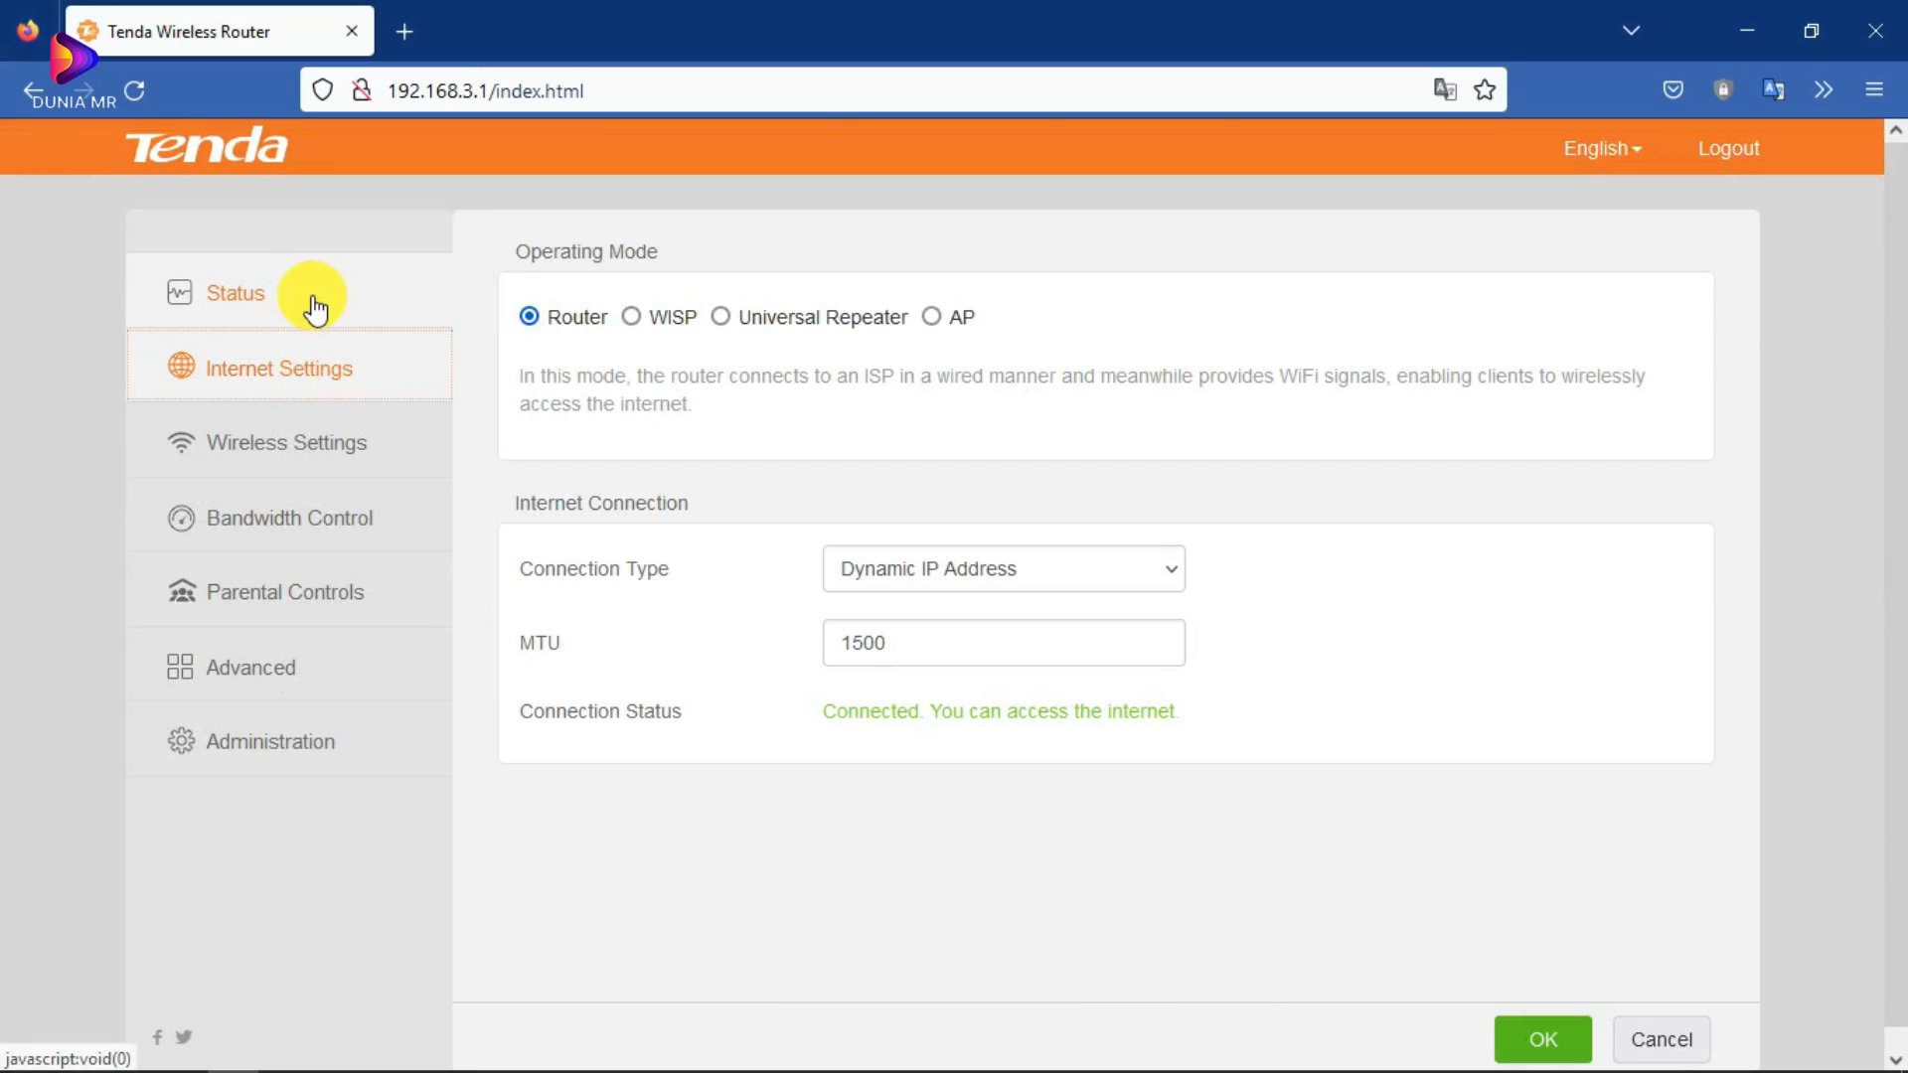
click(1036, 567)
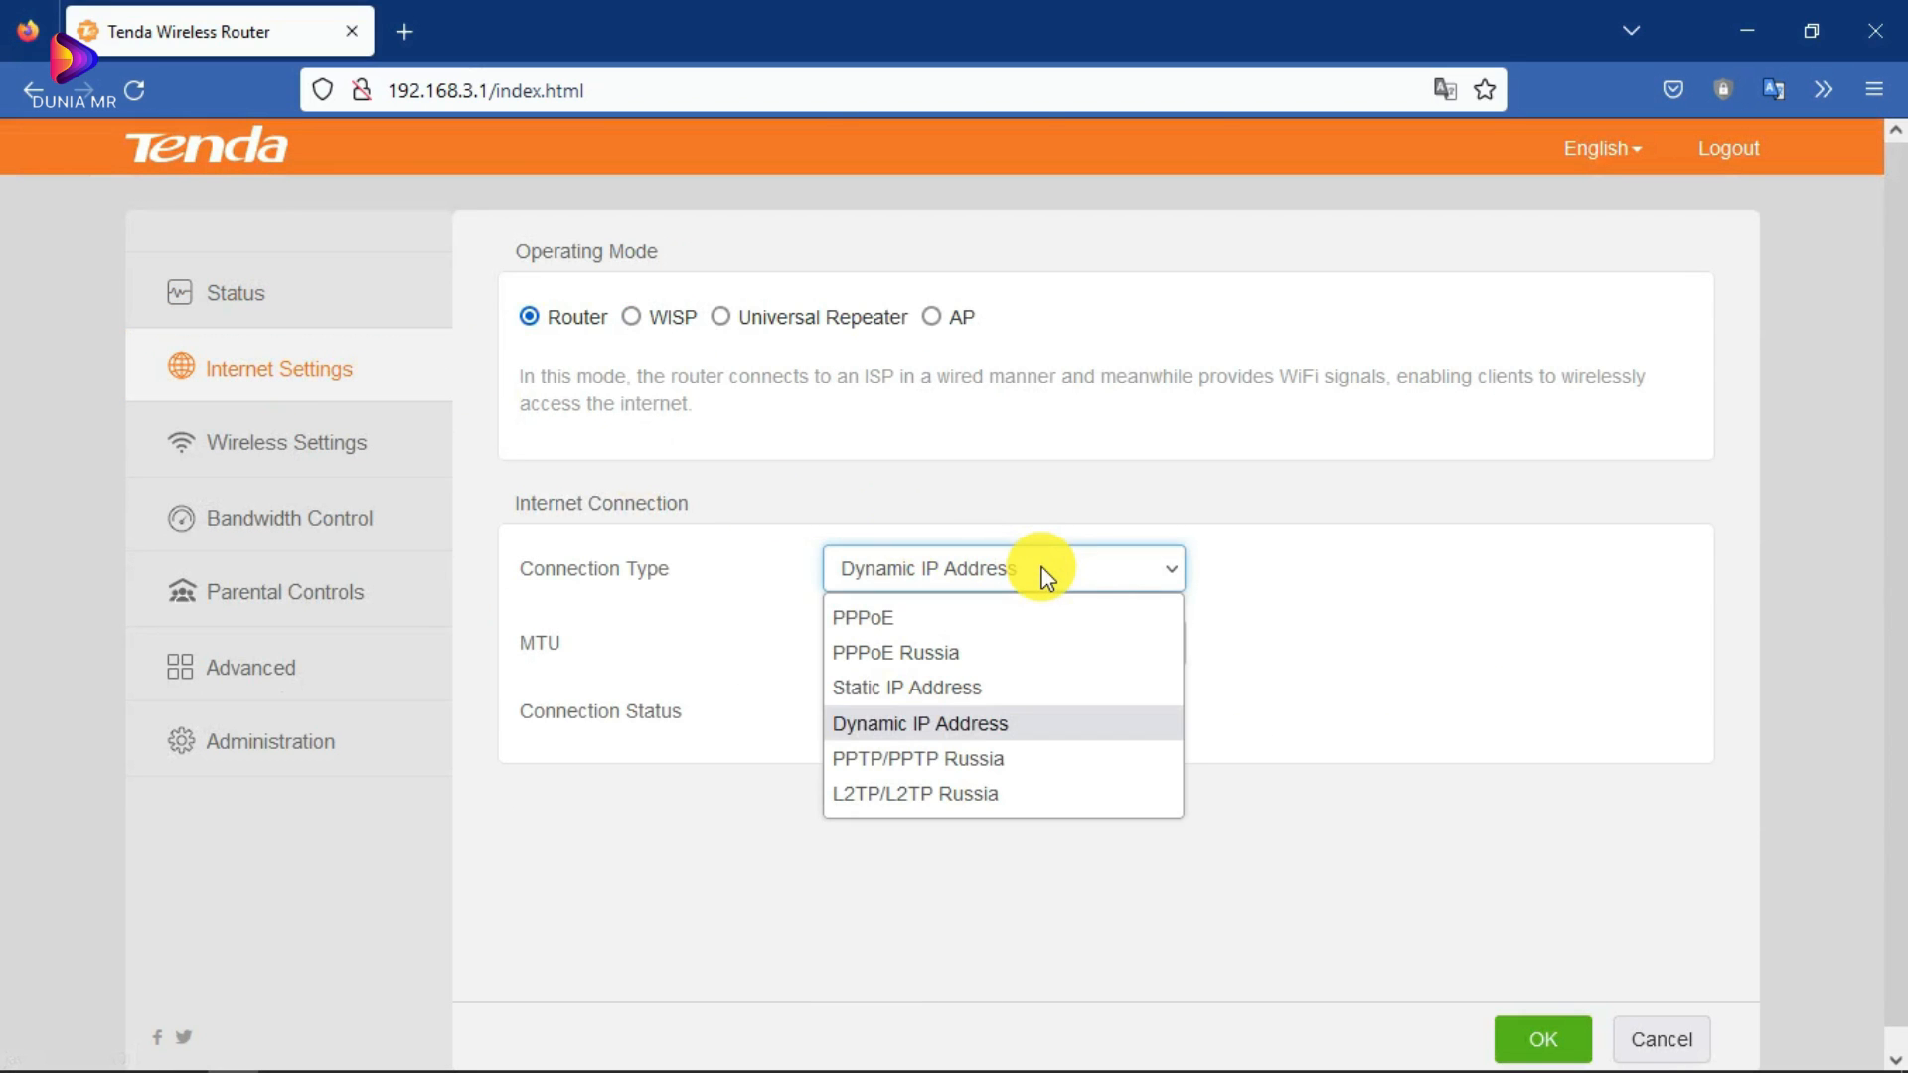
Step: Switch the Tenda connection type from Dynamic IP Address to PPPoE
click(274, 371)
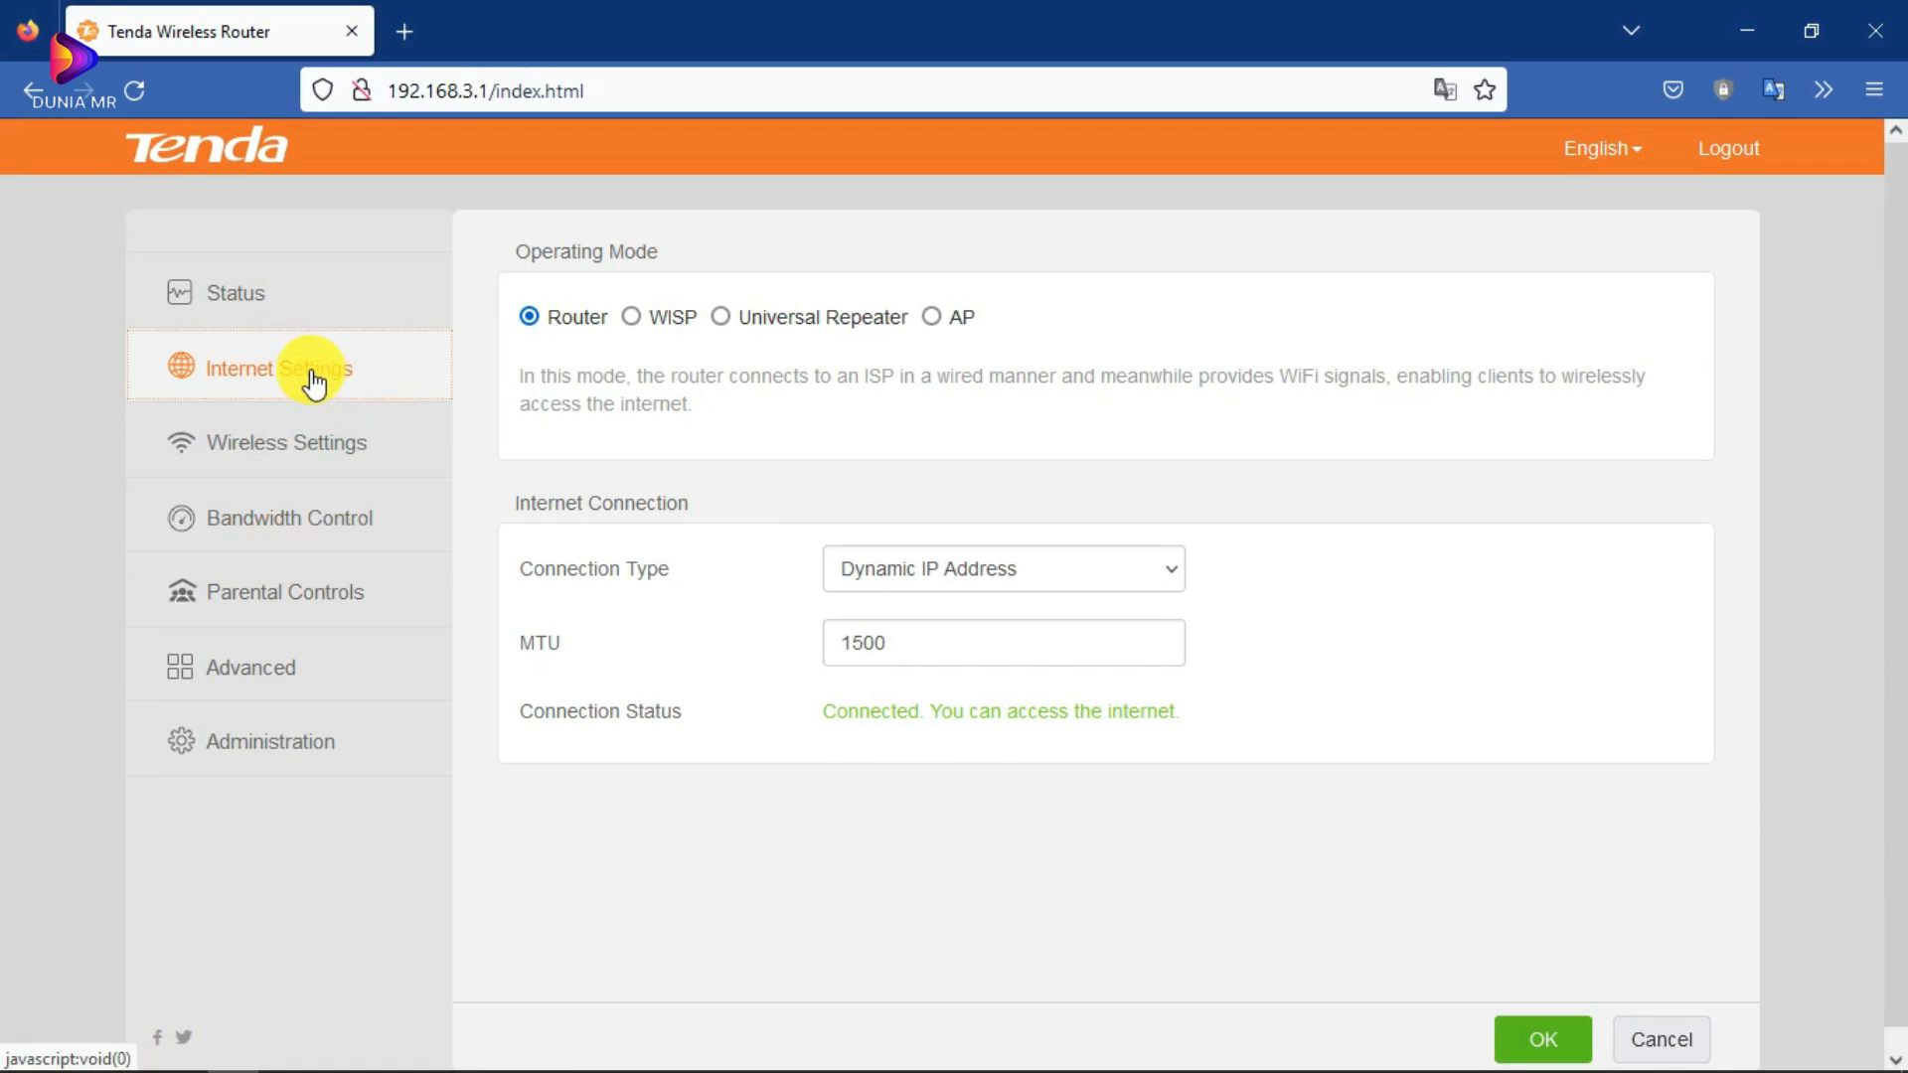
click(989, 579)
click(830, 618)
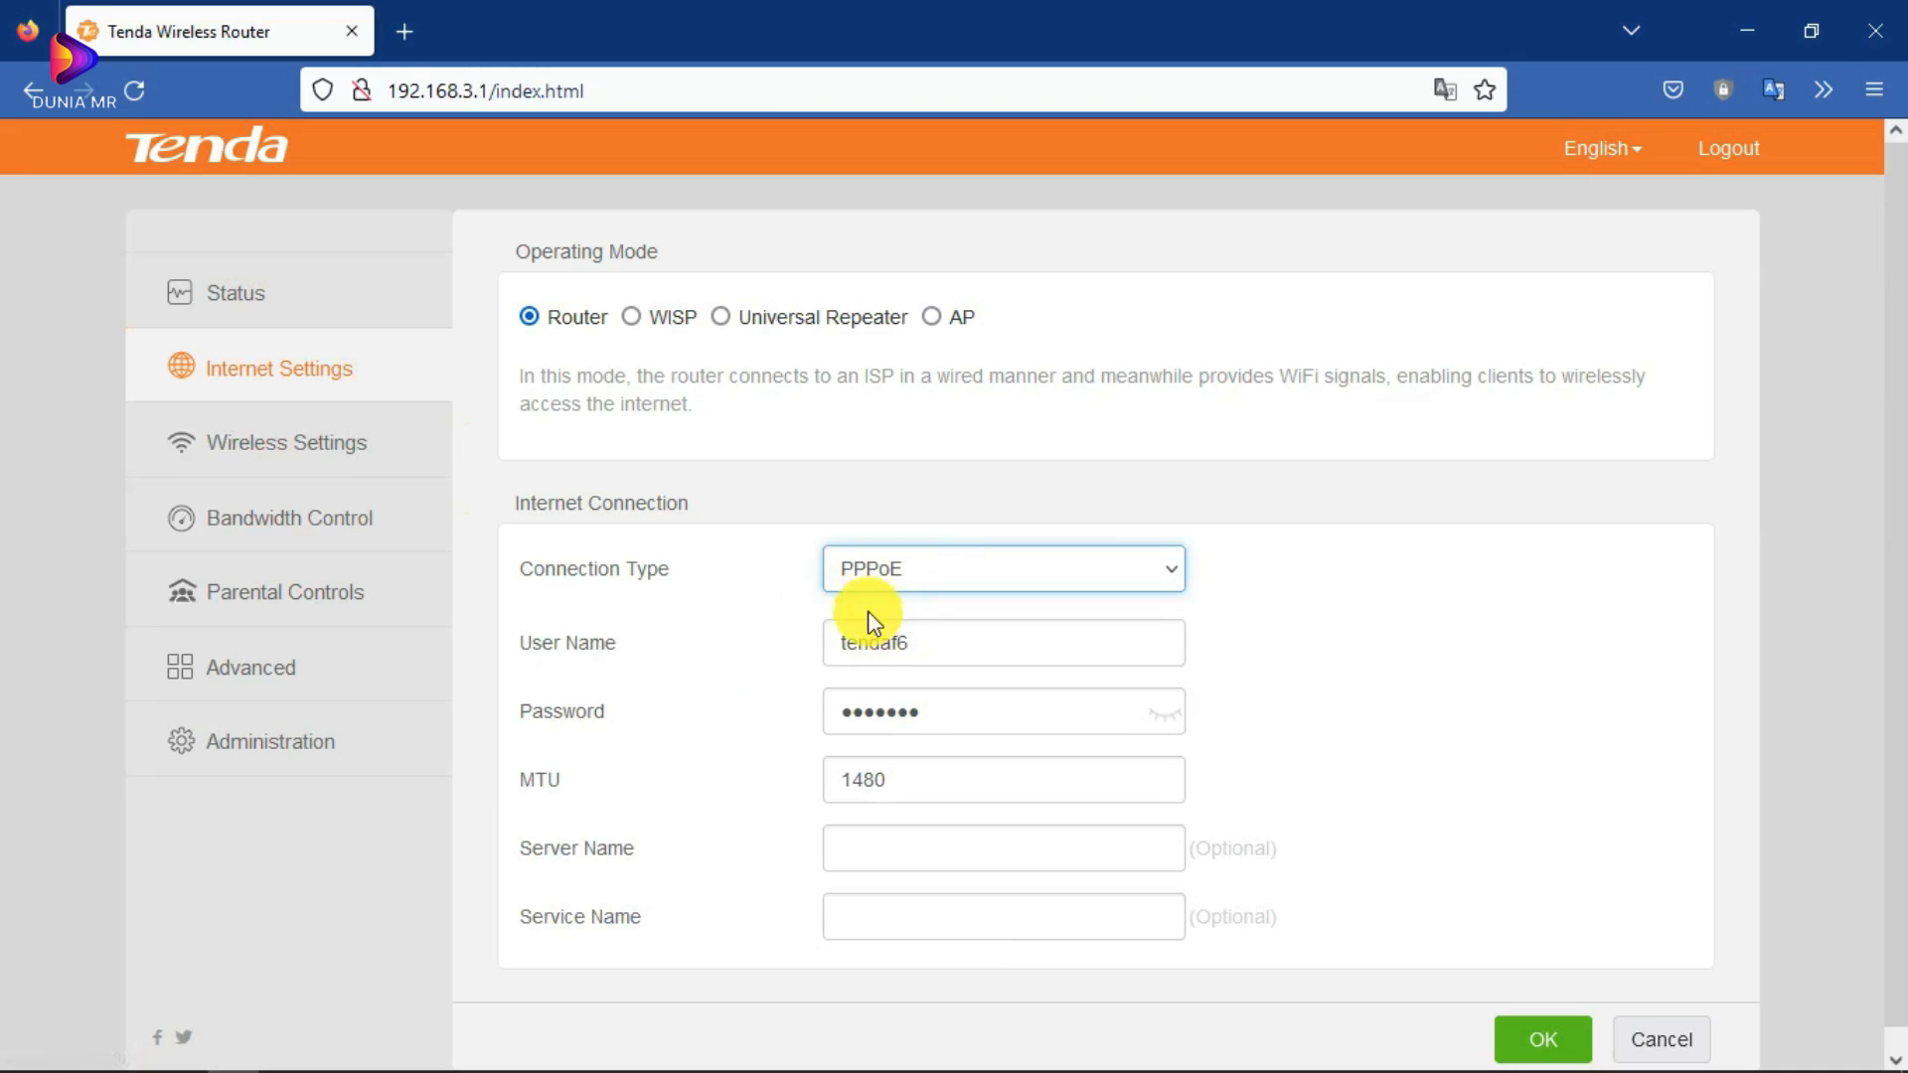
scroll(855, 835, down, 1)
click(1811, 30)
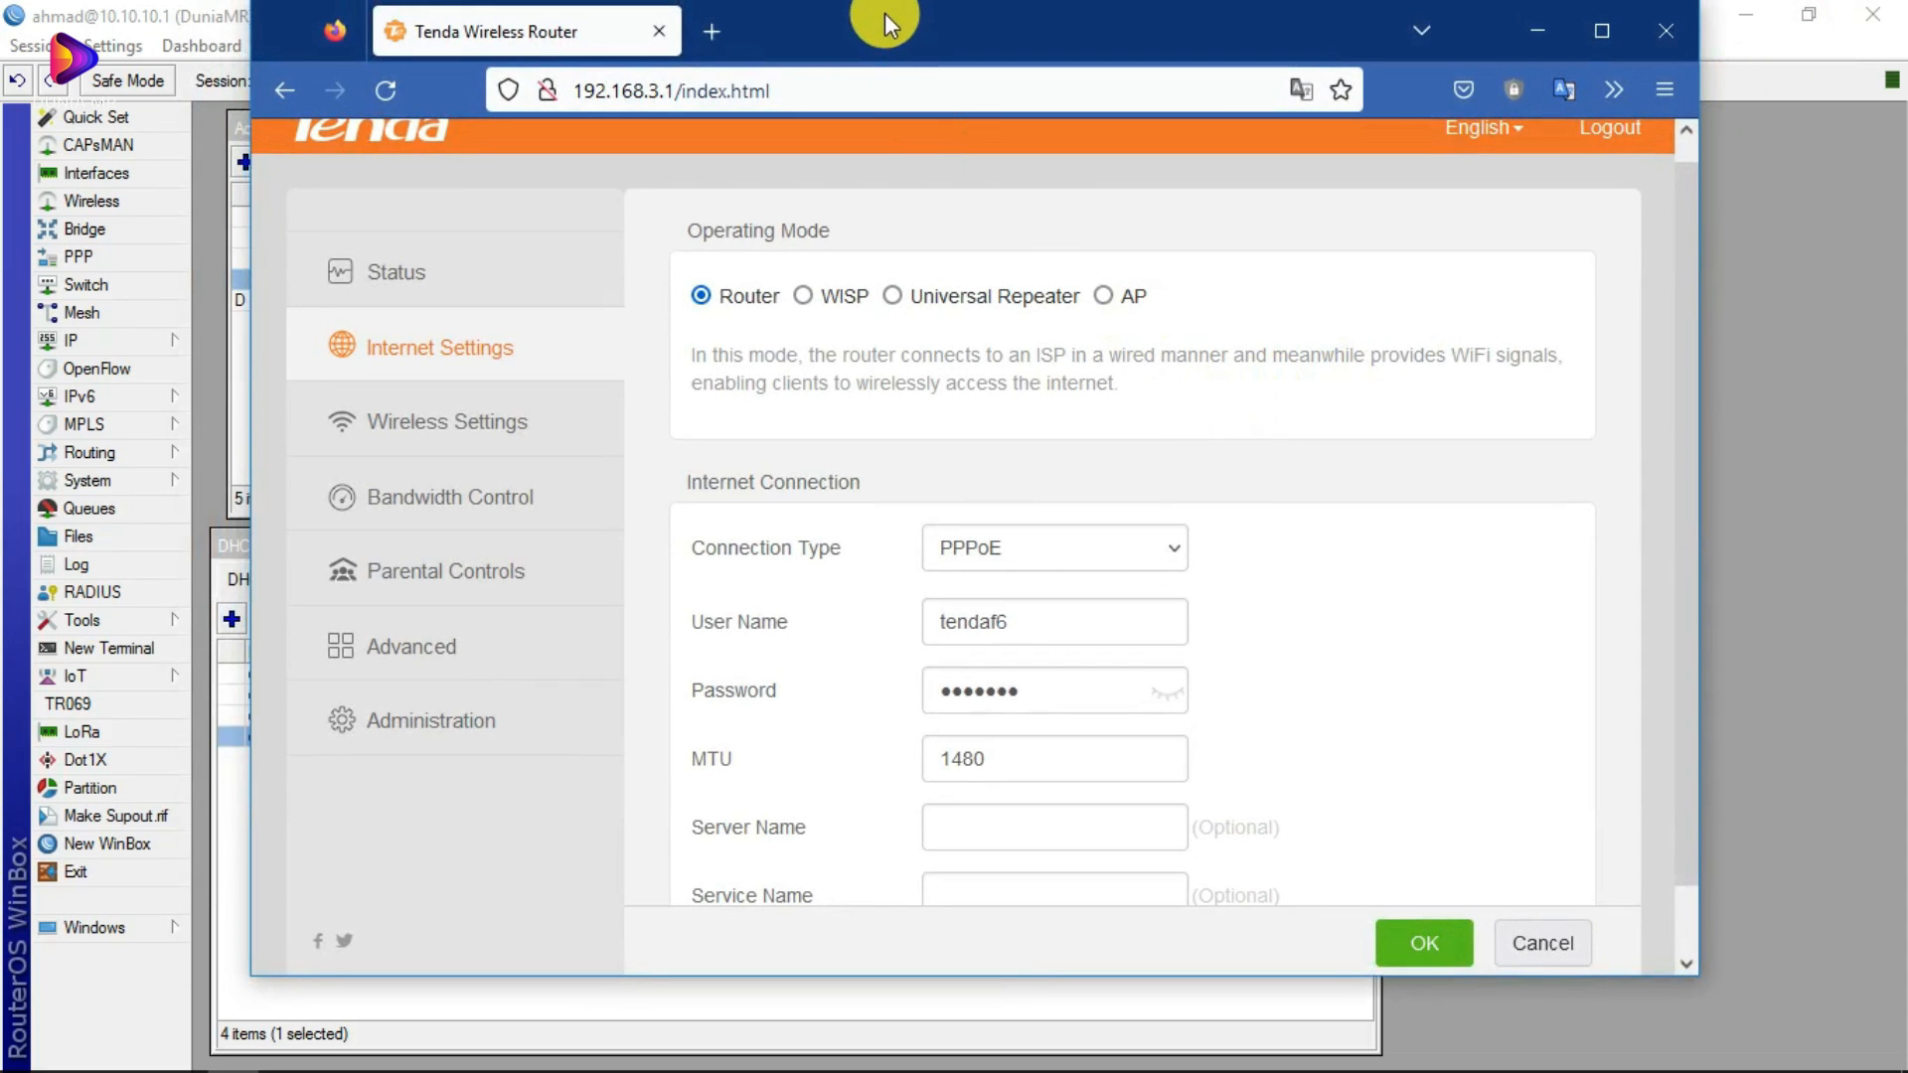
drag(894, 13, 876, 35)
scroll(993, 497, down, 1)
Step: Reveal the pre-filled PPPoE password and save the settings, which fail to connect
click(1132, 646)
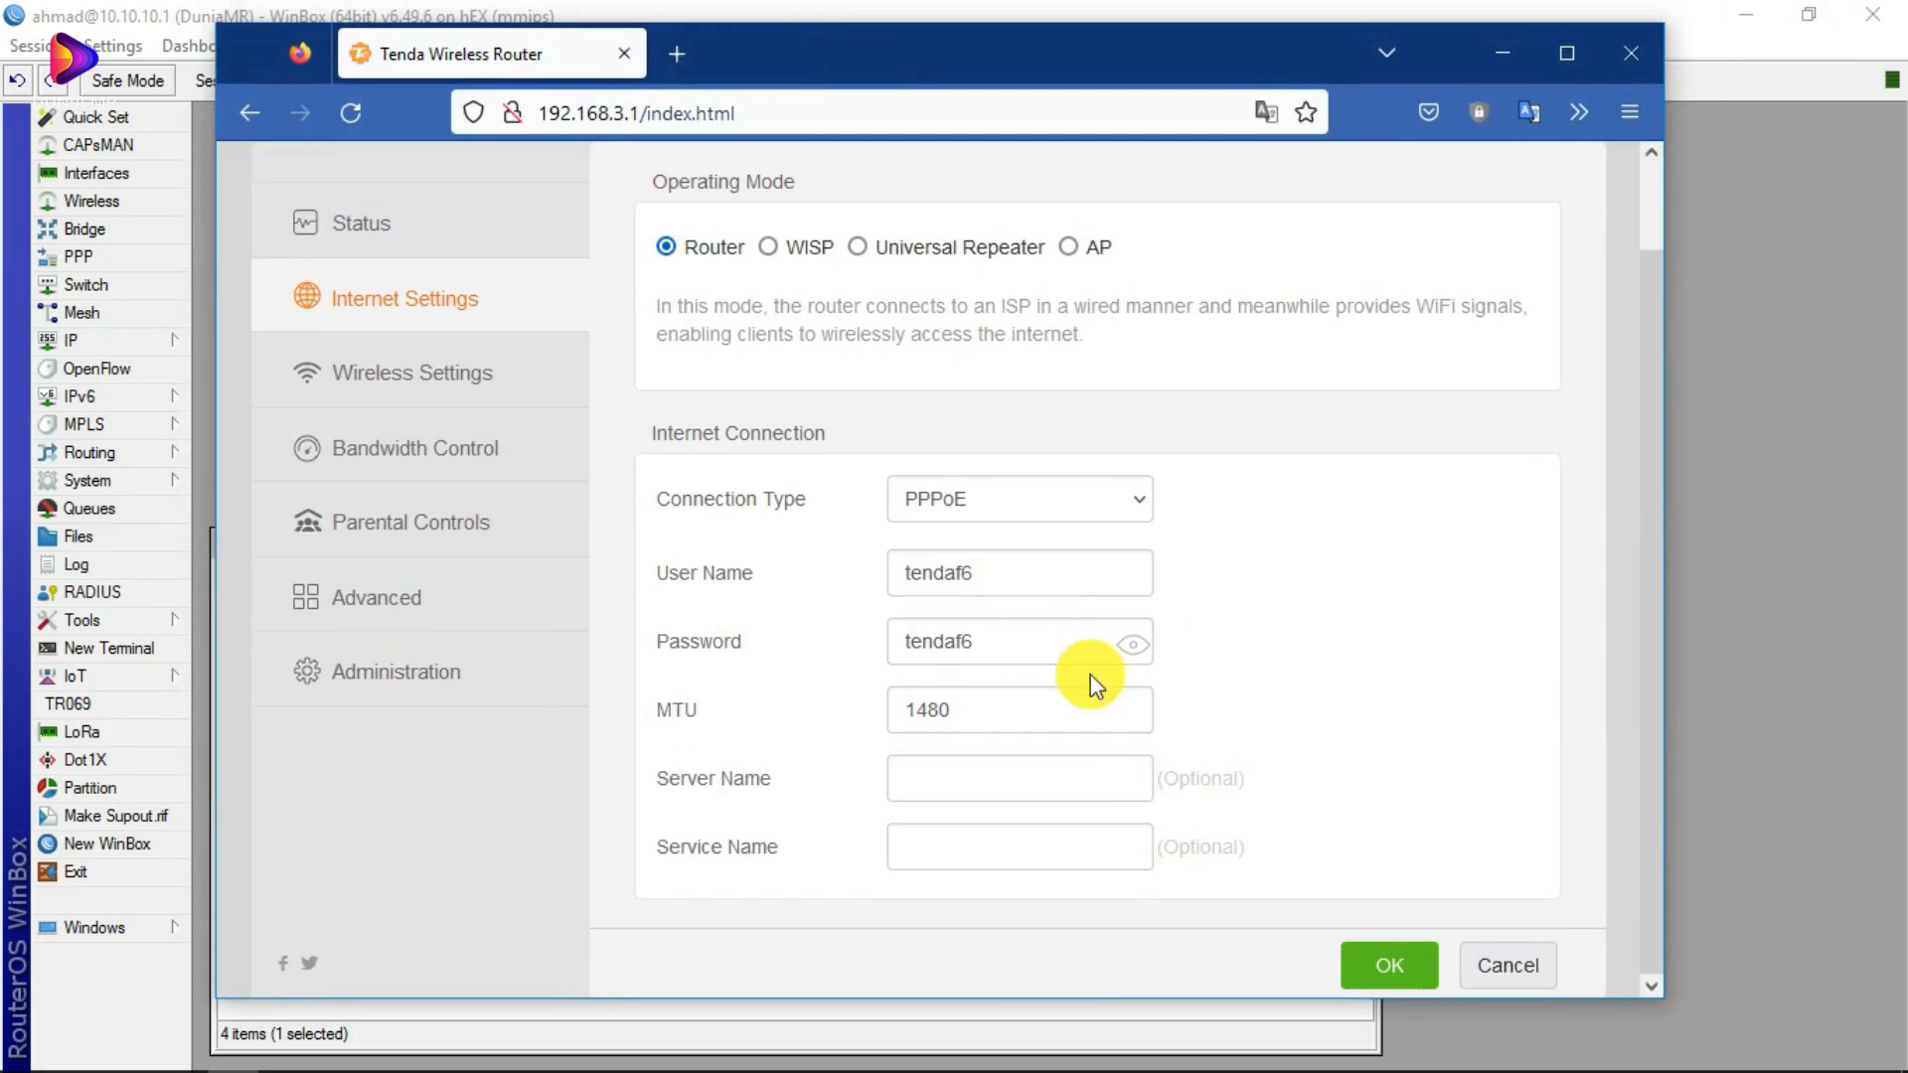
click(1012, 583)
click(1491, 587)
click(1392, 963)
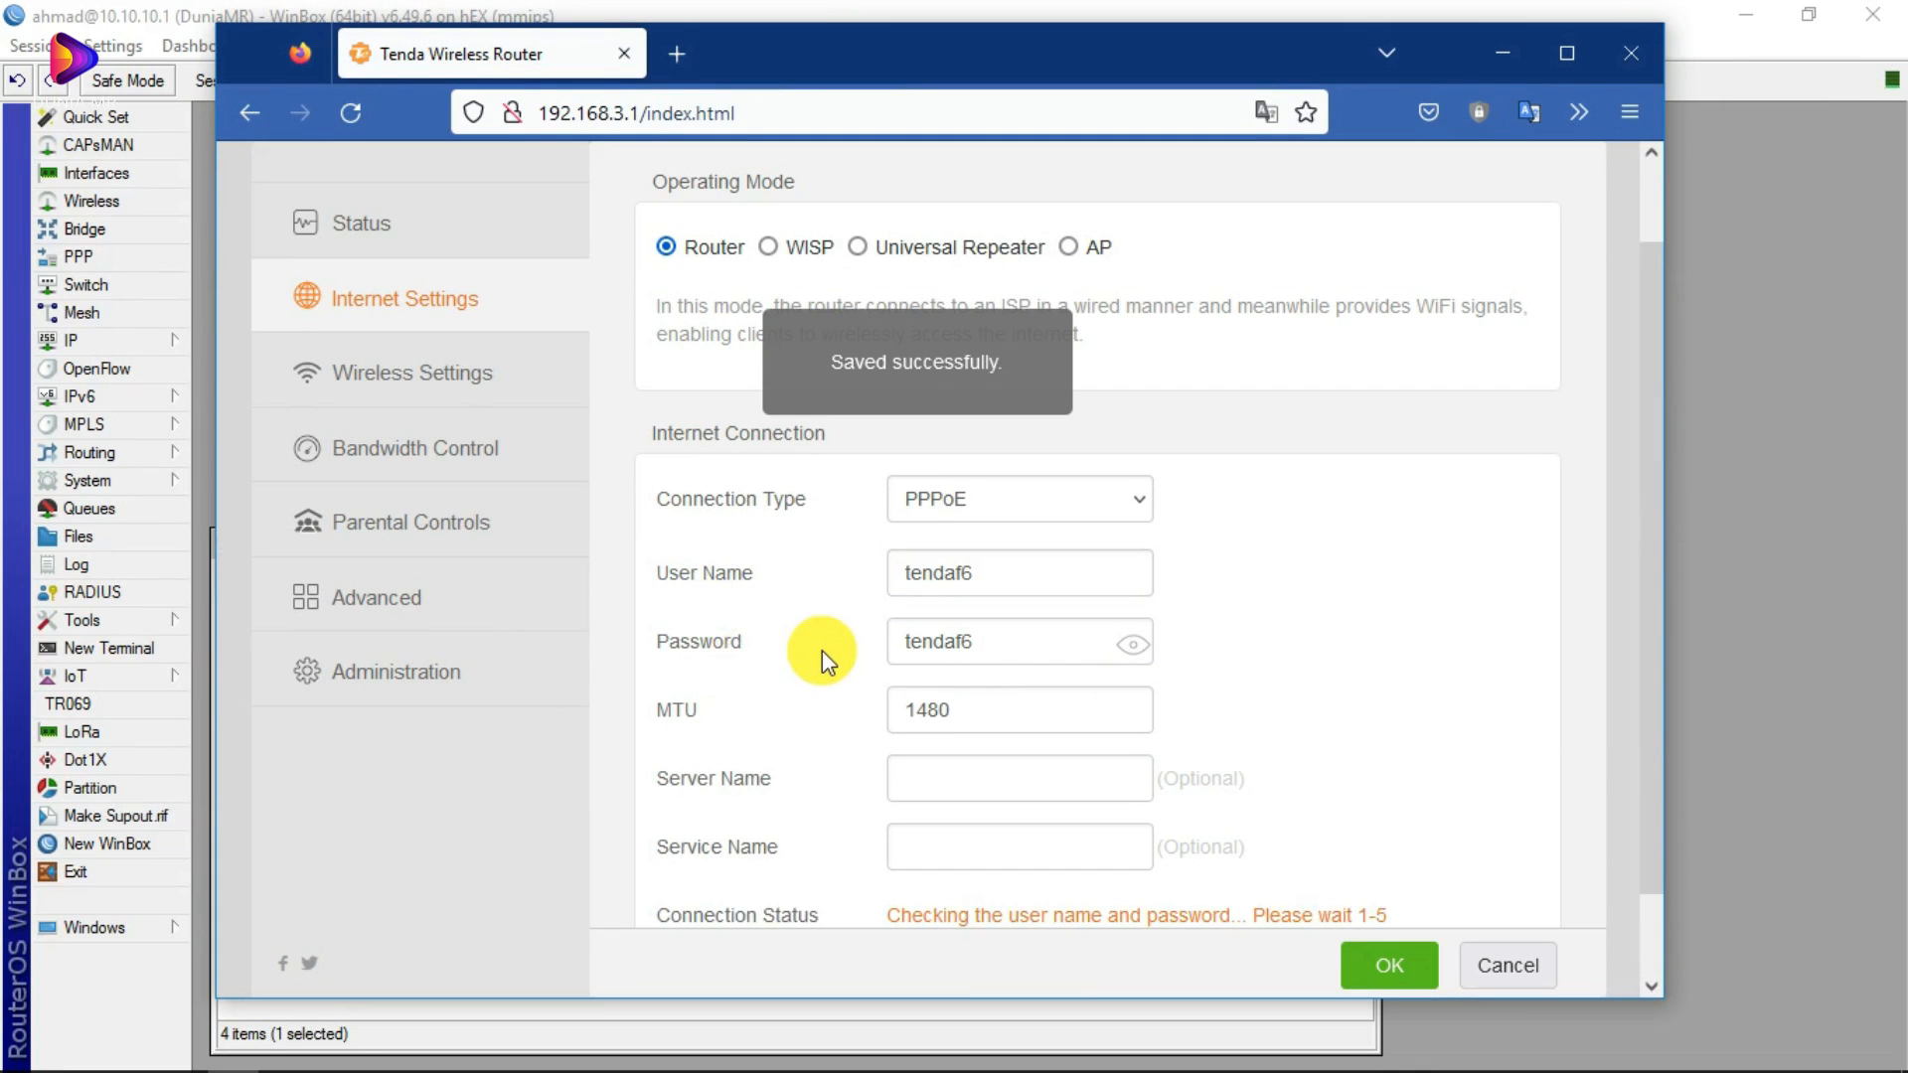
scroll(830, 658, down, 1)
drag(755, 51, 783, 726)
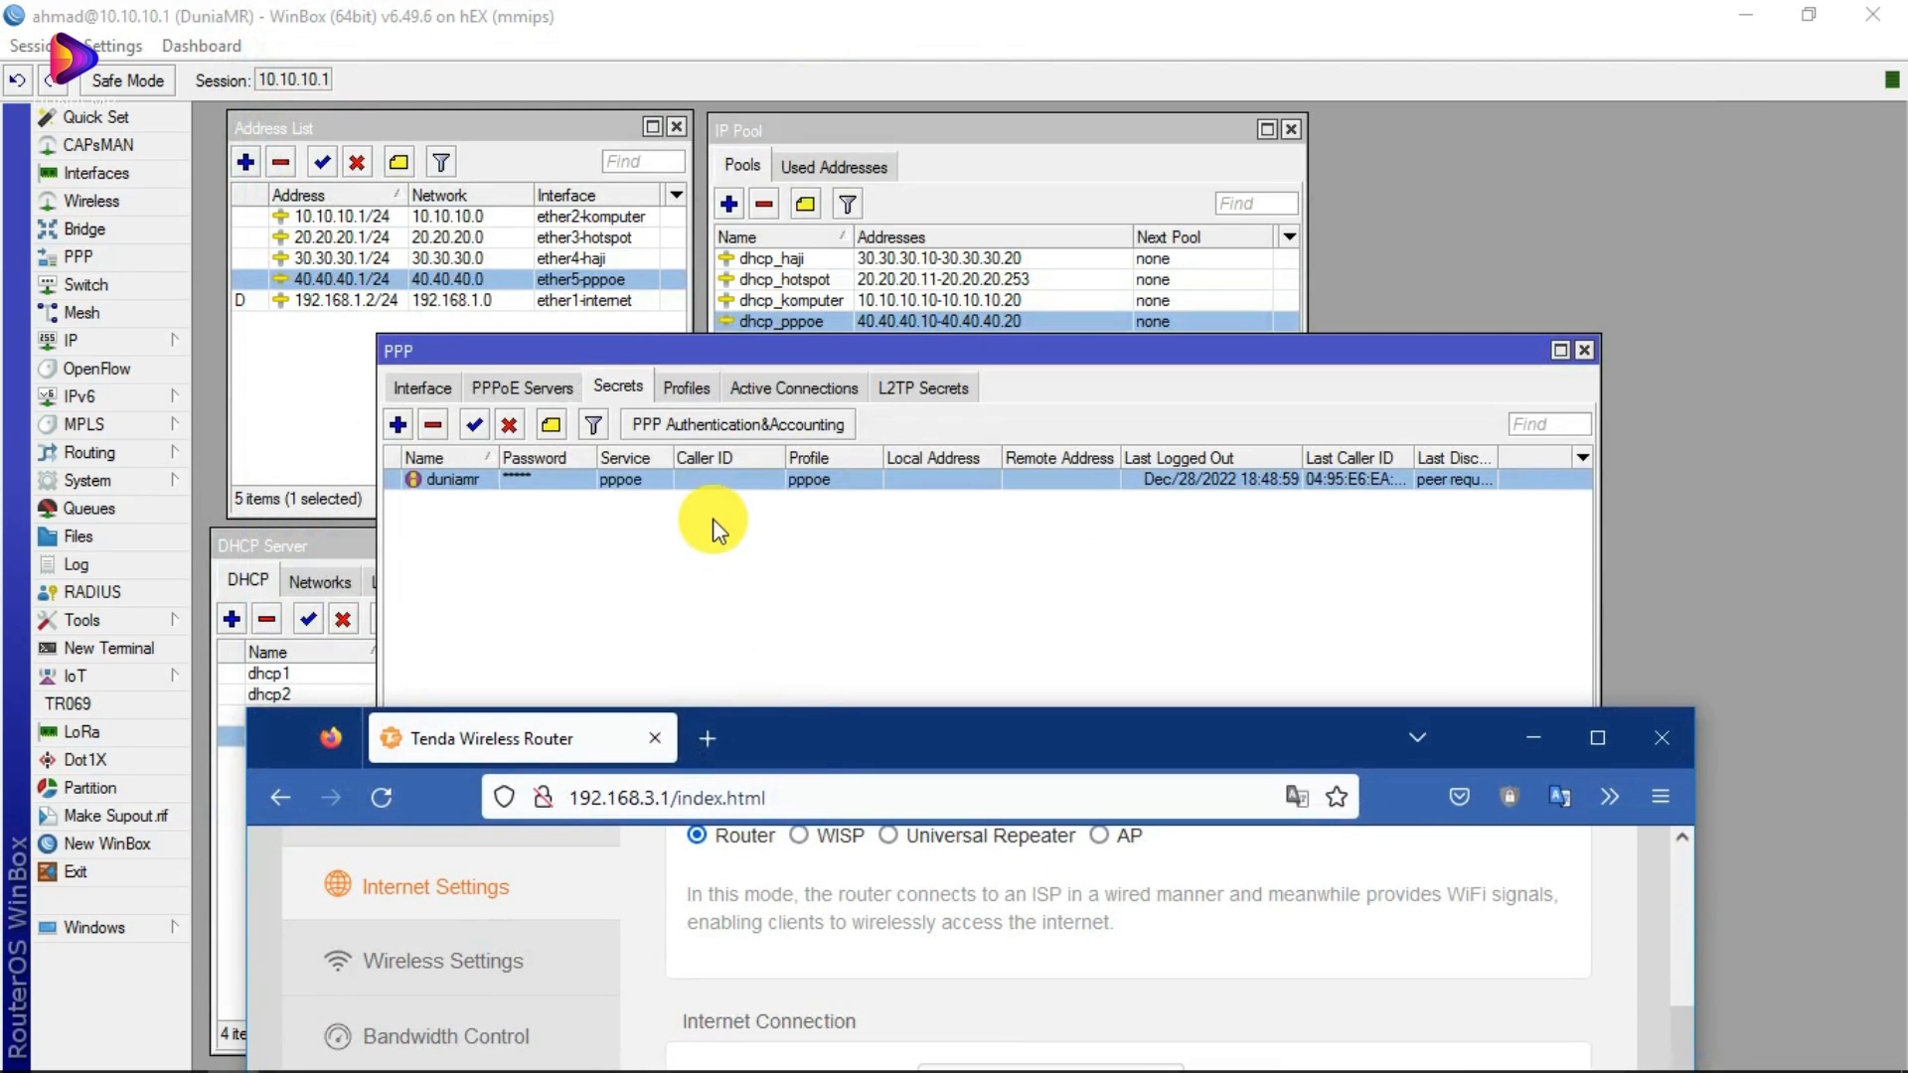
Step: Open the PPPoE user's secret in PPP > Secrets to read its name and password
double_click(511, 482)
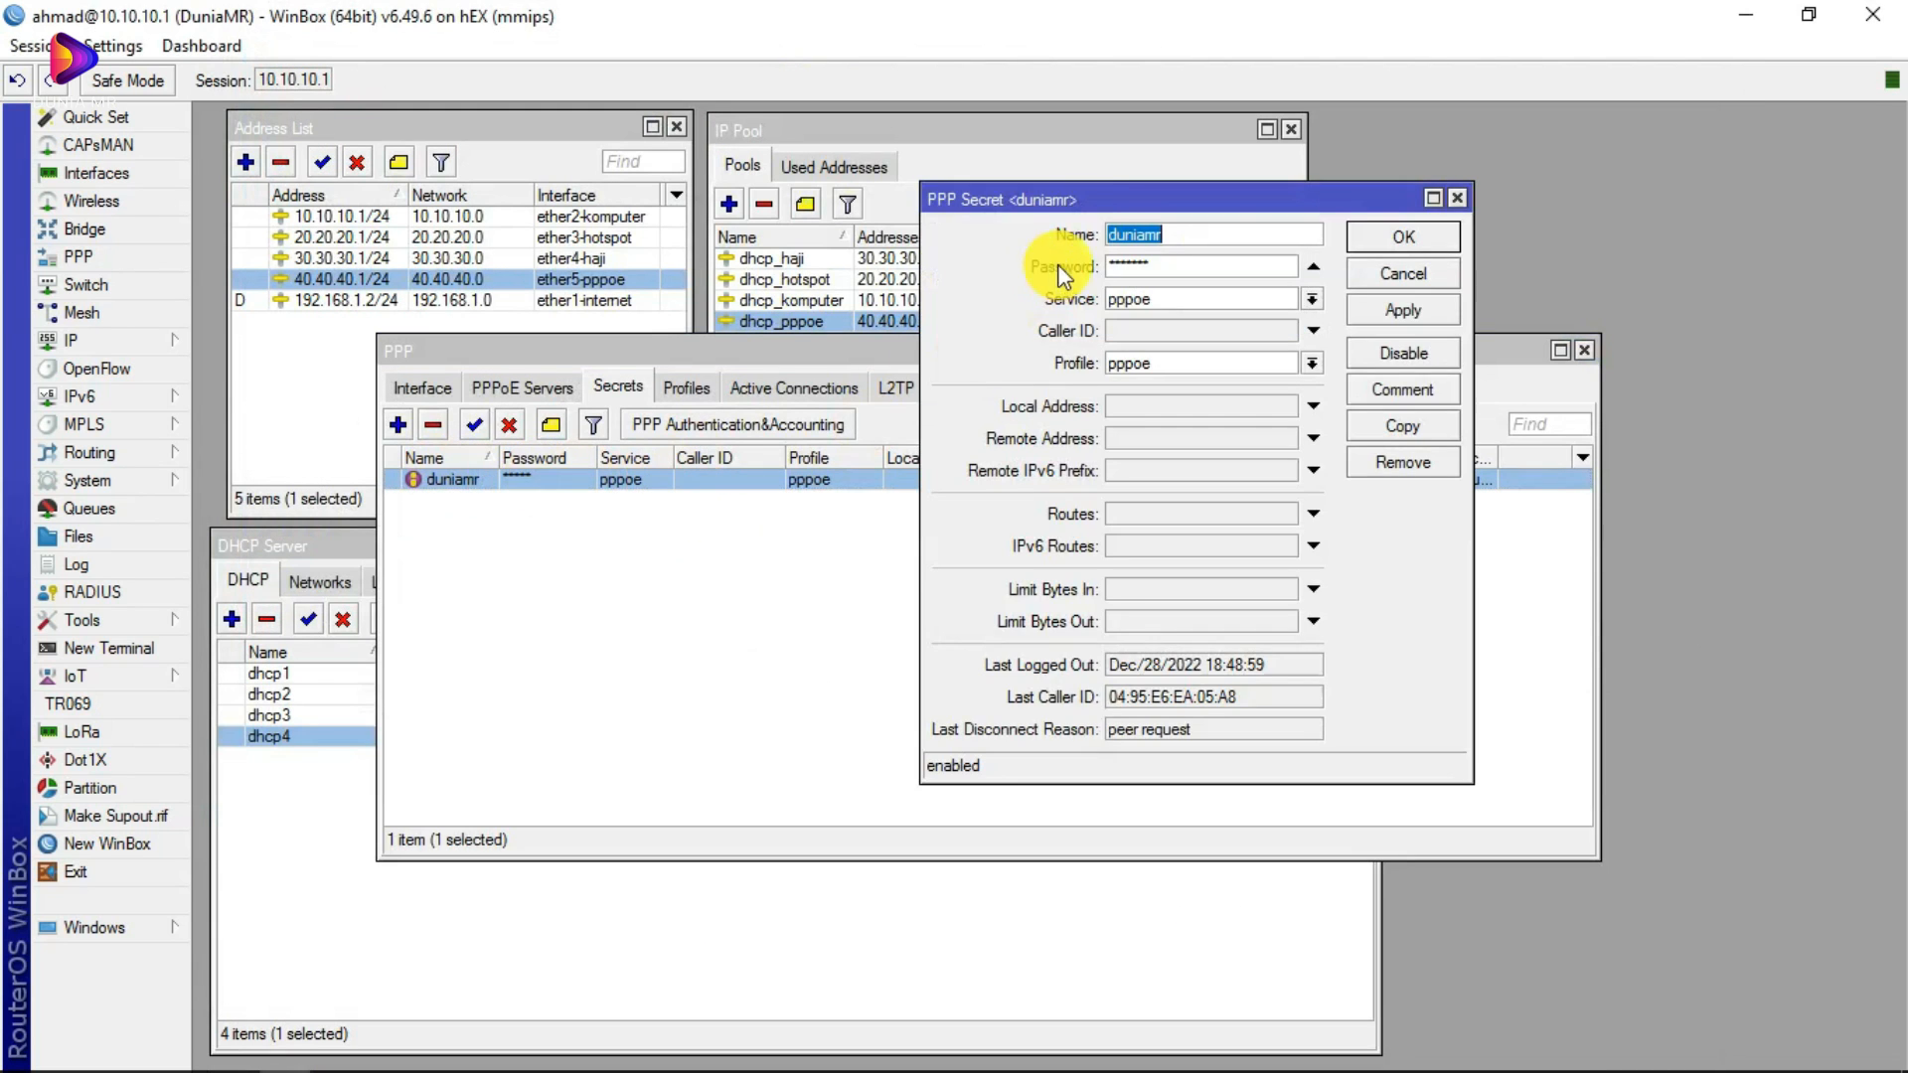
drag(1593, 154, 889, 154)
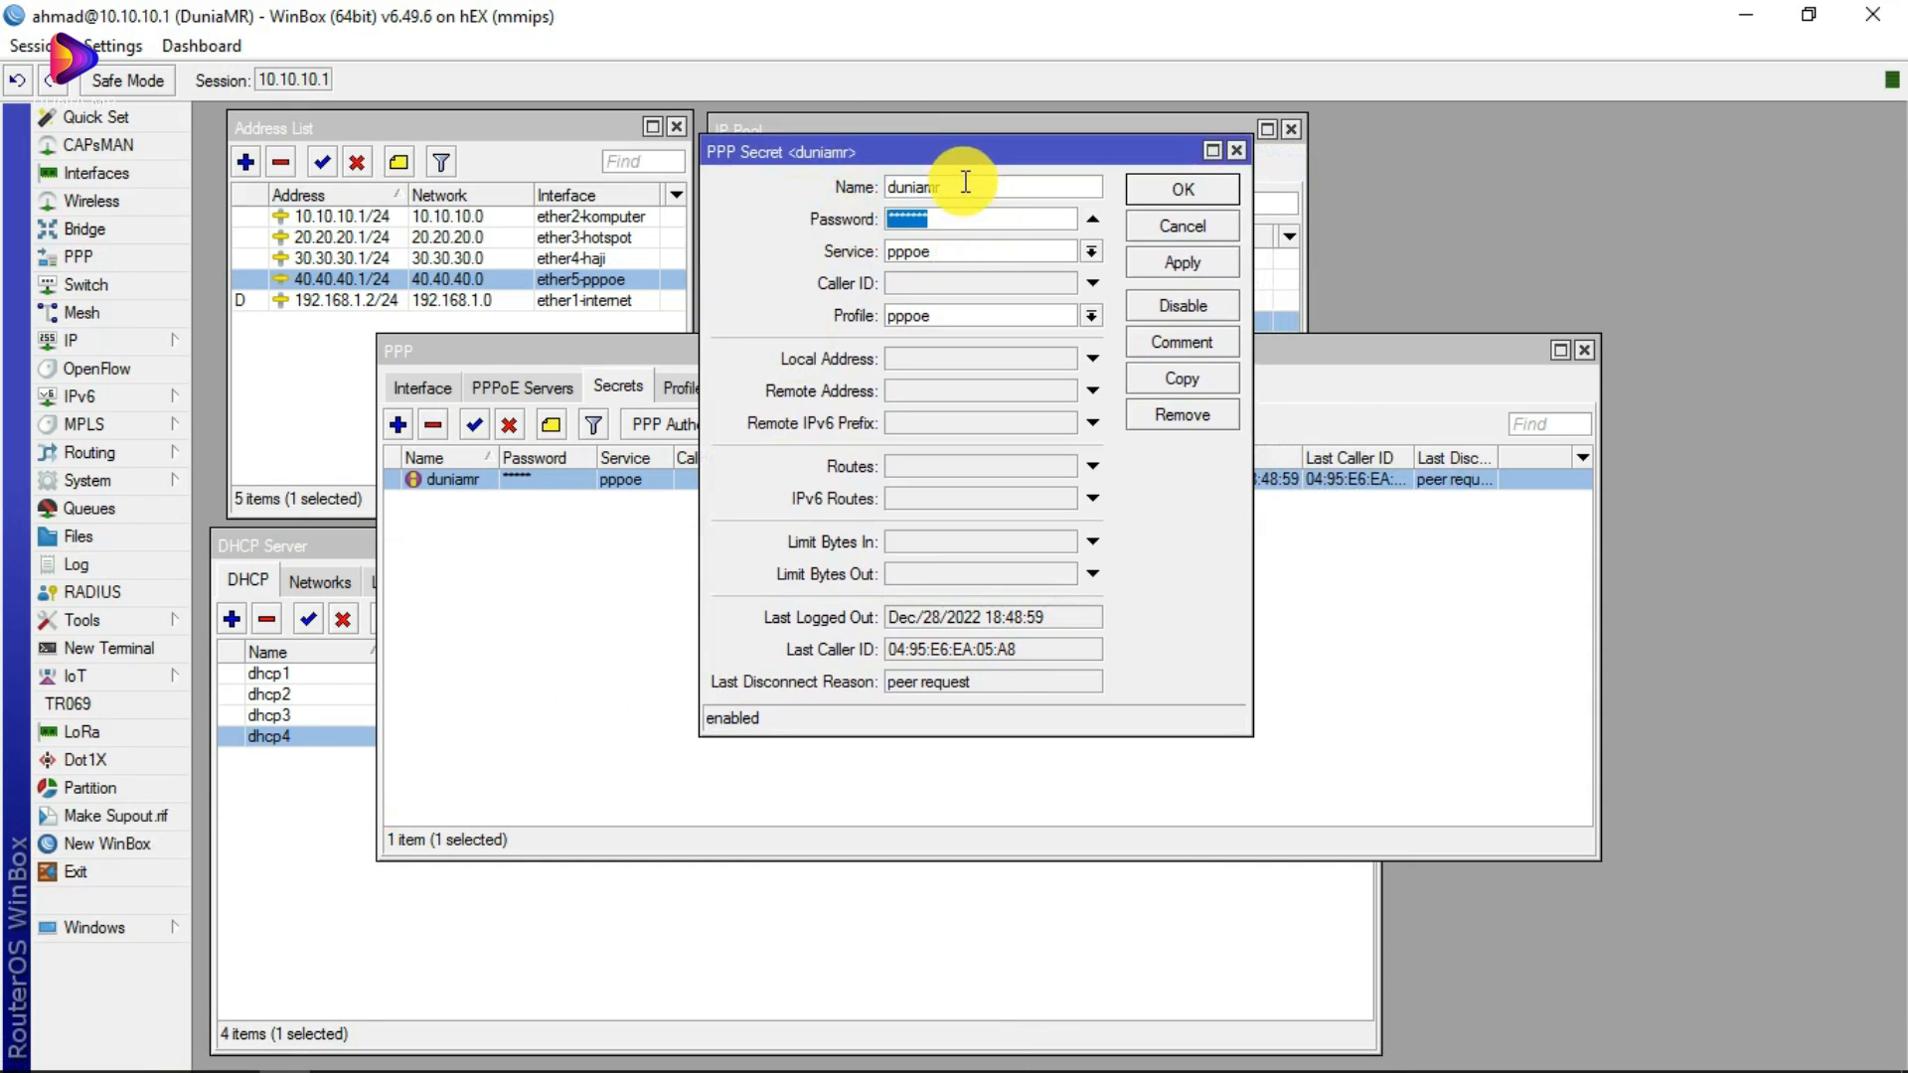
key(Tab)
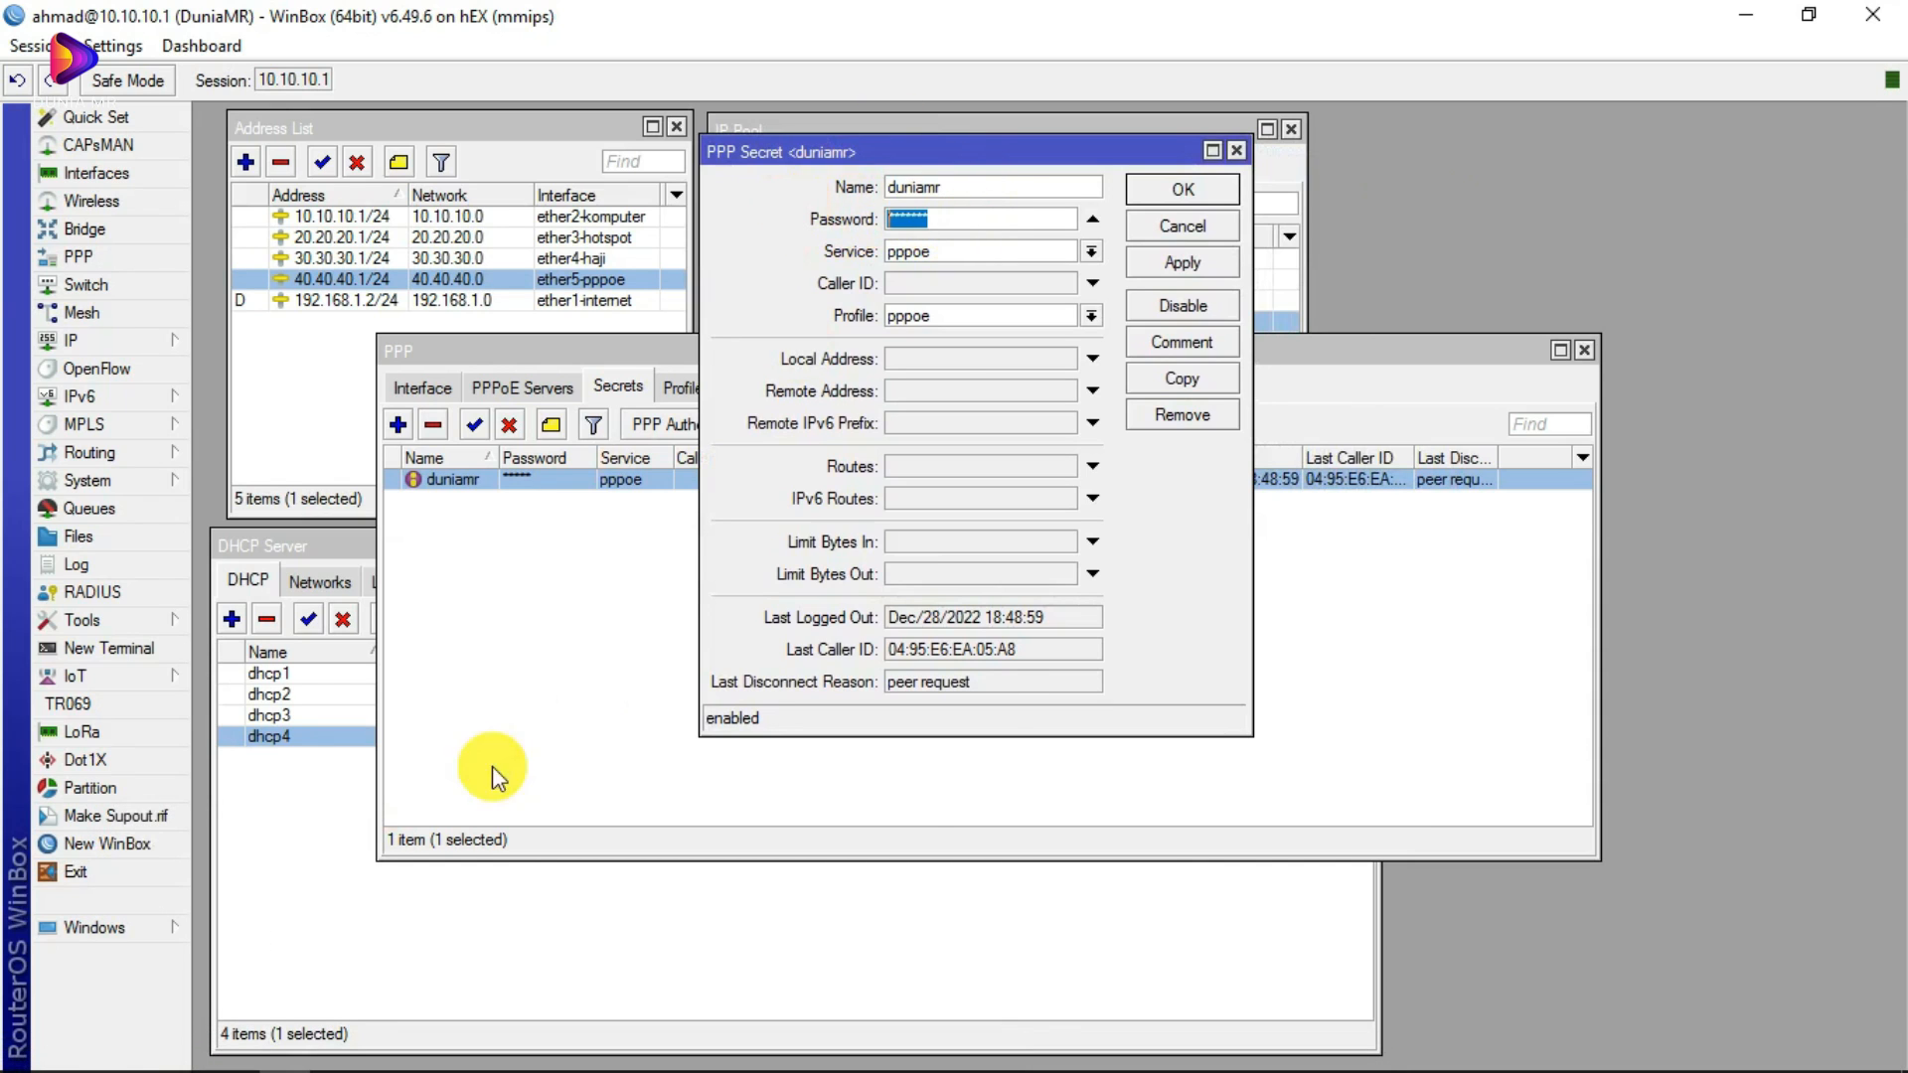
Step: Bring the Tenda browser forward and return to its Internet Settings page via Status
click(233, 1052)
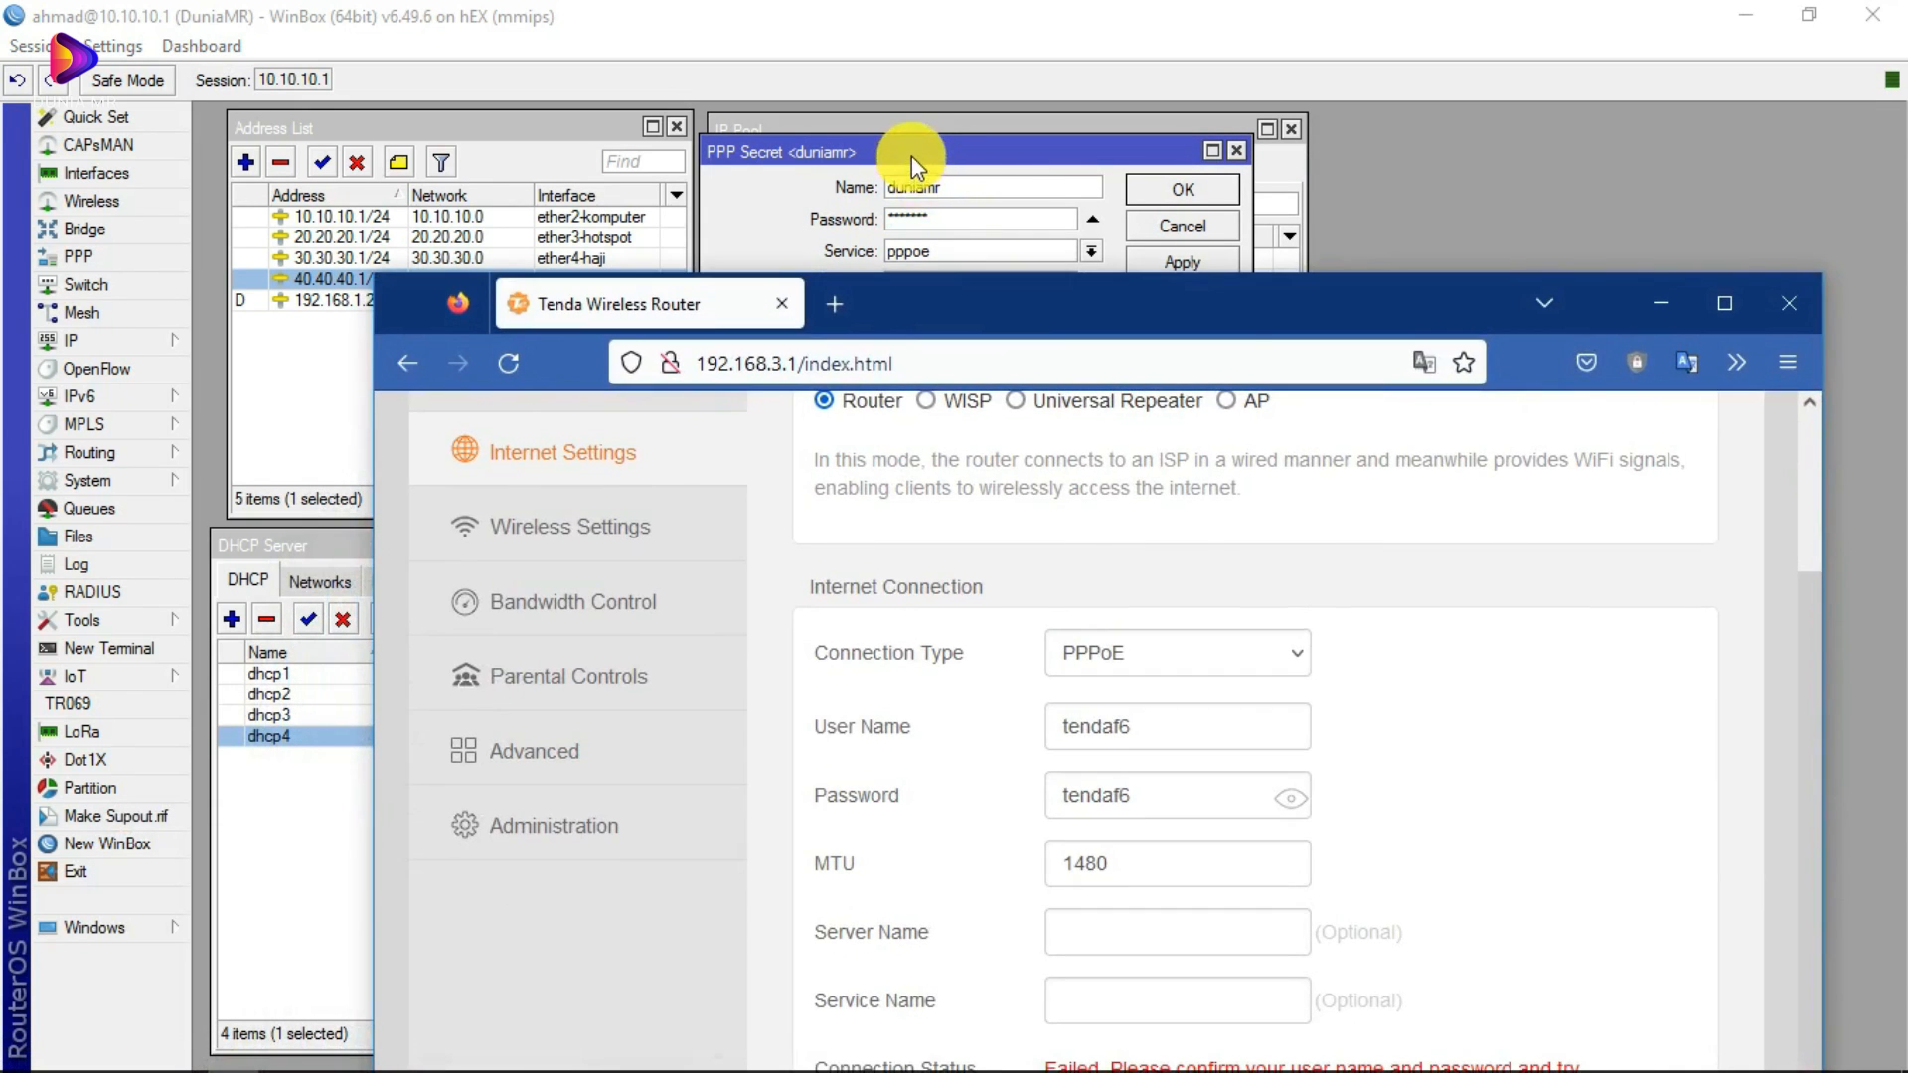
drag(910, 155, 444, 143)
click(232, 1051)
drag(964, 317, 1028, 97)
scroll(1292, 596, down, 1)
click(1550, 954)
click(647, 328)
click(636, 459)
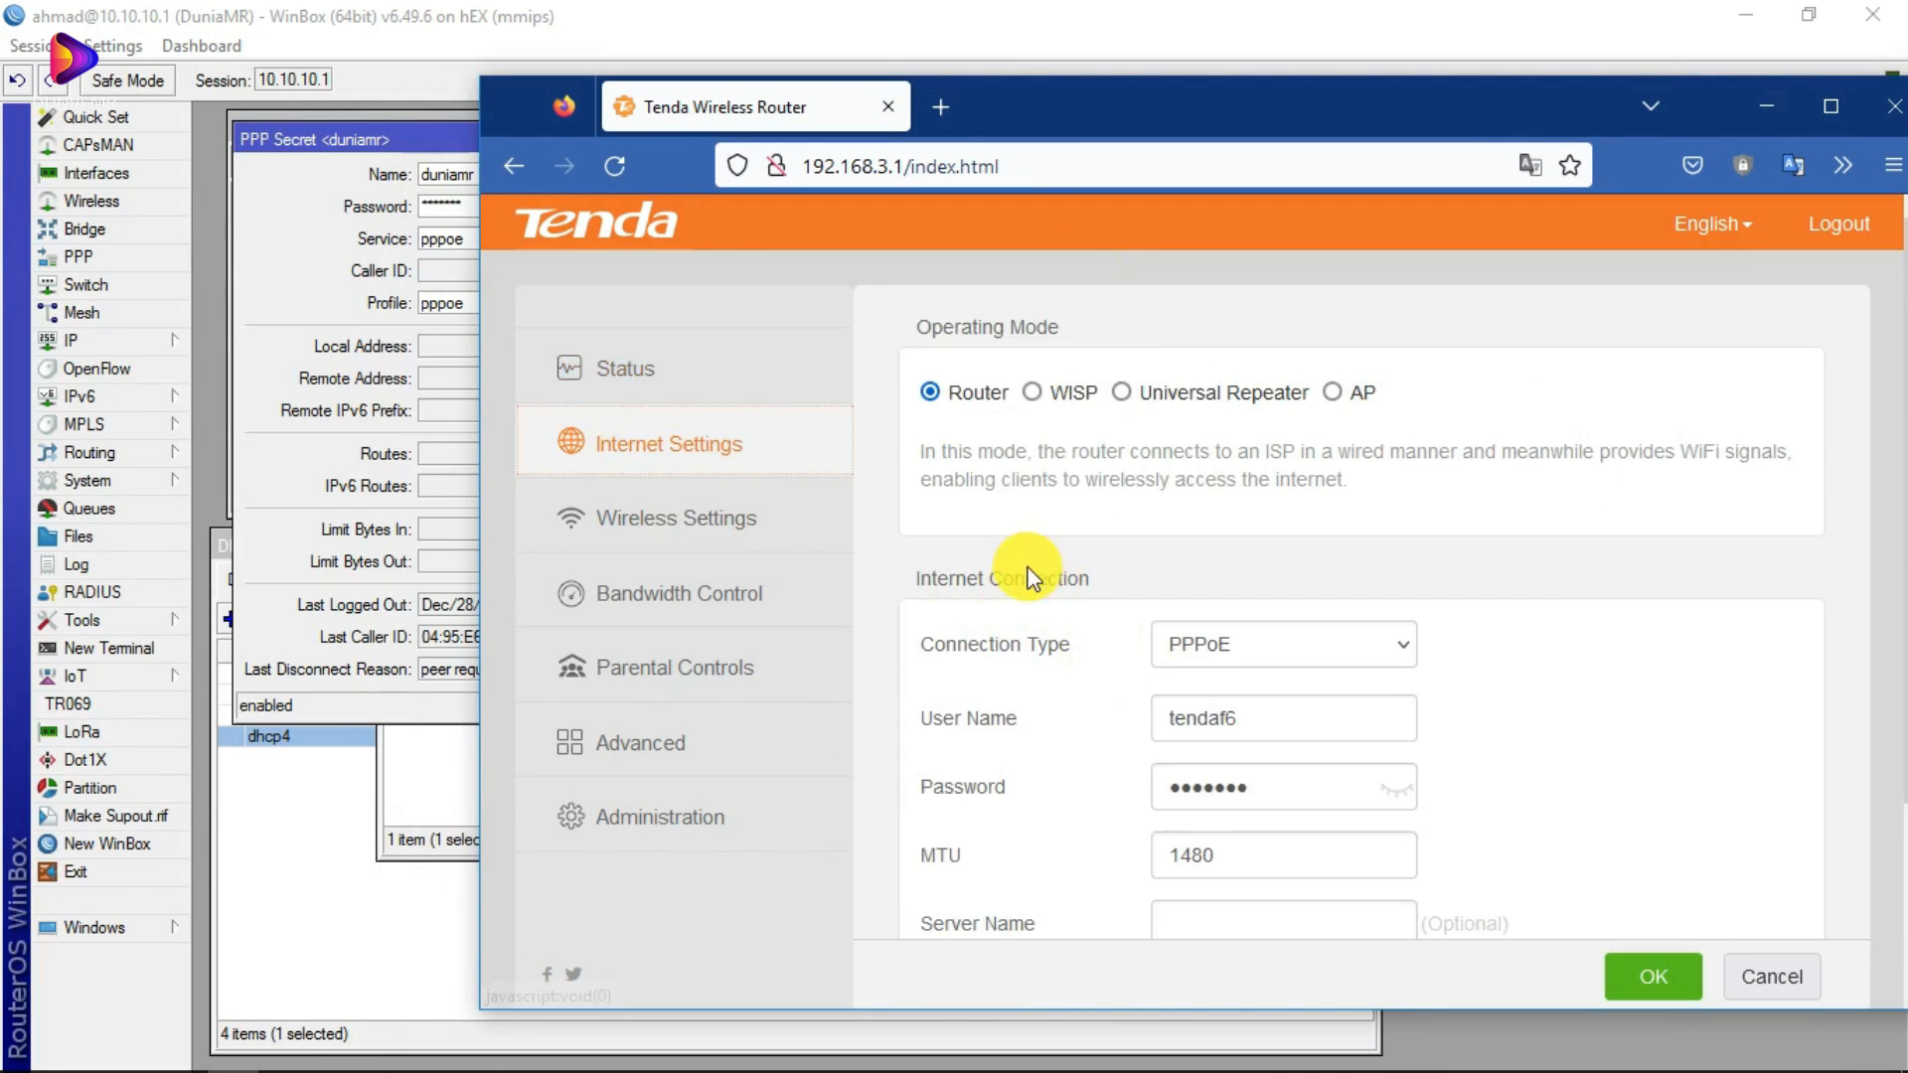
Step: Replace the Tenda PPPoE user name and password with the MikroTik secret's credentials and save
scroll(1022, 584, down, 3)
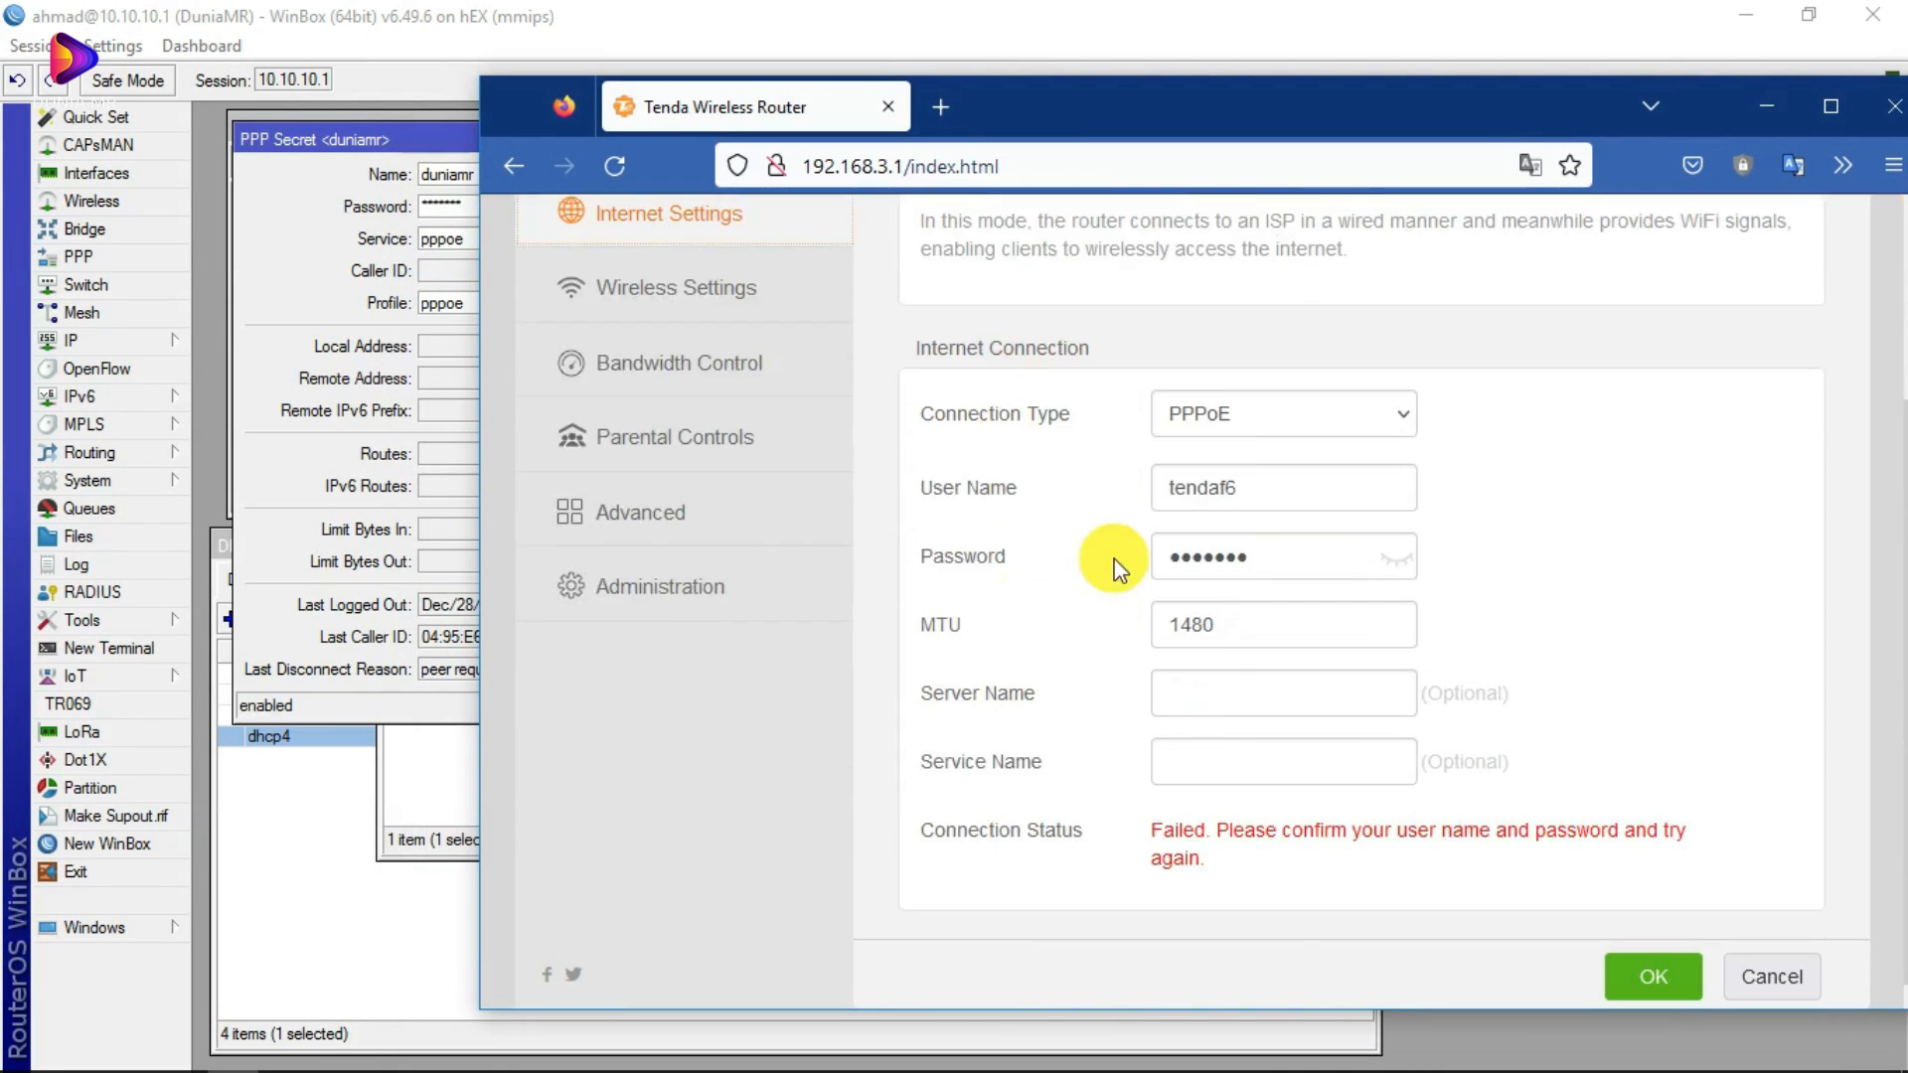
double_click(1258, 500)
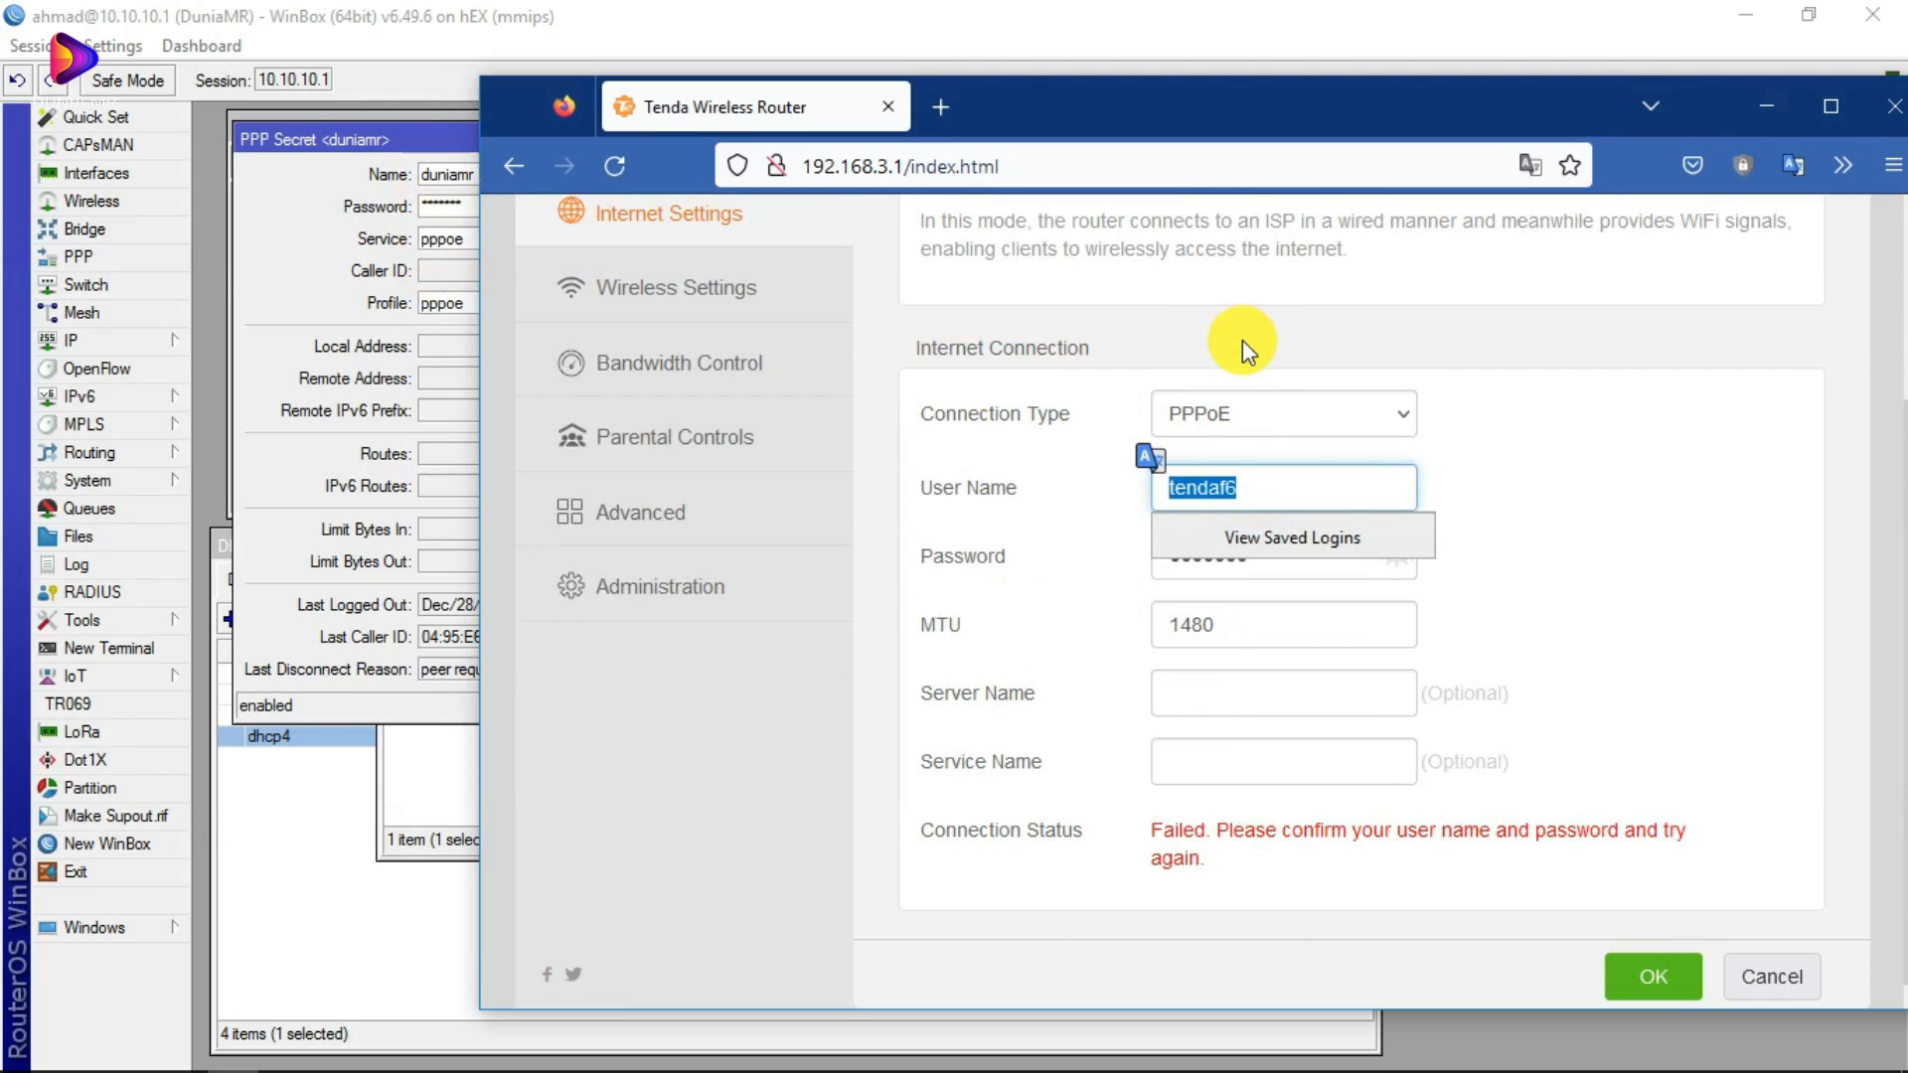
text(duniamr)
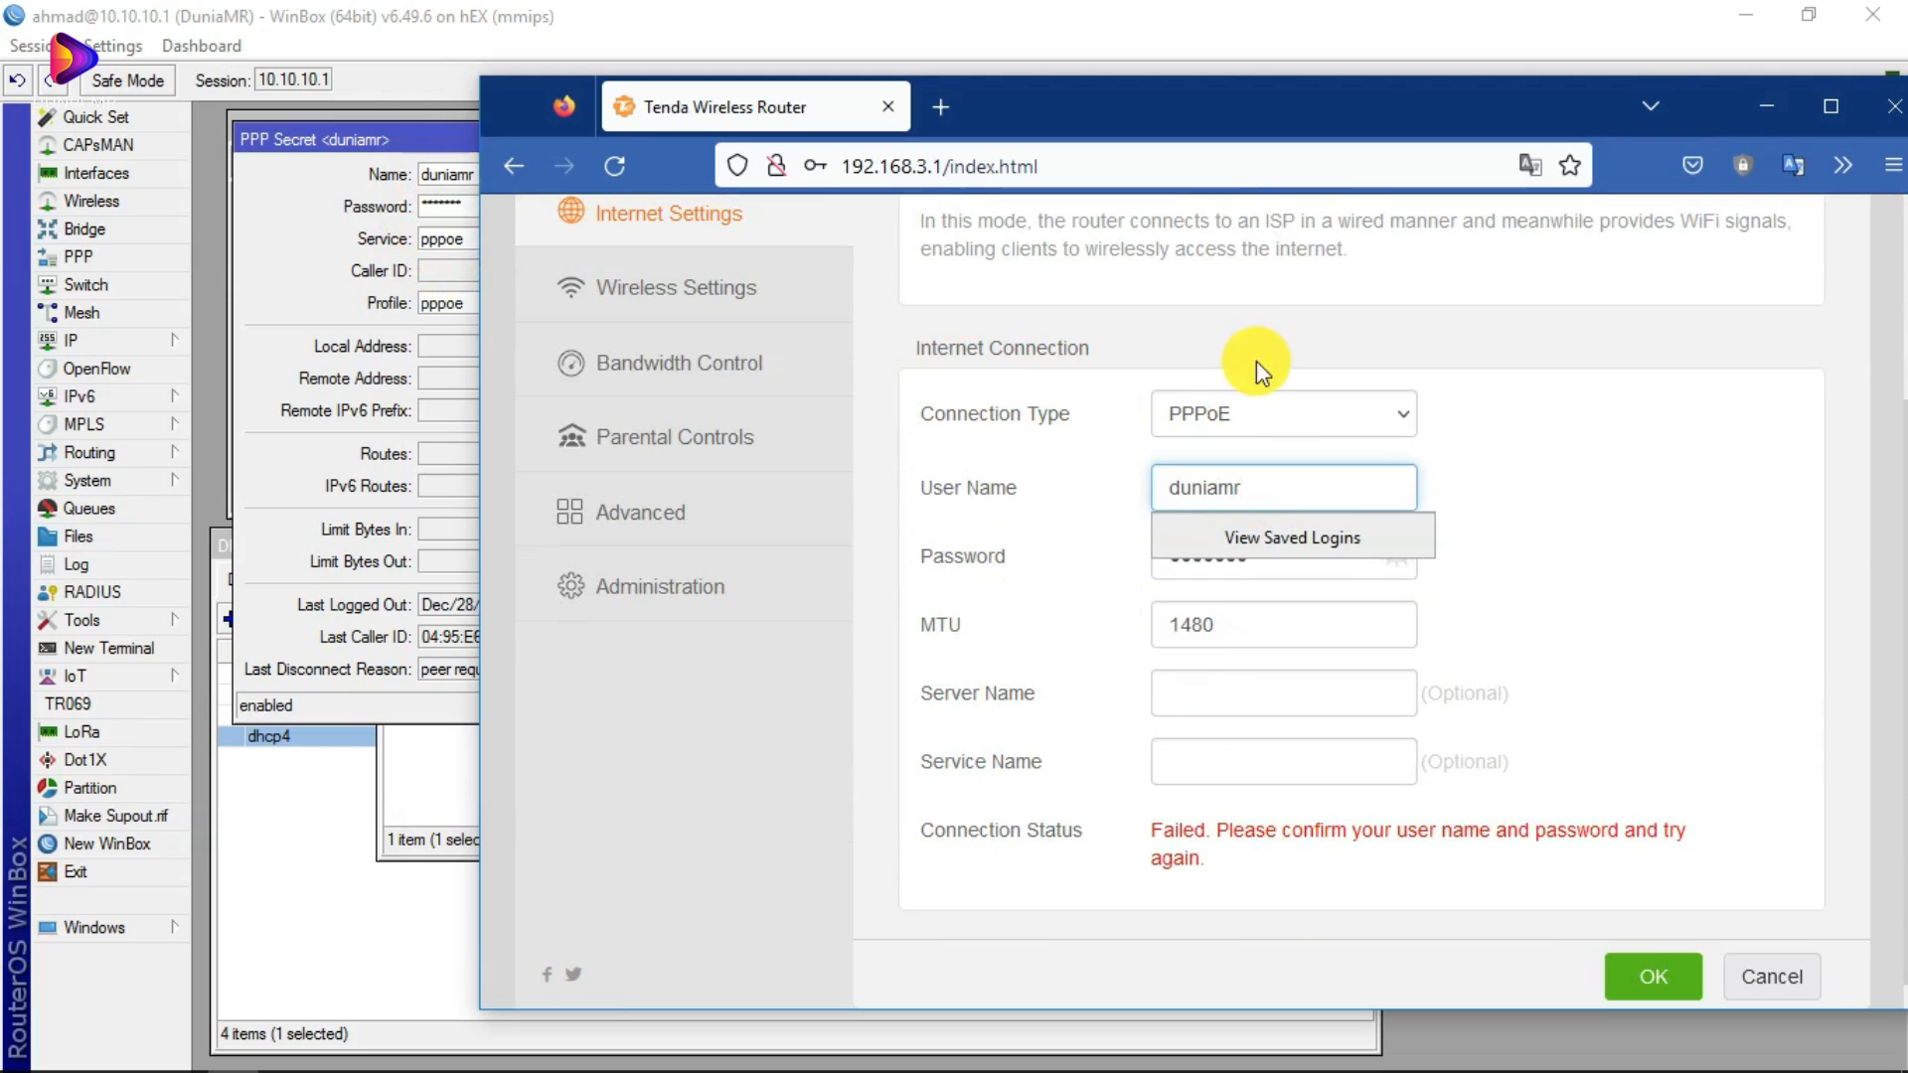
click(1477, 491)
drag(1057, 91, 1129, 94)
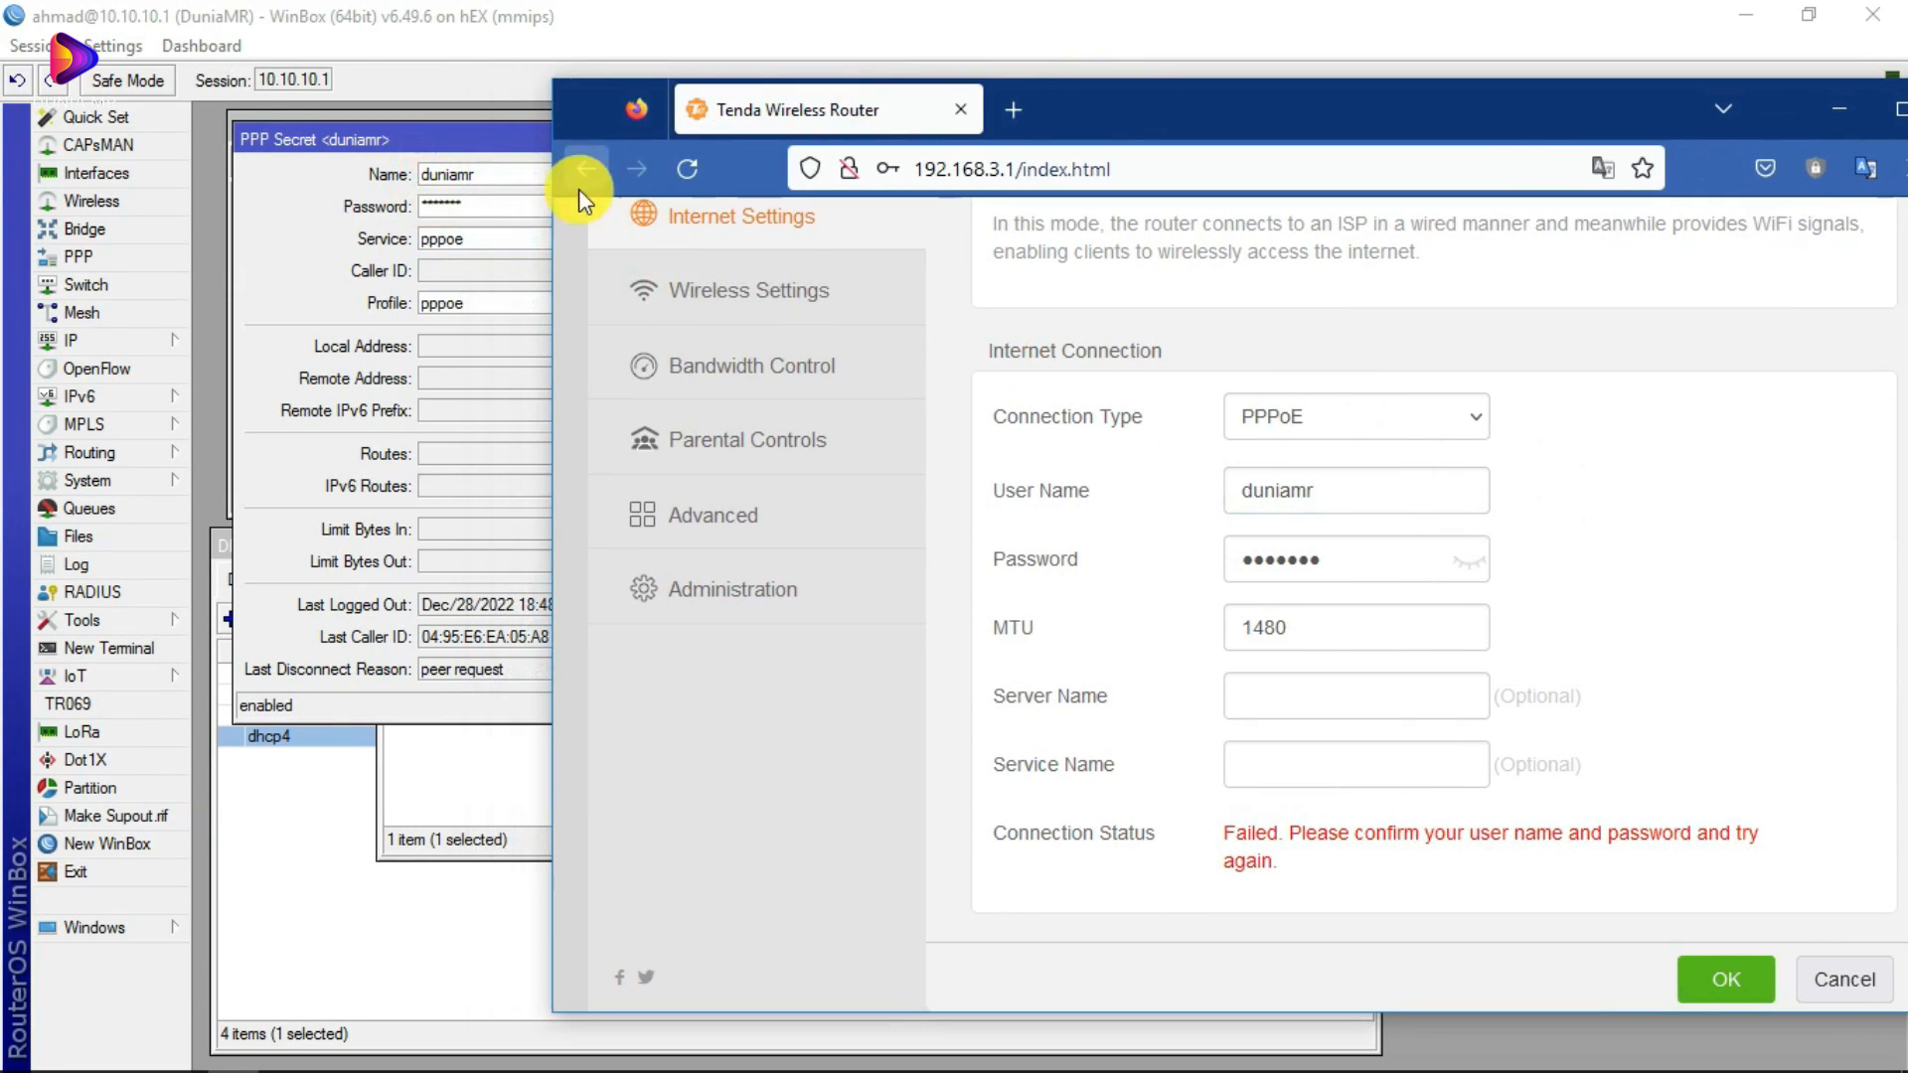
click(1469, 559)
drag(1365, 565, 1143, 546)
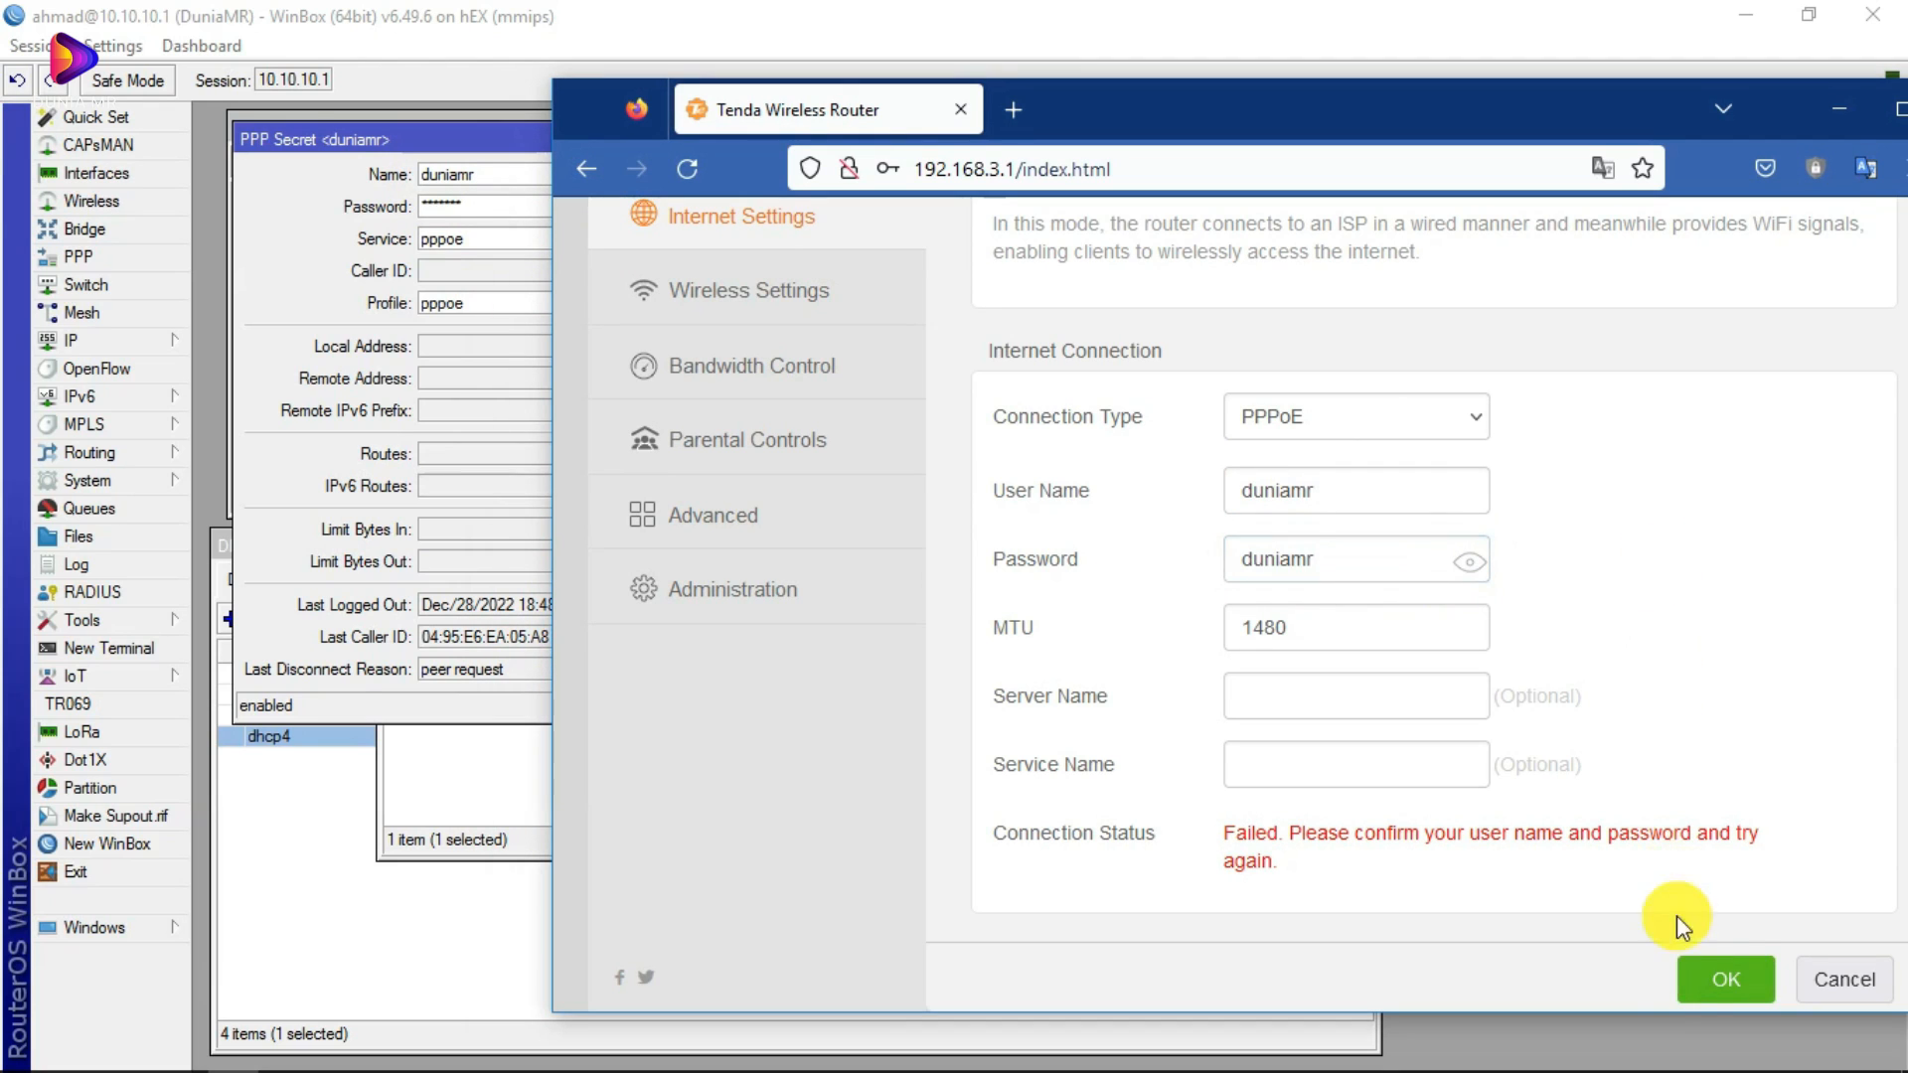
click(1711, 985)
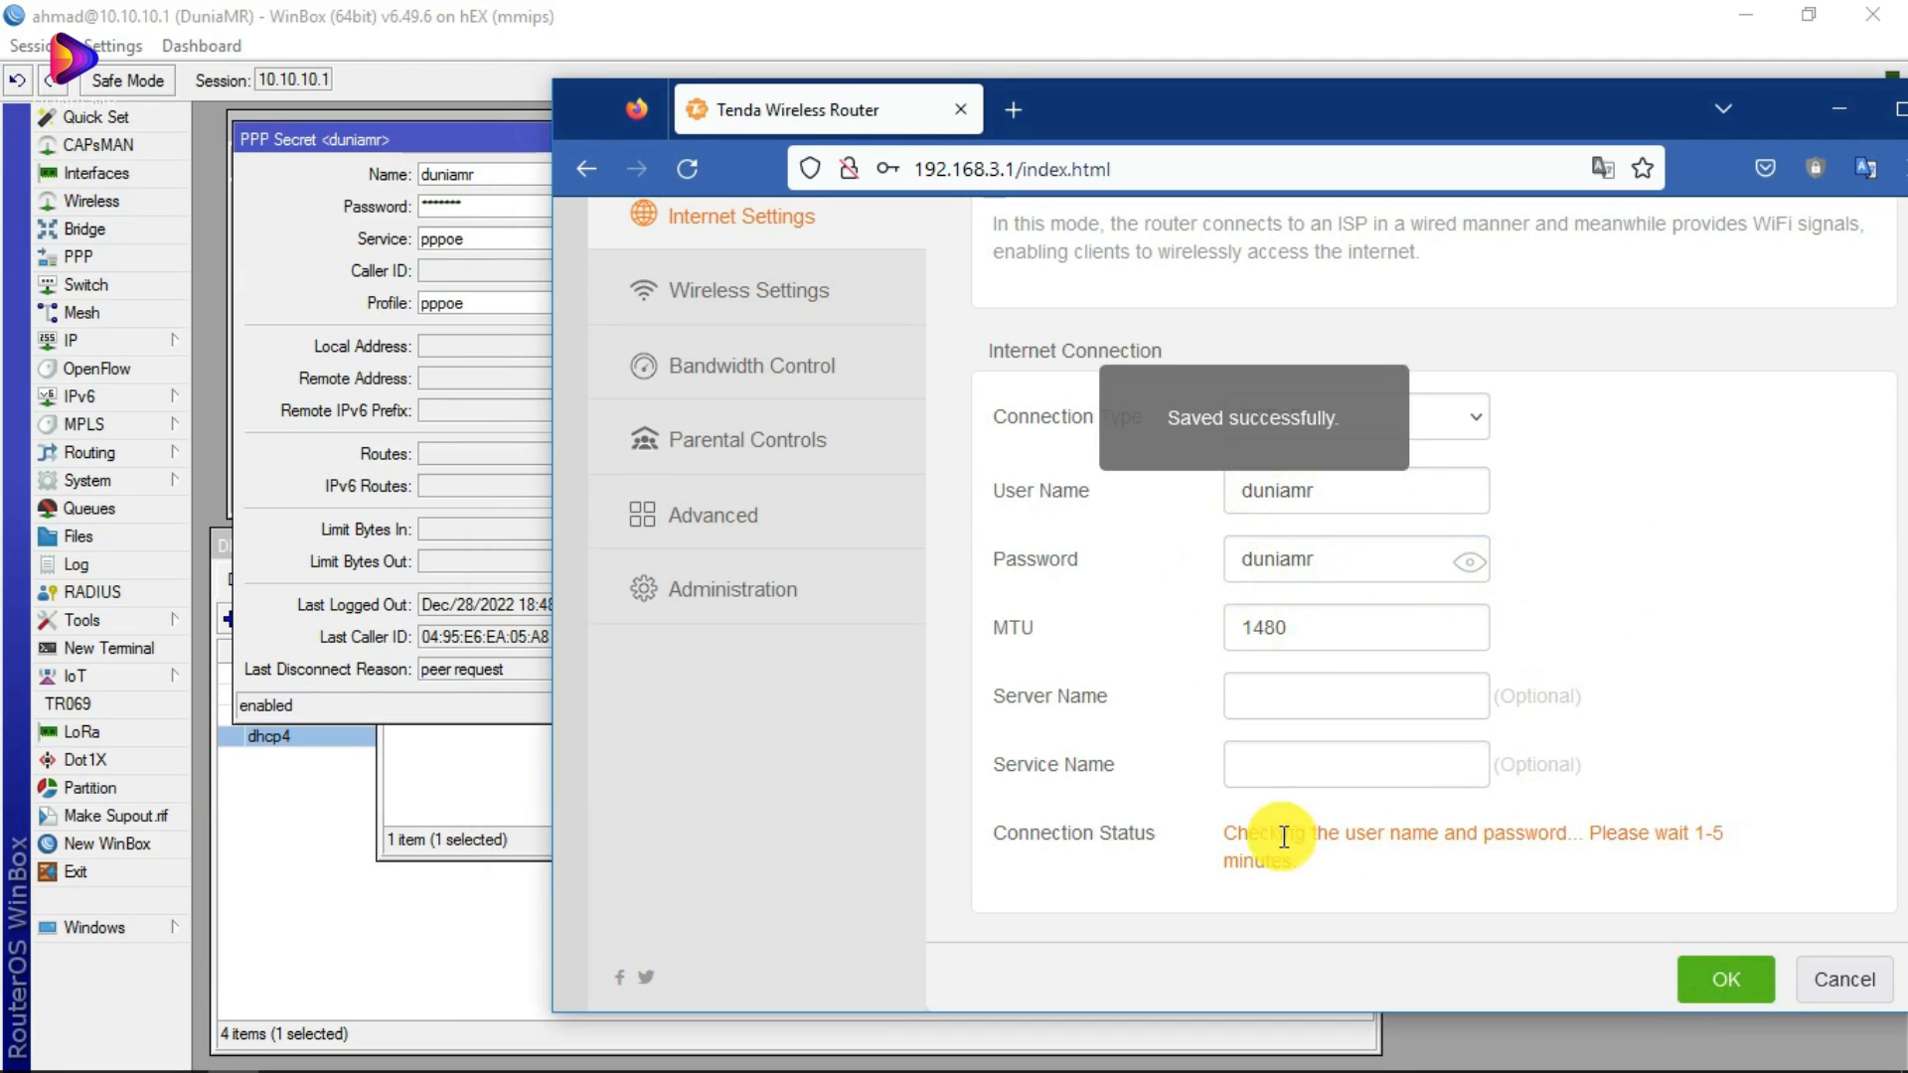
Step: Confirm the Connected message and open the Tenda Status dashboard
mouse_move(1219, 833)
mouse_down()
mouse_move(1583, 831)
mouse_move(1201, 833)
mouse_up()
click(1201, 833)
scroll(1391, 696, up, 3)
click(852, 375)
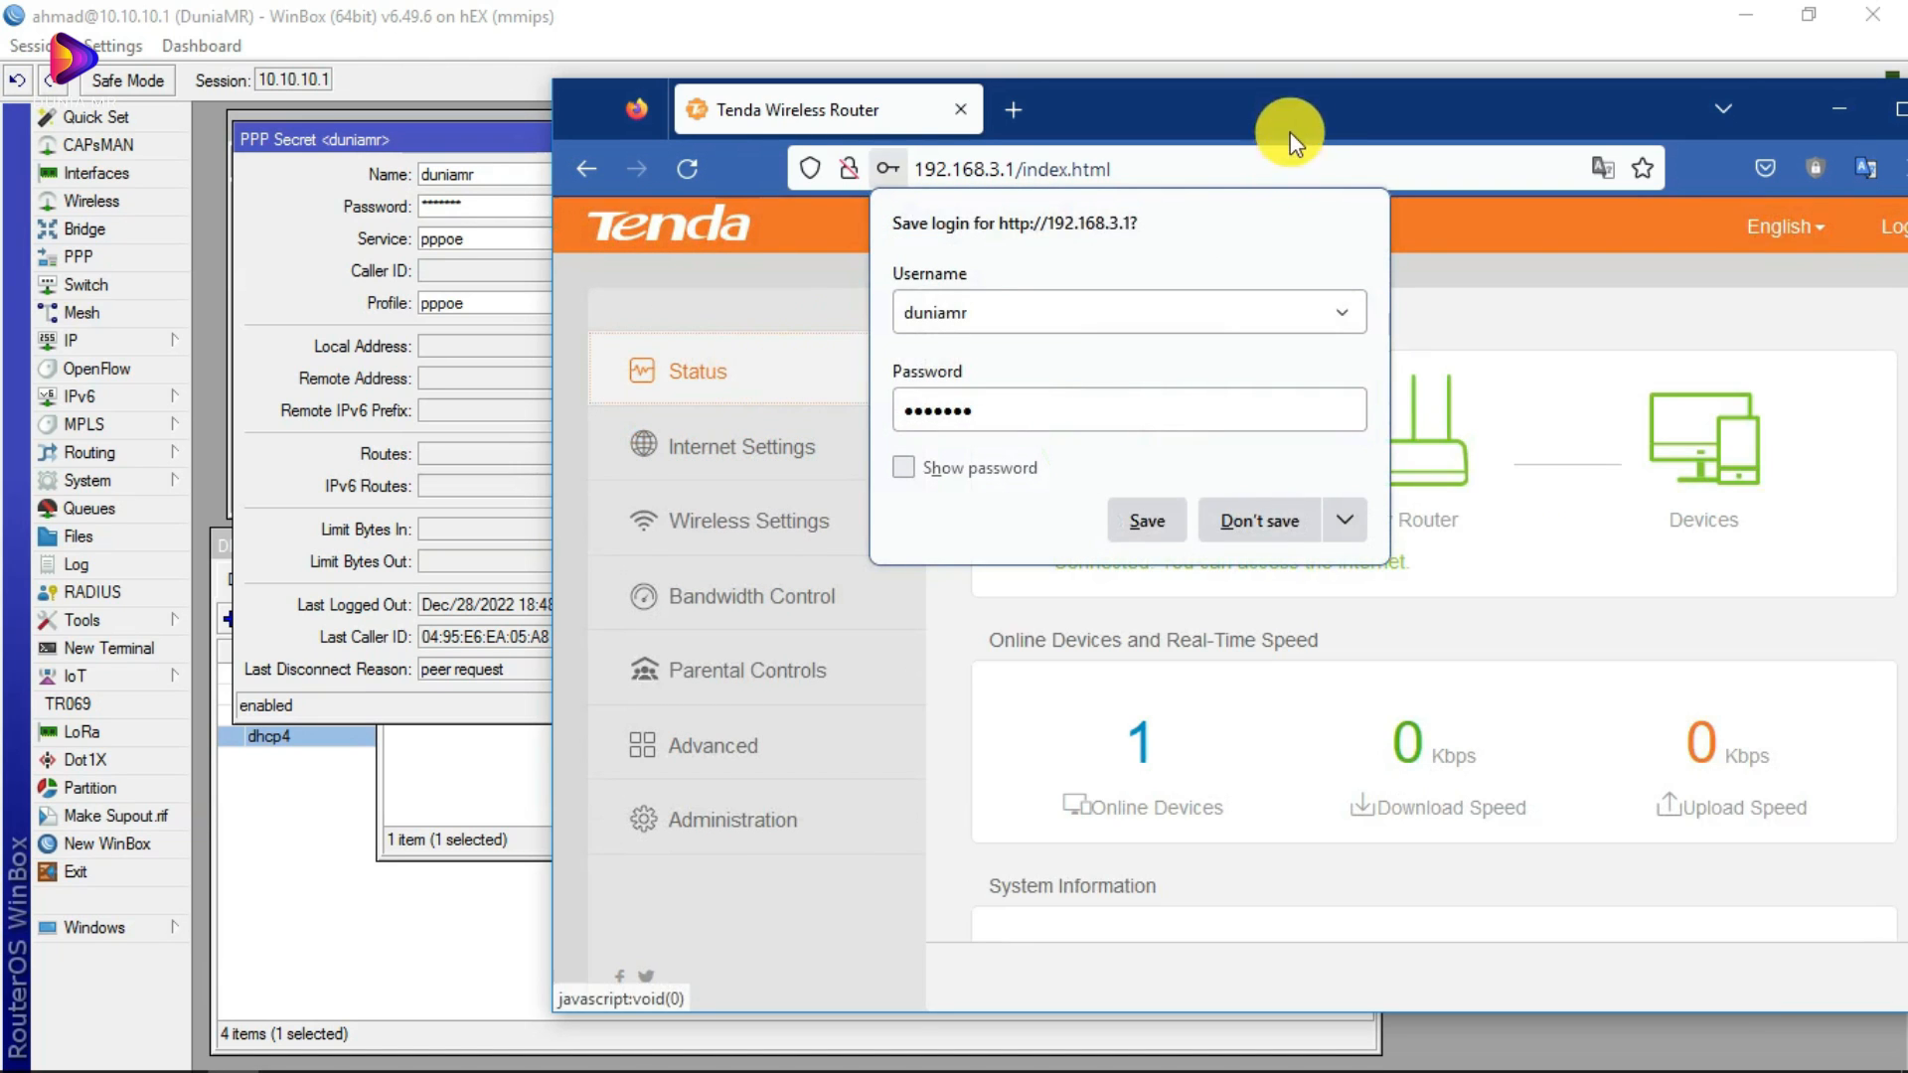
Step: Check the Tenda System Information WAN IP 40.40.40.15, then switch back to WinBox
scroll(1342, 533, down, 5)
drag(1328, 91, 1260, 97)
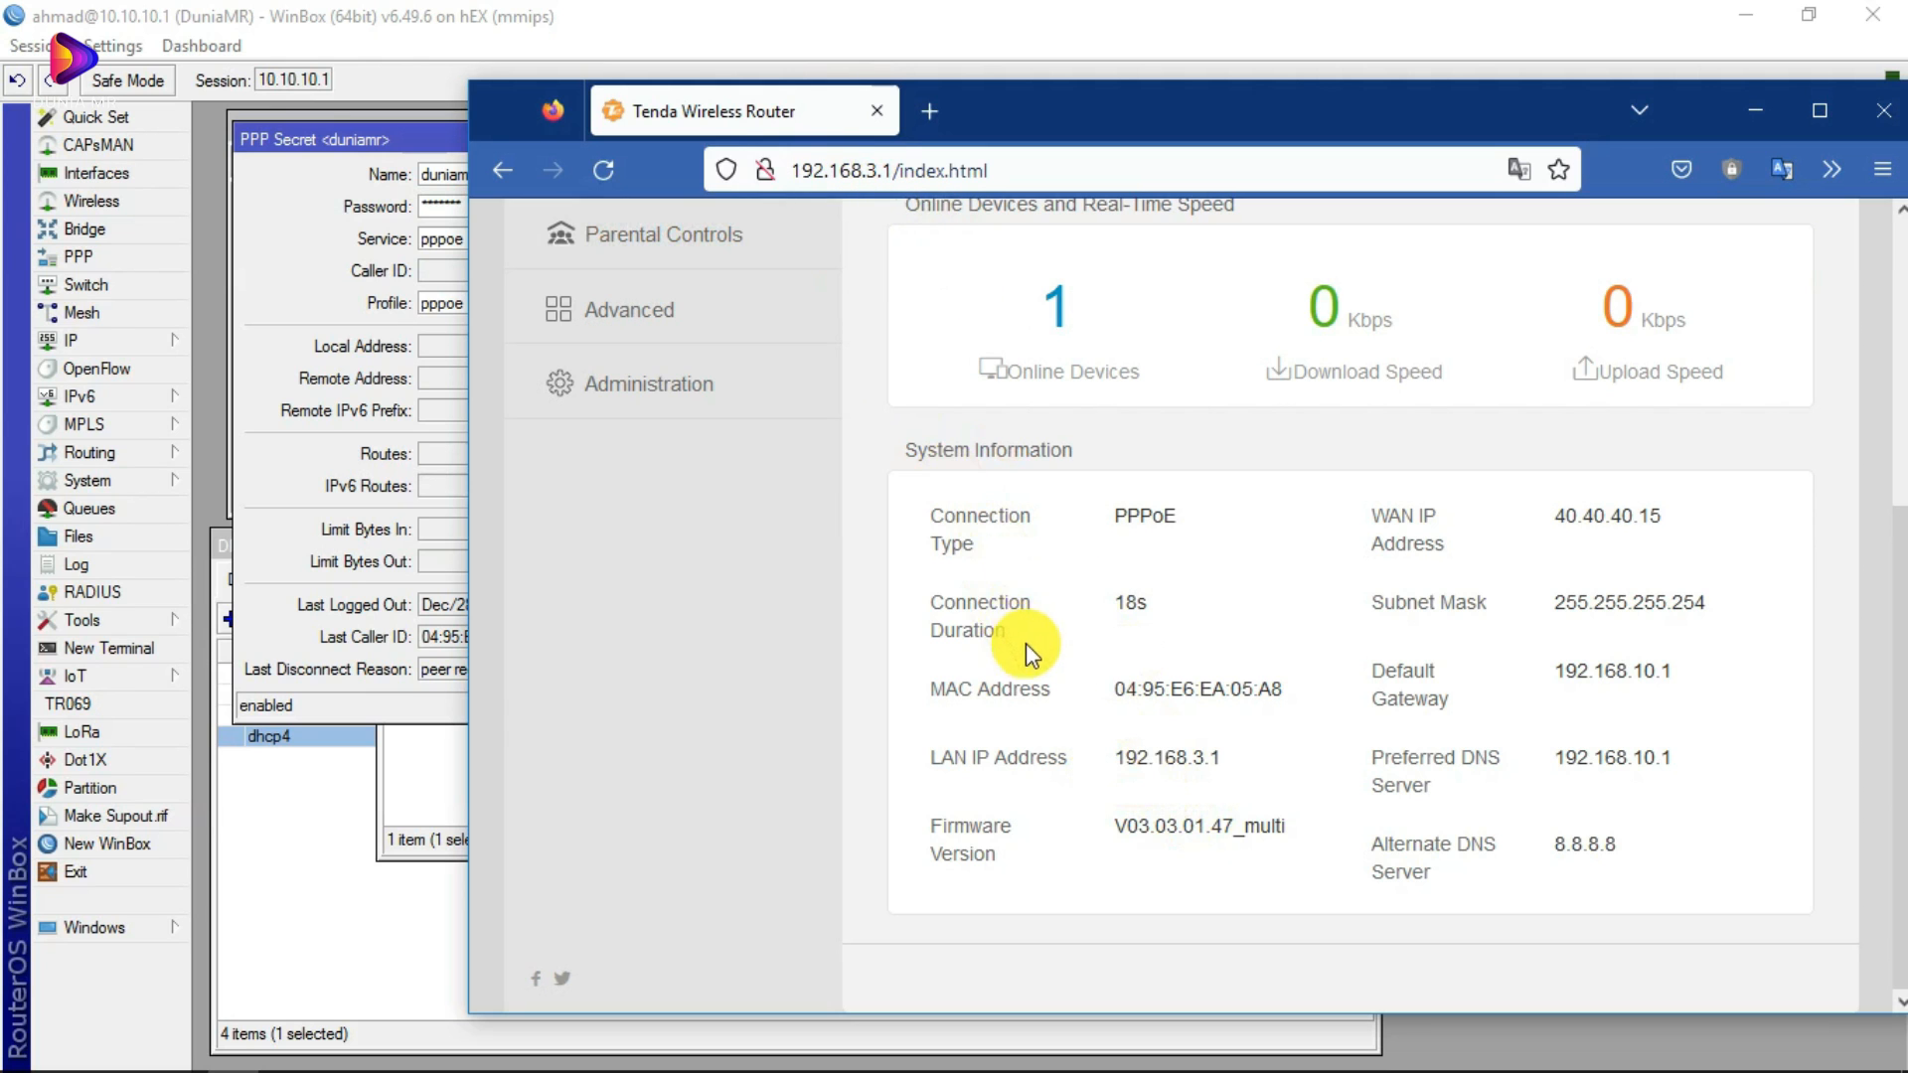
scroll(1026, 642, up, 3)
scroll(1004, 520, down, 3)
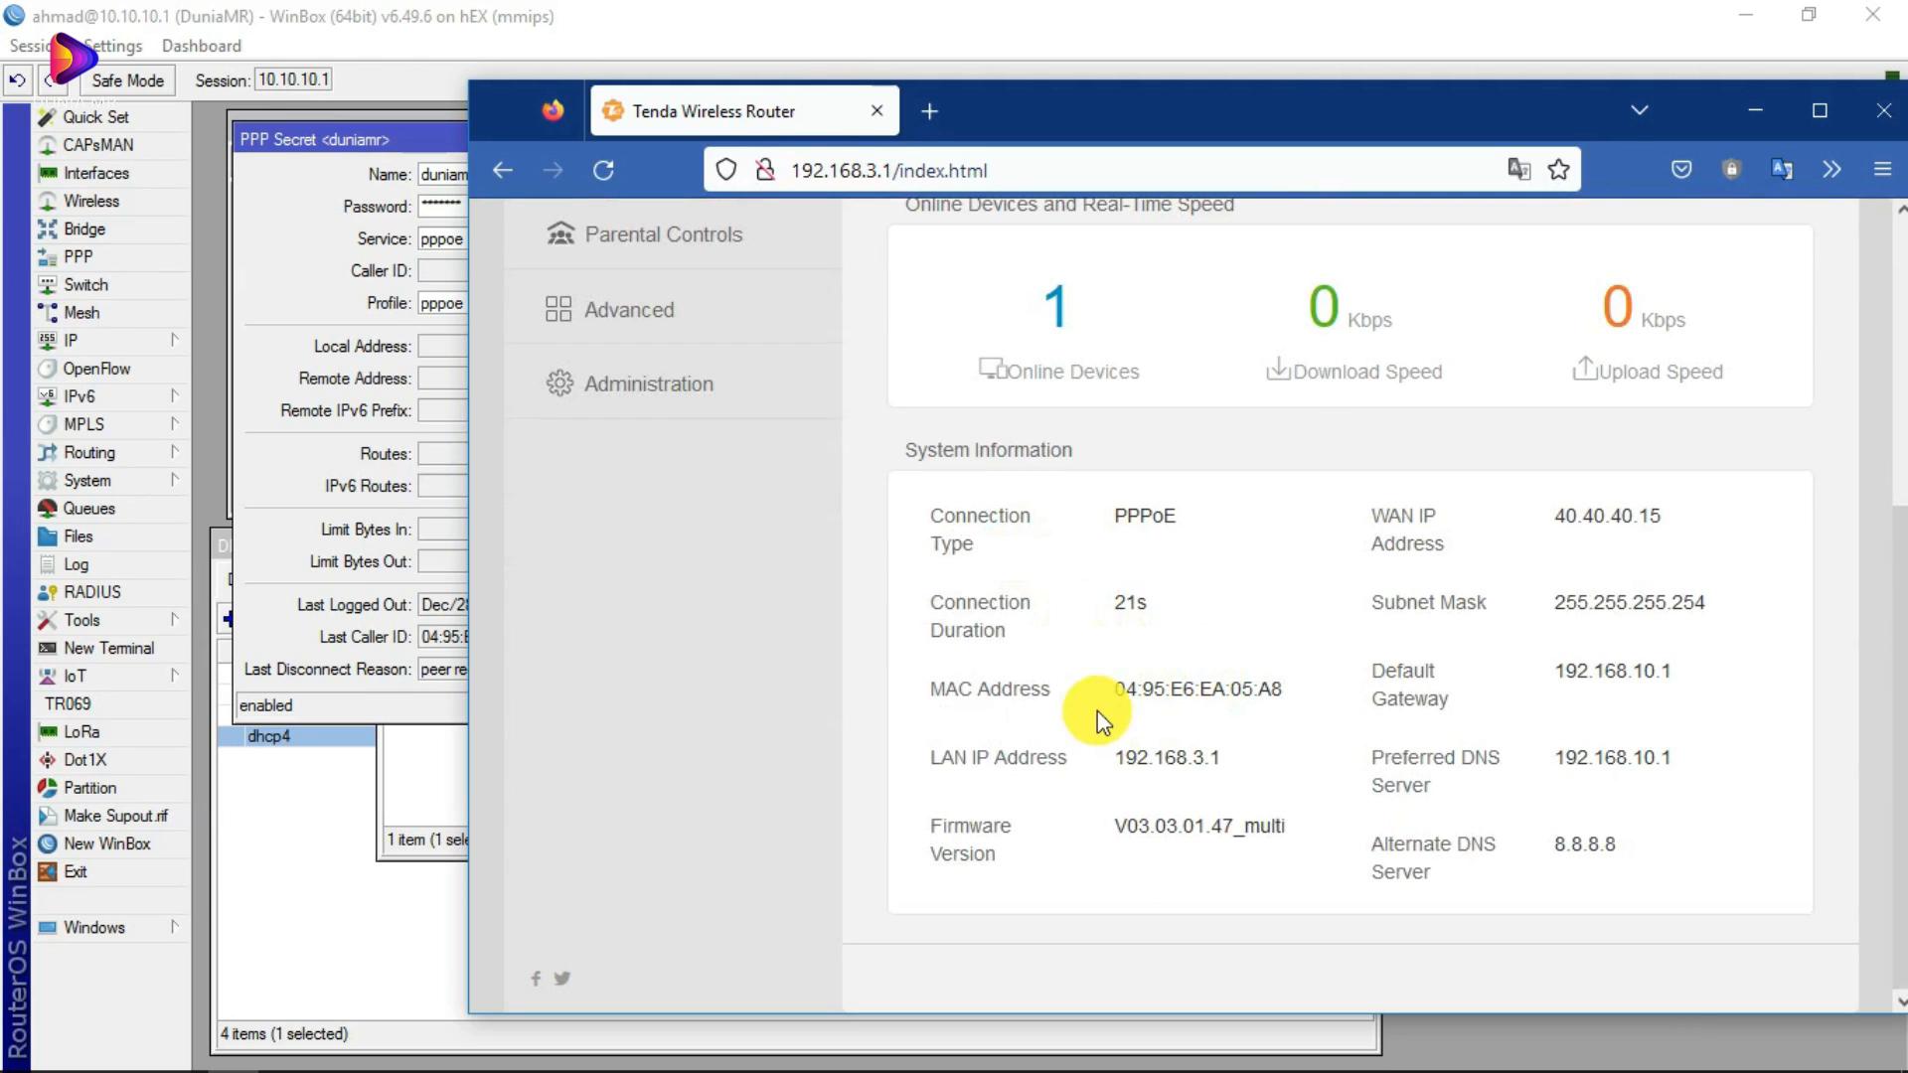
drag(1555, 516, 1662, 516)
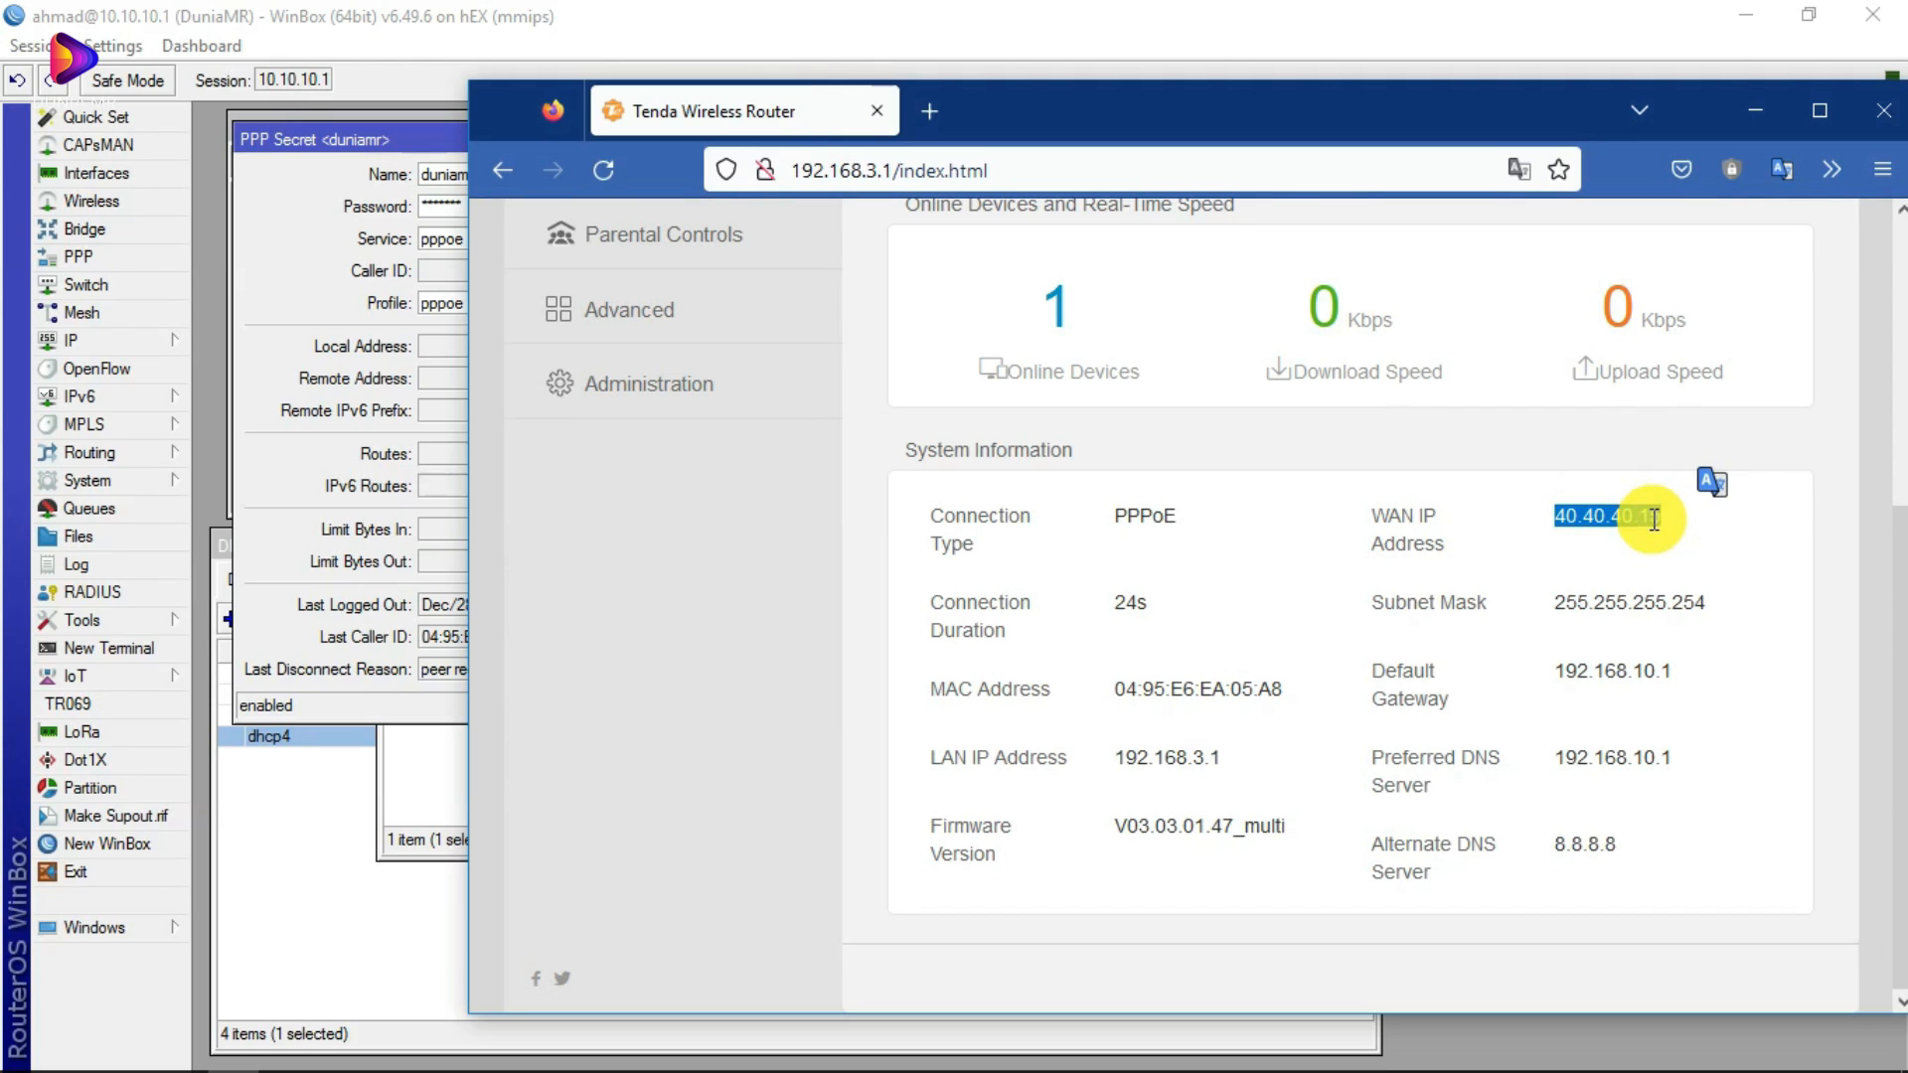
click(1653, 518)
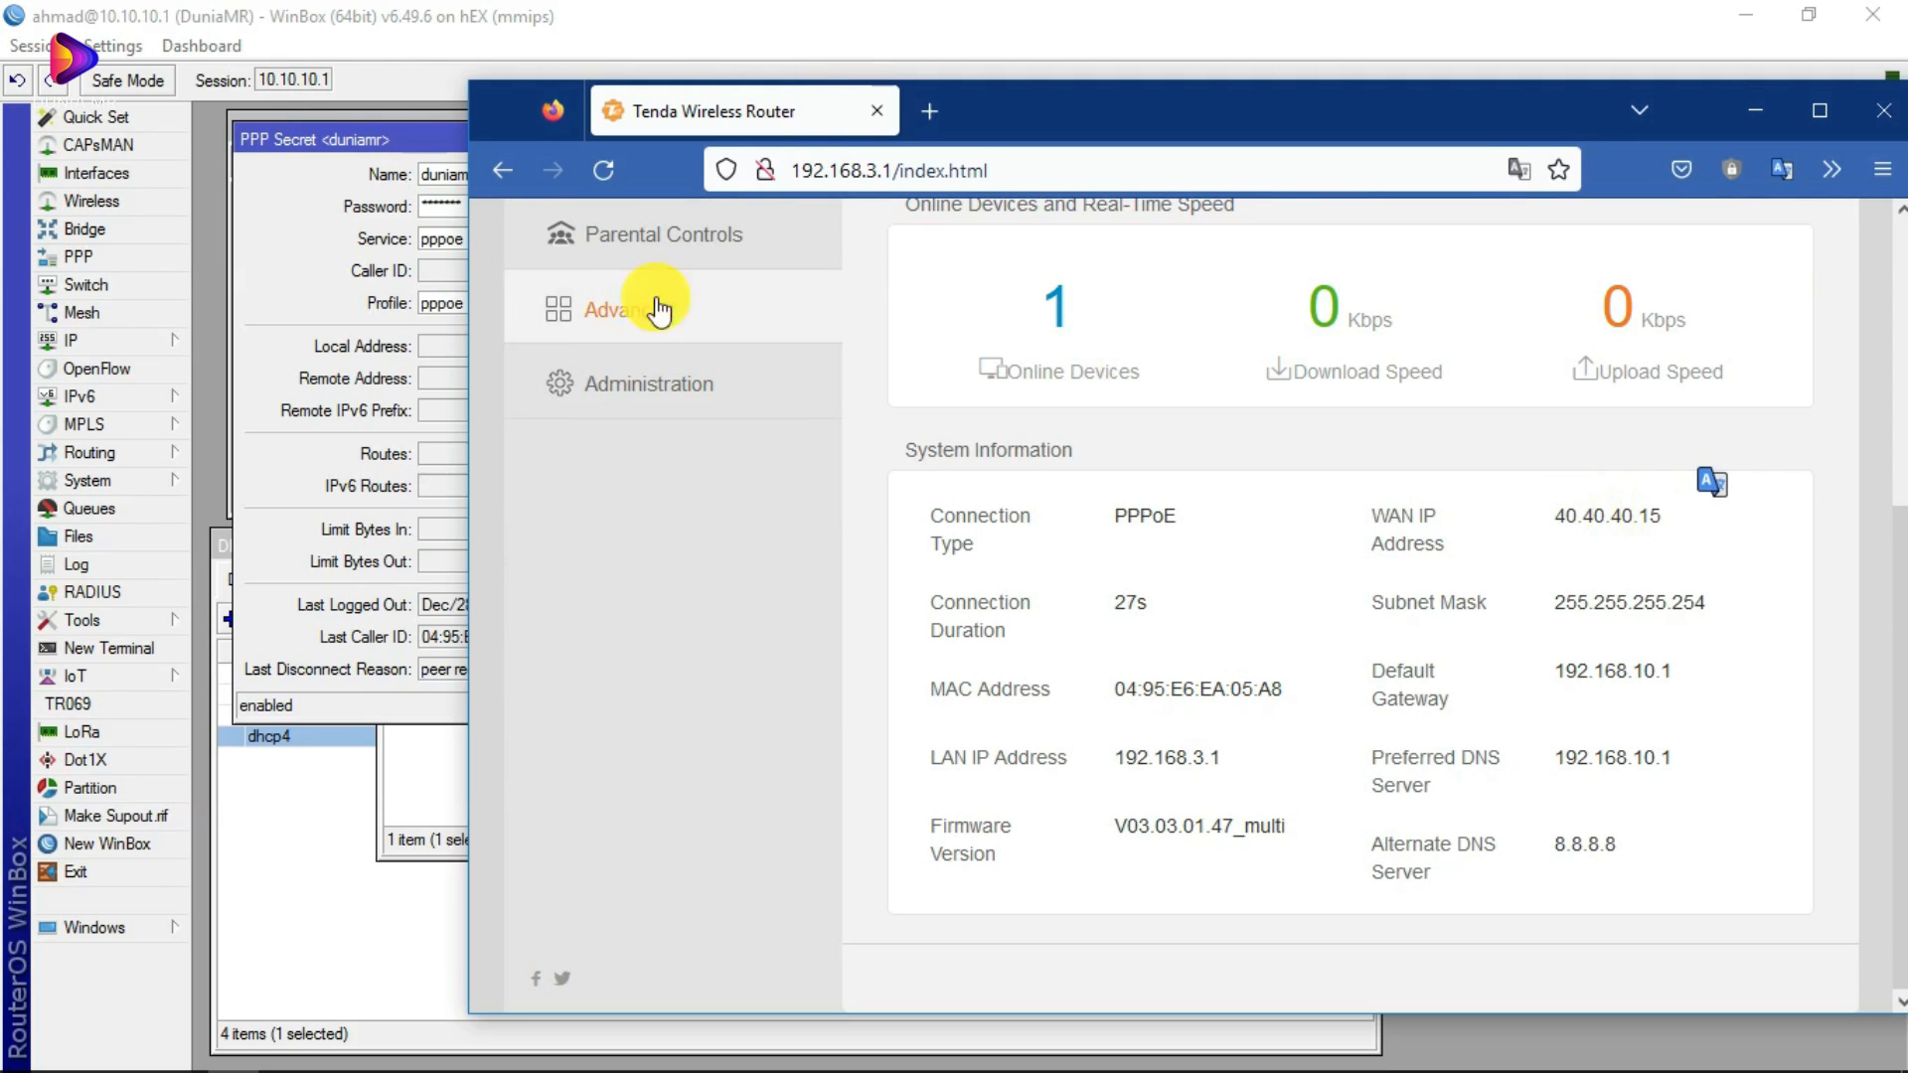
click(395, 137)
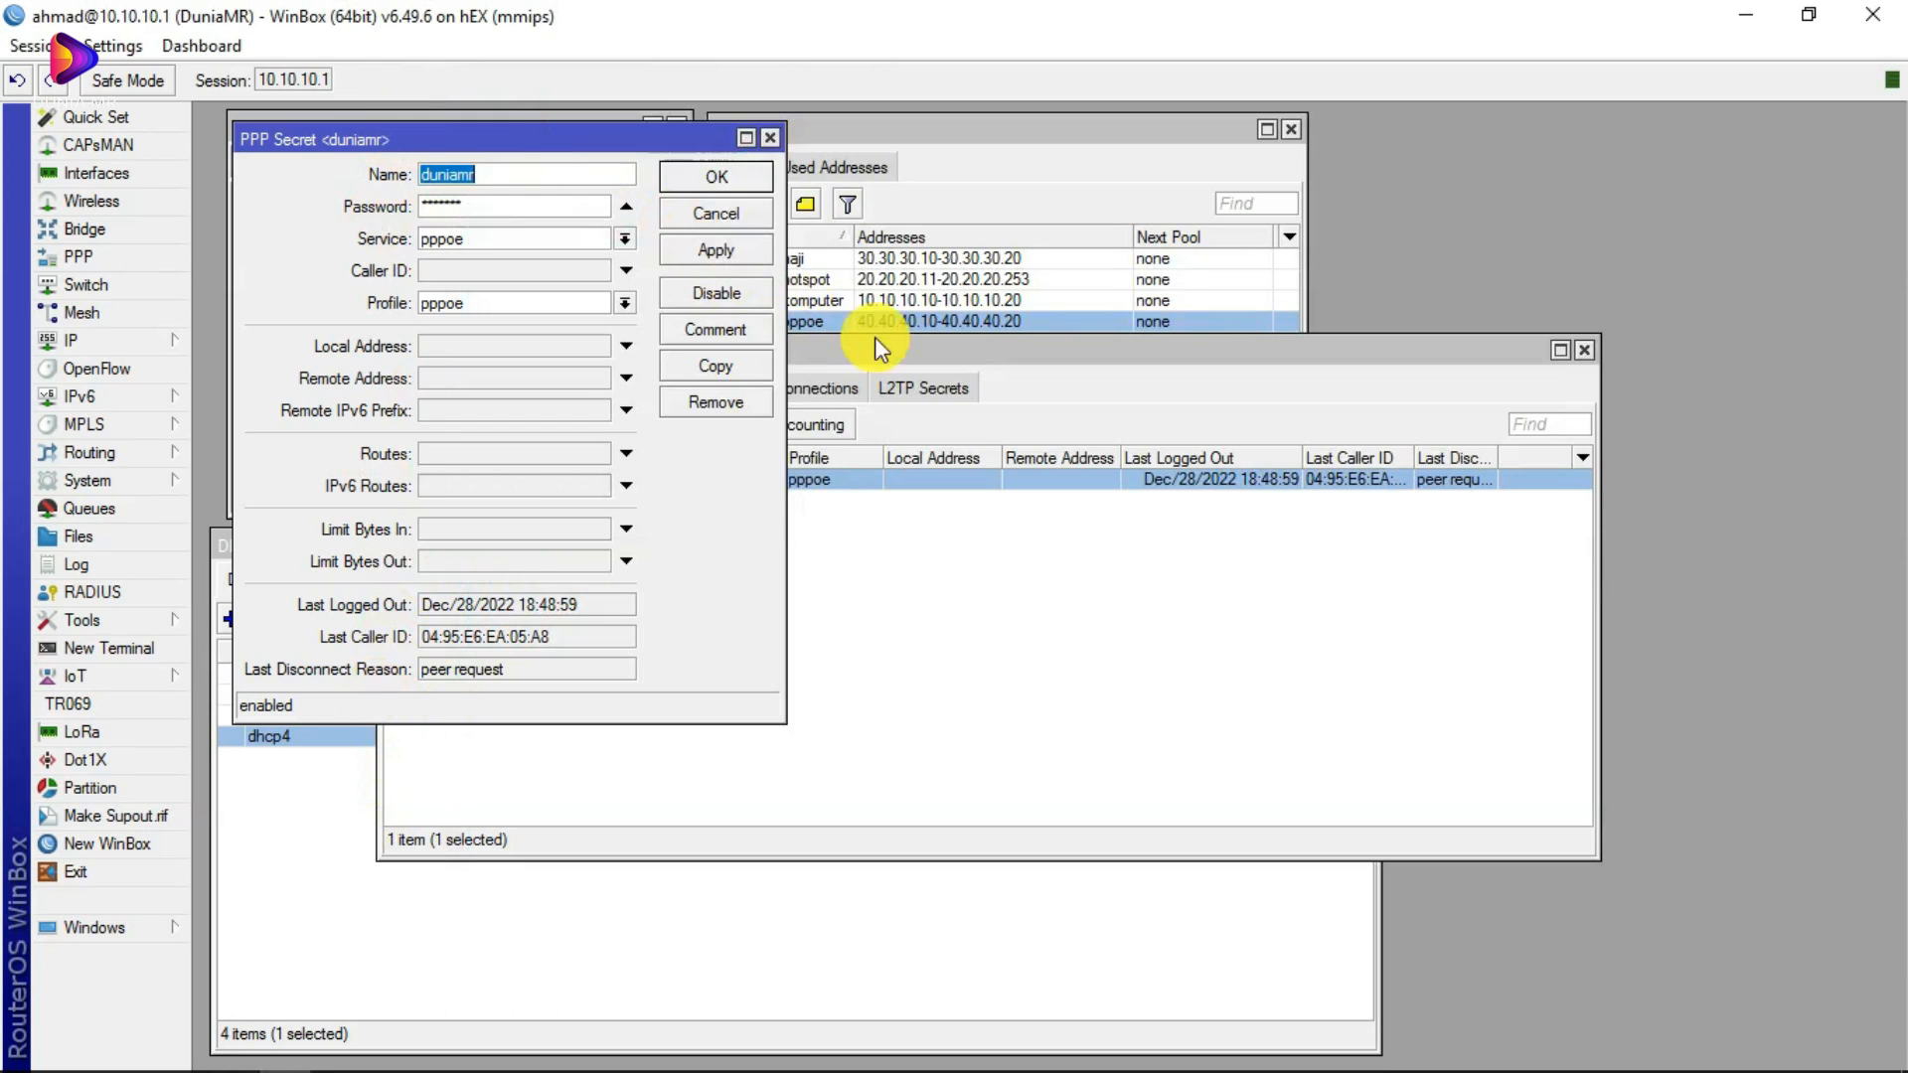
Step: Close the secret dialog and place the Tenda status page beside WinBox, highlighting the WAN IP
click(770, 138)
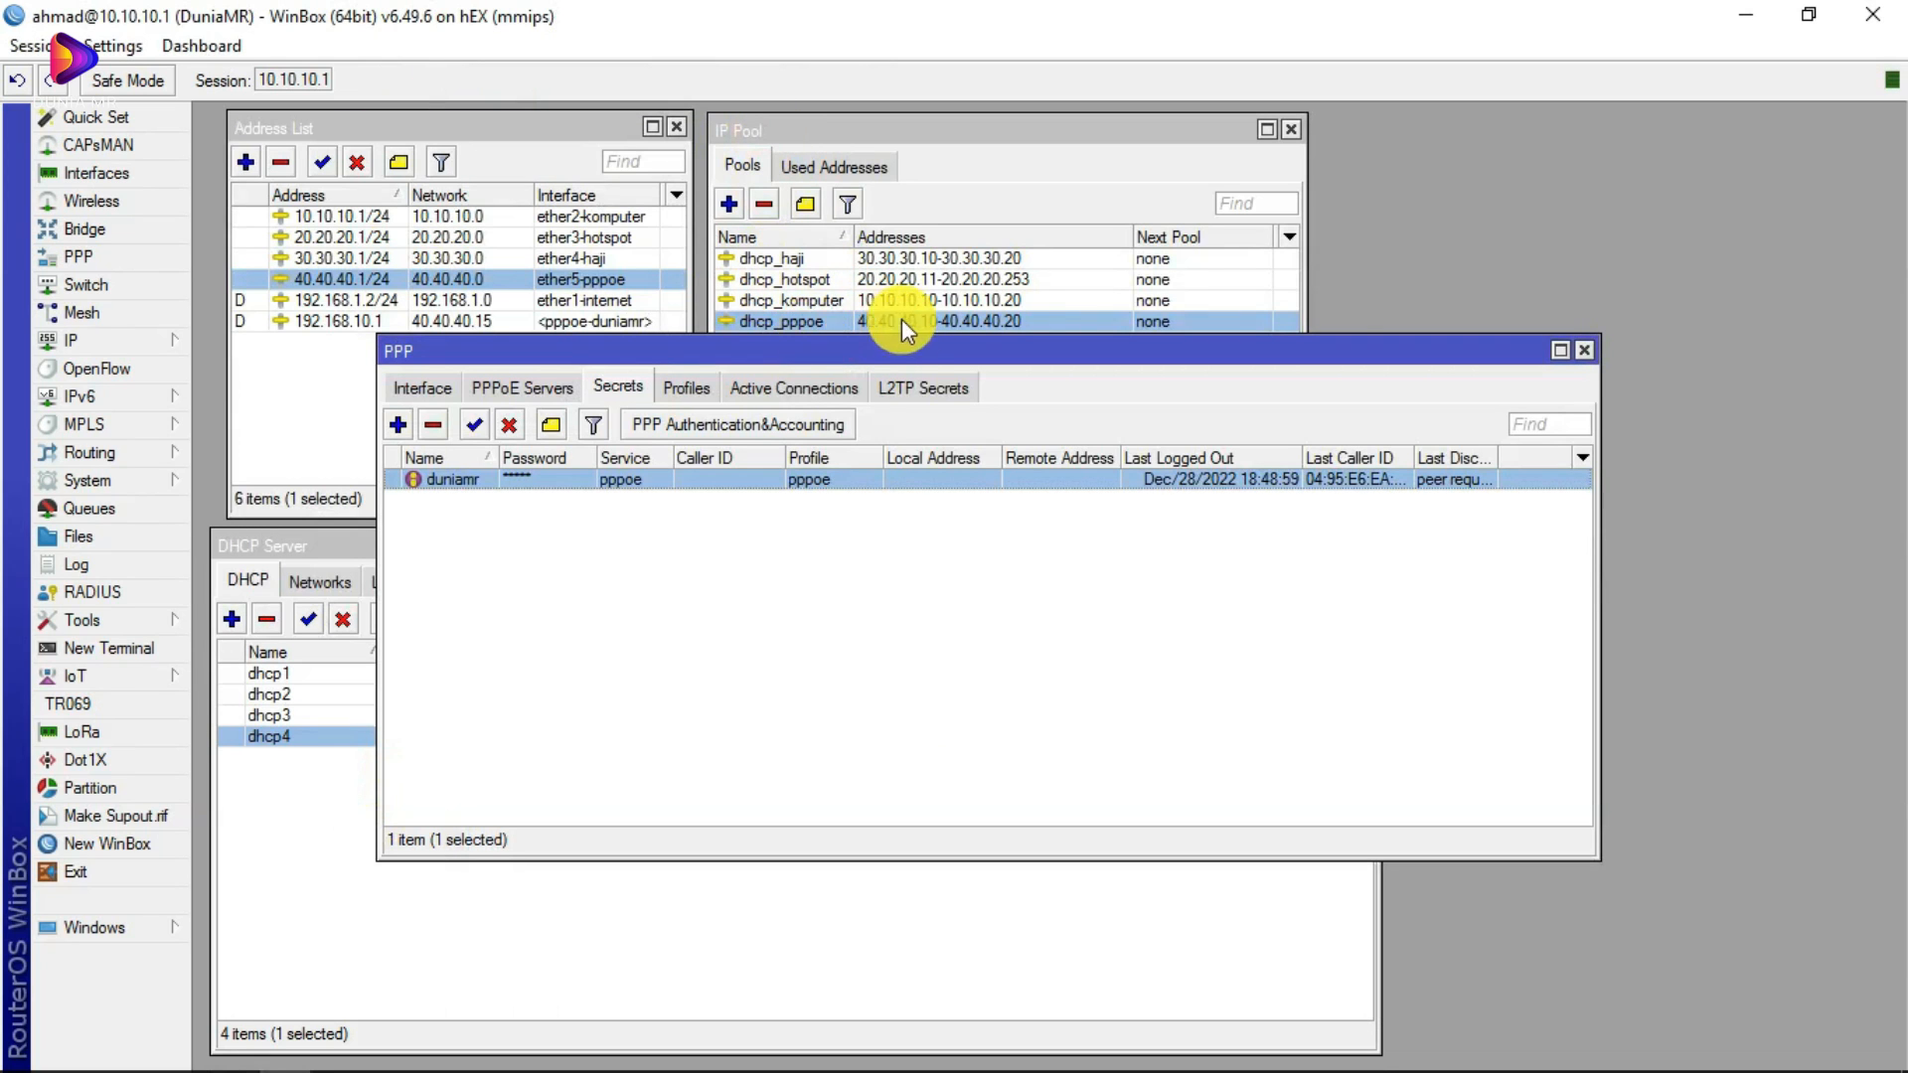
drag(722, 353, 708, 383)
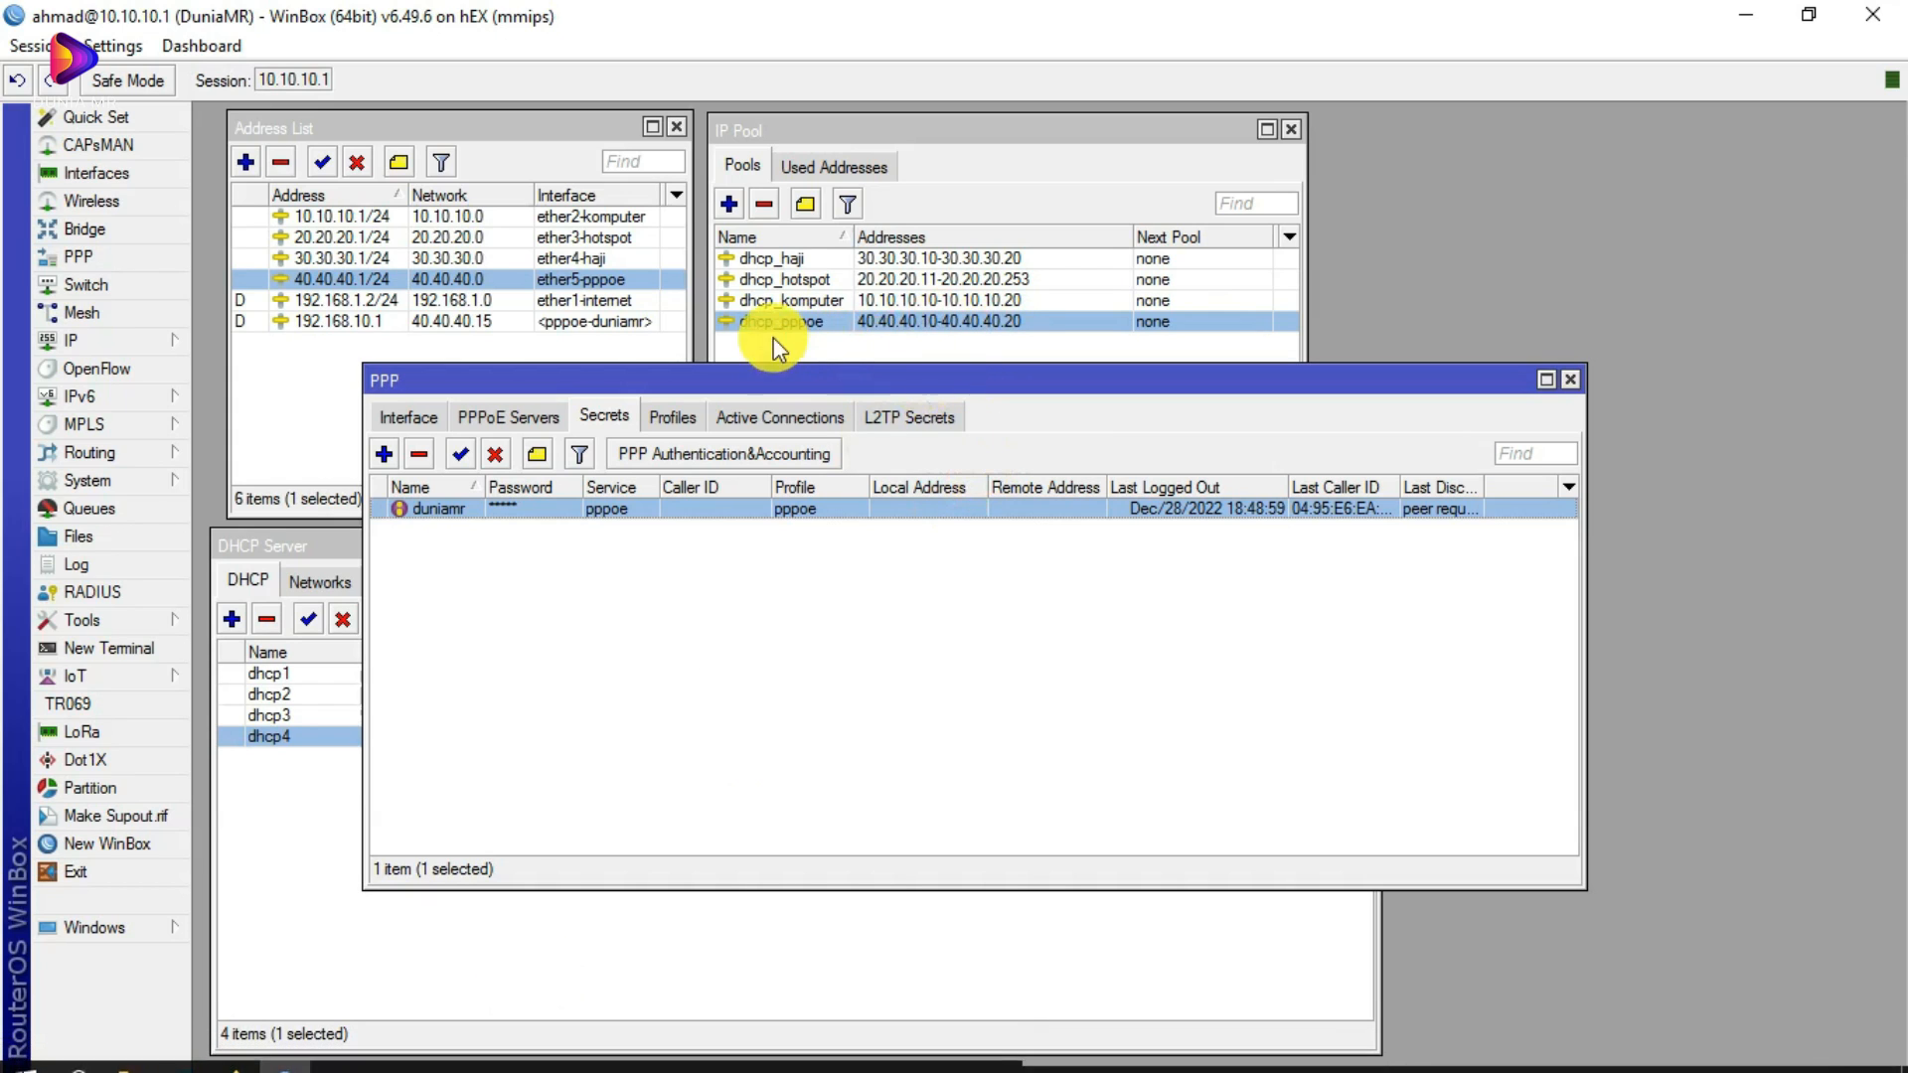
click(255, 1046)
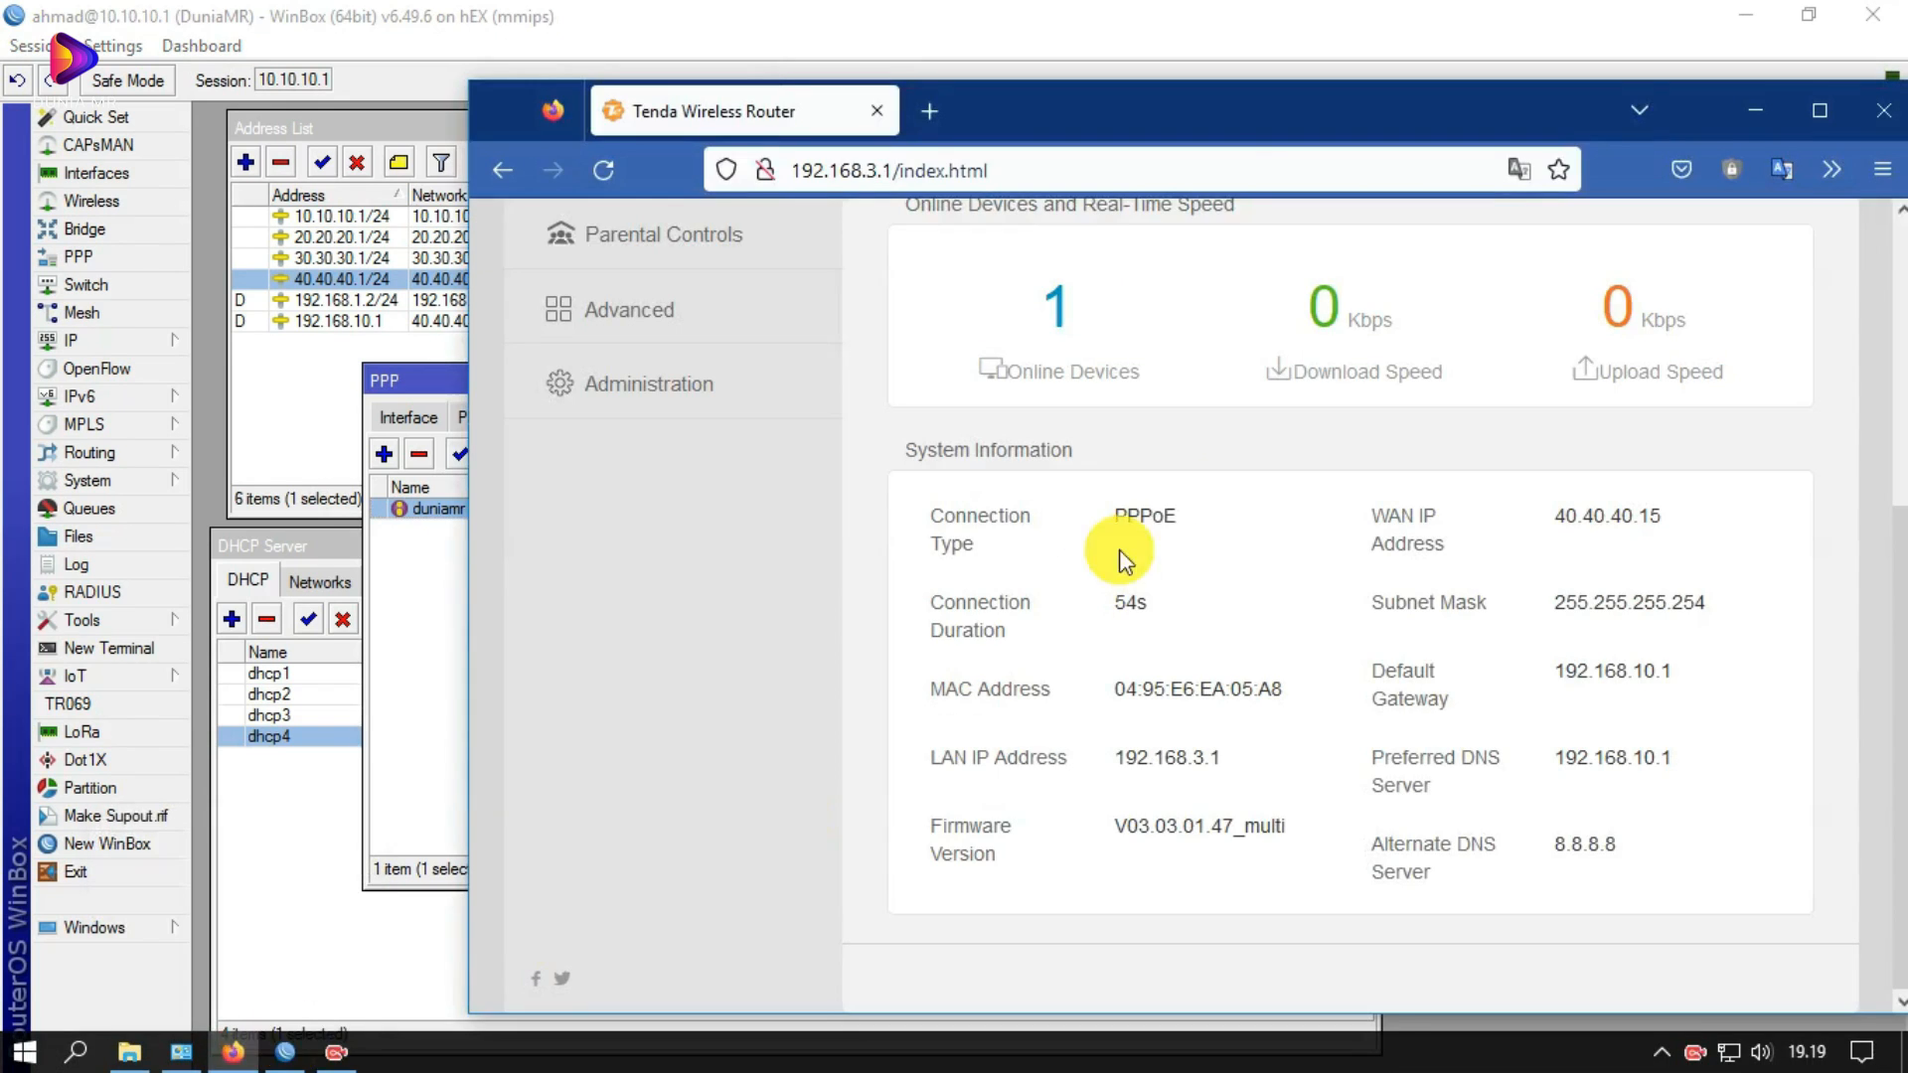
drag(1160, 110, 833, 484)
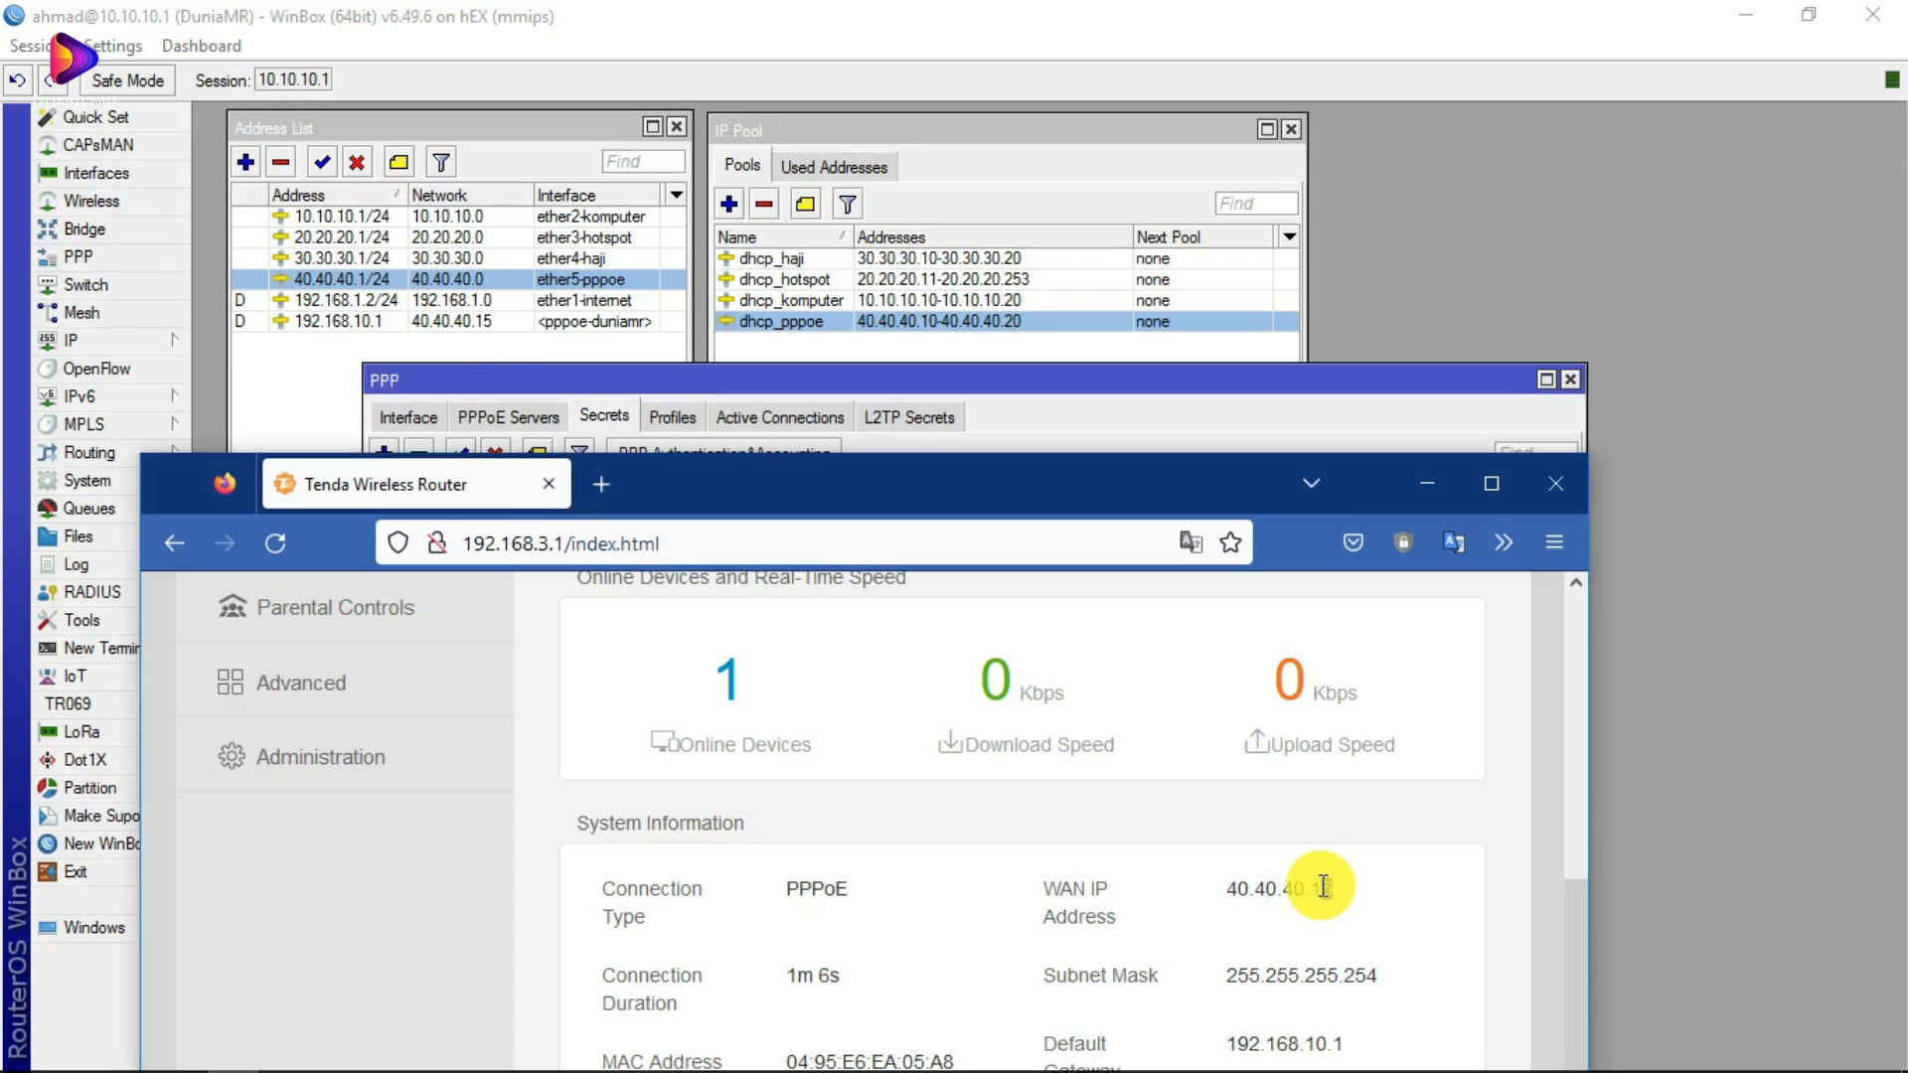
drag(1316, 886, 1342, 887)
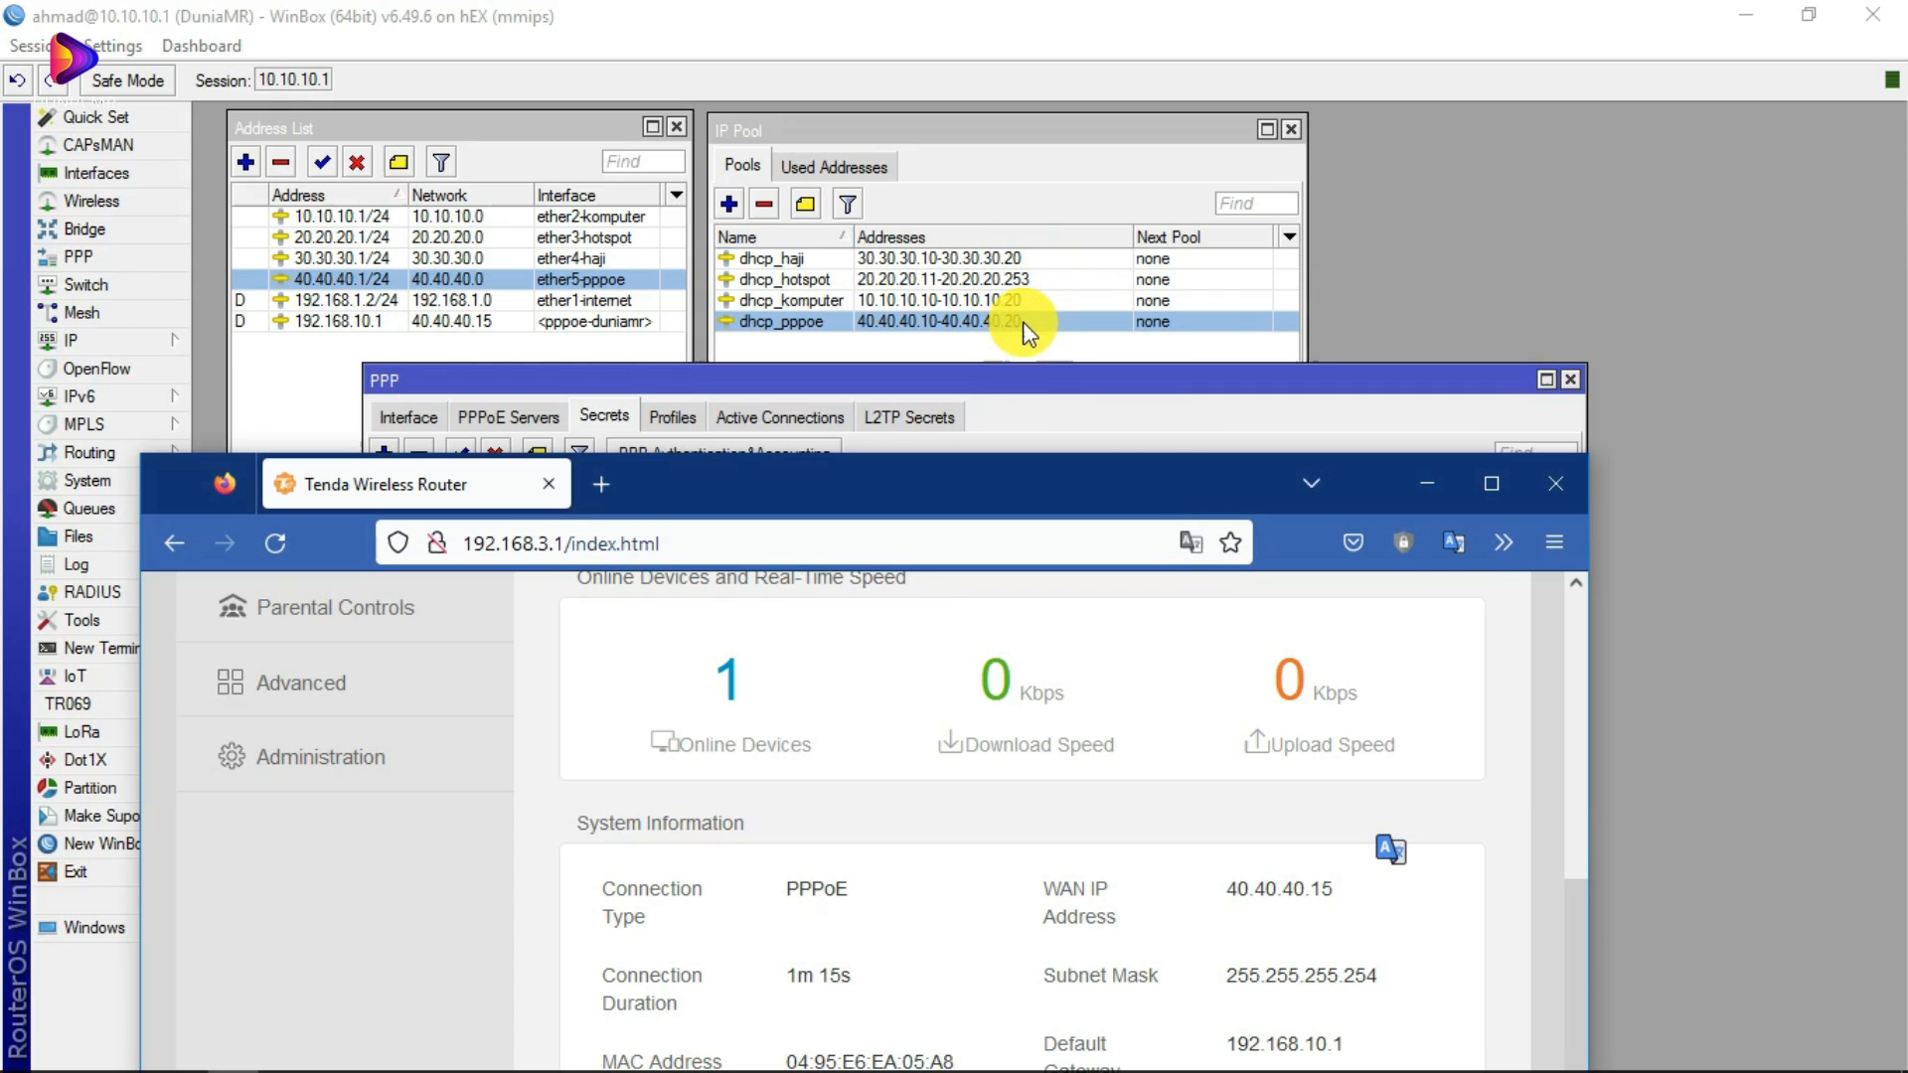
drag(945, 467, 1035, 133)
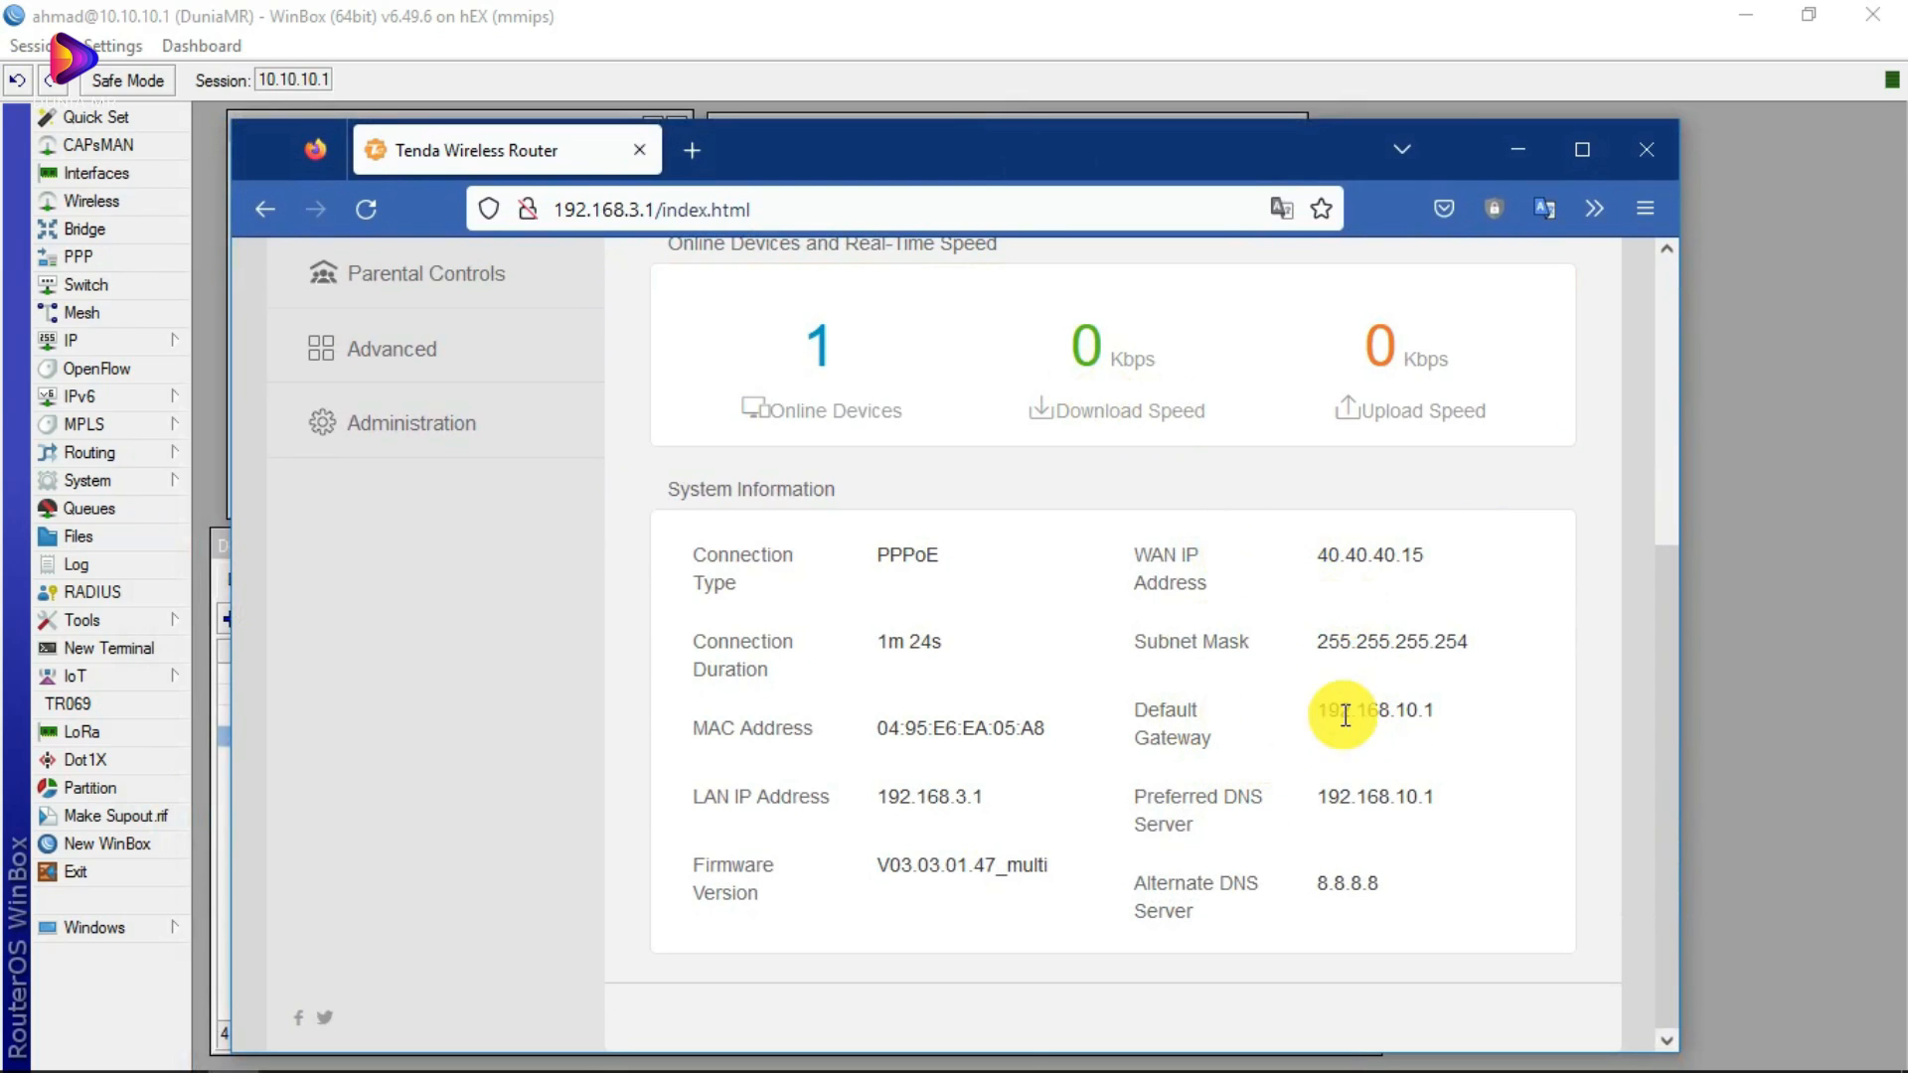
Step: Highlight Tenda's default gateway 192.168.10.1 and bring WinBox's DHCP server list forward
drag(1314, 713, 1464, 725)
drag(1326, 714, 1459, 716)
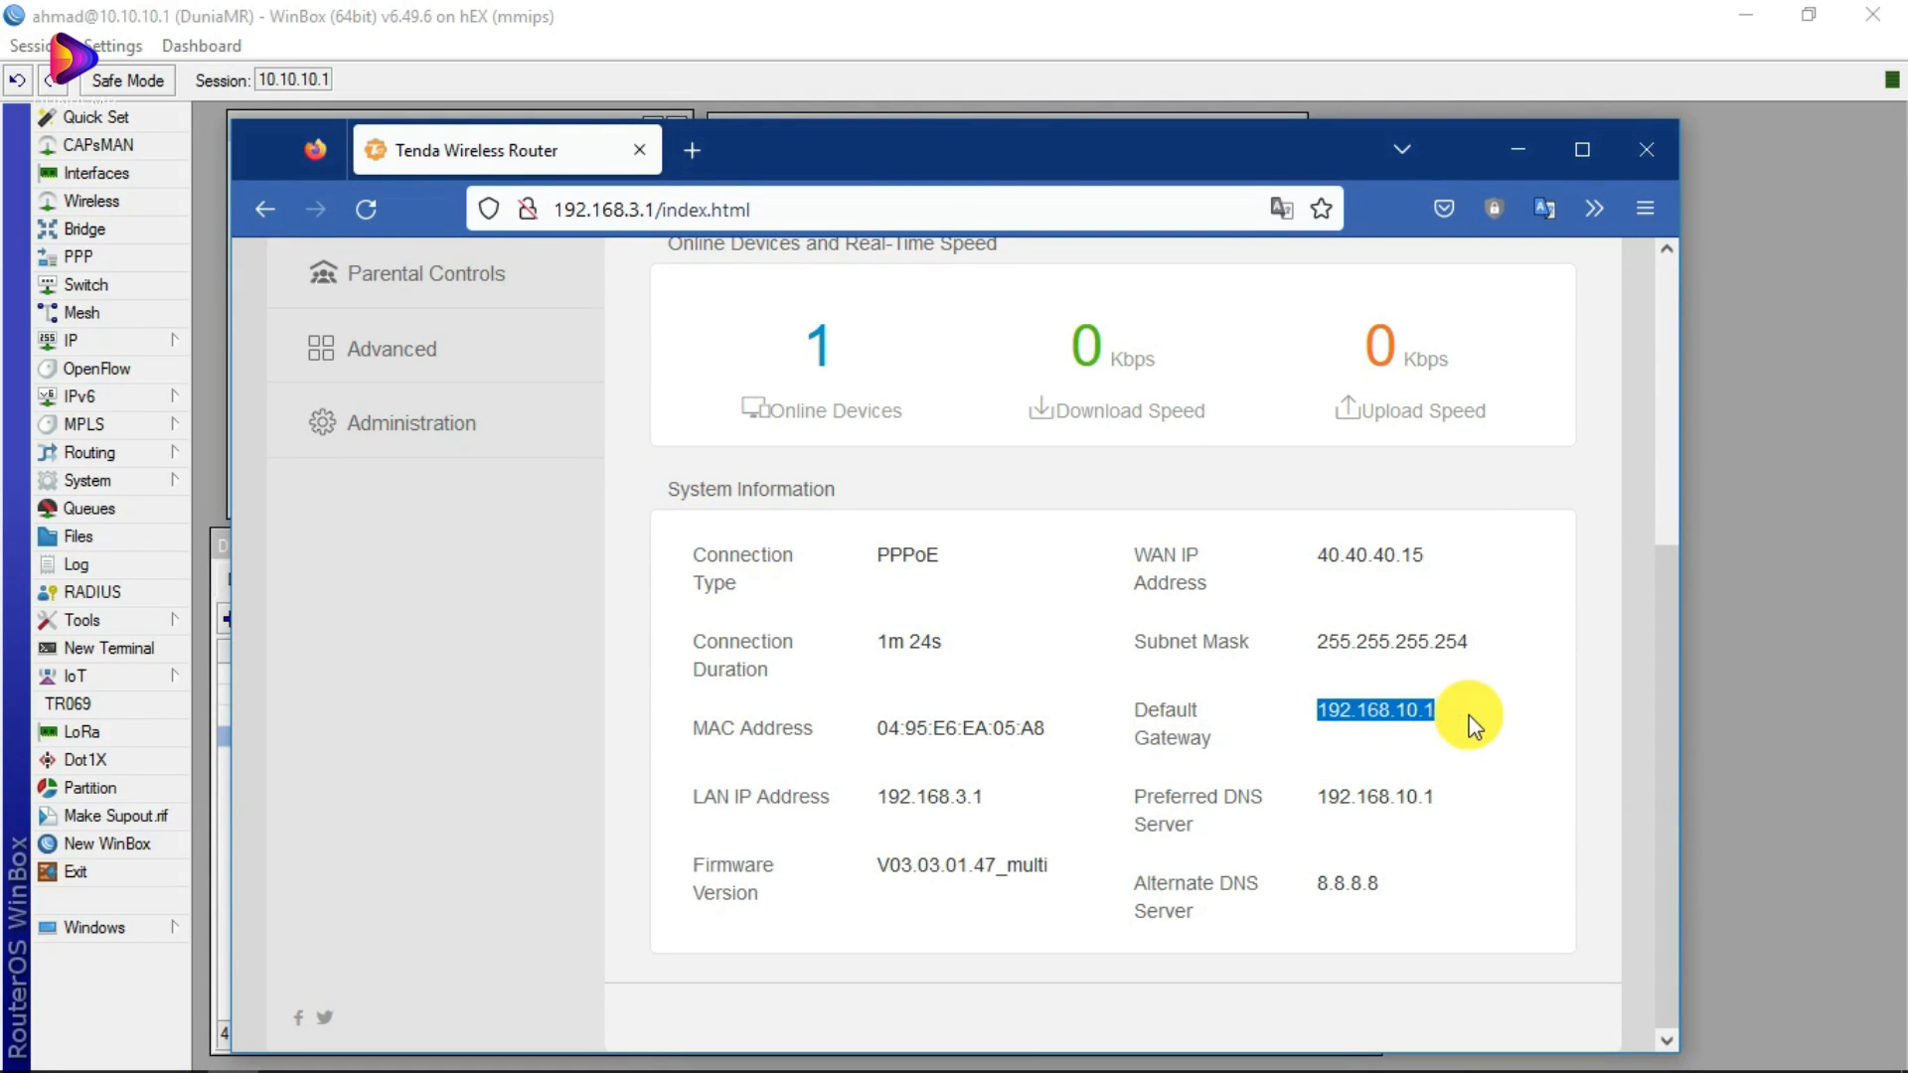
click(1421, 714)
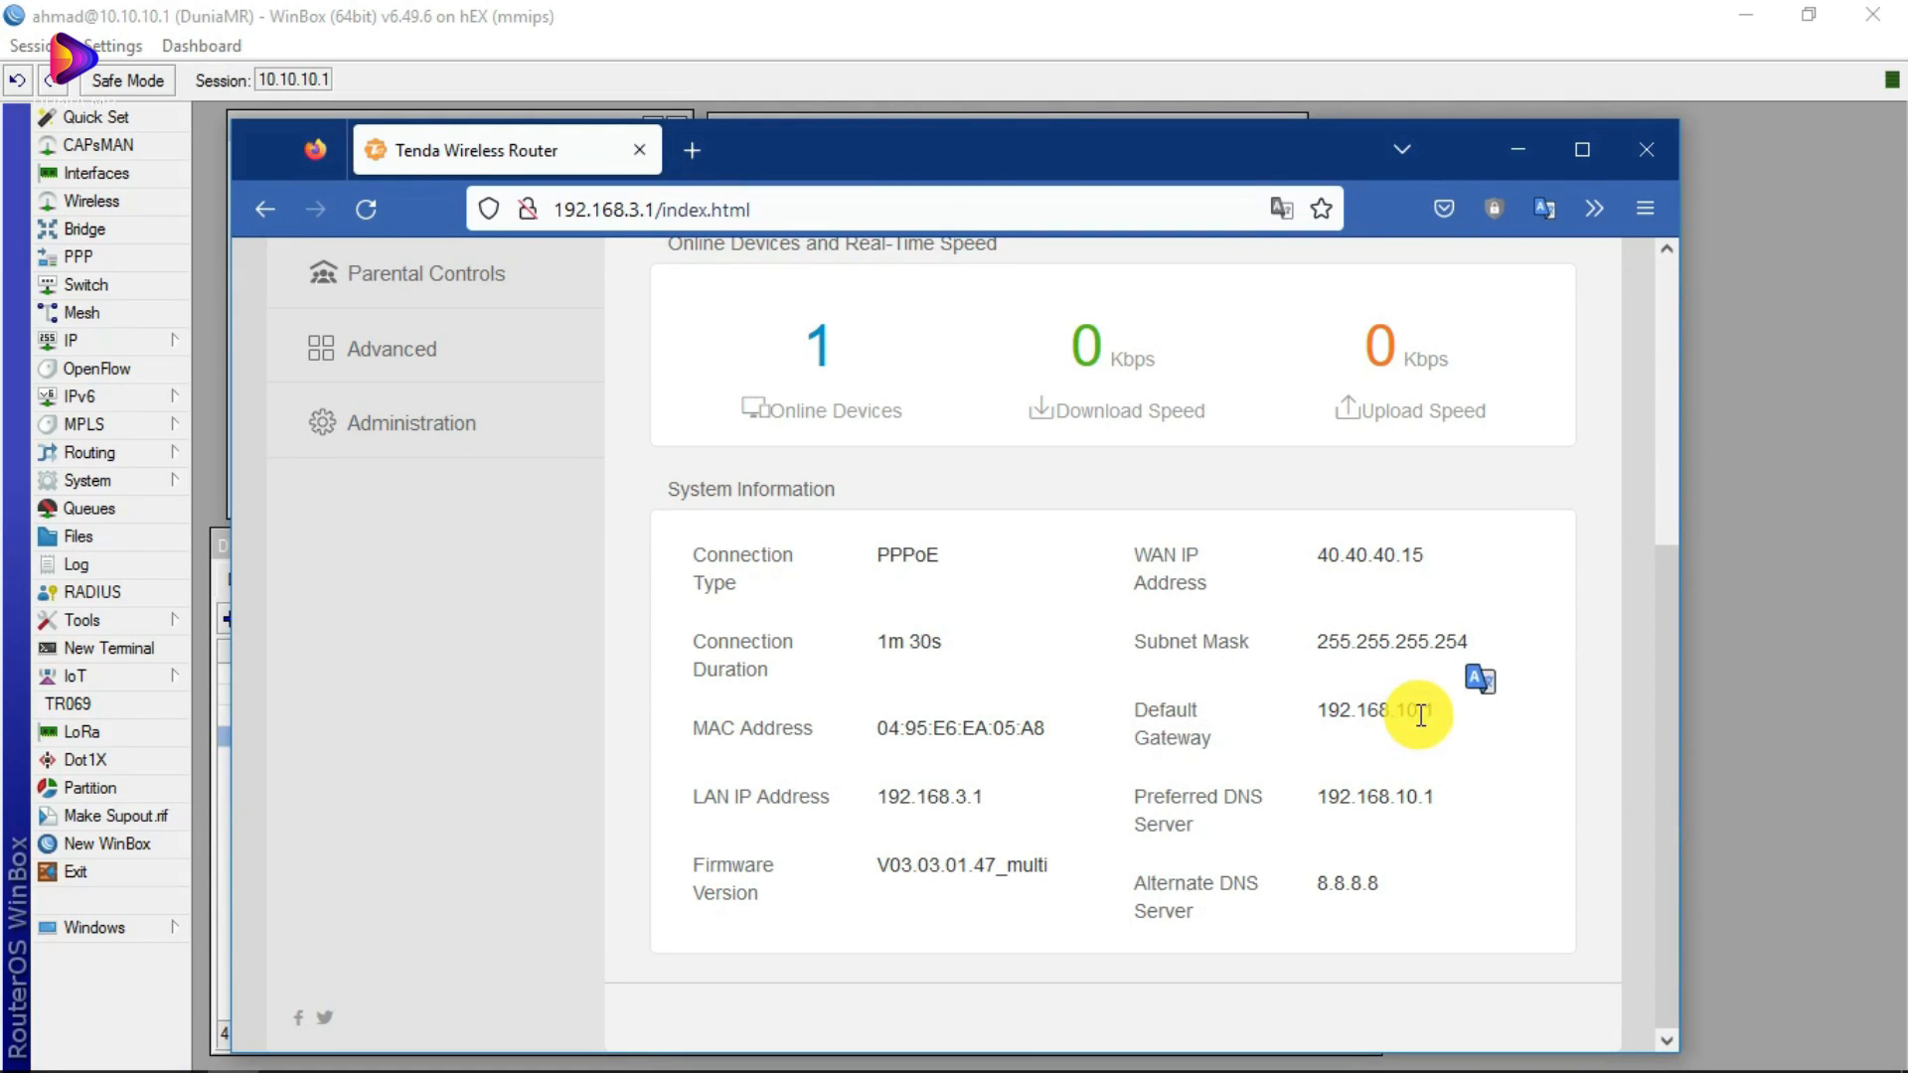
drag(841, 141, 1082, 548)
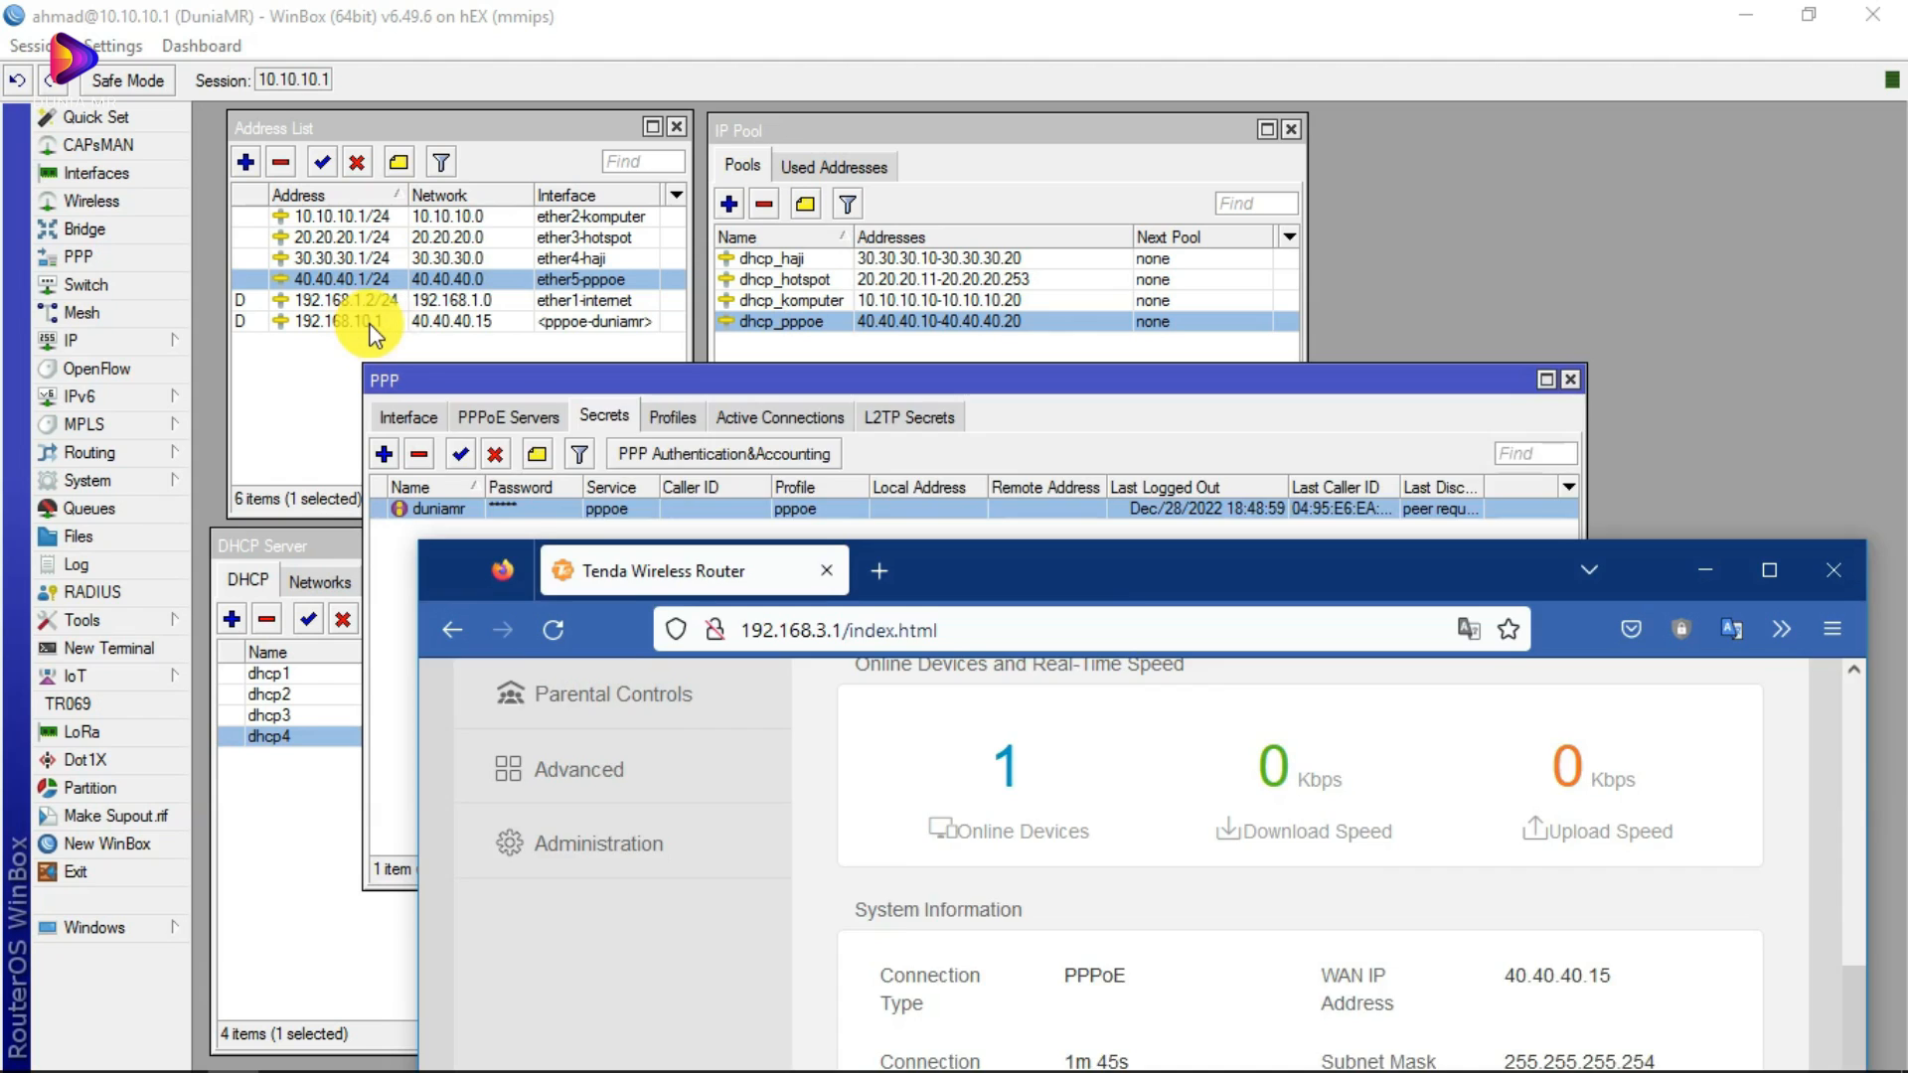
drag(726, 549, 742, 382)
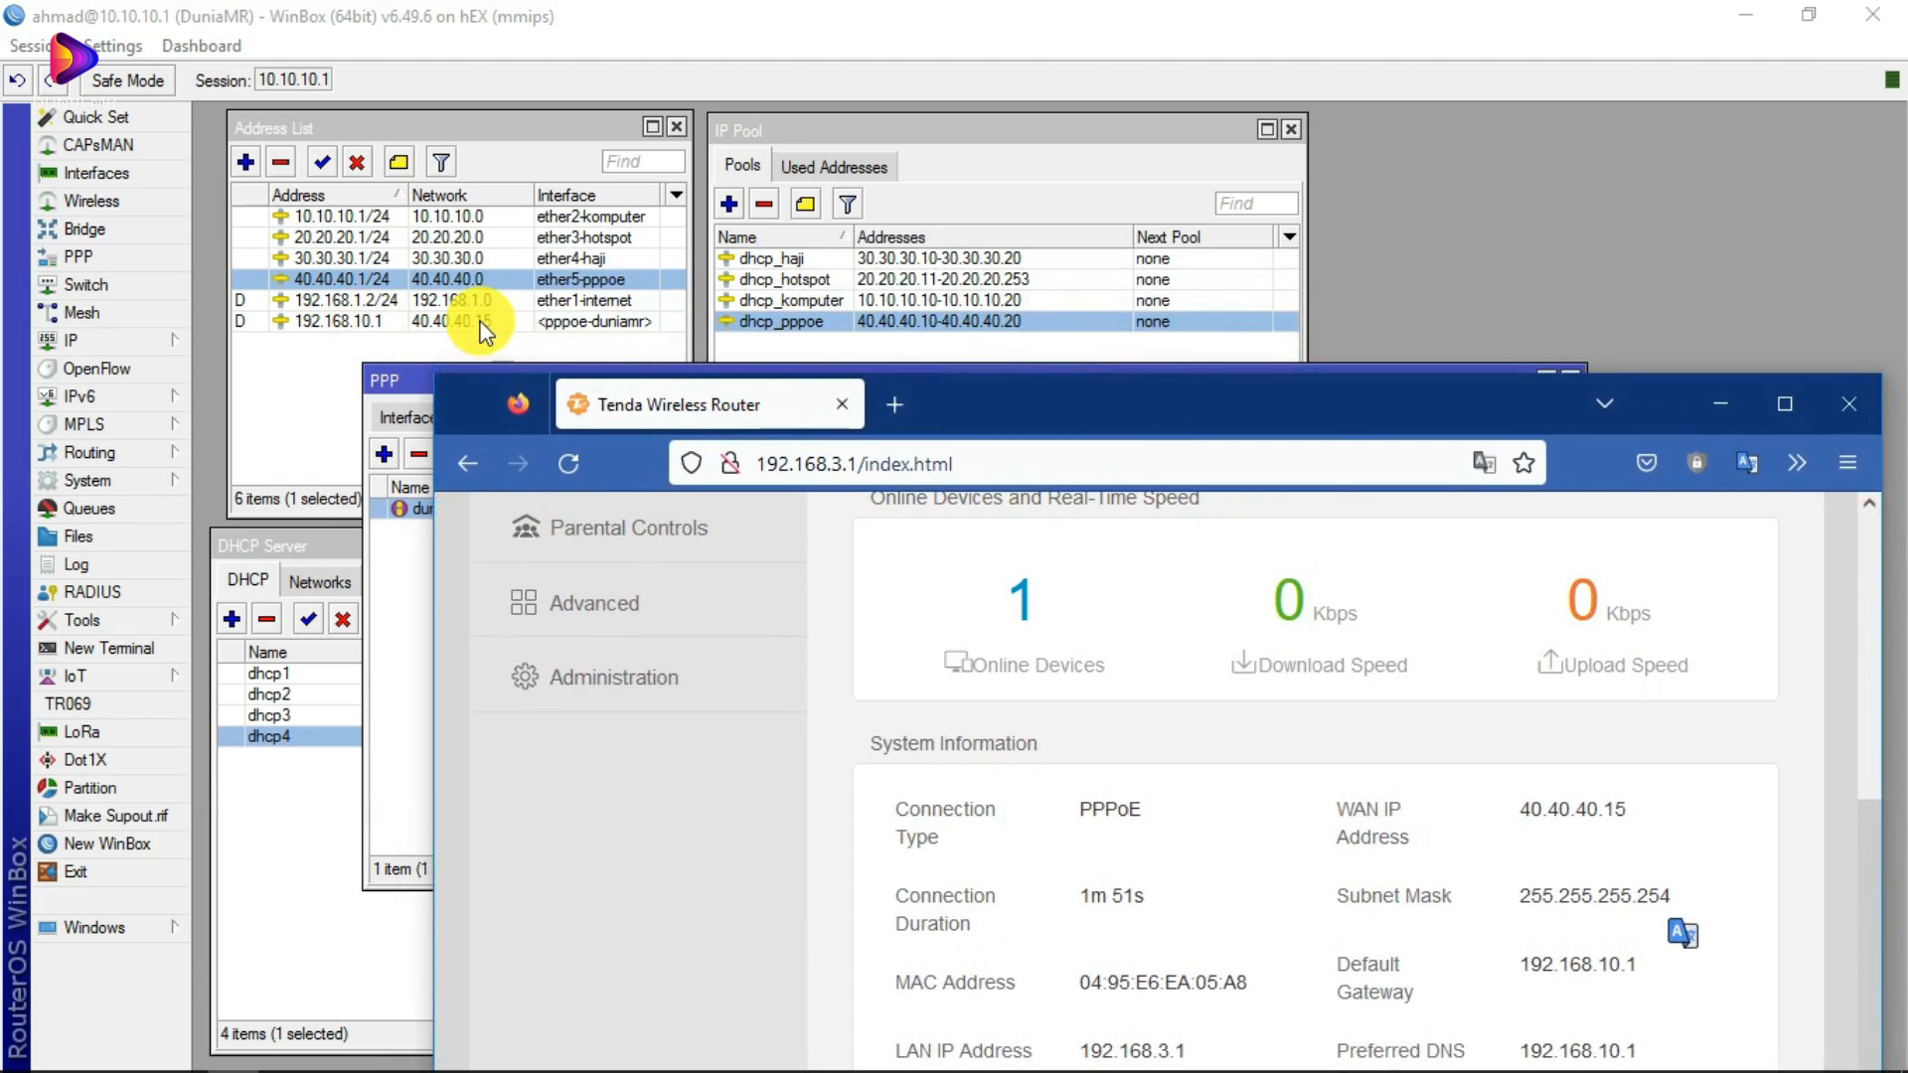
click(303, 546)
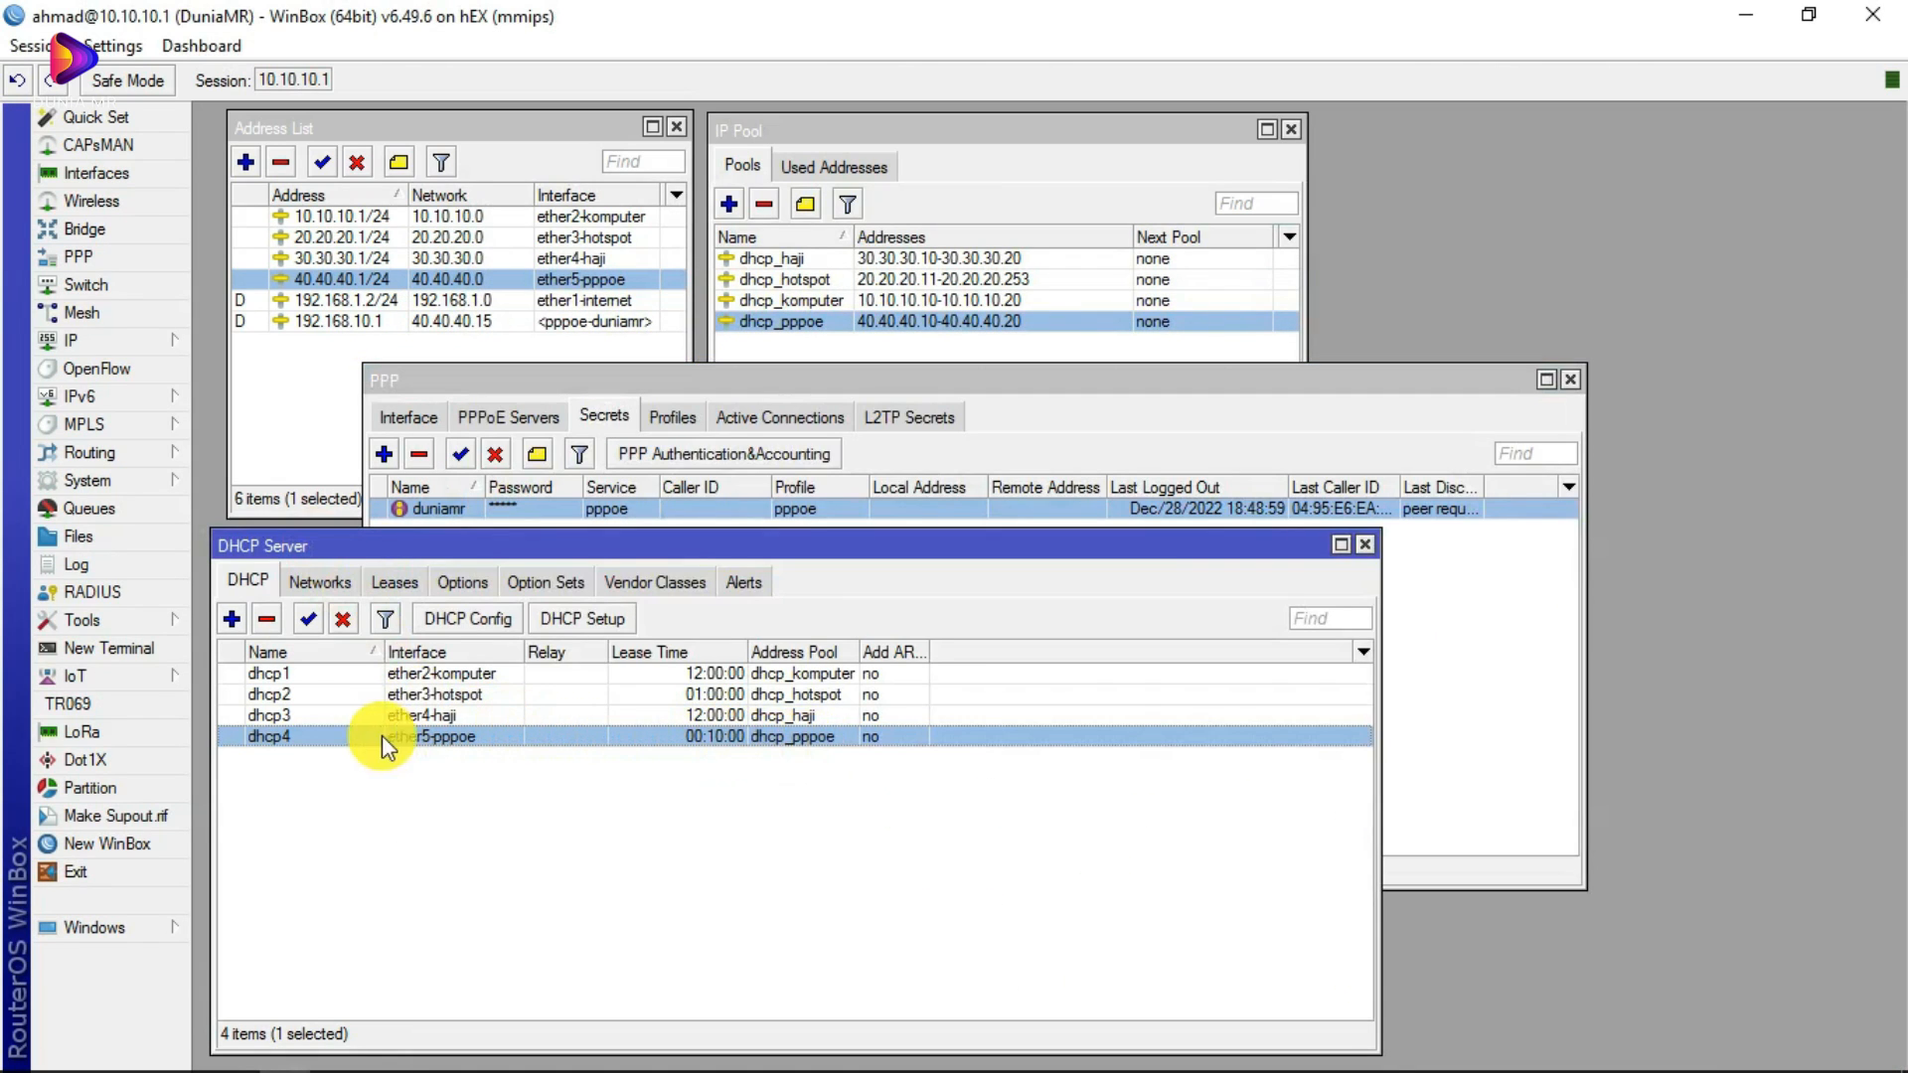
Step: Inspect the dhcp4 server's properties, then close the PPP settings window
double_click(303, 737)
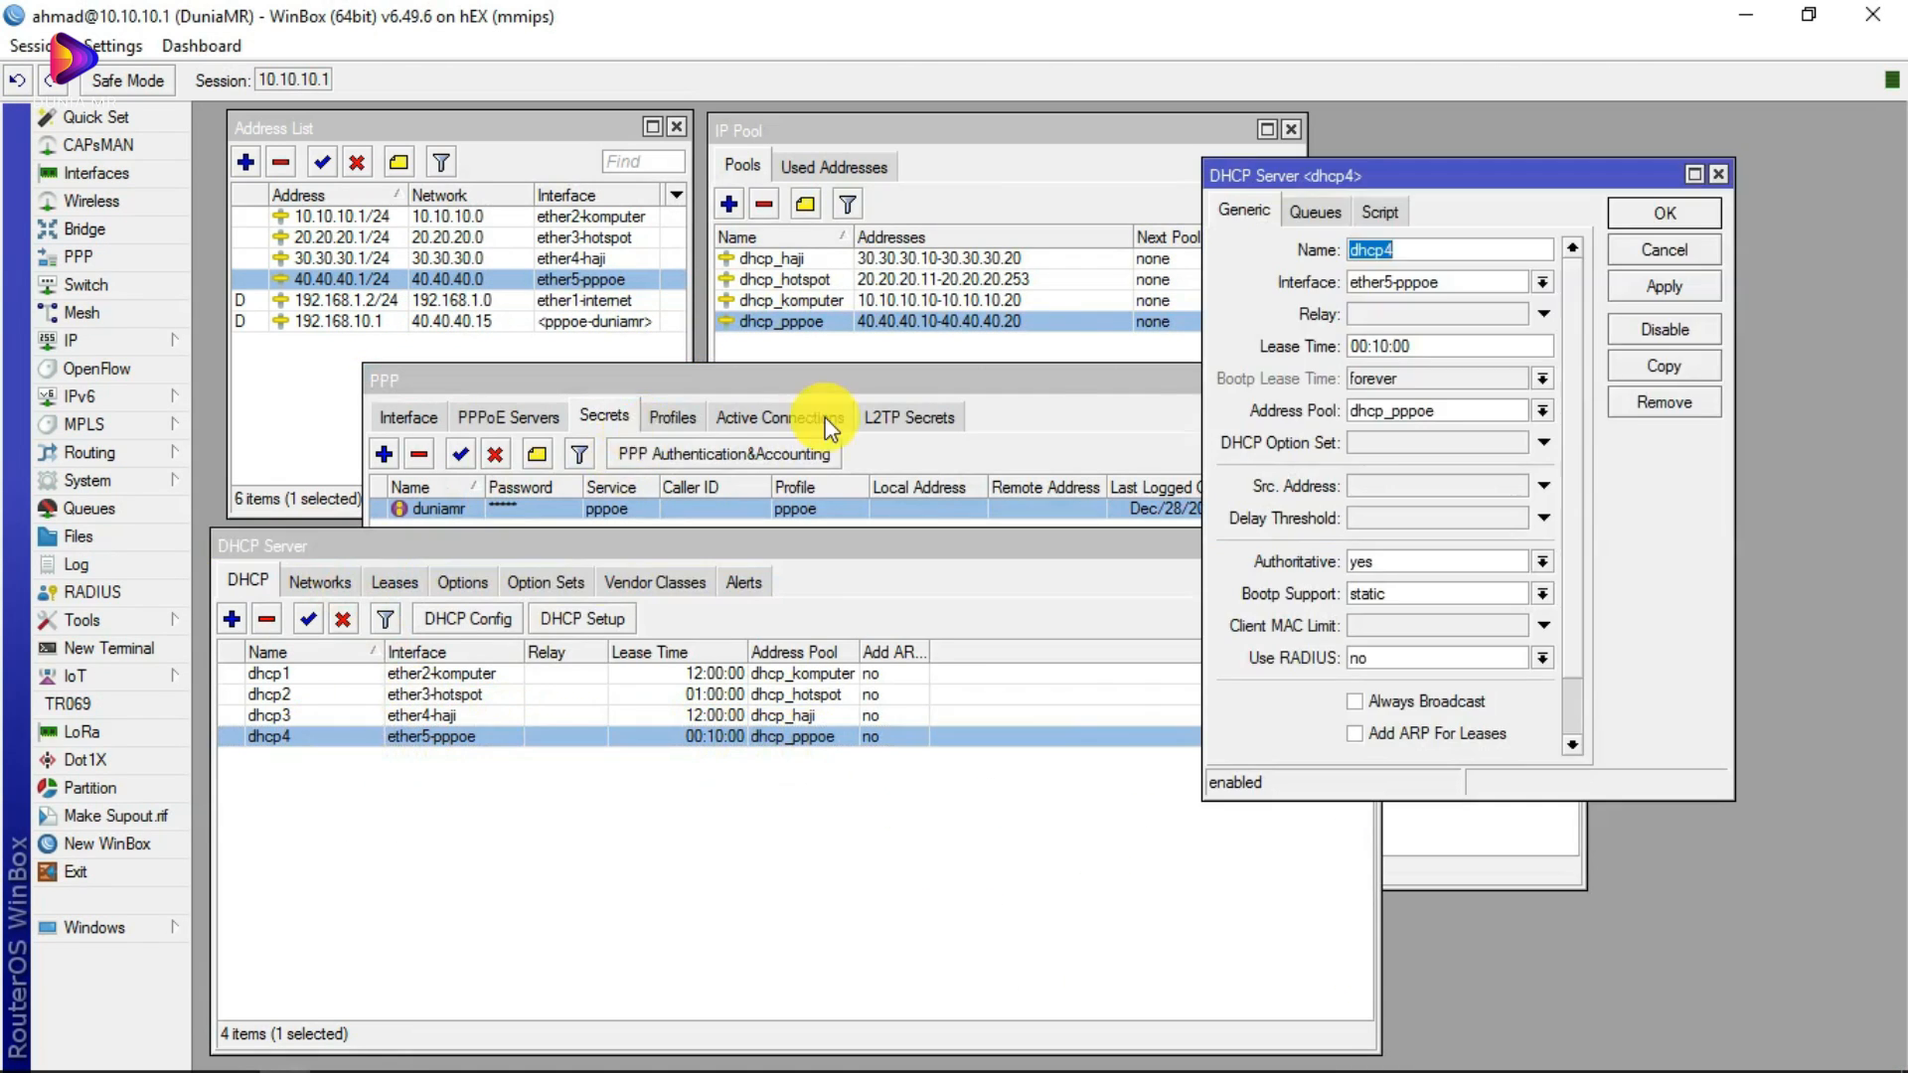
click(1720, 175)
drag(664, 383, 558, 286)
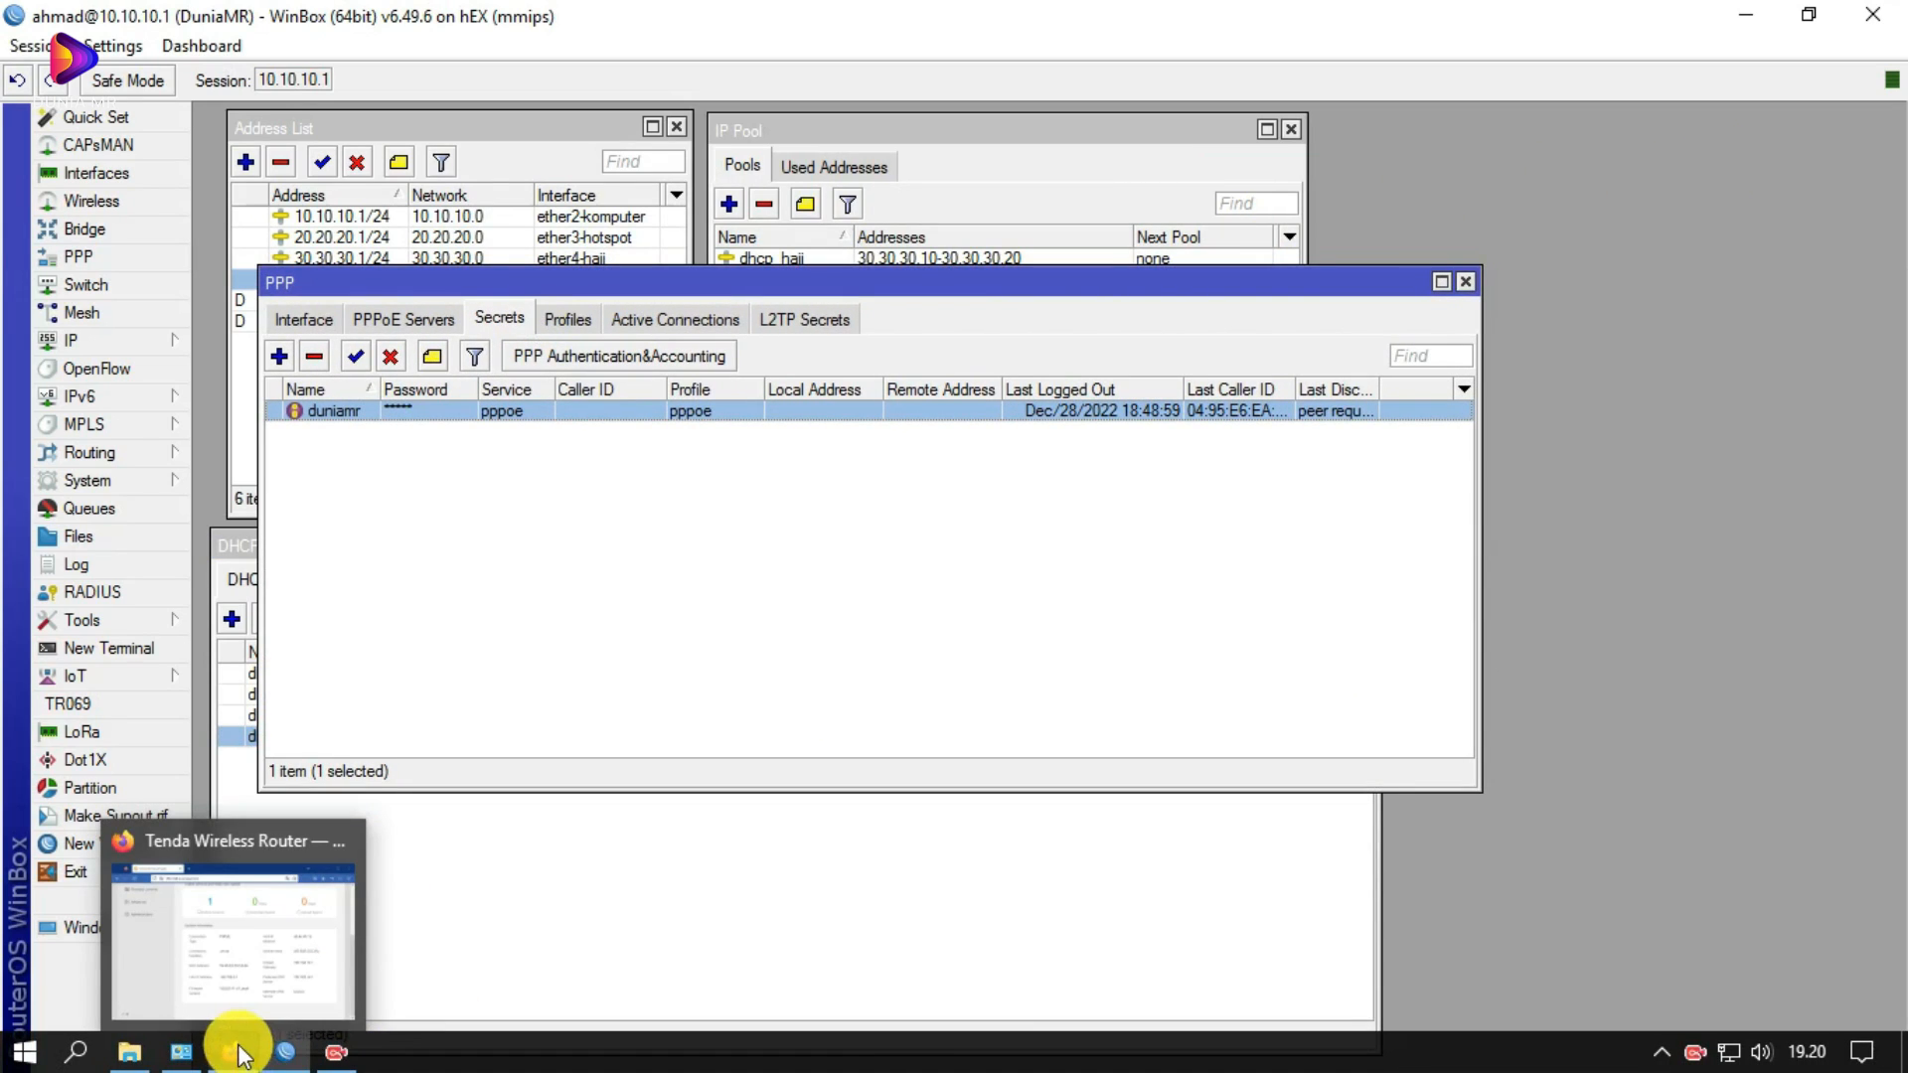
click(248, 1051)
drag(1214, 149, 1171, 140)
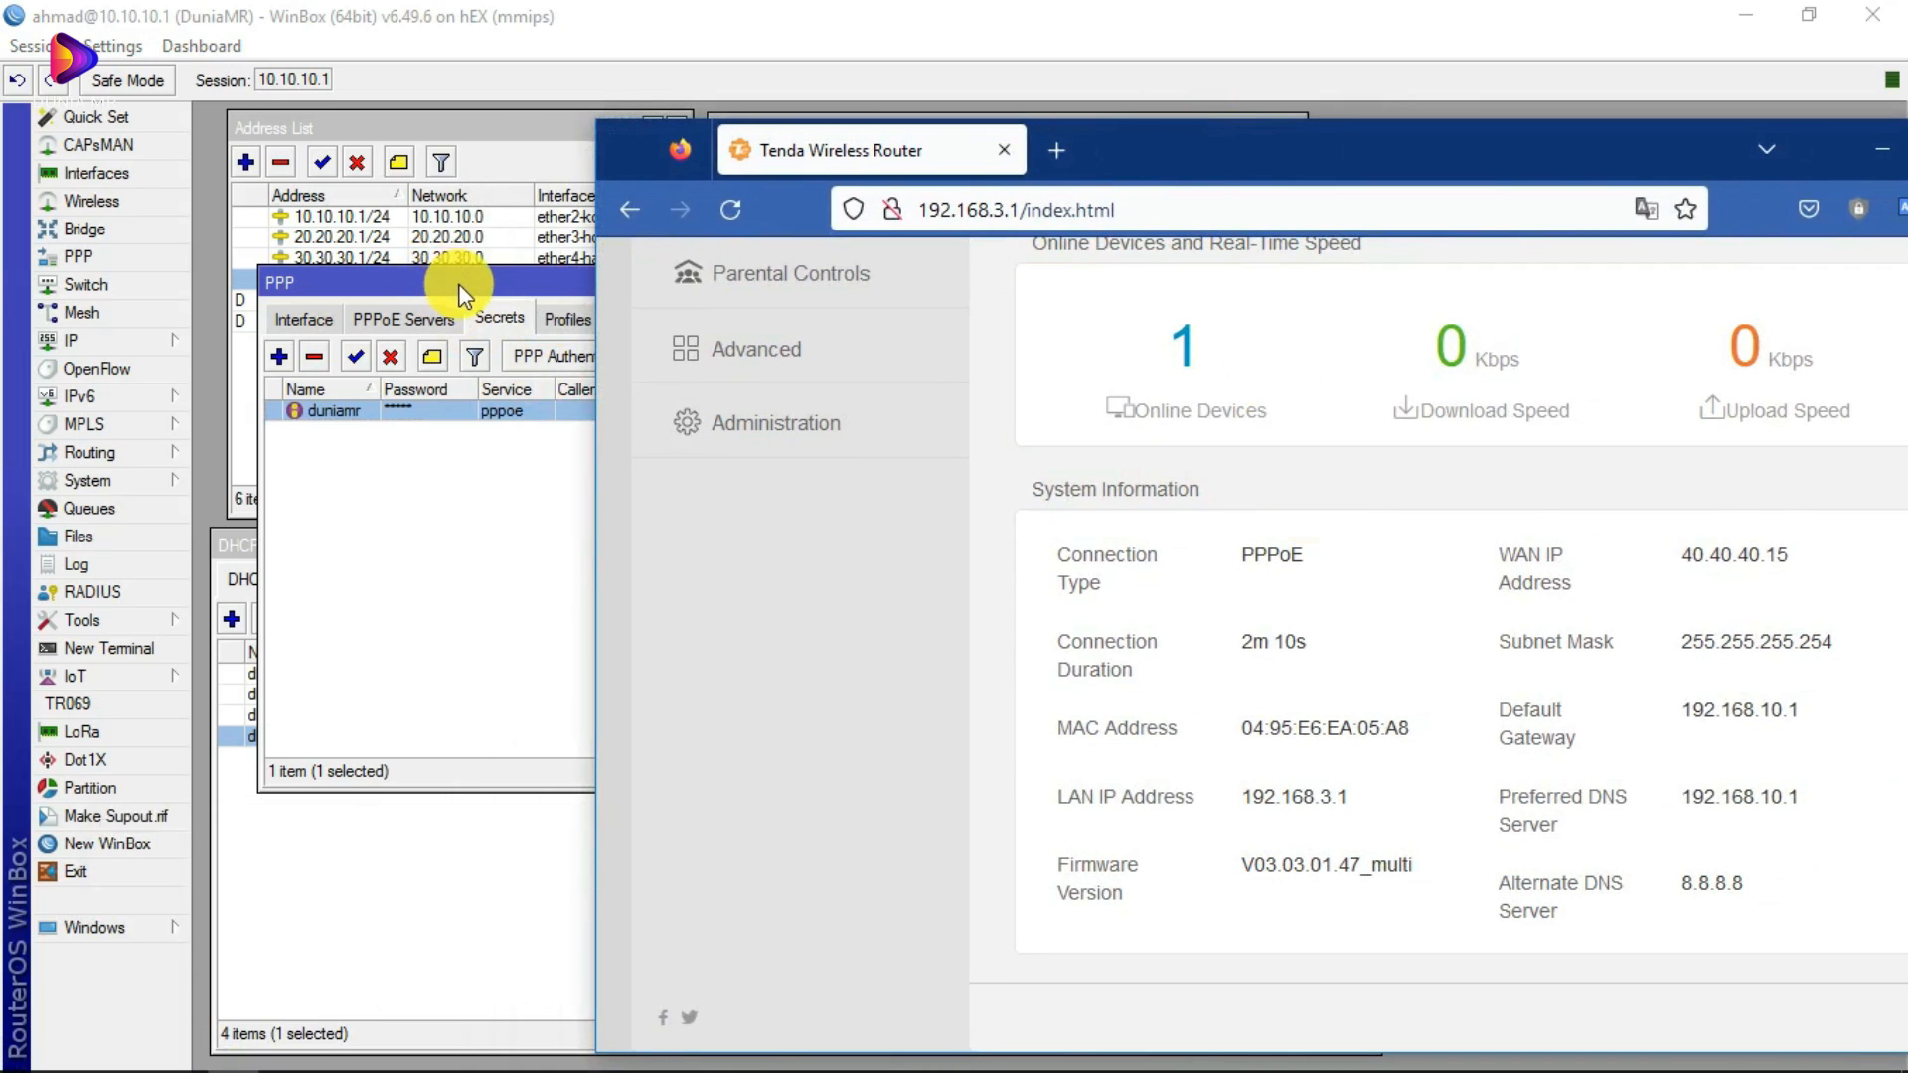
click(454, 277)
click(1463, 277)
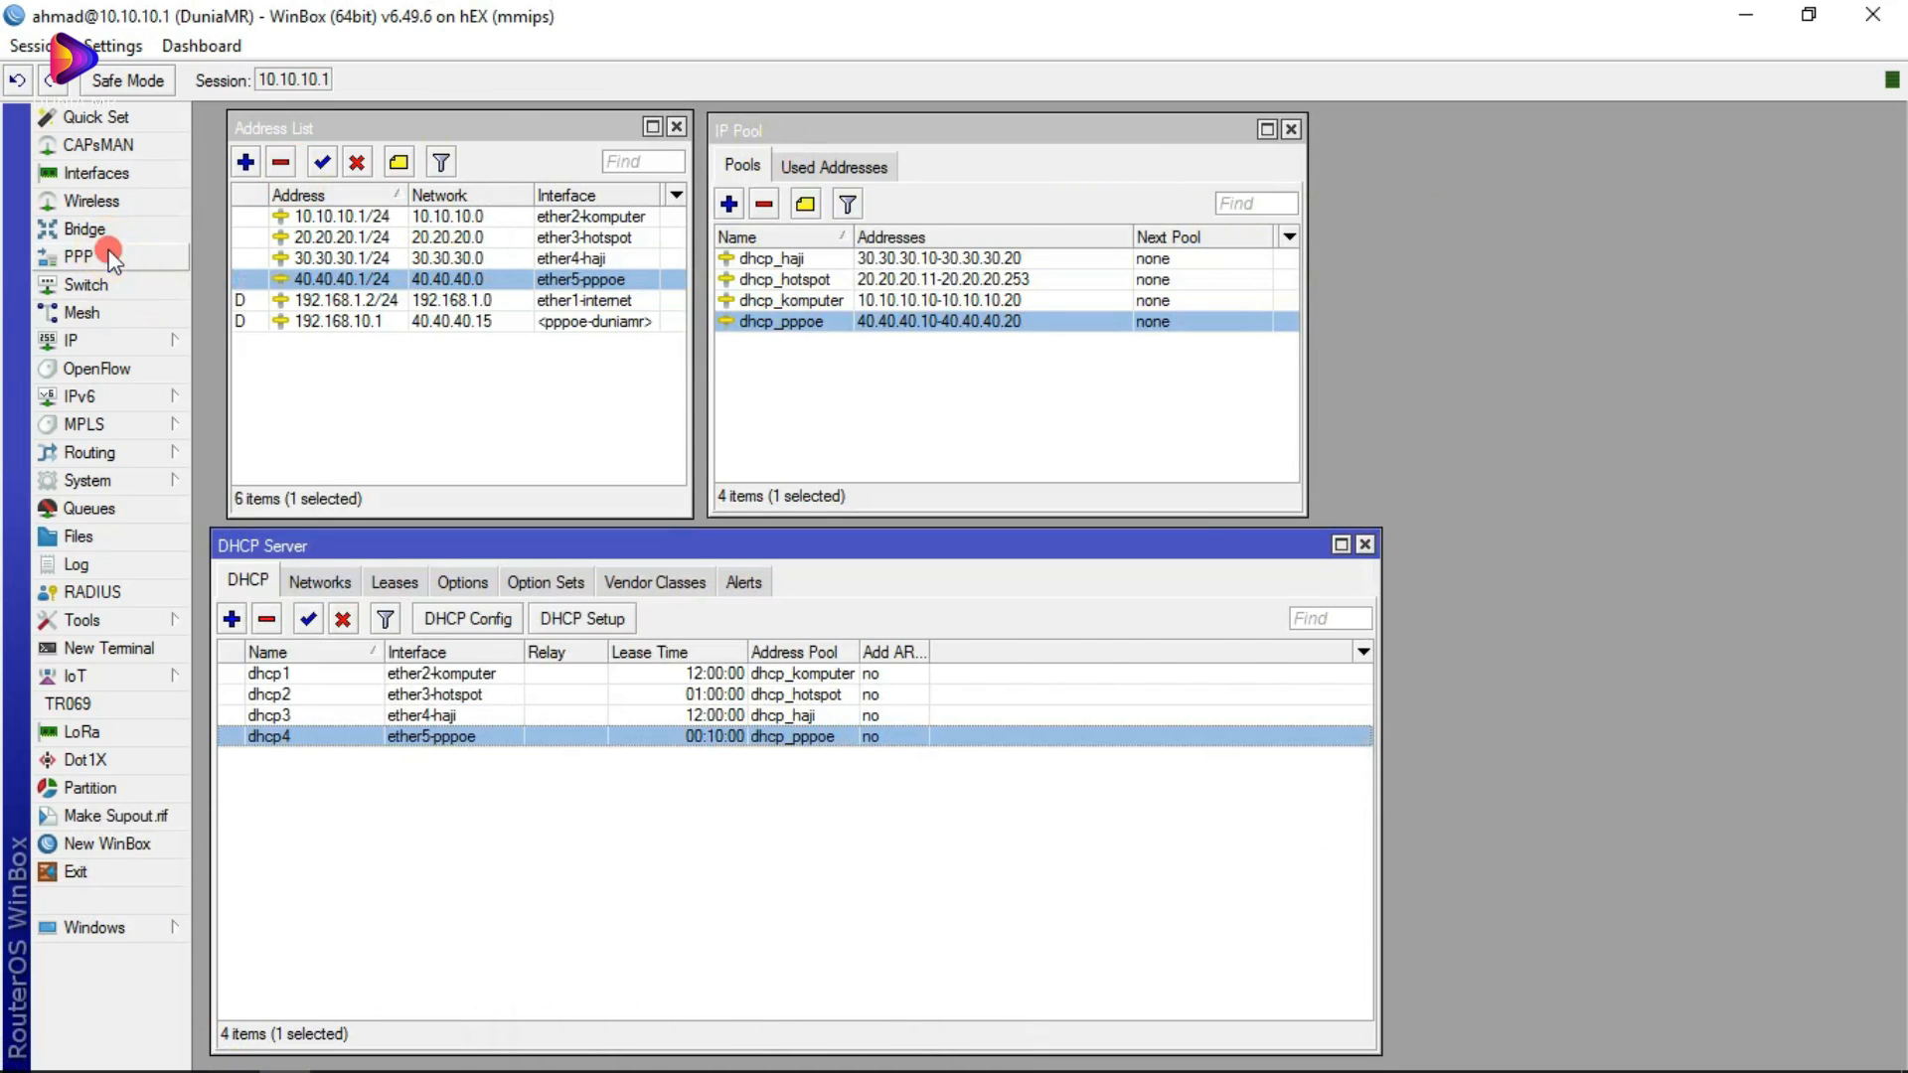
Step: Reopen PPP and review its Profiles, PPPoE Servers and Secrets tabs
click(109, 257)
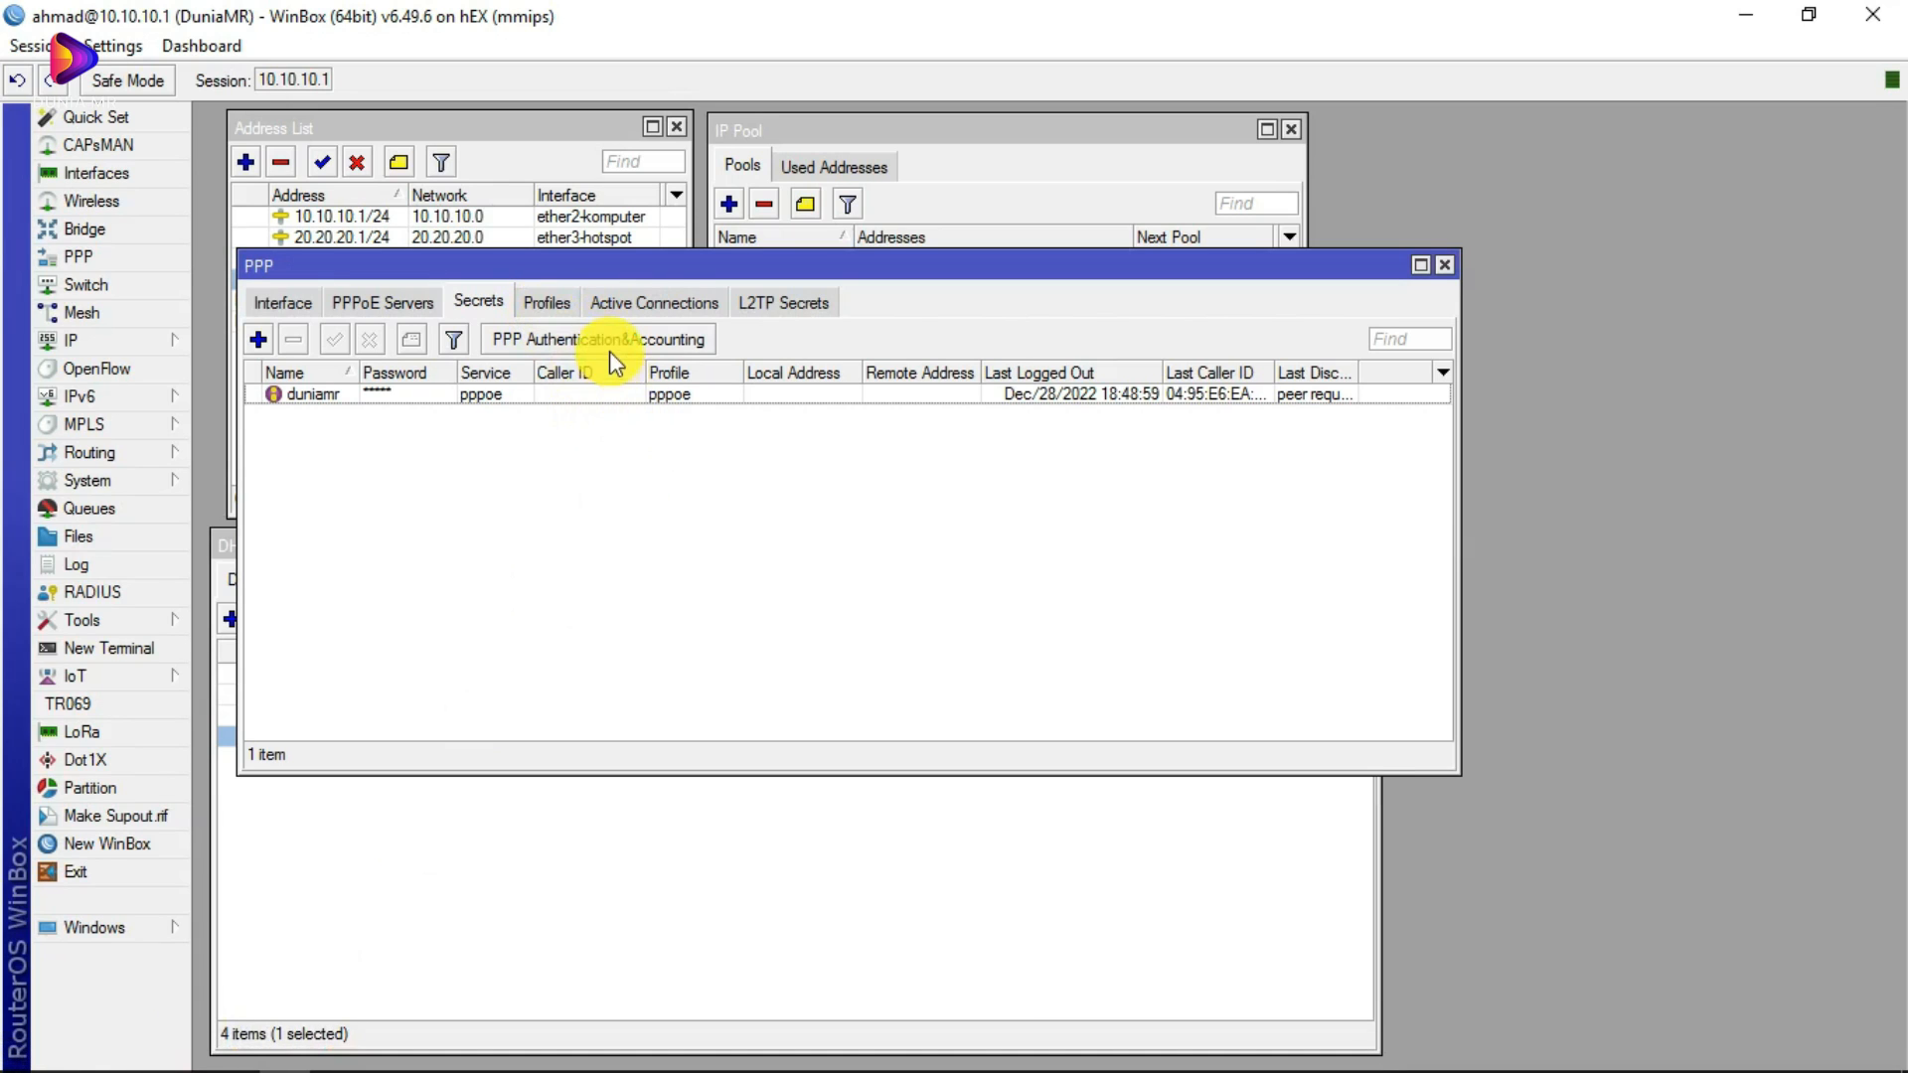
click(547, 303)
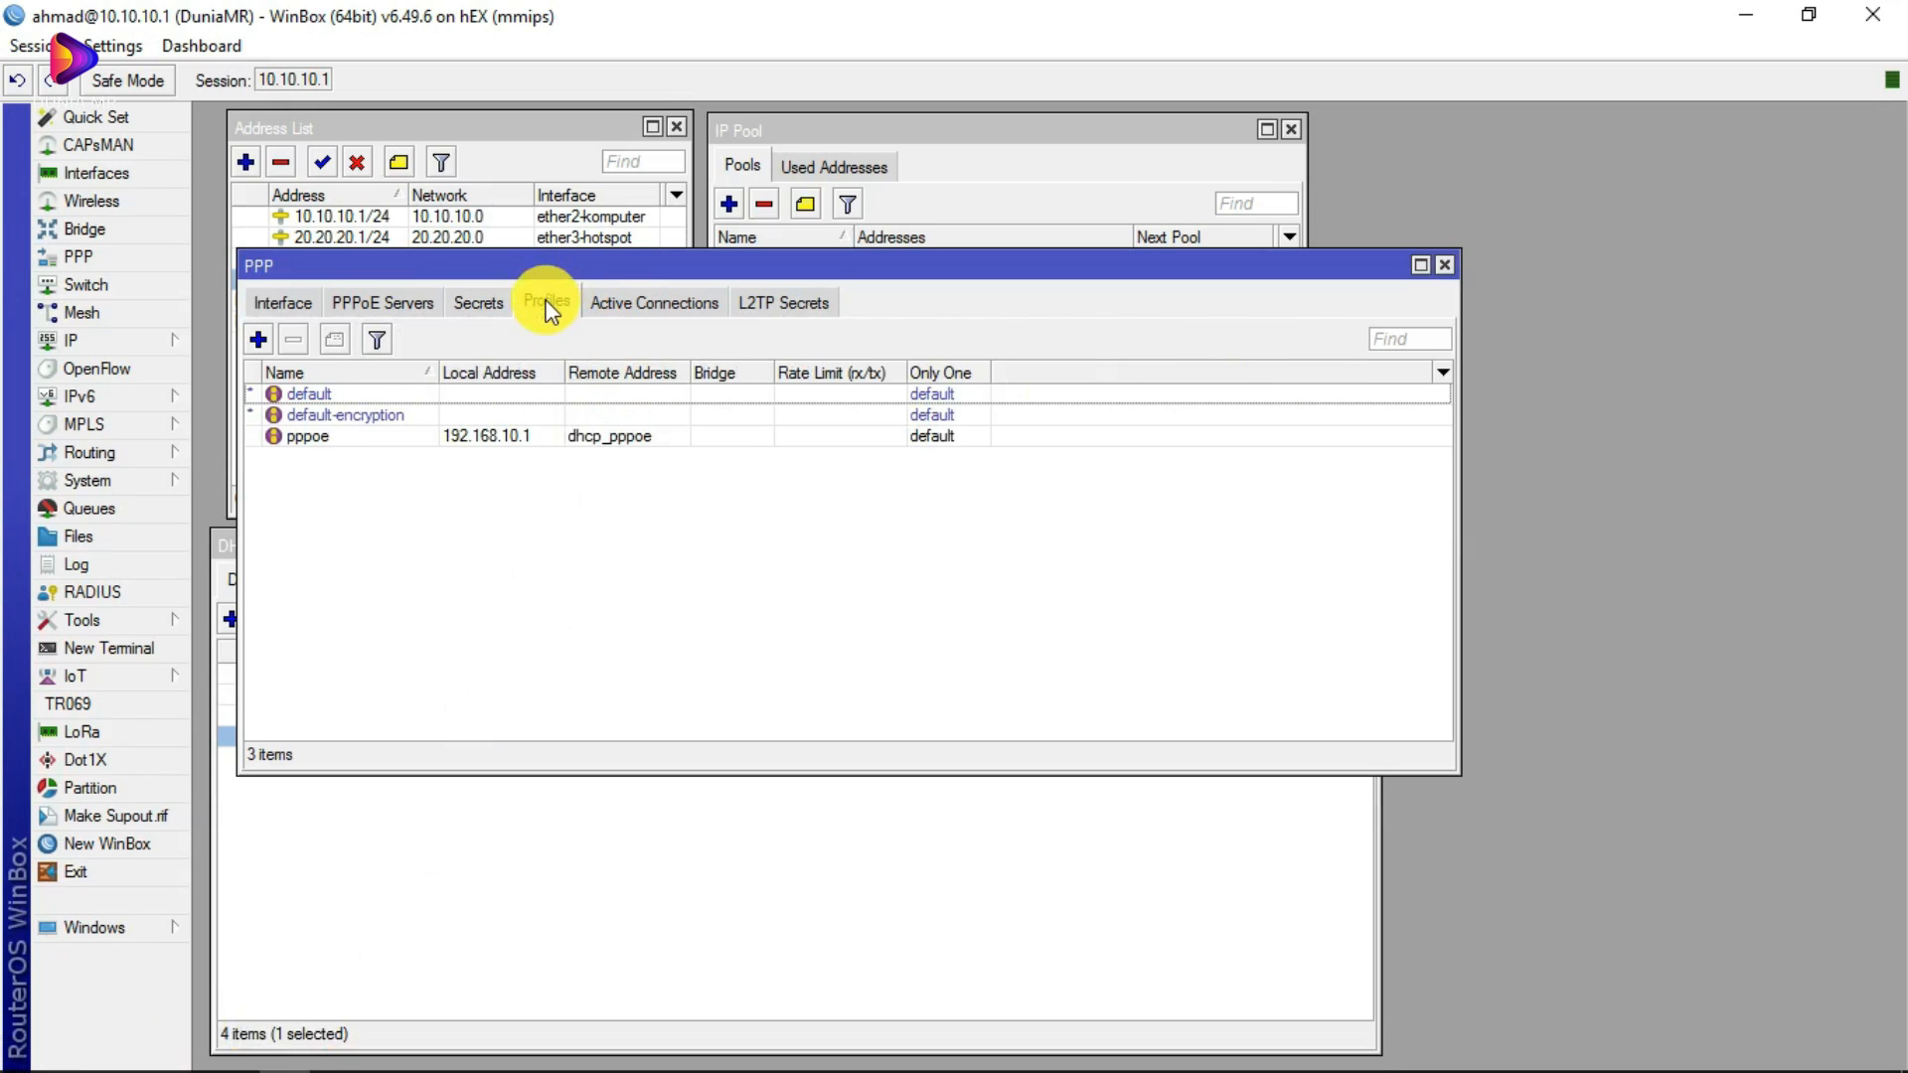
click(393, 302)
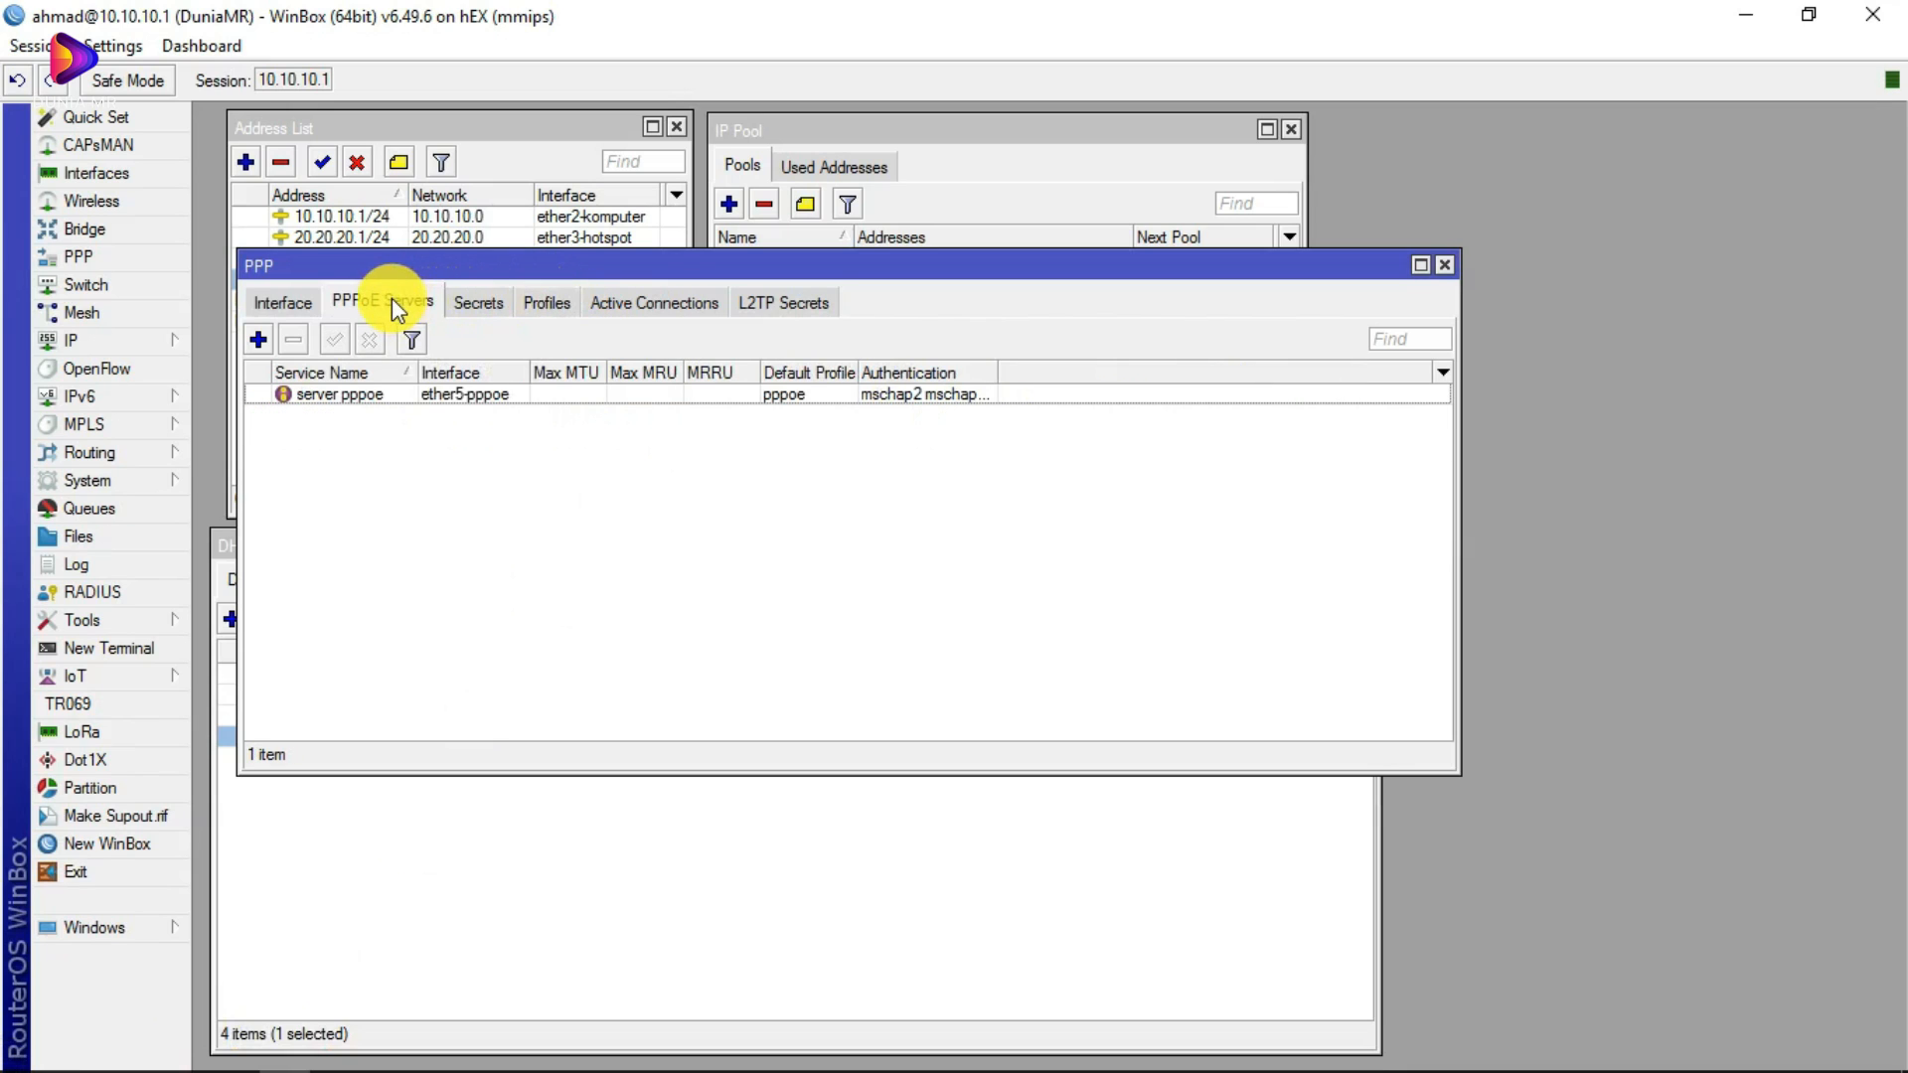
click(478, 302)
mouse_move(333, 1053)
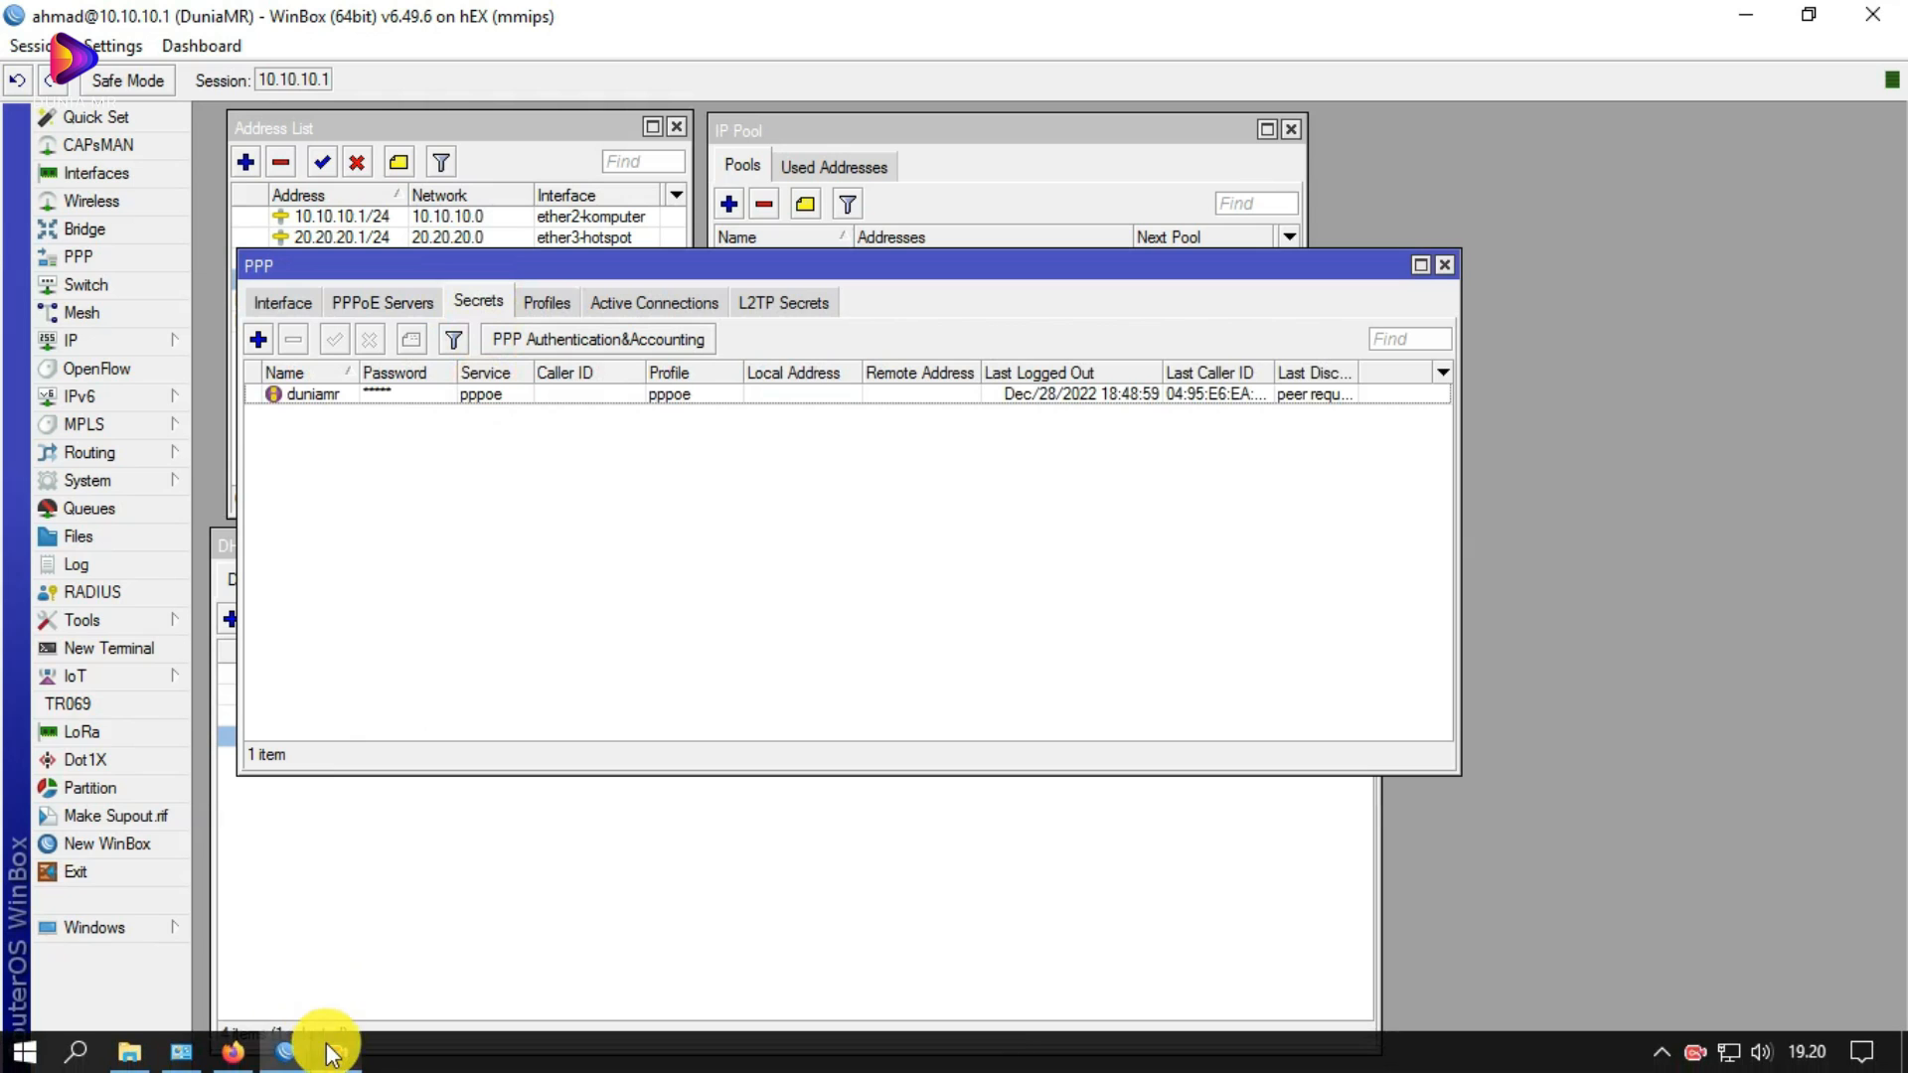
click(234, 1052)
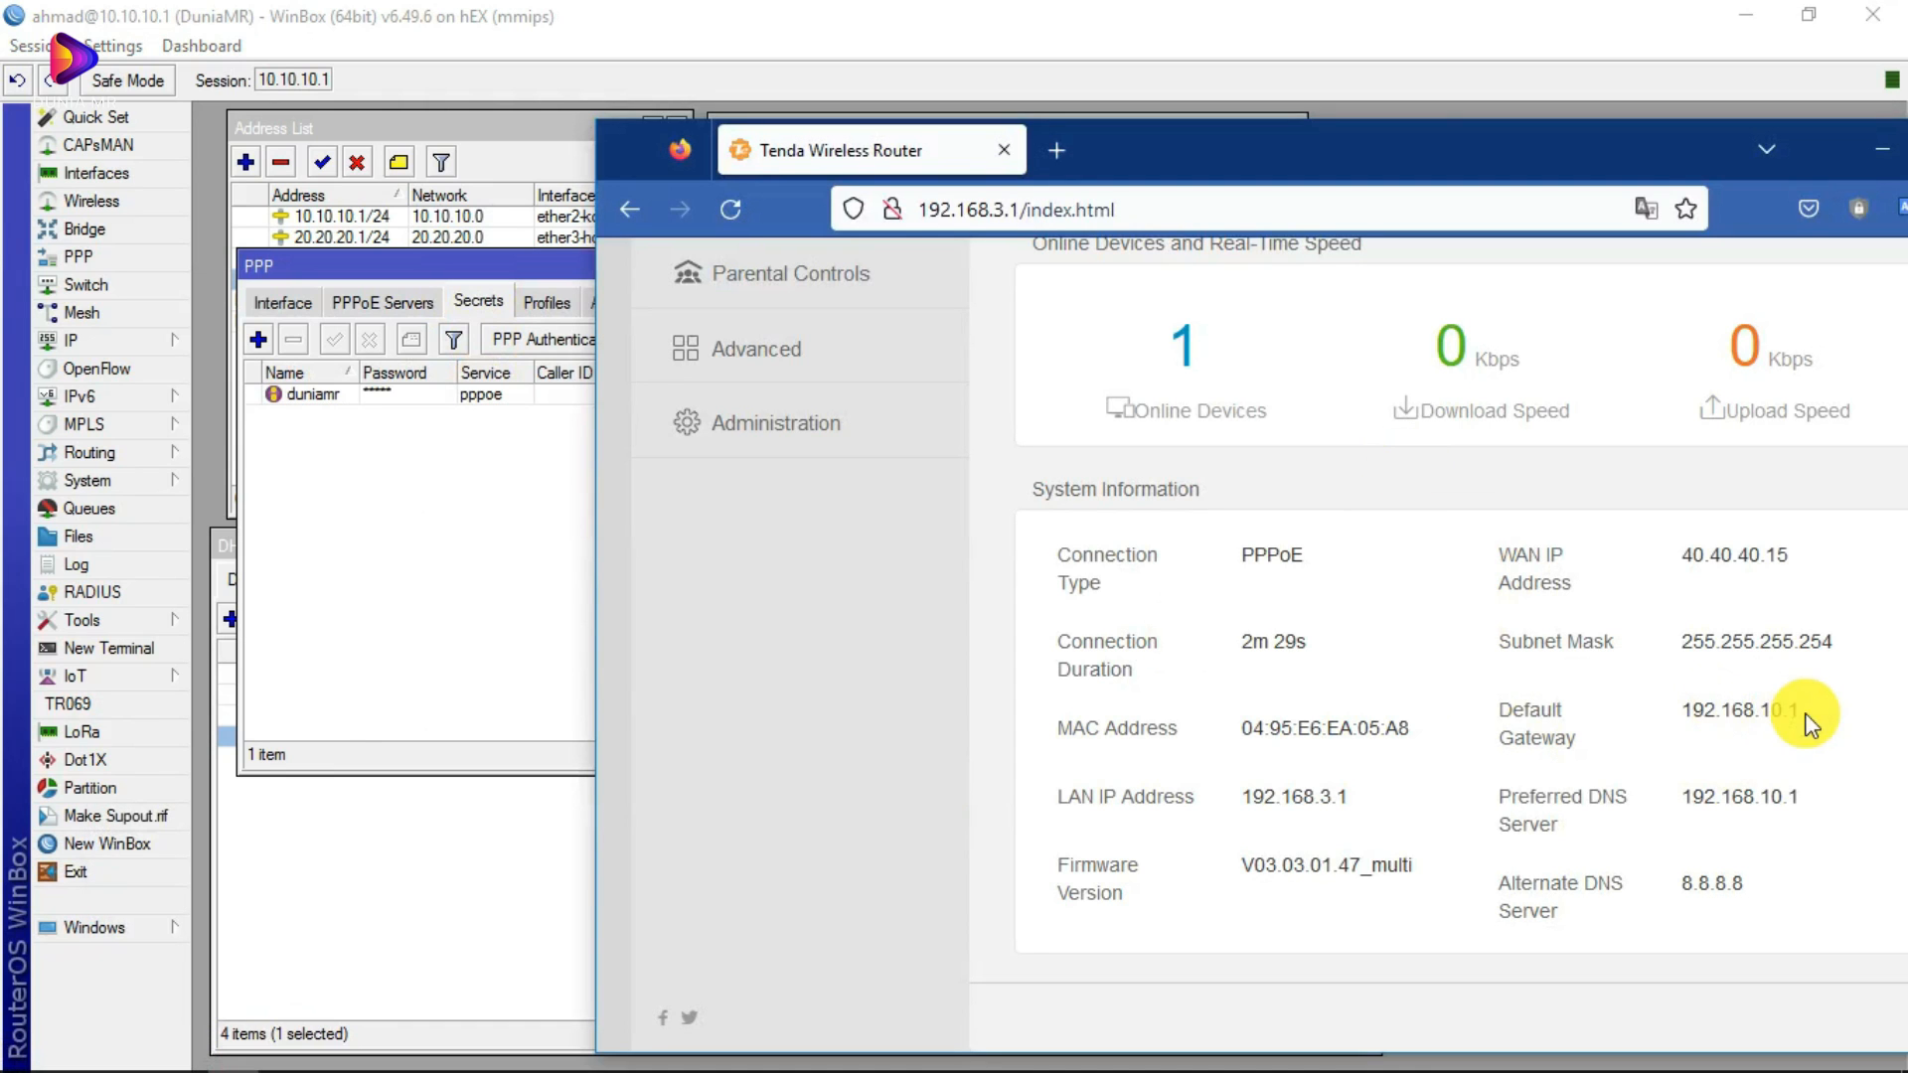
click(396, 459)
Step: Review the pppoe profile's local address 192.168.10.1, then close the profile and PPP window
click(517, 302)
double_click(308, 435)
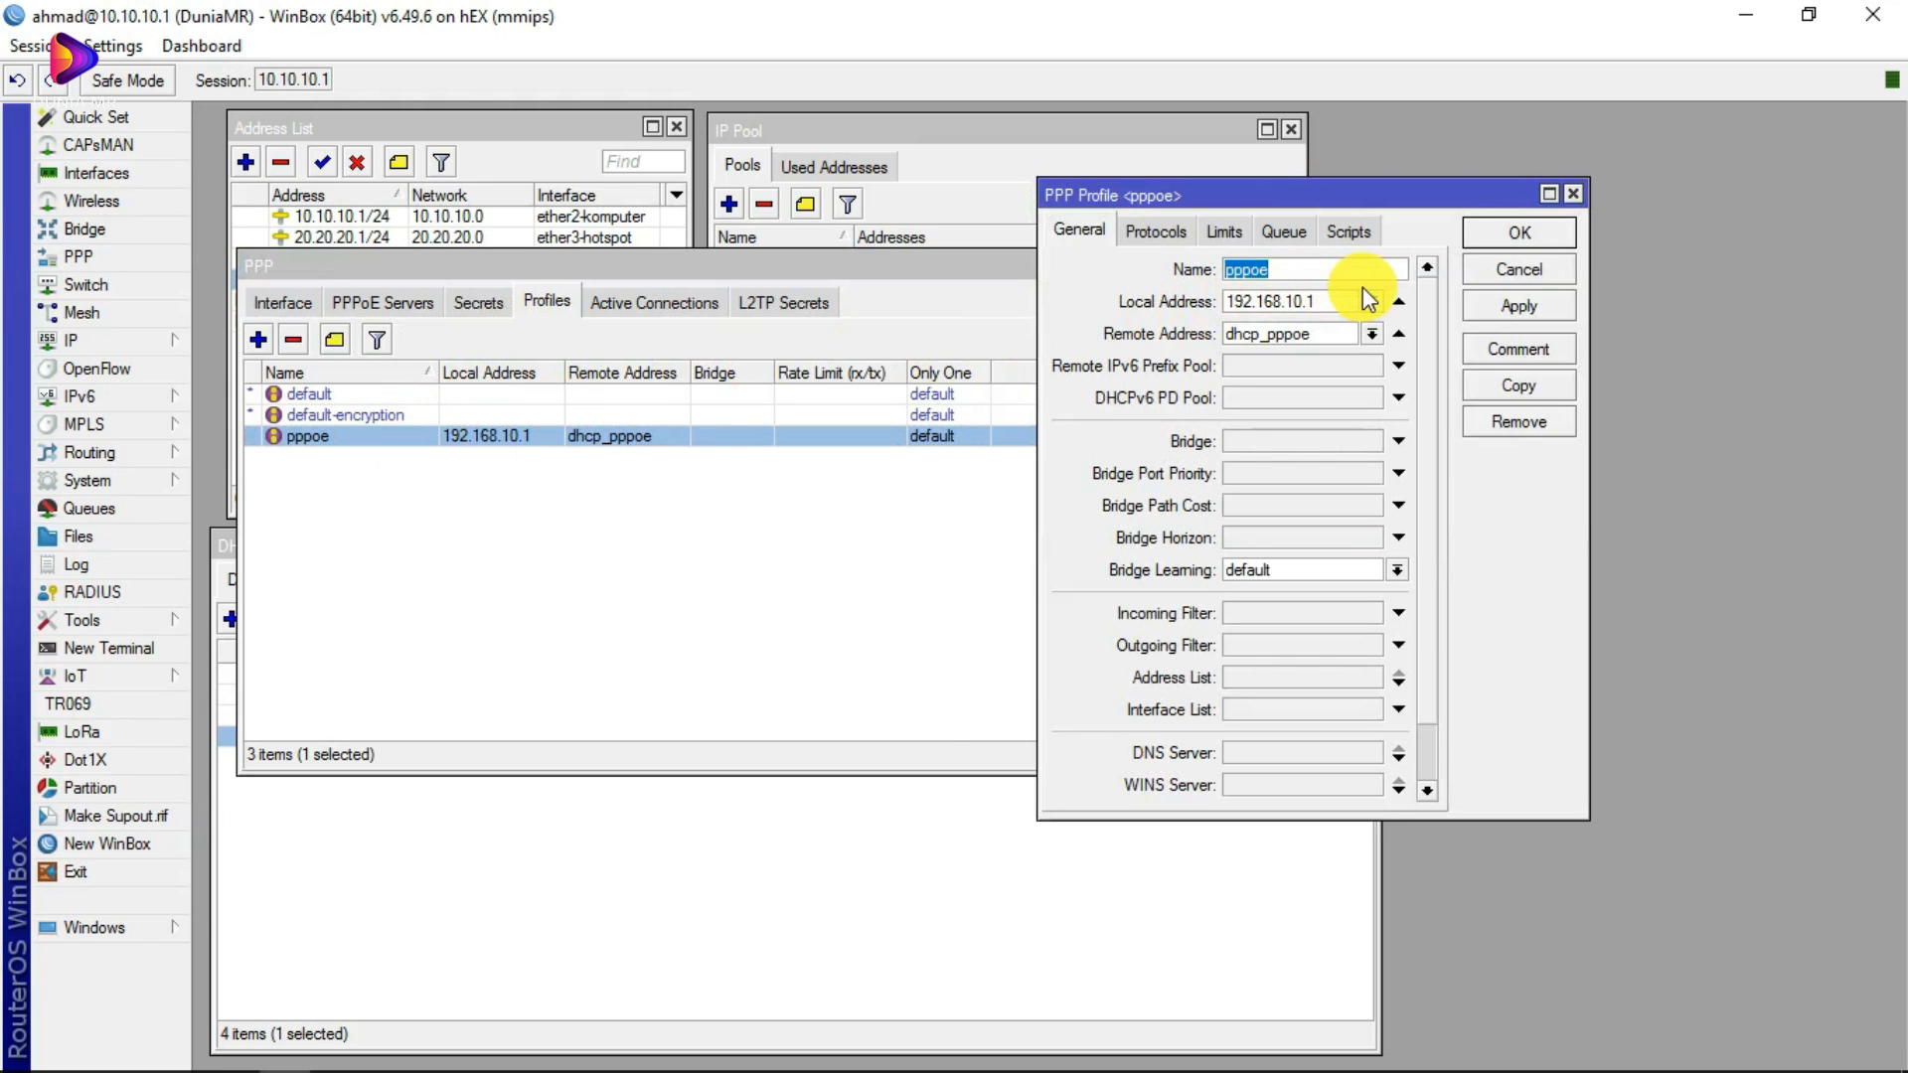
click(1368, 302)
click(1572, 194)
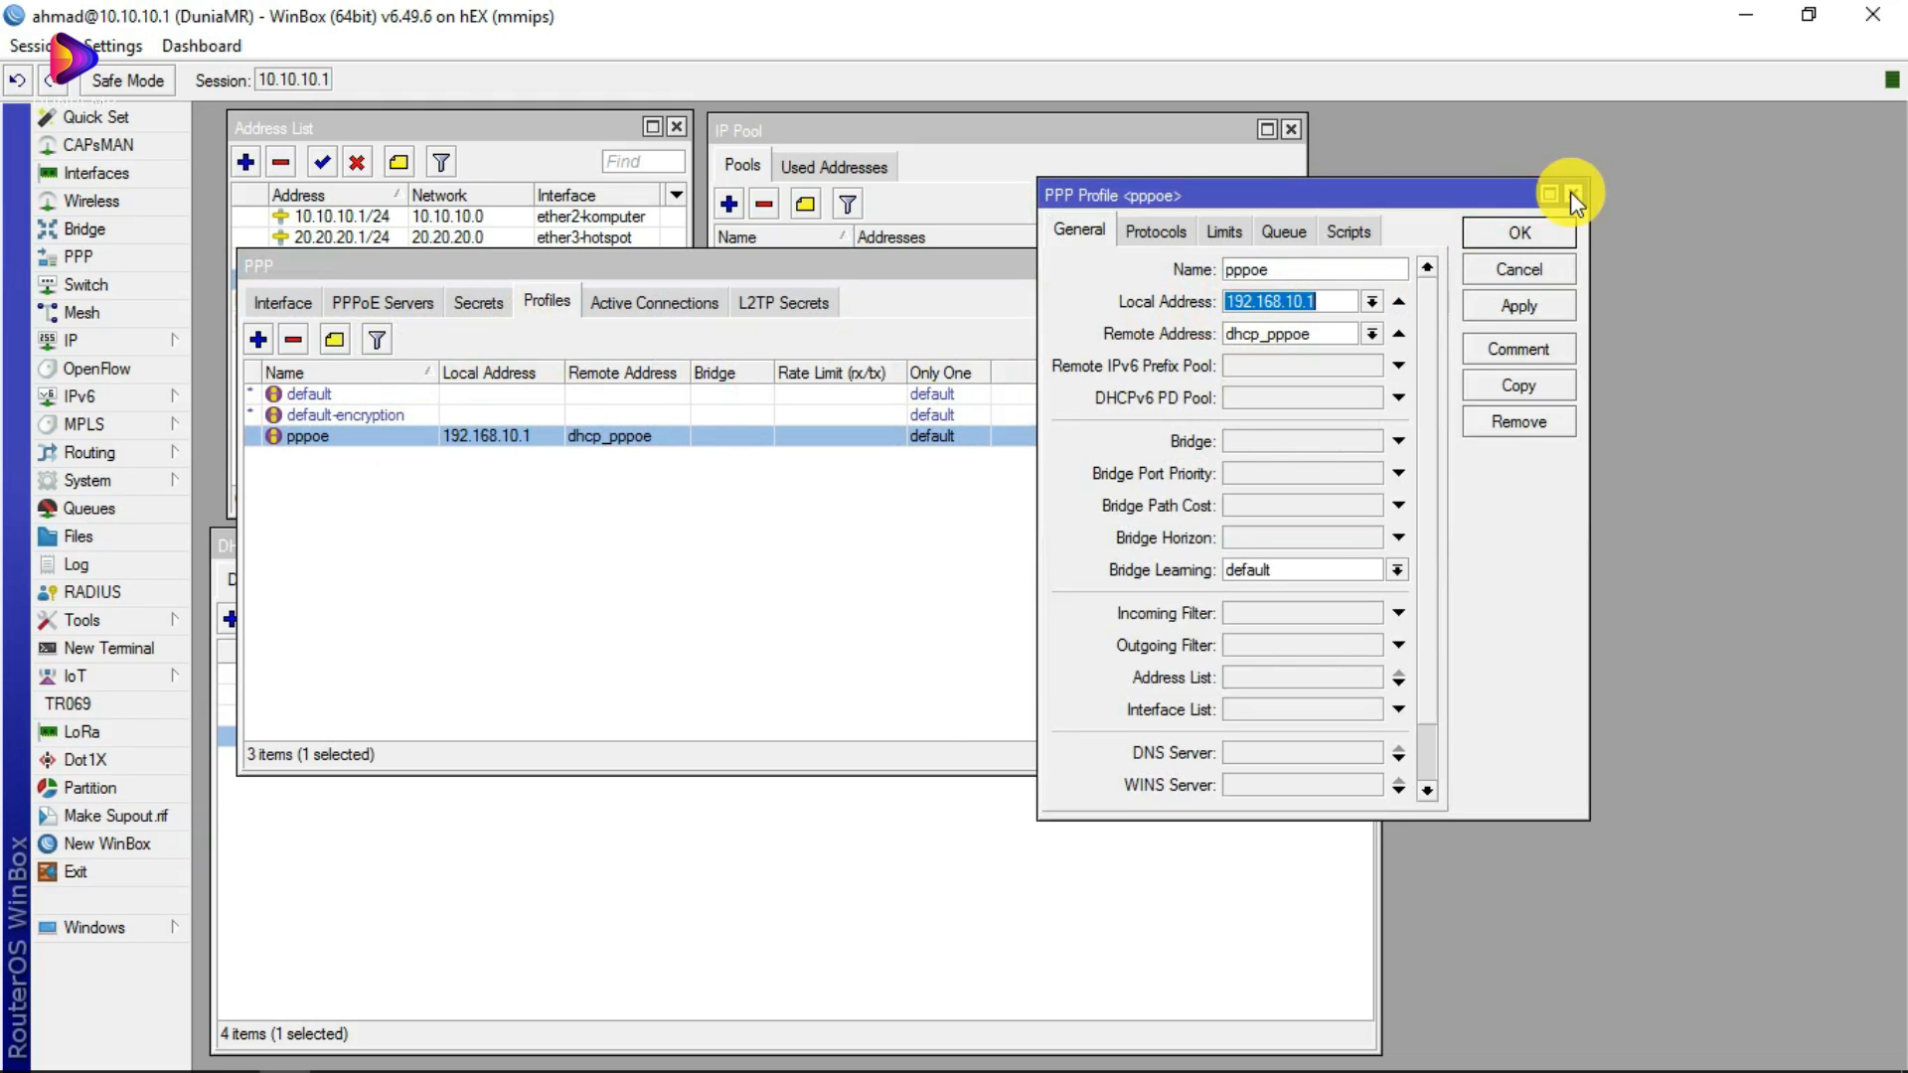
click(1572, 194)
click(1441, 266)
Step: Show the Tenda status page reporting PPPoE connected on WAN IP 40.40.40.15
click(221, 1049)
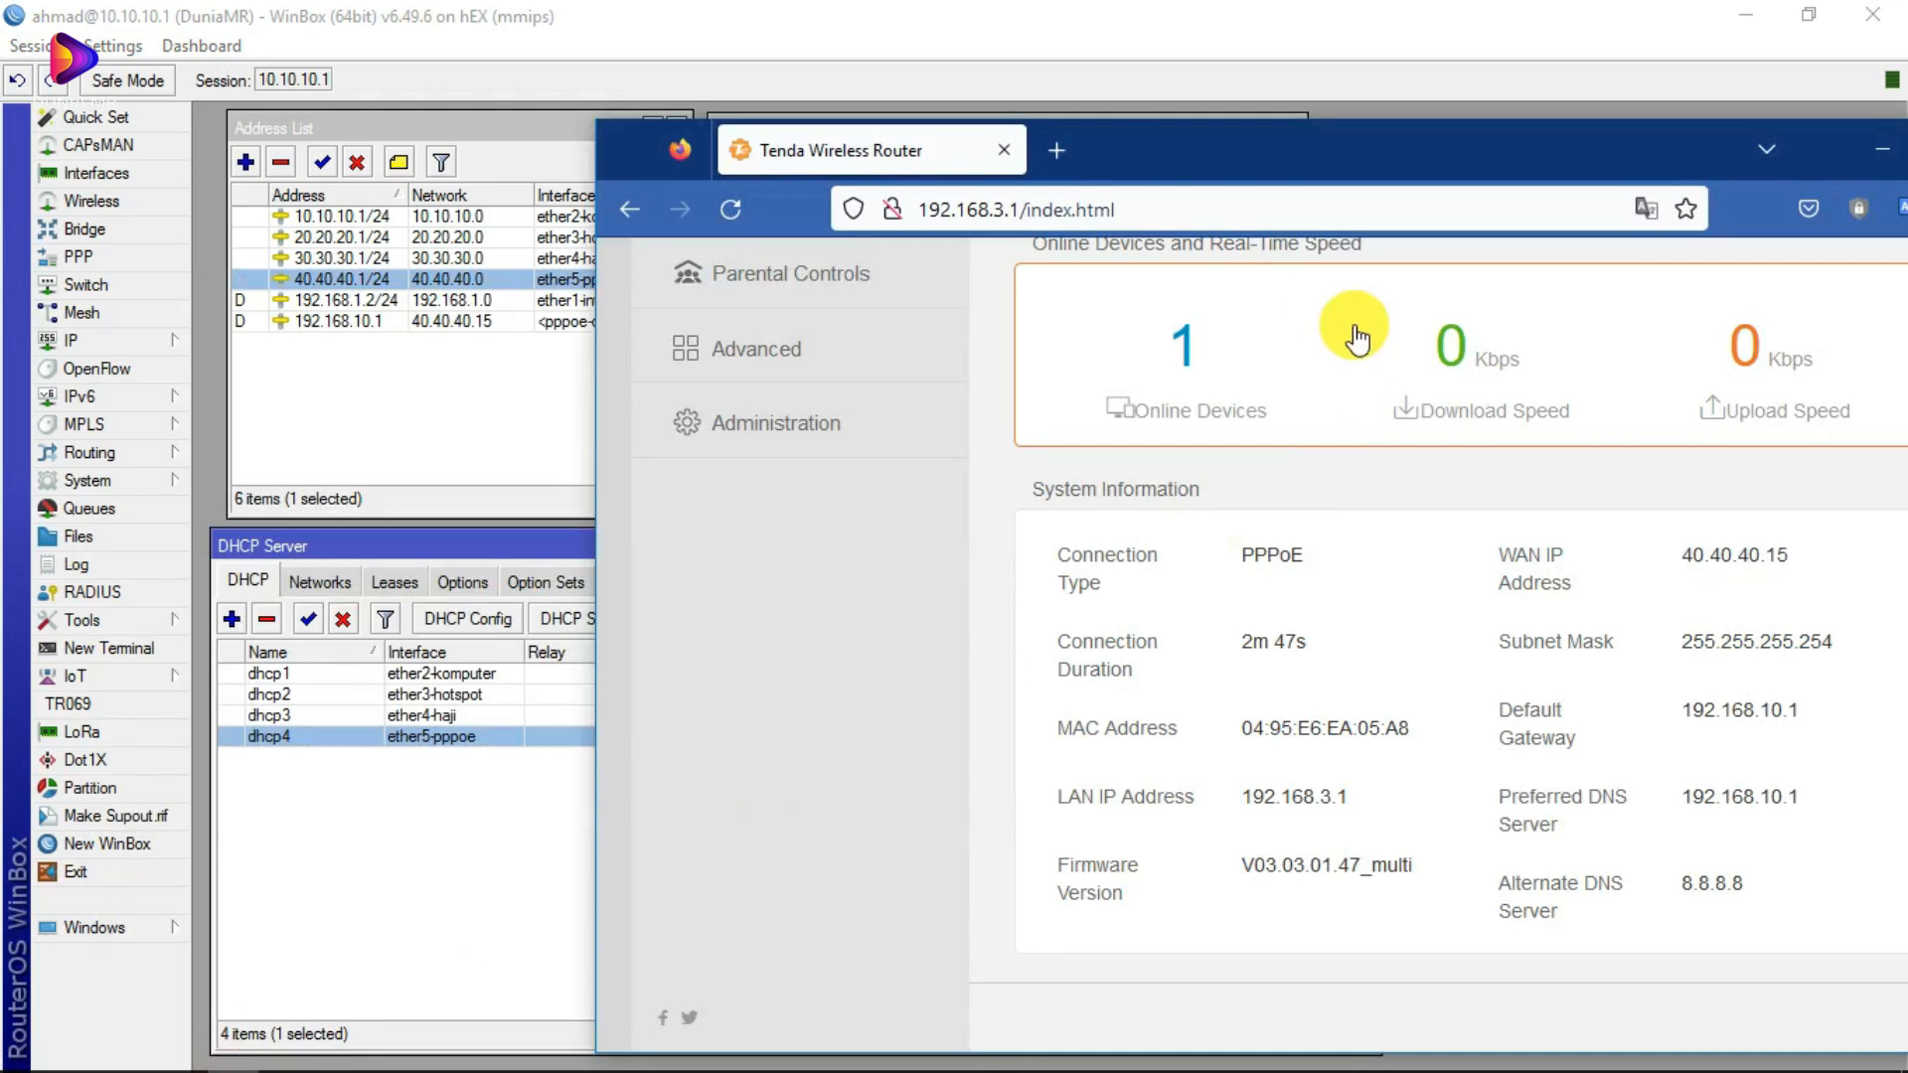
scroll(1129, 502, up, 5)
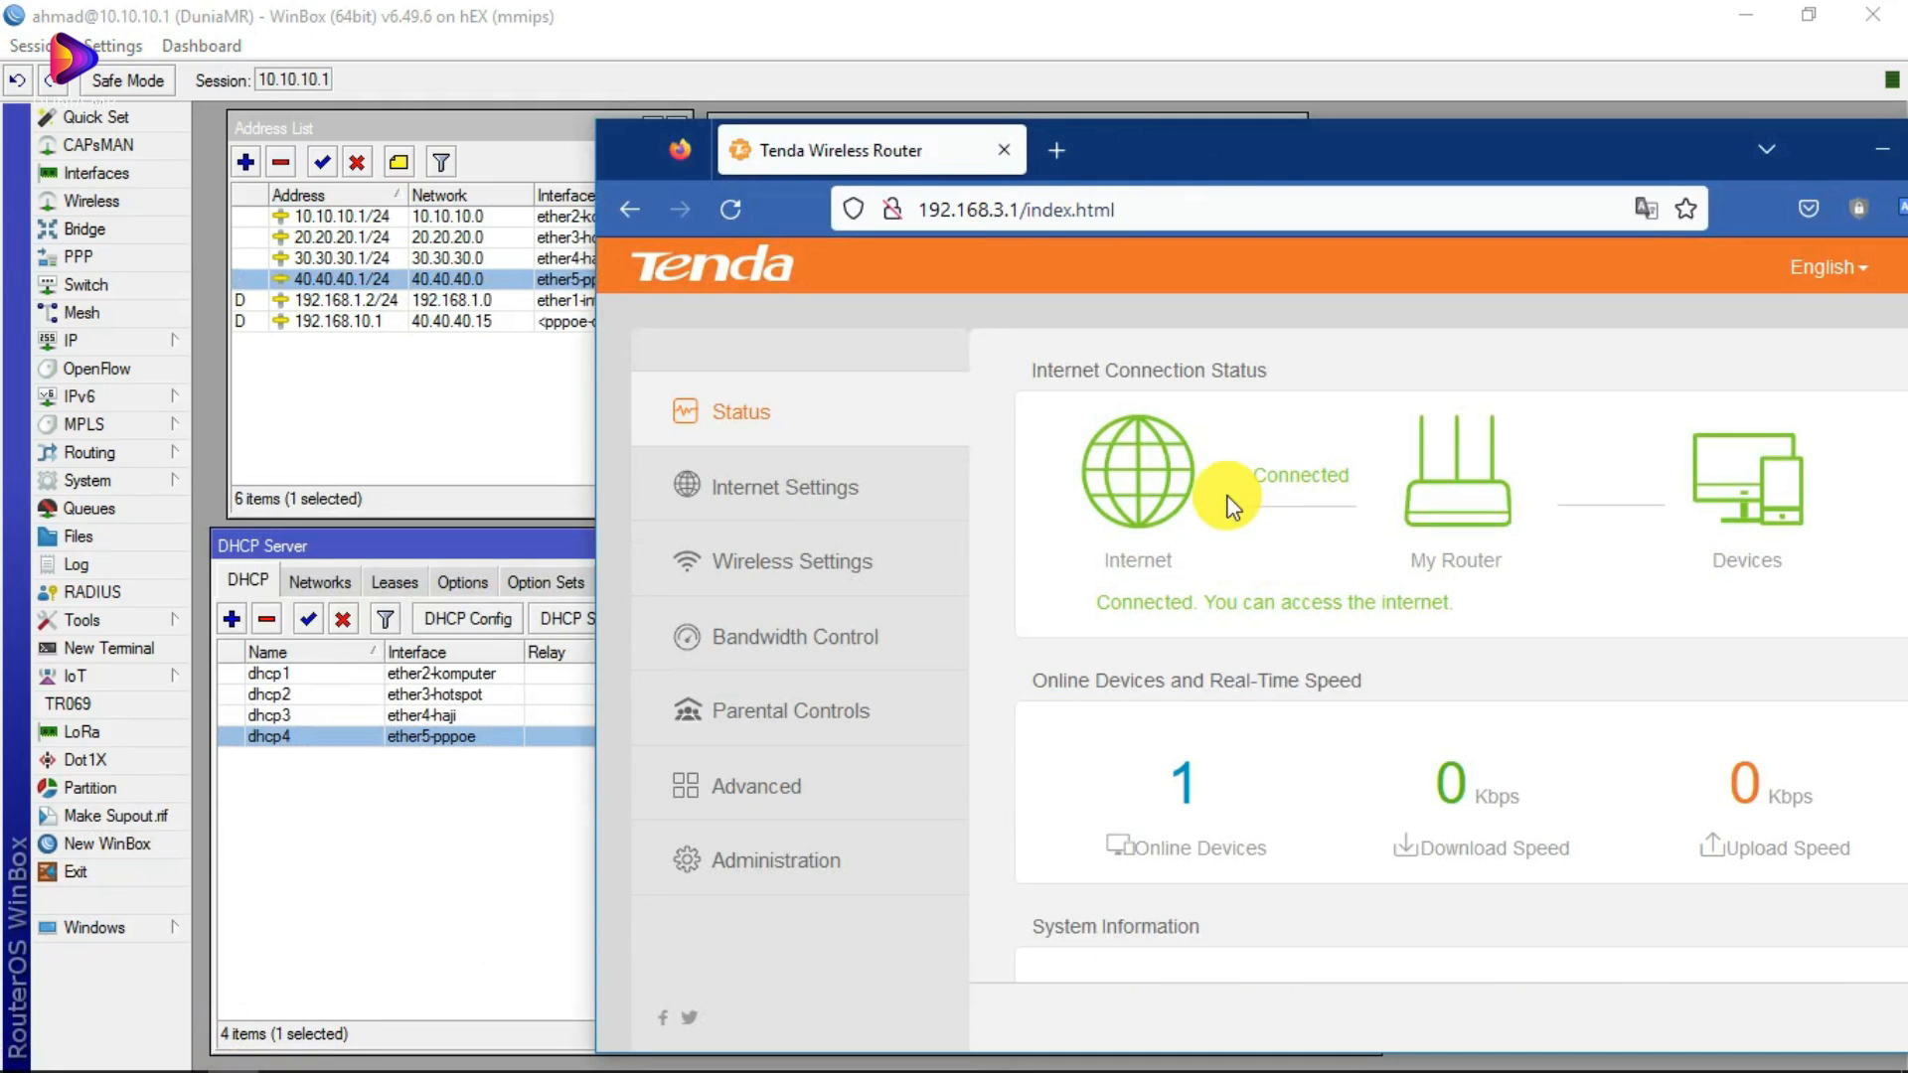
scroll(1237, 601, down, 2)
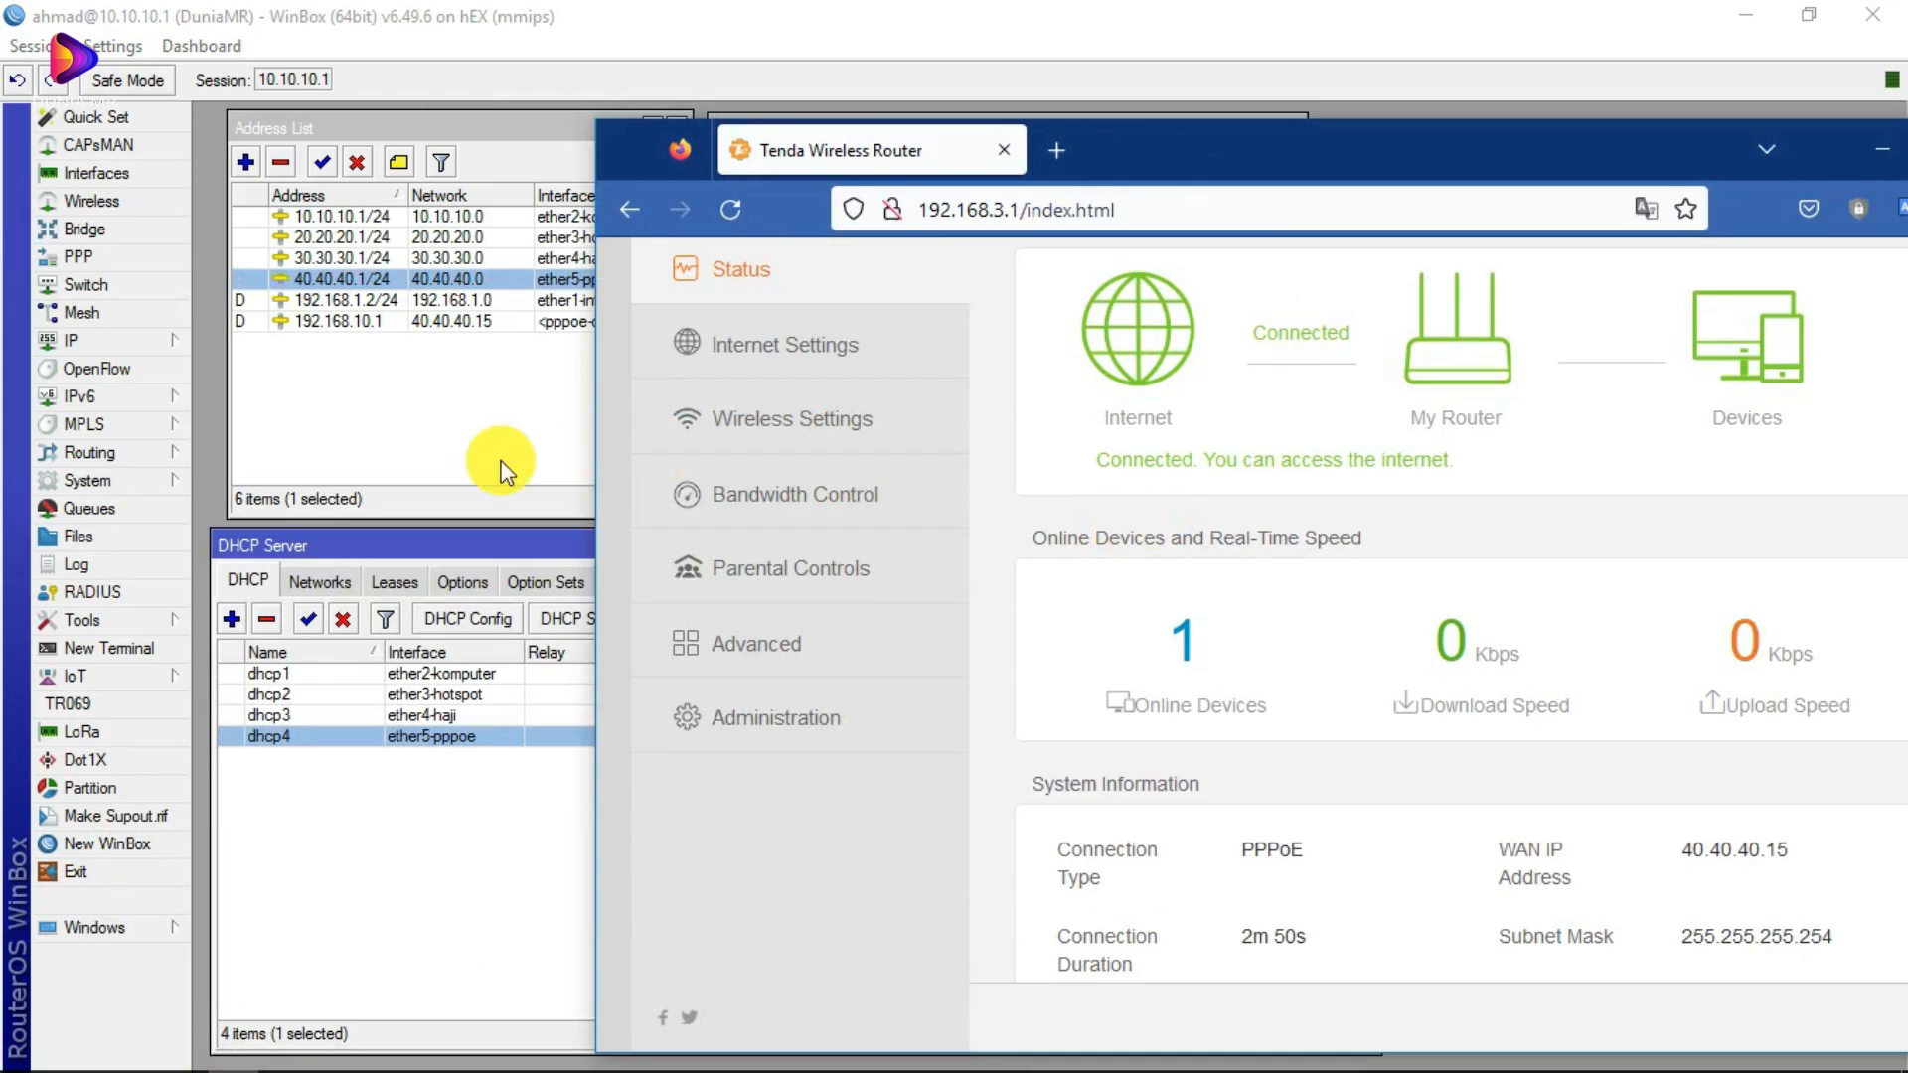
Step: Reopen PPP and check the PPPoE Servers and Secrets tabs
click(87, 258)
click(379, 301)
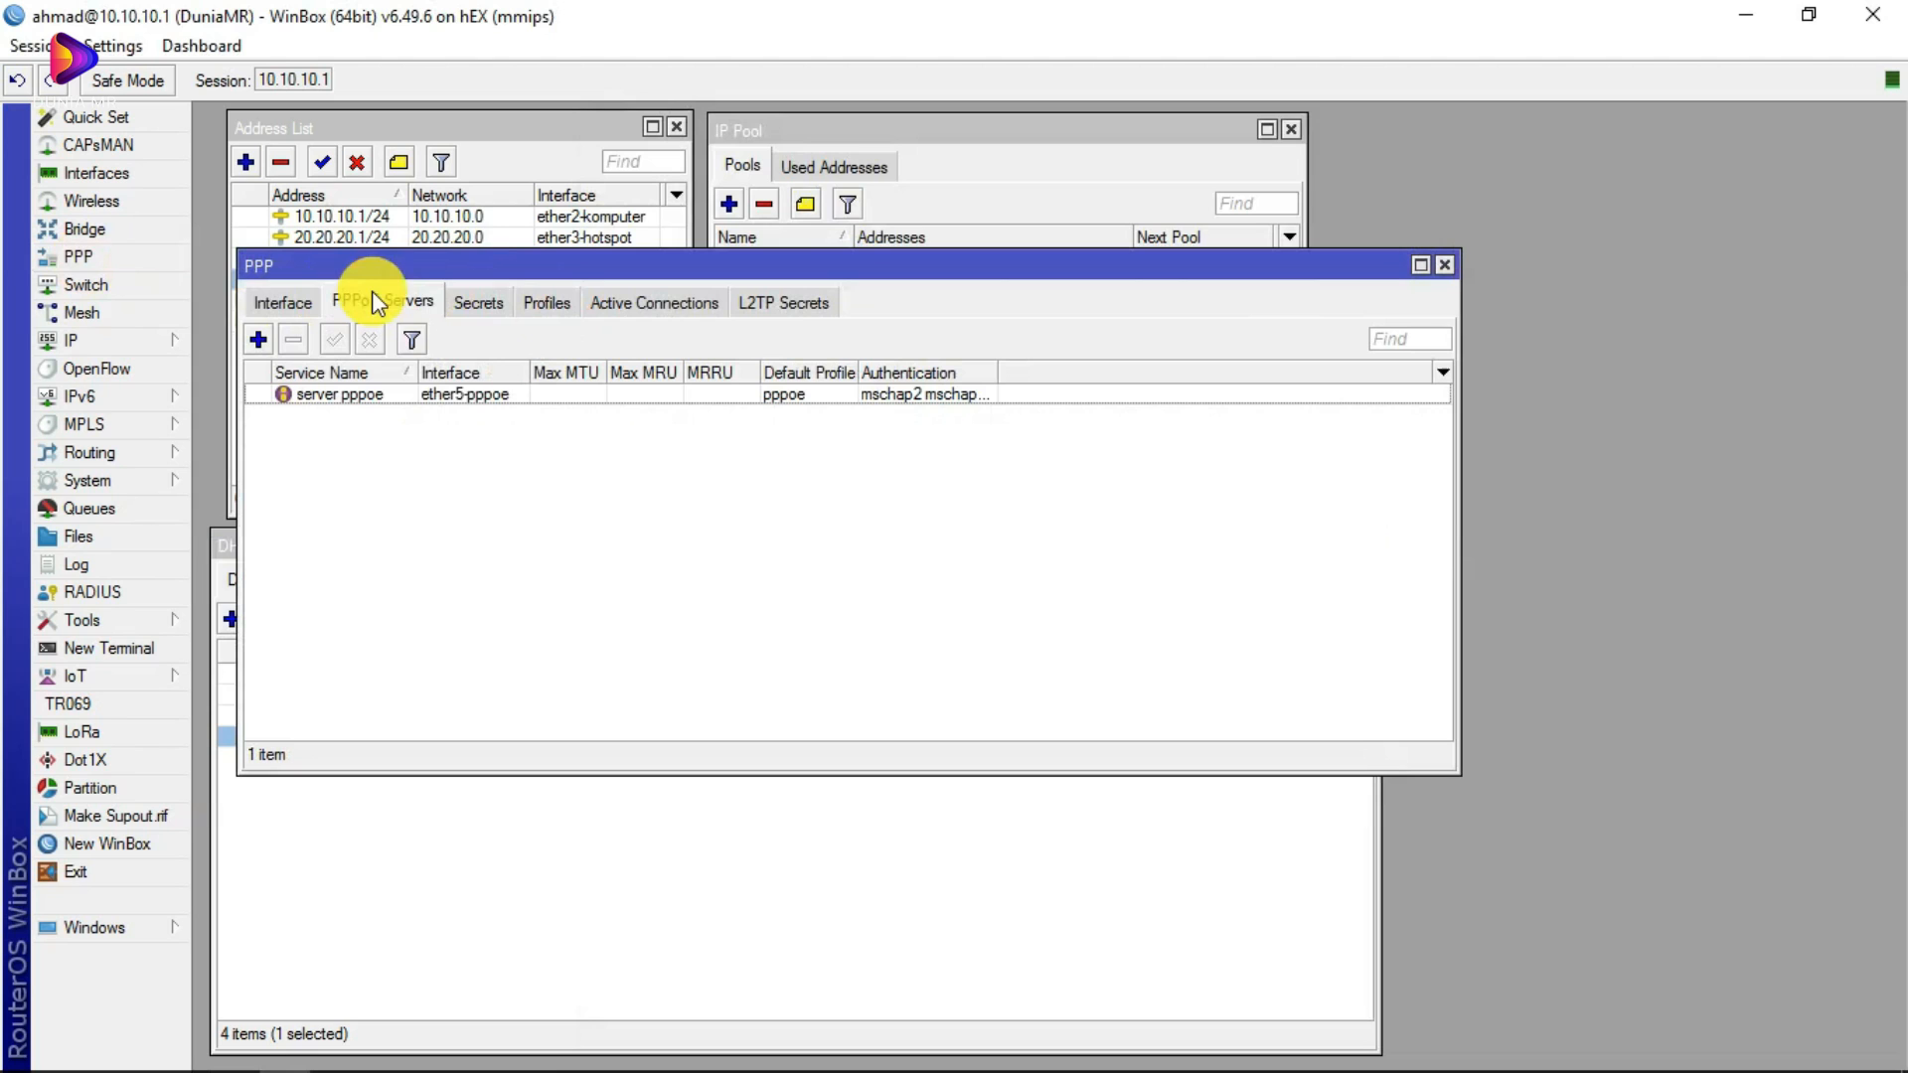
click(477, 304)
click(264, 1051)
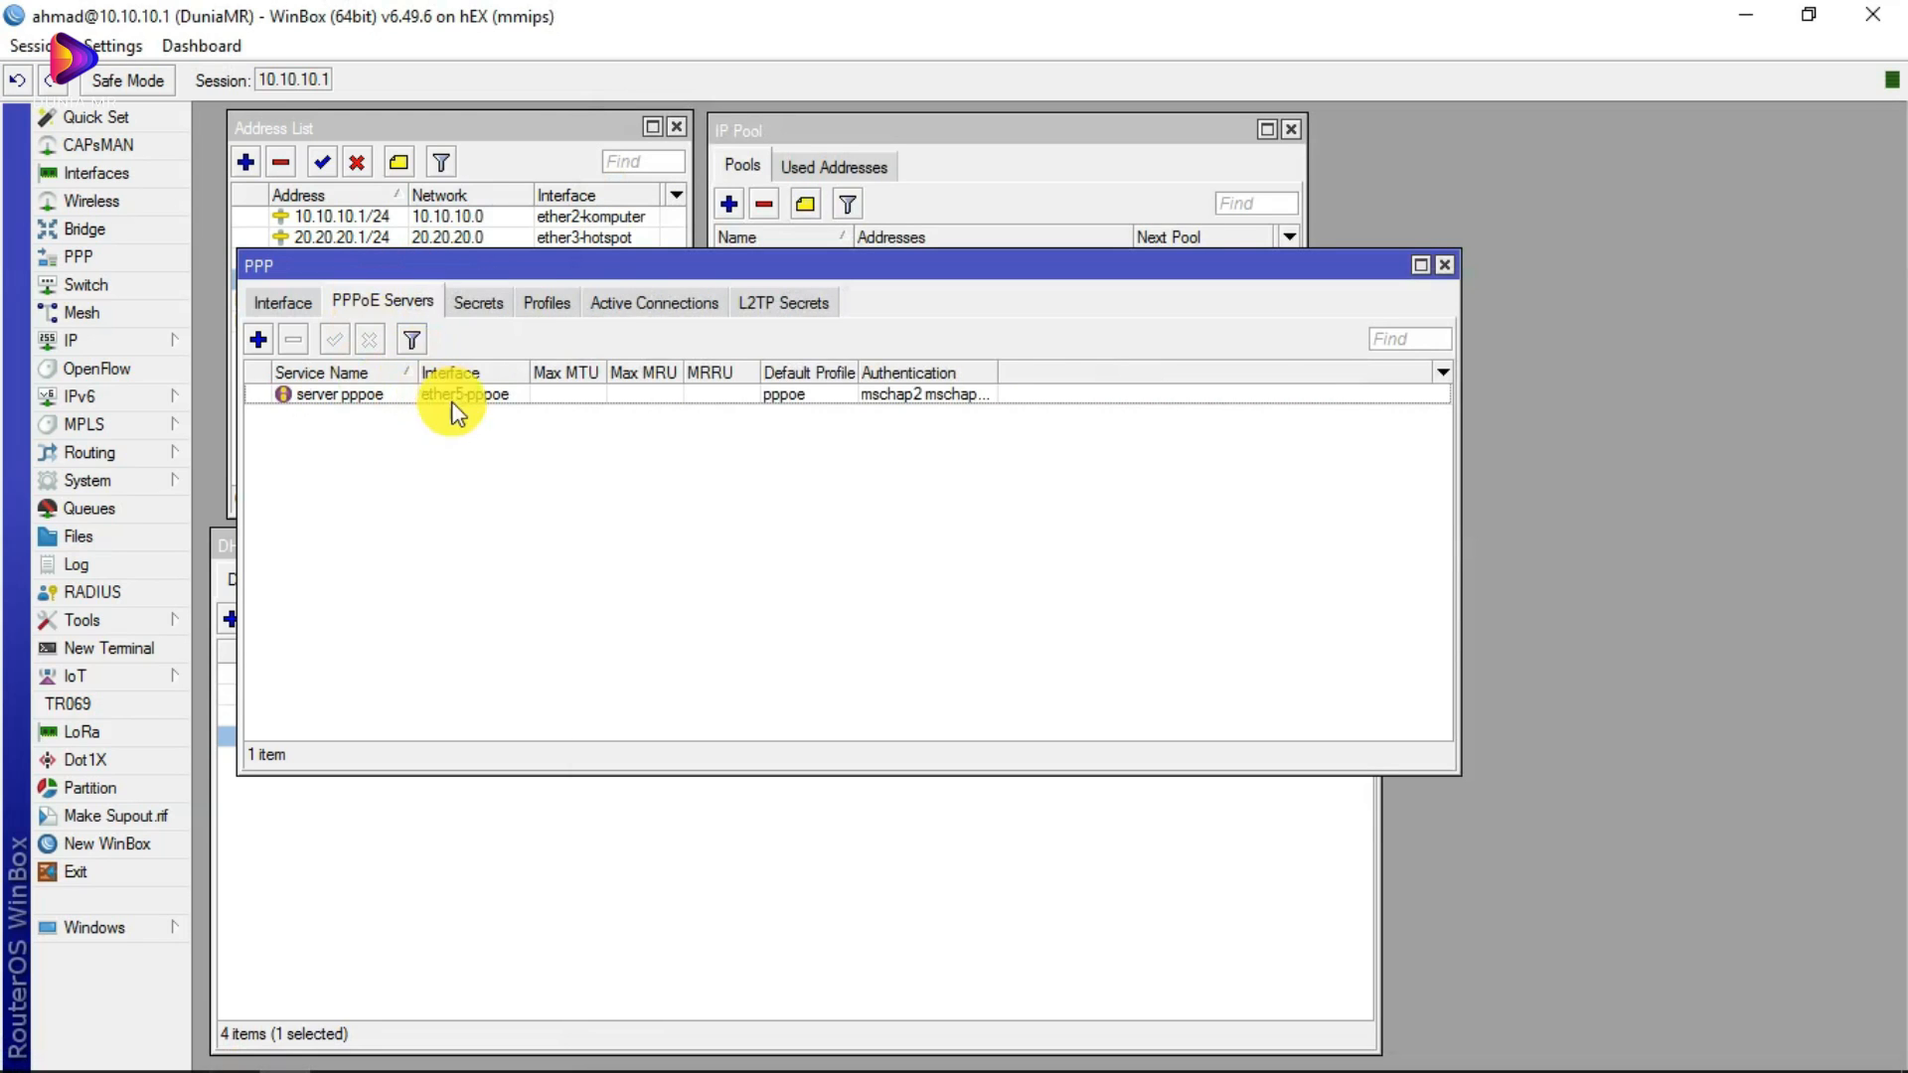
click(478, 302)
Step: Open the pppoe profile, keep dhcp_pppoe as the remote pool, and confirm it
click(544, 308)
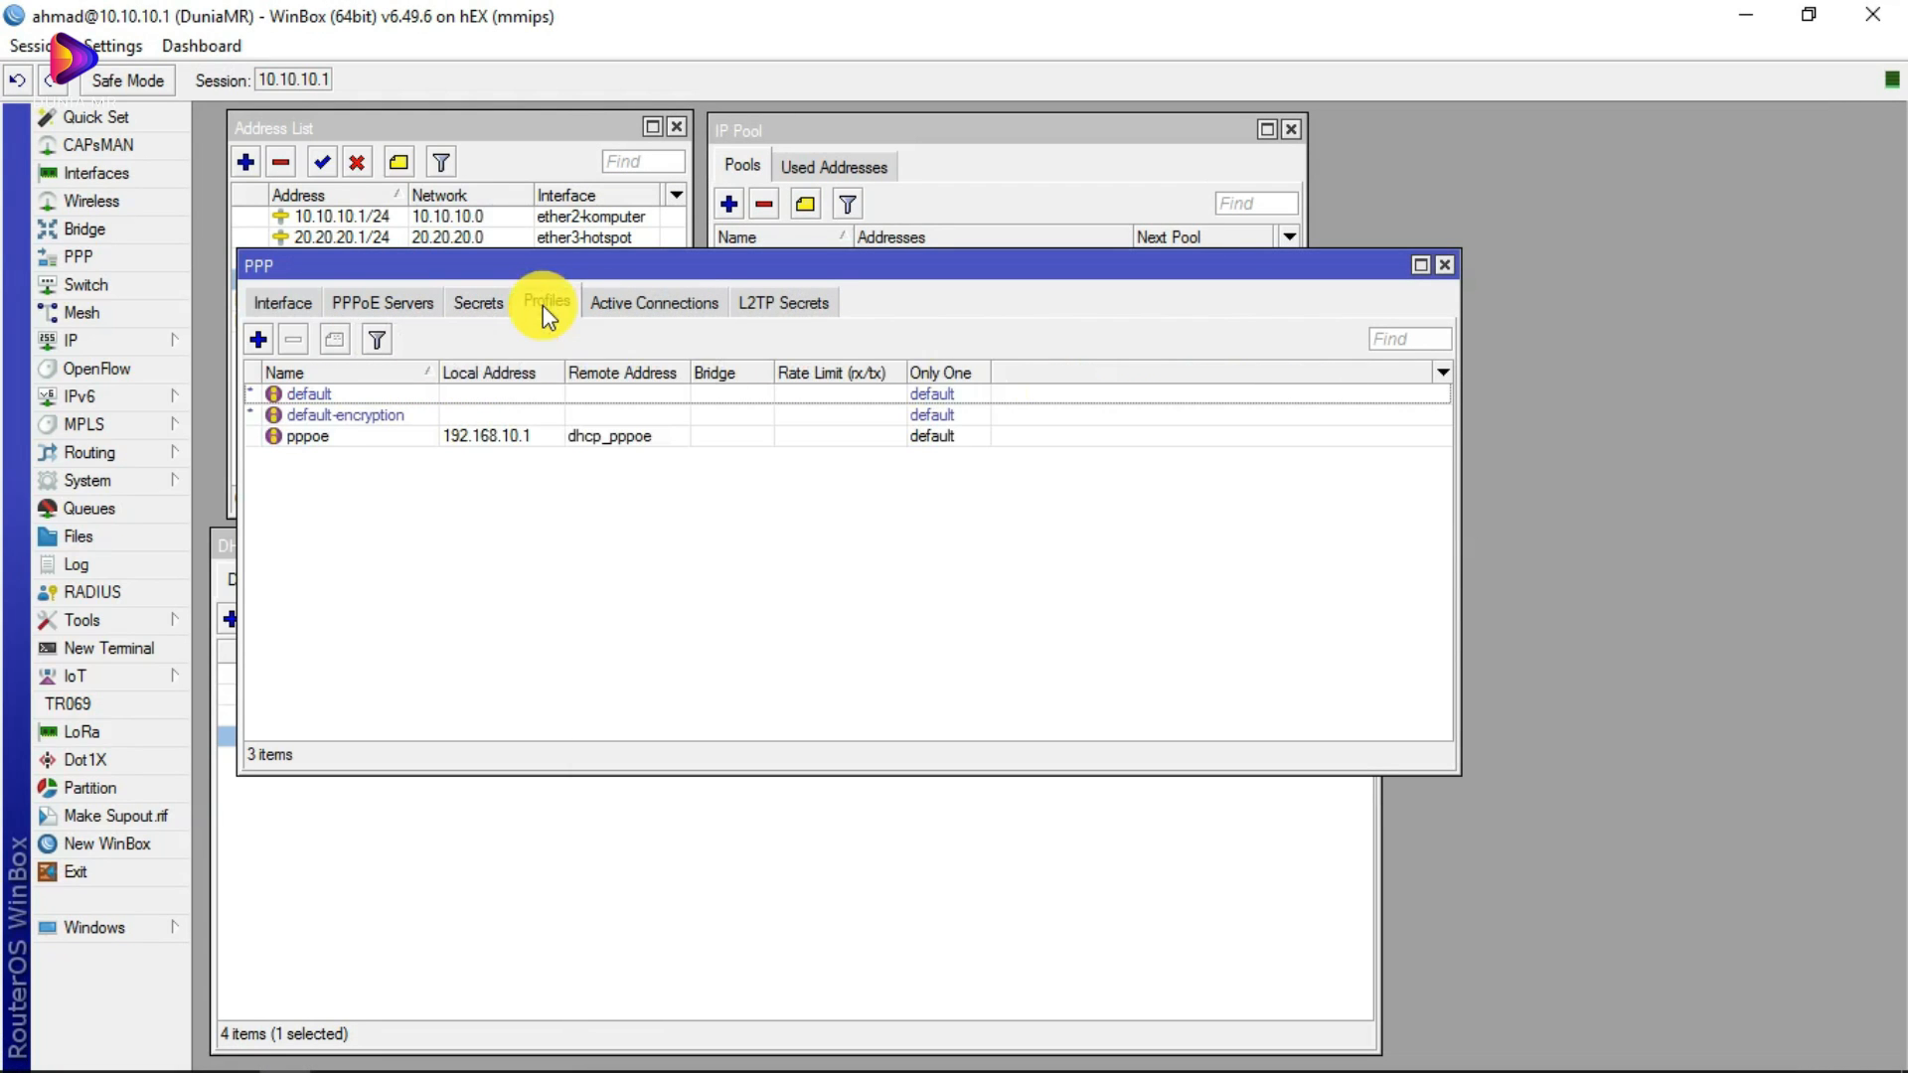
double_click(608, 438)
click(1372, 336)
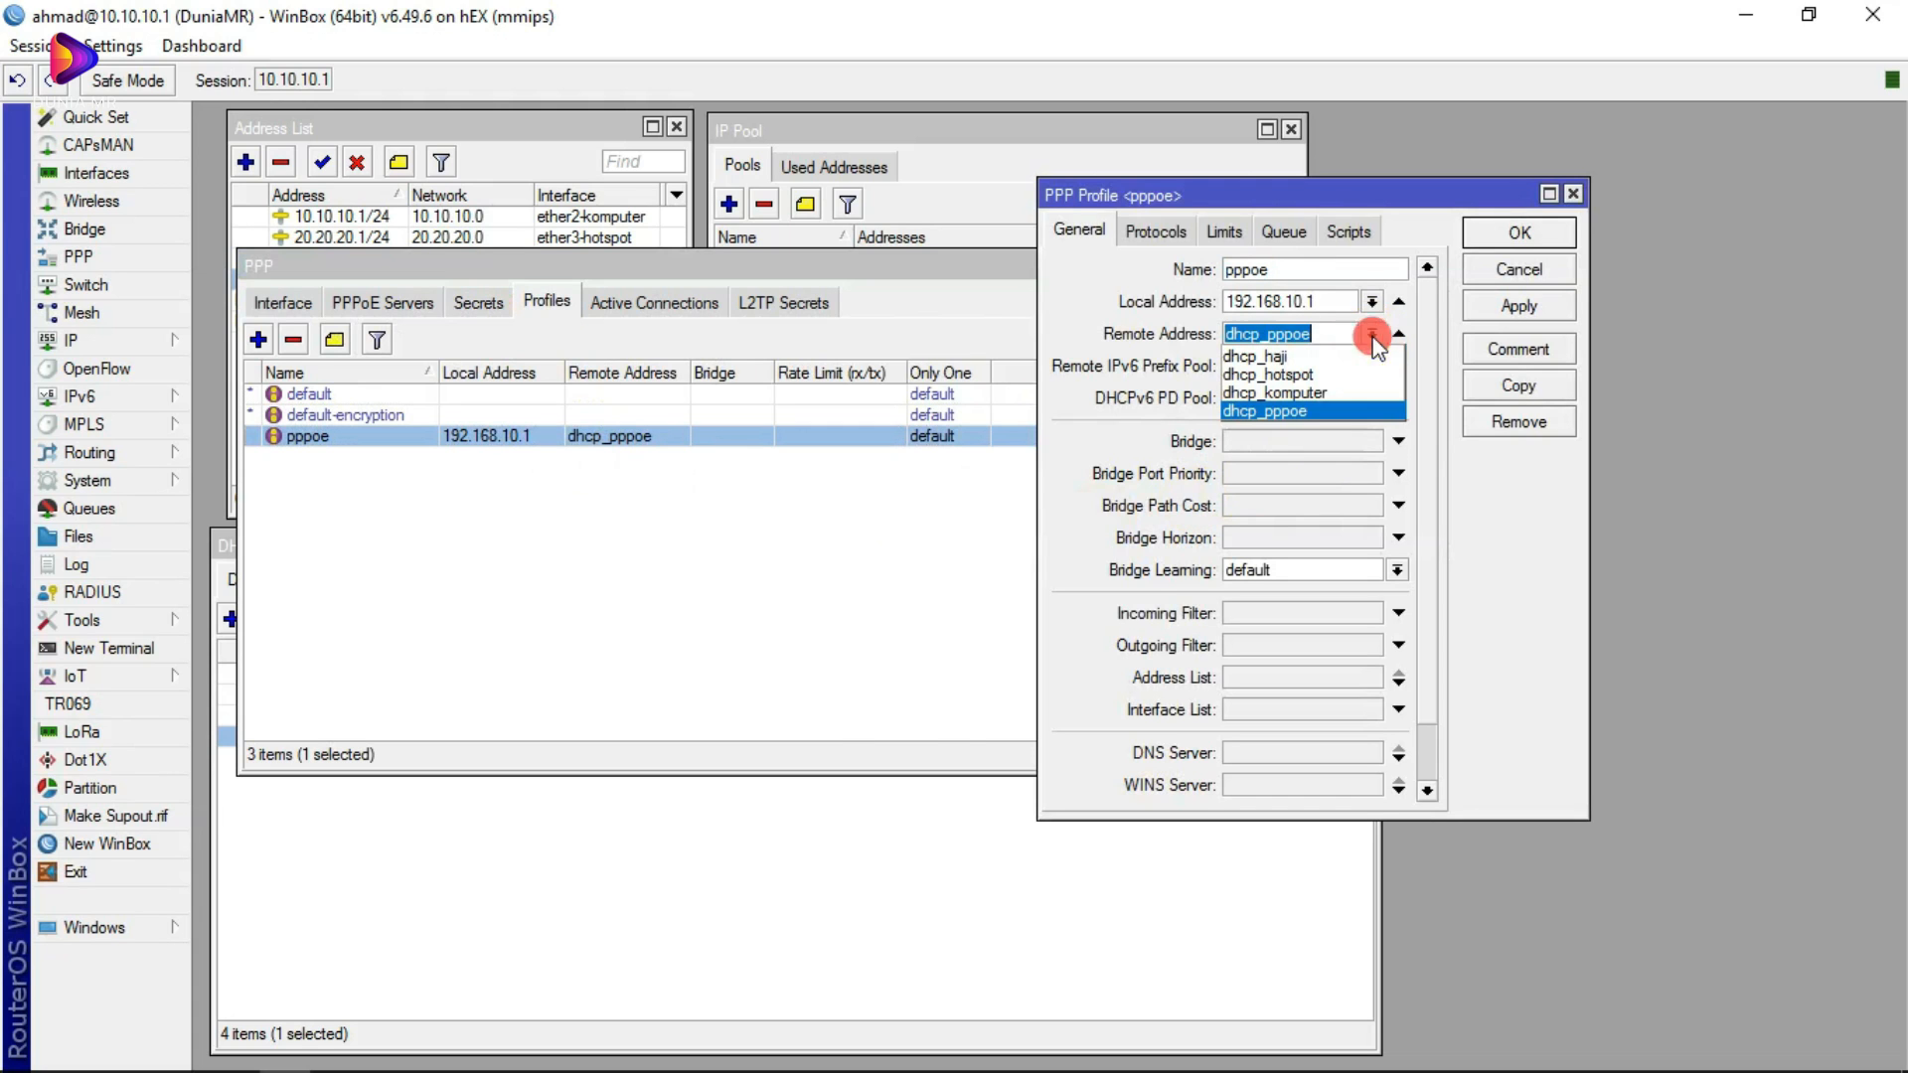
click(1373, 336)
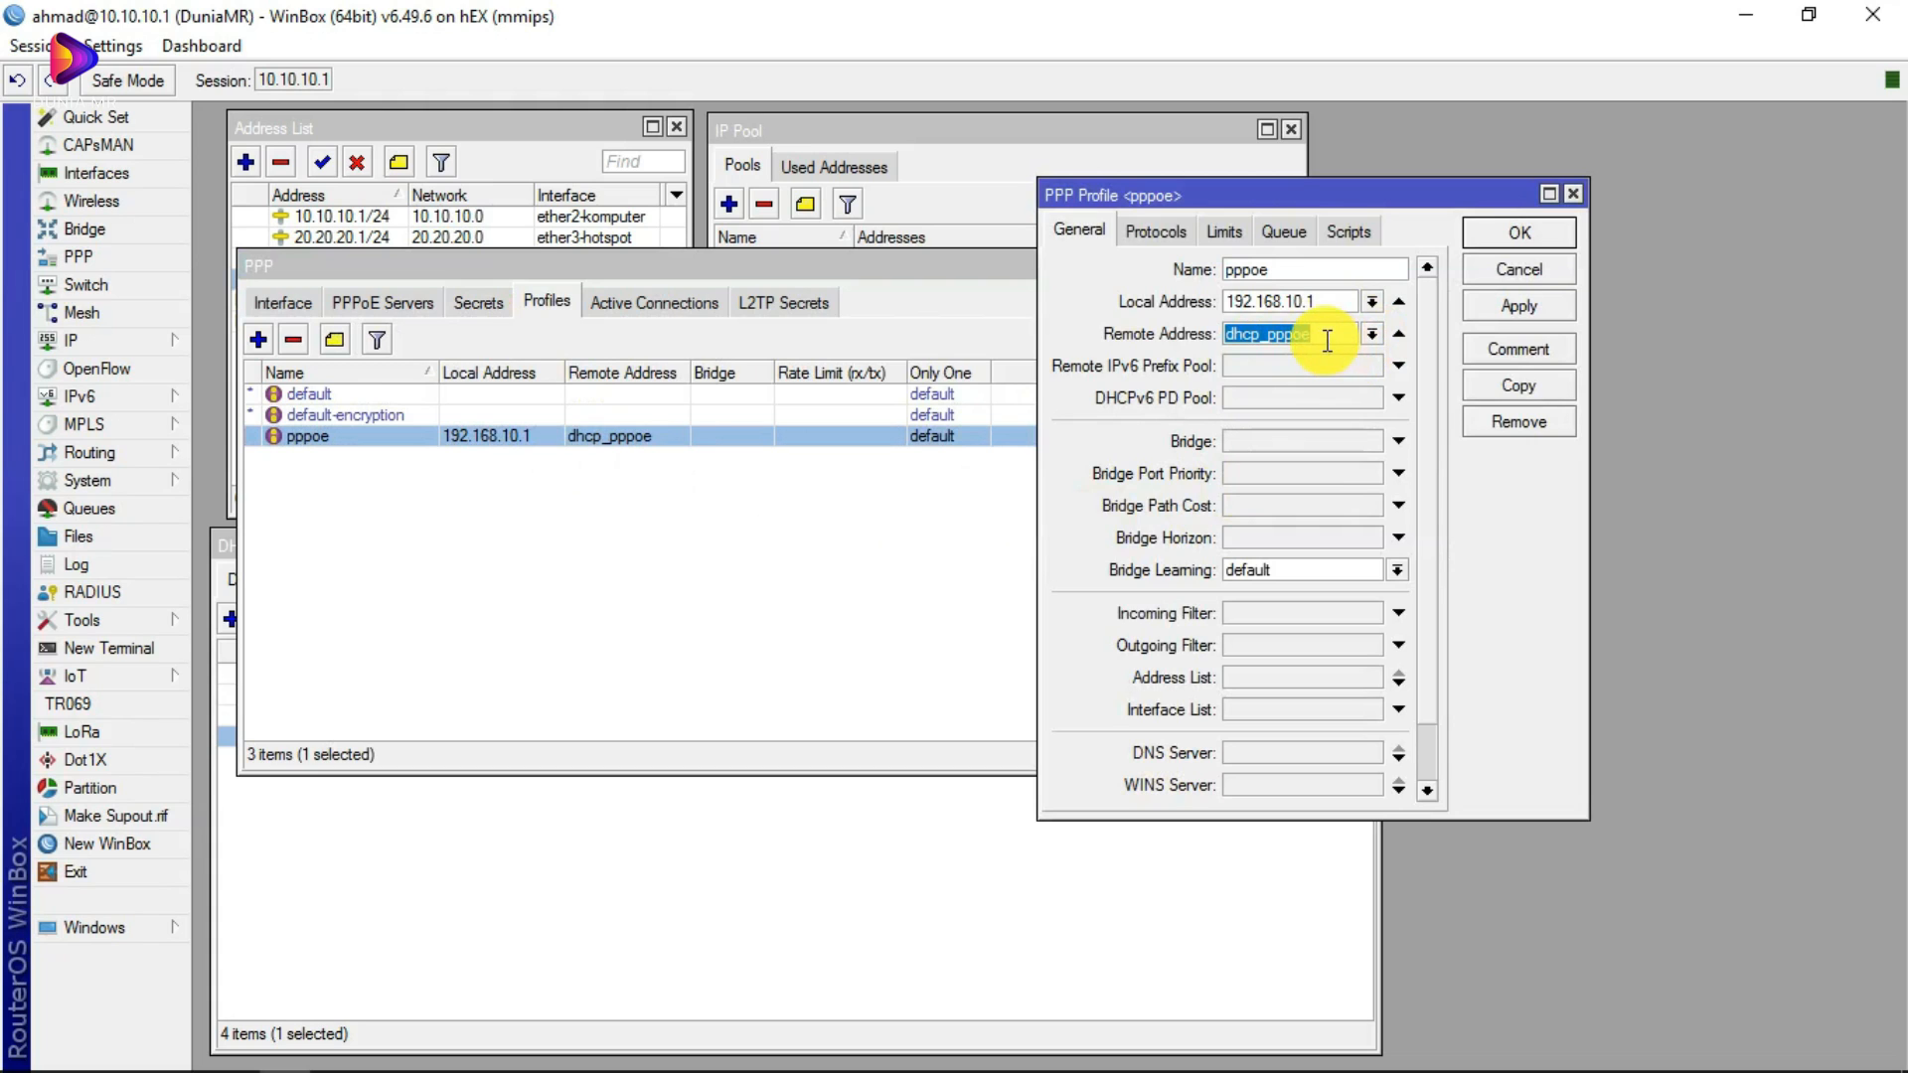
click(1535, 241)
click(1574, 195)
Step: Recheck the PPPoE servers list and look over the pppoe profile once more
click(403, 302)
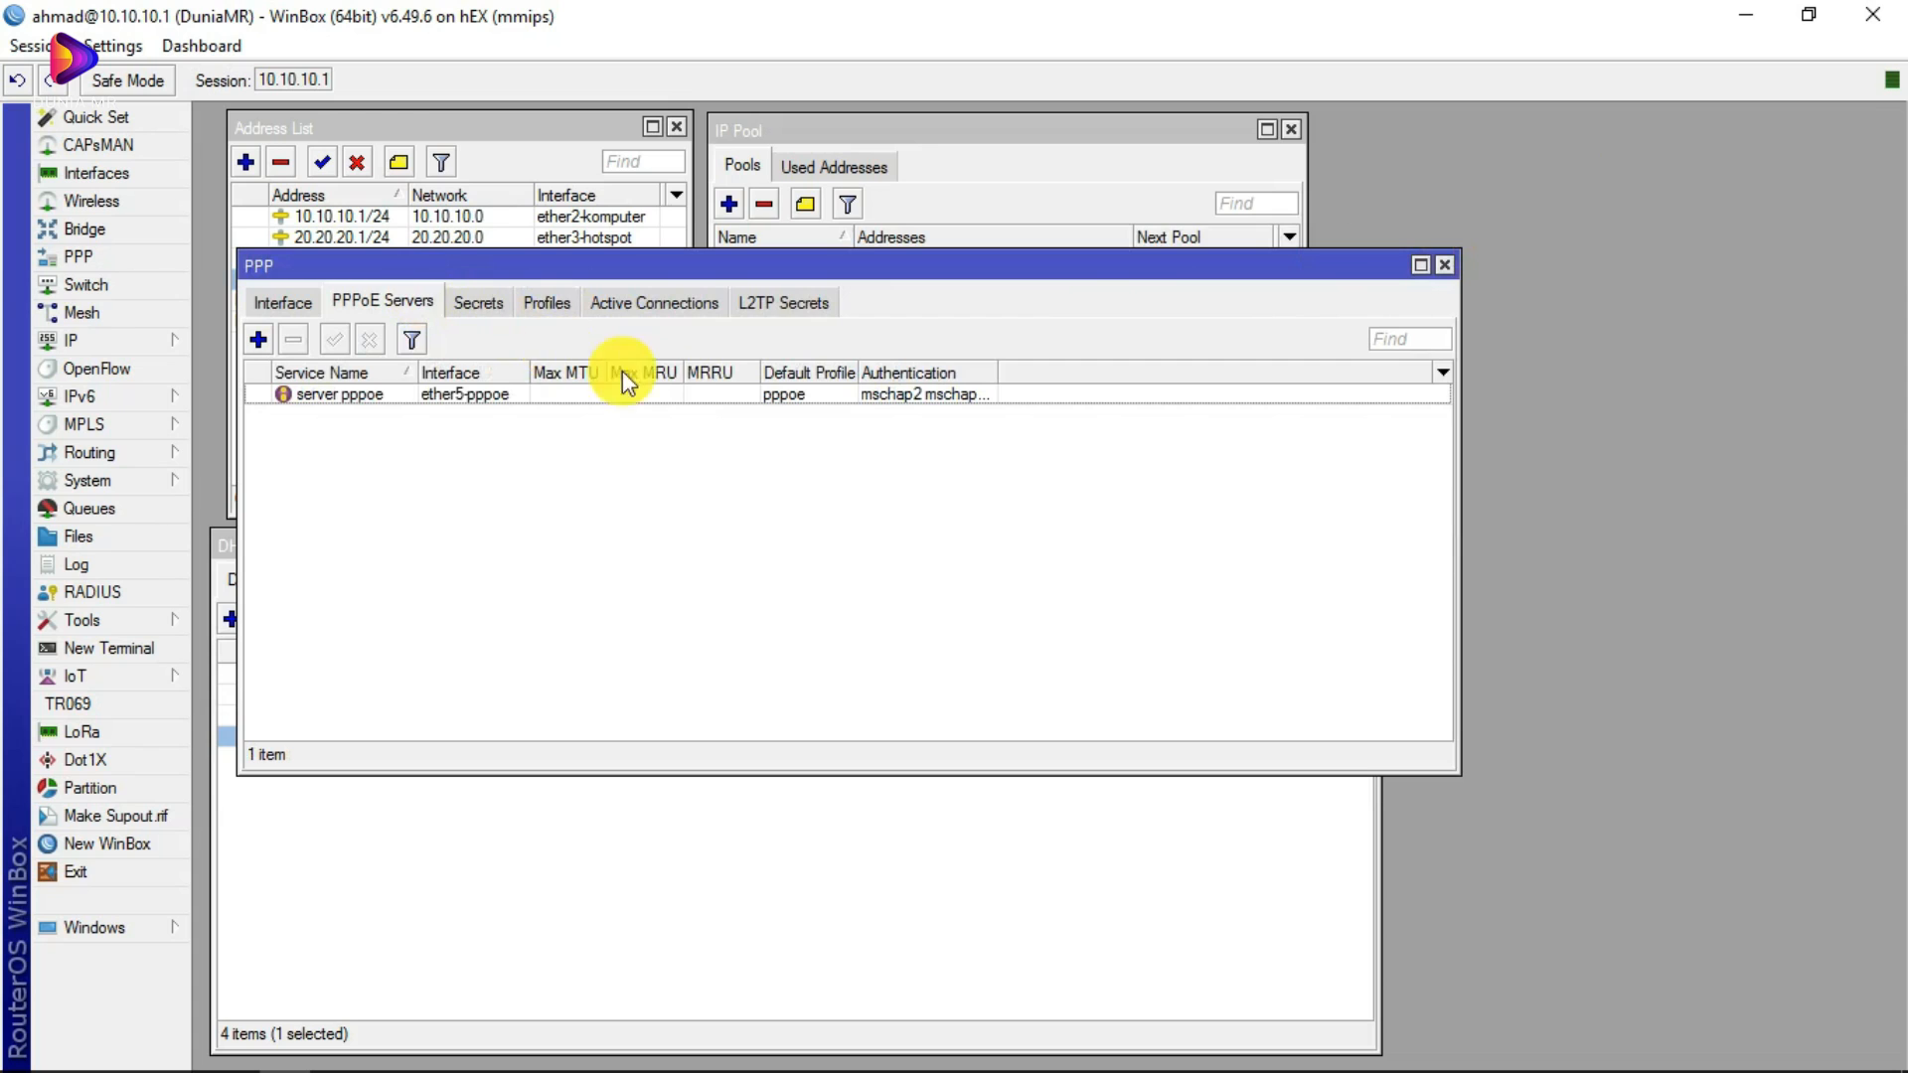
click(568, 304)
double_click(597, 435)
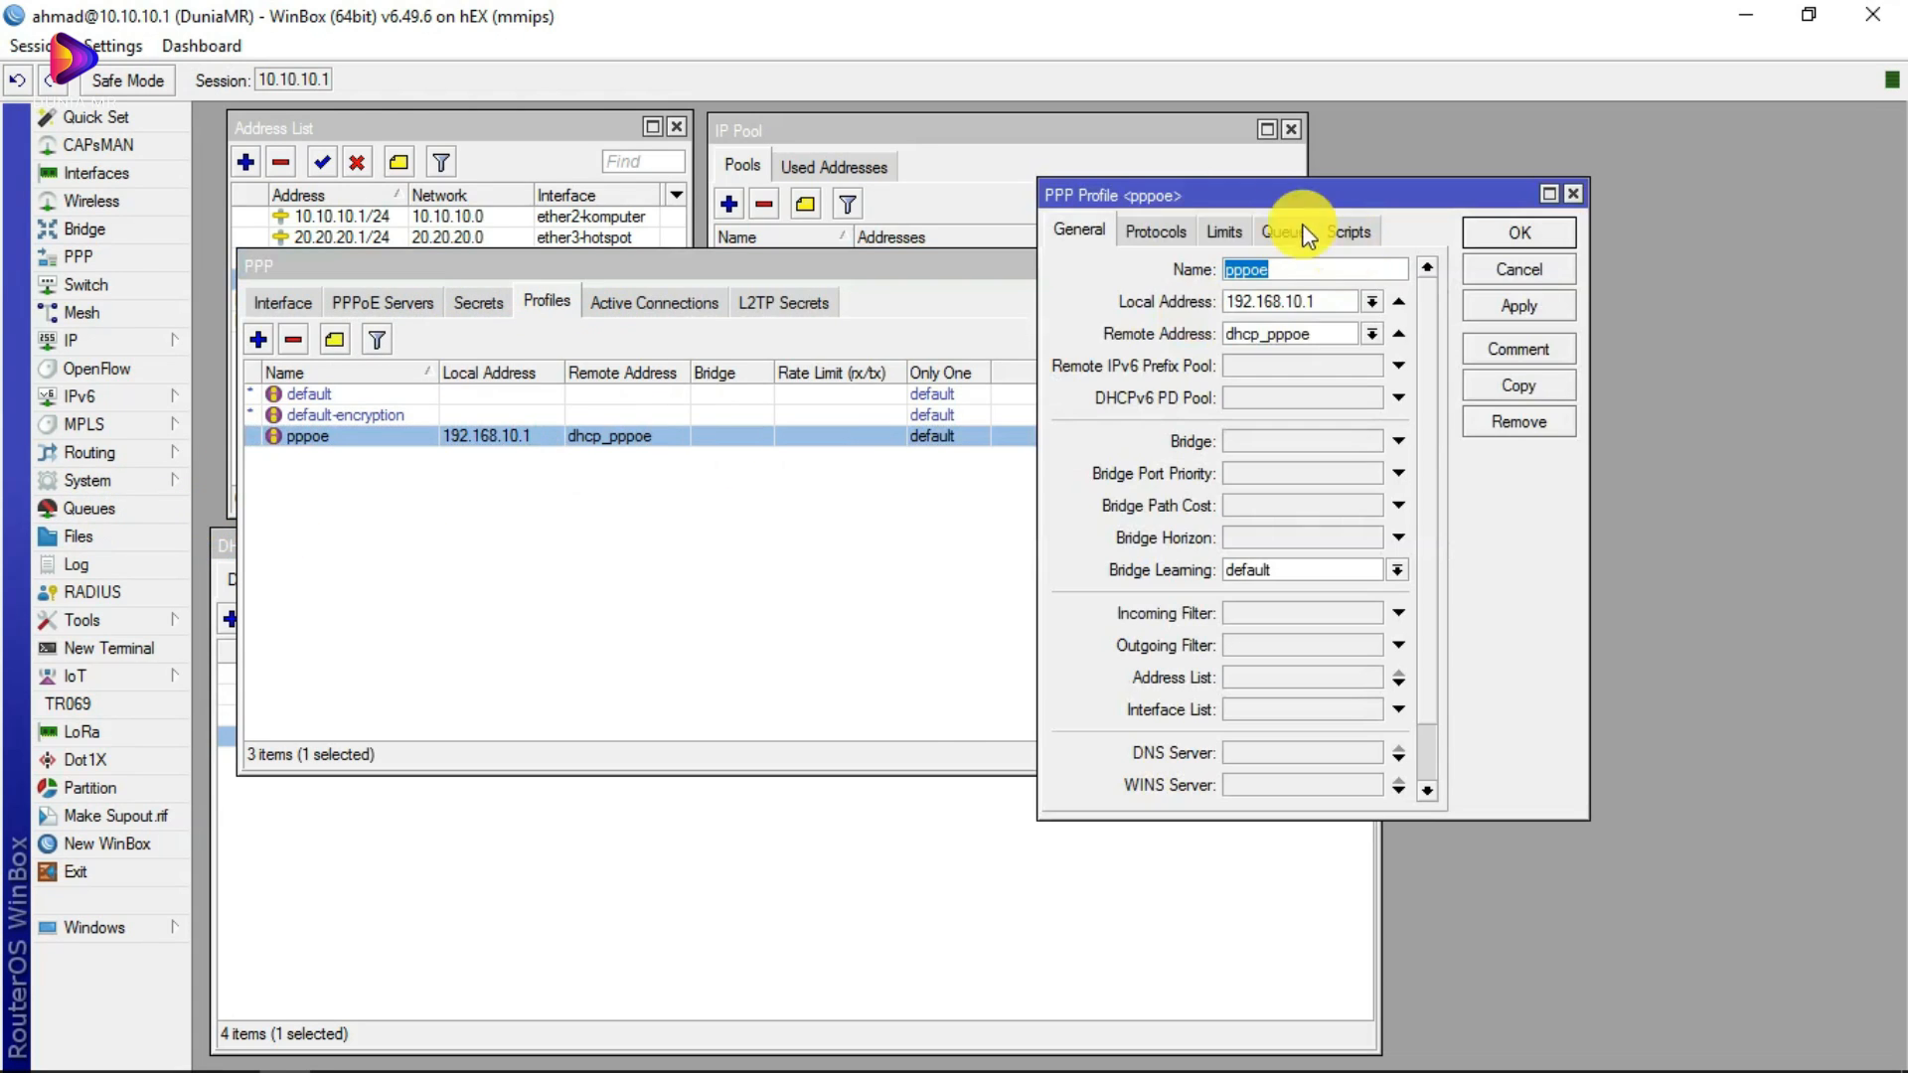
click(1574, 195)
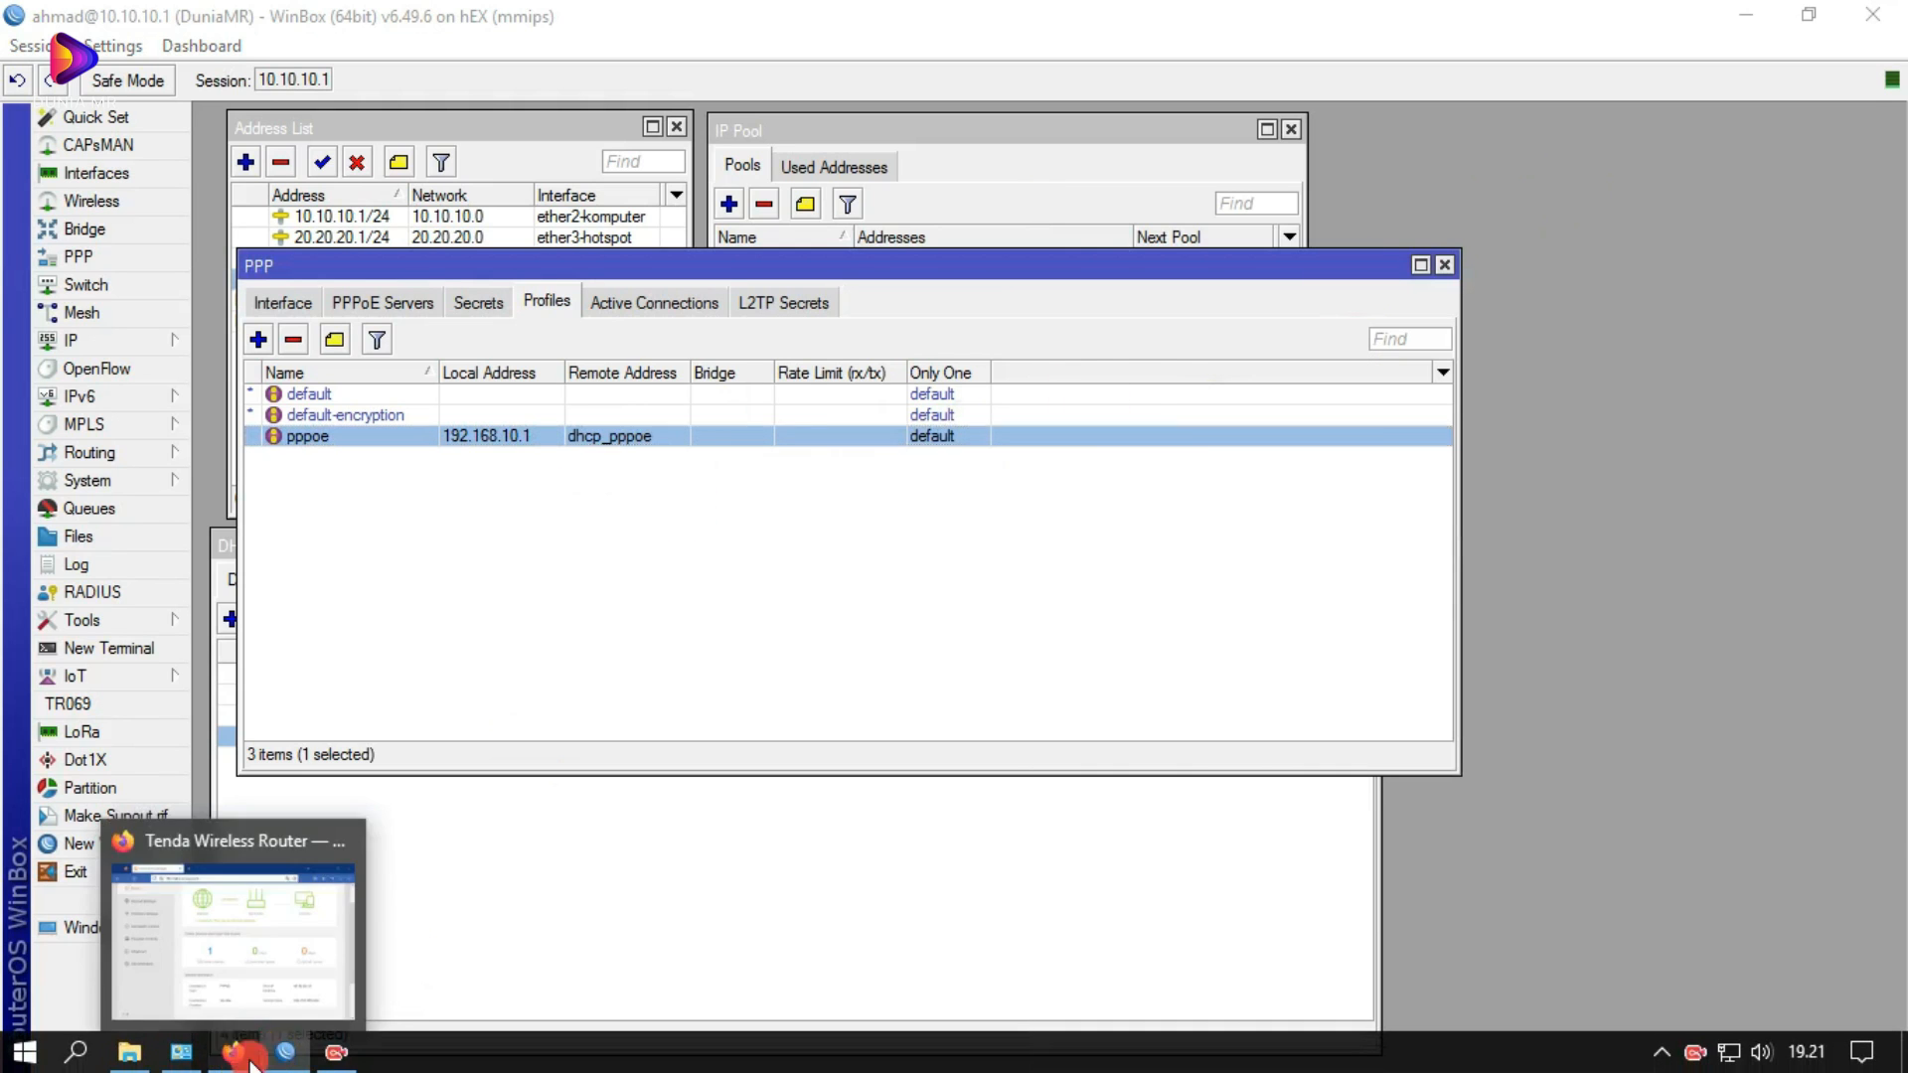
Step: Scroll Tenda's Status page to System Information to confirm WAN IP 40.40.40.15
click(251, 1060)
scroll(1206, 690, down, 5)
scroll(1265, 616, up, 6)
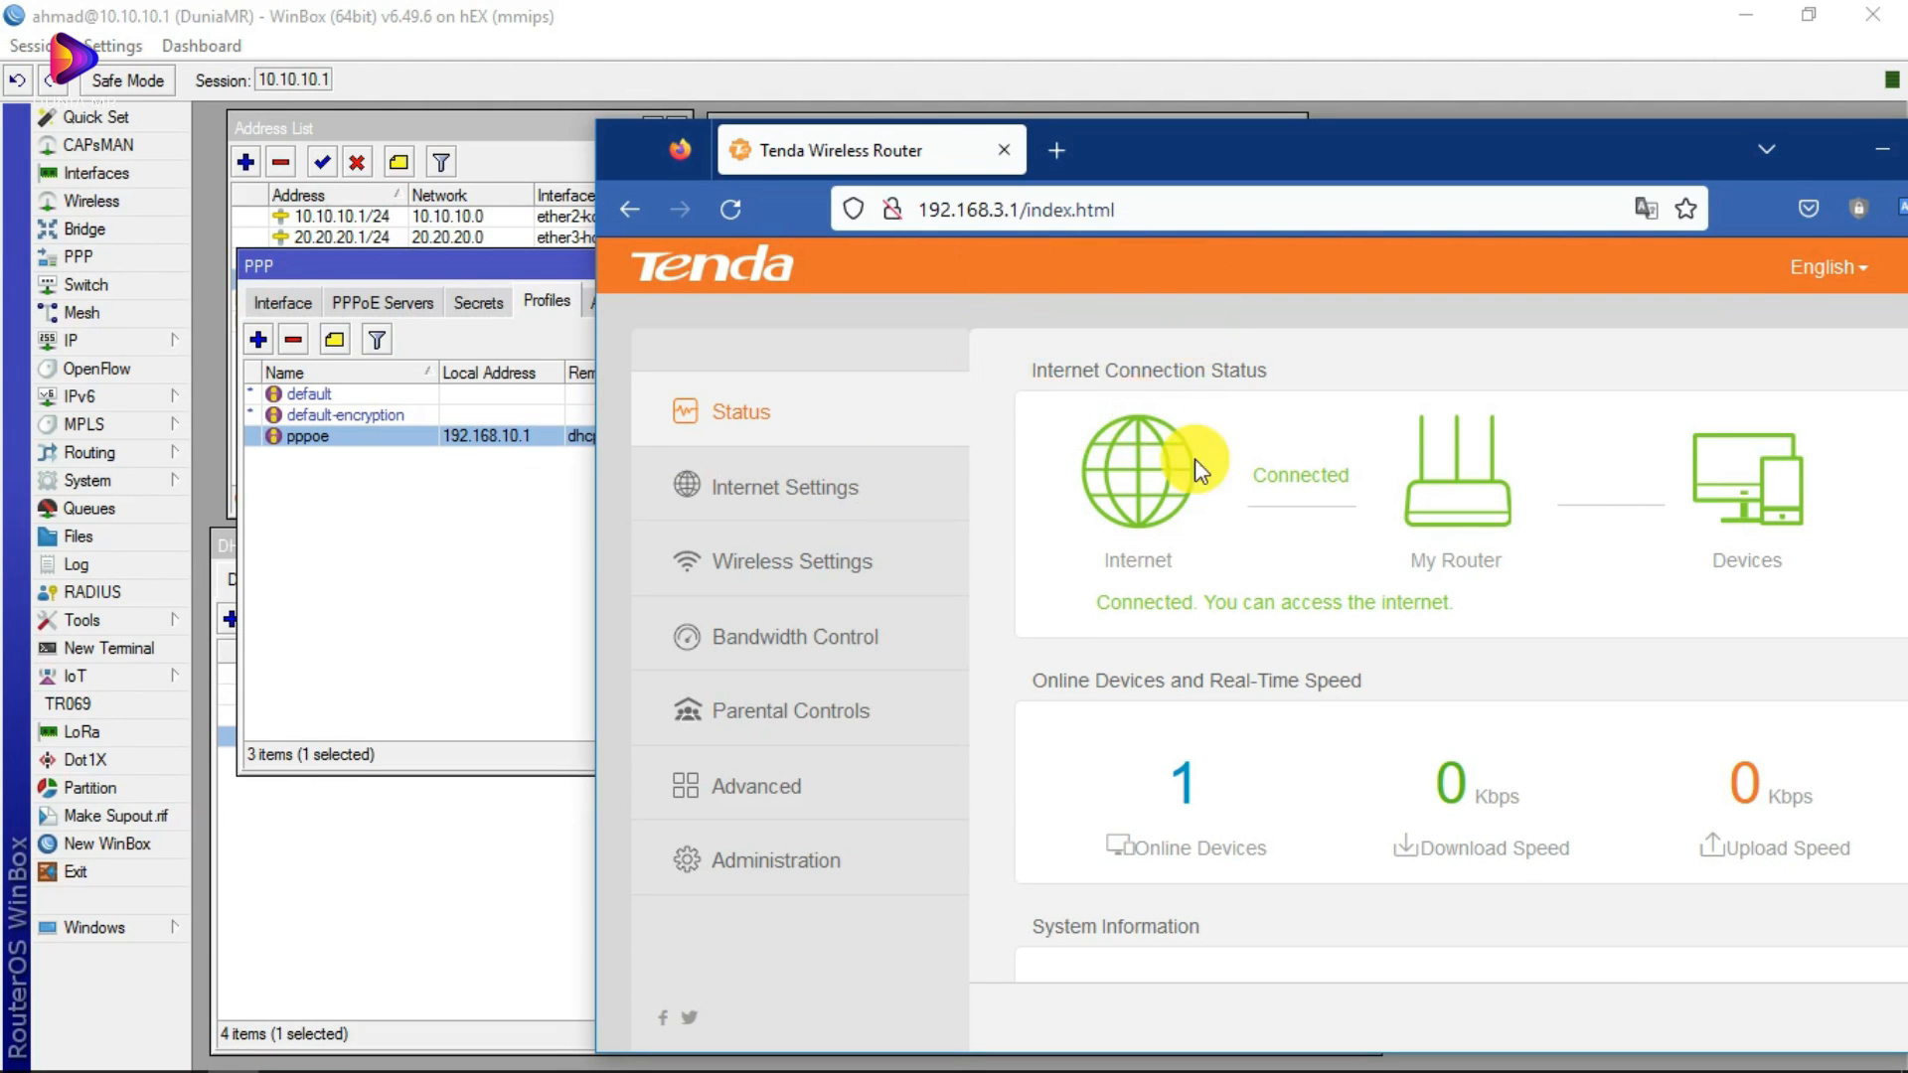
scroll(1240, 652, down, 4)
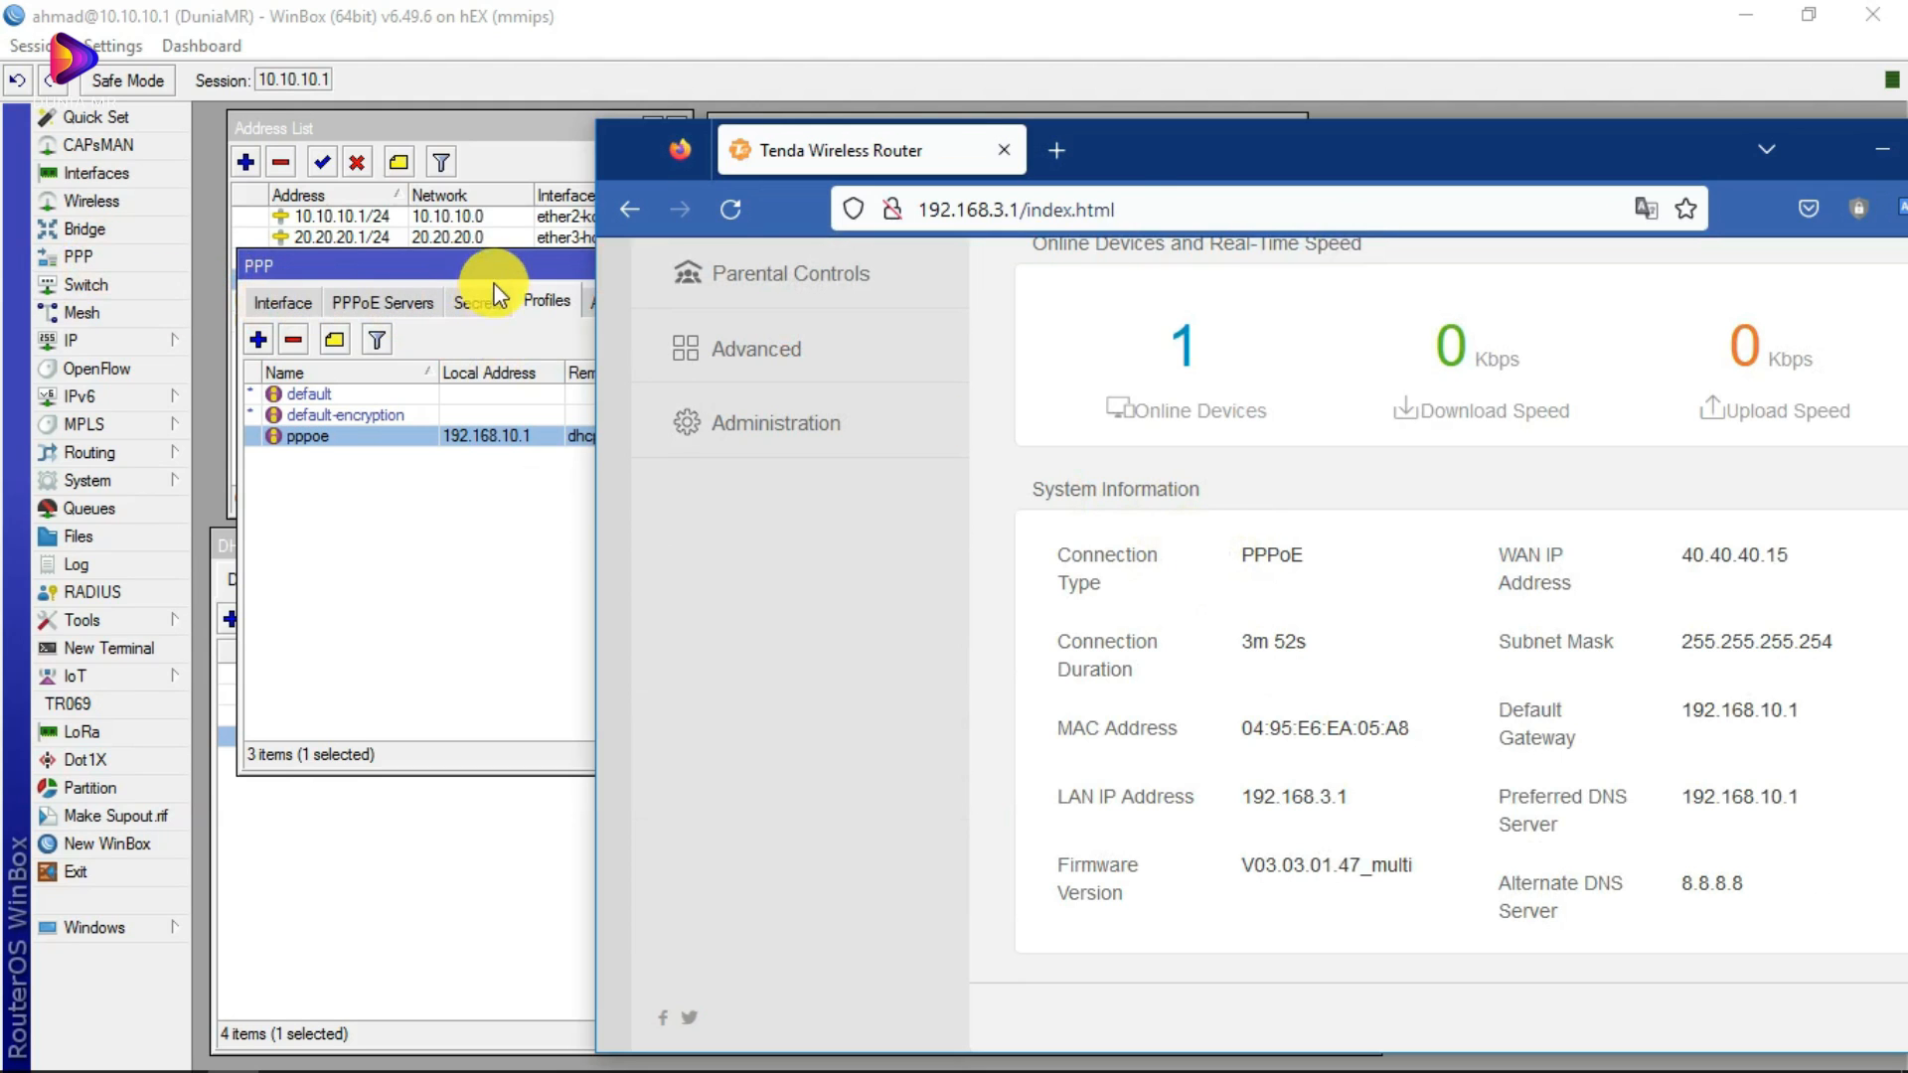
Step: In WinBox's PPP window, view the PPPoE servers and then the secrets list
click(516, 296)
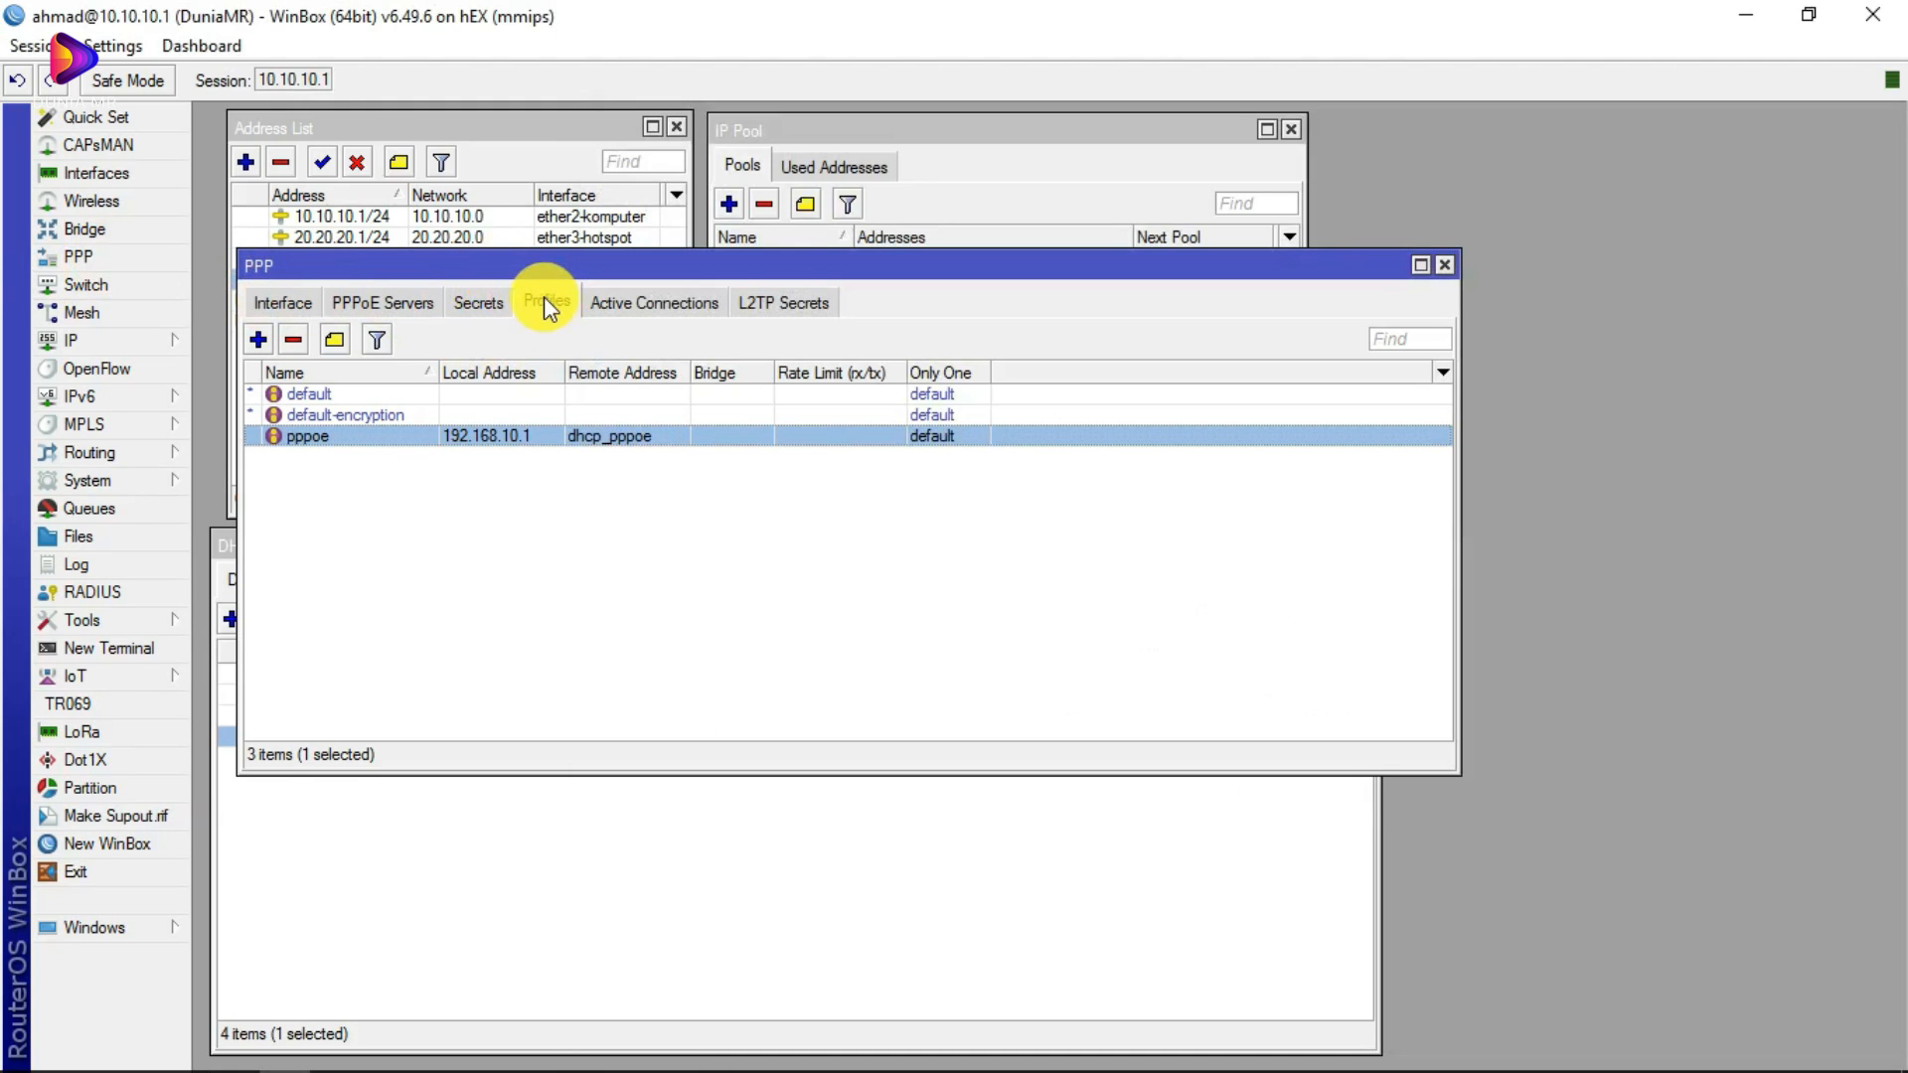
click(385, 300)
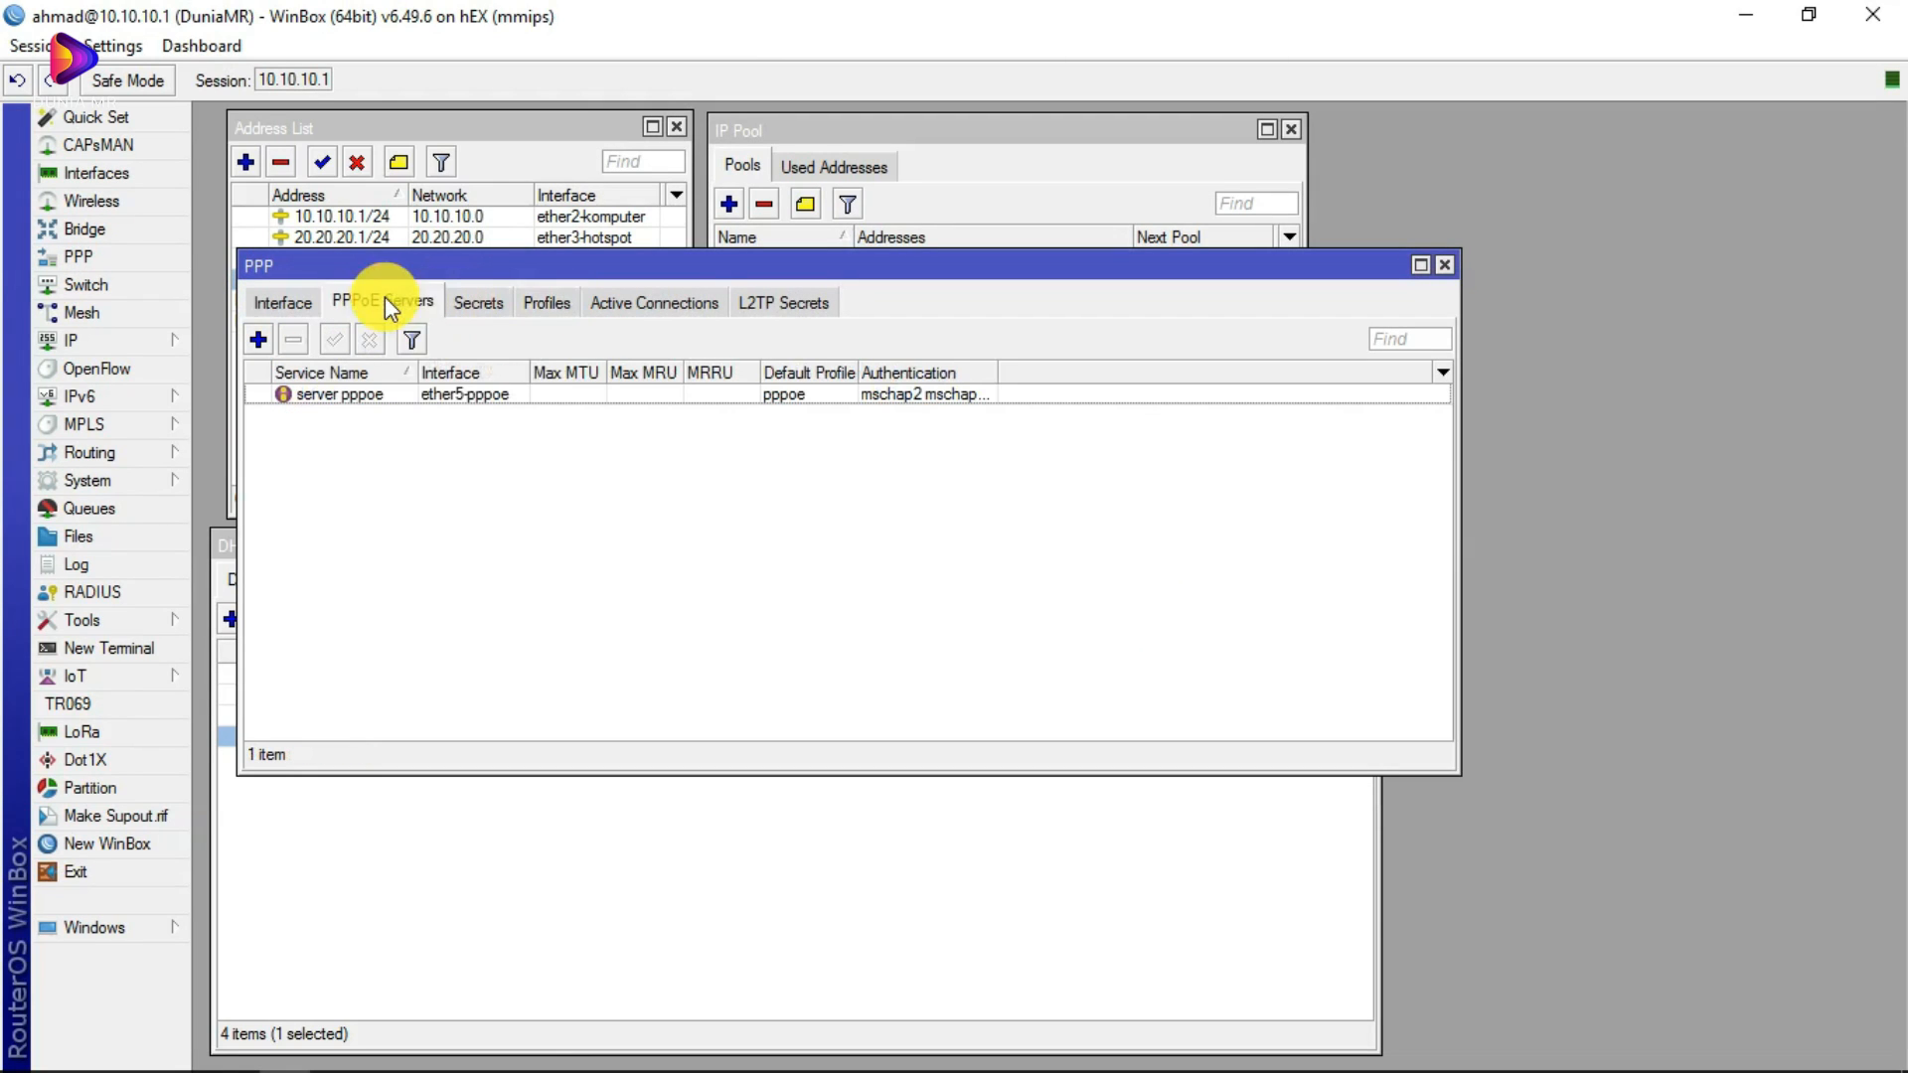
click(481, 303)
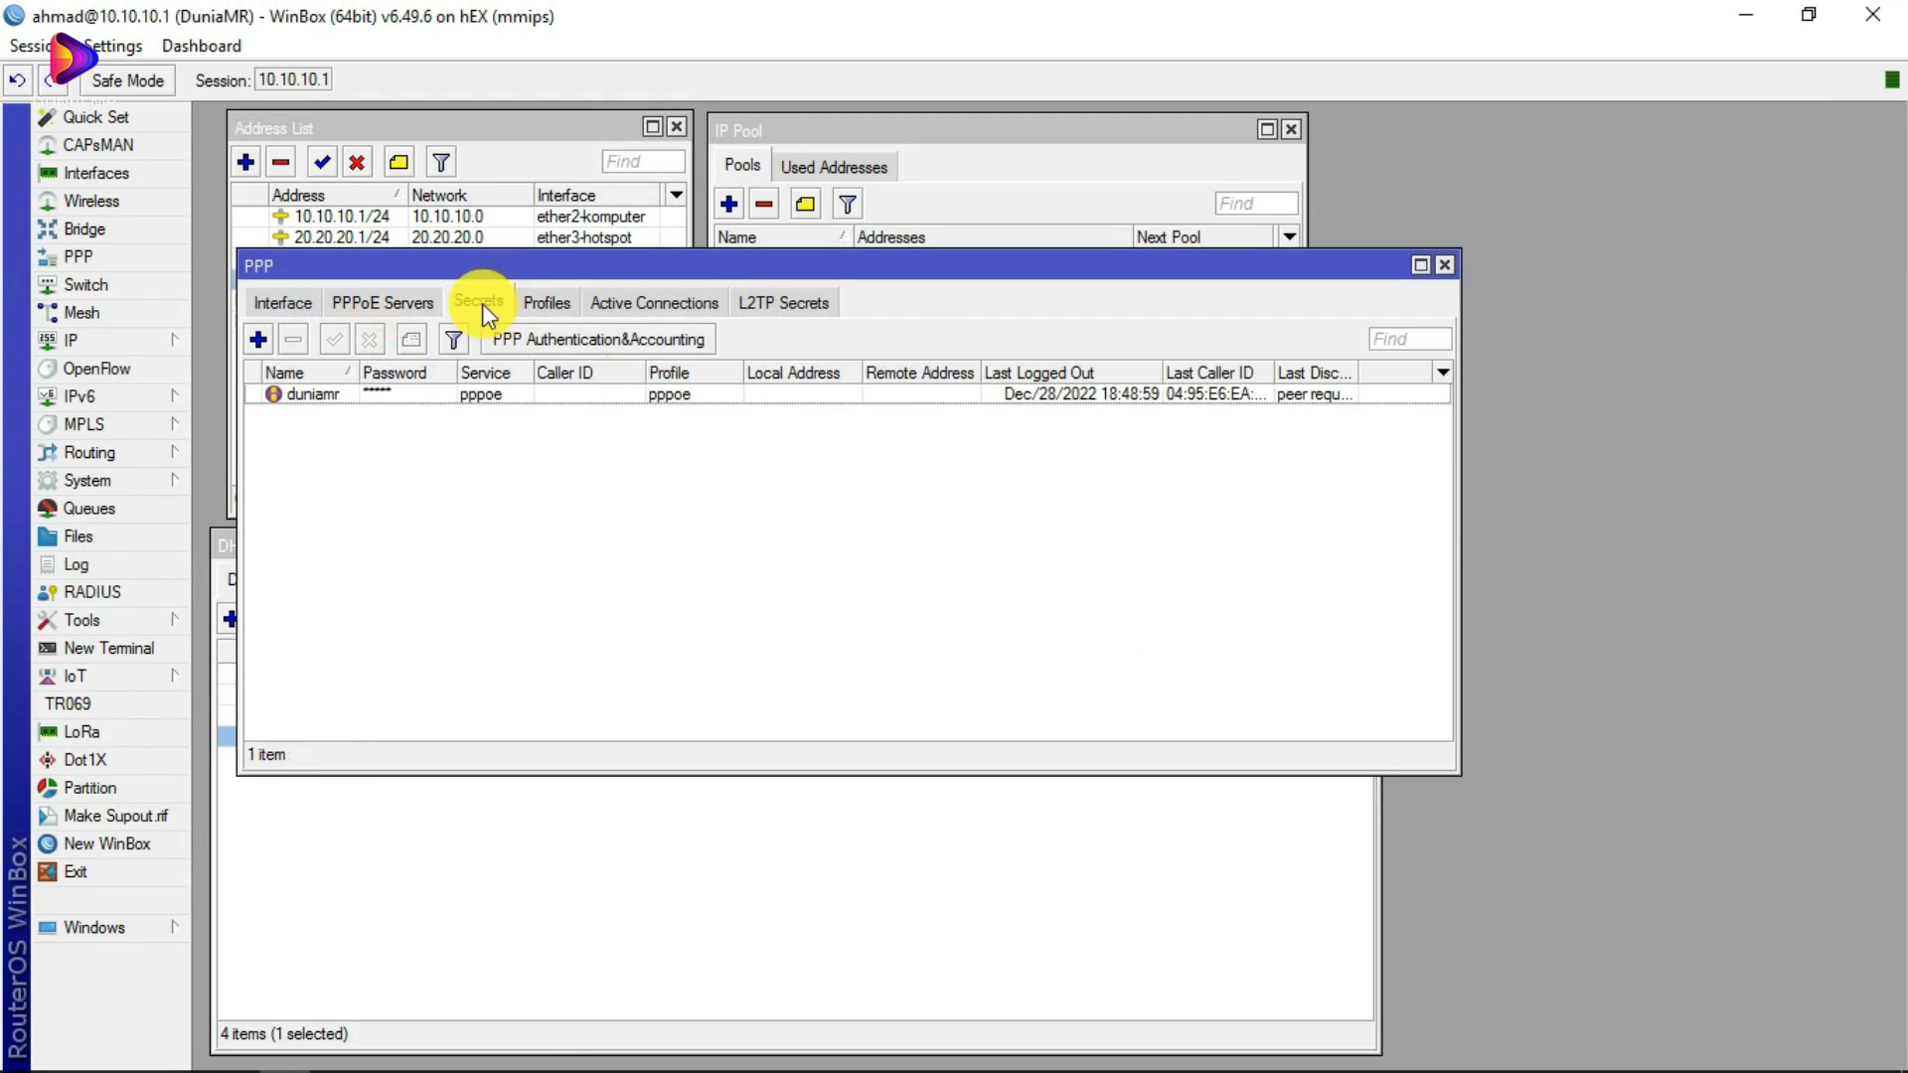
Step: Start a new PPPoE service and look through its interface and profile choices without changing them
click(403, 296)
click(258, 338)
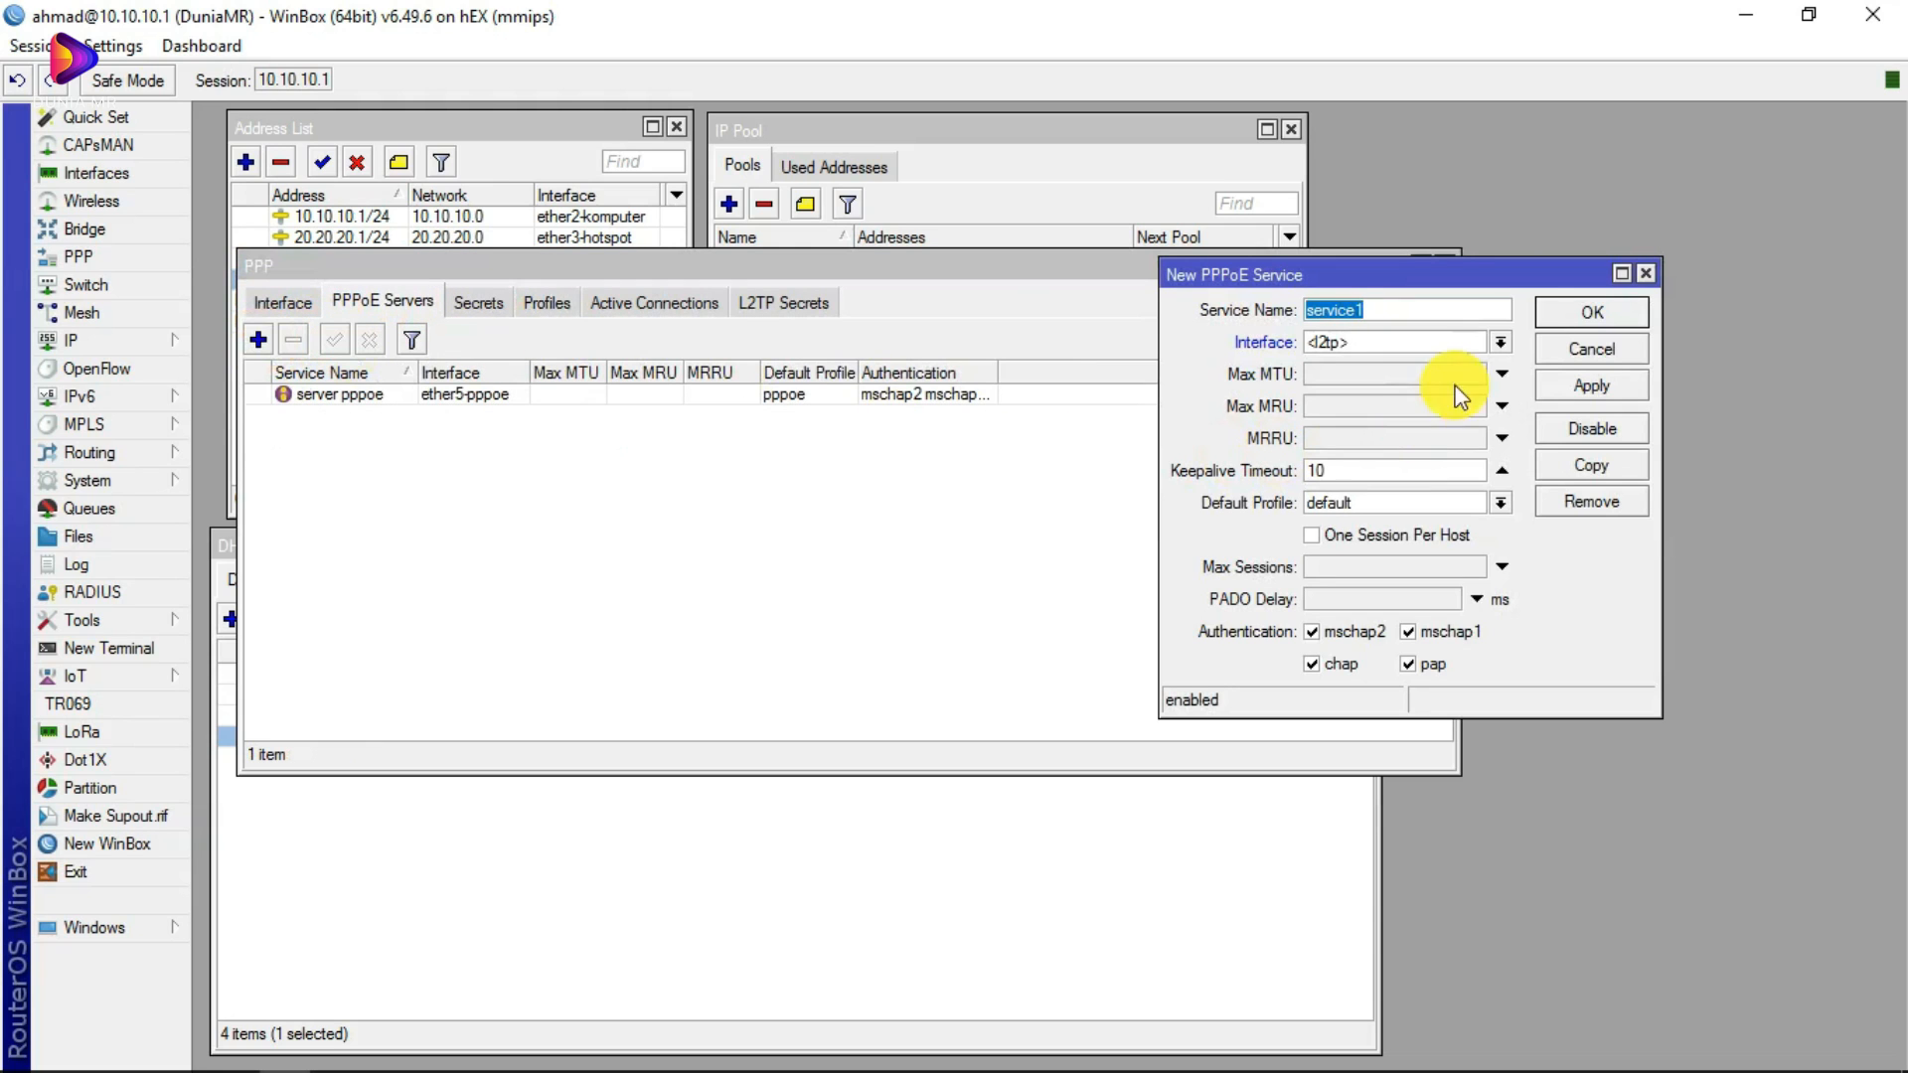
click(1499, 343)
click(1369, 463)
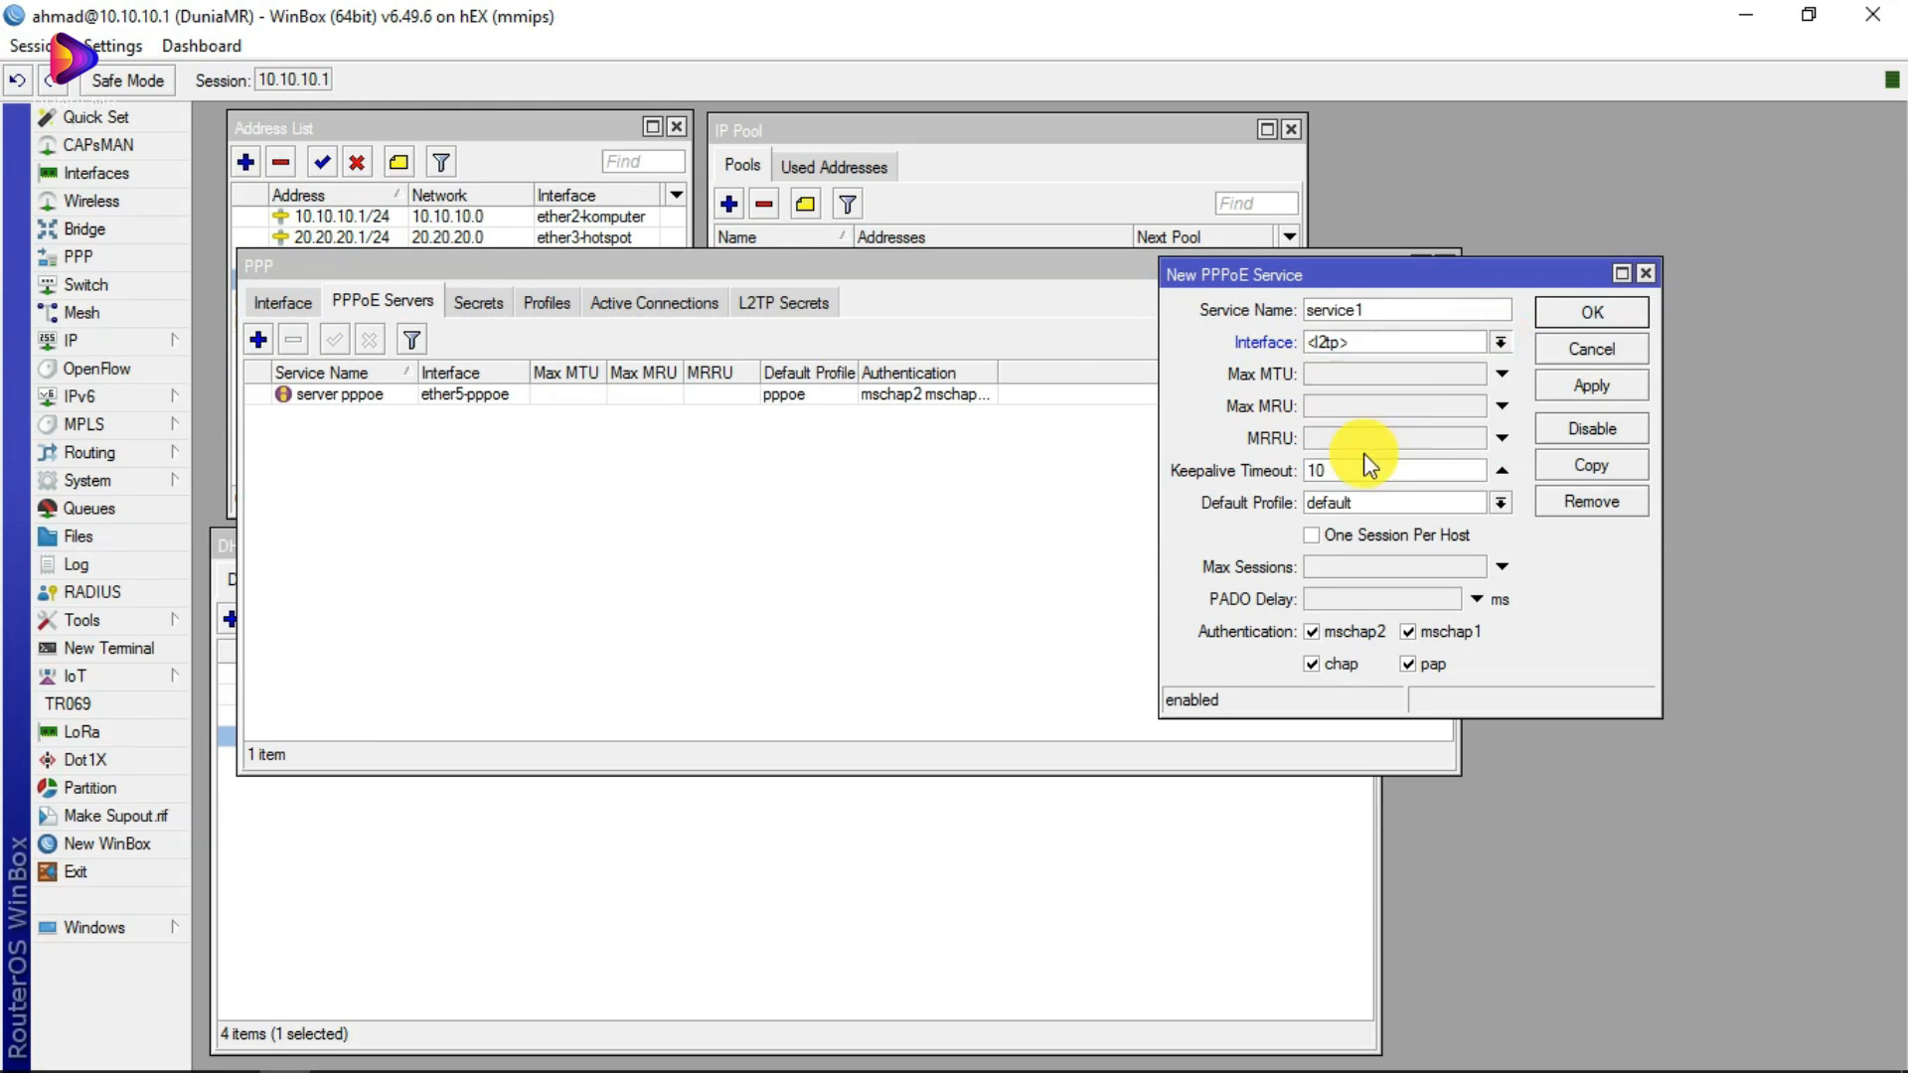
click(1504, 504)
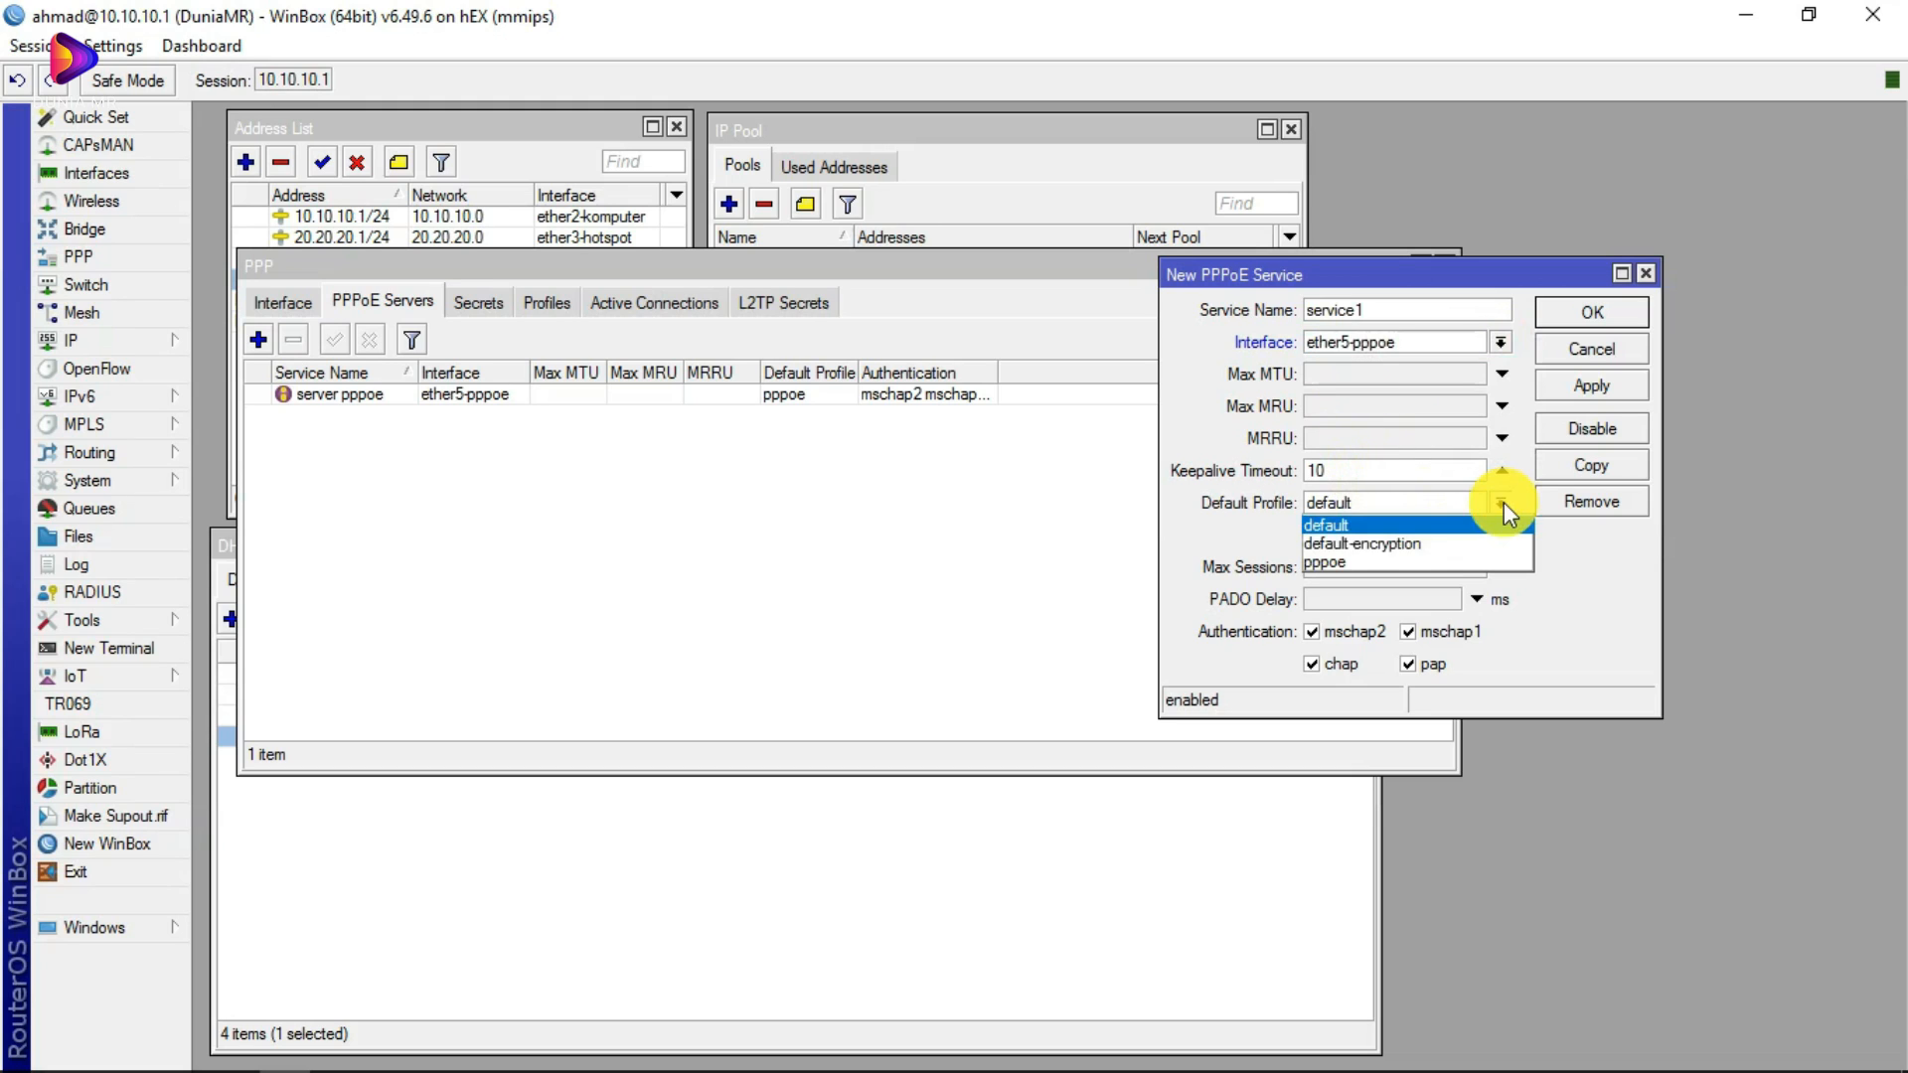
click(1504, 503)
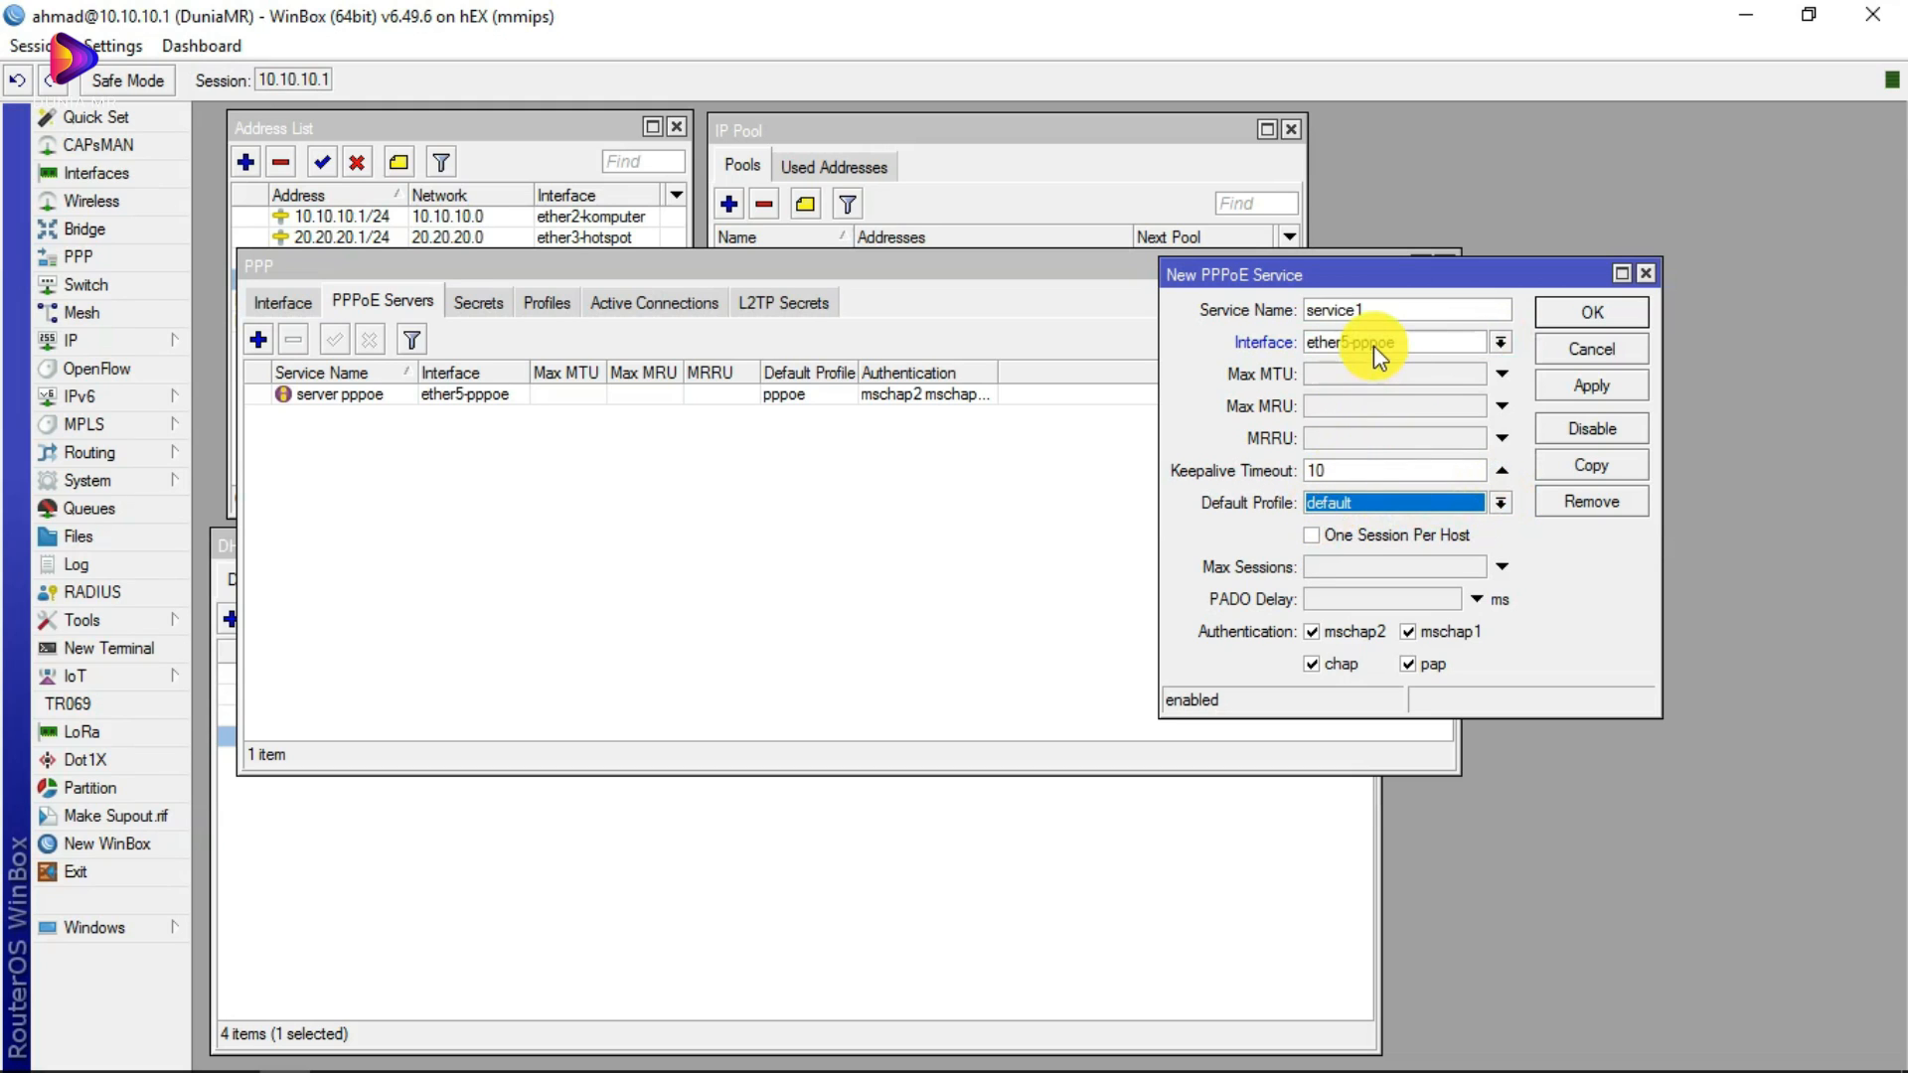
Step: Bind the draft service to ether5-pppoe with the default profile, then discard it unsaved
click(1498, 343)
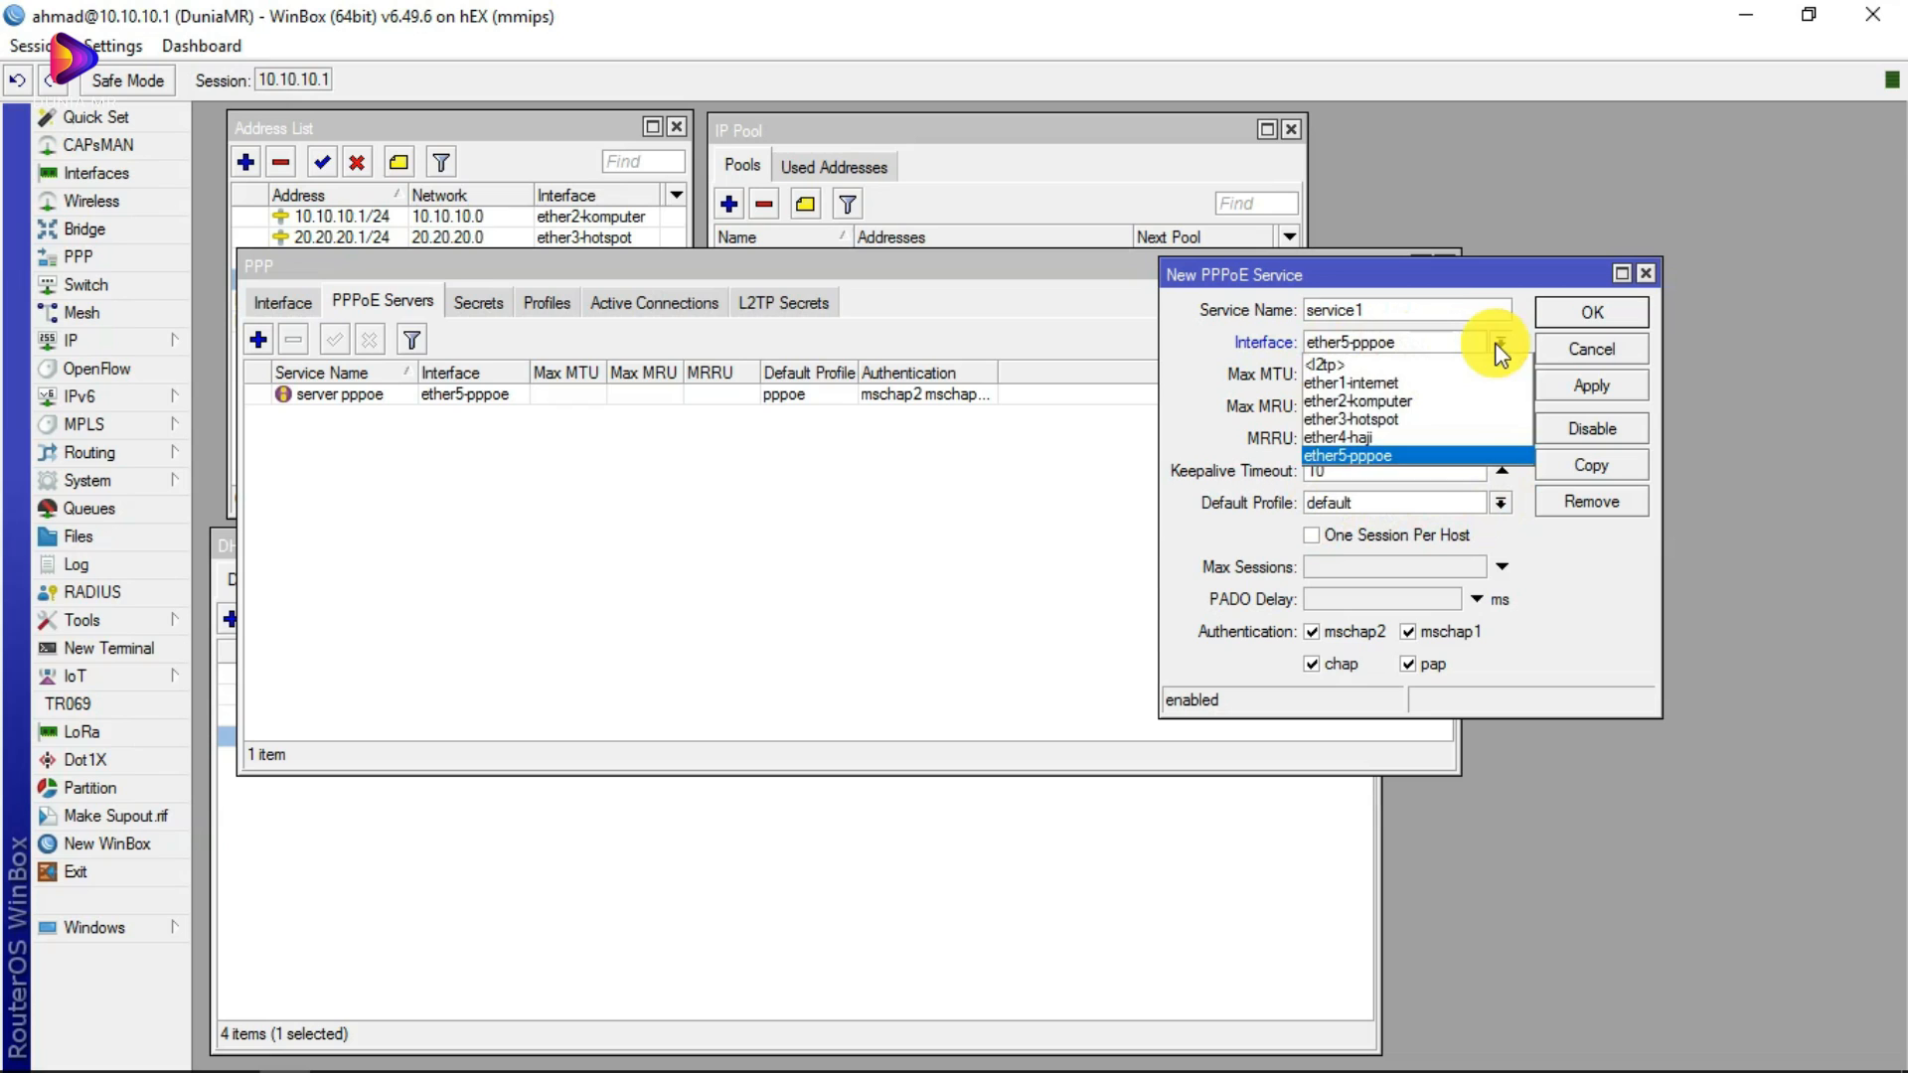
click(1391, 455)
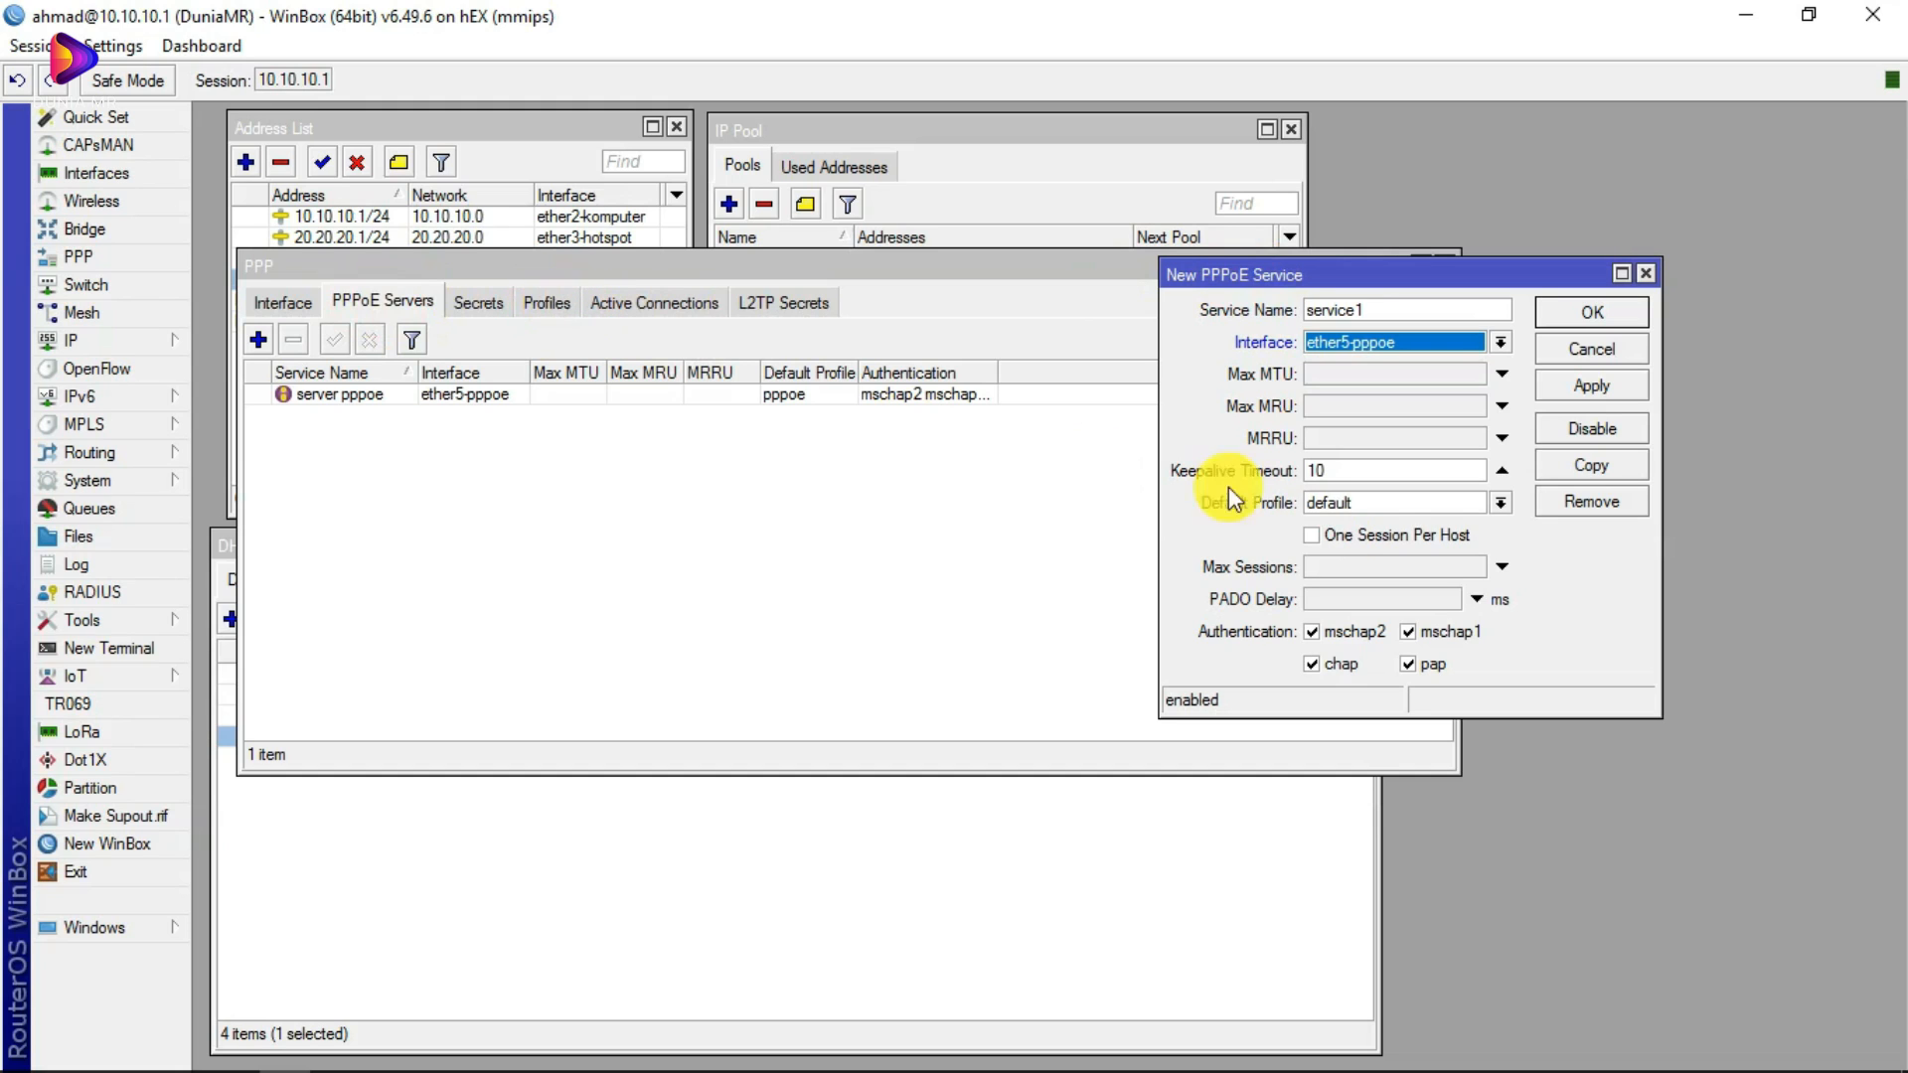
click(1446, 503)
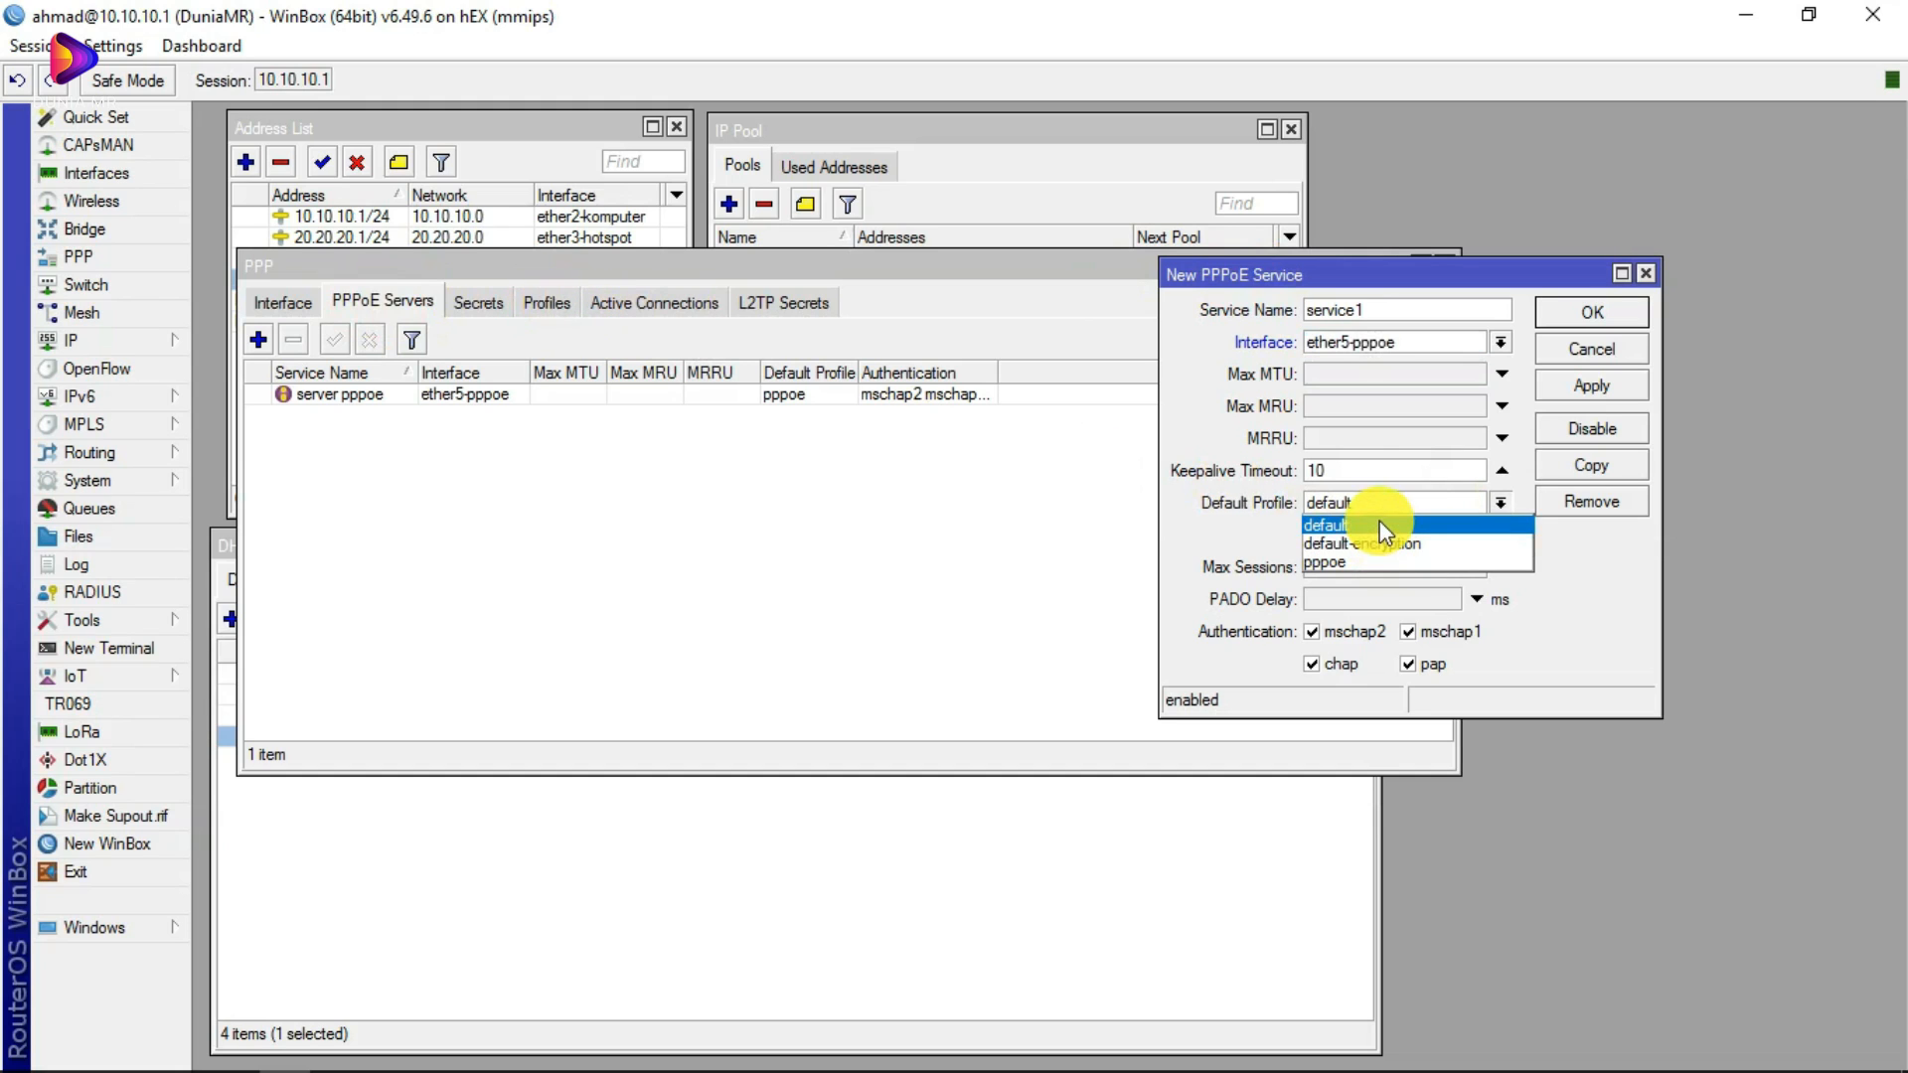
click(1637, 269)
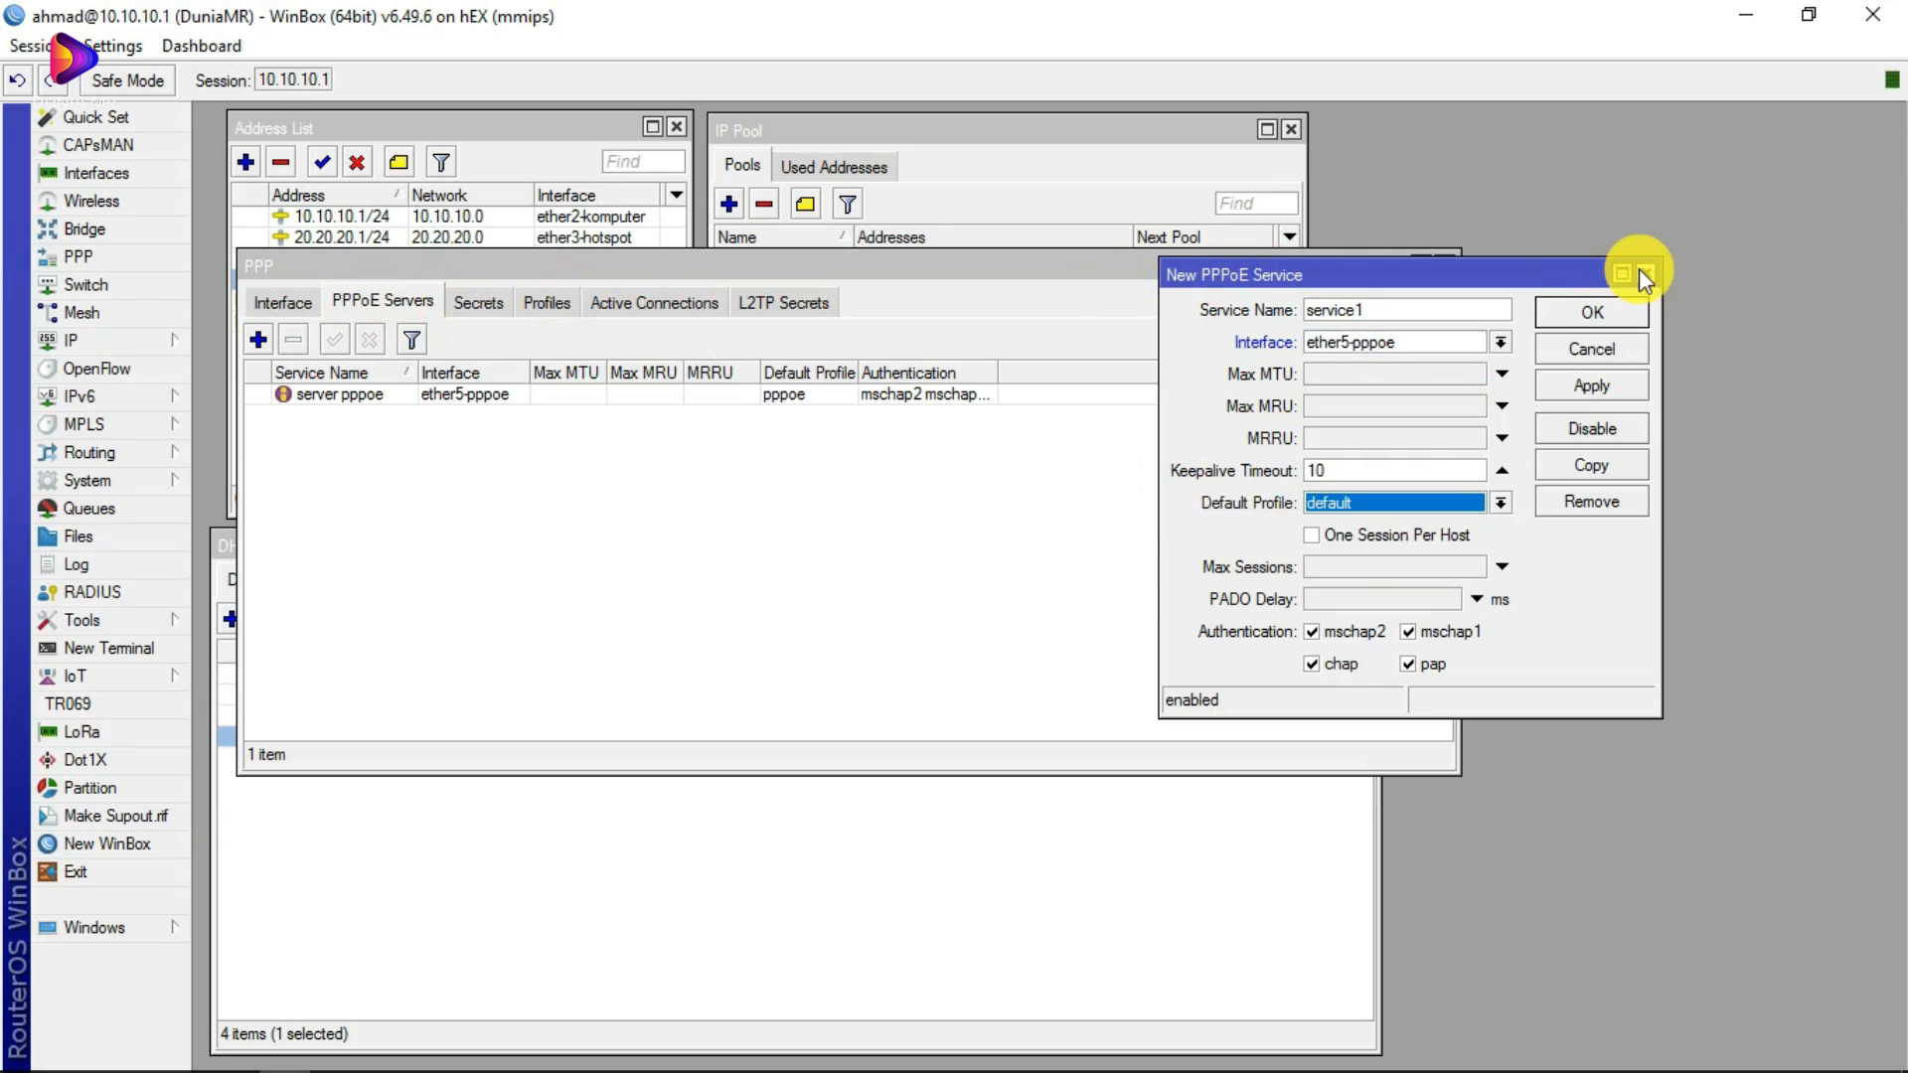
click(1639, 271)
mouse_move(288, 1049)
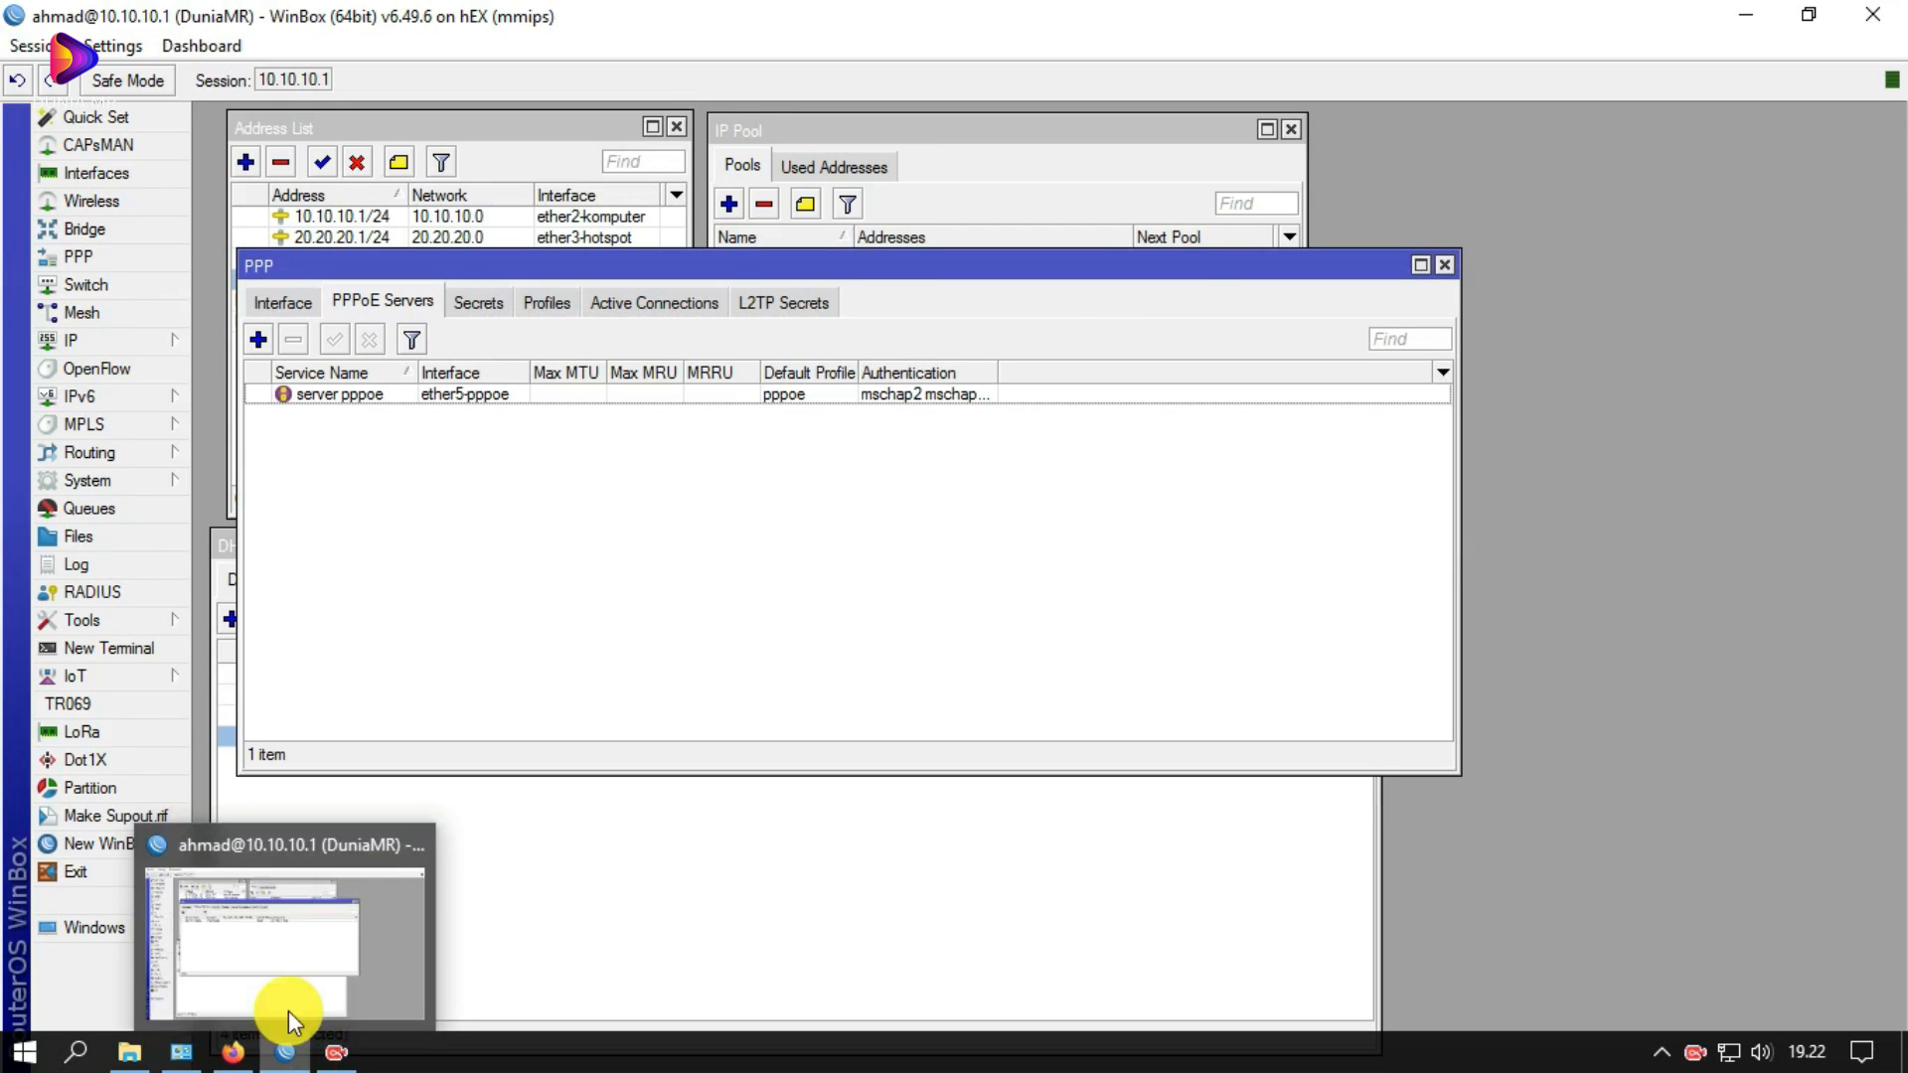
Step: Glance at the Tenda status page, then return to WinBox's PPP window and its user accounts
click(232, 1051)
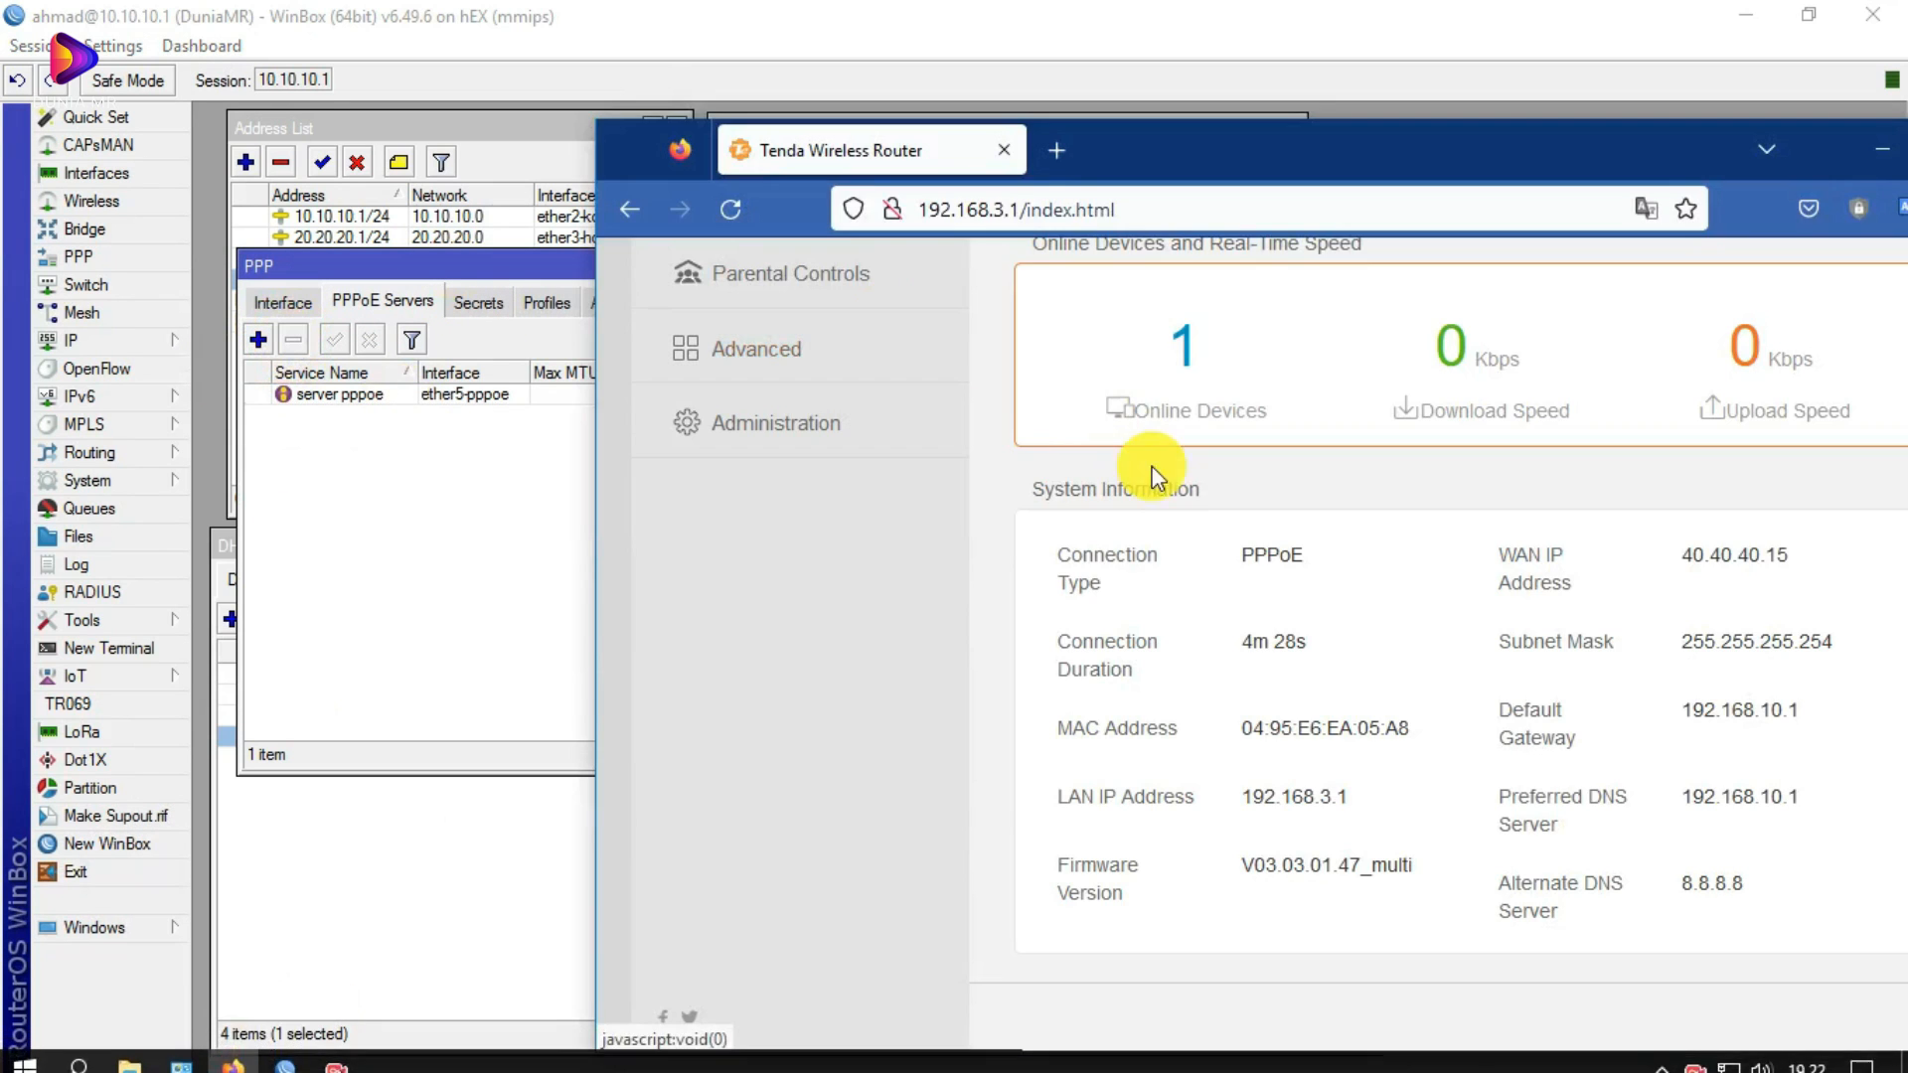
scroll(1073, 477, up, 5)
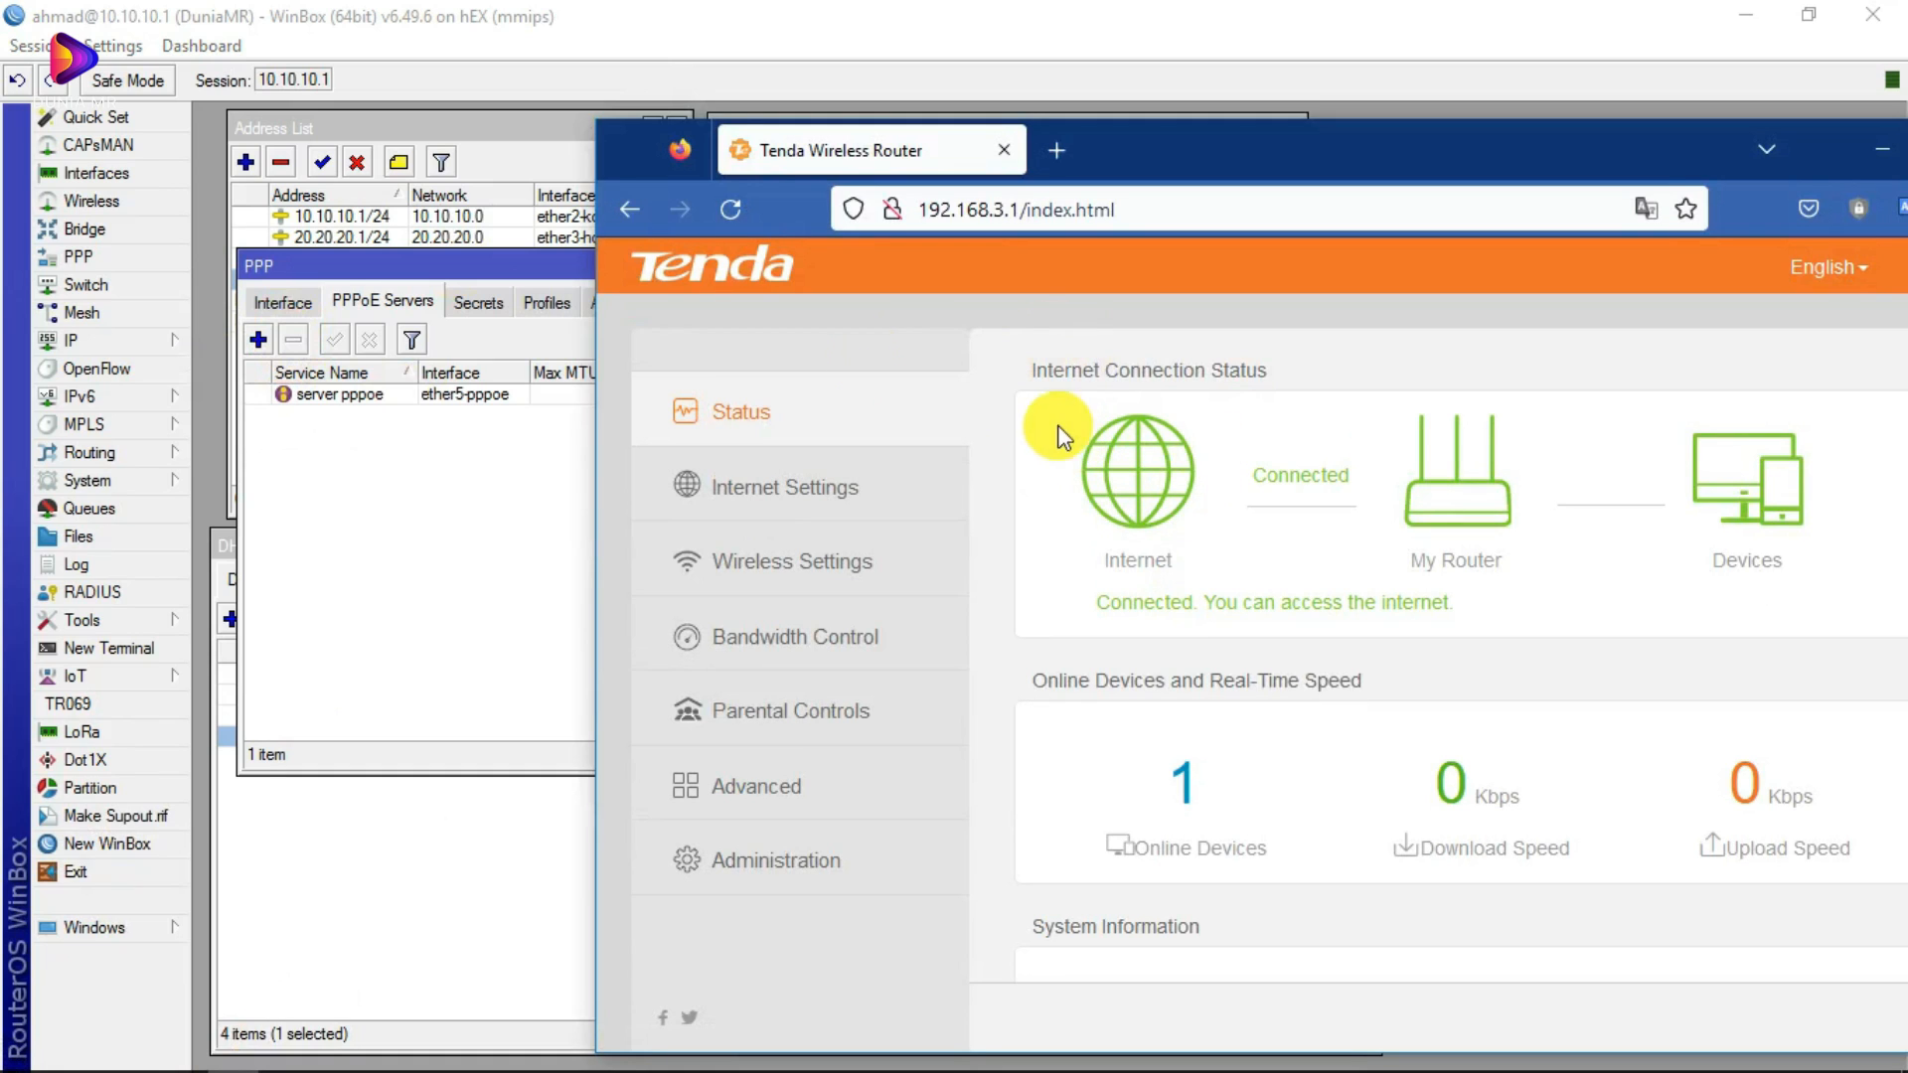
click(87, 265)
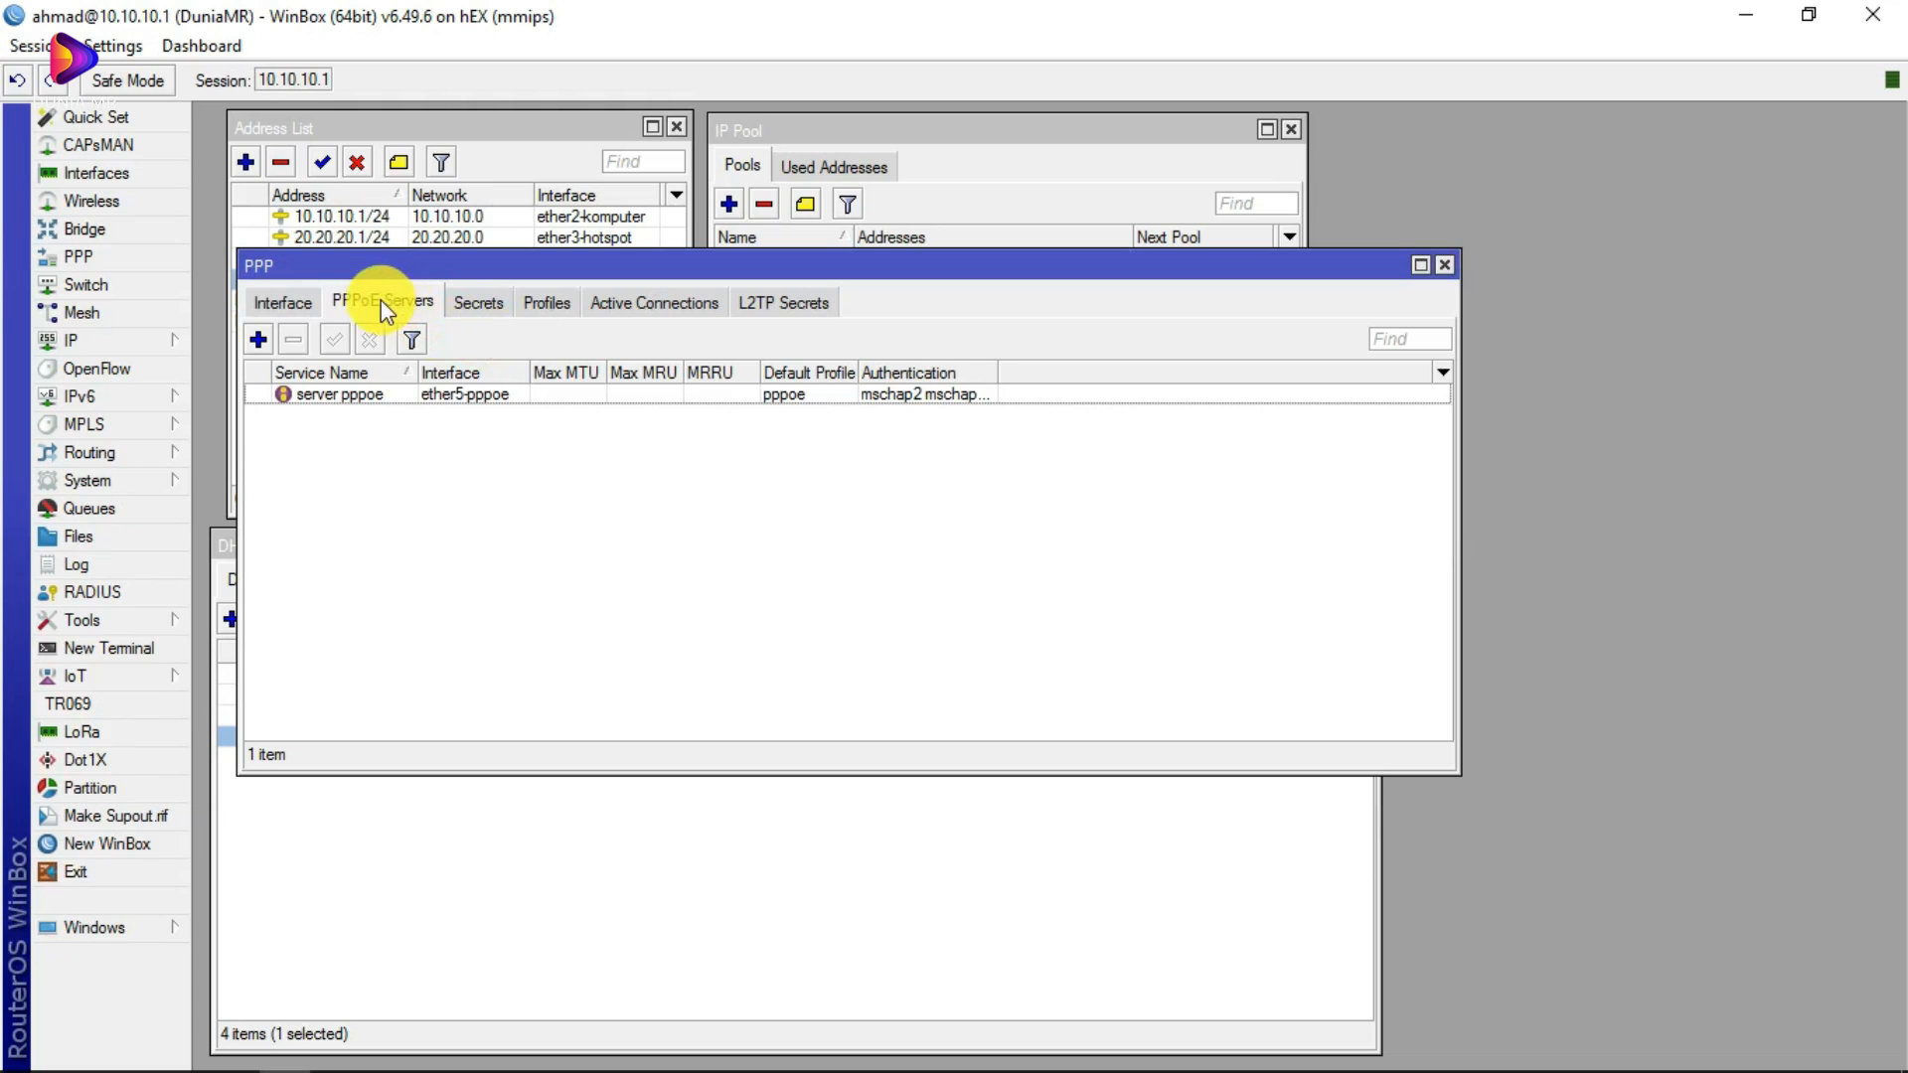
click(497, 308)
Step: Review the pppoe profile (local 192.168.10.1, remote dhcp_pppoe), then return to Tenda's Connected status page
click(541, 302)
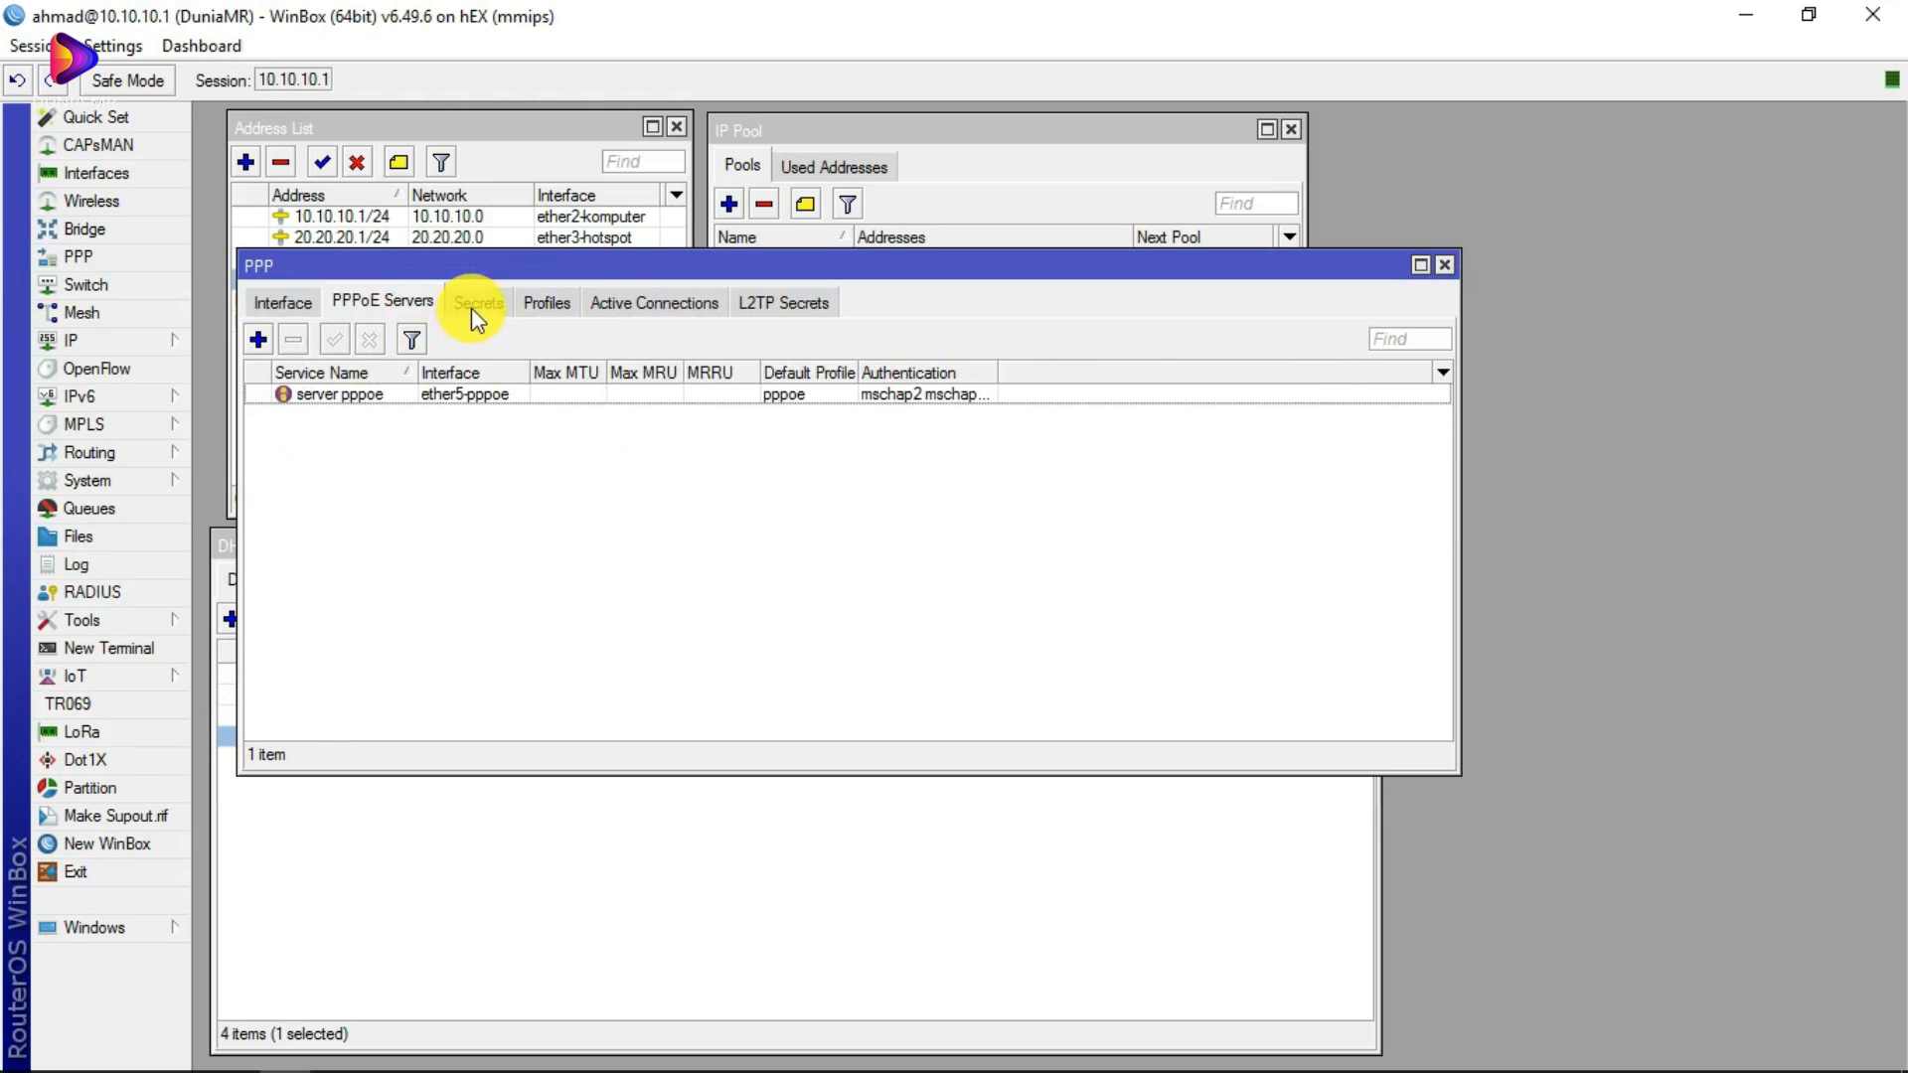
mouse_move(236, 1055)
click(532, 302)
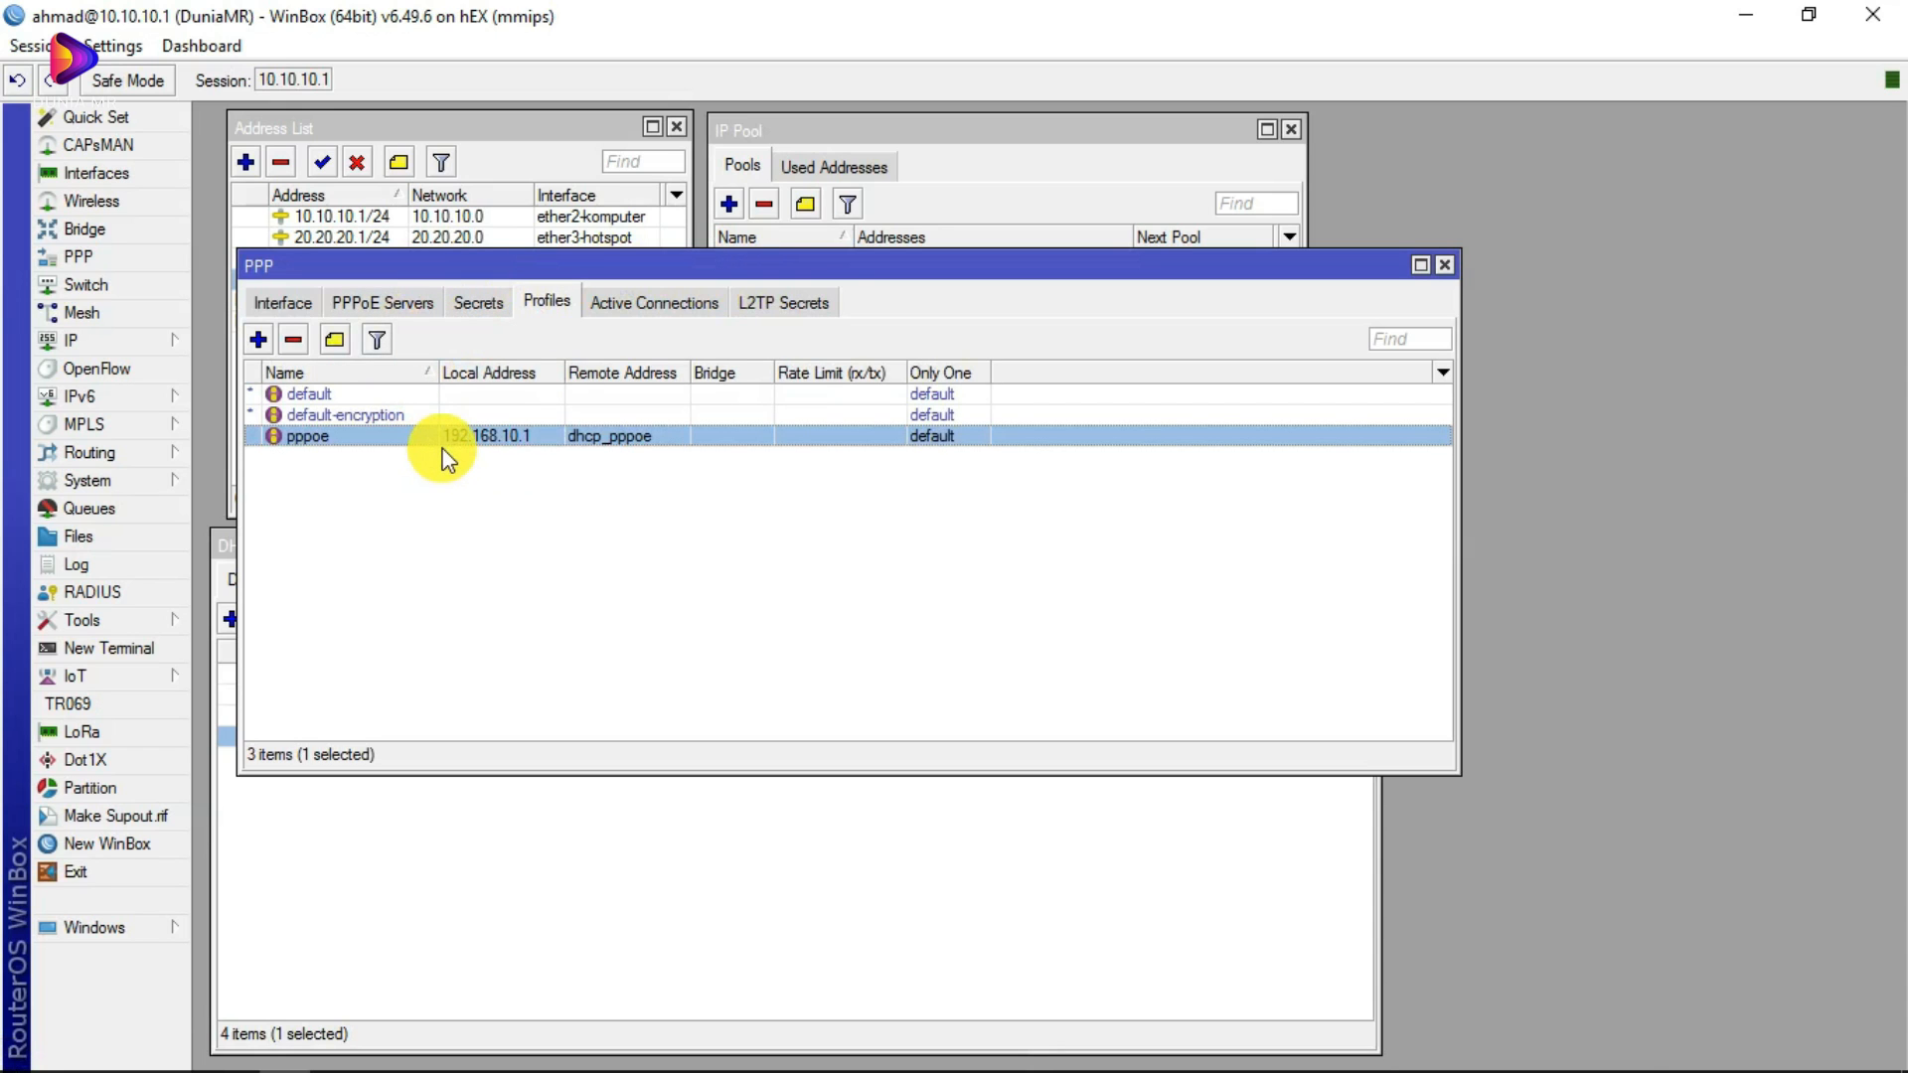
mouse_move(278, 1011)
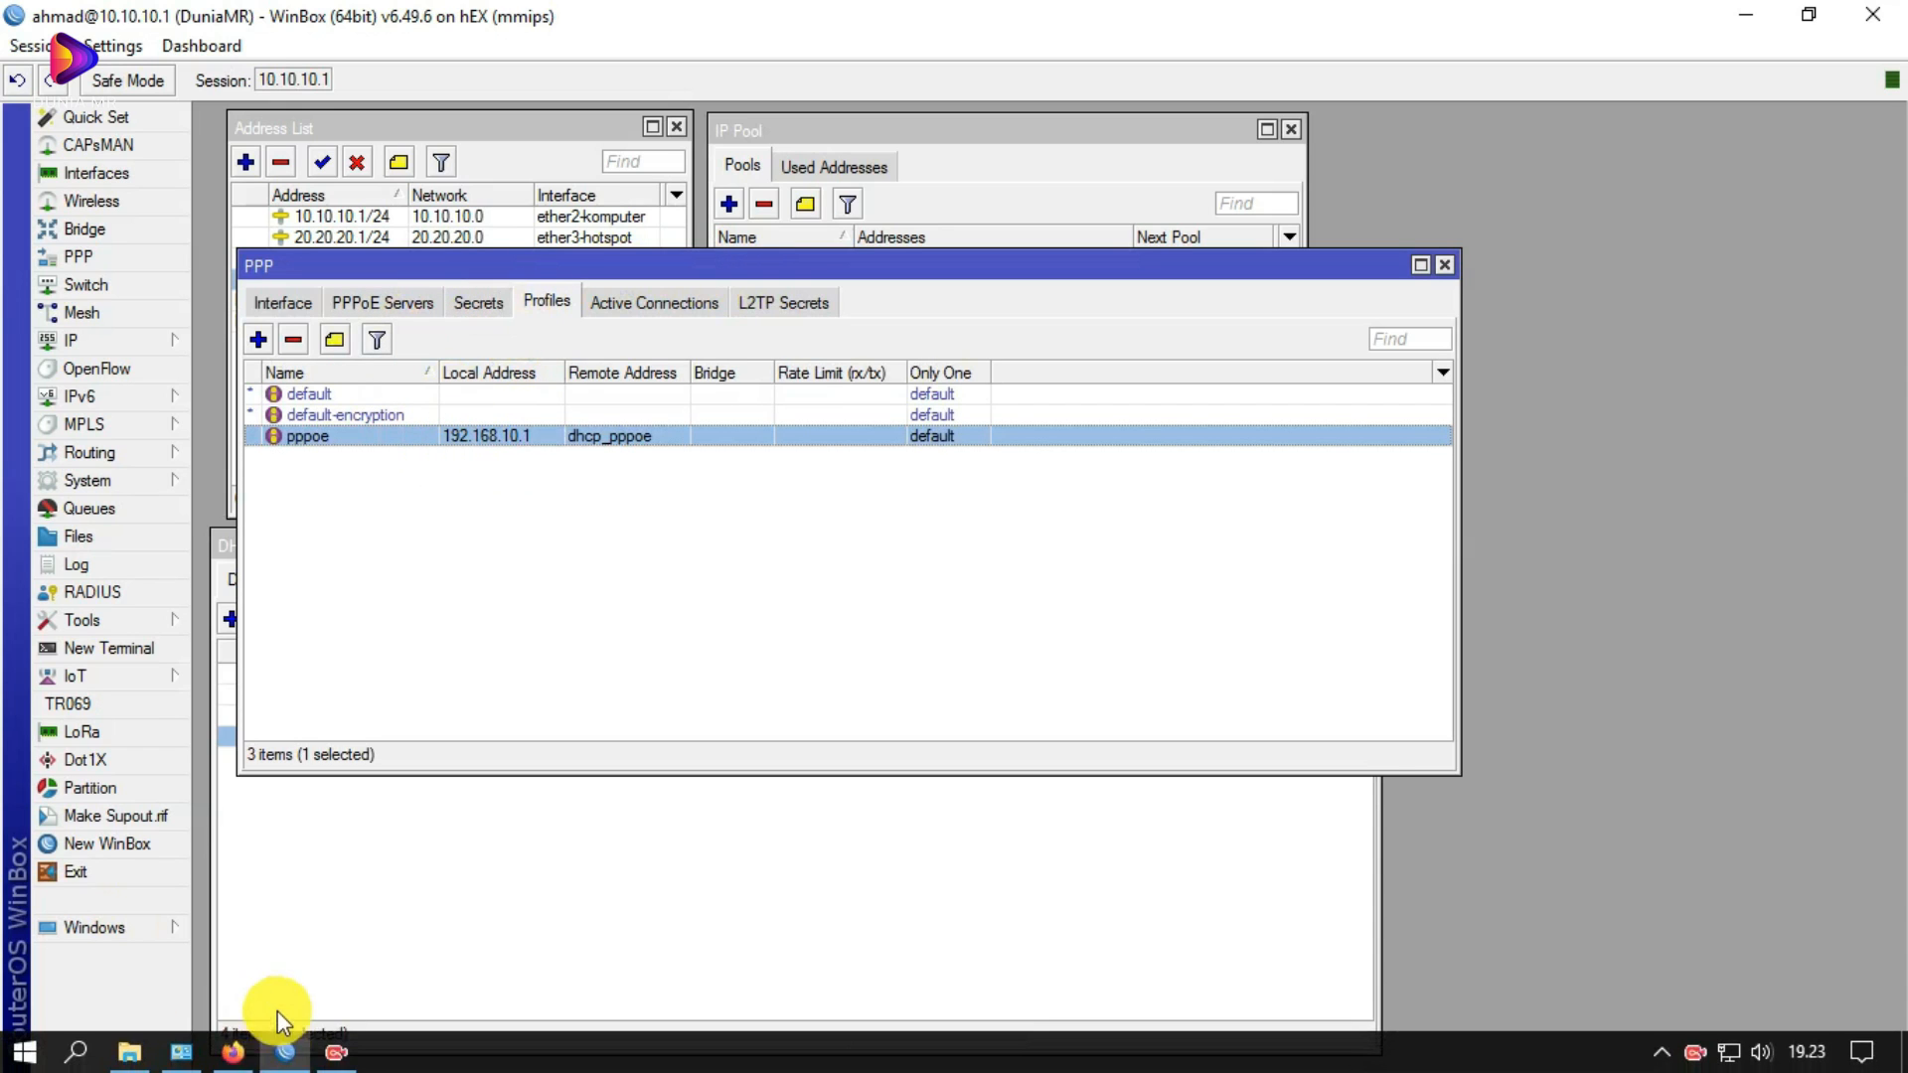
click(232, 1052)
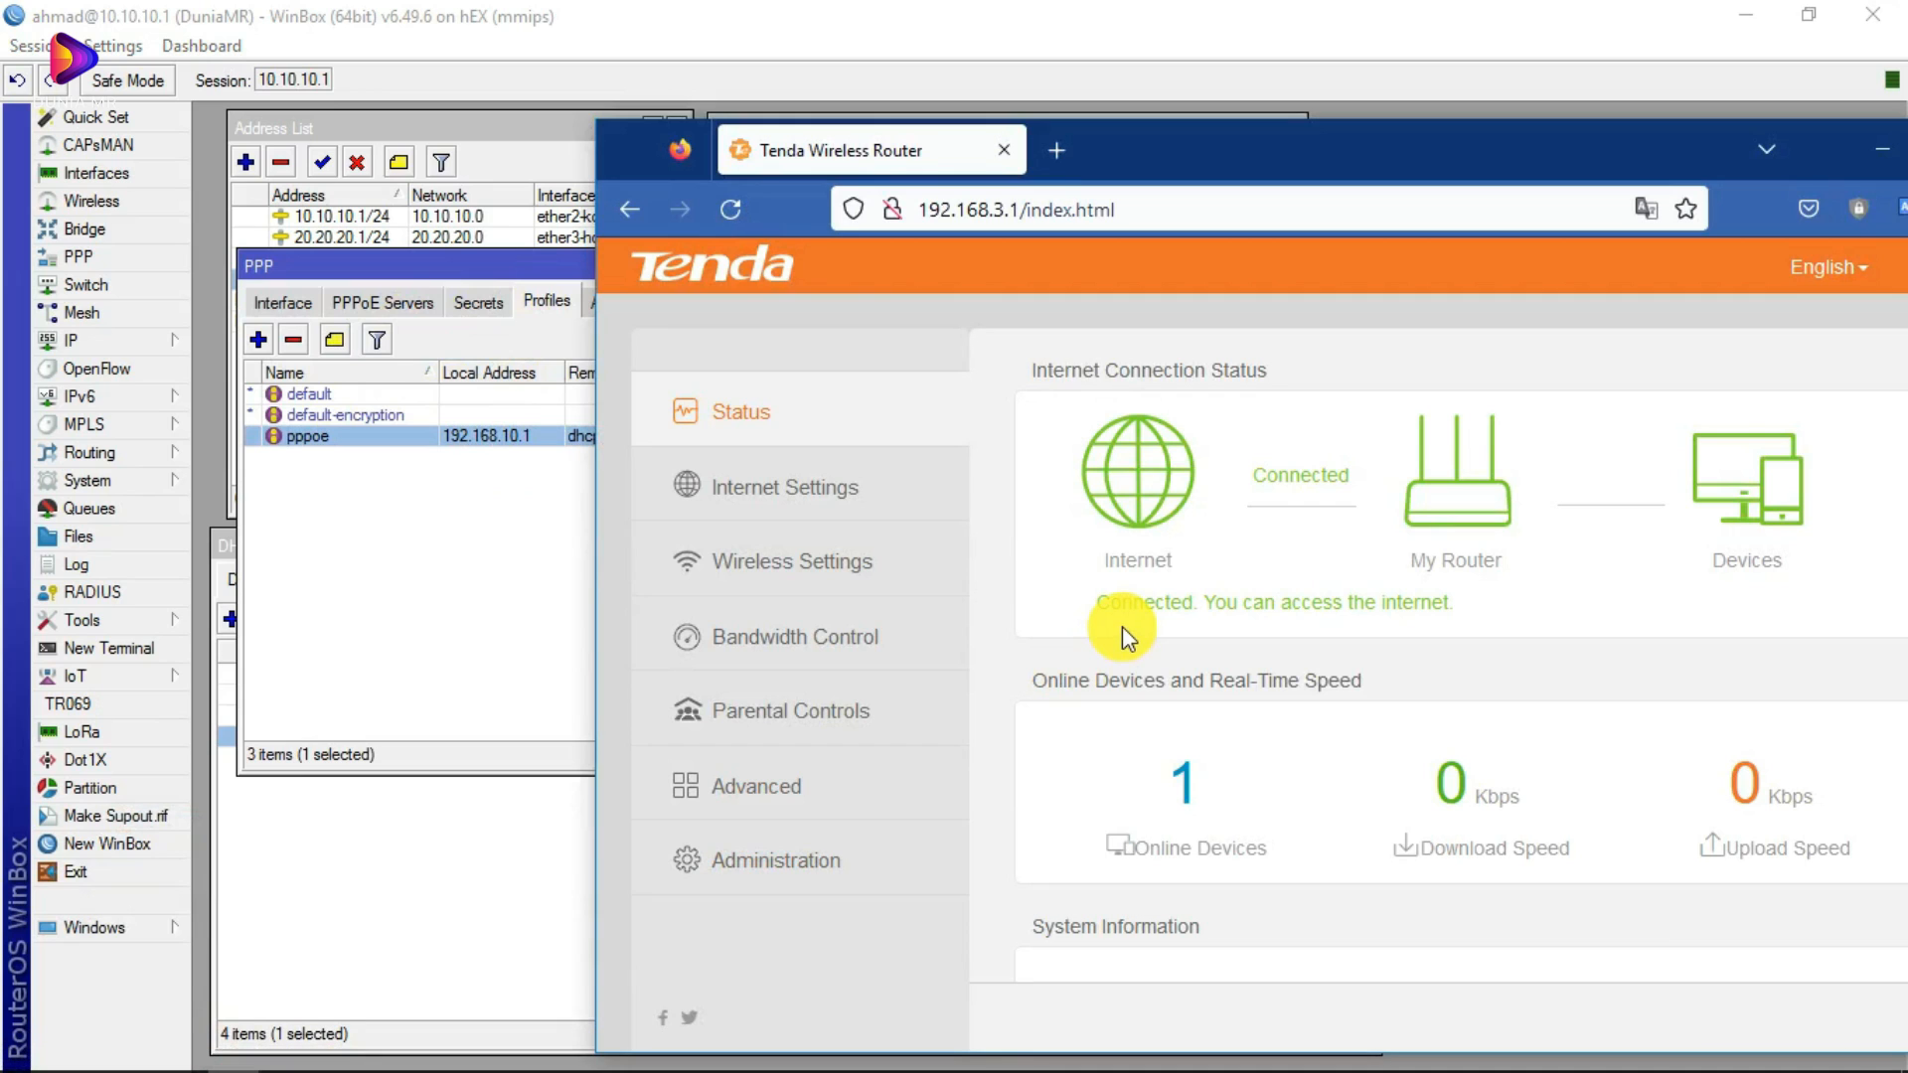
Step: Reload the Tenda status page and confirm PPPoE with WAN IP 40.40.40.15, gateway 192.168.10.1
drag(1332, 151, 1259, 97)
scroll(1054, 537, down, 5)
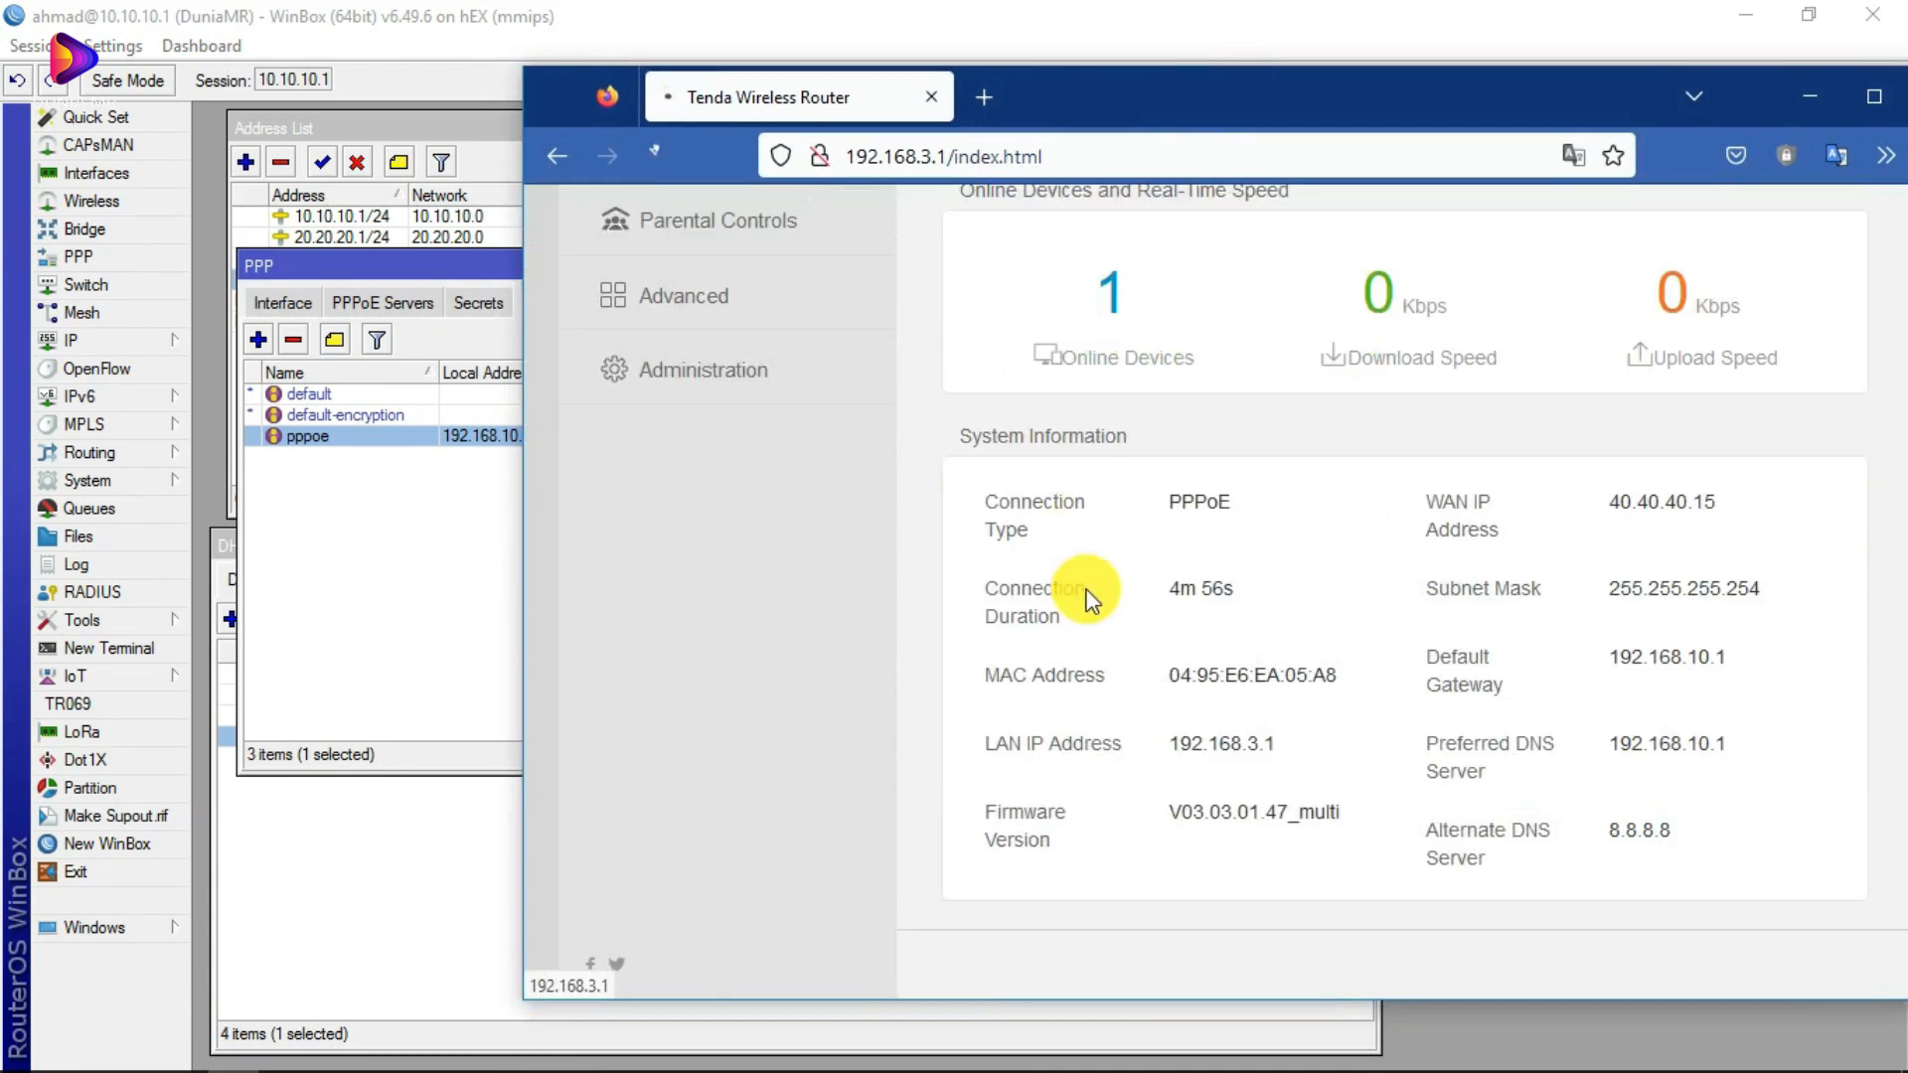
click(1181, 614)
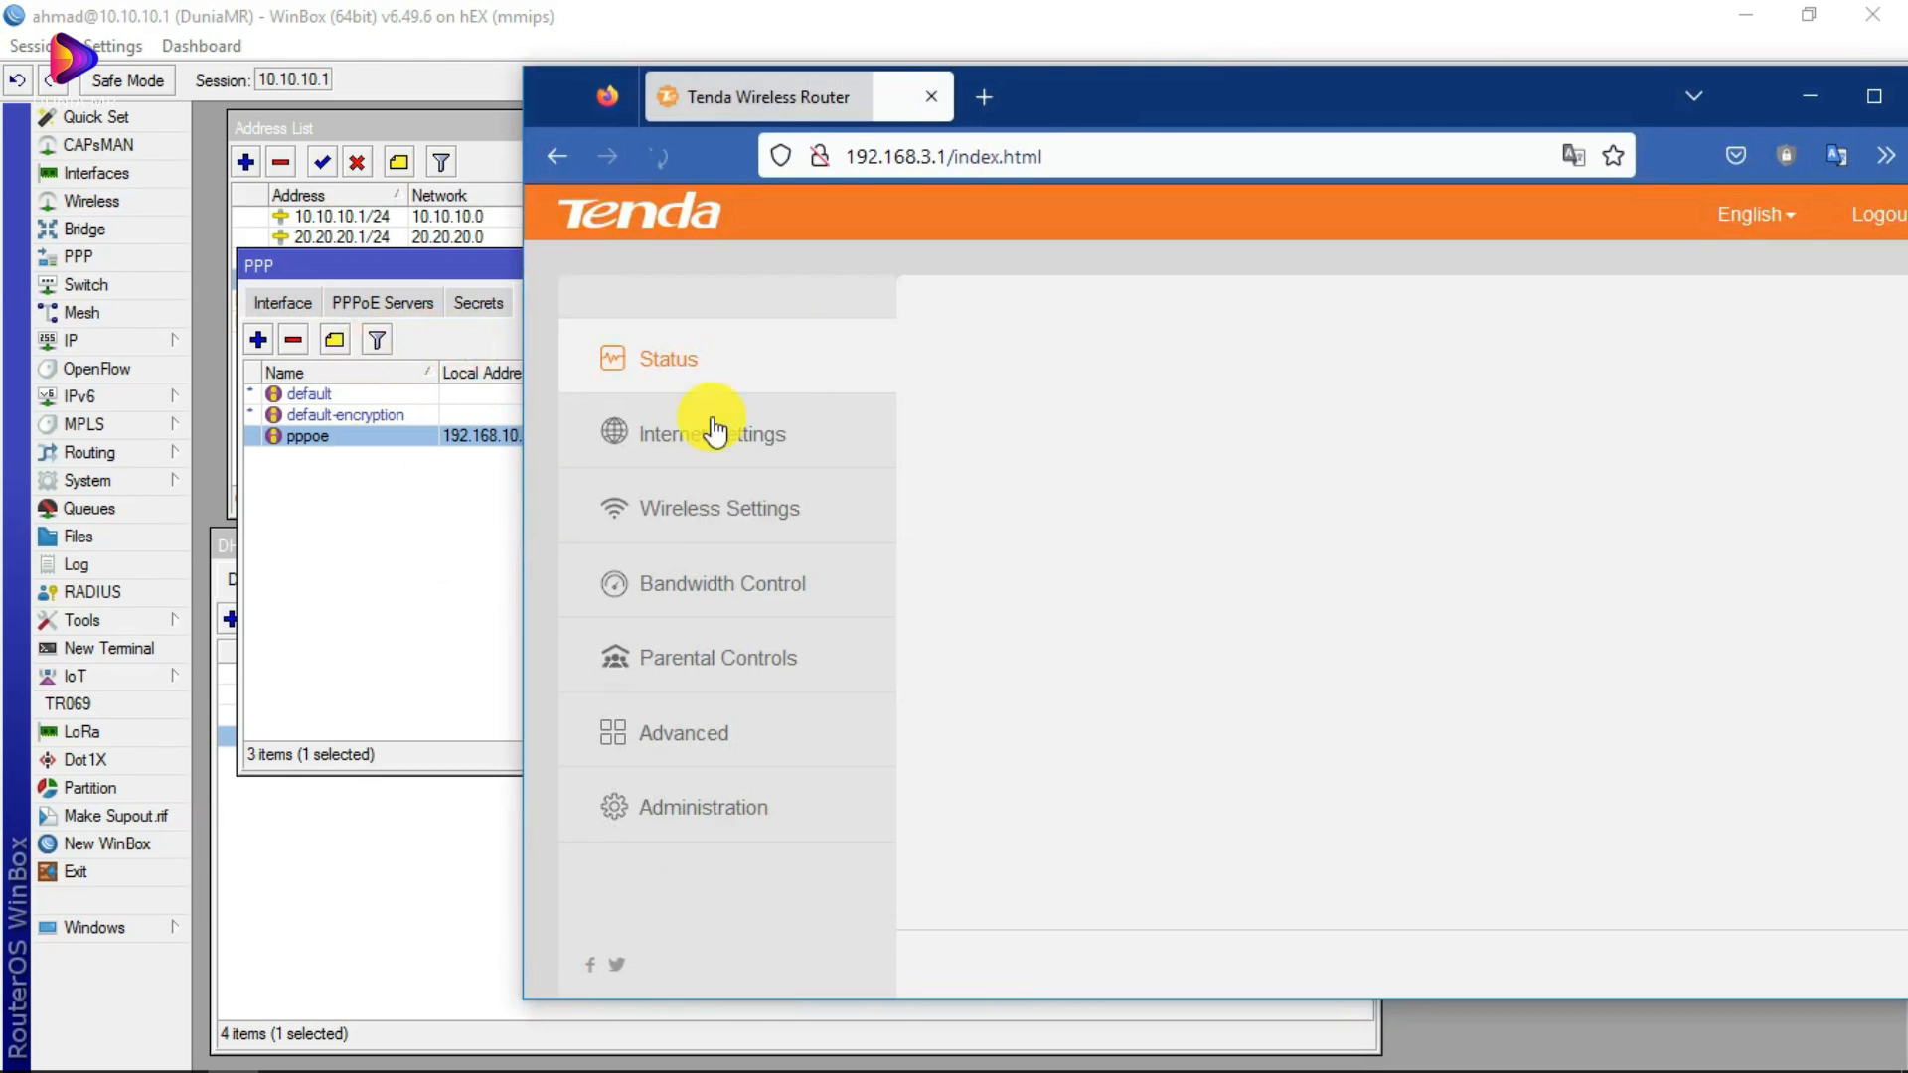
scroll(1073, 477, down, 4)
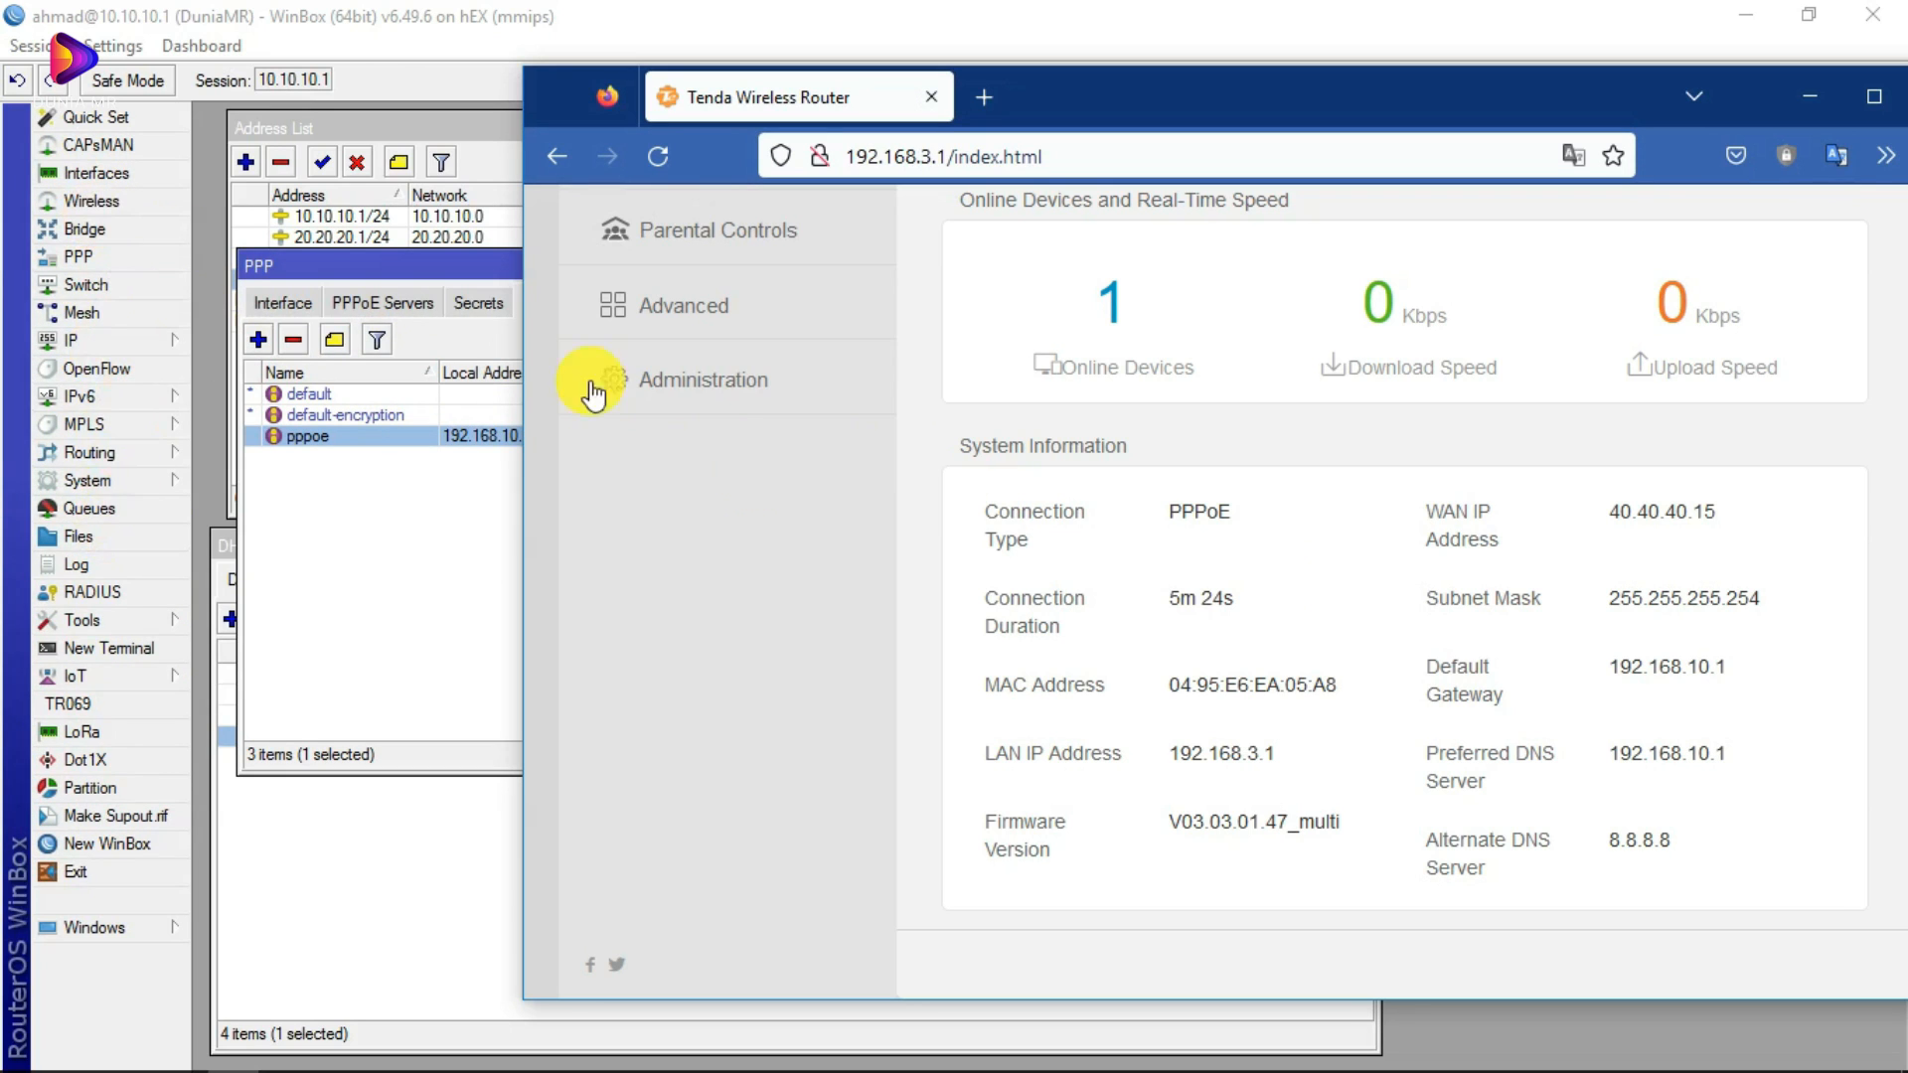
scroll(1226, 524, down, 1)
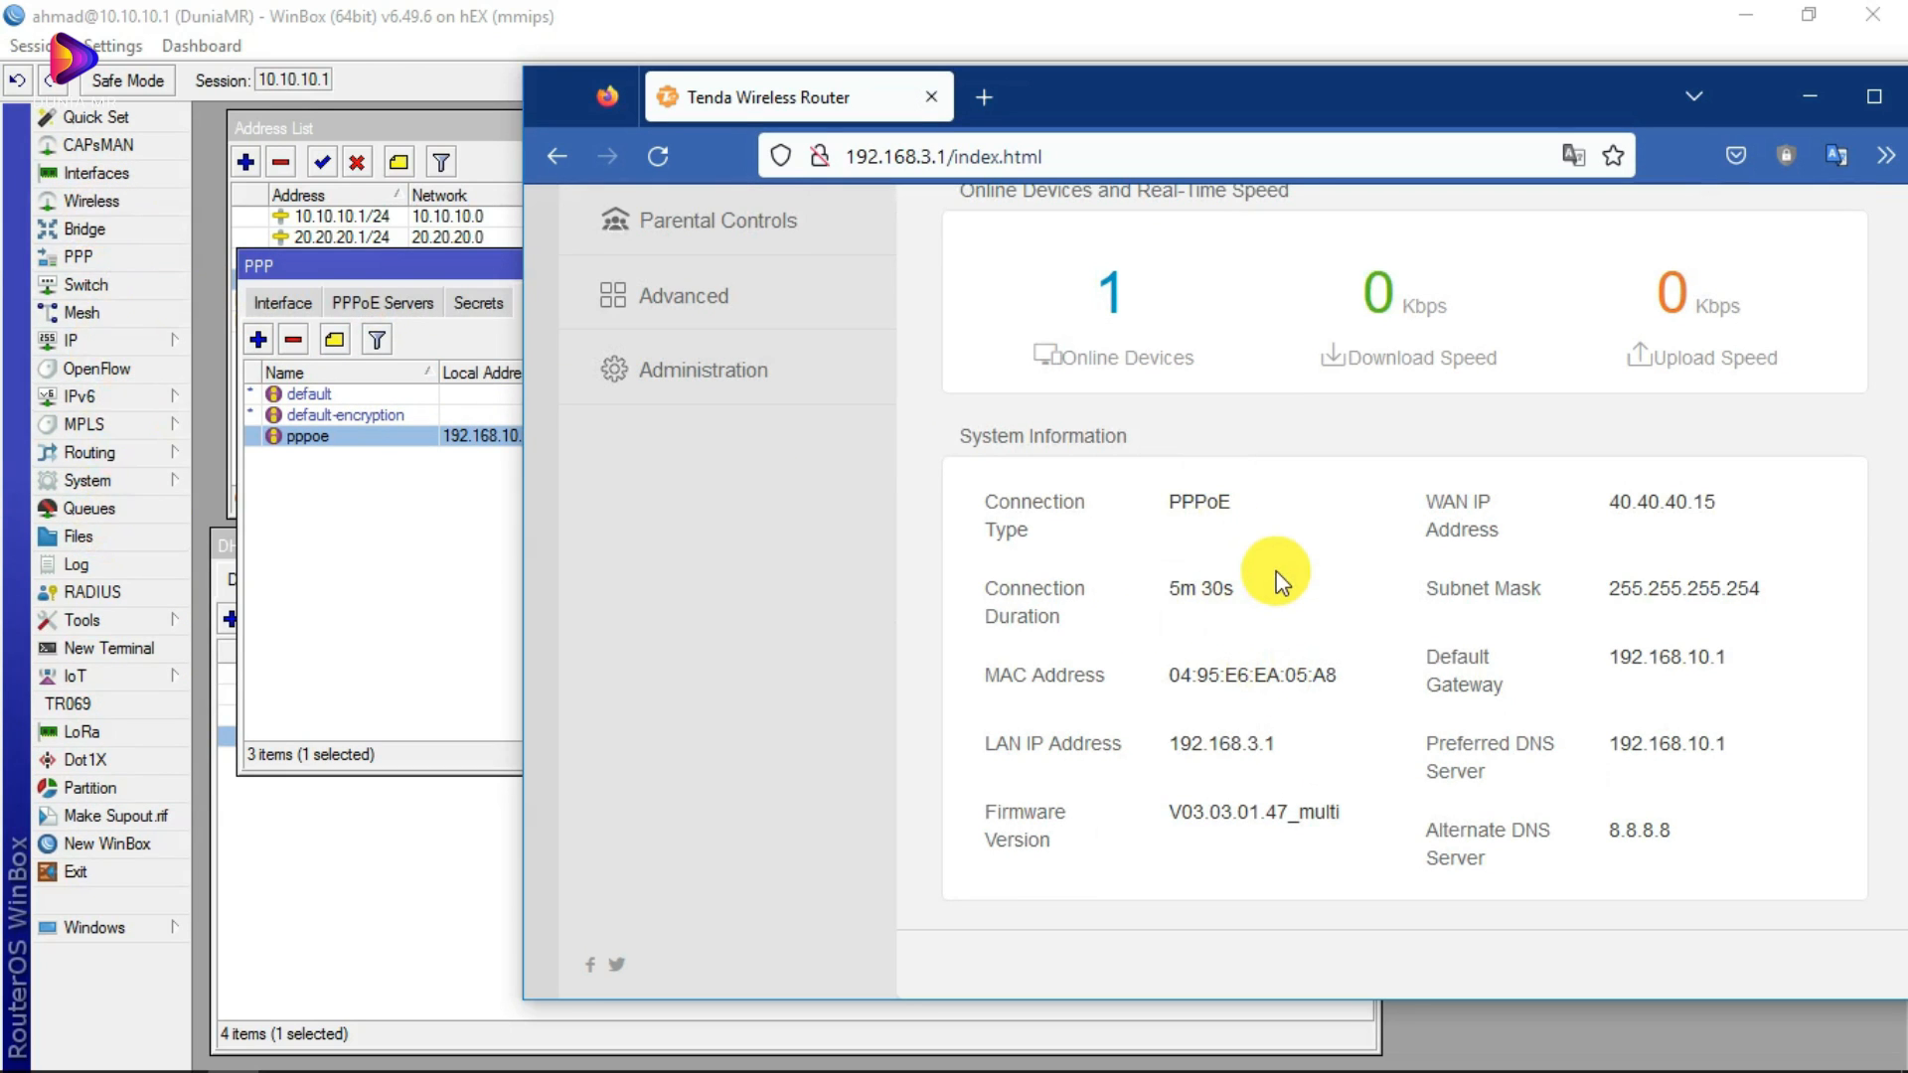